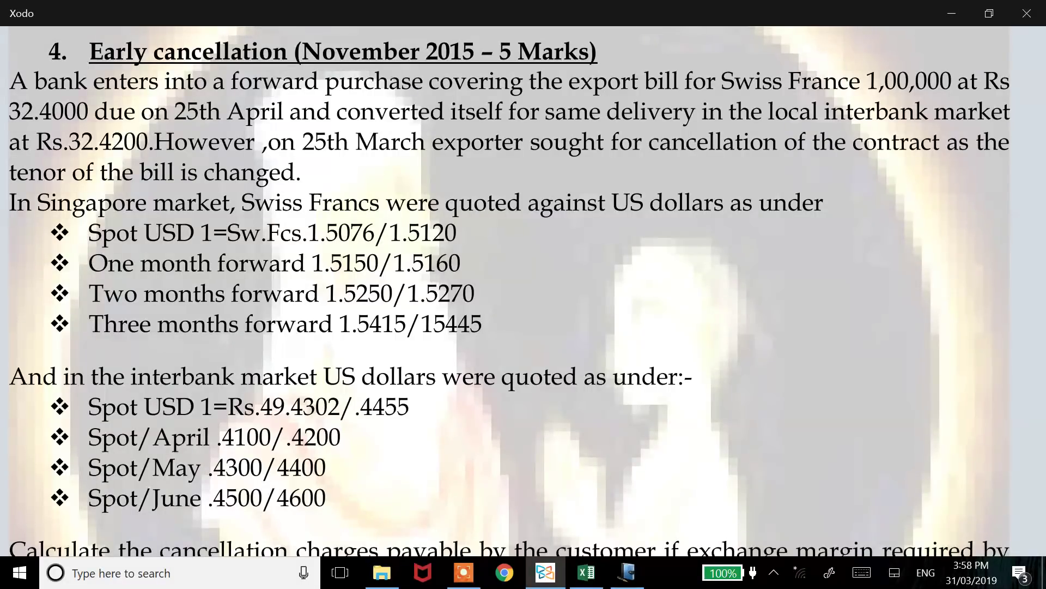
- Read the early cancellation question, switch to the SFM_revision_may_2019 workbook in Excel and add a new worksheet
{"action": "scroll", "coordinate": [523, 292], "scroll_direction": "down", "scroll_amount": 2}
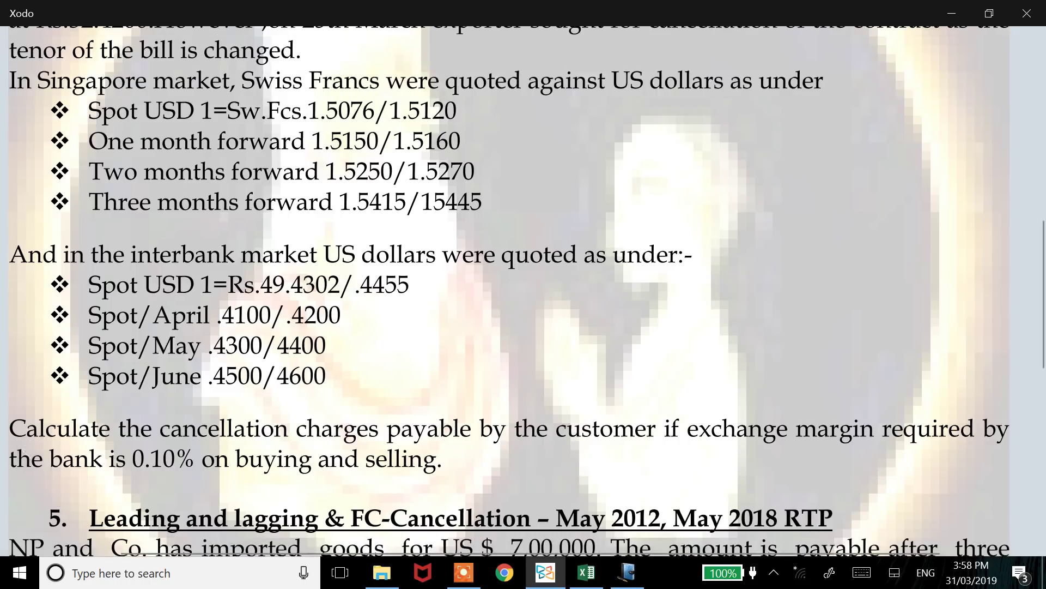
{"action": "scroll", "coordinate": [523, 292], "scroll_direction": "up", "scroll_amount": 3}
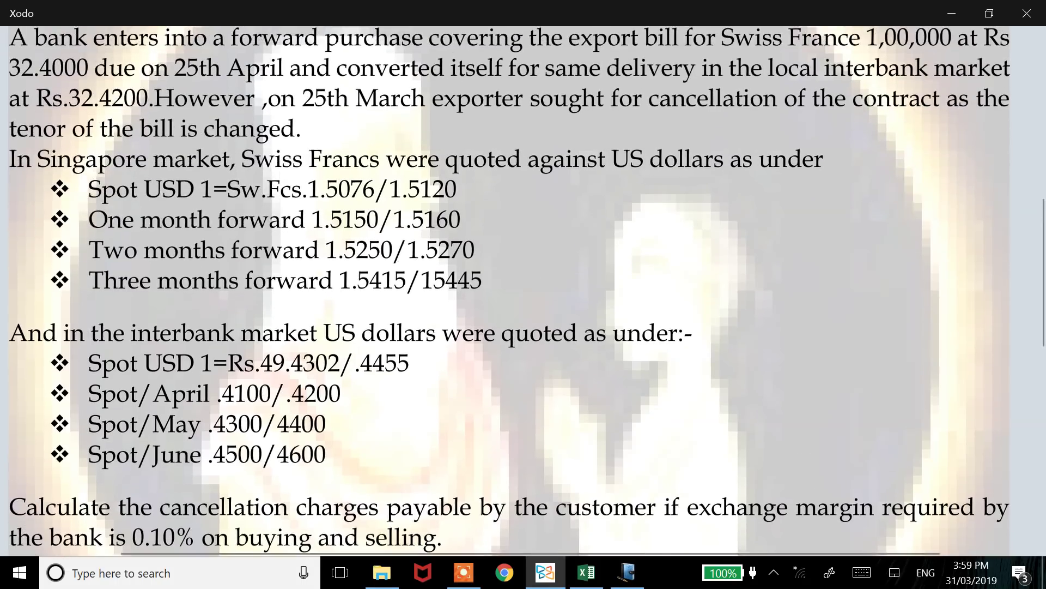
{"action": "scroll", "coordinate": [524, 291], "scroll_direction": "up", "scroll_amount": 1}
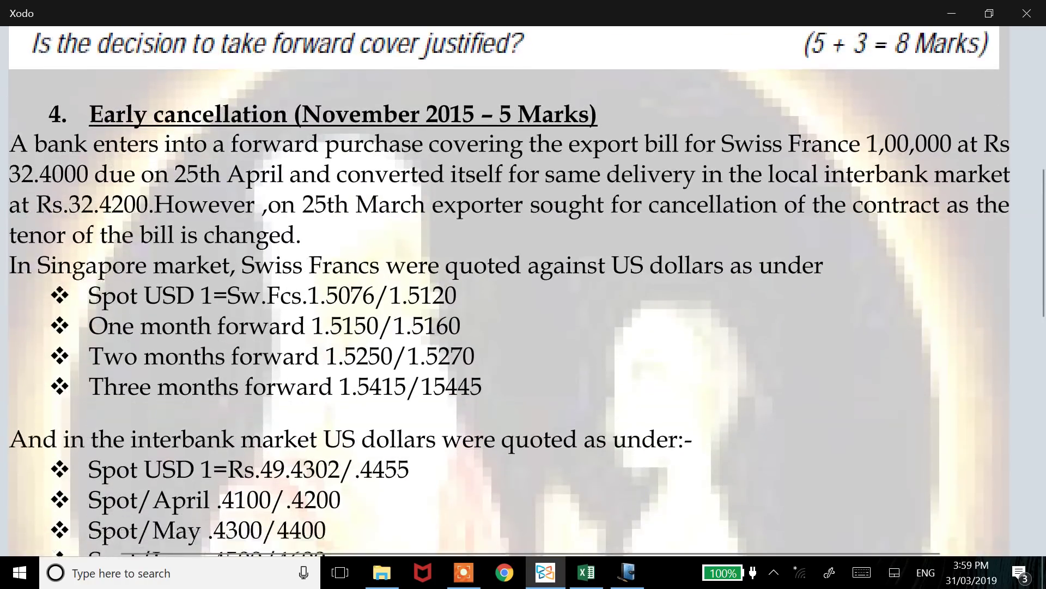
{"action": "scroll", "coordinate": [523, 292], "scroll_direction": "down", "scroll_amount": 1}
{"action": "key", "text": "alt+Tab"}
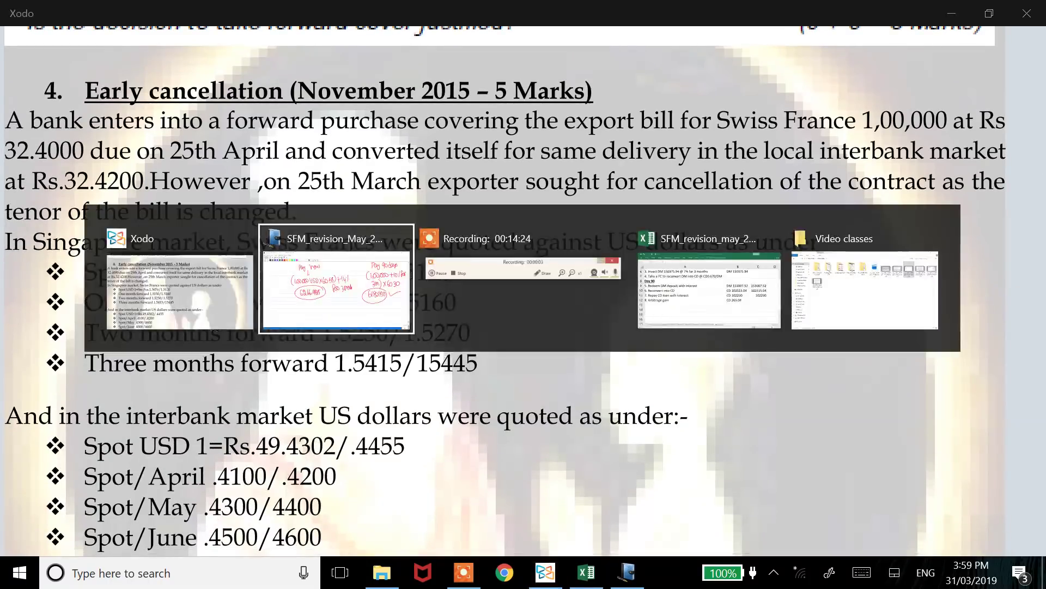
{"action": "key", "text": "alt+Tab"}
{"action": "key", "text": "alt+Tab"}
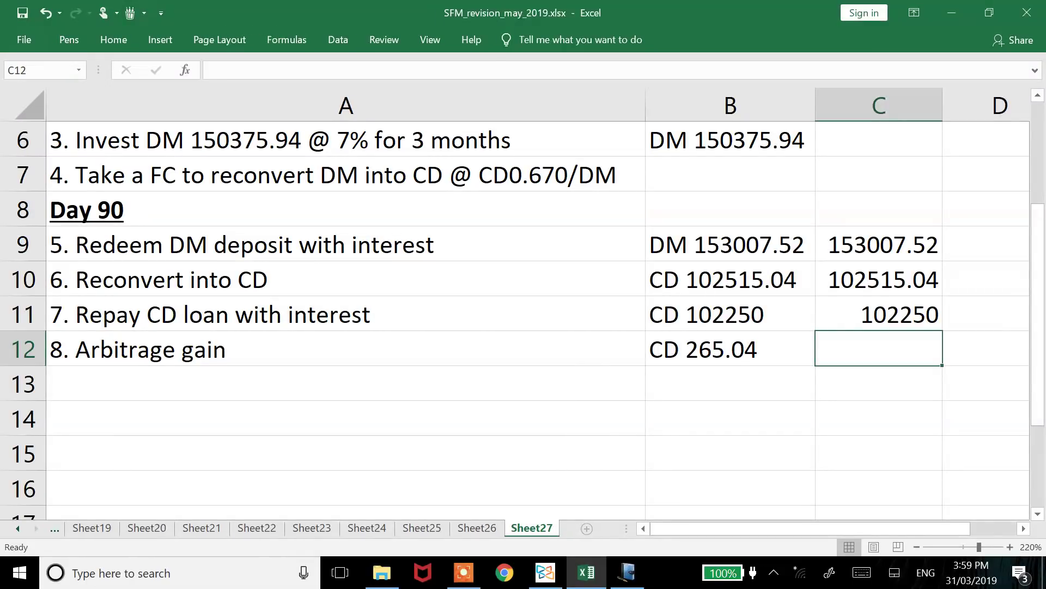
{"action": "left_click", "coordinate": [587, 528]}
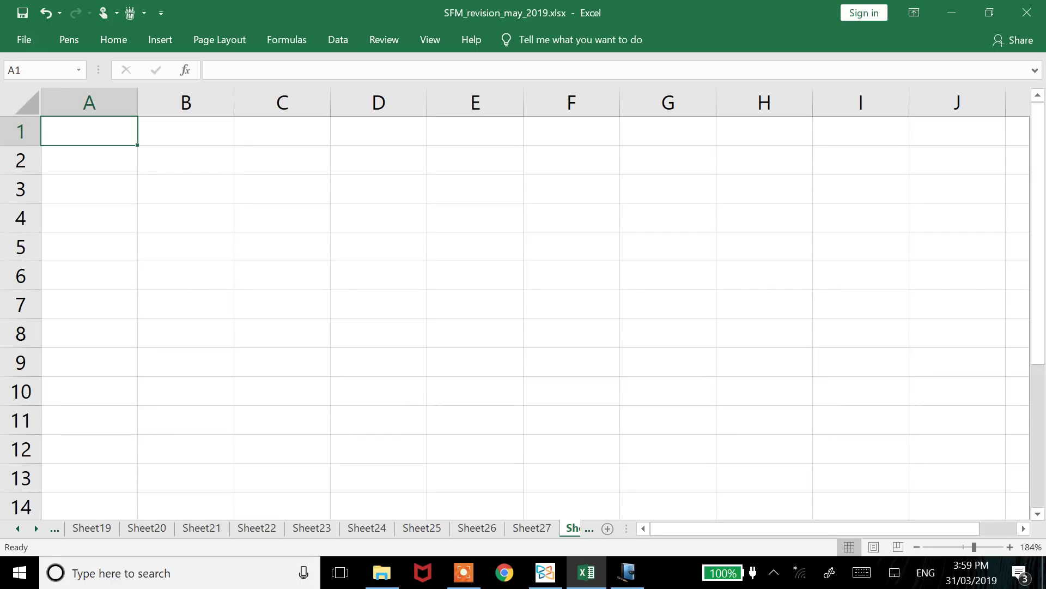
- Enter the column headers Date in A2 and Position in B2
{"action": "key", "text": "Down"}
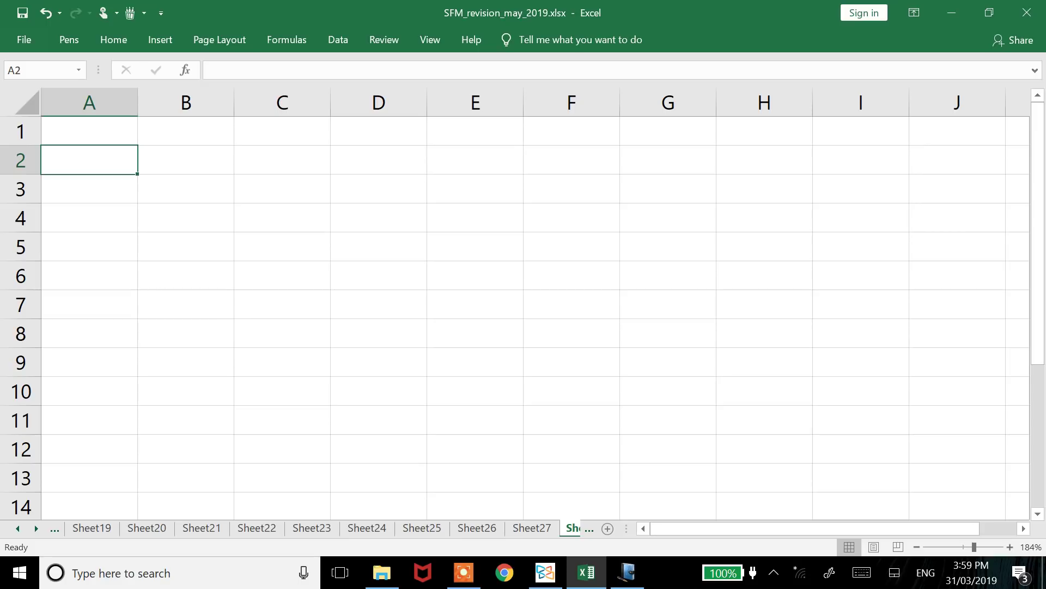
{"action": "type", "text": "Date"}
{"action": "key", "text": "Tab"}
{"action": "type", "text": "Posiio"}
{"action": "key", "text": "BackSpace"}
{"action": "key", "text": "BackSpace"}
{"action": "type", "text": "tio"}
{"action": "key", "text": "BackSpace"}
{"action": "type", "text": "ion"}
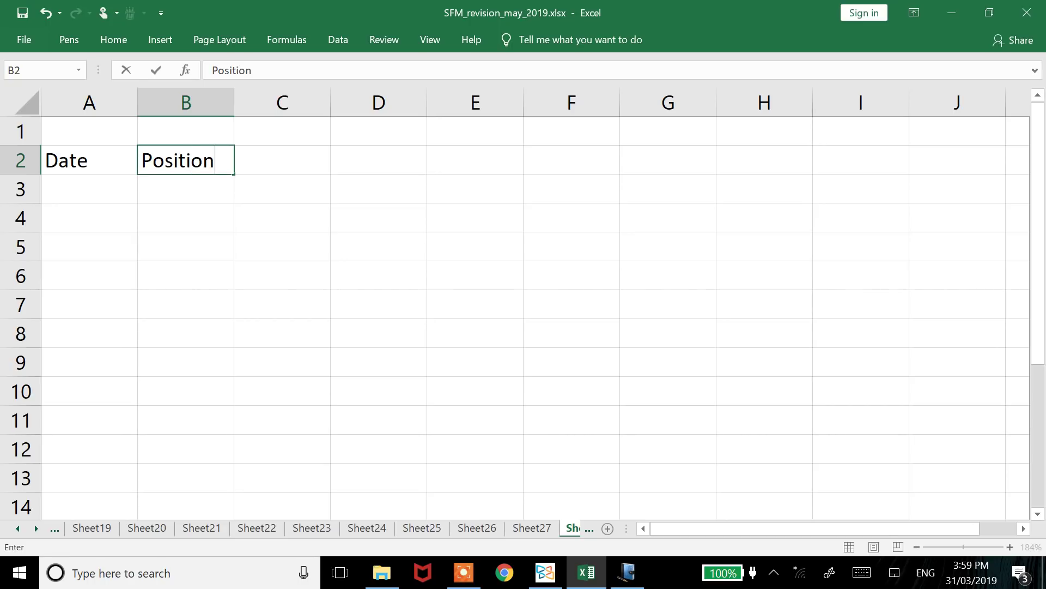
- Complete the header row with Action in C2, Ref date in D2 and Rate in E2
{"action": "key", "text": "Tab"}
{"action": "type", "text": "Action"}
{"action": "key", "text": "Tab"}
{"action": "type", "text": "Ref date"}
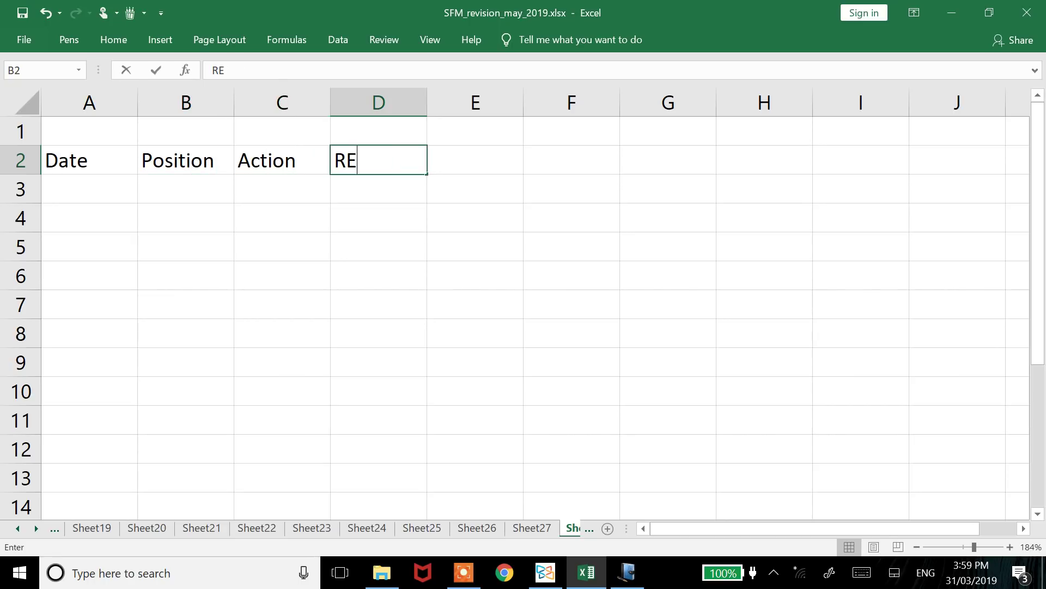
{"action": "key", "text": "Tab"}
{"action": "type", "text": "Rate"}
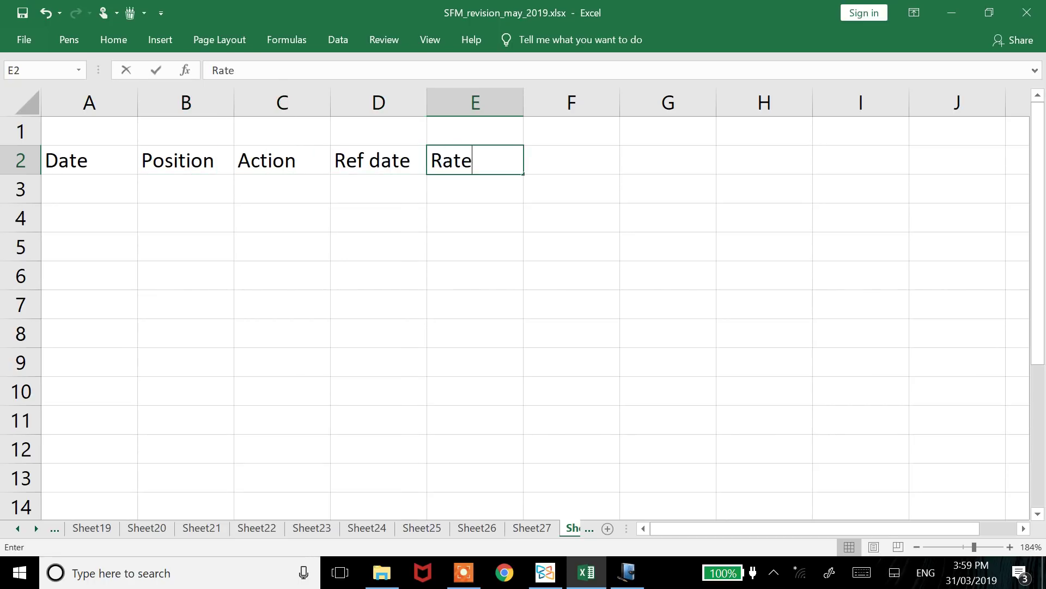
{"action": "key", "text": "Return"}
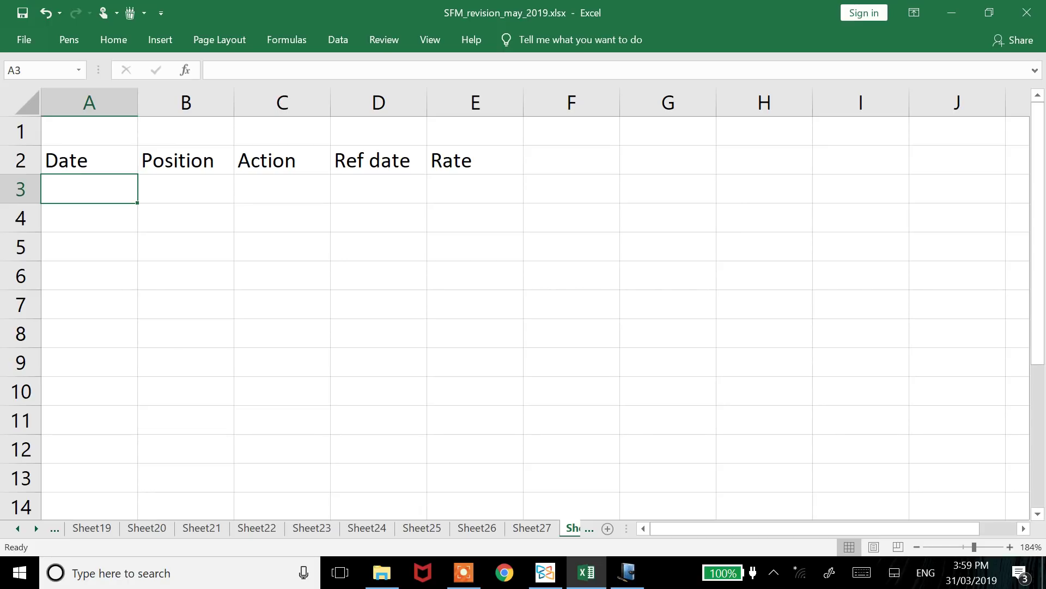
- Reread the early cancellation question in Xodo and enter Day 0 in cell A3 of the Excel sheet
{"action": "key", "text": "alt+Tab"}
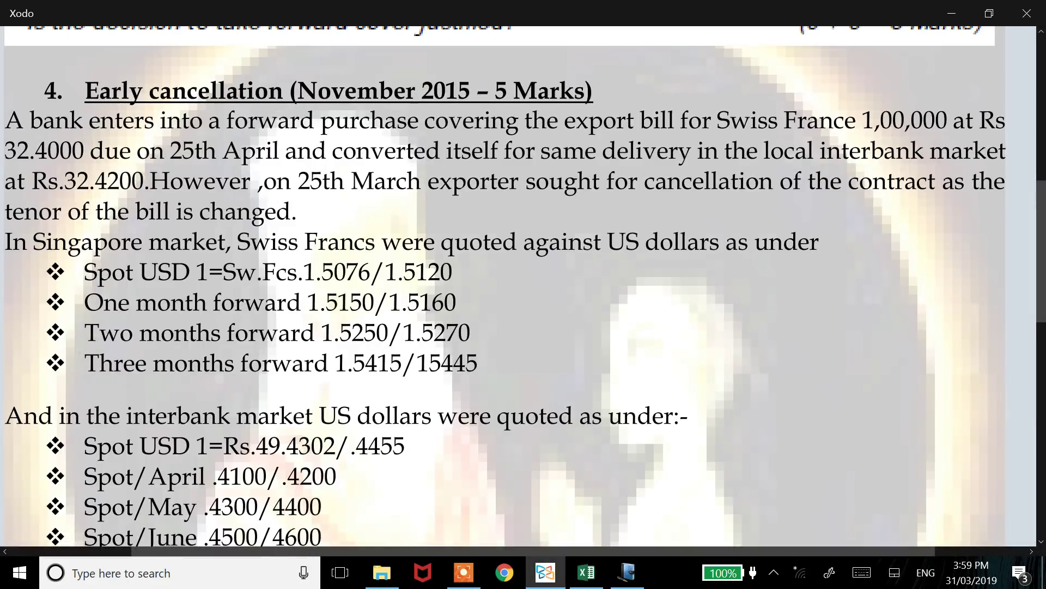
{"action": "scroll", "coordinate": [518, 291], "scroll_direction": "left", "scroll_amount": 3}
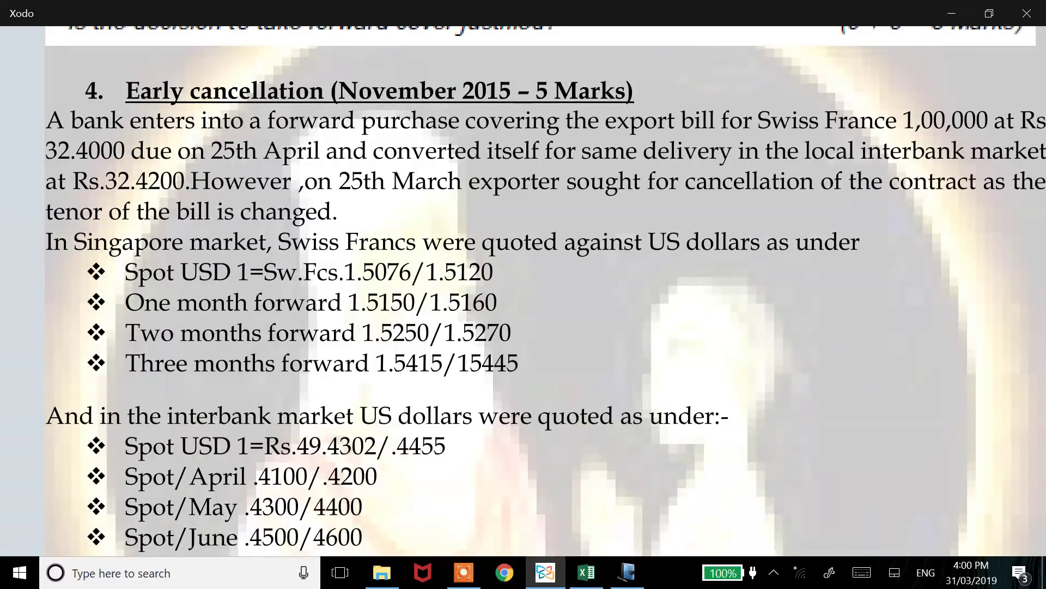
{"action": "scroll", "coordinate": [529, 291], "scroll_direction": "right", "scroll_amount": 1}
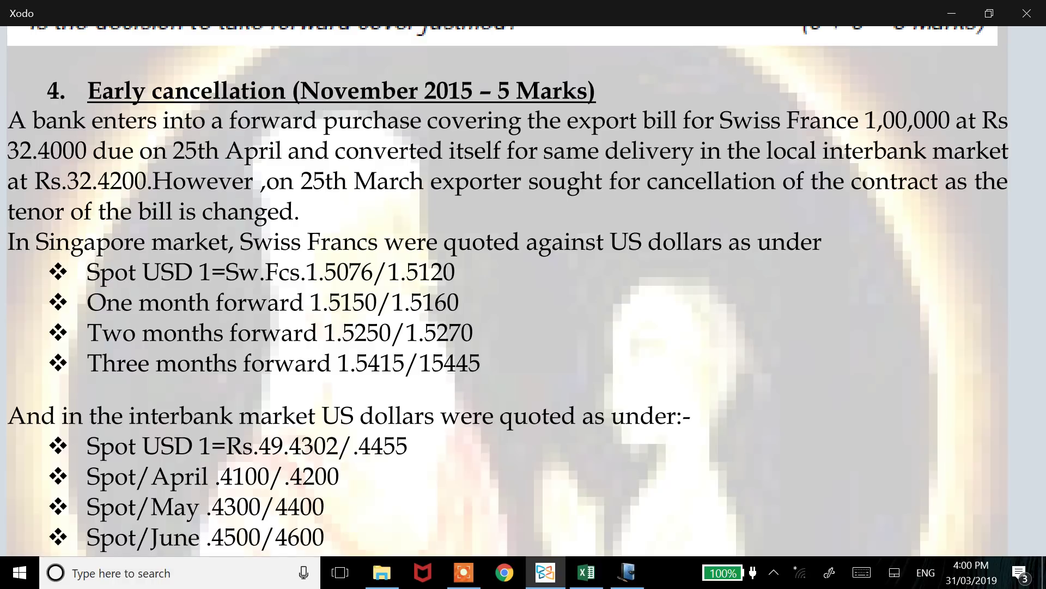
{"action": "scroll", "coordinate": [507, 292], "scroll_direction": "down", "scroll_amount": 3}
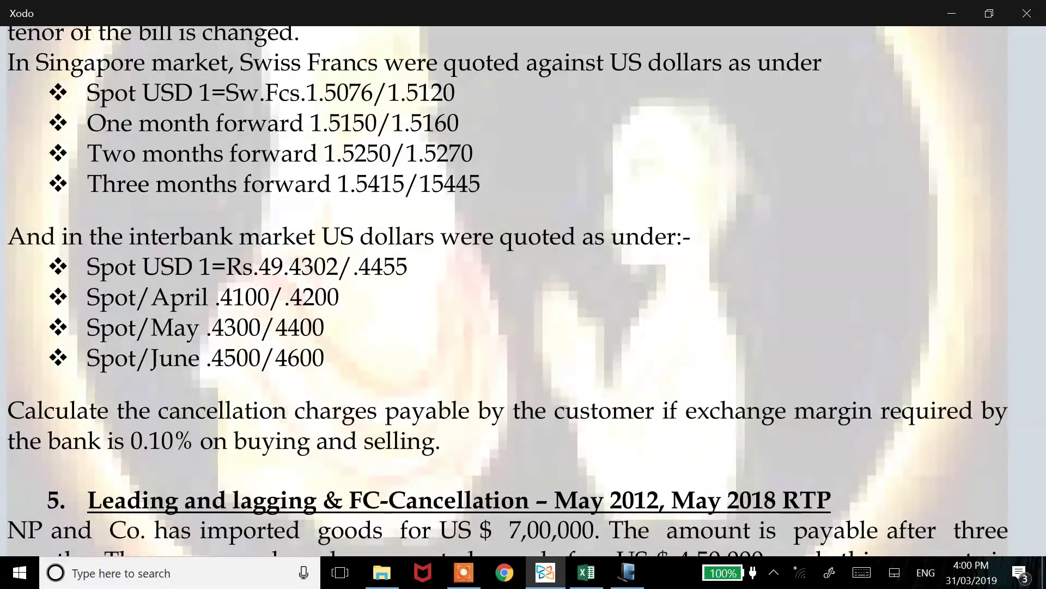
{"action": "key", "text": "alt+Tab"}
{"action": "type", "text": "Day 0"}
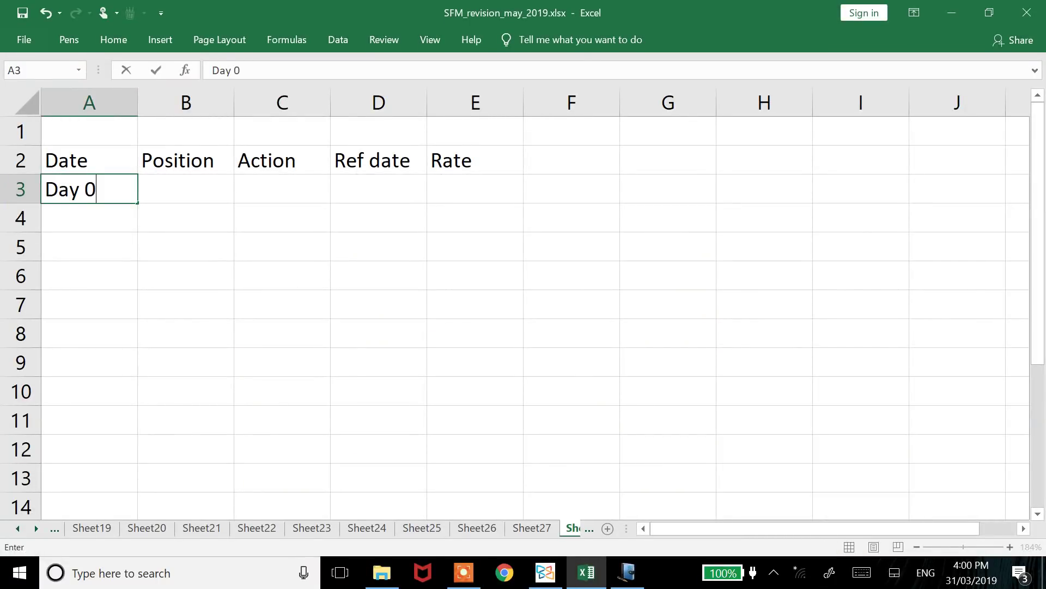
{"action": "key", "text": "Return"}
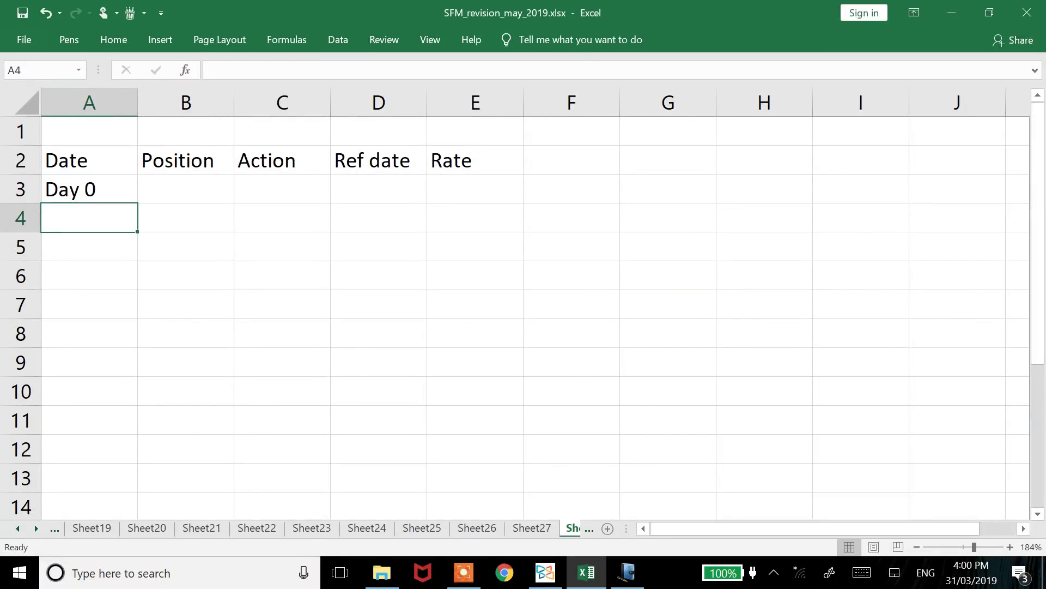
{"action": "key", "text": "Up"}
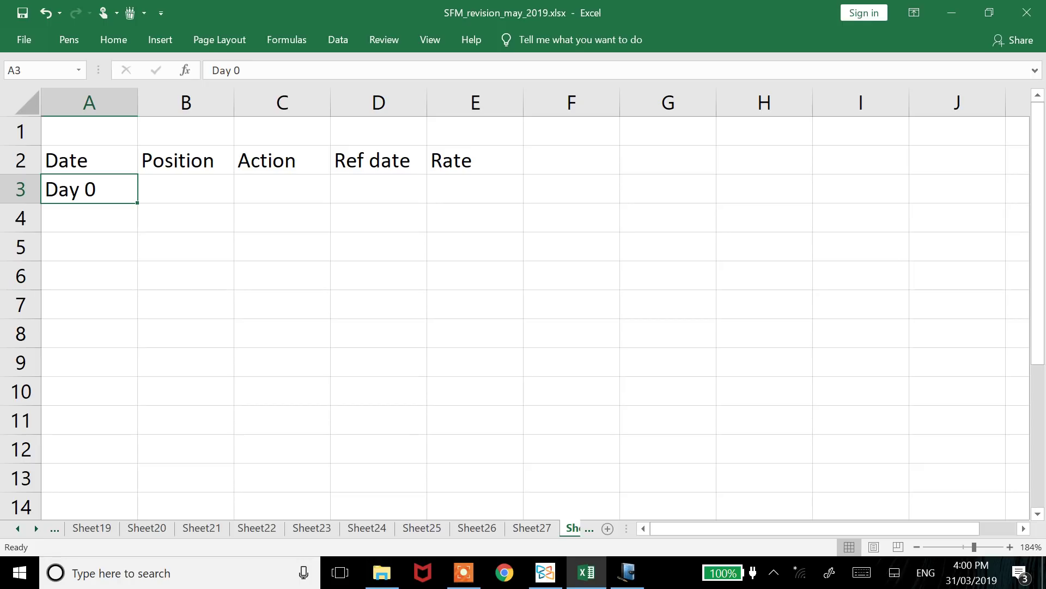
- Enter Original position in cell B3 under the Position header
{"action": "left_click", "coordinate": [186, 188]}
{"action": "type", "text": "Ori"}
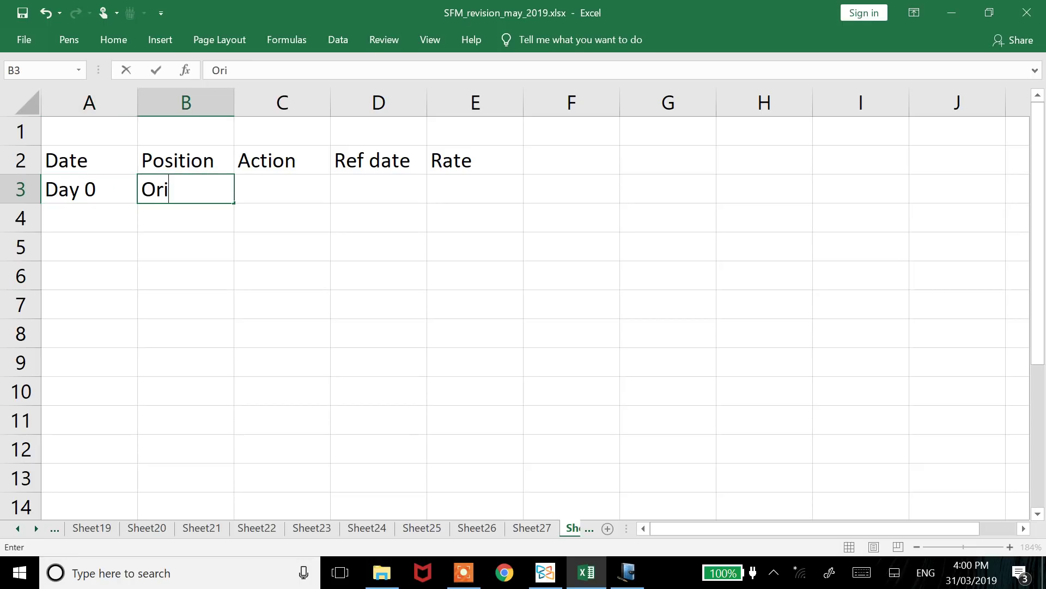
{"action": "type", "text": "gional"}
{"action": "key", "text": "BackSpace"}
{"action": "key", "text": "BackSpace"}
{"action": "key", "text": "BackSpace"}
{"action": "key", "text": "BackSpace"}
{"action": "type", "text": "nal p"}
{"action": "key", "text": "BackSpace"}
{"action": "key", "text": "BackSpace"}
{"action": "type", "text": "l"}
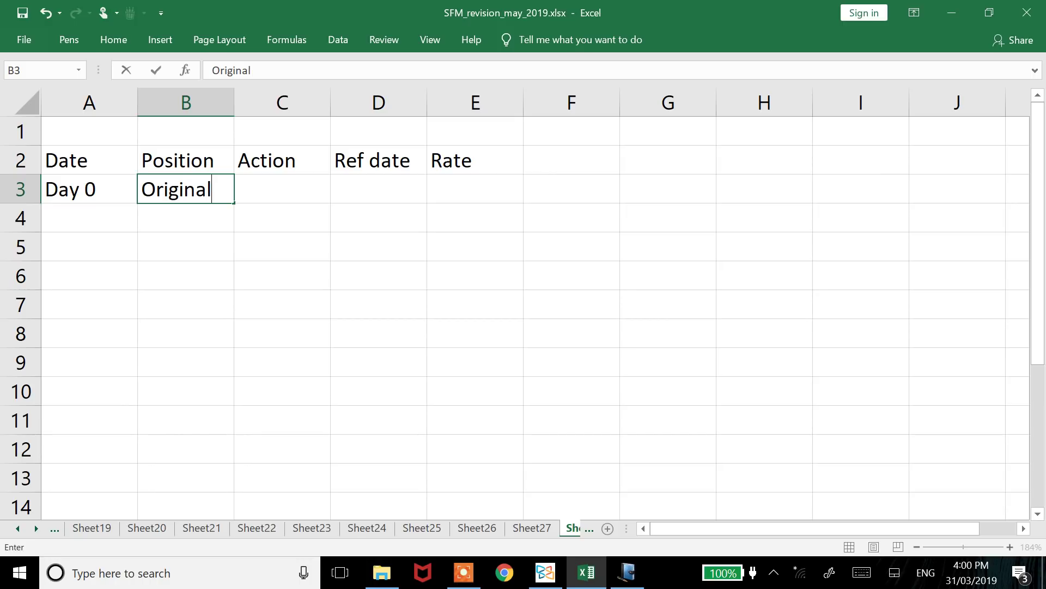
{"action": "type", "text": " position"}
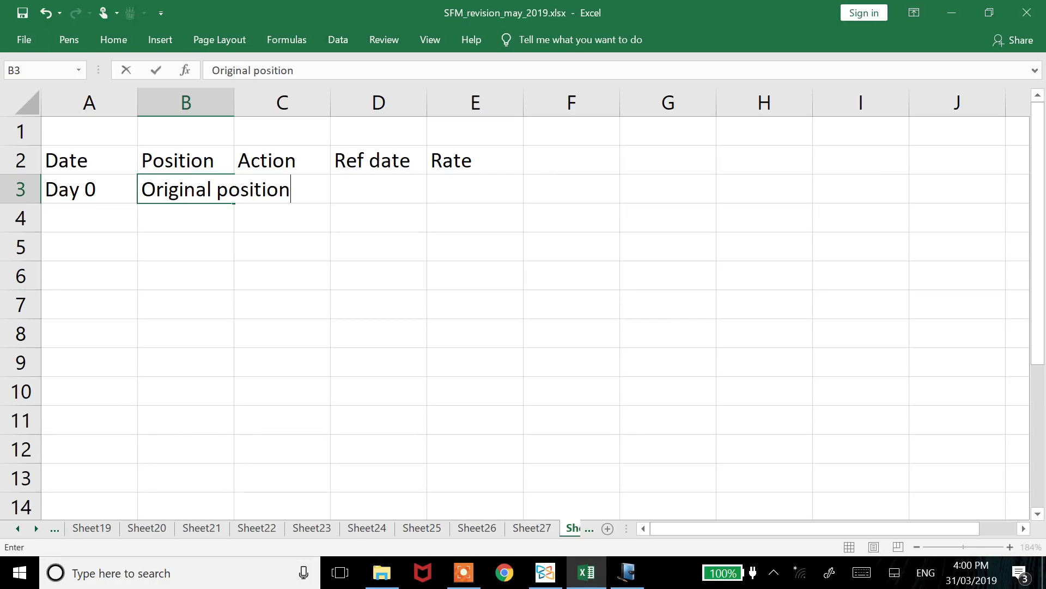
{"action": "key", "text": "Return"}
- AutoFit the width of column B to the Original position entry
{"action": "key", "text": "Up"}
{"action": "key", "text": "alt+h"}
{"action": "key", "text": "o"}
{"action": "key", "text": "i"}
- Enter Sell as the Action in cell C3 of the Day 0 row
{"action": "key", "text": "Right"}
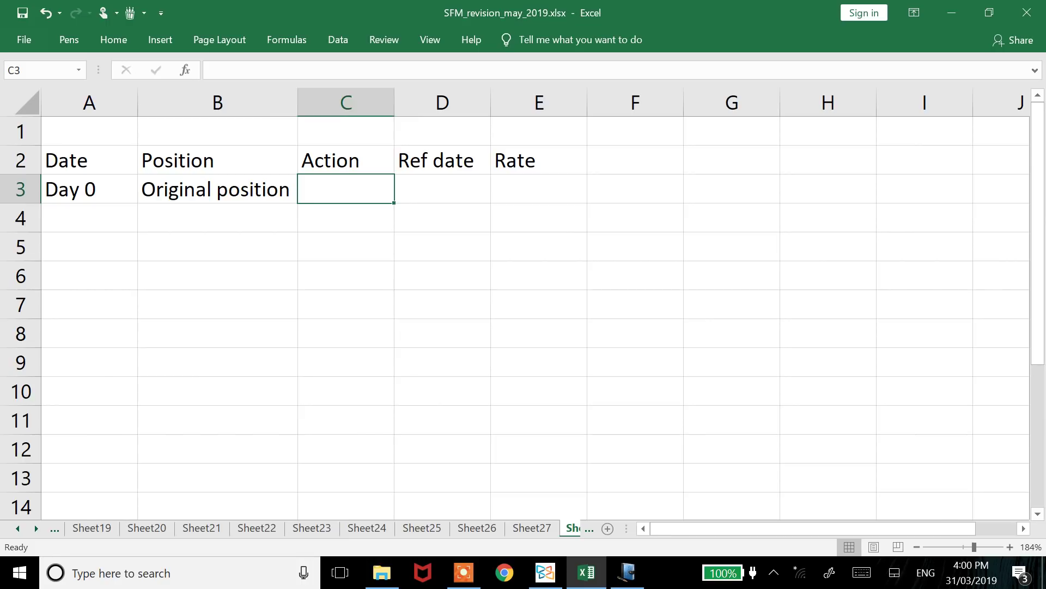
{"action": "key", "text": "alt+Tab"}
{"action": "key", "text": "alt+Tab"}
{"action": "type", "text": "S"}
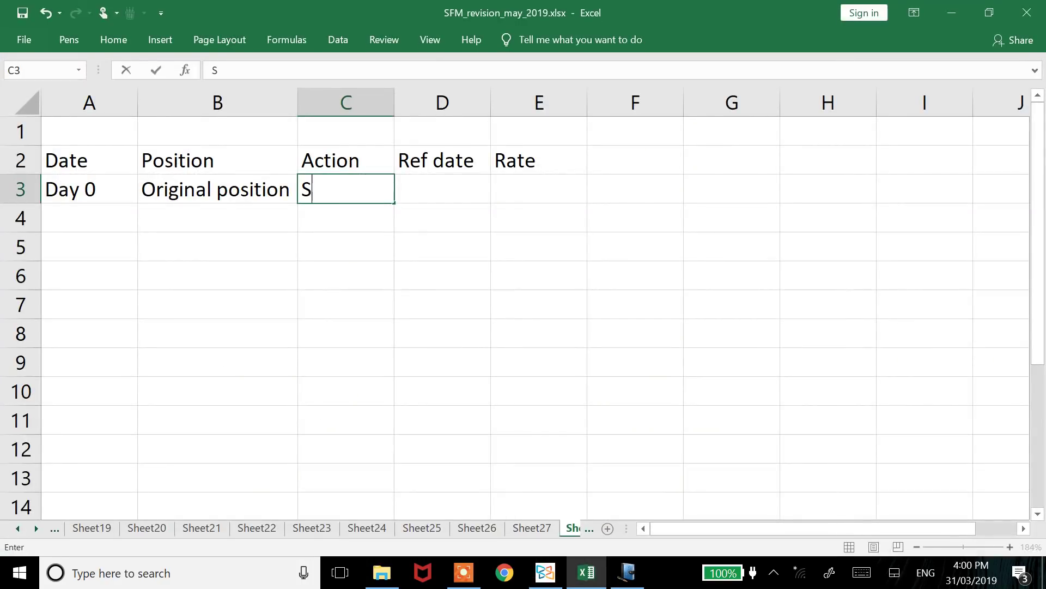
{"action": "type", "text": "ell"}
{"action": "key", "text": "Return"}
- Check the question in Xodo and go over the Day 0 row's Date, Position and Action entries in Excel
{"action": "key", "text": "alt+Tab"}
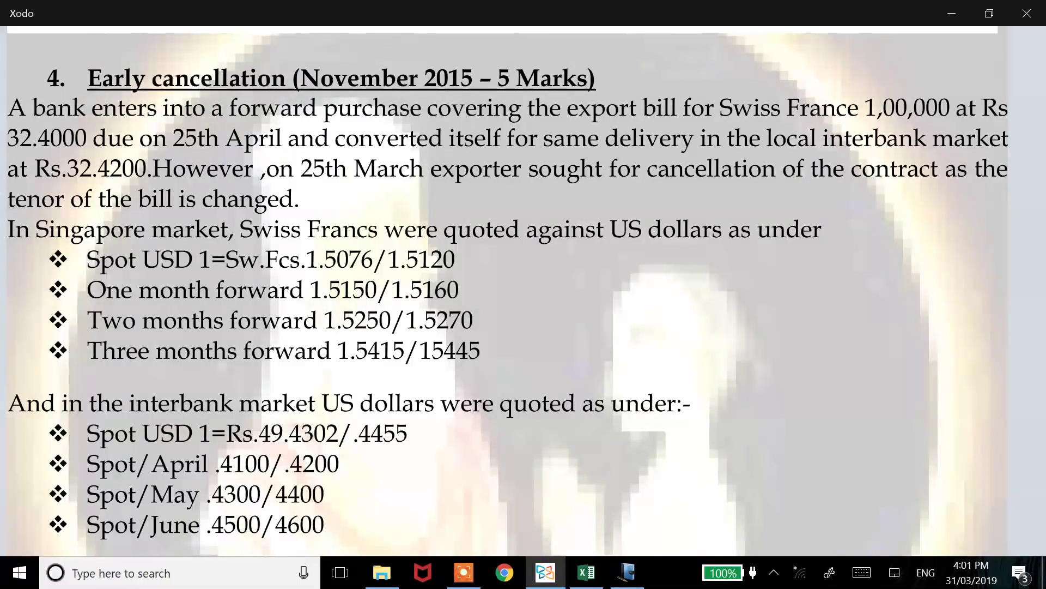
{"action": "key", "text": "alt+Tab"}
{"action": "key", "text": "Left"}
{"action": "key", "text": "Left"}
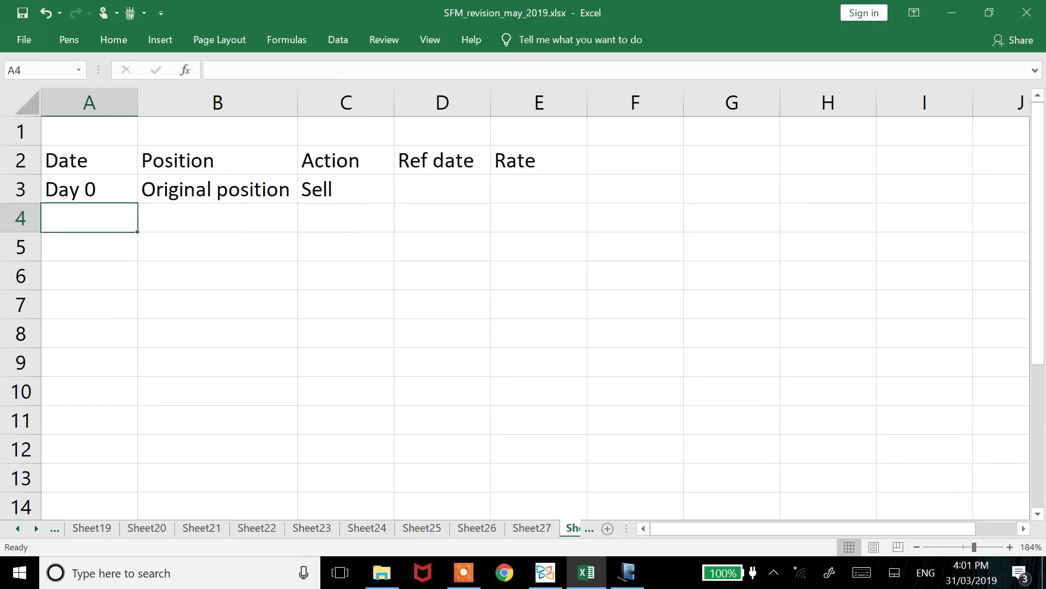
{"action": "left_click", "coordinate": [89, 189]}
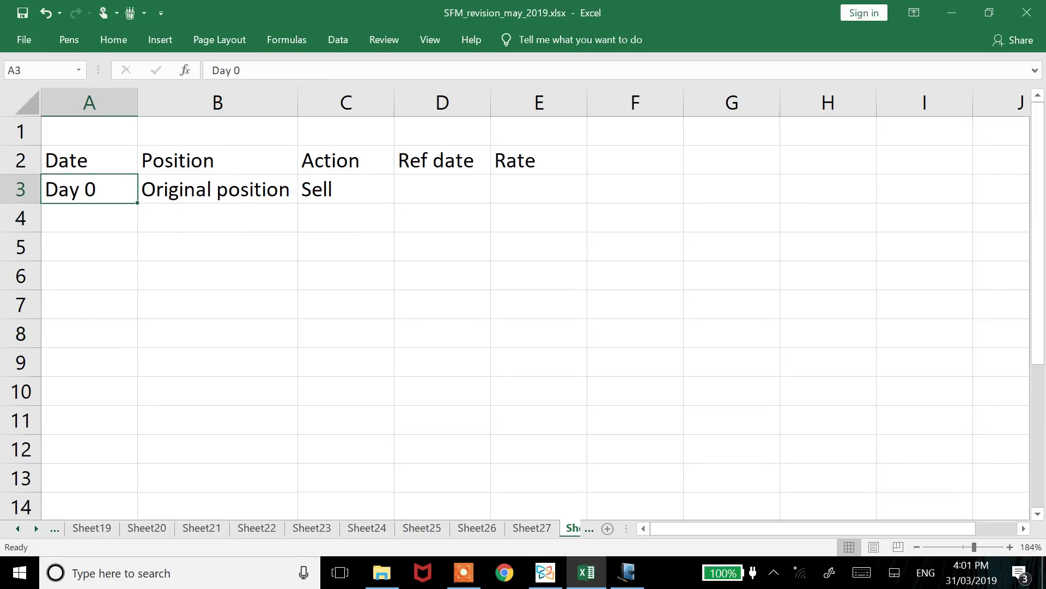
{"action": "left_click", "coordinate": [218, 189]}
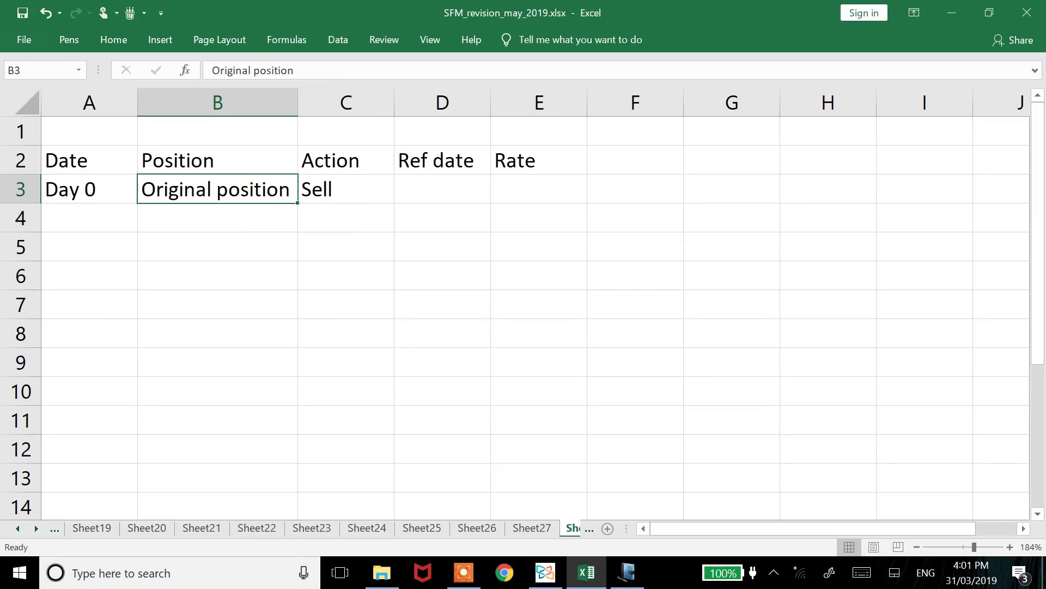
{"action": "left_click", "coordinate": [346, 189]}
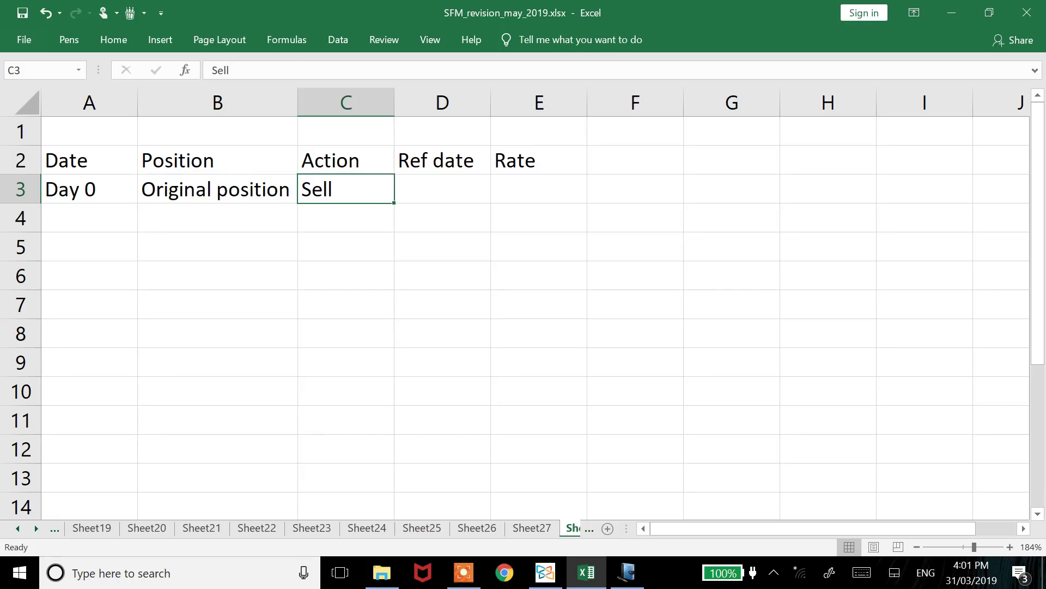
- Select the Ref date cell D3, switch to Xodo and circle the due date 25th April in red ink
{"action": "left_click", "coordinate": [442, 188]}
{"action": "key", "text": "alt+Tab"}
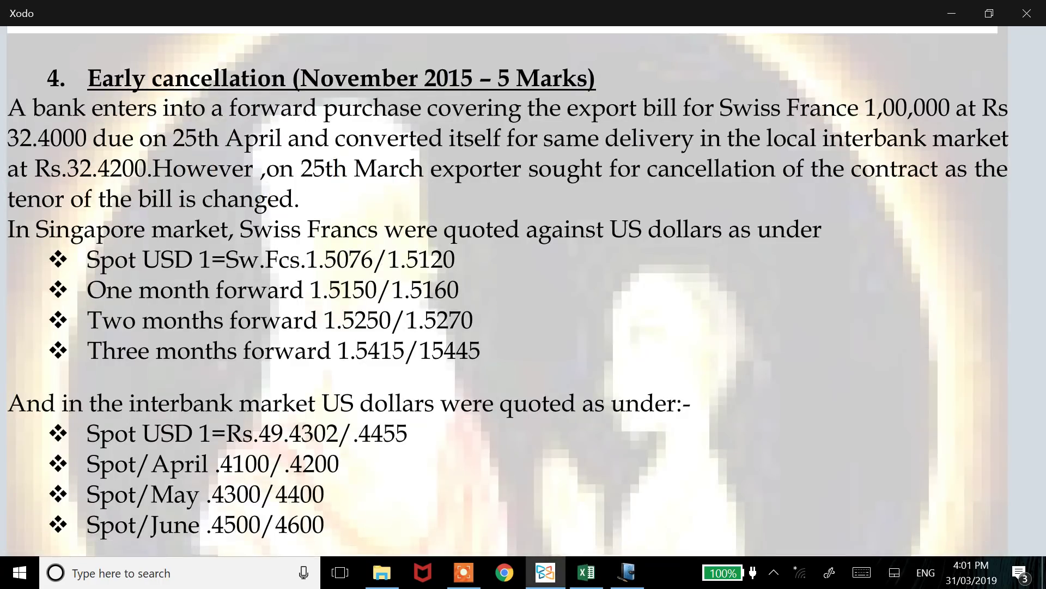
{"action": "mouse_move", "coordinate": [292, 121]}
{"action": "left_mouse_down"}
{"action": "mouse_move", "coordinate": [240, 157]}
{"action": "mouse_move", "coordinate": [295, 143]}
{"action": "left_mouse_up"}
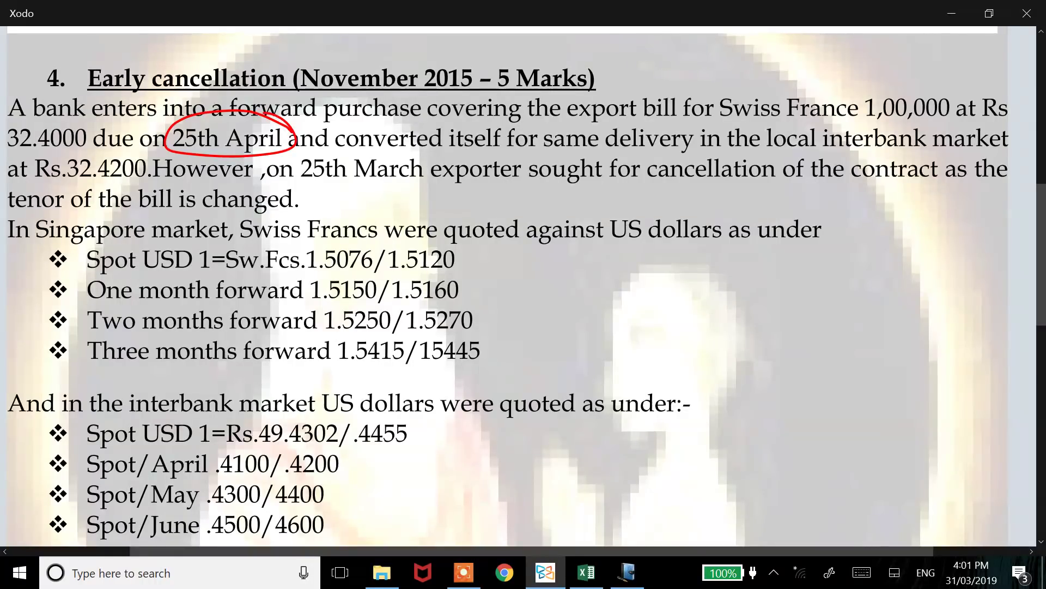
- Switch back to Excel and enter April 25 as the Ref date in cell D3
{"action": "key", "text": "alt+Tab"}
{"action": "type", "text": "April 25"}
{"action": "key", "text": "Return"}
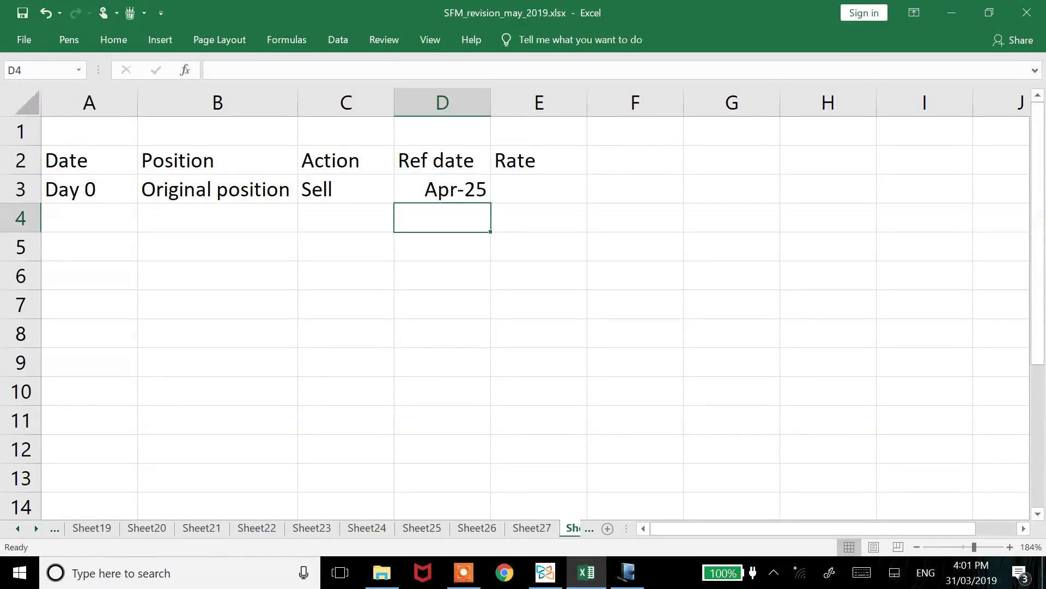
- Look up the forward purchase rate in the Xodo question and enter 32.40 as the Rate in cell E3 in Excel
{"action": "key", "text": "Up"}
{"action": "key", "text": "Right"}
{"action": "key", "text": "alt+Tab"}
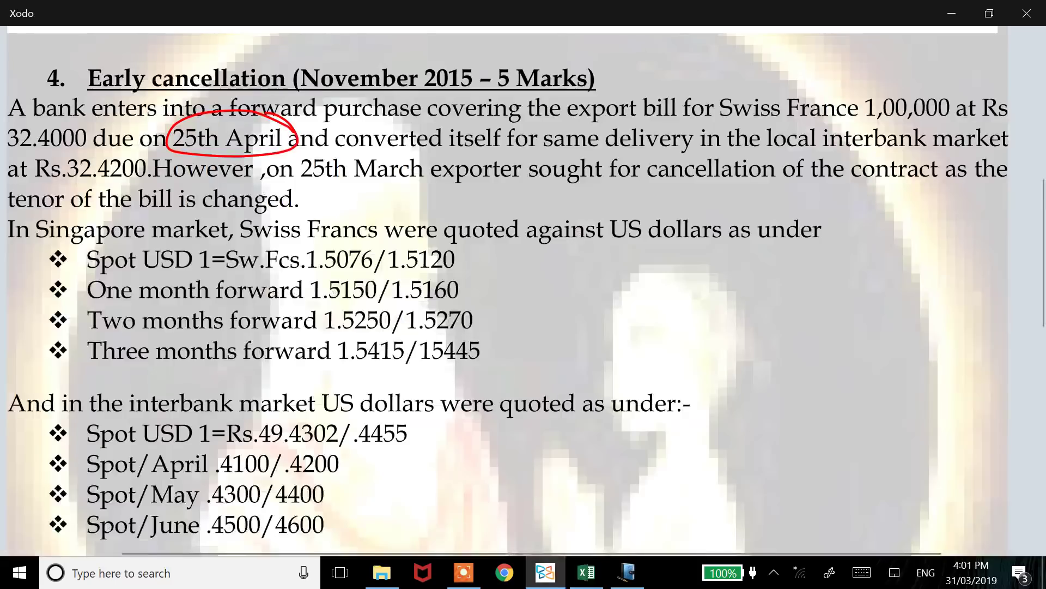
{"action": "key", "text": "alt+Tab"}
{"action": "type", "text": "32.40"}
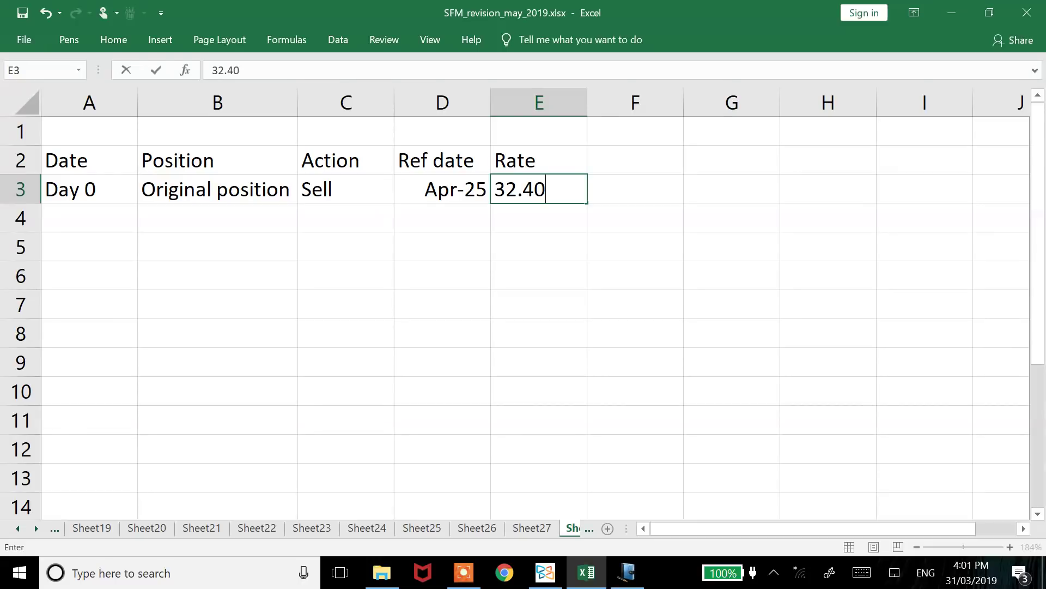
{"action": "key", "text": "Return"}
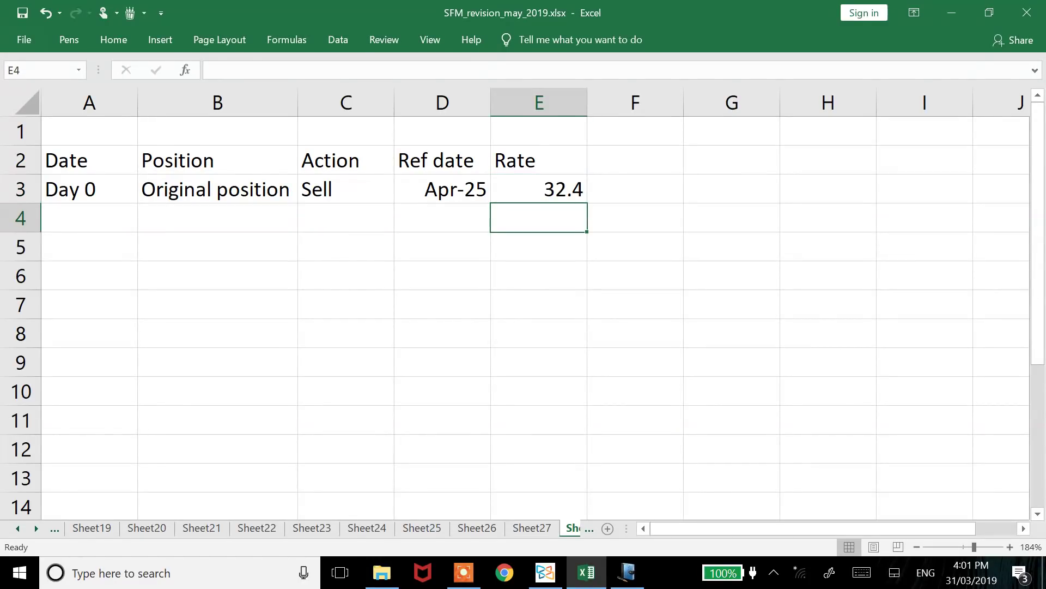
- Check the cancellation date in the Xodo question and enter March 25 as the second row's Date in cell A4 in Excel
{"action": "left_click", "coordinate": [89, 217]}
{"action": "key", "text": "alt+Tab"}
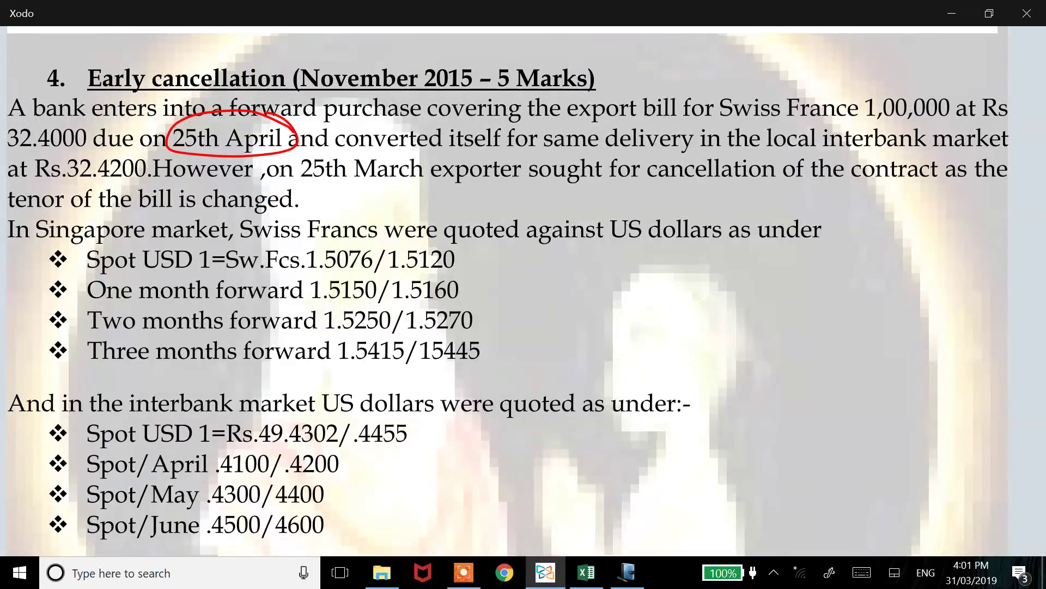
{"action": "key", "text": "alt+Tab"}
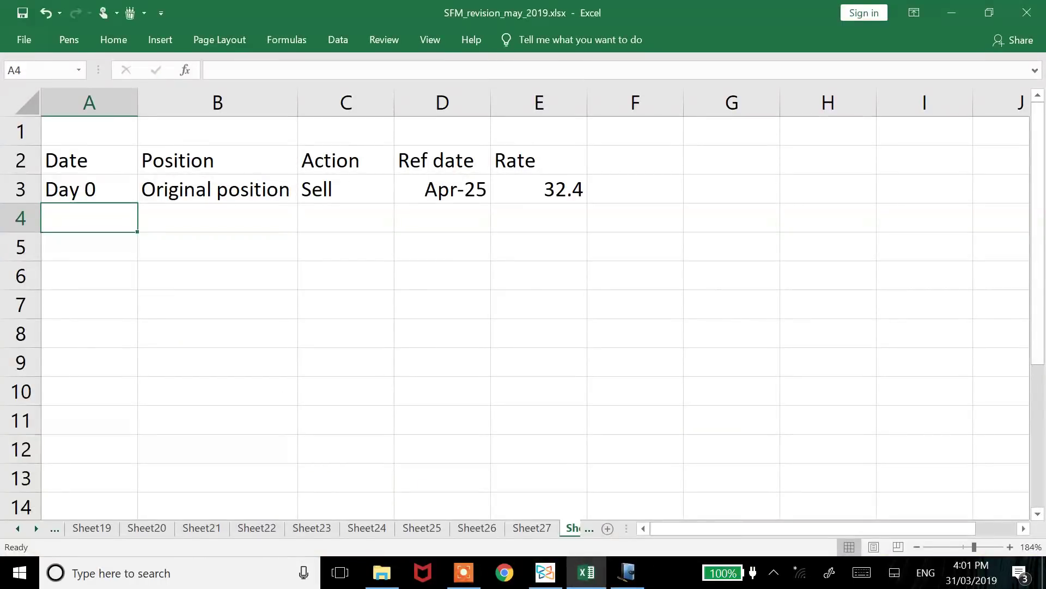
{"action": "type", "text": "March 25"}
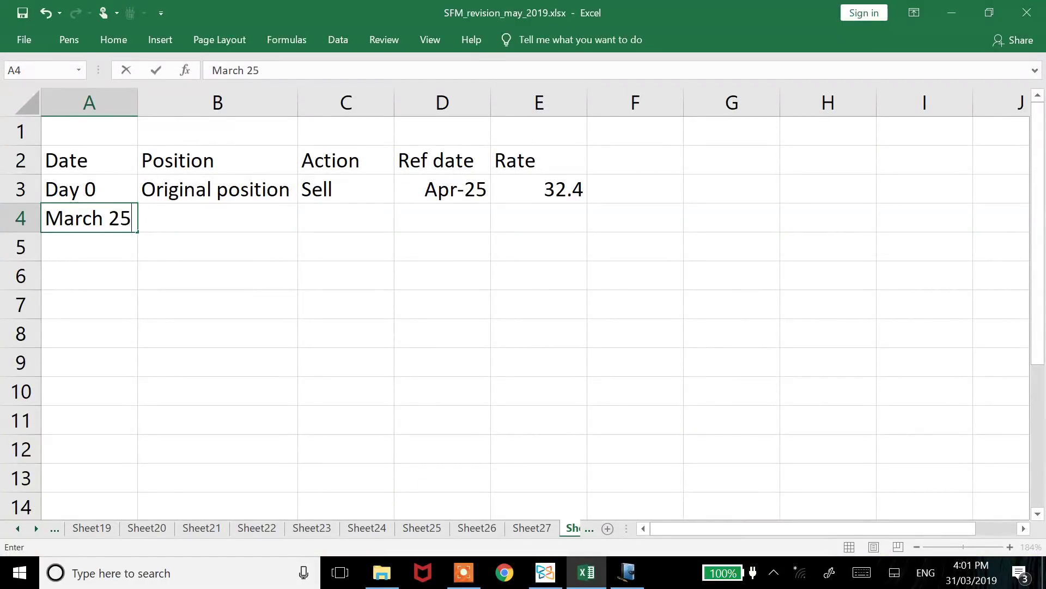
{"action": "key", "text": "Return"}
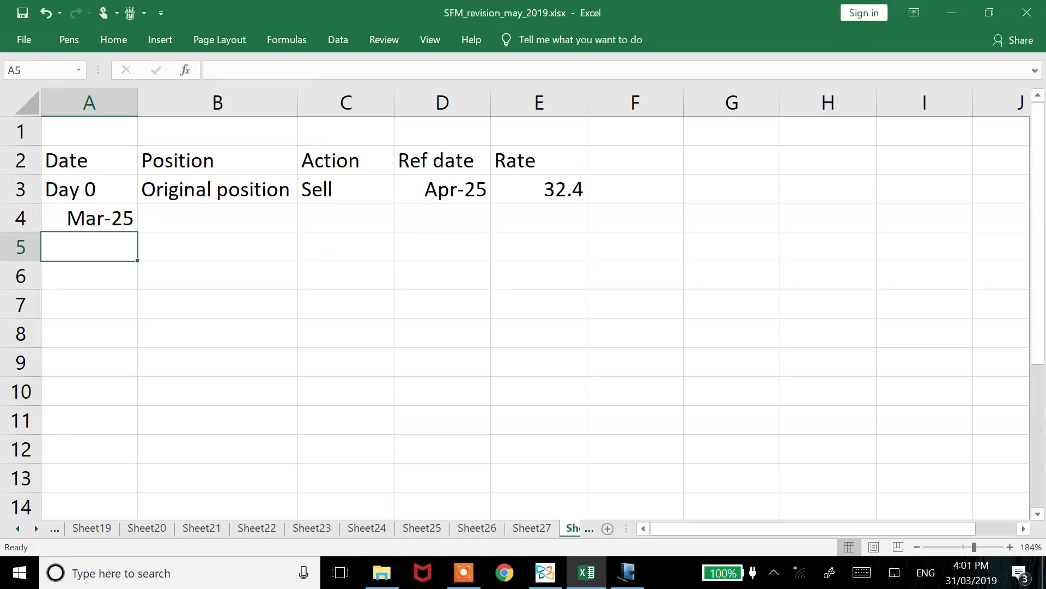
- Enter Opposite position in cell B4 and autofit the Position column to its text
{"action": "key", "text": "Right"}
{"action": "key", "text": "Up"}
{"action": "type", "text": "O"}
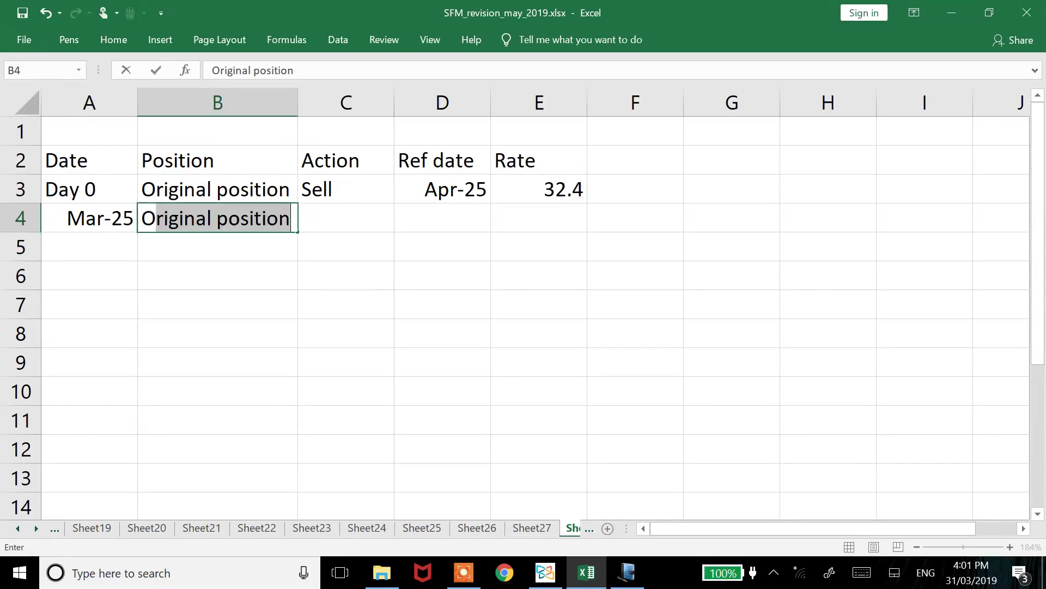
{"action": "type", "text": "pposite p"}
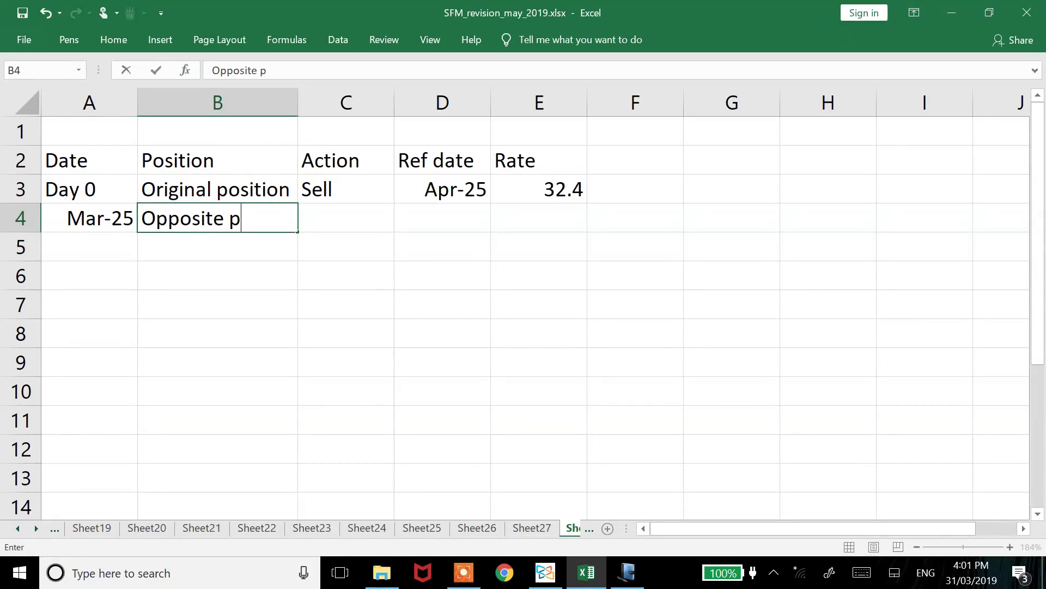
{"action": "type", "text": "osition"}
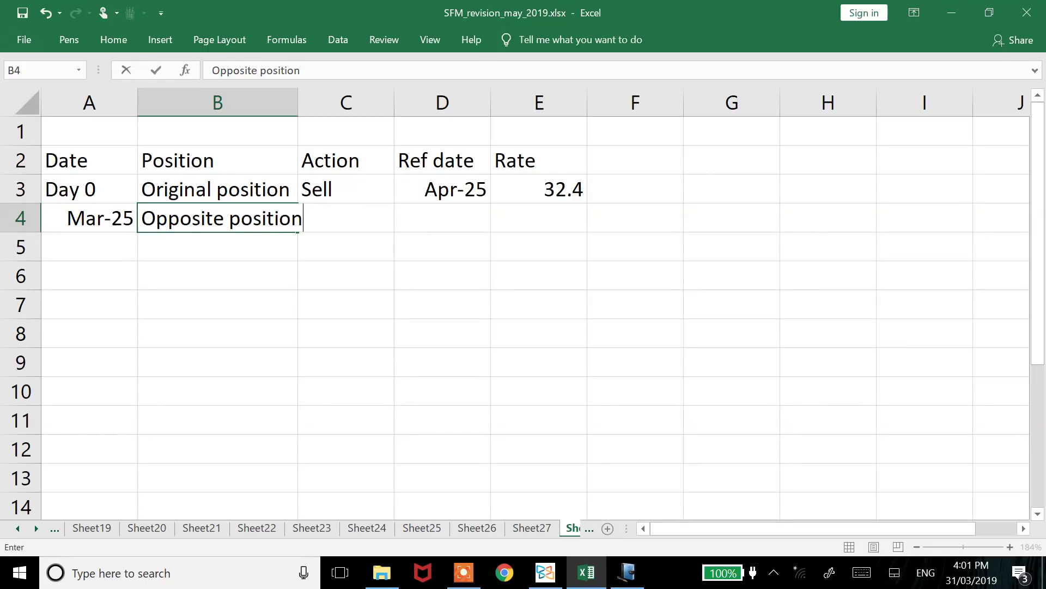
{"action": "key", "text": "Return"}
{"action": "key", "text": "Up"}
{"action": "key", "text": "alt+o"}
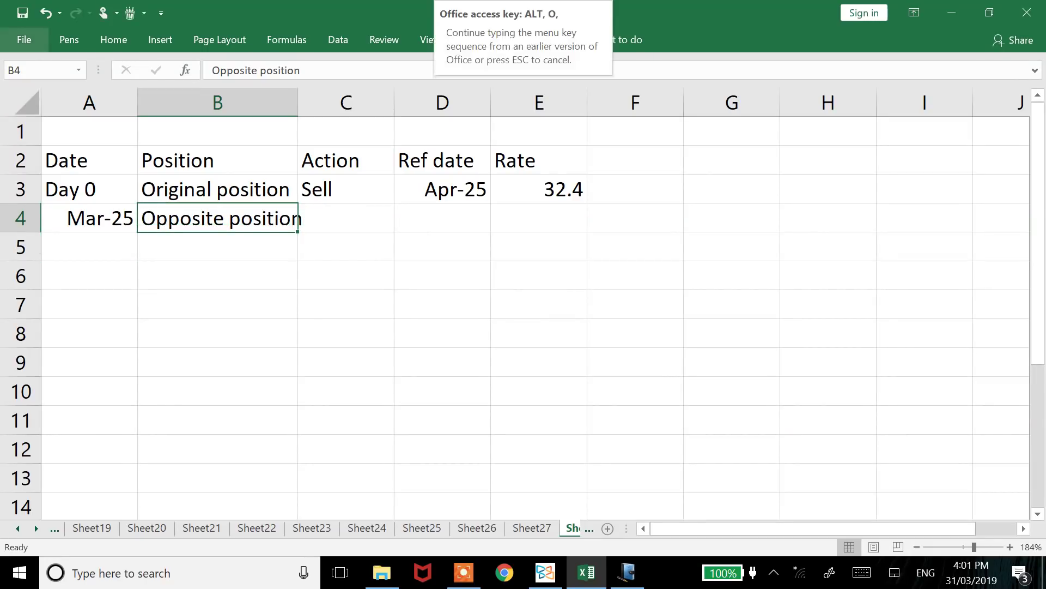
{"action": "key", "text": "c"}
{"action": "key", "text": "a"}
- Enter Buy as the Action in cell C4 and fill the Ref date from D3 down into D4
{"action": "key", "text": "Right"}
{"action": "type", "text": "Buy"}
{"action": "key", "text": "Return"}
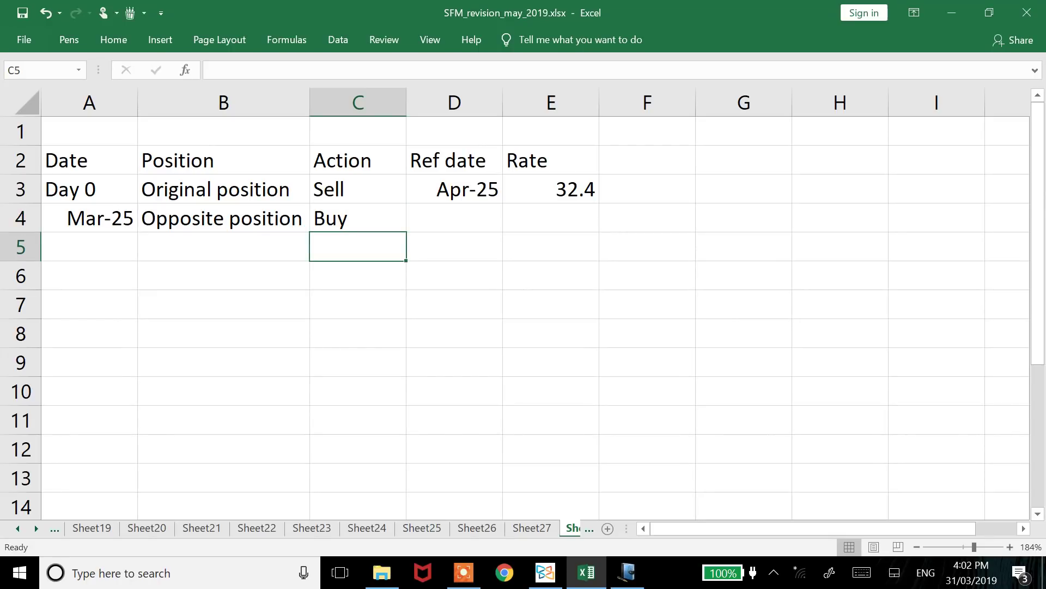
{"action": "key", "text": "Up"}
{"action": "key", "text": "Right"}
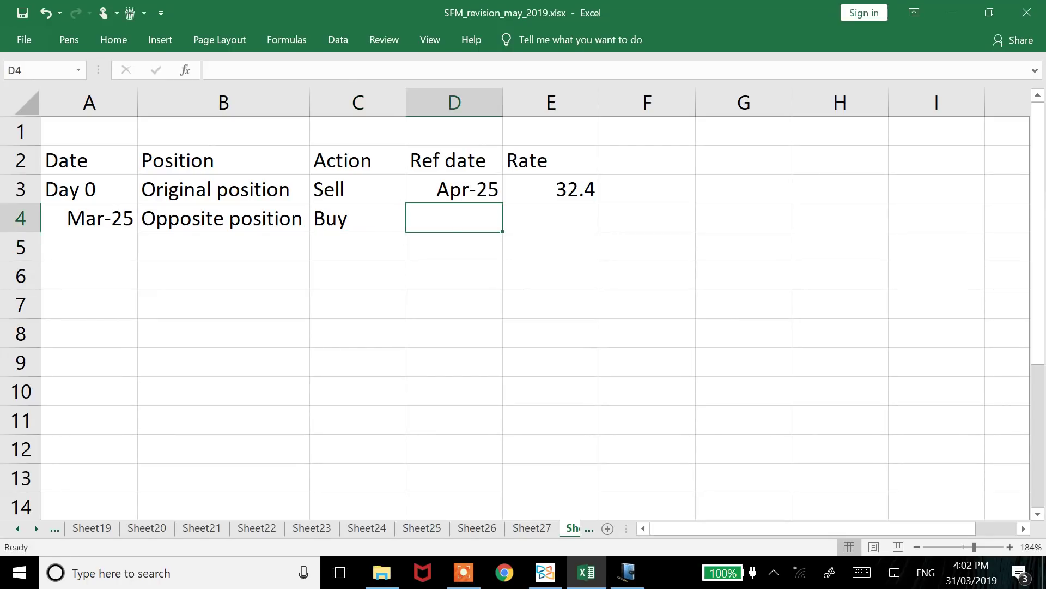
{"action": "key", "text": "ctrl+d"}
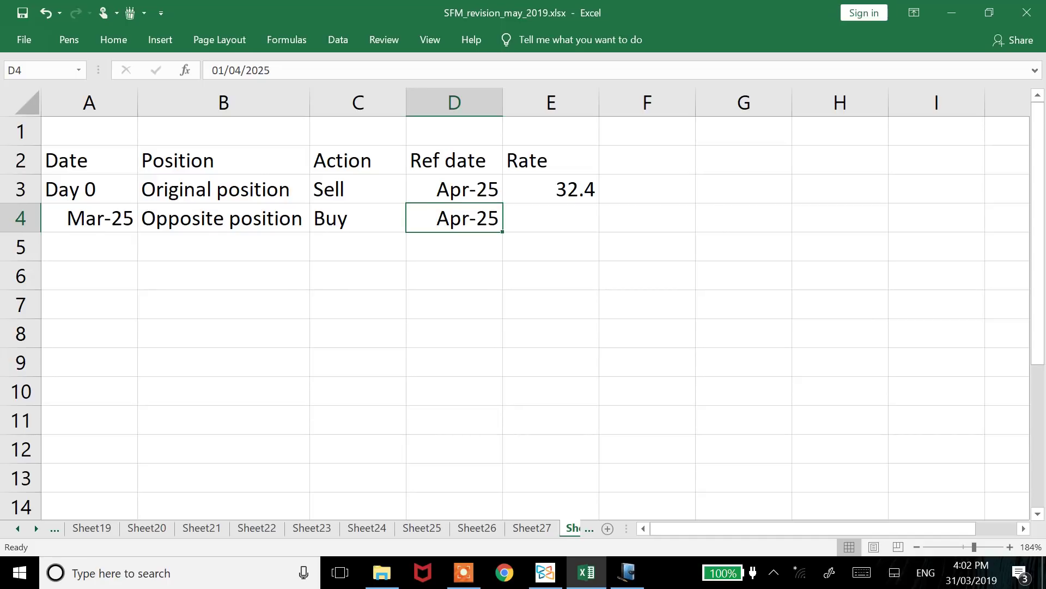
- Go over the Action, Date and Ref date entries of the opposite position row
{"action": "left_click", "coordinate": [357, 218]}
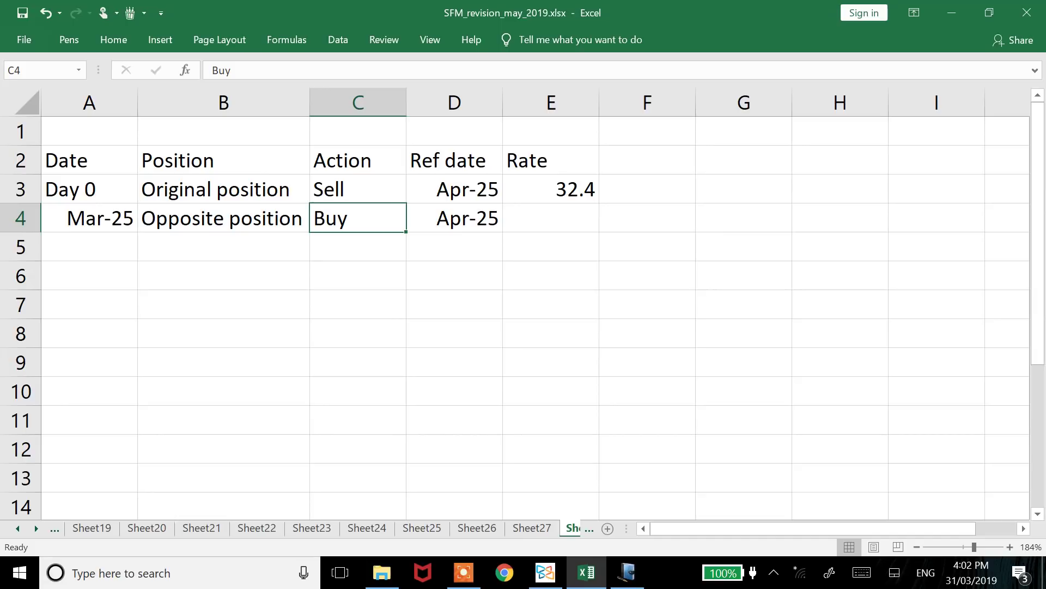
{"action": "left_click", "coordinate": [89, 218]}
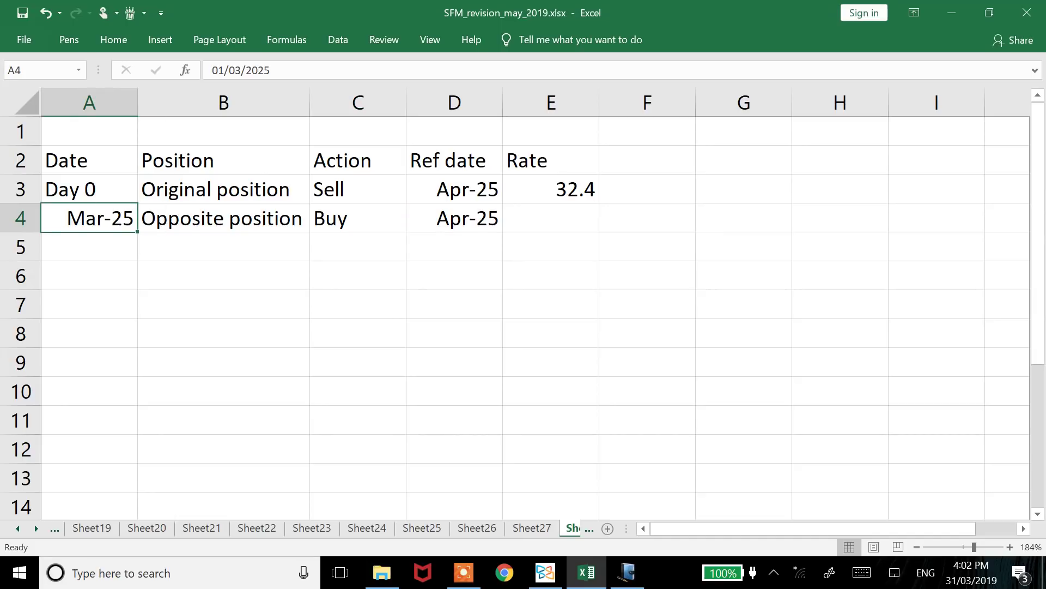
{"action": "left_click", "coordinate": [454, 218]}
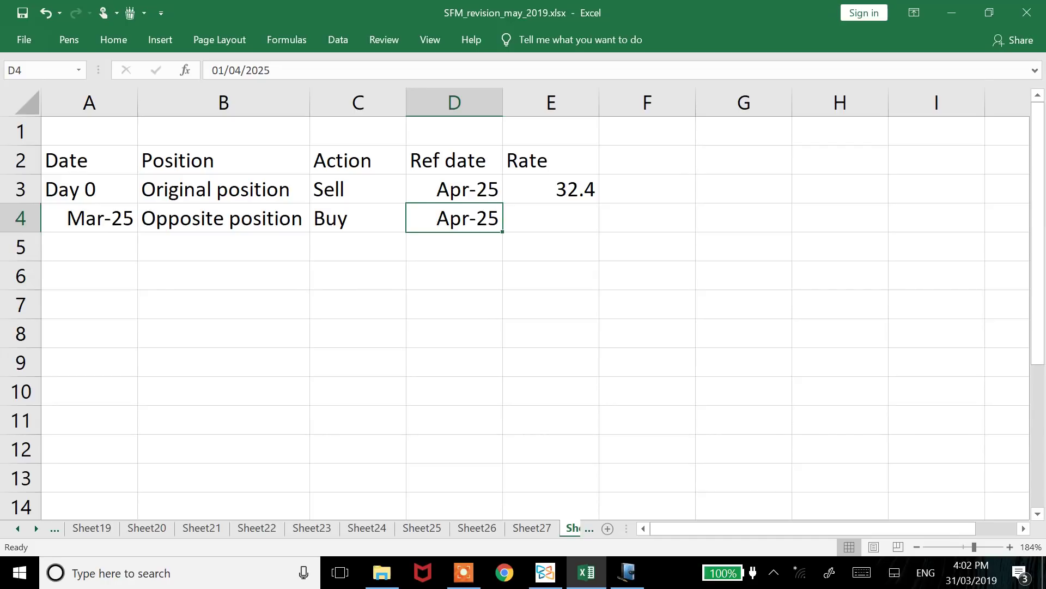
{"action": "left_click", "coordinate": [357, 217]}
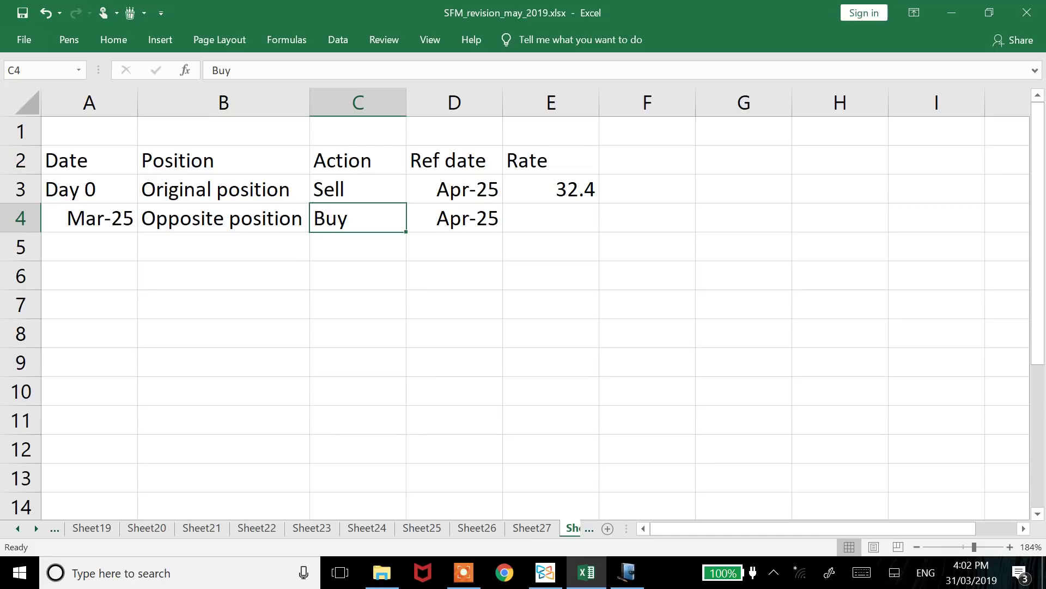
{"action": "left_click", "coordinate": [89, 218]}
{"action": "left_click", "coordinate": [454, 218]}
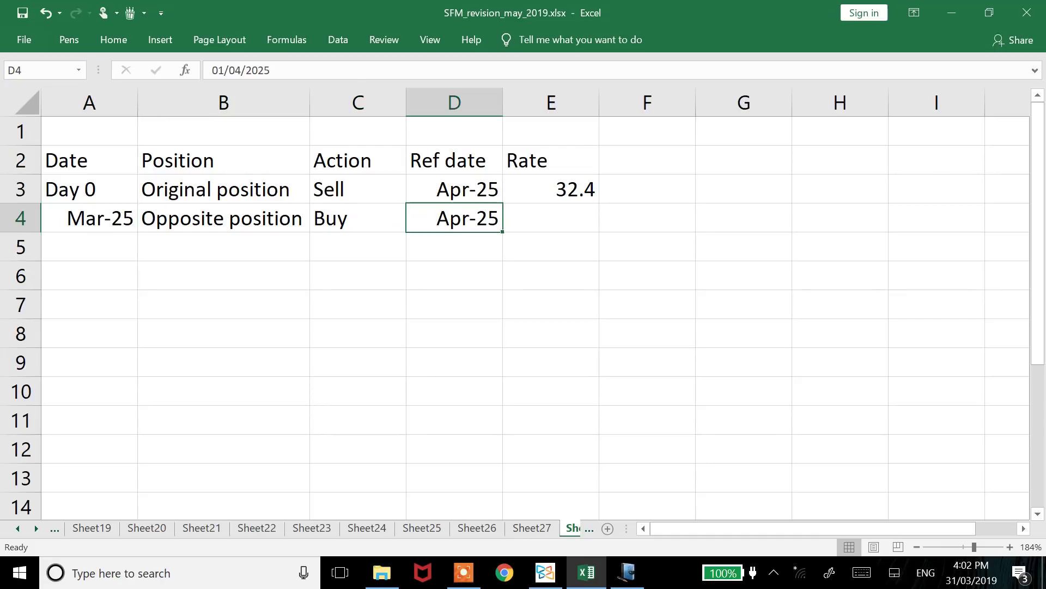
- Switch to Xodo and tick the One month forward and Spot/April quotes in red ink
{"action": "key", "text": "alt+Tab"}
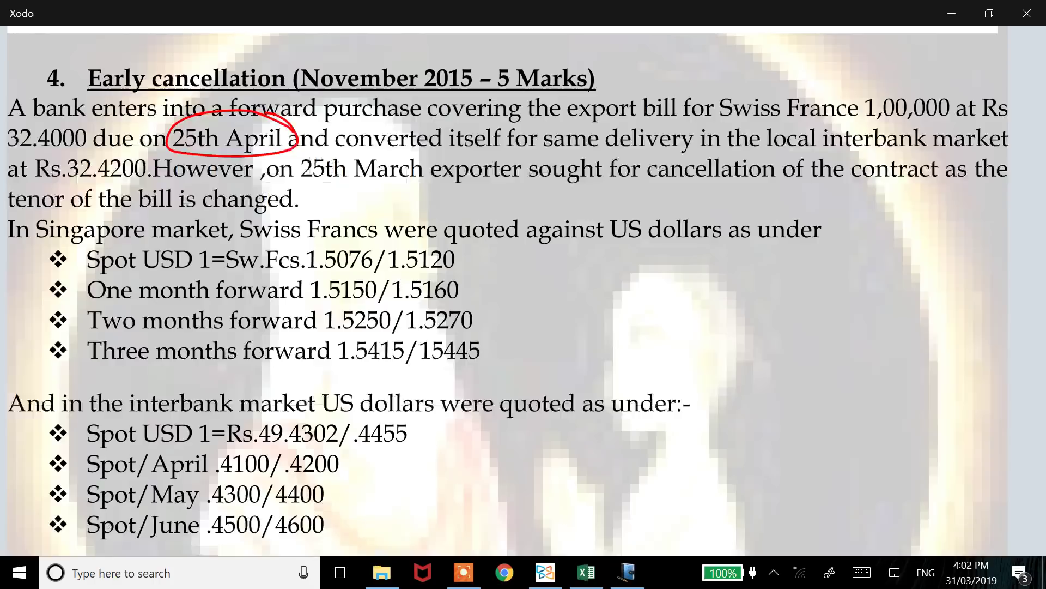
{"action": "left_click_drag", "start_coordinate": [469, 279], "coordinate": [525, 267]}
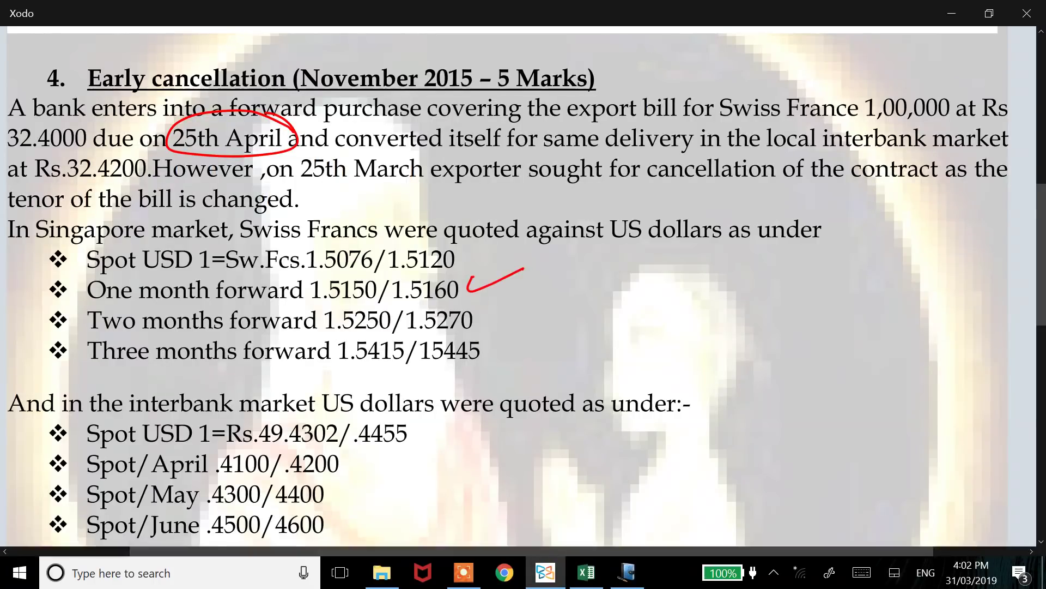
{"action": "scroll", "coordinate": [506, 286], "scroll_direction": "down", "scroll_amount": 1}
{"action": "left_click_drag", "start_coordinate": [337, 401], "coordinate": [383, 385]}
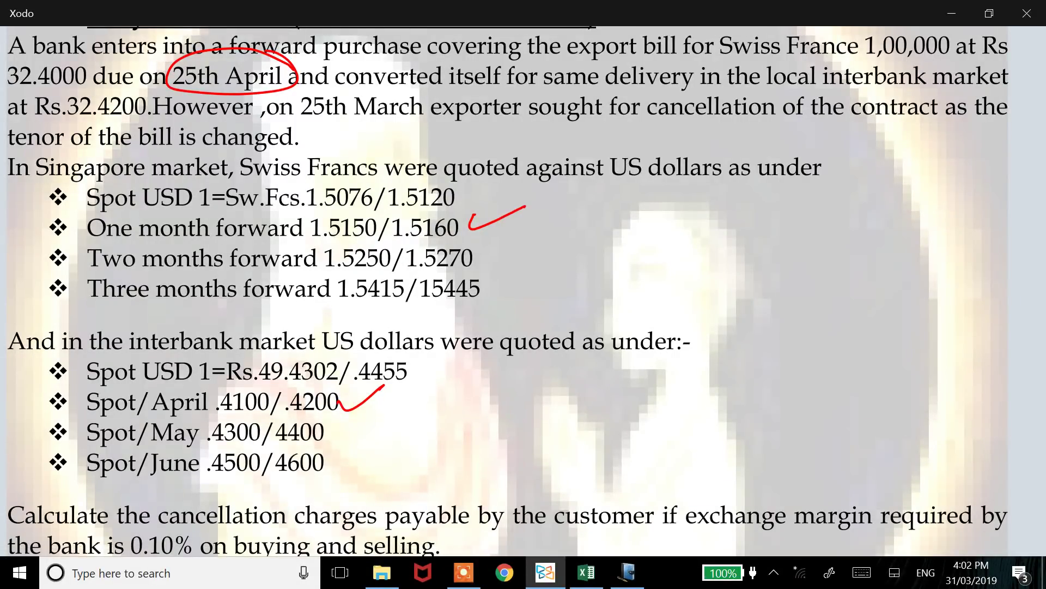
- Switch back to Excel, compare the two Action entries and enter -31 as the opposite position's Rate in cell E4
{"action": "key", "text": "alt+Tab"}
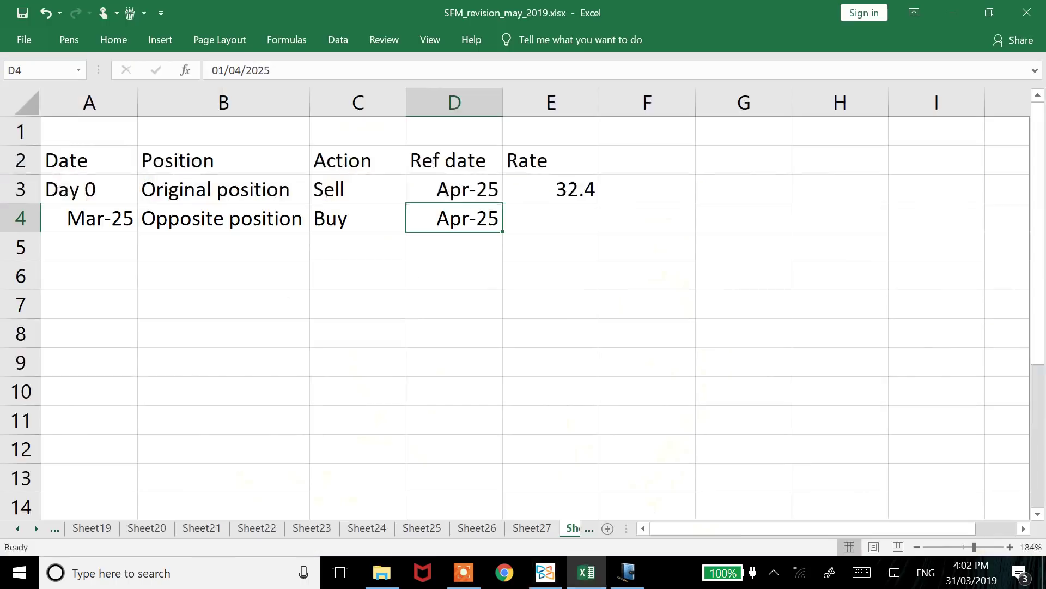
{"action": "left_click", "coordinate": [454, 189]}
{"action": "left_click", "coordinate": [357, 190]}
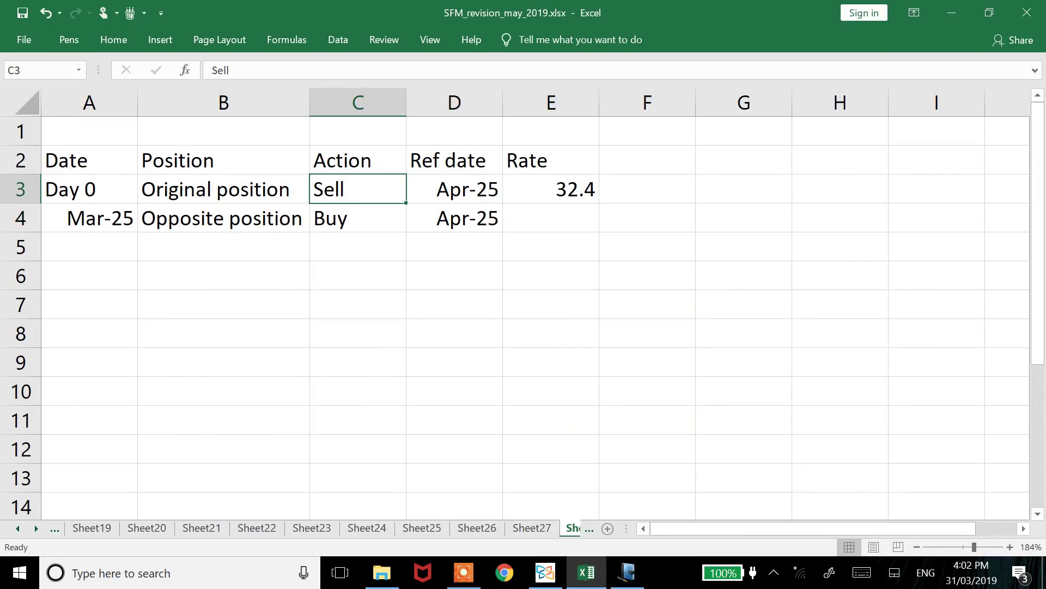
{"action": "left_click", "coordinate": [358, 218]}
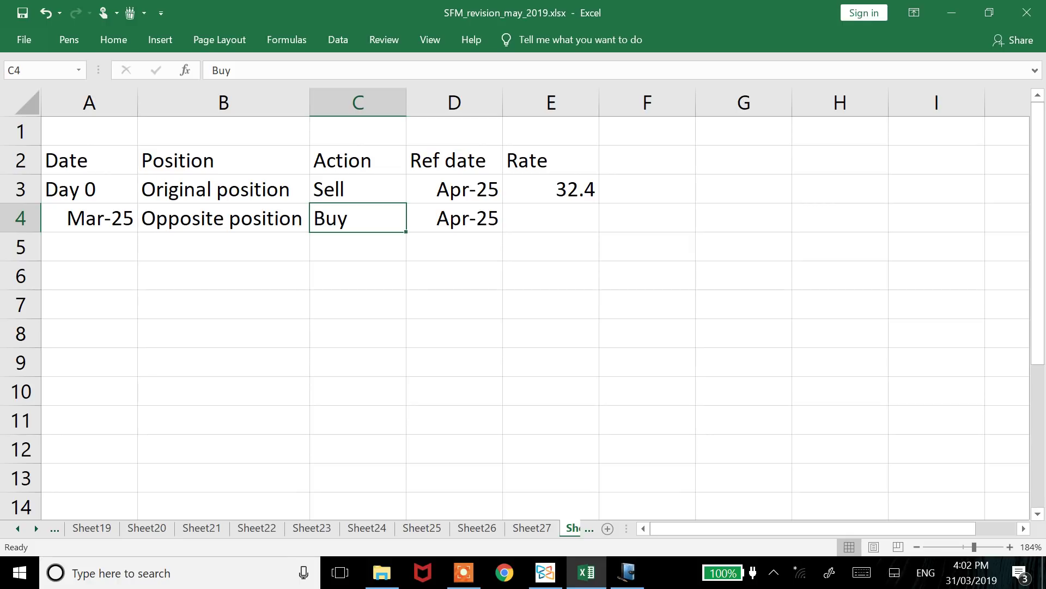
{"action": "left_click", "coordinate": [550, 218]}
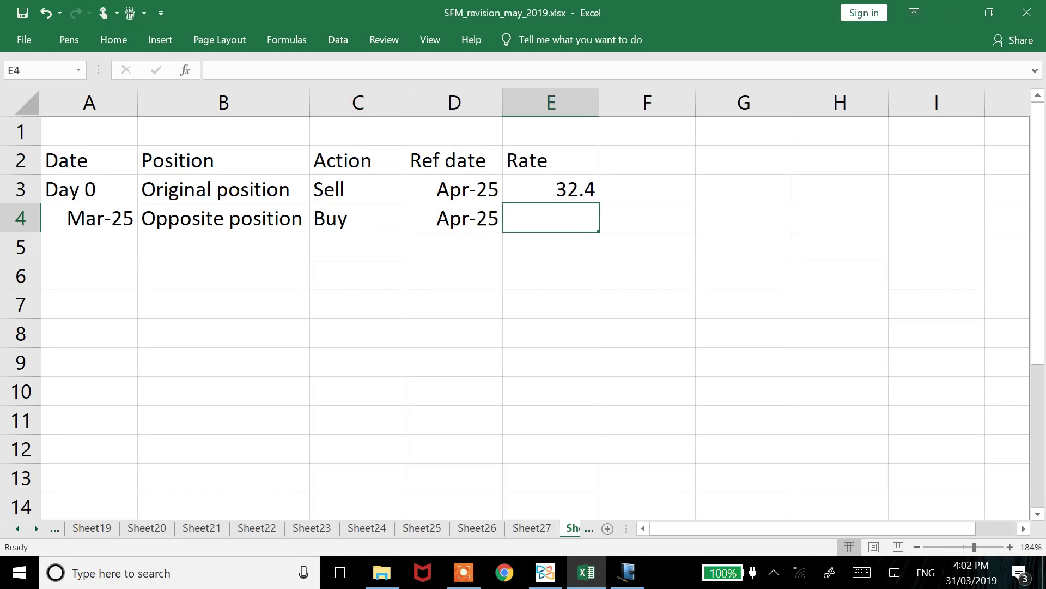
{"action": "type", "text": "-31"}
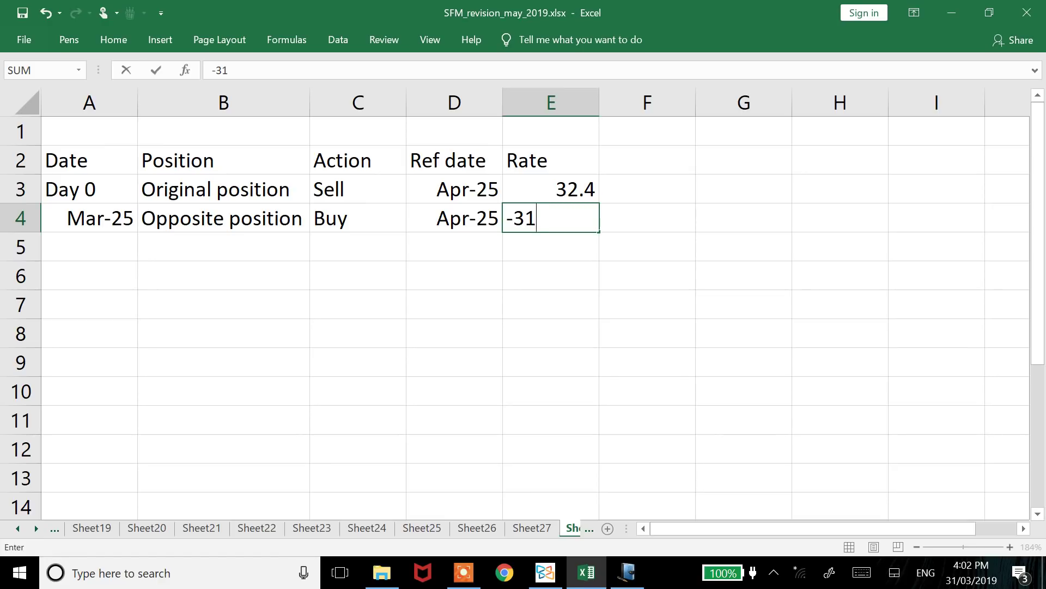
{"action": "key", "text": "Return"}
{"action": "left_click", "coordinate": [551, 218]}
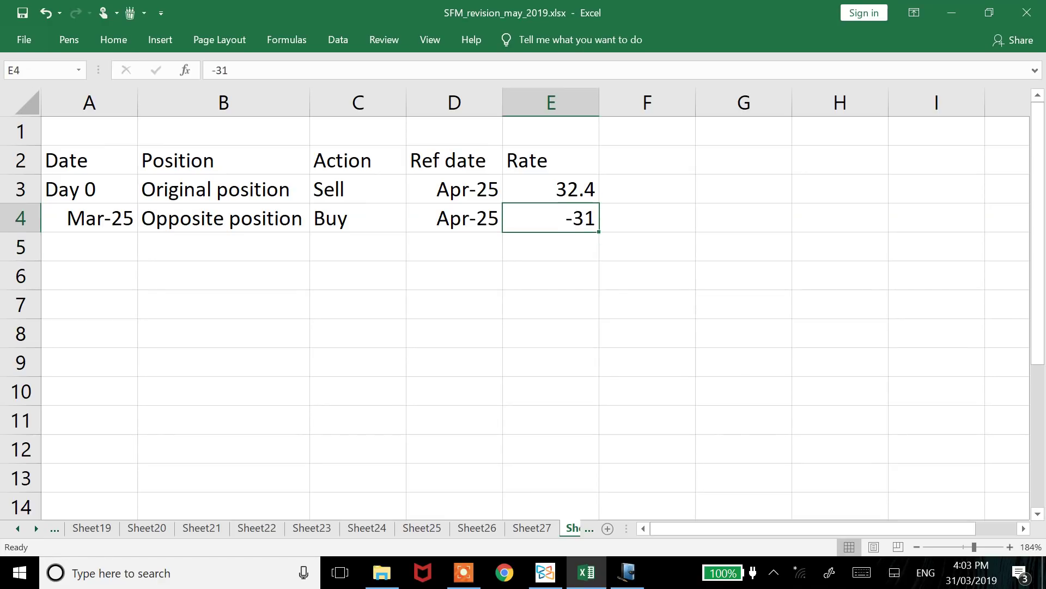
- Total the two rates in cell E5 with the formula =sum(E3:E4)
{"action": "left_click", "coordinate": [550, 189]}
{"action": "key", "text": "Down"}
{"action": "key", "text": "Down"}
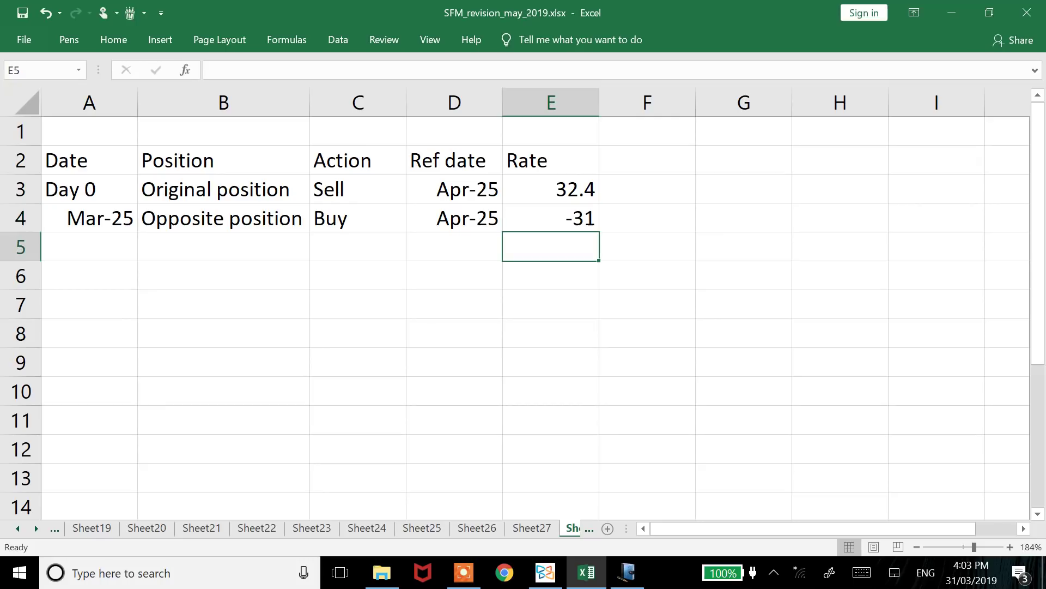
{"action": "type", "text": "=s"}
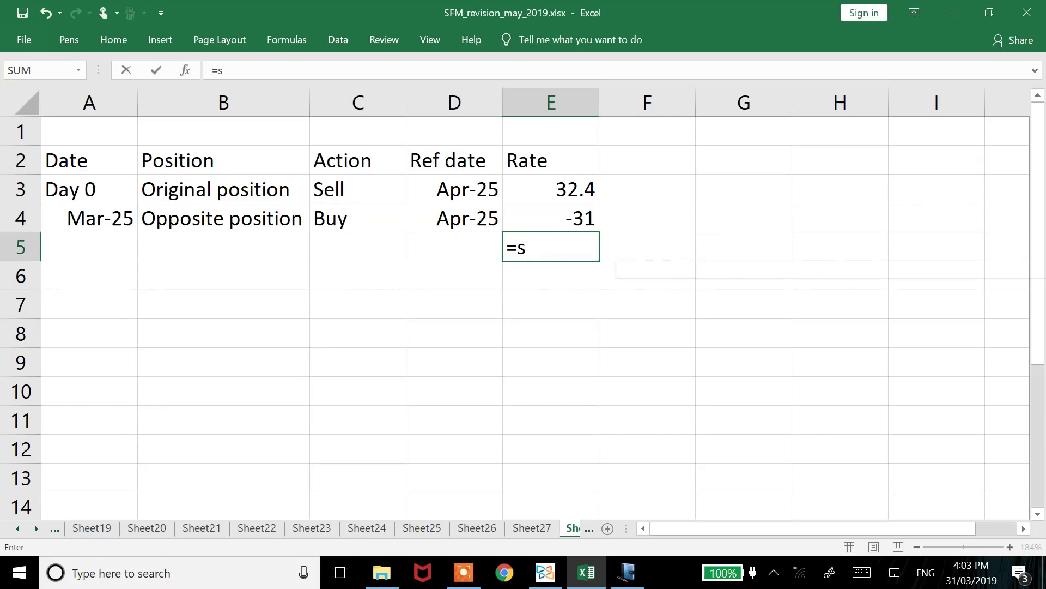
{"action": "type", "text": "um("}
{"action": "left_click_drag", "start_coordinate": [550, 189], "coordinate": [550, 218]}
{"action": "type", "text": ")"}
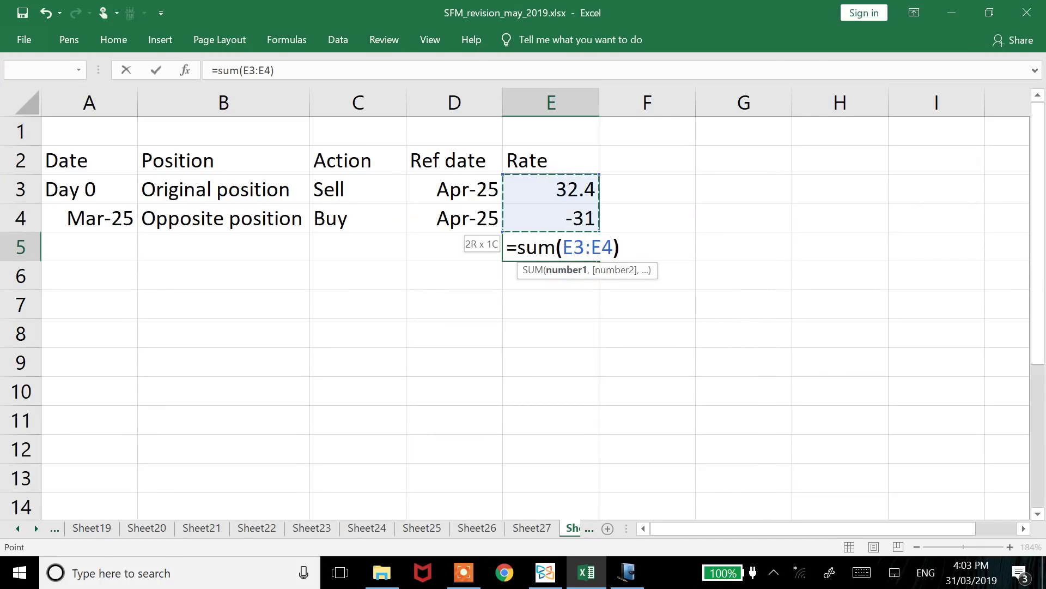
{"action": "key", "text": "ctrl+Return"}
{"action": "key", "text": "Return"}
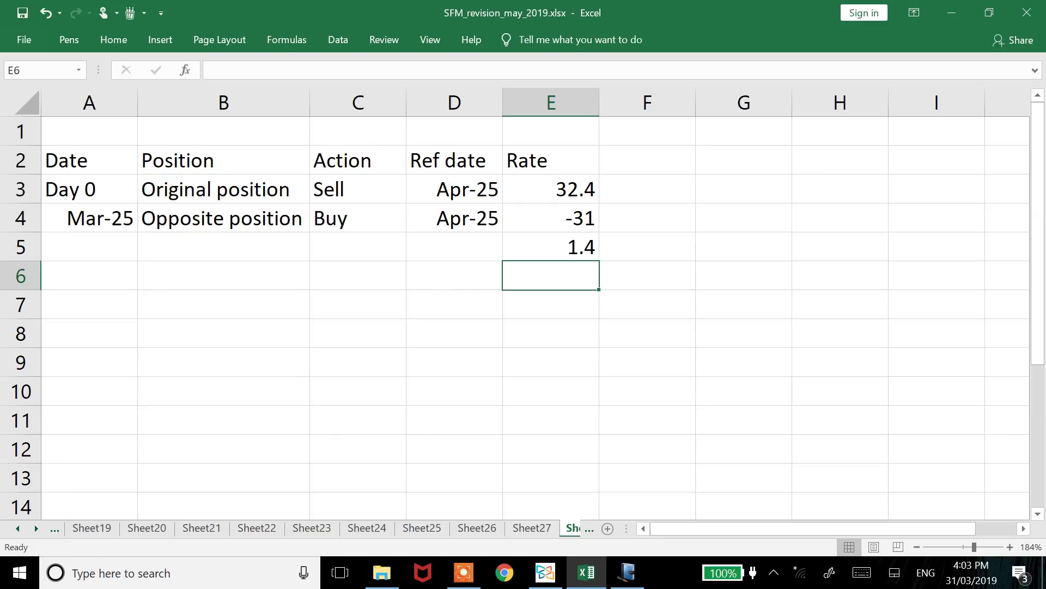
- Review the opposite position row from its Date across to its Ref date and Rate
{"action": "key", "text": "Left"}
{"action": "key", "text": "Left"}
{"action": "key", "text": "Up"}
{"action": "key", "text": "Up"}
{"action": "key", "text": "Left"}
{"action": "key", "text": "Left"}
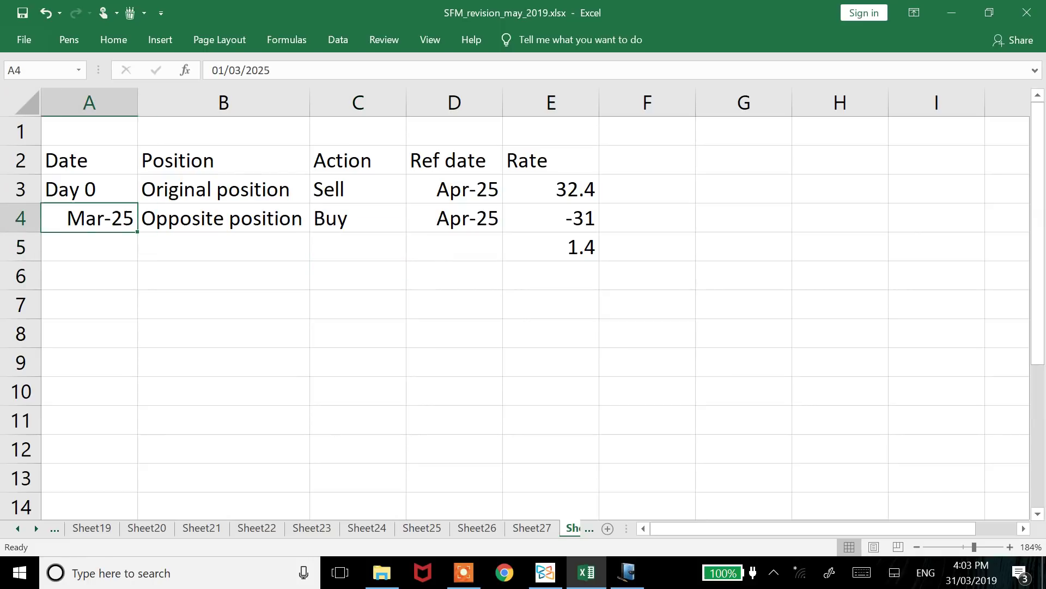
{"action": "key", "text": "Right"}
{"action": "key", "text": "Right"}
{"action": "key", "text": "Right"}
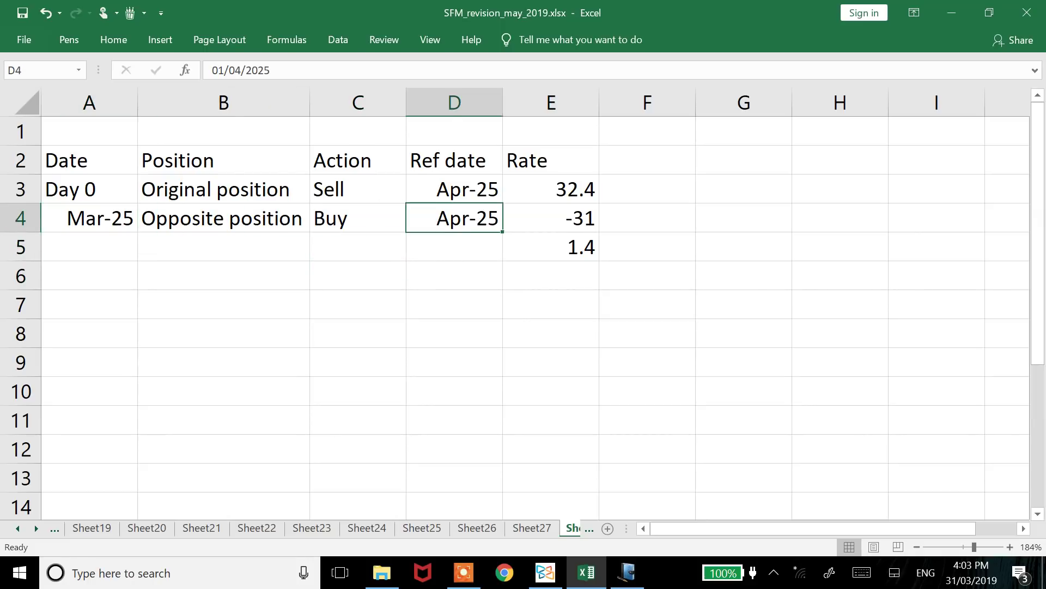
{"action": "key", "text": "Right"}
- Mark around the One month forward quote in red ink in Xodo, and return to Excel to select the Buy cell C4
{"action": "key", "text": "alt+Tab"}
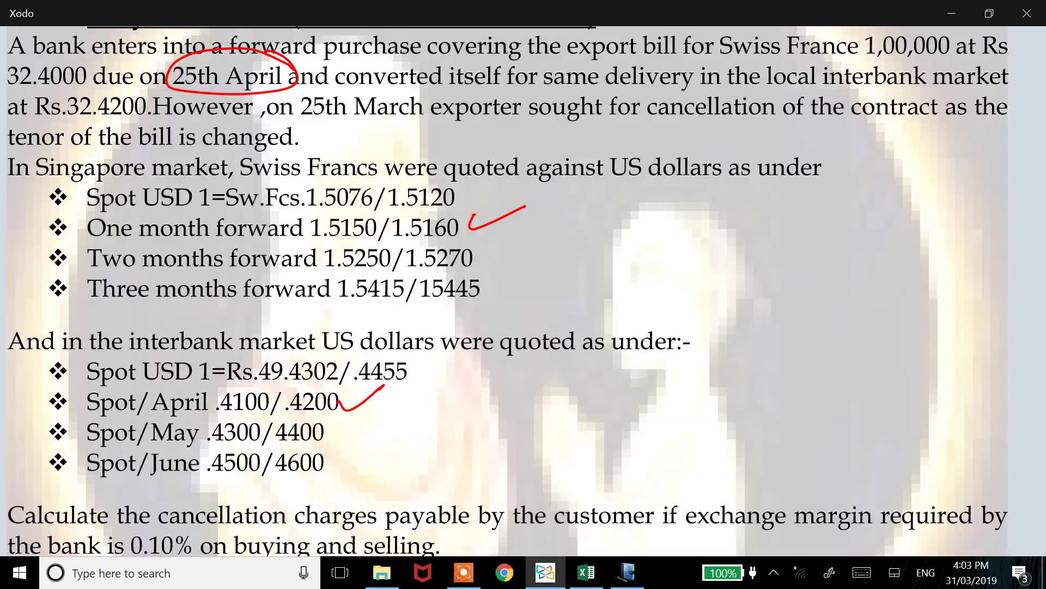
{"action": "mouse_move", "coordinate": [120, 206]}
{"action": "left_mouse_down"}
{"action": "mouse_move", "coordinate": [193, 254]}
{"action": "mouse_move", "coordinate": [485, 243]}
{"action": "left_mouse_up"}
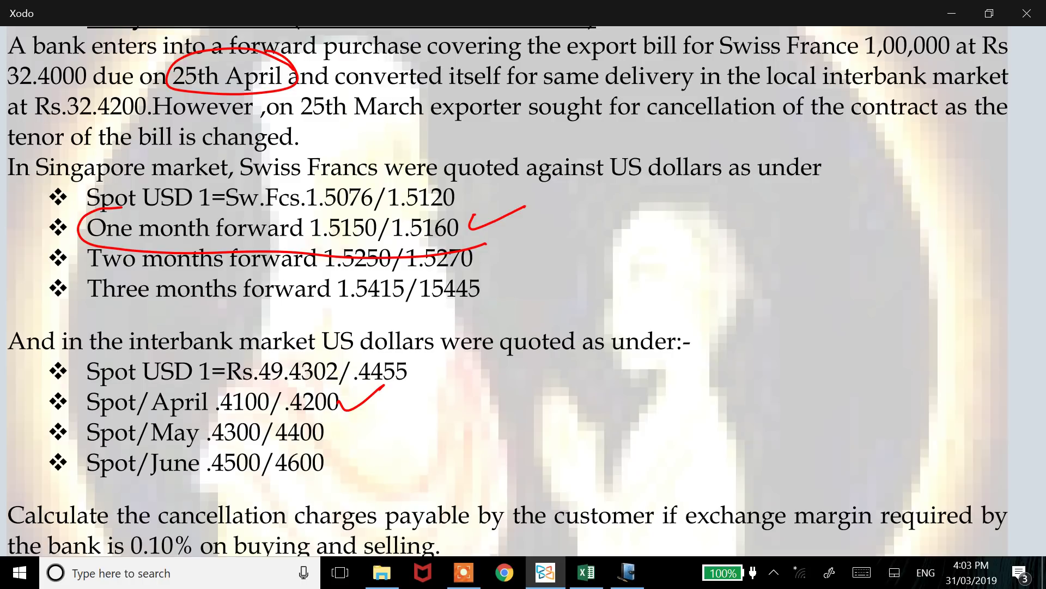
{"action": "key", "text": "alt+Tab"}
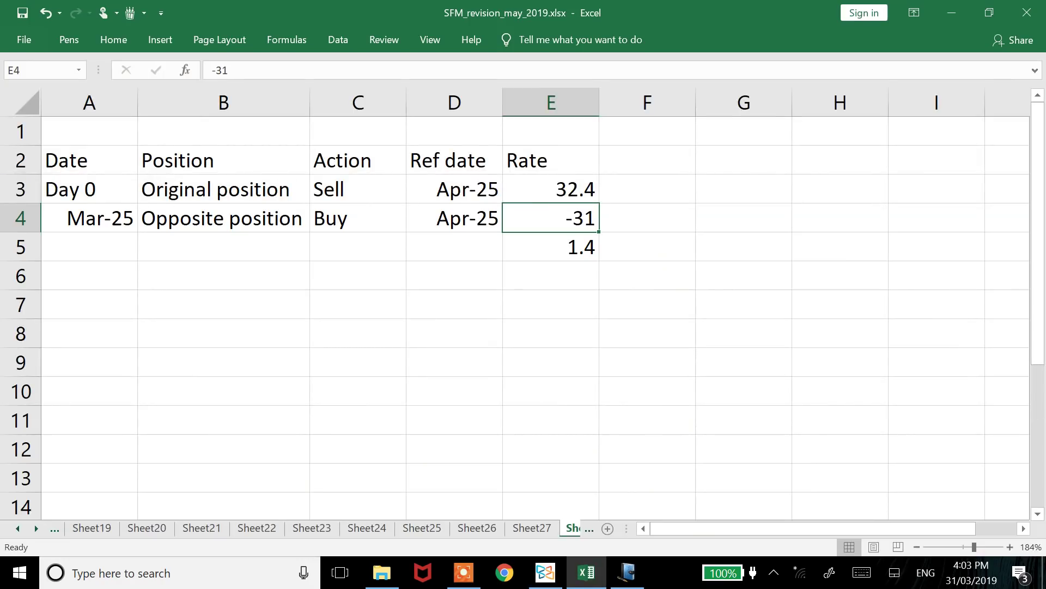
{"action": "left_click", "coordinate": [454, 218]}
{"action": "left_click", "coordinate": [358, 218]}
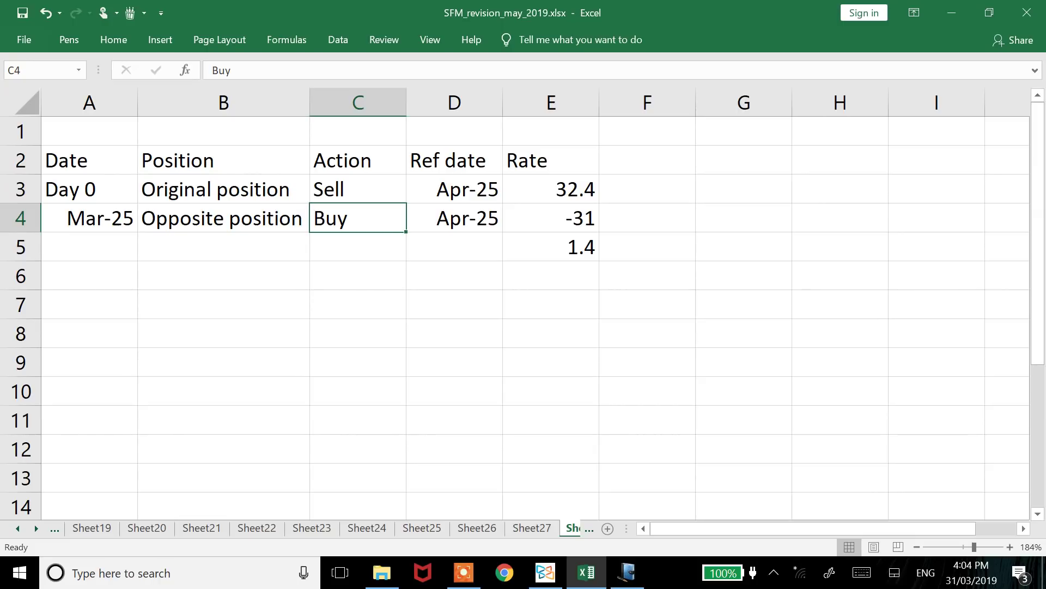
- Clear the opposite position's Rate in cell E4
{"action": "left_click", "coordinate": [454, 218]}
{"action": "left_click", "coordinate": [551, 218]}
{"action": "key", "text": "Delete"}
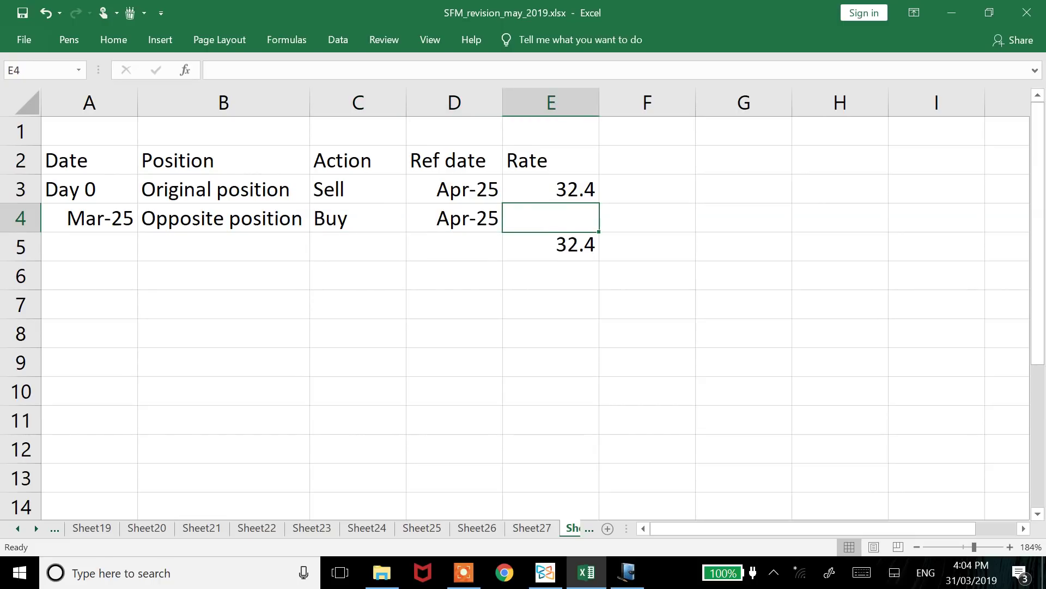
{"action": "key", "text": "Up"}
{"action": "key", "text": "Up"}
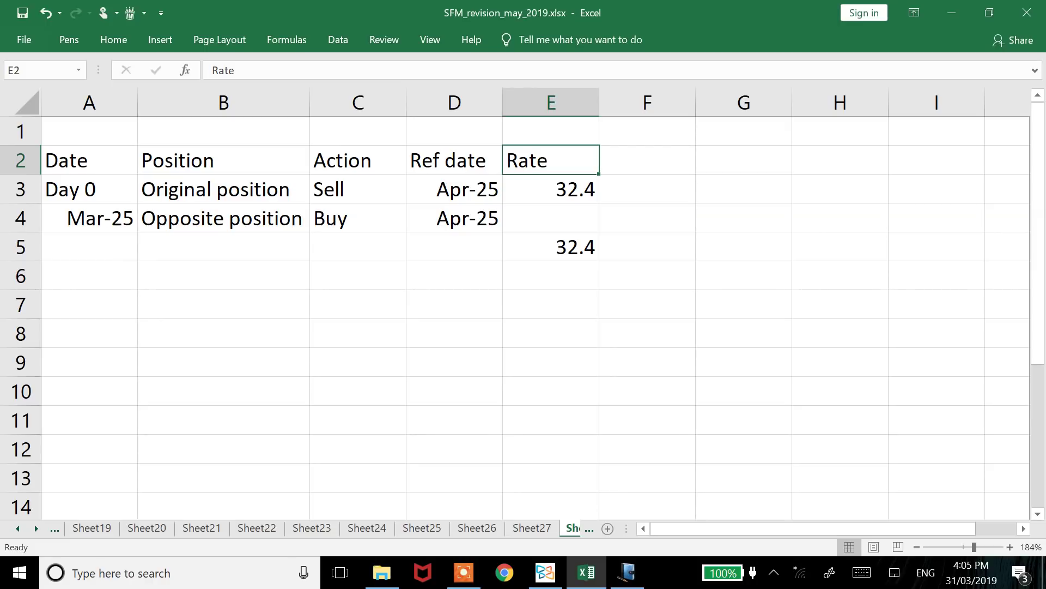
- Compare the Ref dates of the original and opposite positions in cells D3:D4
{"action": "left_click", "coordinate": [454, 160]}
{"action": "left_click", "coordinate": [454, 189]}
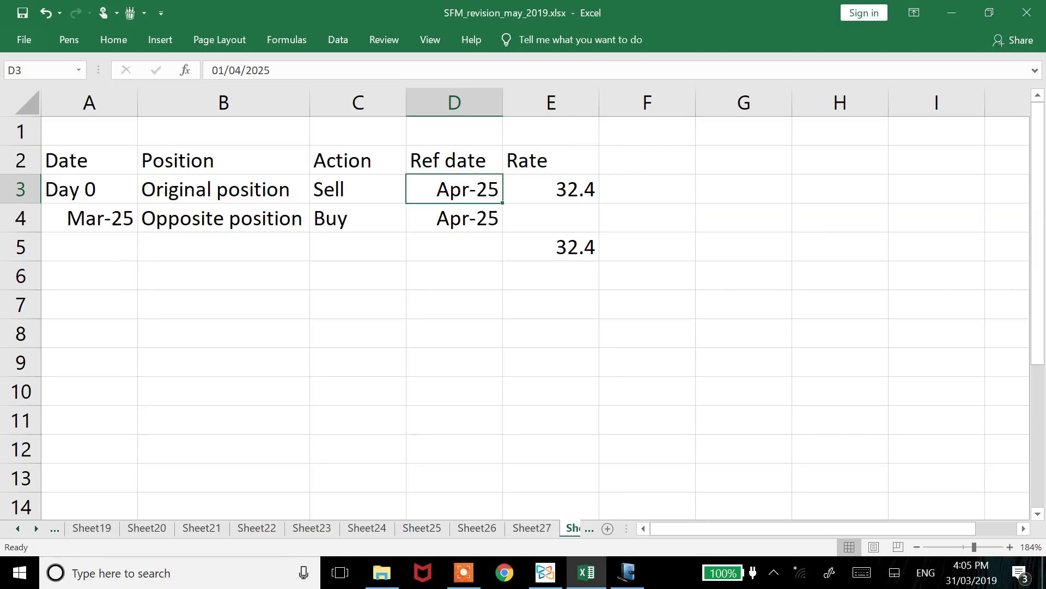
{"action": "type", "text": "Apr-25 Apr-25"}
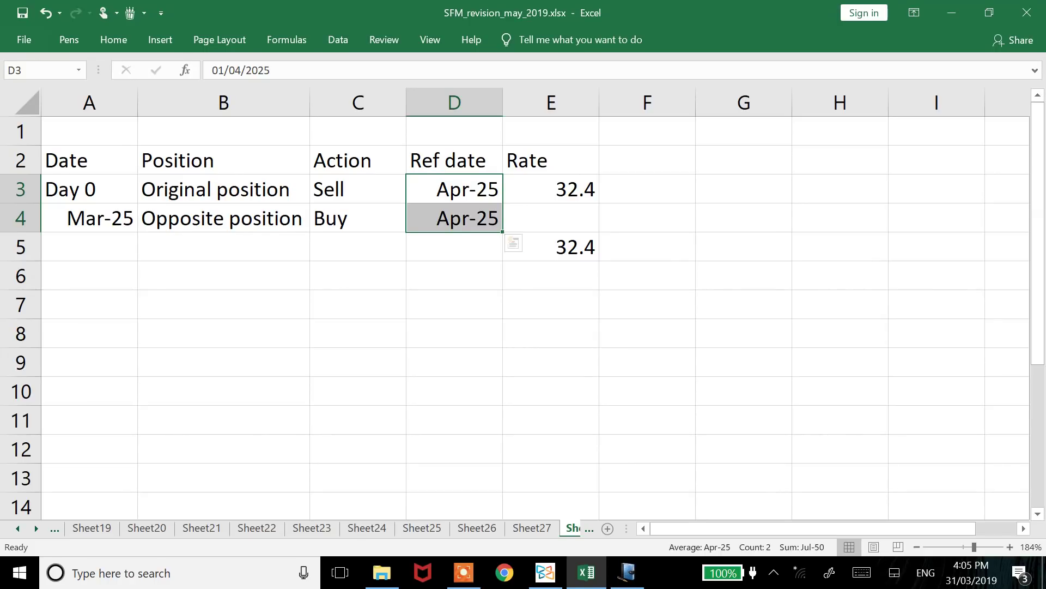
- Switch to Windows Journal and handwrite ASK (INR/SWF) = in red ink on the blank page
{"action": "key", "text": "alt+Tab"}
{"action": "key", "text": "Tab"}
{"action": "scroll", "coordinate": [518, 305], "scroll_direction": "down", "scroll_amount": 1}
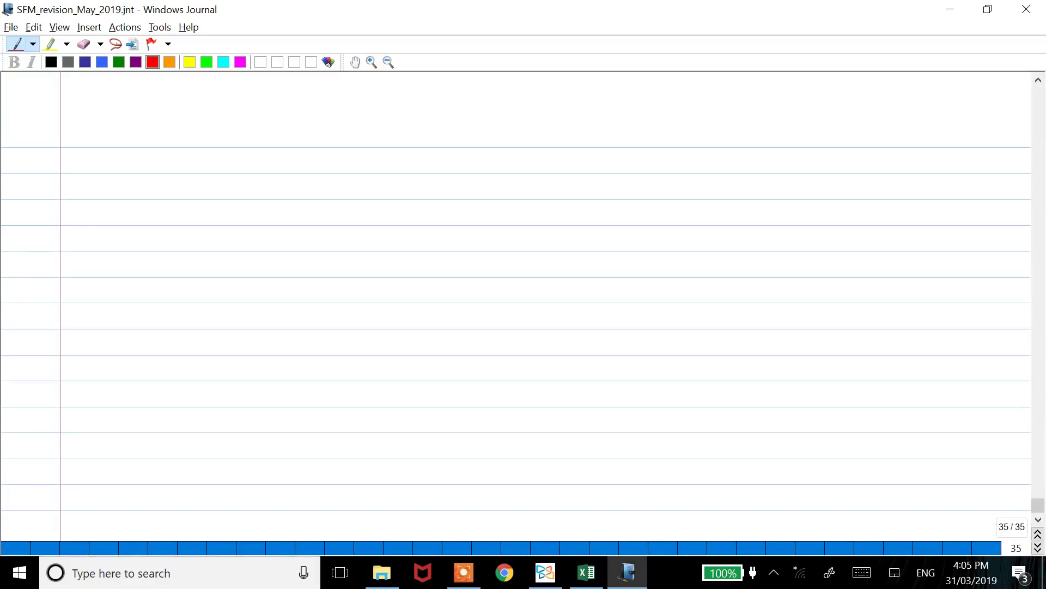
{"action": "mouse_move", "coordinate": [206, 191]}
{"action": "left_mouse_down"}
{"action": "mouse_move", "coordinate": [217, 164]}
{"action": "mouse_move", "coordinate": [221, 180]}
{"action": "left_mouse_up"}
{"action": "left_click_drag", "start_coordinate": [231, 147], "coordinate": [229, 181]}
{"action": "mouse_move", "coordinate": [238, 146]}
{"action": "left_mouse_down"}
{"action": "mouse_move", "coordinate": [240, 180]}
{"action": "mouse_move", "coordinate": [258, 174]}
{"action": "left_mouse_up"}
{"action": "mouse_move", "coordinate": [297, 130]}
{"action": "left_mouse_down"}
{"action": "mouse_move", "coordinate": [292, 212]}
{"action": "mouse_move", "coordinate": [330, 131]}
{"action": "left_mouse_up"}
{"action": "mouse_move", "coordinate": [329, 134]}
{"action": "left_mouse_down"}
{"action": "mouse_move", "coordinate": [323, 176]}
{"action": "mouse_move", "coordinate": [373, 160]}
{"action": "left_mouse_up"}
{"action": "mouse_move", "coordinate": [292, 176]}
{"action": "left_mouse_down"}
{"action": "mouse_move", "coordinate": [391, 167]}
{"action": "mouse_move", "coordinate": [323, 213]}
{"action": "left_mouse_up"}
{"action": "mouse_move", "coordinate": [339, 192]}
{"action": "left_mouse_down"}
{"action": "mouse_move", "coordinate": [357, 202]}
{"action": "mouse_move", "coordinate": [360, 182]}
{"action": "left_mouse_up"}
{"action": "mouse_move", "coordinate": [374, 210]}
{"action": "left_mouse_down"}
{"action": "mouse_move", "coordinate": [376, 179]}
{"action": "mouse_move", "coordinate": [383, 188]}
{"action": "left_mouse_up"}
{"action": "mouse_move", "coordinate": [379, 121]}
{"action": "left_mouse_down"}
{"action": "mouse_move", "coordinate": [405, 173]}
{"action": "mouse_move", "coordinate": [388, 208]}
{"action": "left_mouse_up"}
{"action": "left_click_drag", "start_coordinate": [442, 143], "coordinate": [444, 164]}
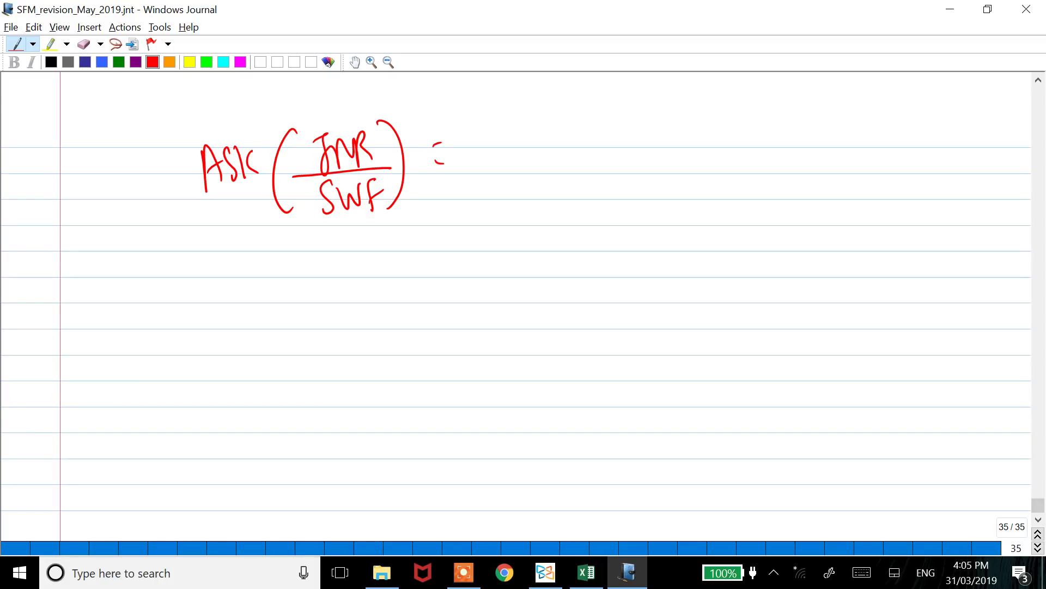
- Write ASK with an opening bracket and the fraction INR/USD after the equals sign, consulting the dollar quotes in Xodo
{"action": "mouse_move", "coordinate": [474, 164]}
{"action": "left_mouse_down"}
{"action": "mouse_move", "coordinate": [478, 122]}
{"action": "mouse_move", "coordinate": [492, 162]}
{"action": "left_mouse_up"}
{"action": "mouse_move", "coordinate": [500, 130]}
{"action": "left_mouse_down"}
{"action": "mouse_move", "coordinate": [491, 159]}
{"action": "mouse_move", "coordinate": [508, 158]}
{"action": "left_mouse_up"}
{"action": "left_click_drag", "start_coordinate": [520, 133], "coordinate": [513, 154]}
{"action": "mouse_move", "coordinate": [555, 108]}
{"action": "left_mouse_down"}
{"action": "mouse_move", "coordinate": [553, 198]}
{"action": "mouse_move", "coordinate": [625, 114]}
{"action": "left_mouse_up"}
{"action": "left_click_drag", "start_coordinate": [625, 115], "coordinate": [640, 145]}
{"action": "key", "text": "alt+Tab"}
{"action": "key", "text": "alt+Tab"}
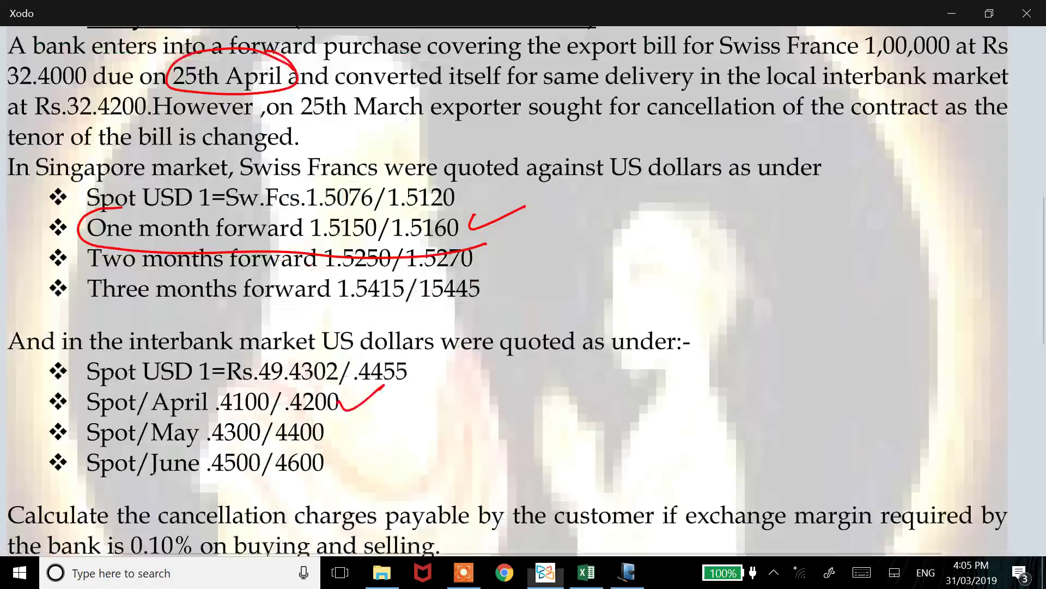
{"action": "scroll", "coordinate": [523, 292], "scroll_direction": "left", "scroll_amount": 1}
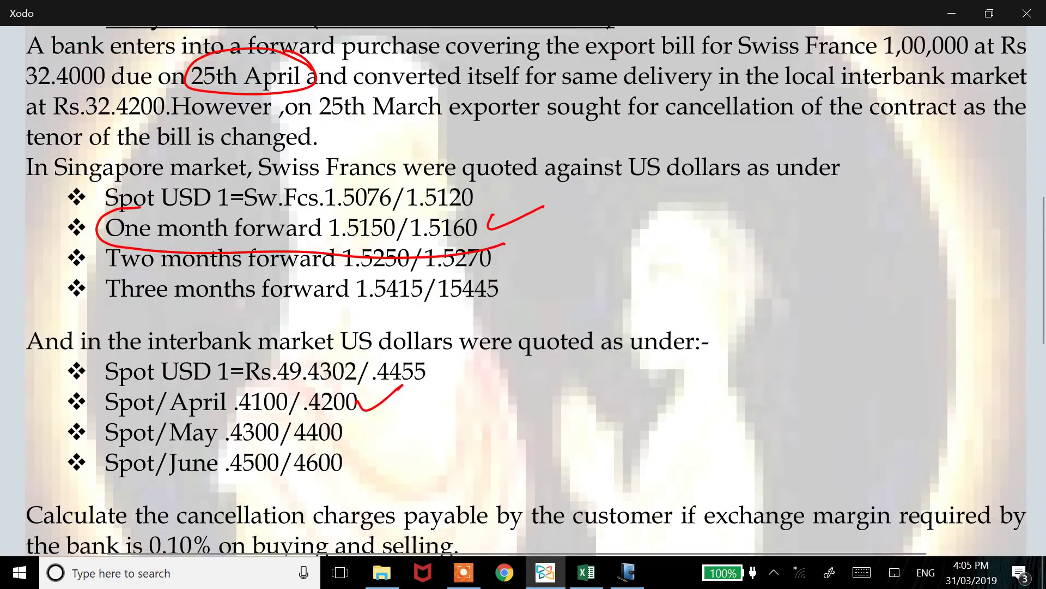
{"action": "key", "text": "alt+Tab"}
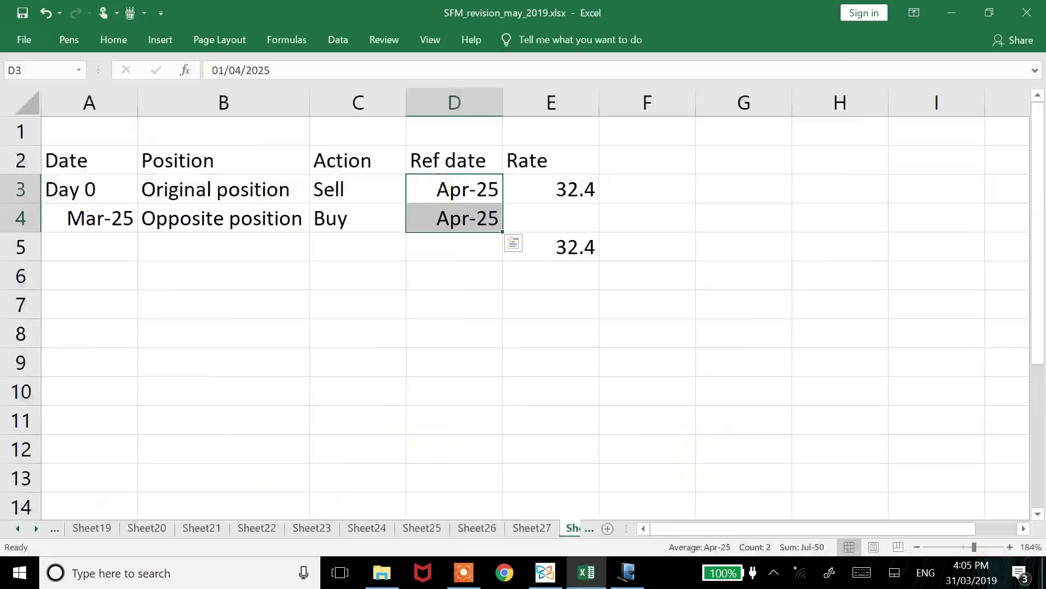
{"action": "key", "text": "alt+Tab"}
{"action": "key", "text": "Tab"}
{"action": "mouse_move", "coordinate": [564, 162]}
{"action": "left_mouse_down"}
{"action": "mouse_move", "coordinate": [649, 153]}
{"action": "mouse_move", "coordinate": [601, 170]}
{"action": "mouse_move", "coordinate": [607, 194]}
{"action": "mouse_move", "coordinate": [621, 199]}
{"action": "left_mouse_up"}
- Complete the cross rate formula with × USD/SWF and a closing bracket, checking the Swiss franc quotes in Xodo
{"action": "left_click_drag", "start_coordinate": [664, 121], "coordinate": [684, 153]}
{"action": "left_click_drag", "start_coordinate": [682, 121], "coordinate": [667, 154]}
{"action": "mouse_move", "coordinate": [717, 109]}
{"action": "left_mouse_down"}
{"action": "mouse_move", "coordinate": [730, 111]}
{"action": "mouse_move", "coordinate": [734, 140]}
{"action": "mouse_move", "coordinate": [752, 141]}
{"action": "left_mouse_up"}
{"action": "left_click_drag", "start_coordinate": [752, 109], "coordinate": [754, 143]}
{"action": "key", "text": "alt+Tab"}
{"action": "key", "text": "alt+Tab"}
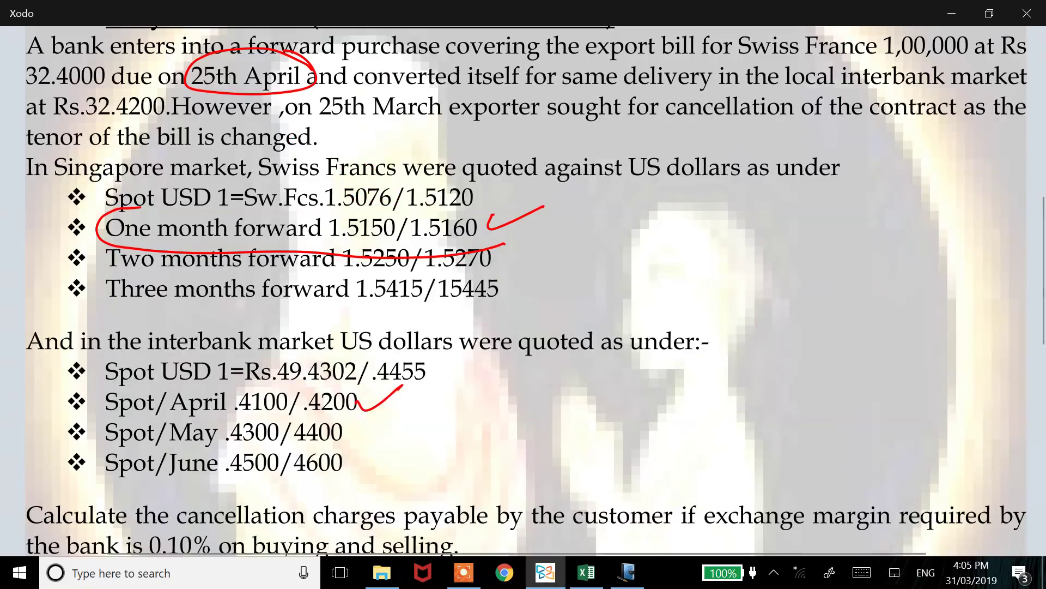
{"action": "key", "text": "alt+Tab"}
{"action": "left_click_drag", "start_coordinate": [698, 154], "coordinate": [786, 151]}
{"action": "left_click_drag", "start_coordinate": [719, 165], "coordinate": [708, 204]}
{"action": "mouse_move", "coordinate": [725, 170]}
{"action": "left_mouse_down"}
{"action": "mouse_move", "coordinate": [732, 188]}
{"action": "mouse_move", "coordinate": [748, 177]}
{"action": "left_mouse_up"}
{"action": "mouse_move", "coordinate": [760, 169]}
{"action": "left_mouse_down"}
{"action": "mouse_move", "coordinate": [775, 163]}
{"action": "mouse_move", "coordinate": [763, 199]}
{"action": "left_mouse_up"}
{"action": "left_click_drag", "start_coordinate": [766, 182], "coordinate": [778, 174]}
{"action": "mouse_move", "coordinate": [773, 91]}
{"action": "left_mouse_down"}
{"action": "mouse_move", "coordinate": [802, 192]}
{"action": "mouse_move", "coordinate": [782, 202]}
{"action": "left_mouse_up"}
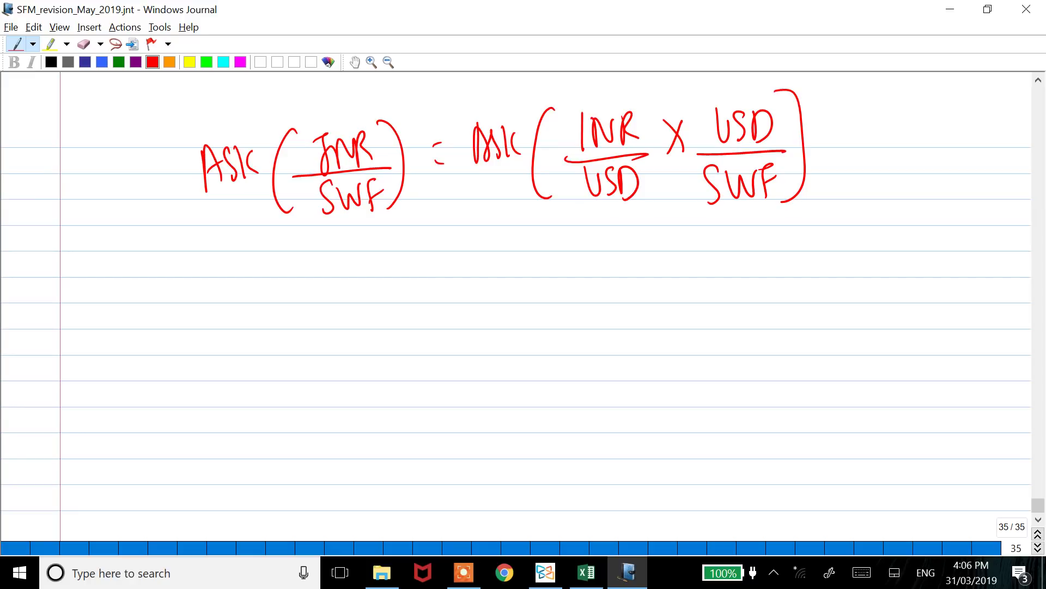
- Start a second formula line with = ASK and an opening bracket
{"action": "left_click_drag", "start_coordinate": [429, 260], "coordinate": [444, 257]}
{"action": "left_click_drag", "start_coordinate": [434, 271], "coordinate": [478, 283]}
{"action": "left_click_drag", "start_coordinate": [476, 242], "coordinate": [494, 272]}
{"action": "mouse_move", "coordinate": [506, 240]}
{"action": "left_mouse_down"}
{"action": "mouse_move", "coordinate": [494, 273]}
{"action": "mouse_move", "coordinate": [513, 274]}
{"action": "left_mouse_up"}
{"action": "left_click_drag", "start_coordinate": [524, 246], "coordinate": [526, 274]}
{"action": "mouse_move", "coordinate": [559, 223]}
{"action": "left_mouse_down"}
{"action": "mouse_move", "coordinate": [545, 308]}
{"action": "mouse_move", "coordinate": [553, 316]}
{"action": "left_mouse_up"}
- Look up the April interbank dollar quote in Xodo and write 49.4200 inside the Journal bracket
{"action": "key", "text": "alt+Tab"}
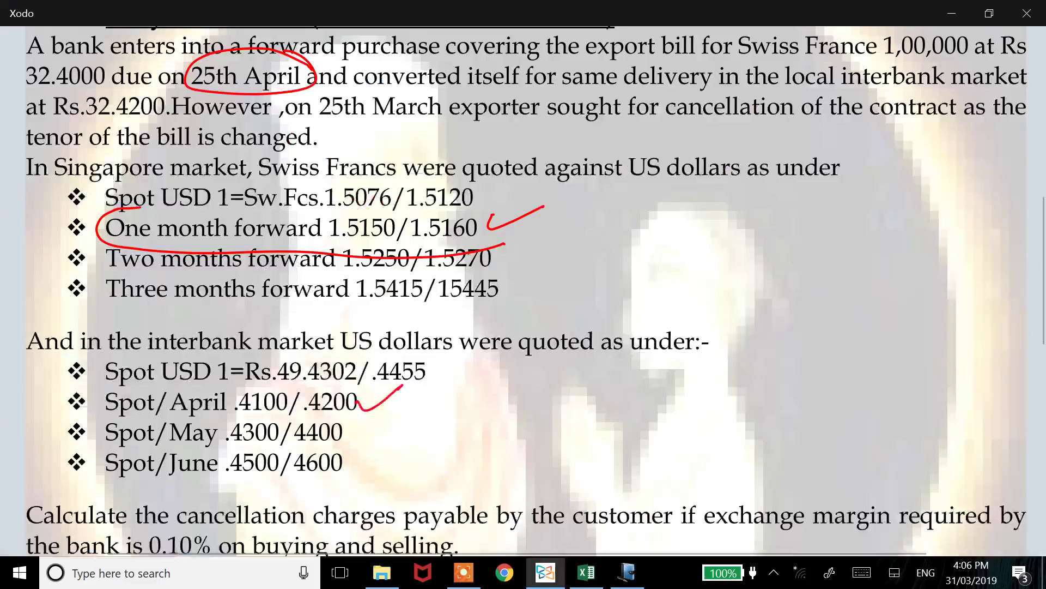
{"action": "scroll", "coordinate": [524, 289], "scroll_direction": "down", "scroll_amount": 1}
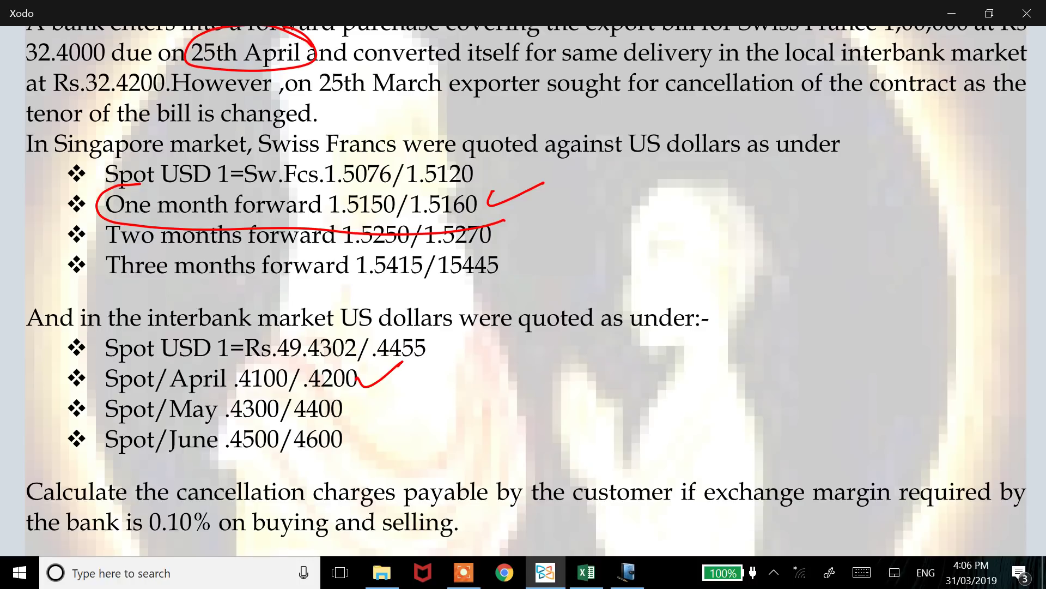
{"action": "scroll", "coordinate": [523, 291], "scroll_direction": "down", "scroll_amount": 1}
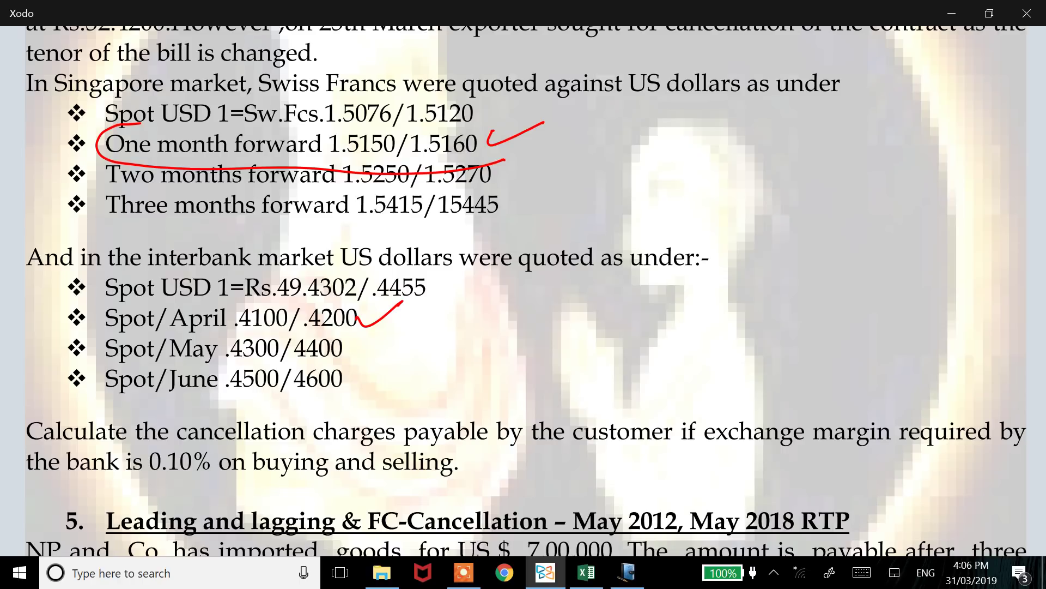
{"action": "key", "text": "alt+Tab"}
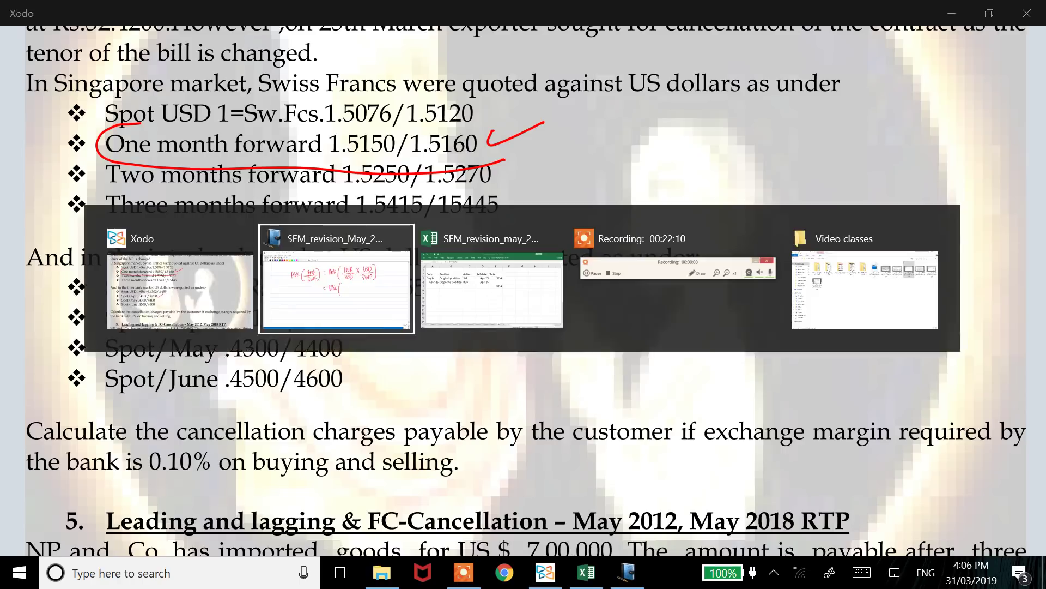
{"action": "mouse_move", "coordinate": [585, 237]}
{"action": "left_mouse_down"}
{"action": "mouse_move", "coordinate": [584, 271]}
{"action": "mouse_move", "coordinate": [602, 267]}
{"action": "left_mouse_up"}
{"action": "left_click_drag", "start_coordinate": [597, 248], "coordinate": [598, 280]}
{"action": "mouse_move", "coordinate": [614, 244]}
{"action": "left_mouse_down"}
{"action": "mouse_move", "coordinate": [615, 275]}
{"action": "mouse_move", "coordinate": [637, 268]}
{"action": "mouse_move", "coordinate": [636, 278]}
{"action": "left_mouse_up"}
{"action": "left_click", "coordinate": [619, 260]}
{"action": "mouse_move", "coordinate": [642, 245]}
{"action": "left_mouse_down"}
{"action": "mouse_move", "coordinate": [659, 279]}
{"action": "mouse_move", "coordinate": [669, 246]}
{"action": "mouse_move", "coordinate": [681, 242]}
{"action": "left_mouse_up"}
- Switch to Xodo and circle "0.10% on buying and selling", "interbank market" and "Singapore market" in red ink
{"action": "key", "text": "alt+Tab"}
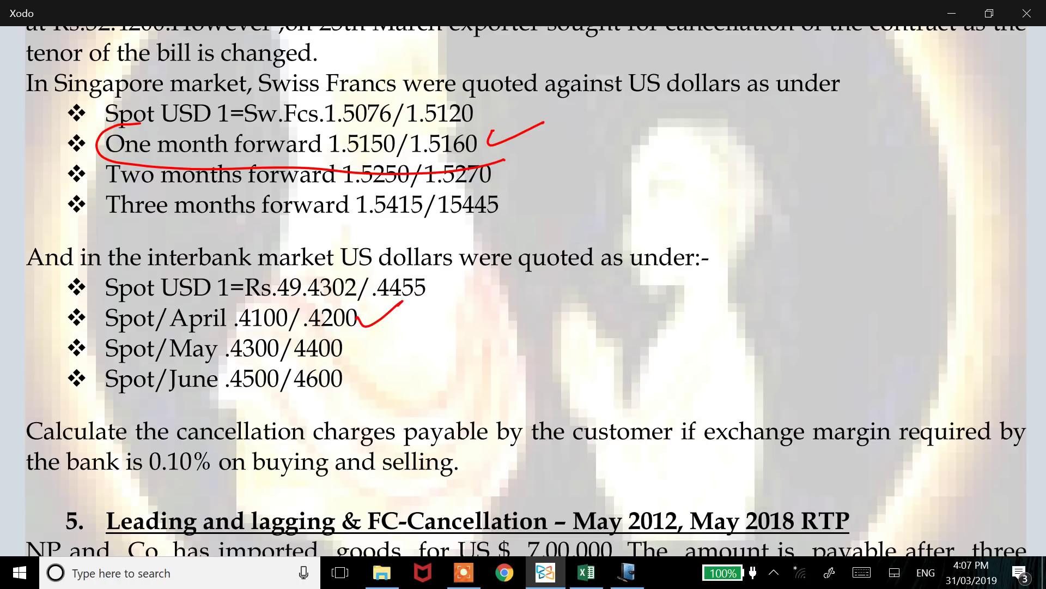
{"action": "mouse_move", "coordinate": [141, 478]}
{"action": "left_mouse_down"}
{"action": "mouse_move", "coordinate": [392, 478]}
{"action": "mouse_move", "coordinate": [403, 444]}
{"action": "mouse_move", "coordinate": [179, 438]}
{"action": "mouse_move", "coordinate": [151, 463]}
{"action": "left_mouse_up"}
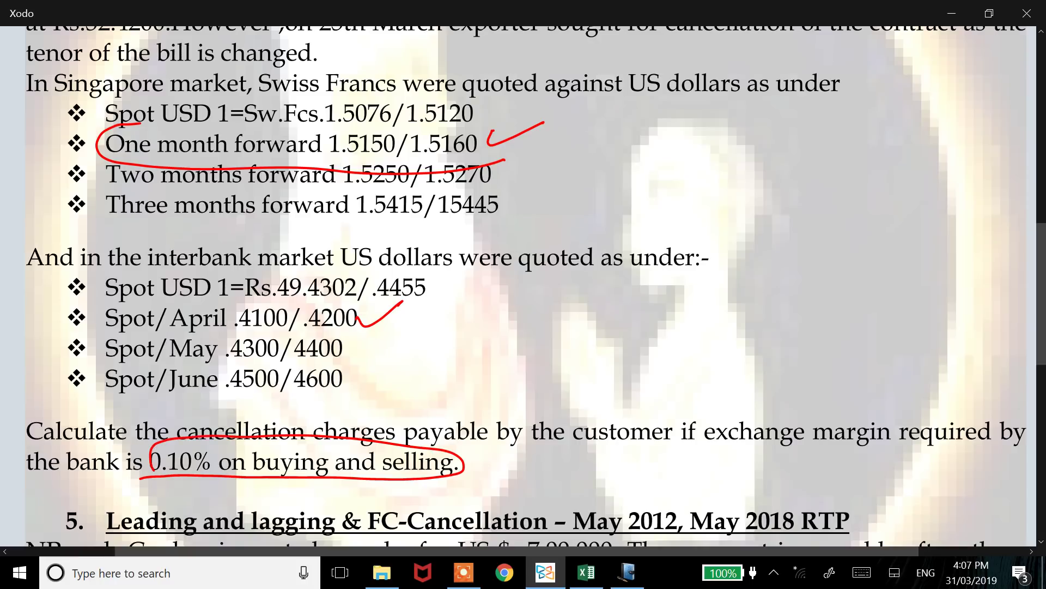
{"action": "scroll", "coordinate": [523, 287], "scroll_direction": "up", "scroll_amount": 2}
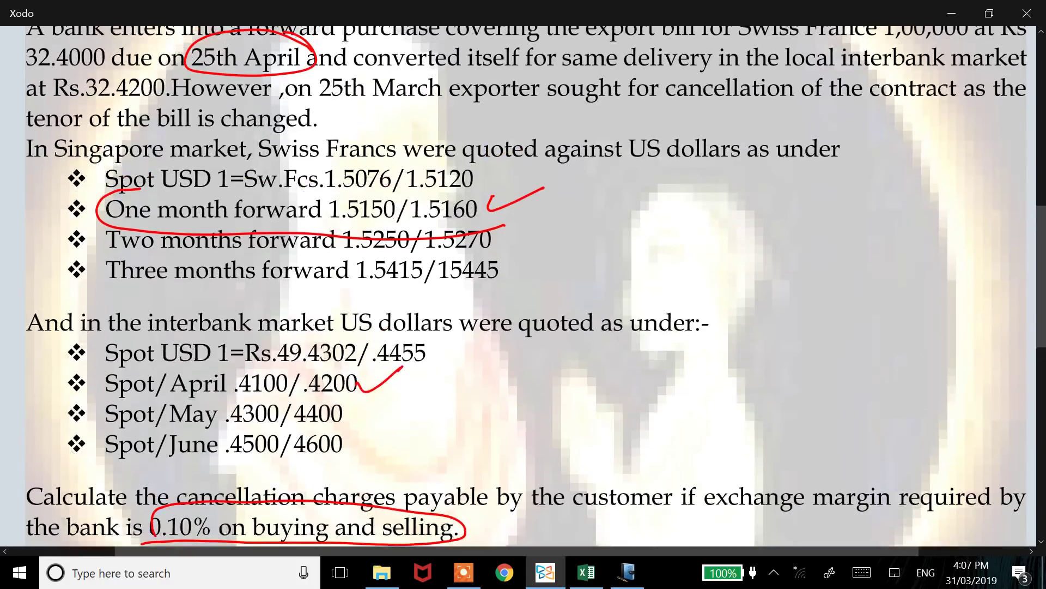
{"action": "mouse_move", "coordinate": [157, 299]}
{"action": "left_mouse_down"}
{"action": "mouse_move", "coordinate": [225, 337]}
{"action": "mouse_move", "coordinate": [310, 300]}
{"action": "mouse_move", "coordinate": [155, 300]}
{"action": "left_mouse_up"}
{"action": "mouse_move", "coordinate": [90, 120]}
{"action": "left_mouse_down"}
{"action": "mouse_move", "coordinate": [53, 132]}
{"action": "mouse_move", "coordinate": [206, 170]}
{"action": "mouse_move", "coordinate": [191, 116]}
{"action": "mouse_move", "coordinate": [62, 135]}
{"action": "left_mouse_up"}
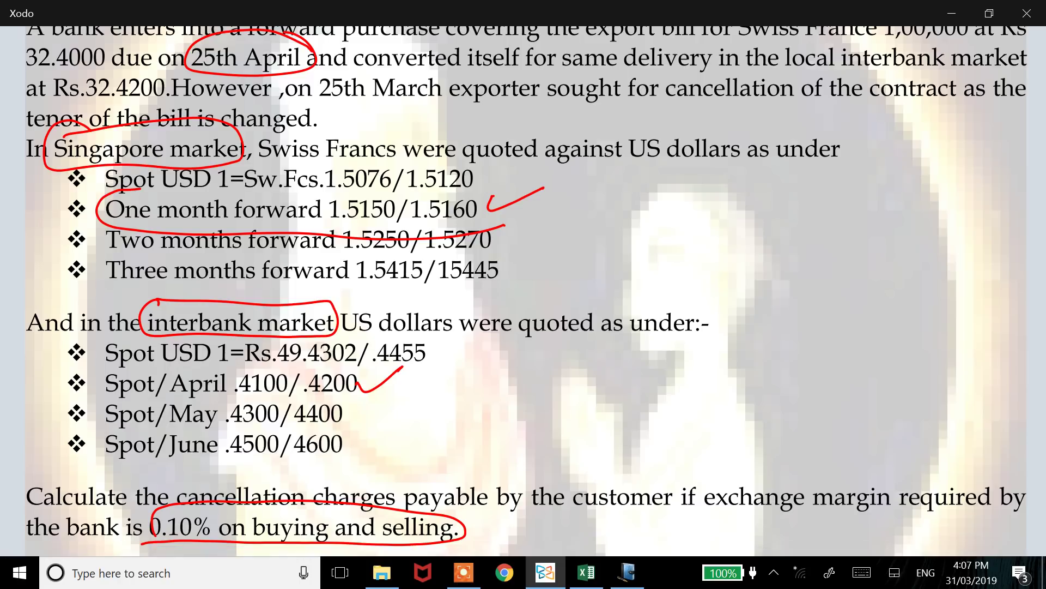
- Put a tick beside the interbank market quotes and a cross beside the Singapore market quotes
{"action": "left_click_drag", "start_coordinate": [688, 348], "coordinate": [790, 333]}
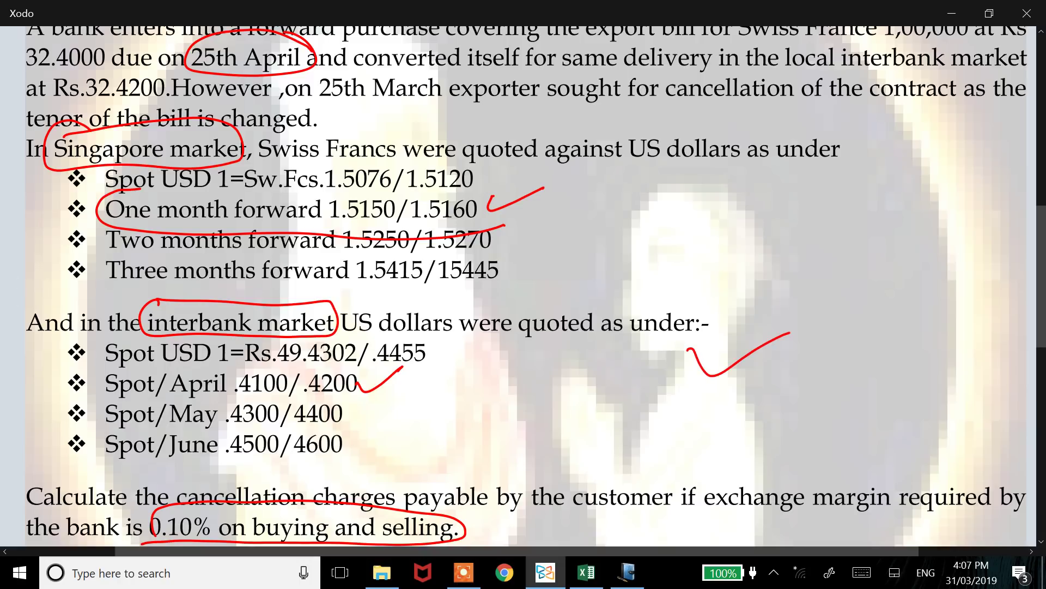
{"action": "left_click_drag", "start_coordinate": [524, 169], "coordinate": [615, 223]}
{"action": "left_click_drag", "start_coordinate": [605, 162], "coordinate": [561, 238]}
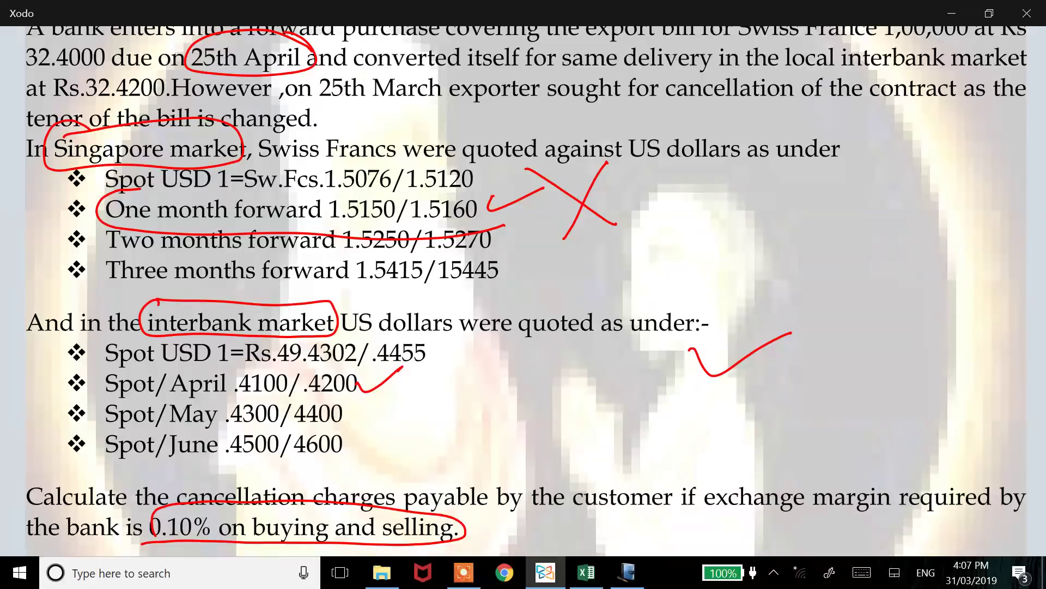
- Return to Windows Journal and add + 0.1% to 49.4200, enclosing the sum in its own brackets
{"action": "key", "text": "alt+Tab"}
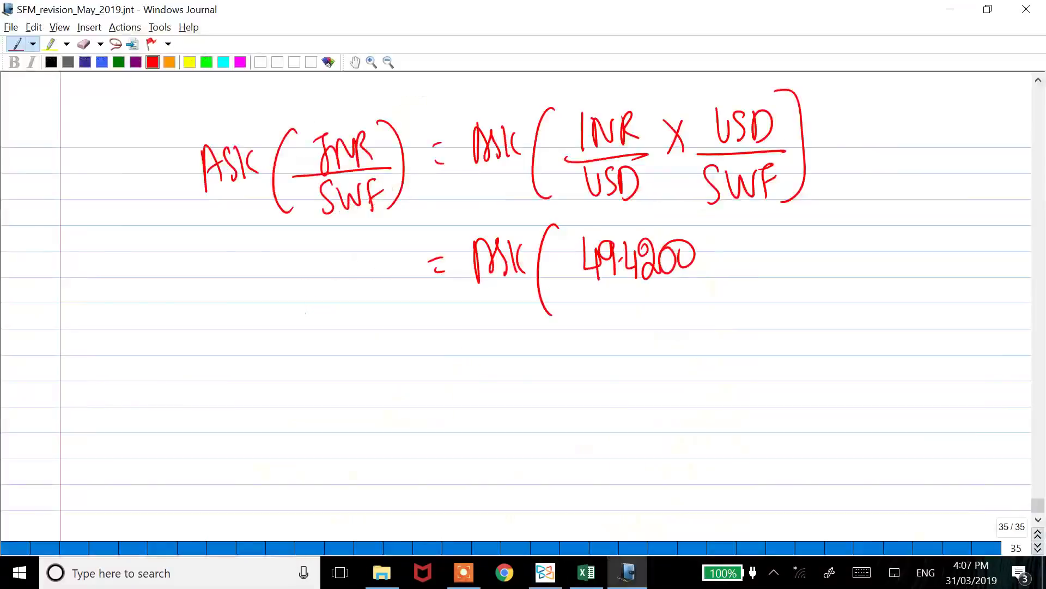
{"action": "left_click_drag", "start_coordinate": [574, 222], "coordinate": [583, 296]}
{"action": "mouse_move", "coordinate": [709, 238]}
{"action": "left_mouse_down"}
{"action": "mouse_move", "coordinate": [709, 272]}
{"action": "mouse_move", "coordinate": [728, 248]}
{"action": "mouse_move", "coordinate": [756, 274]}
{"action": "left_mouse_up"}
{"action": "left_click_drag", "start_coordinate": [776, 230], "coordinate": [771, 271]}
{"action": "left_click_drag", "start_coordinate": [784, 220], "coordinate": [778, 284]}
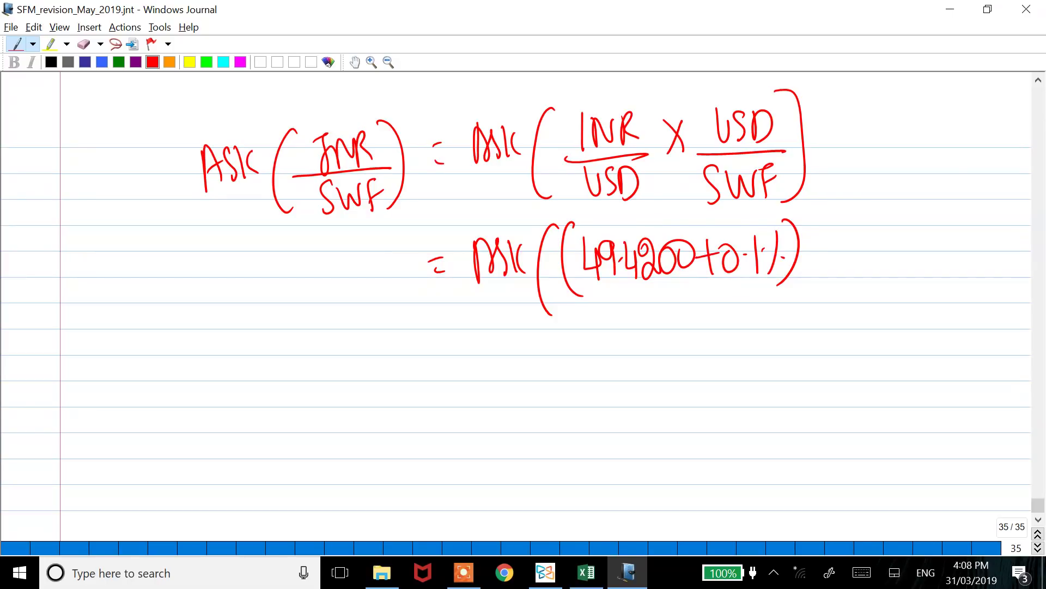
- Recheck the quotes in Xodo and write × 1 with a fraction bar after the bracketed dollar rate
{"action": "key", "text": "alt+Tab"}
{"action": "key", "text": "alt+Tab"}
{"action": "key", "text": "alt+Tab"}
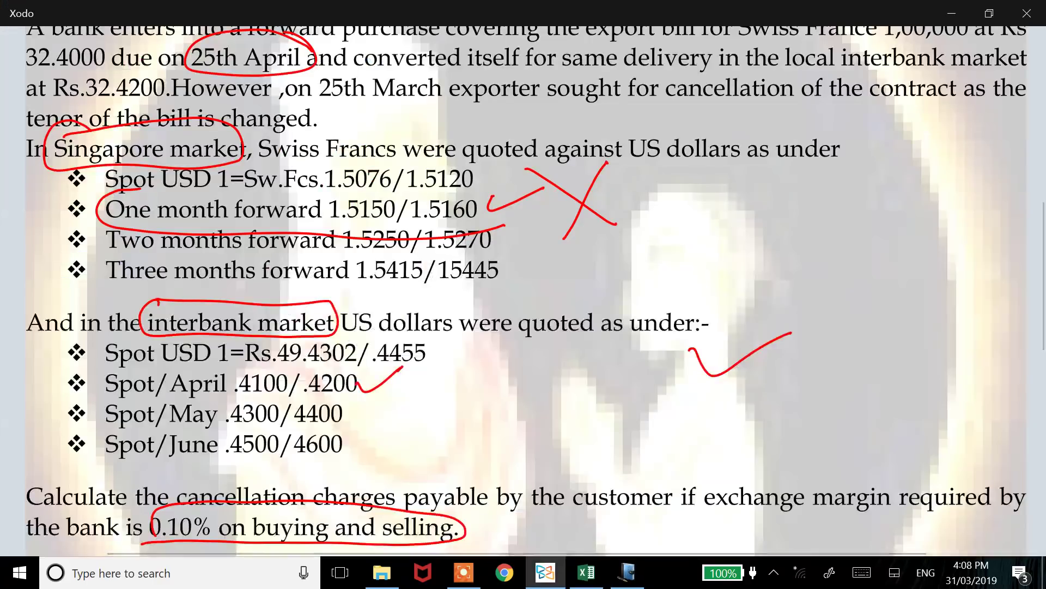
{"action": "key", "text": "alt+Tab"}
{"action": "left_click_drag", "start_coordinate": [820, 231], "coordinate": [845, 265]}
{"action": "left_click_drag", "start_coordinate": [843, 230], "coordinate": [821, 269]}
{"action": "mouse_move", "coordinate": [889, 213]}
{"action": "left_mouse_down"}
{"action": "mouse_move", "coordinate": [887, 248]}
{"action": "mouse_move", "coordinate": [953, 265]}
{"action": "left_mouse_up"}
- Take the one month forward rate from Xodo, write 1.5150 as the denominator and close the outer bracket
{"action": "key", "text": "alt+Tab"}
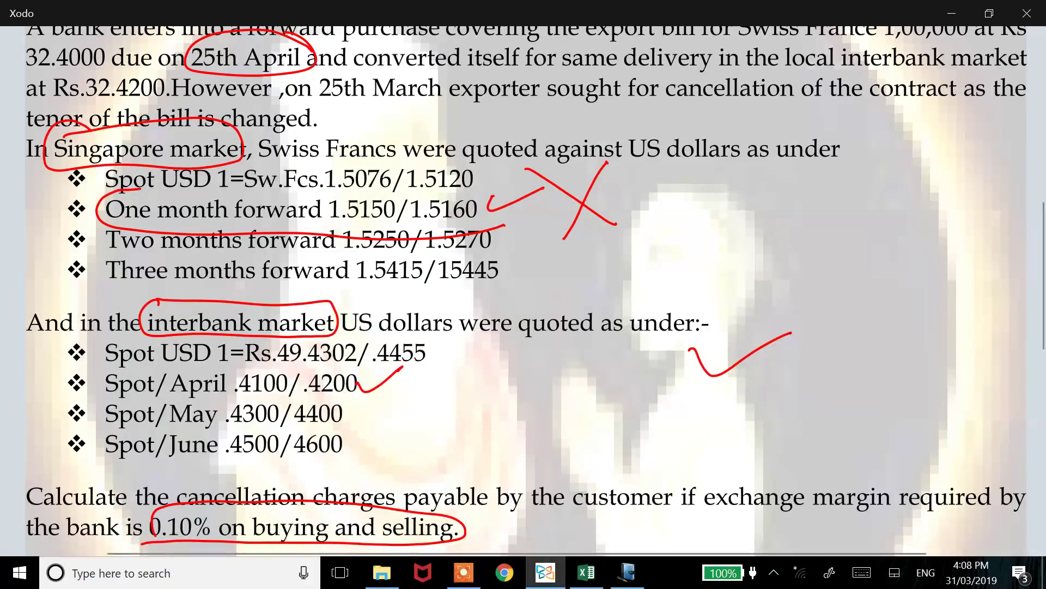
{"action": "key", "text": "alt+Tab"}
{"action": "mouse_move", "coordinate": [854, 280]}
{"action": "left_mouse_down"}
{"action": "mouse_move", "coordinate": [854, 320]}
{"action": "mouse_move", "coordinate": [875, 300]}
{"action": "mouse_move", "coordinate": [872, 319]}
{"action": "left_mouse_up"}
{"action": "left_click", "coordinate": [863, 301]}
{"action": "left_click", "coordinate": [900, 290]}
{"action": "mouse_move", "coordinate": [889, 286]}
{"action": "left_mouse_down"}
{"action": "mouse_move", "coordinate": [889, 319]}
{"action": "mouse_move", "coordinate": [900, 321]}
{"action": "left_mouse_up"}
{"action": "left_click_drag", "start_coordinate": [911, 291], "coordinate": [925, 290]}
{"action": "left_click_drag", "start_coordinate": [919, 197], "coordinate": [933, 325]}
- Write the result = 32.6531 INR/SWF on the third line and circle it
{"action": "left_click_drag", "start_coordinate": [448, 380], "coordinate": [459, 380]}
{"action": "left_click_drag", "start_coordinate": [453, 396], "coordinate": [463, 395]}
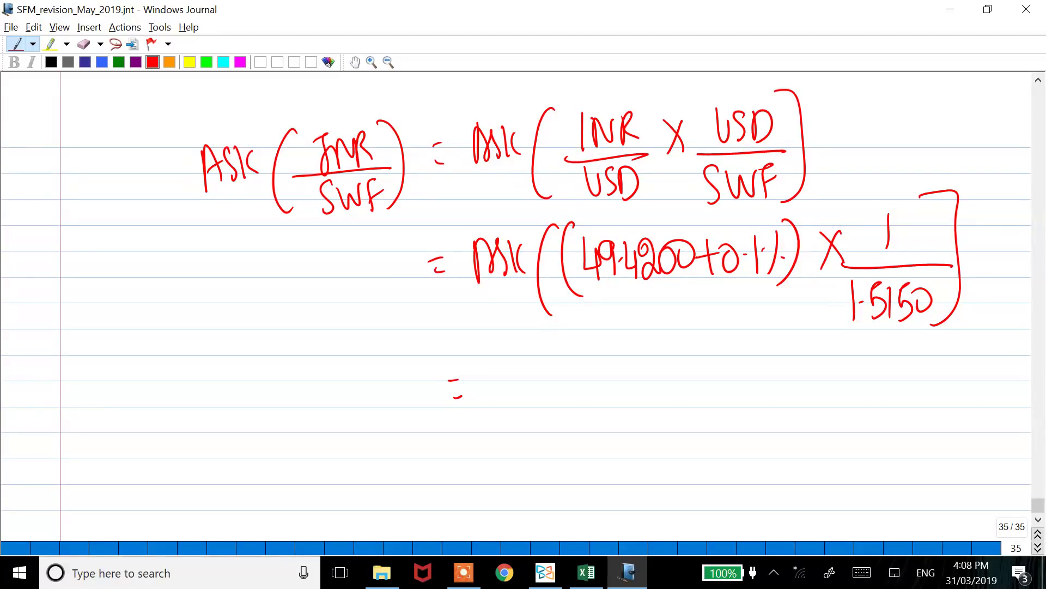
{"action": "mouse_move", "coordinate": [500, 360]}
{"action": "left_mouse_down"}
{"action": "mouse_move", "coordinate": [519, 383]}
{"action": "mouse_move", "coordinate": [506, 393]}
{"action": "left_mouse_up"}
{"action": "left_click_drag", "start_coordinate": [526, 362], "coordinate": [542, 390]}
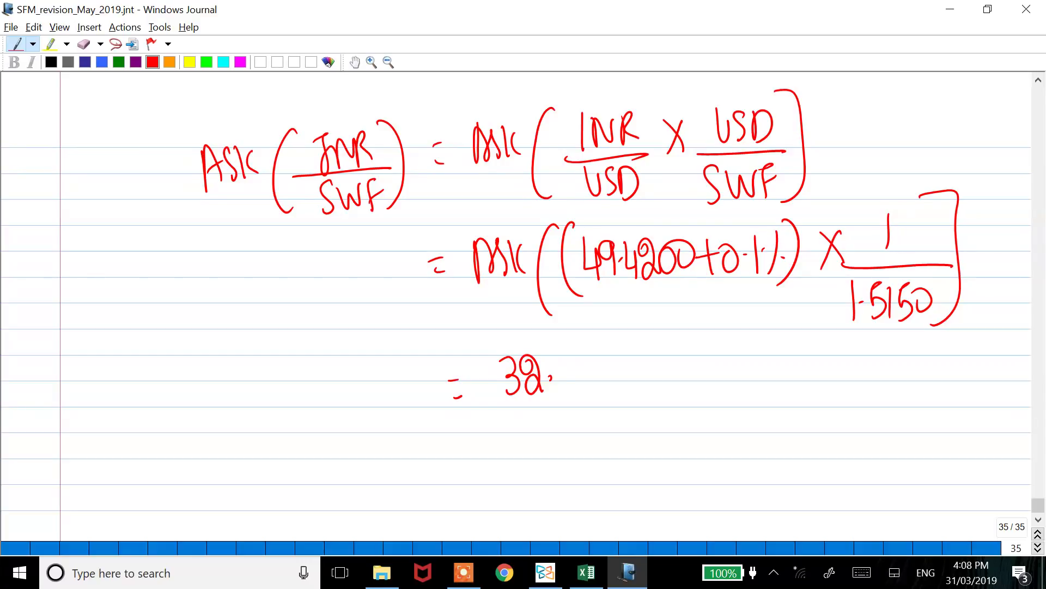
{"action": "mouse_move", "coordinate": [574, 347]}
{"action": "left_mouse_down"}
{"action": "mouse_move", "coordinate": [565, 381]}
{"action": "mouse_move", "coordinate": [577, 377]}
{"action": "left_mouse_up"}
{"action": "mouse_move", "coordinate": [594, 347]}
{"action": "left_mouse_down"}
{"action": "mouse_move", "coordinate": [583, 361]}
{"action": "mouse_move", "coordinate": [587, 388]}
{"action": "mouse_move", "coordinate": [626, 390]}
{"action": "left_mouse_up"}
{"action": "left_click_drag", "start_coordinate": [645, 356], "coordinate": [657, 346]}
{"action": "mouse_move", "coordinate": [660, 346]}
{"action": "left_mouse_down"}
{"action": "mouse_move", "coordinate": [655, 390]}
{"action": "mouse_move", "coordinate": [688, 355]}
{"action": "mouse_move", "coordinate": [702, 382]}
{"action": "left_mouse_up"}
{"action": "left_click_drag", "start_coordinate": [714, 337], "coordinate": [700, 396]}
{"action": "left_click_drag", "start_coordinate": [740, 349], "coordinate": [723, 384]}
{"action": "mouse_move", "coordinate": [745, 349]}
{"action": "left_mouse_down"}
{"action": "mouse_move", "coordinate": [769, 343]}
{"action": "mouse_move", "coordinate": [764, 388]}
{"action": "left_mouse_up"}
{"action": "mouse_move", "coordinate": [797, 345]}
{"action": "left_mouse_down"}
{"action": "mouse_move", "coordinate": [785, 329]}
{"action": "mouse_move", "coordinate": [713, 423]}
{"action": "mouse_move", "coordinate": [843, 375]}
{"action": "left_mouse_up"}
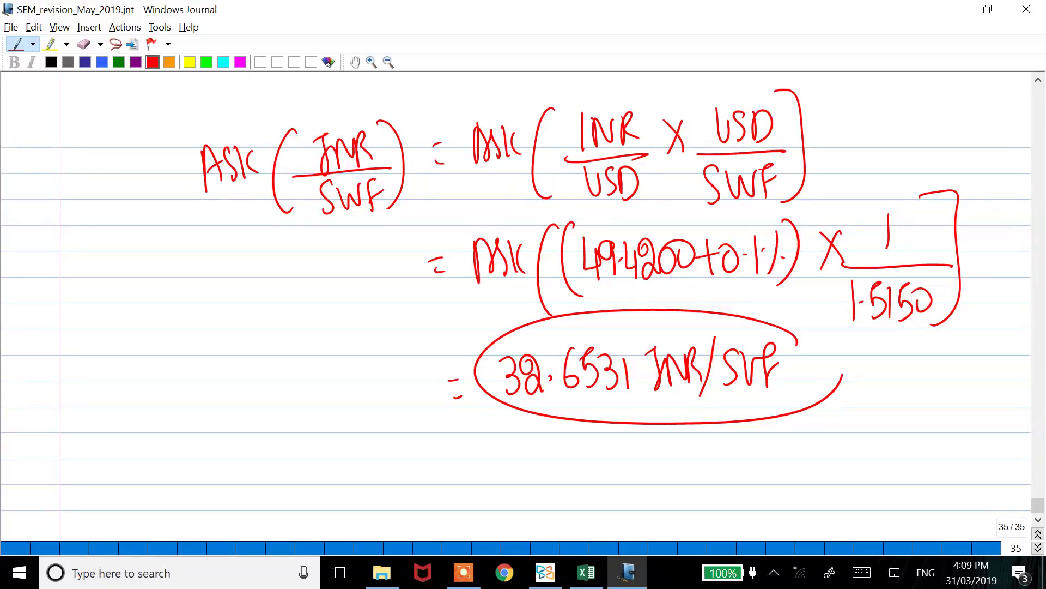
- Switch to Excel and enter -32.6531 as the opposite position's Rate in cell E4
{"action": "key", "text": "alt+Tab"}
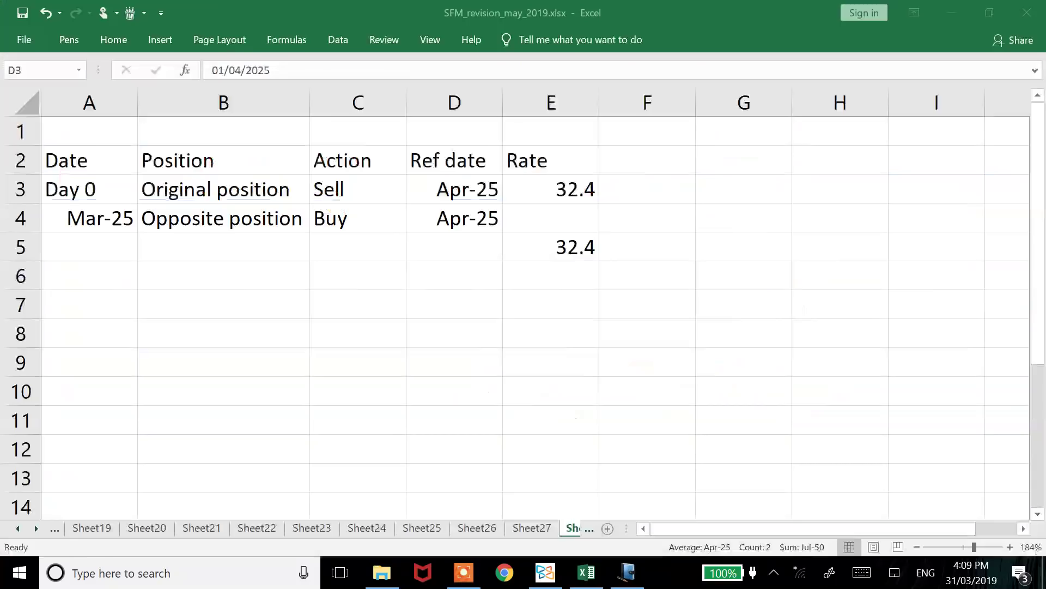
{"action": "left_click_drag", "start_coordinate": [454, 188], "coordinate": [455, 217]}
{"action": "left_click", "coordinate": [551, 217]}
{"action": "type", "text": "-"}
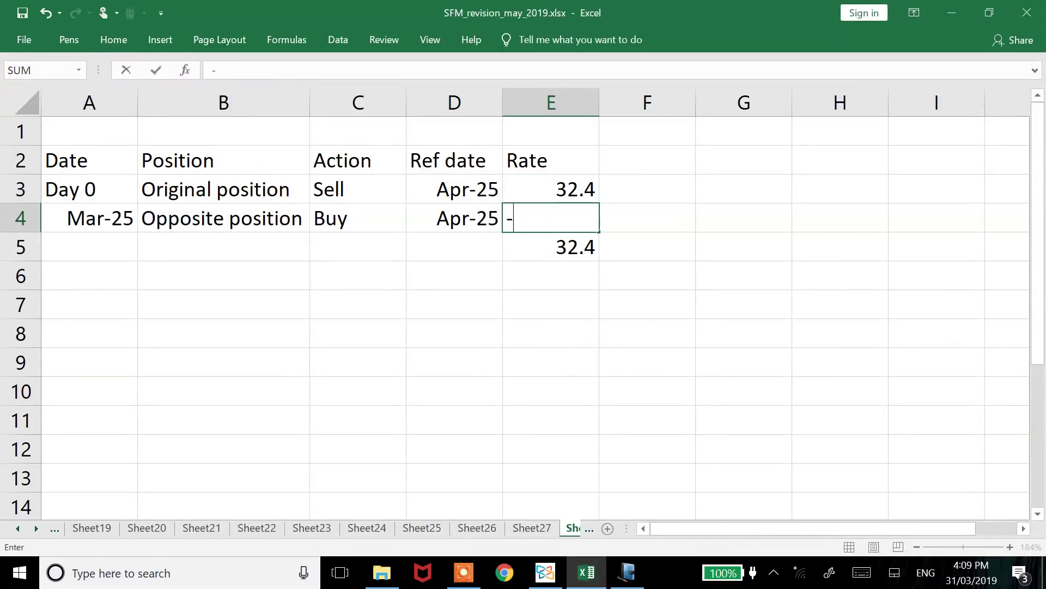
{"action": "type", "text": "32.6531"}
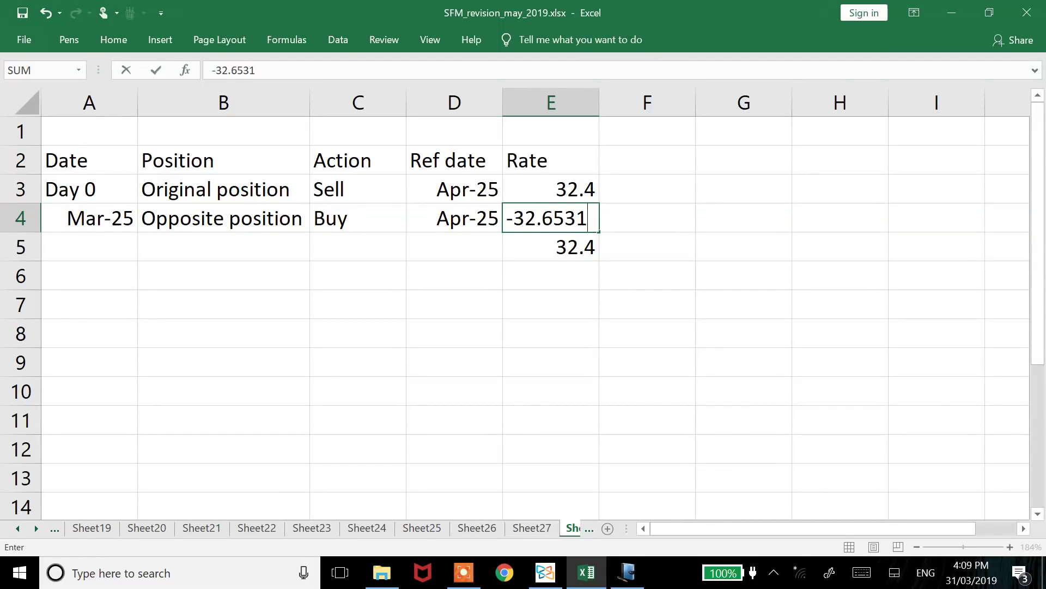
{"action": "key", "text": "Return"}
- Label the rate total's row "Loss per SWF" in cell B5
{"action": "key", "text": "Left"}
{"action": "key", "text": "Left"}
{"action": "key", "text": "Left"}
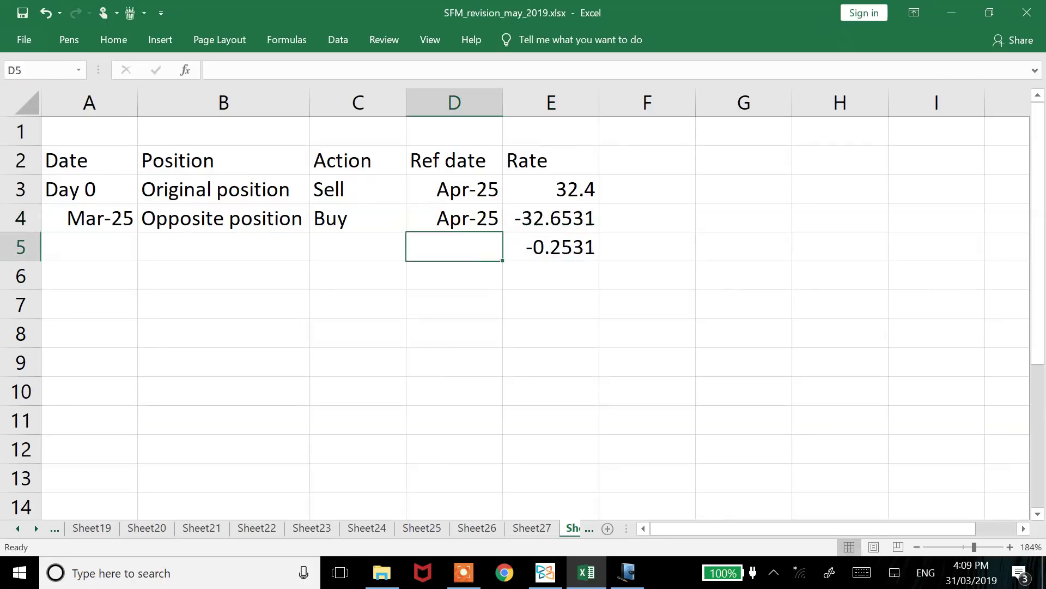
{"action": "type", "text": "Los"}
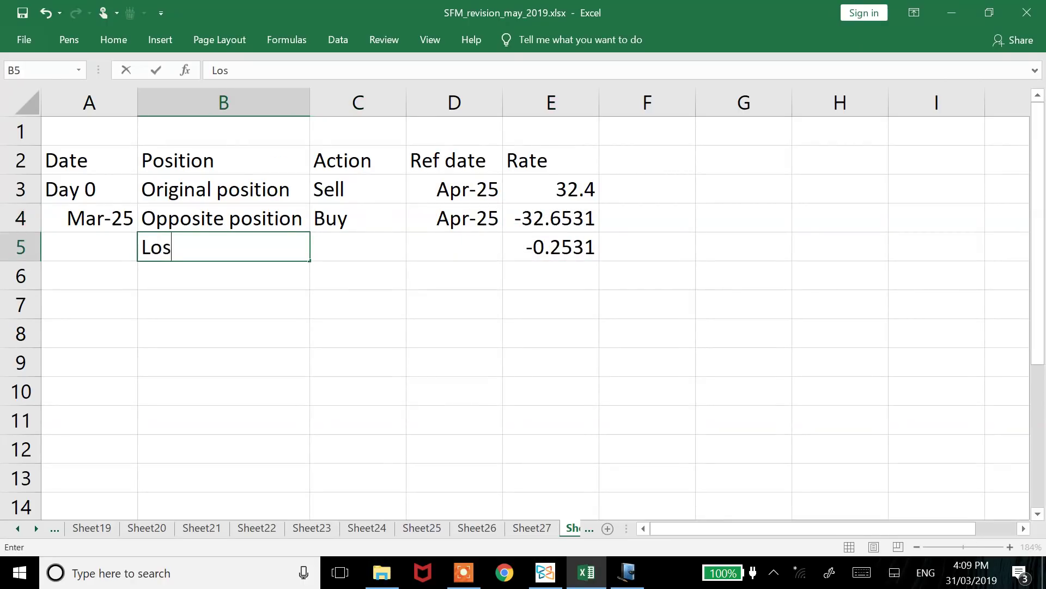
{"action": "type", "text": "s per SWF"}
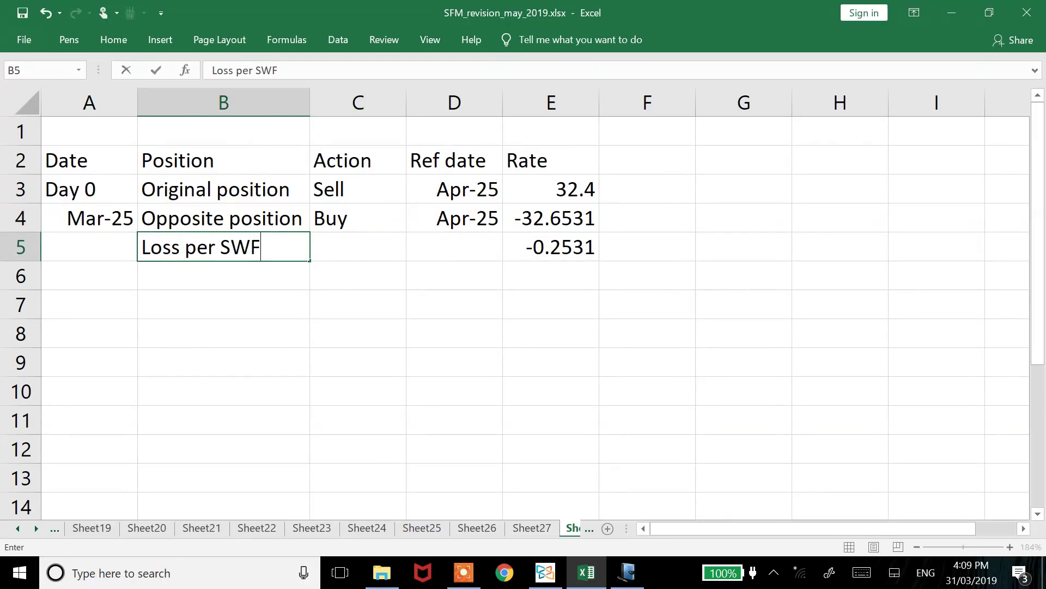
{"action": "key", "text": "Return"}
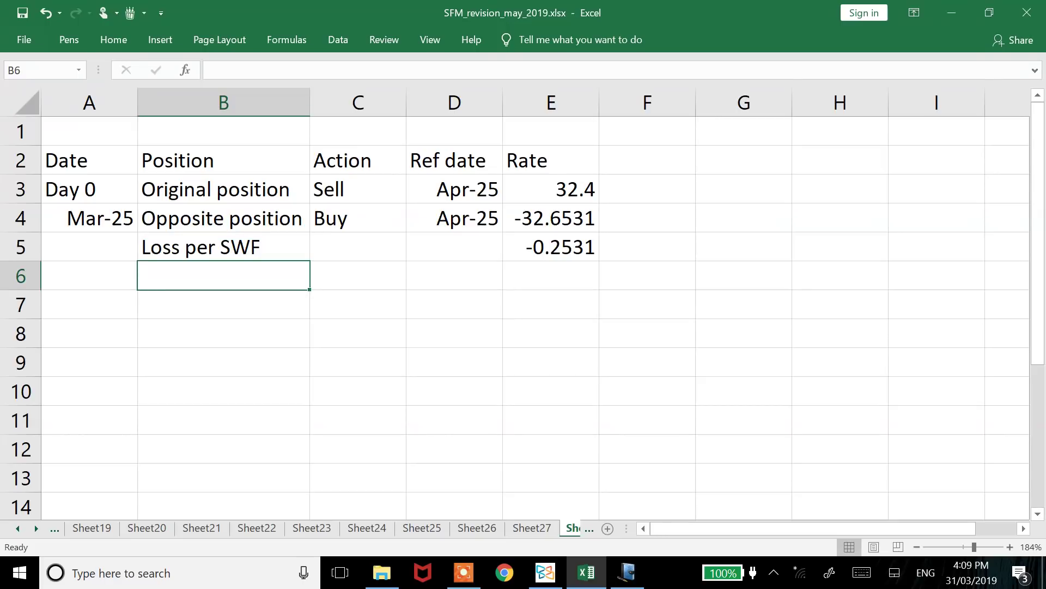
- Label the row below the per-unit loss "Loss for 1,00,000 SWF" in cell B6
{"action": "type", "text": "Loss for 1"}
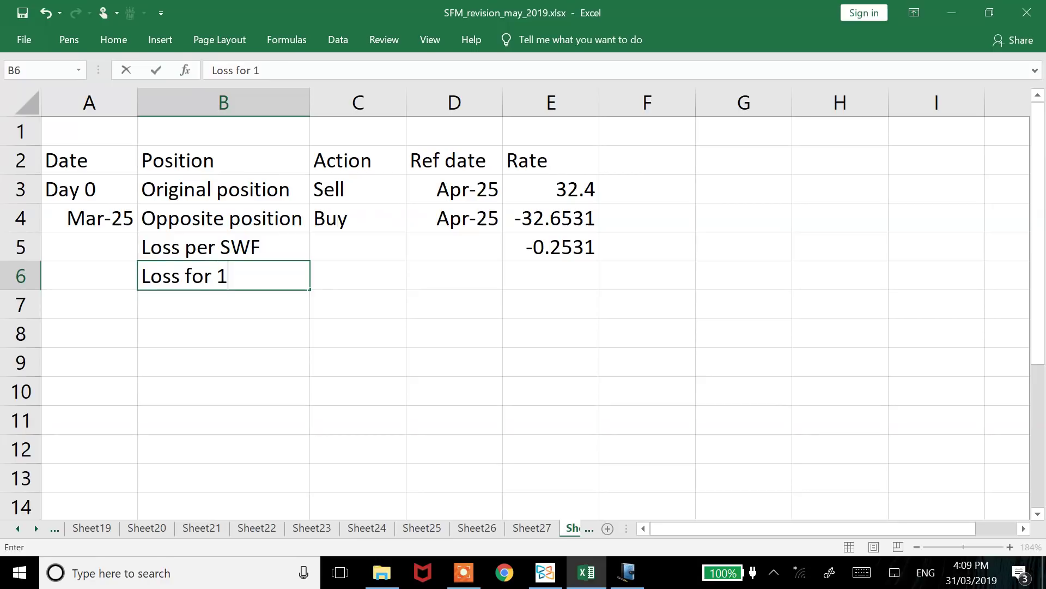
{"action": "type", "text": ",00,000 SWF"}
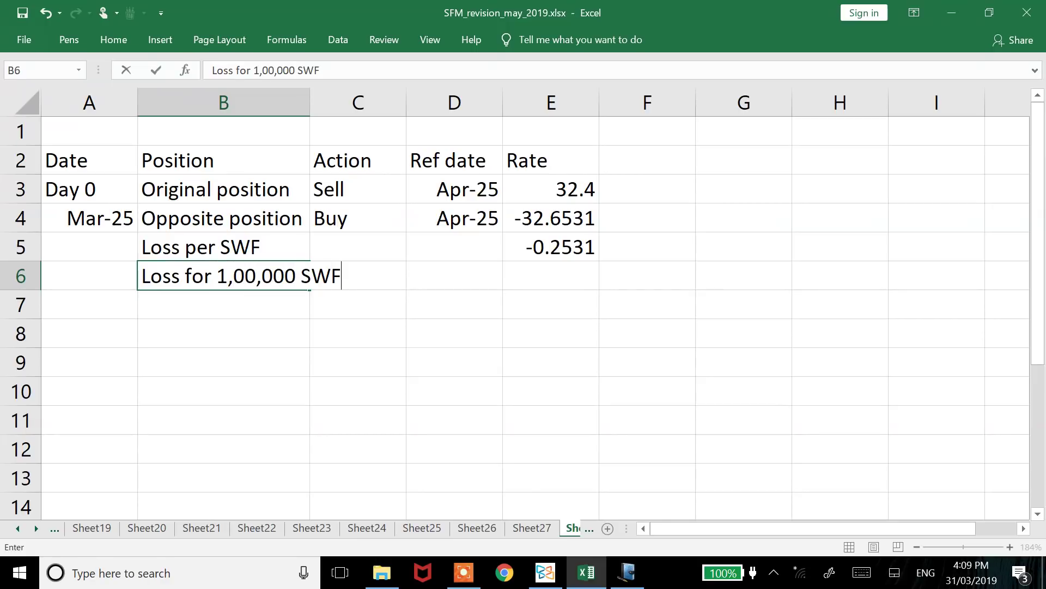
{"action": "key", "text": "Return"}
- Calculate the total loss in cell E6 with the formula =E5*100000
{"action": "key", "text": "Right"}
{"action": "key", "text": "Right"}
{"action": "key", "text": "Right"}
{"action": "key", "text": "Up"}
{"action": "type", "text": "="}
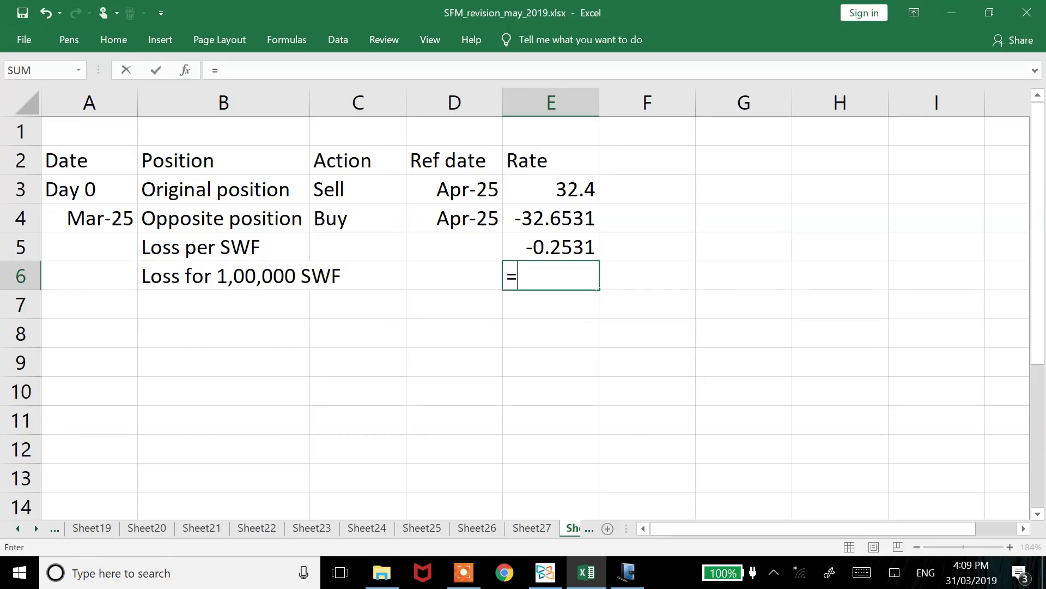
{"action": "key", "text": "Up"}
{"action": "type", "text": "*100000"}
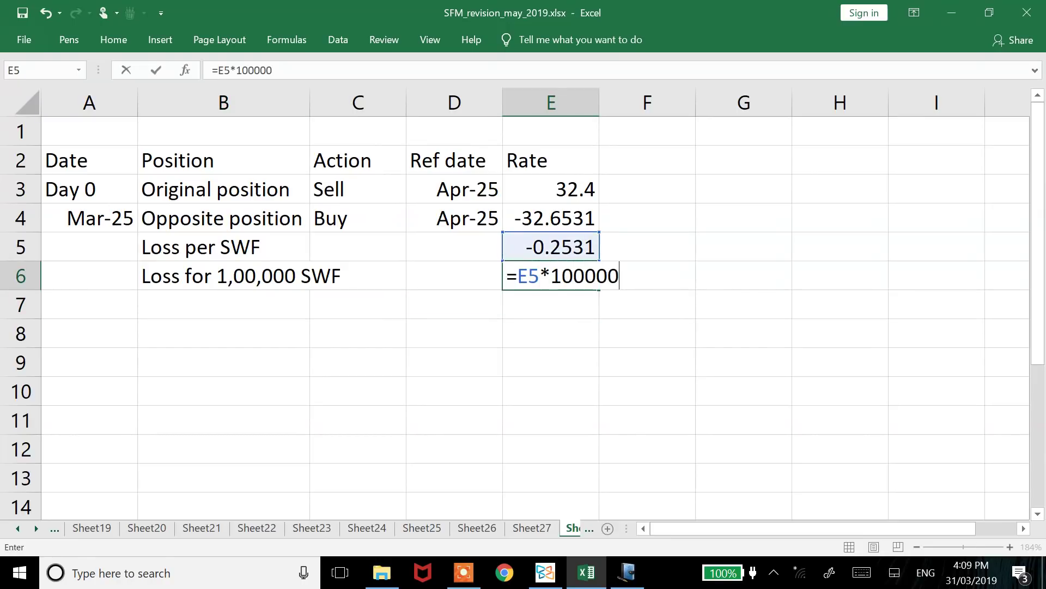
{"action": "key", "text": "Return"}
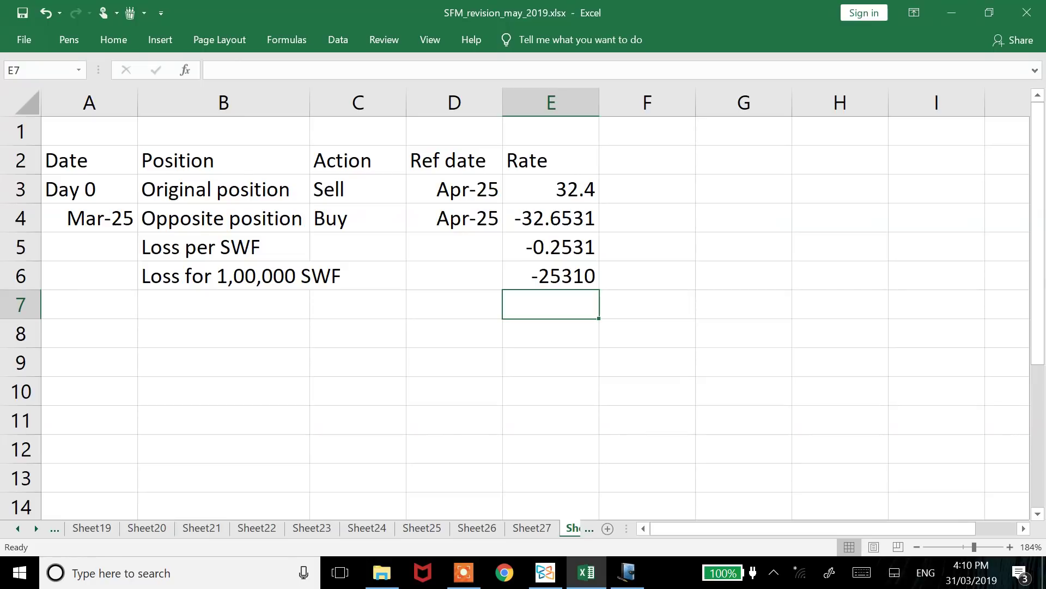
- Switch to Xodo and read question 6, "Roll over – importer – May 2015 RTP", including the rates and requirements on the following page
{"action": "key", "text": "alt+Tab"}
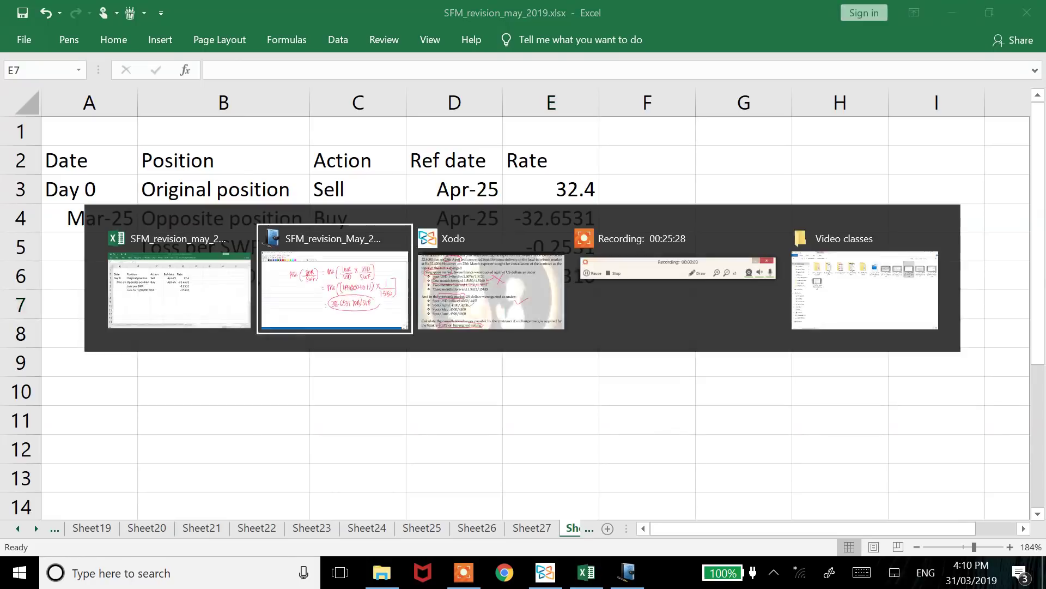
{"action": "scroll", "coordinate": [526, 292], "scroll_direction": "down", "scroll_amount": 15}
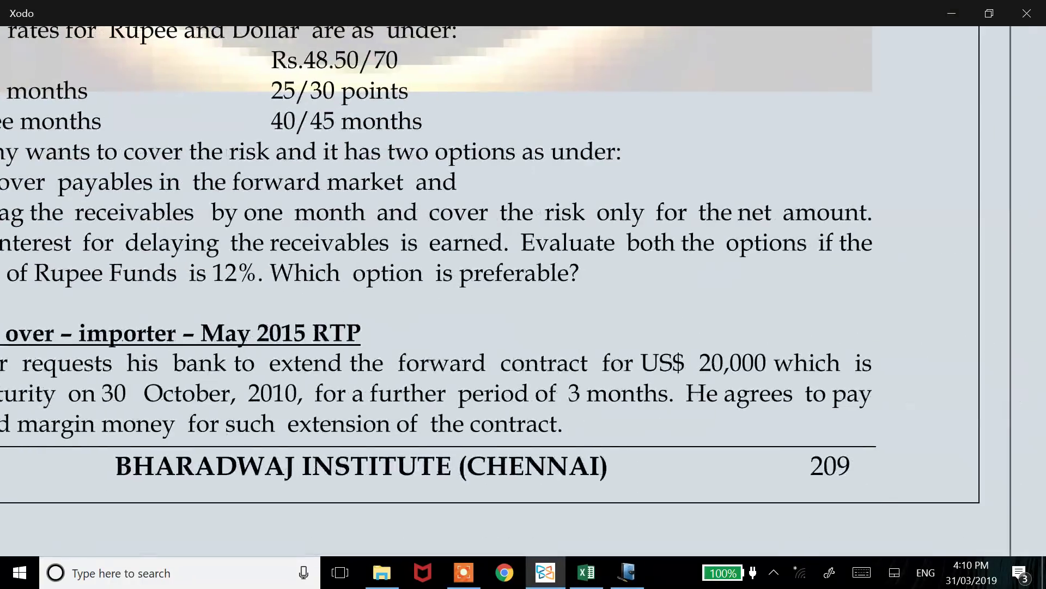
{"action": "scroll", "coordinate": [523, 292], "scroll_direction": "down", "scroll_amount": 5}
{"action": "scroll", "coordinate": [523, 292], "scroll_direction": "down", "scroll_amount": 3}
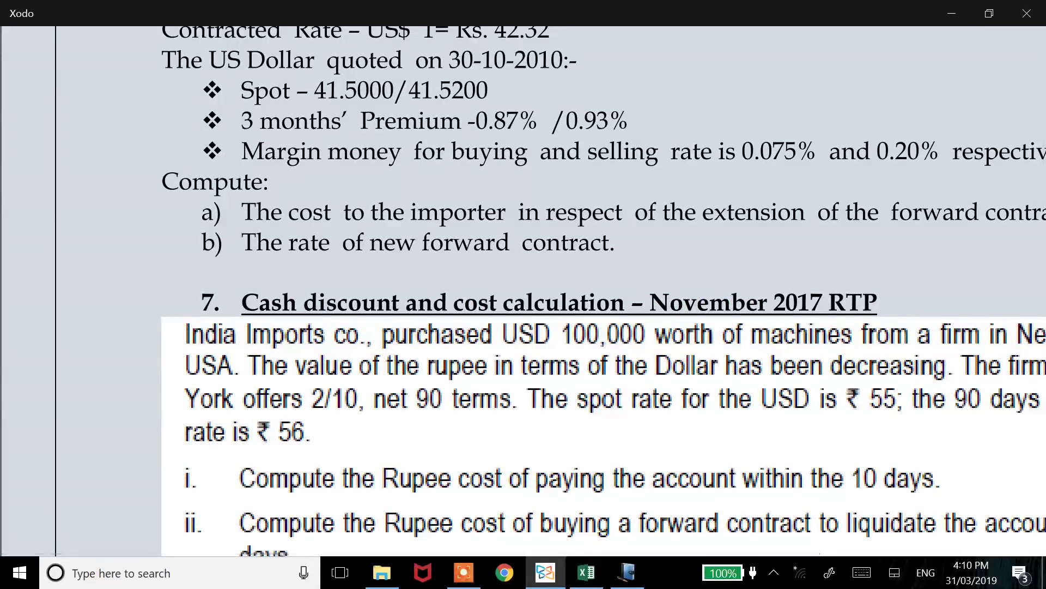
{"action": "scroll", "coordinate": [523, 291], "scroll_direction": "up", "scroll_amount": 10}
{"action": "scroll", "coordinate": [523, 291], "scroll_direction": "left", "scroll_amount": 5}
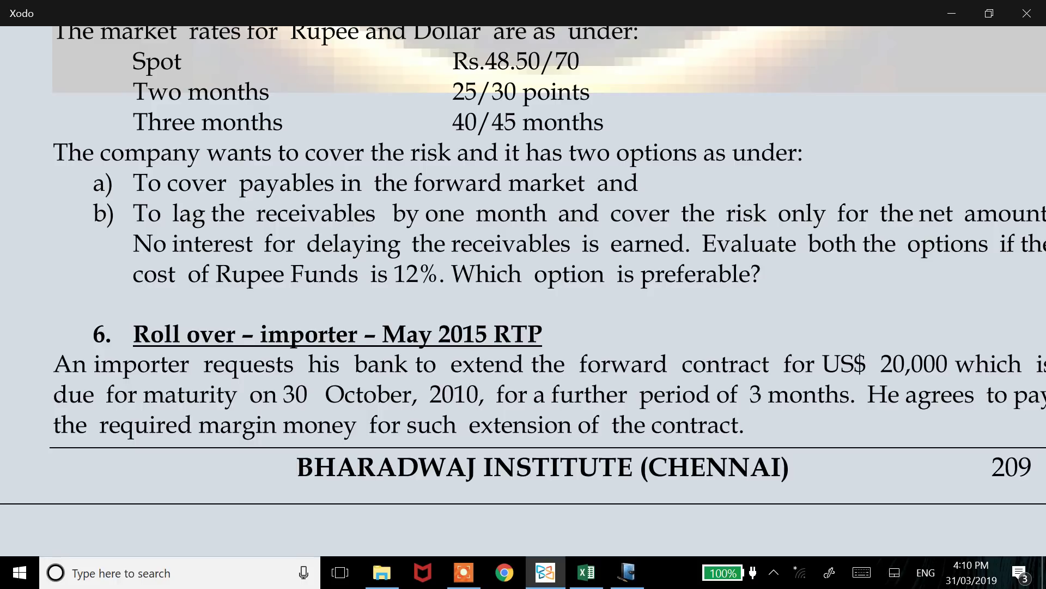
{"action": "scroll", "coordinate": [524, 292], "scroll_direction": "right", "scroll_amount": 1}
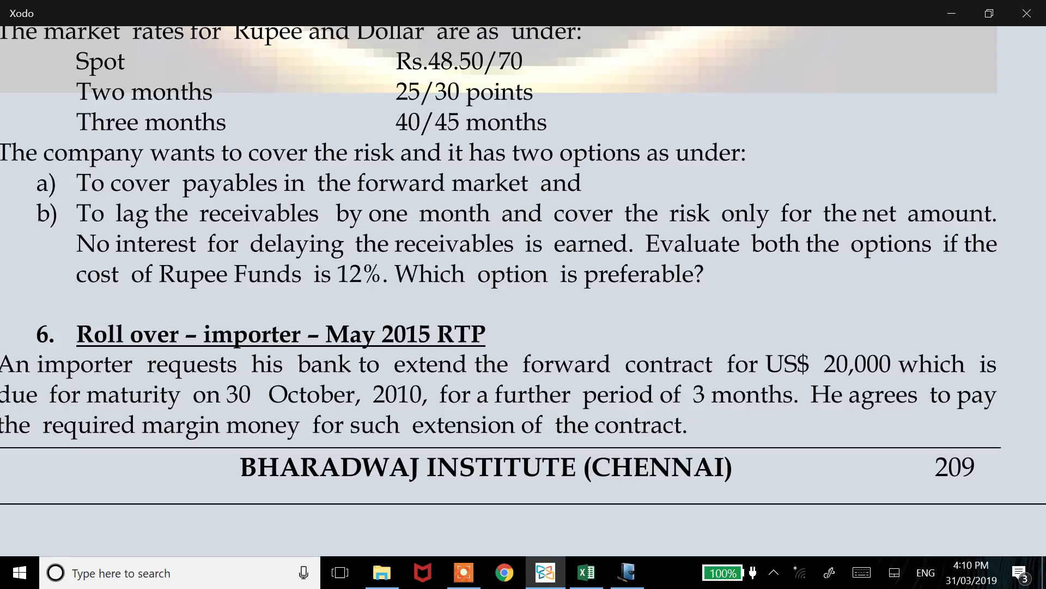
{"action": "scroll", "coordinate": [524, 292], "scroll_direction": "left", "scroll_amount": 1}
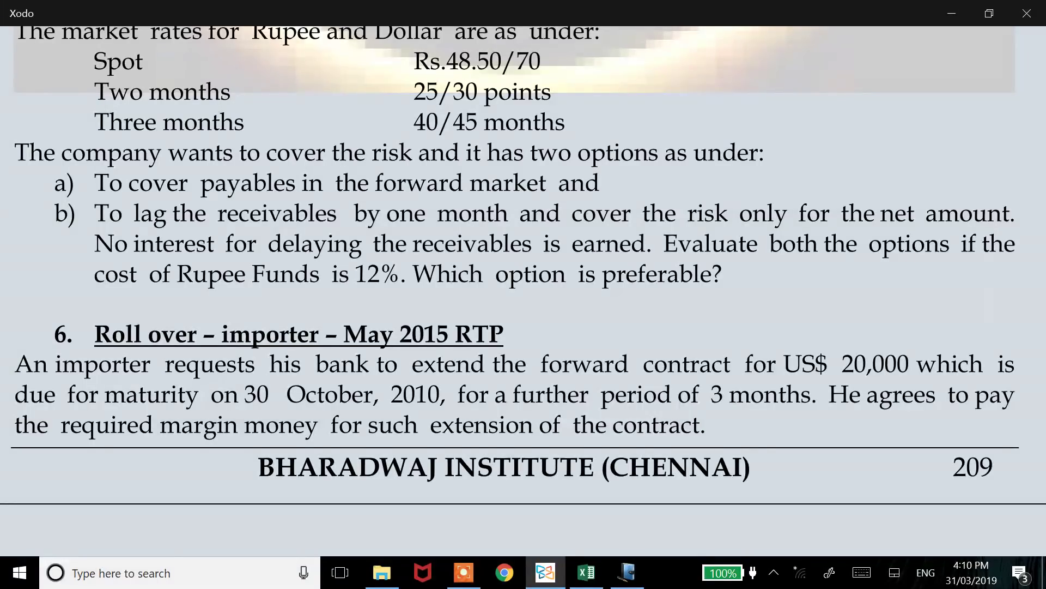
{"action": "scroll", "coordinate": [523, 291], "scroll_direction": "right", "scroll_amount": 3}
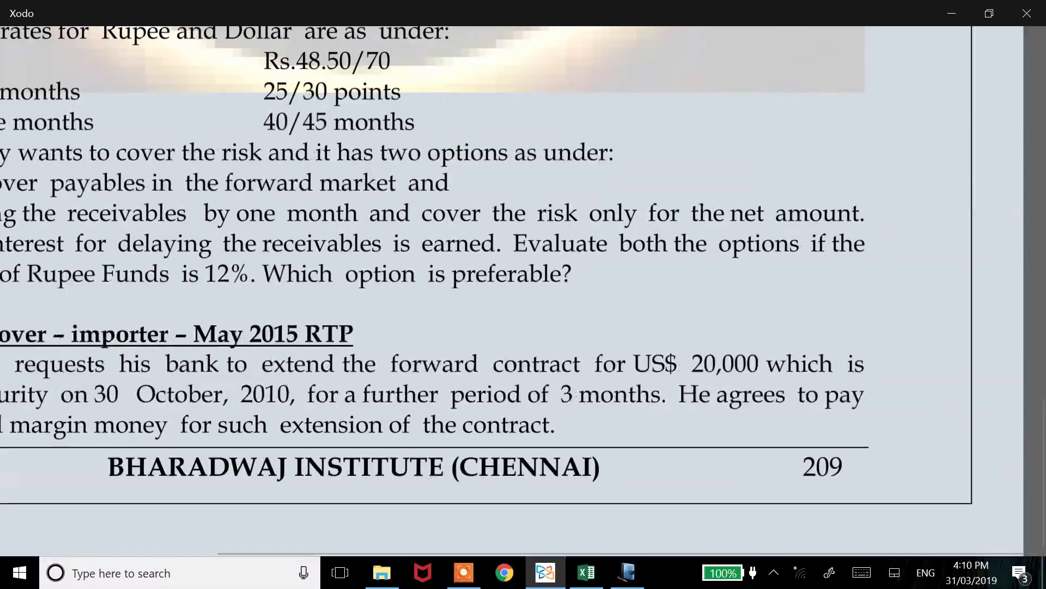
{"action": "scroll", "coordinate": [522, 291], "scroll_direction": "down", "scroll_amount": 3}
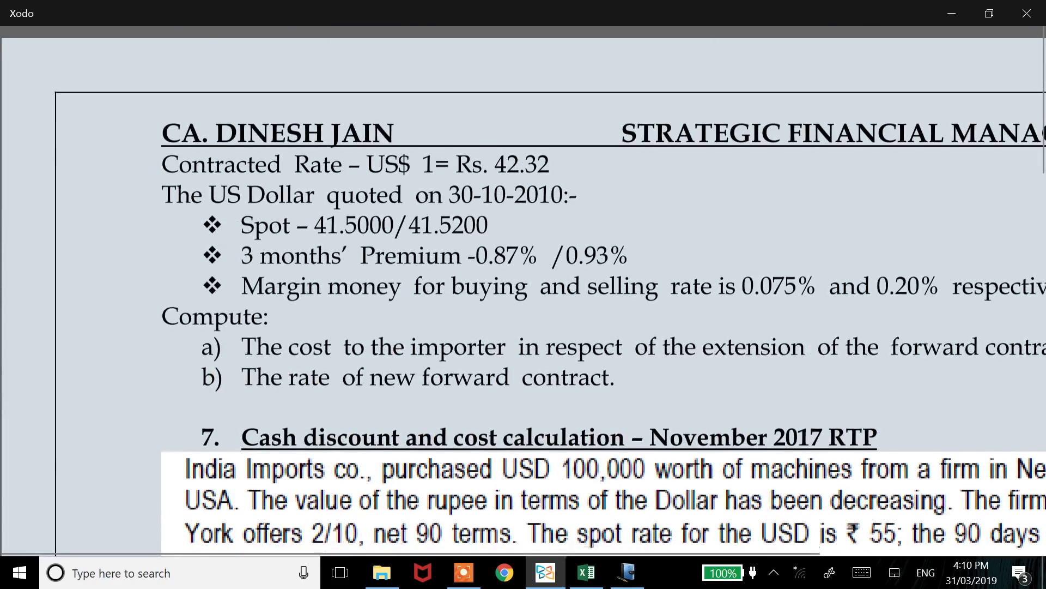
{"action": "left_click", "coordinate": [958, 439]}
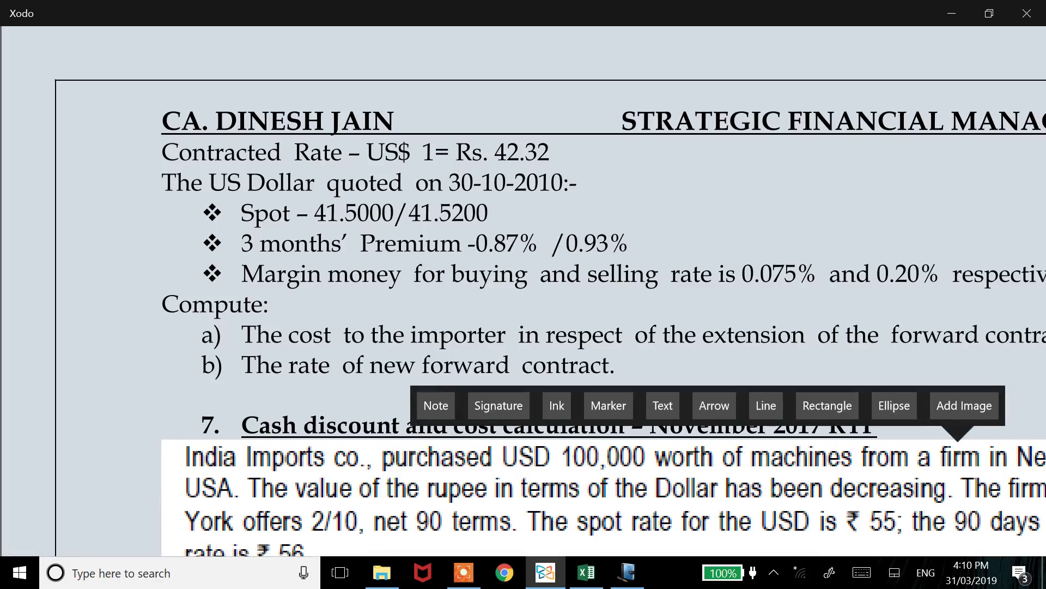
{"action": "scroll", "coordinate": [818, 544], "scroll_direction": "right", "scroll_amount": 1}
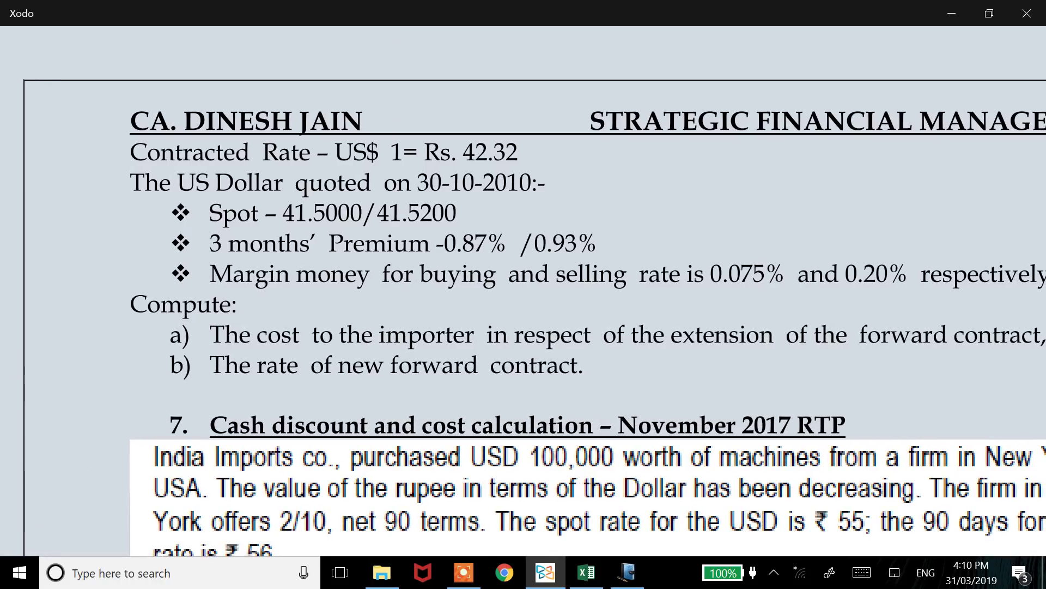
{"action": "scroll", "coordinate": [523, 291], "scroll_direction": "right", "scroll_amount": 2}
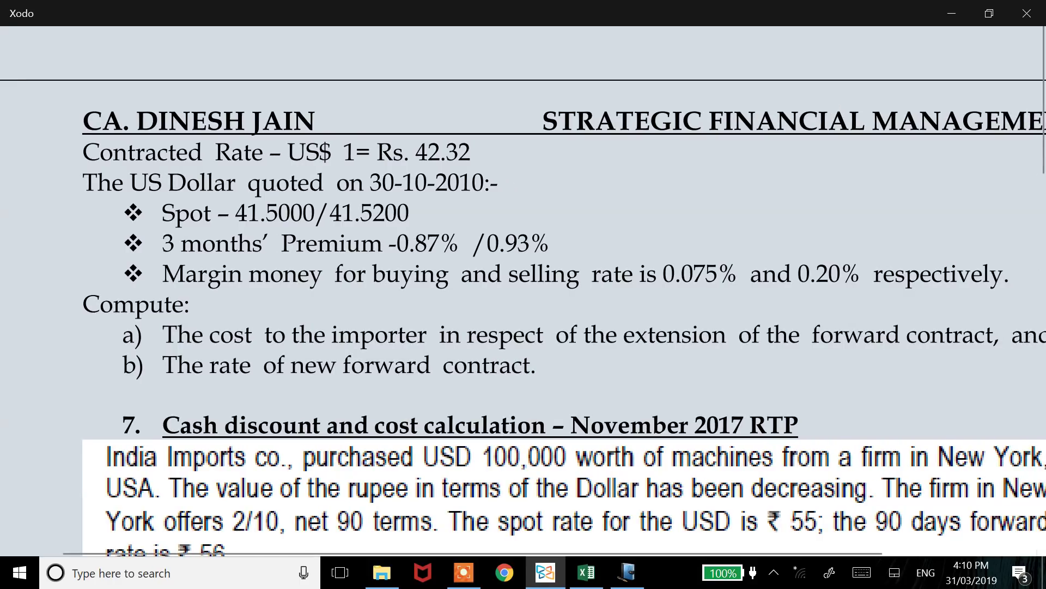
{"action": "scroll", "coordinate": [523, 292], "scroll_direction": "right", "scroll_amount": 3}
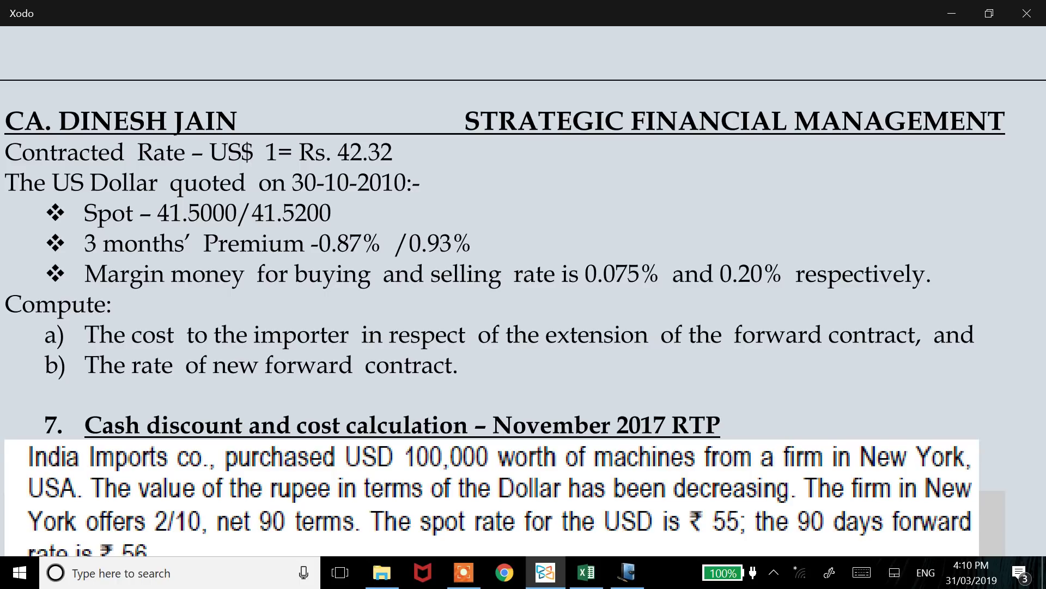
- Switch to Excel and copy the cancellation table's header row, cells A2:E2
{"action": "key", "text": "alt+Tab"}
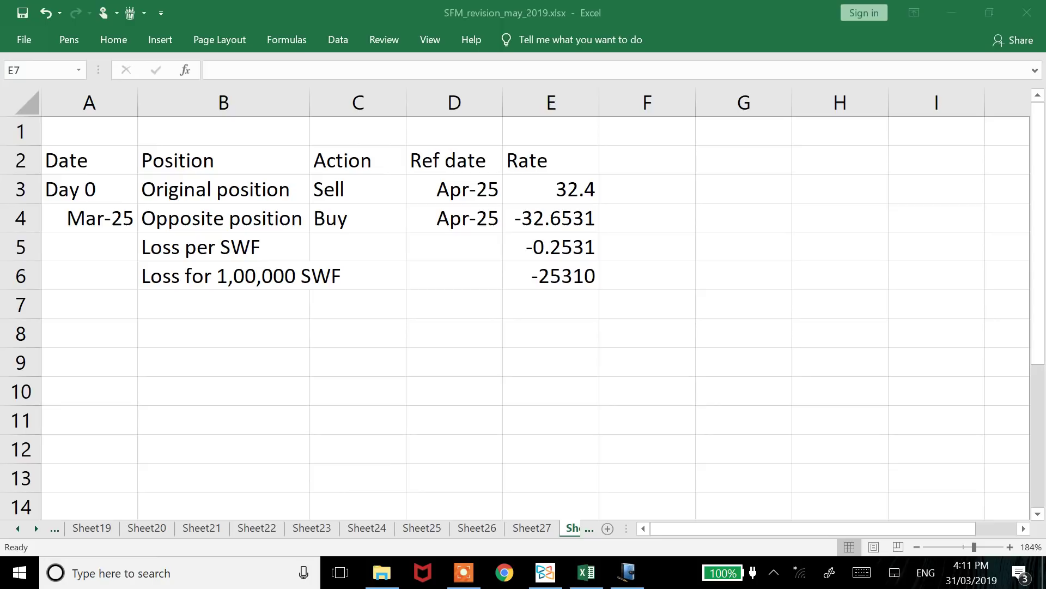
{"action": "key", "text": "Up"}
{"action": "key", "text": "Up"}
{"action": "key", "text": "Up"}
{"action": "key", "text": "Up"}
{"action": "key", "text": "Up"}
{"action": "key", "text": "Up"}
{"action": "key", "text": "Home"}
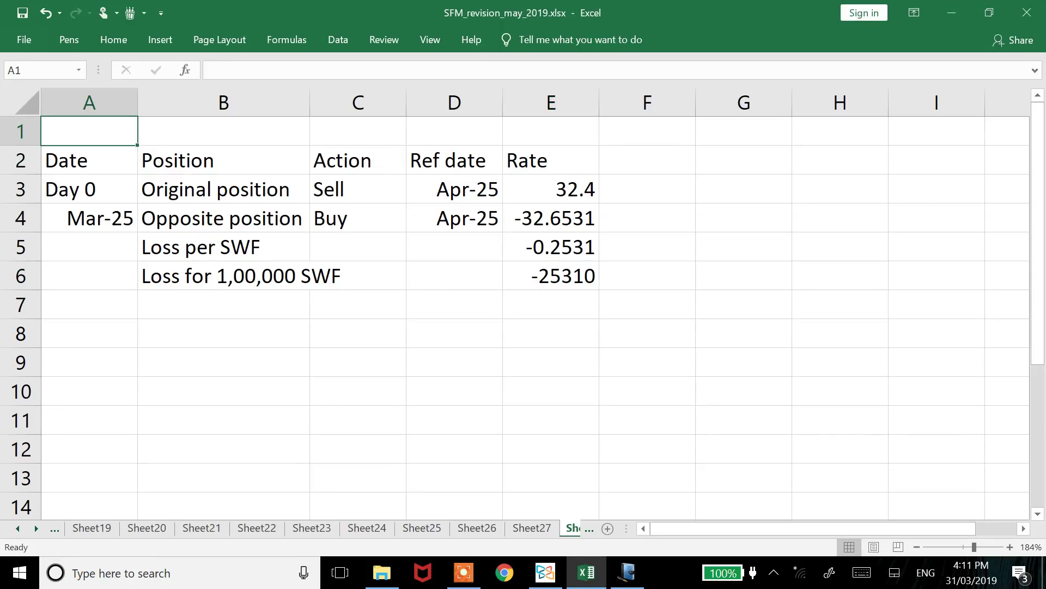
{"action": "key", "text": "Down"}
{"action": "key", "text": "ctrl+shift+Right"}
{"action": "key", "text": "ctrl+c"}
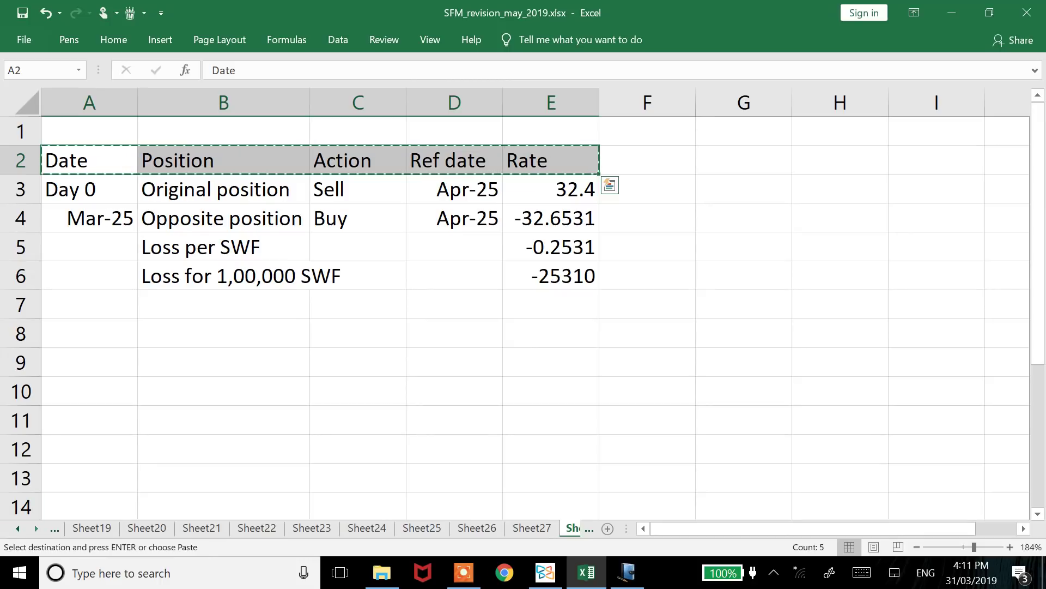
- Add a new worksheet after Sheet28 and paste the copied headers starting at cell A2
{"action": "key", "text": "ctrl+Page_Down"}
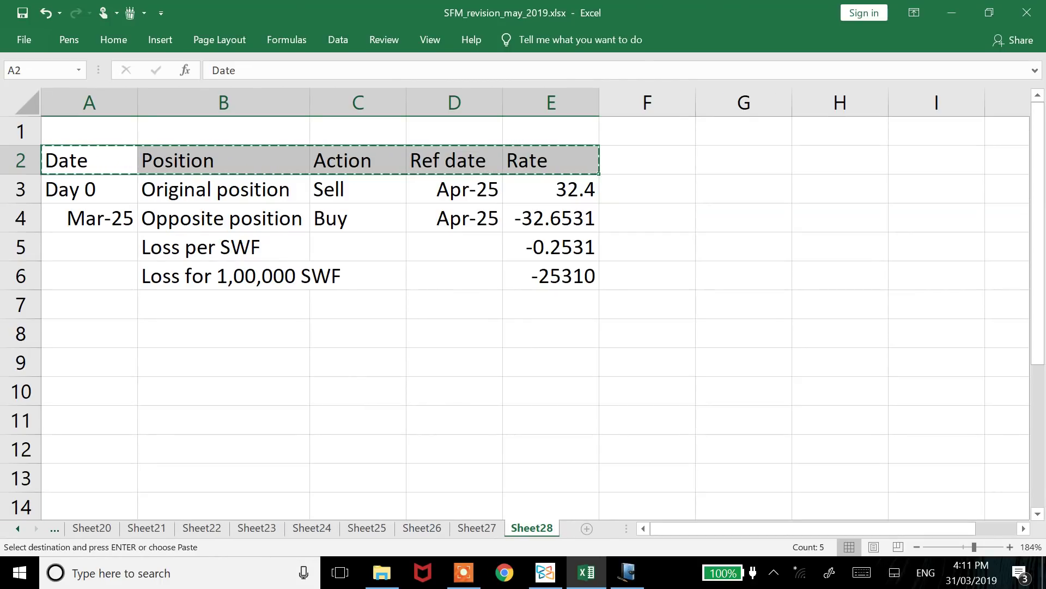
{"action": "left_click", "coordinate": [586, 528]}
{"action": "scroll", "coordinate": [524, 303], "scroll_direction": "up", "scroll_amount": 9}
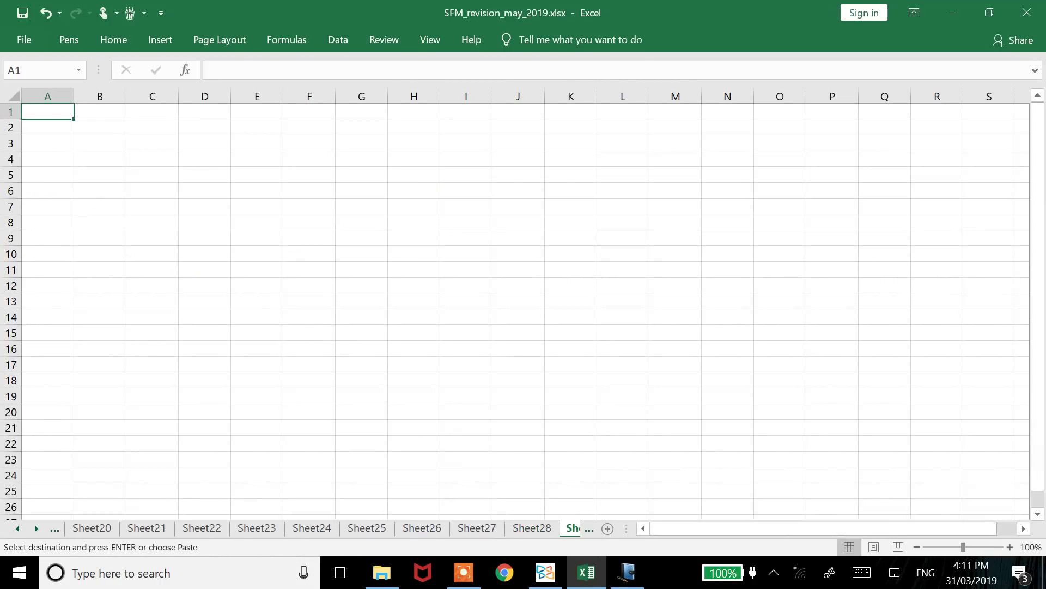
{"action": "left_click", "coordinate": [111, 179]}
{"action": "key", "text": "ctrl+v"}
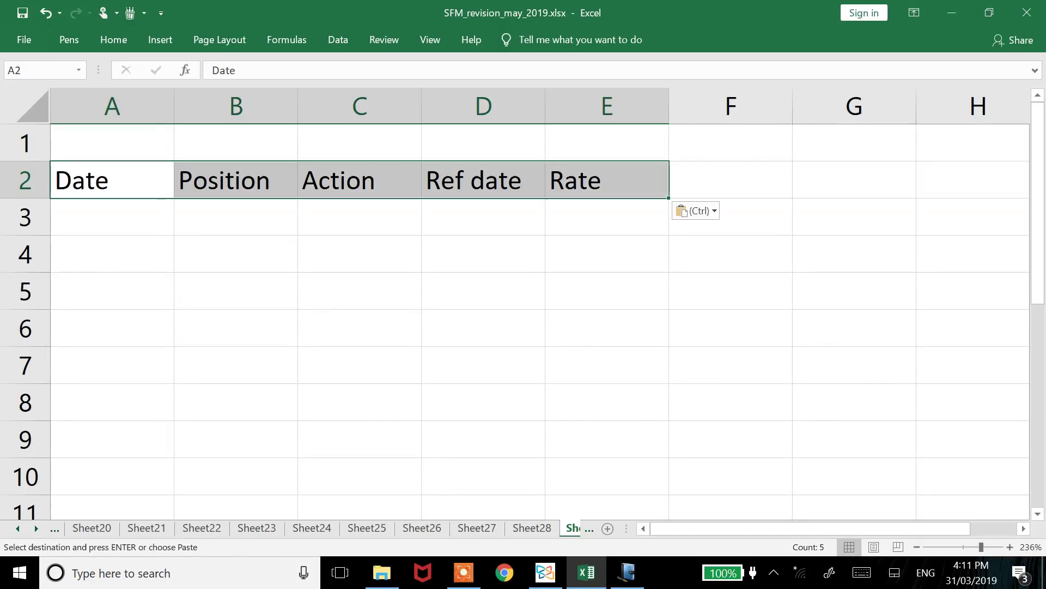
- AutoFit the widths of columns A to E to the pasted headers and end copy mode
{"action": "key", "text": "alt+h"}
{"action": "key", "text": "o"}
{"action": "key", "text": "i"}
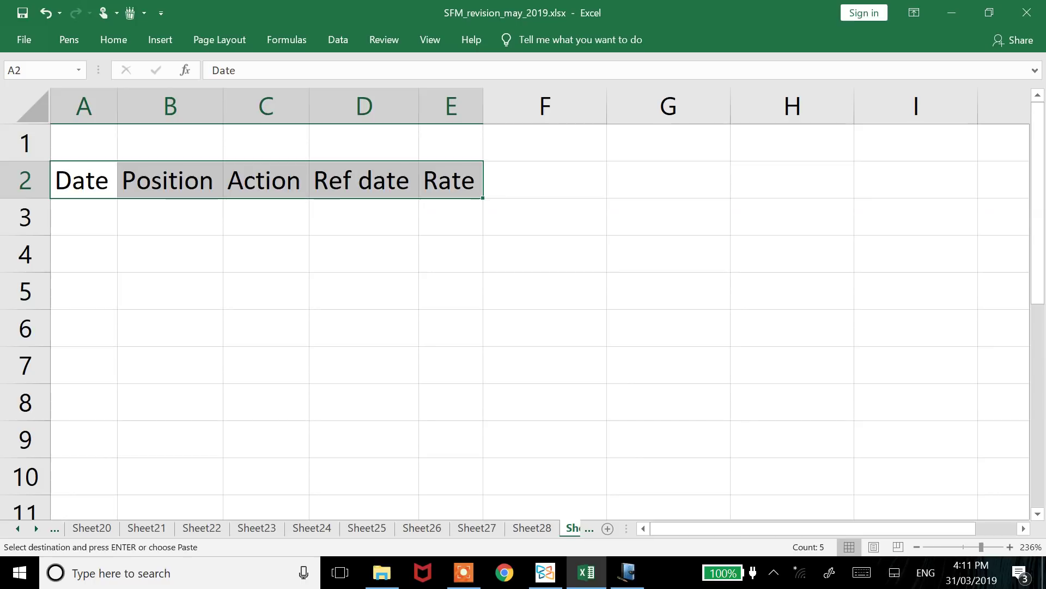
{"action": "scroll", "coordinate": [523, 304], "scroll_direction": "down", "scroll_amount": 2}
{"action": "left_click", "coordinate": [577, 296]}
{"action": "left_click", "coordinate": [73, 296]}
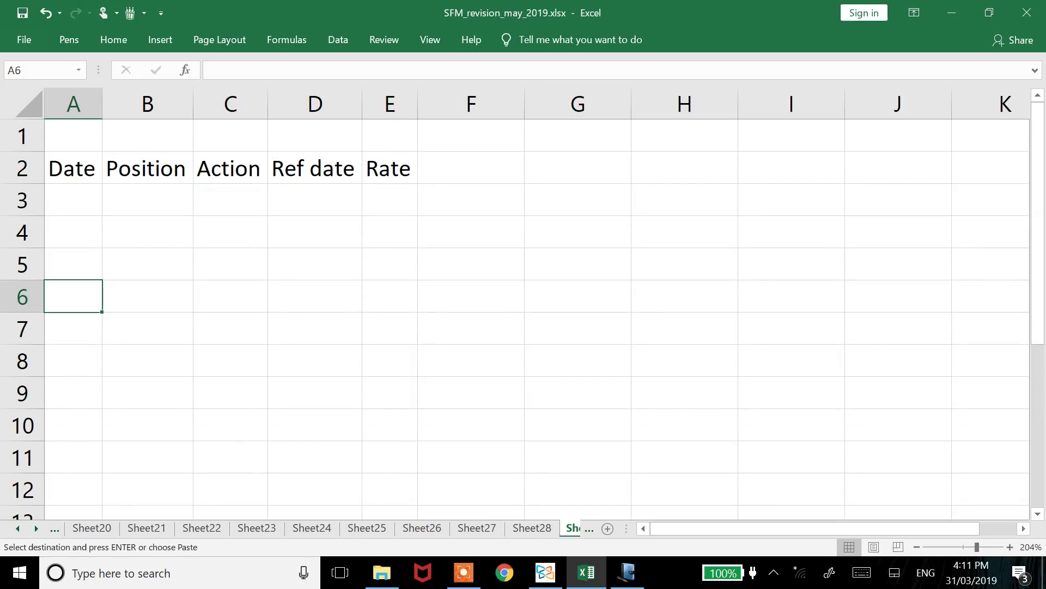
{"action": "key", "text": "Escape"}
- Enter "Day 0" as the first Date in cell A3 and AutoFit column A to it
{"action": "key", "text": "ctrl+Up"}
{"action": "key", "text": "Down"}
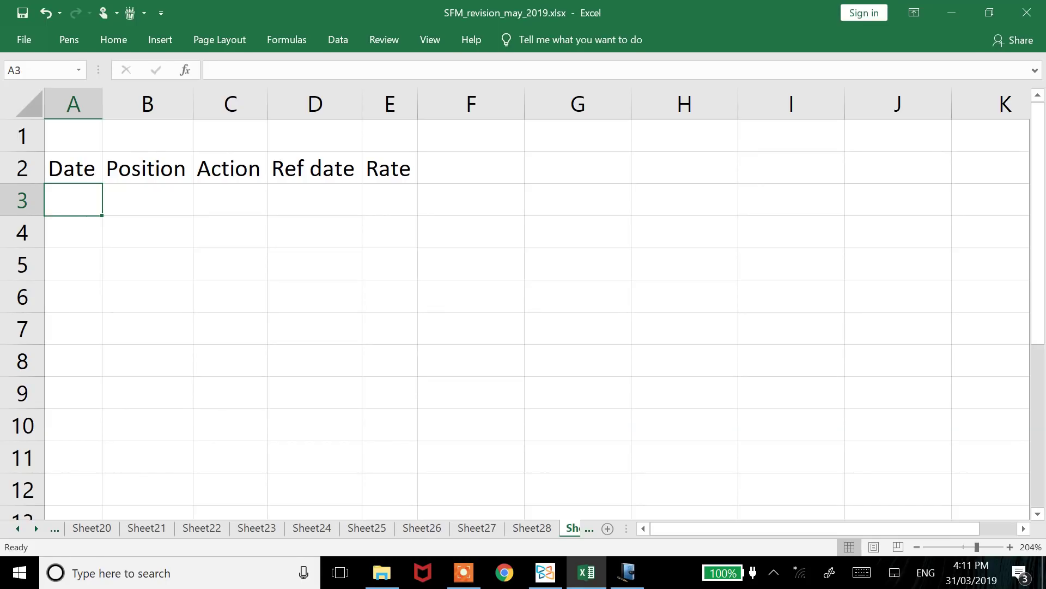
{"action": "key", "text": "alt+Tab"}
{"action": "key", "text": "alt+Tab"}
{"action": "type", "text": "Day 0"}
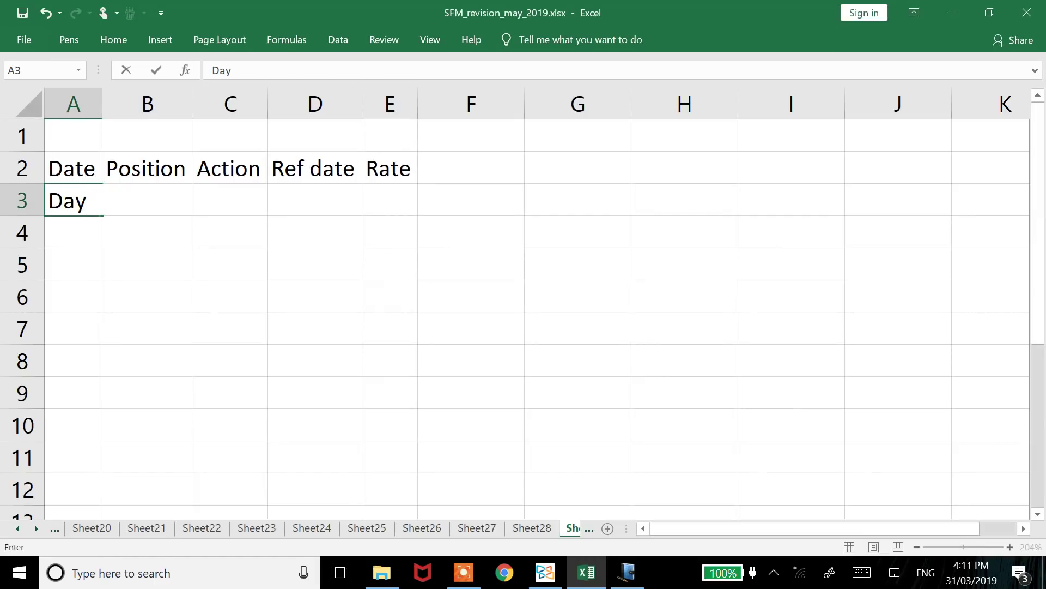
{"action": "key", "text": "Return"}
{"action": "left_click", "coordinate": [73, 199]}
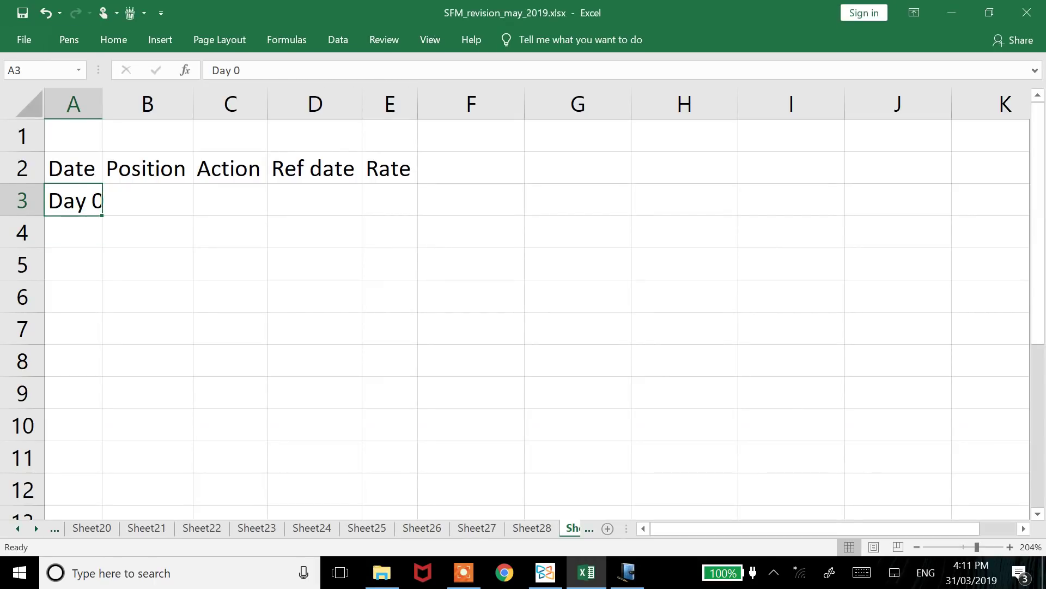
{"action": "key", "text": "alt+h"}
{"action": "key", "text": "o"}
{"action": "key", "text": "i"}
- Enter "Original position" in cell B3 and AutoFit column B to it
{"action": "left_click", "coordinate": [156, 199]}
{"action": "type", "text": "Original position"}
{"action": "key", "text": "Return"}
{"action": "left_click", "coordinate": [156, 200]}
{"action": "key", "text": "alt+o"}
{"action": "key", "text": "c"}
{"action": "key", "text": "a"}
{"action": "key", "text": "Right"}
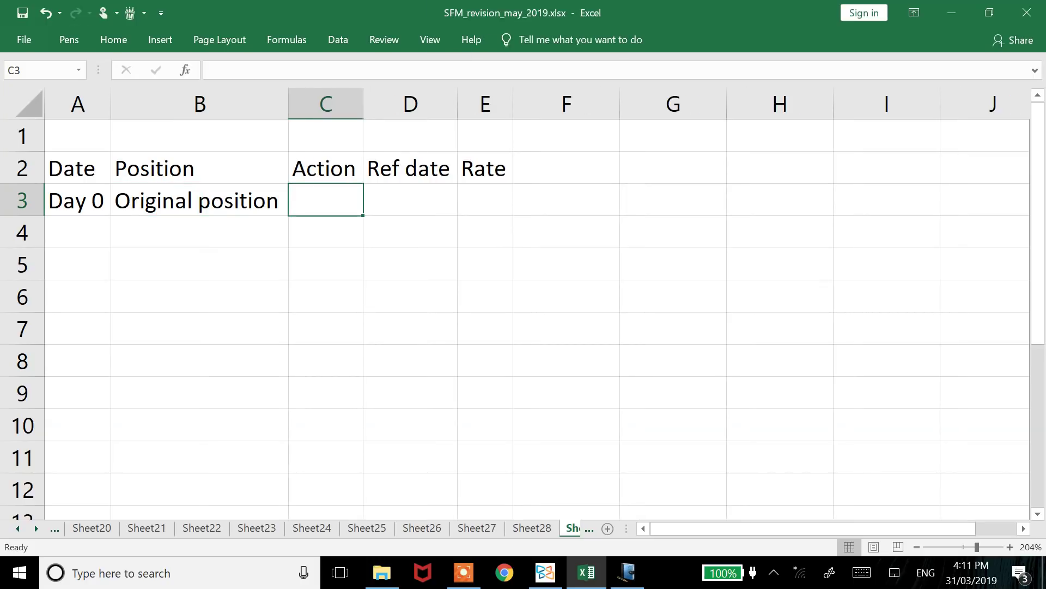
- Check the importer's forward contract details in Xodo and enter "Buy" as the original position's Action in Excel cell C3
{"action": "key", "text": "alt+Tab"}
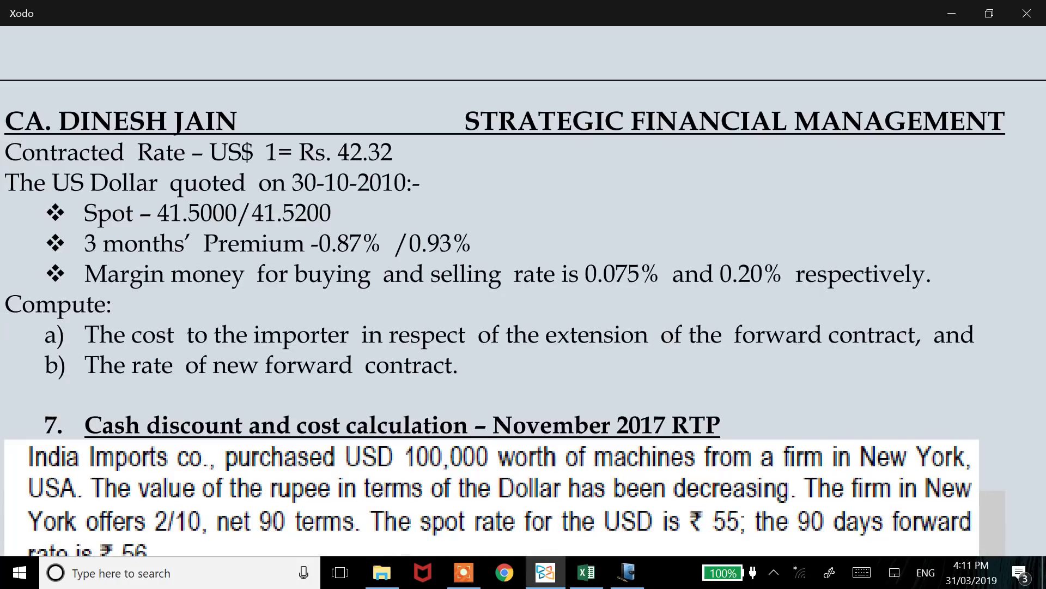
{"action": "key", "text": "Left"}
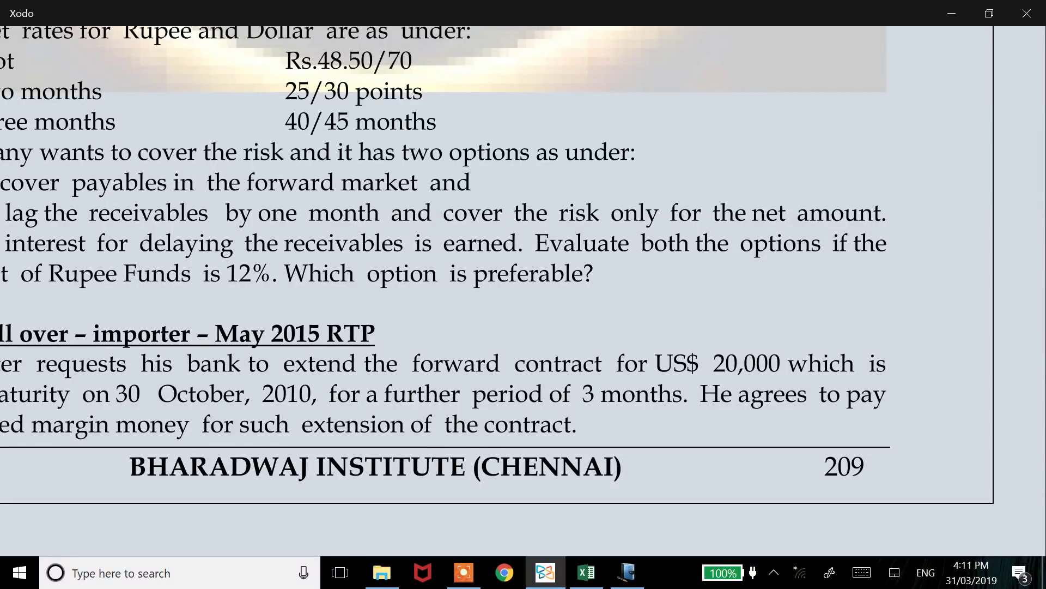
{"action": "scroll", "coordinate": [523, 291], "scroll_direction": "left", "scroll_amount": 3}
{"action": "key", "text": "alt+Tab"}
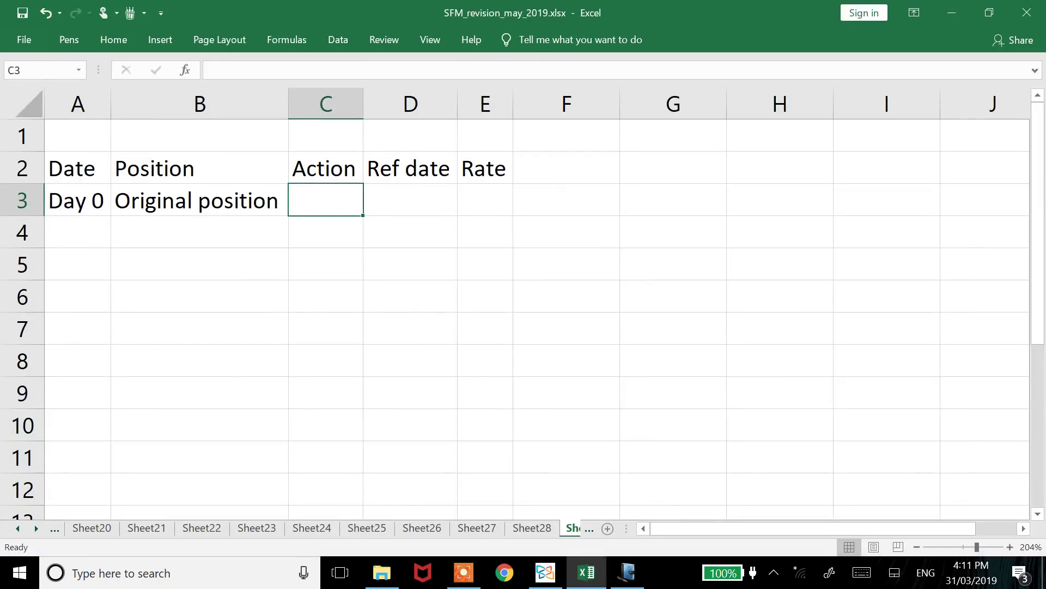
{"action": "type", "text": "Buy"}
{"action": "key", "text": "Return"}
- Check the contract's maturity date in Xodo, enter 30/10/2010 as Ref date in Excel cell D3 and format it as day-month-year
{"action": "key", "text": "Right"}
{"action": "key", "text": "alt+Tab"}
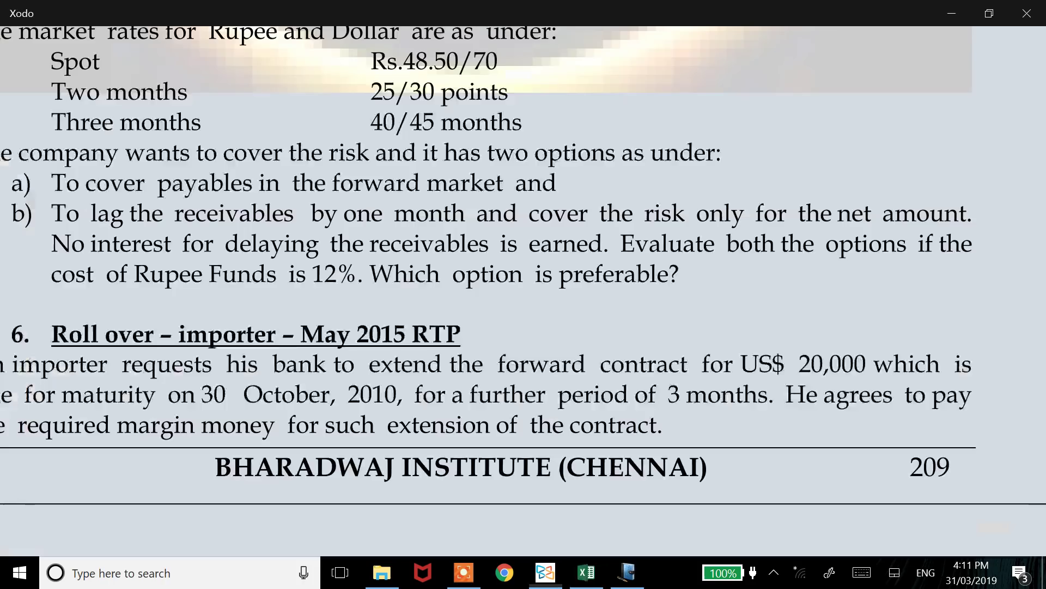
{"action": "key", "text": "alt+Tab"}
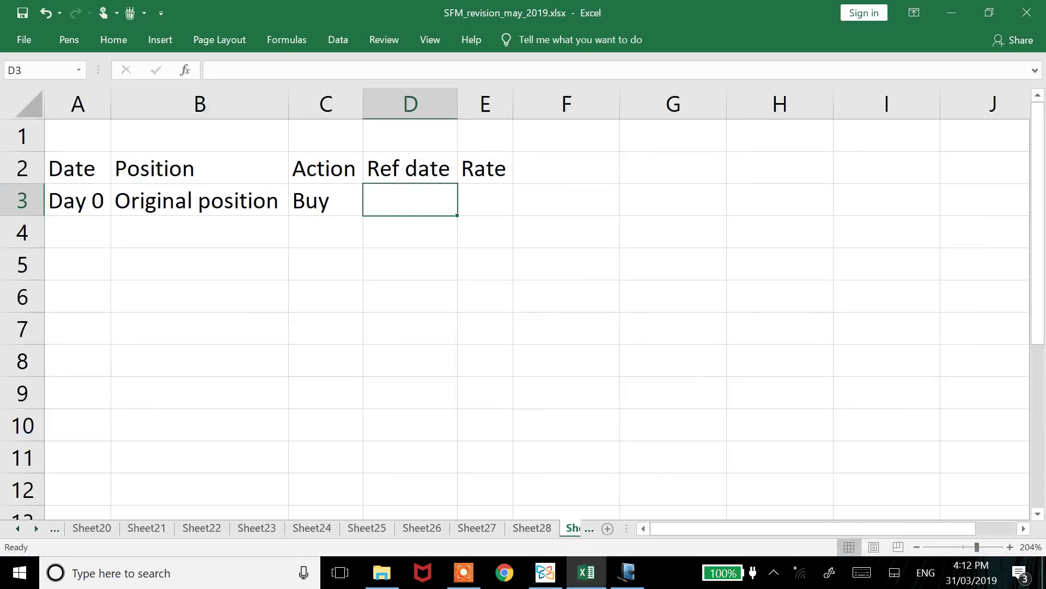
{"action": "type", "text": "30/"}
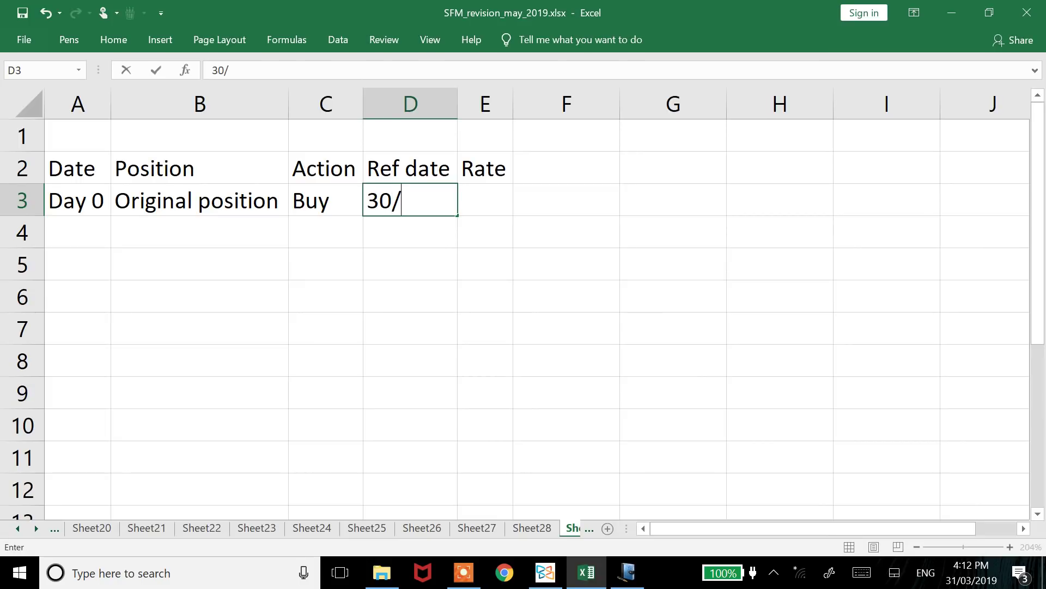
{"action": "type", "text": "10/2010"}
{"action": "key", "text": "ctrl+Return"}
{"action": "key", "text": "Up"}
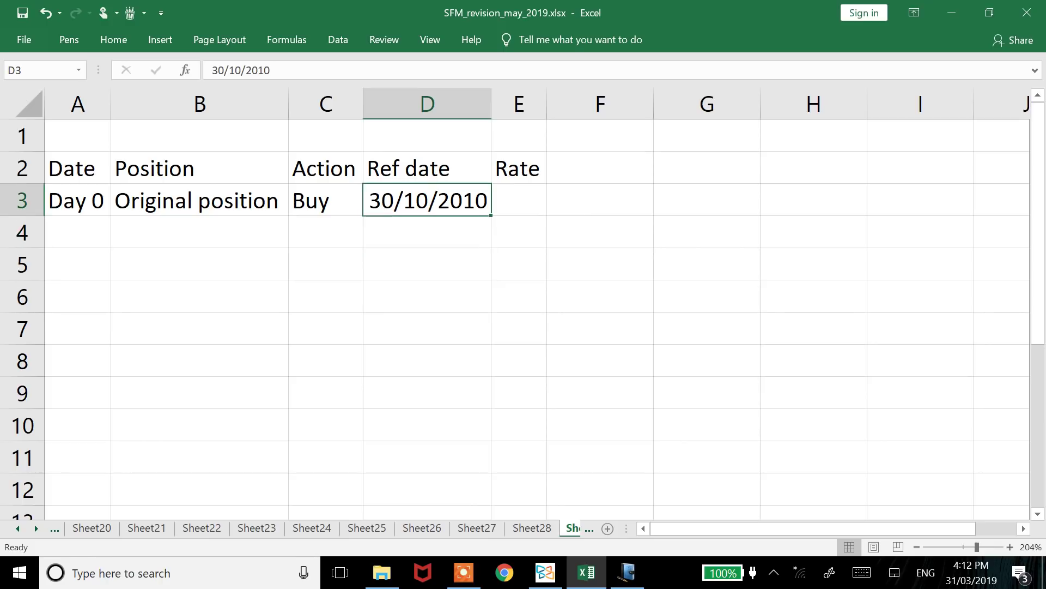
{"action": "key", "text": "ctrl+shift+3"}
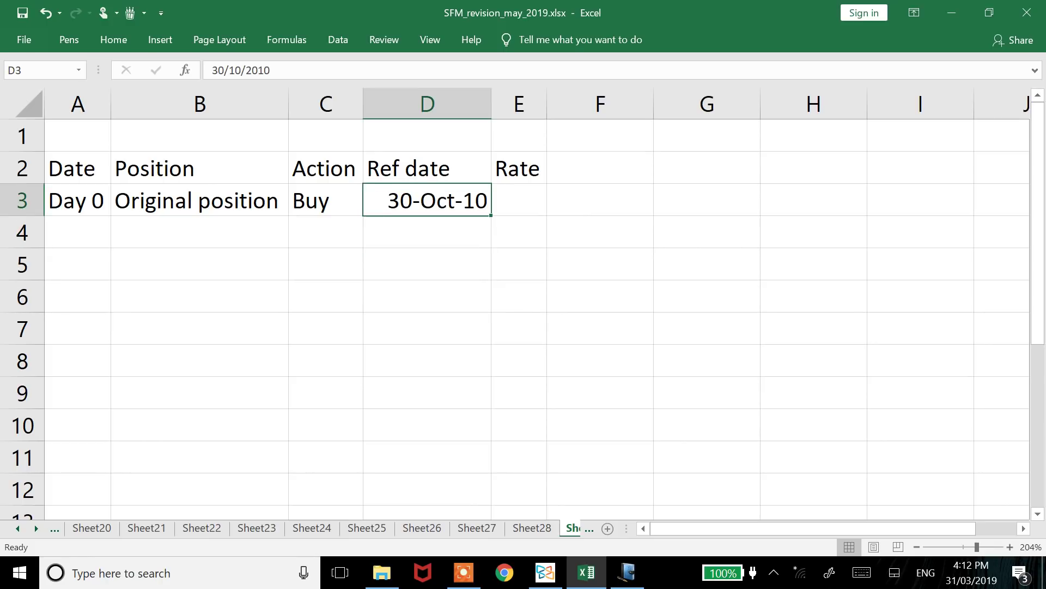
- Look up the contracted rate in Xodo, enter -42.32 as the Rate in Excel cell E3 and AutoFit column E
{"action": "left_click", "coordinate": [518, 200]}
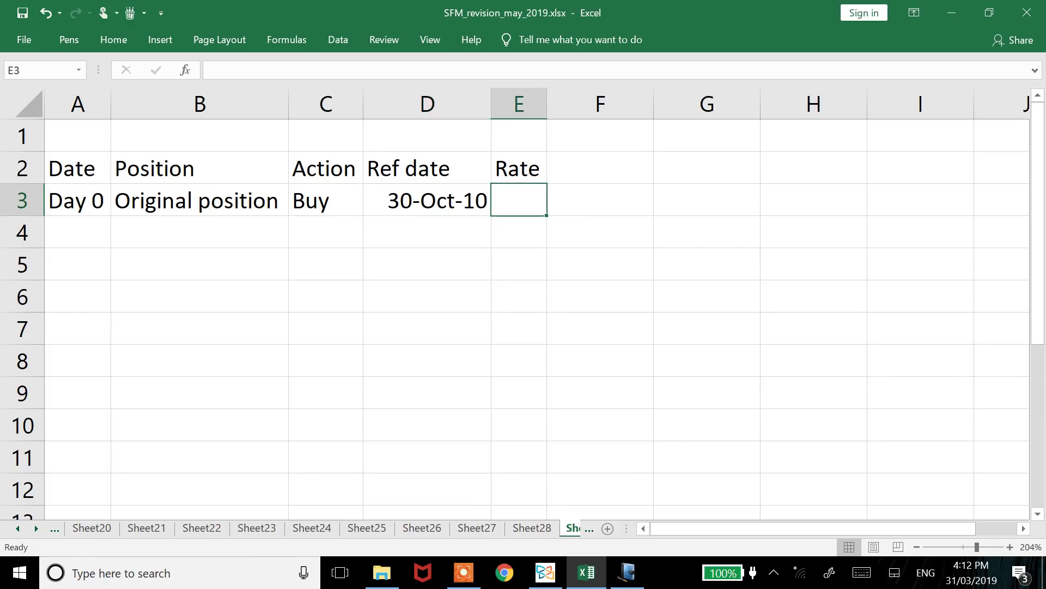
{"action": "key", "text": "alt+Tab"}
{"action": "scroll", "coordinate": [524, 293], "scroll_direction": "down", "scroll_amount": 5}
{"action": "key", "text": "alt+Tab"}
{"action": "type", "text": "-42."}
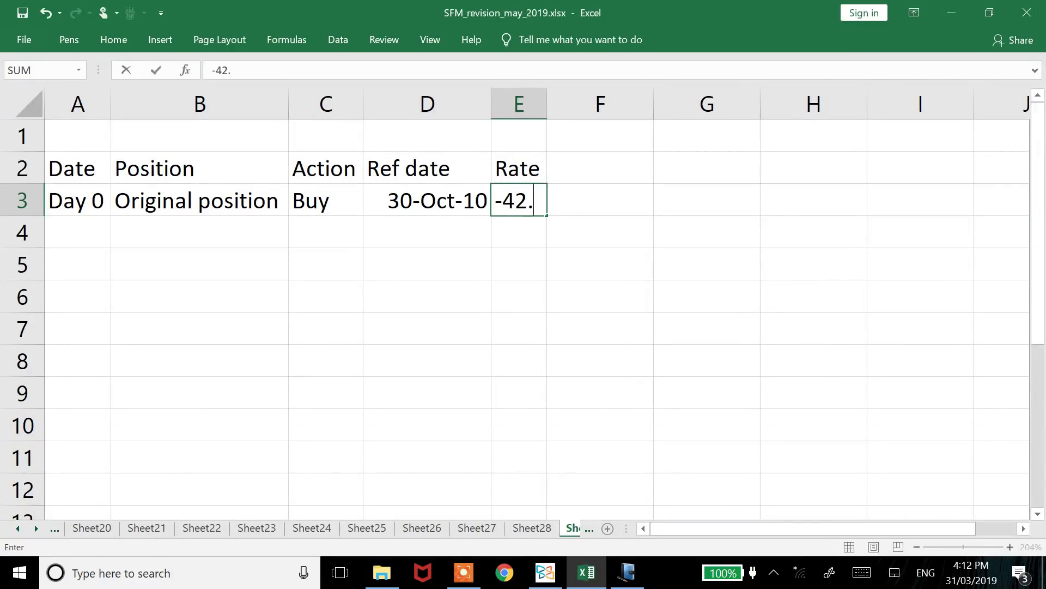
{"action": "type", "text": "32"}
{"action": "key", "text": "Return"}
{"action": "key", "text": "Up"}
{"action": "key", "text": "alt+h"}
{"action": "key", "text": "o"}
{"action": "key", "text": "i"}
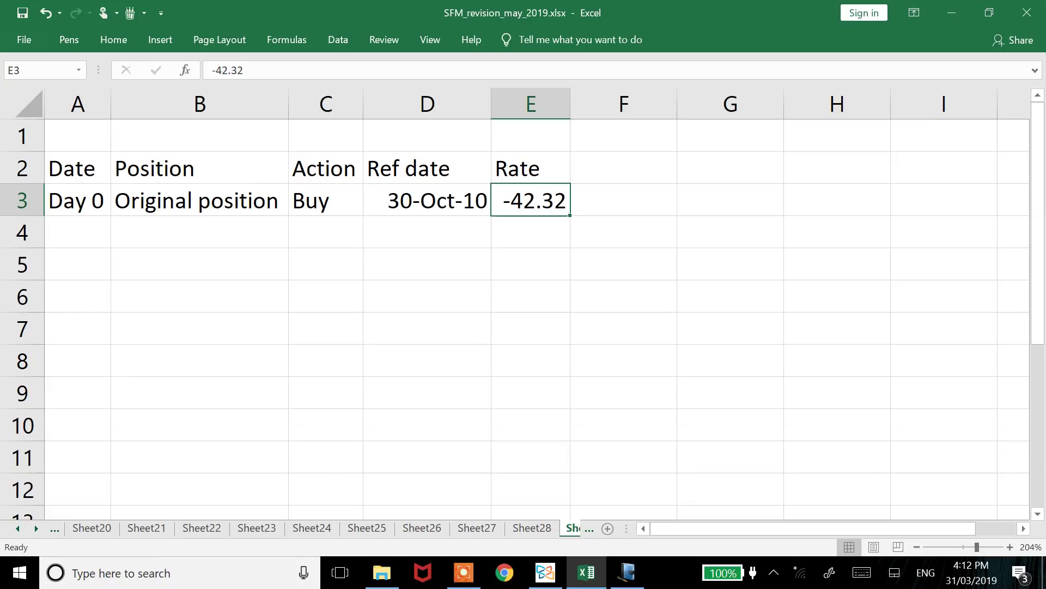
- Check the extension request in Xodo and link the Date in Excel cell A4 to the Ref date with =D3
{"action": "left_click", "coordinate": [77, 200]}
{"action": "left_click", "coordinate": [77, 232]}
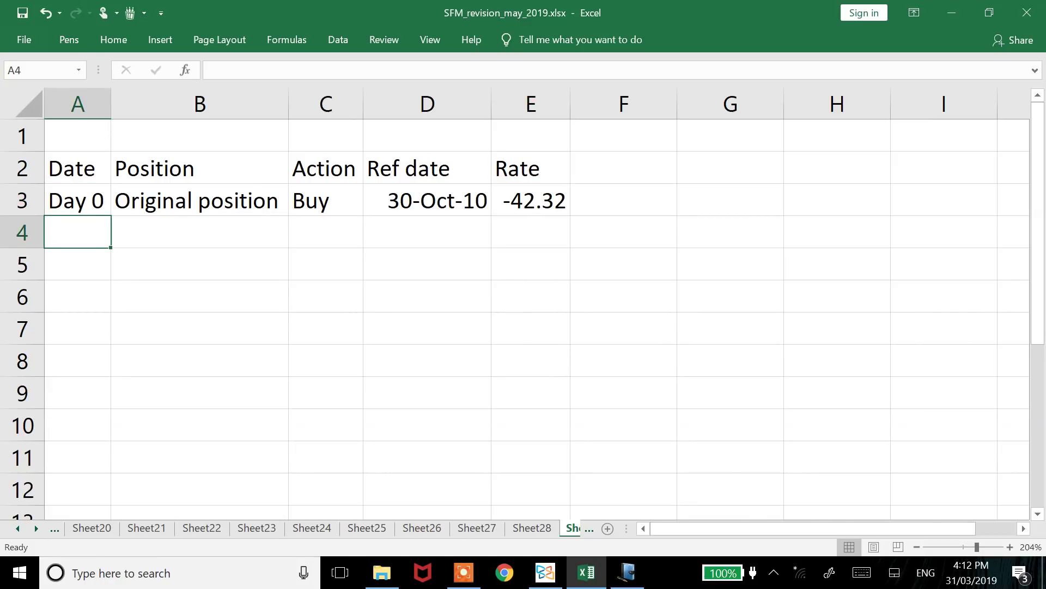
{"action": "key", "text": "alt+Tab"}
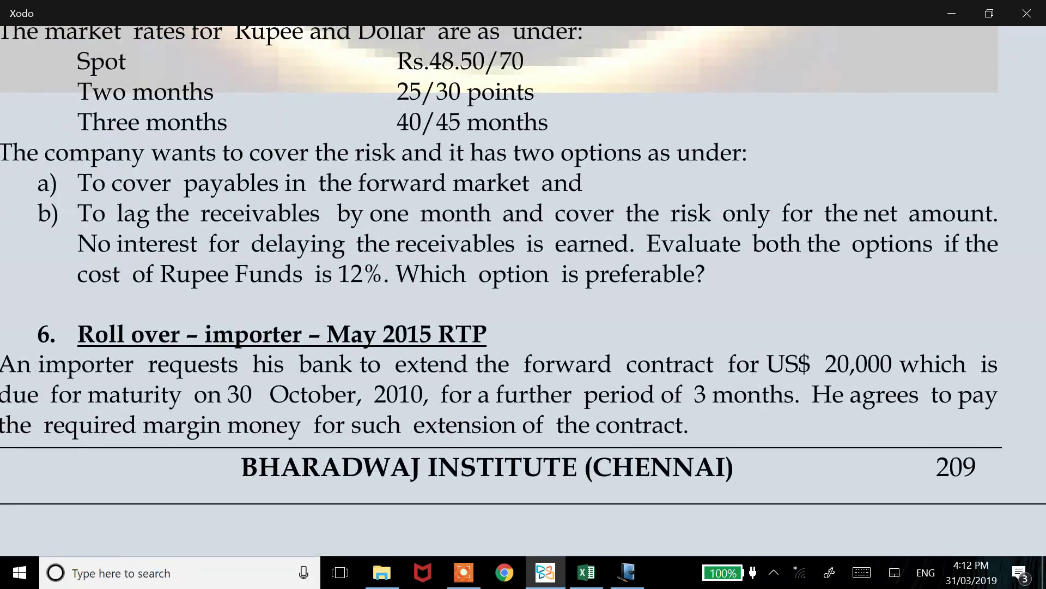
{"action": "key", "text": "Right"}
{"action": "key", "text": "alt+Tab"}
{"action": "type", "text": "="}
{"action": "key", "text": "Right"}
{"action": "key", "text": "Right"}
{"action": "key", "text": "Right"}
{"action": "key", "text": "Up"}
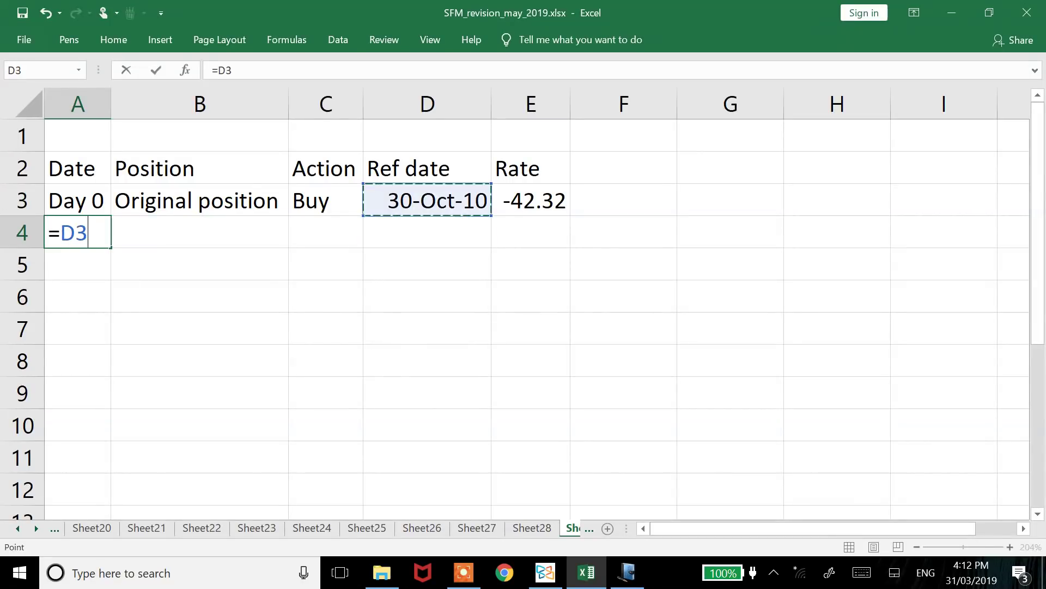
{"action": "key", "text": "Return"}
{"action": "key", "text": "Up"}
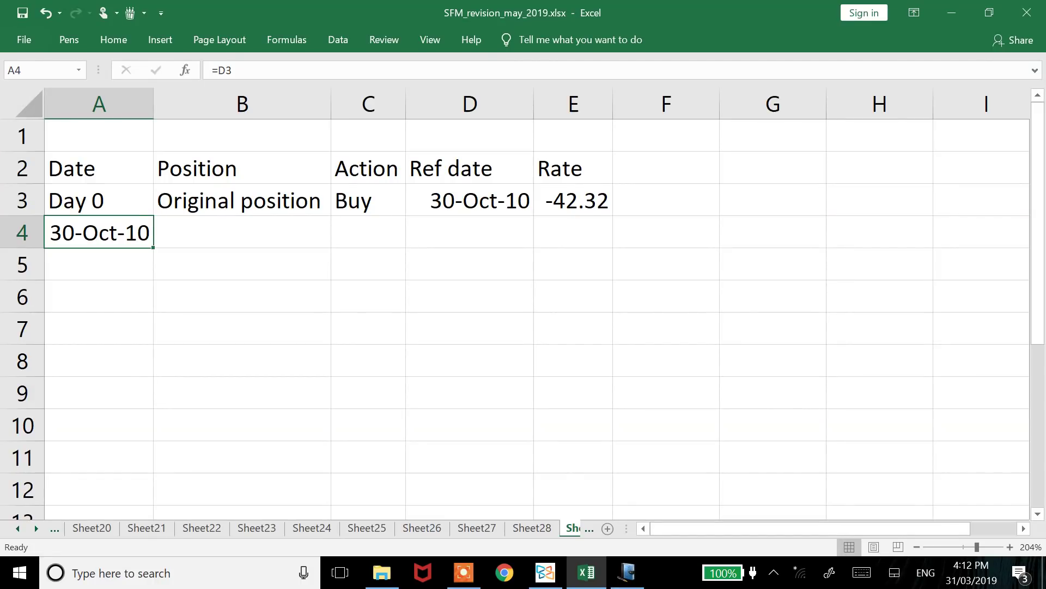
- Enter "Opposite Position" in cell B4 and AutoFit column B to it
{"action": "left_click", "coordinate": [242, 232]}
{"action": "type", "text": "Opposite Positin"}
{"action": "key", "text": "BackSpace"}
{"action": "type", "text": "on"}
{"action": "key", "text": "Return"}
{"action": "left_click", "coordinate": [242, 231]}
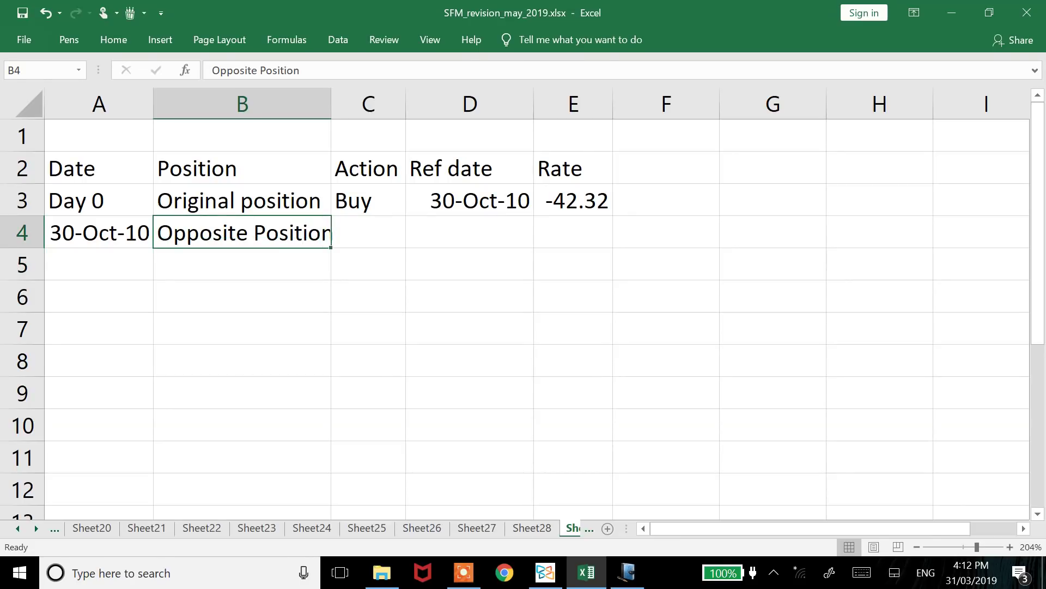
{"action": "key", "text": "alt+h"}
{"action": "key", "text": "o"}
{"action": "key", "text": "i"}
- Enter "Sell" as the Action in cell C4 and fill the Ref date from D3 down into D4
{"action": "key", "text": "Right"}
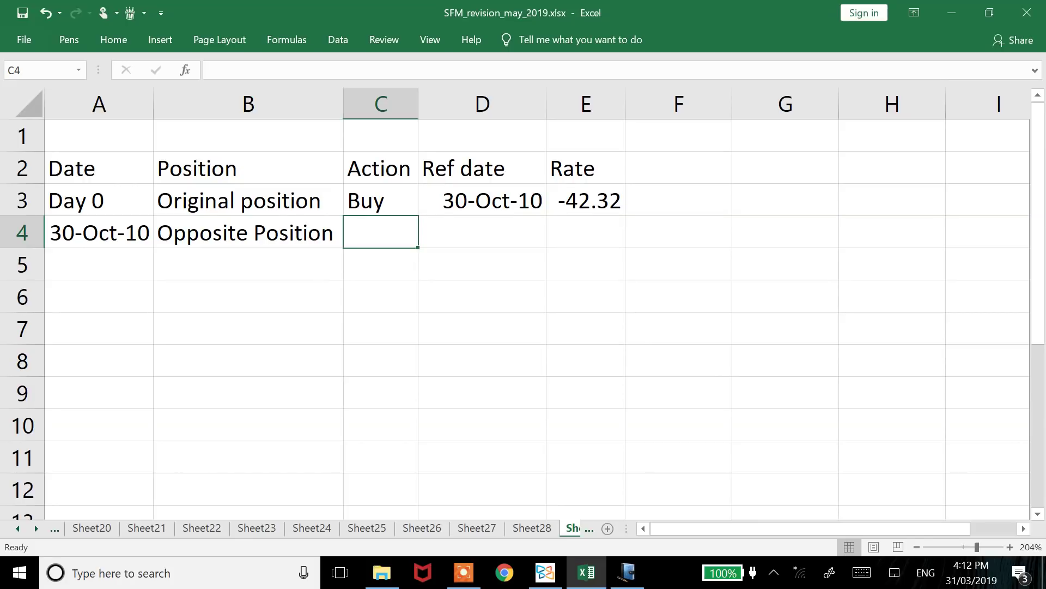
{"action": "type", "text": "Sell"}
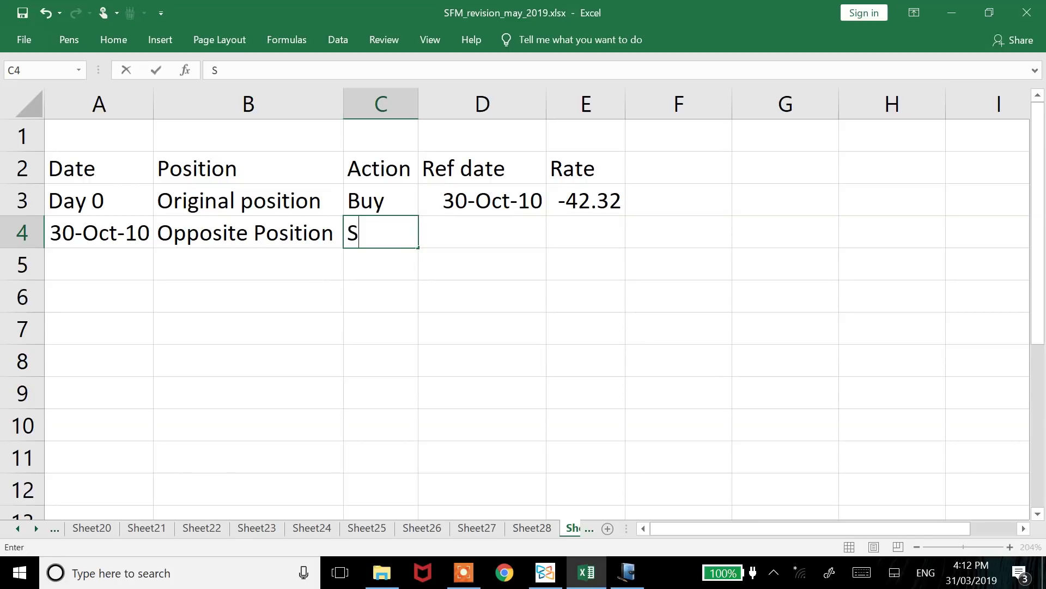
{"action": "key", "text": "Return"}
{"action": "left_click", "coordinate": [482, 264]}
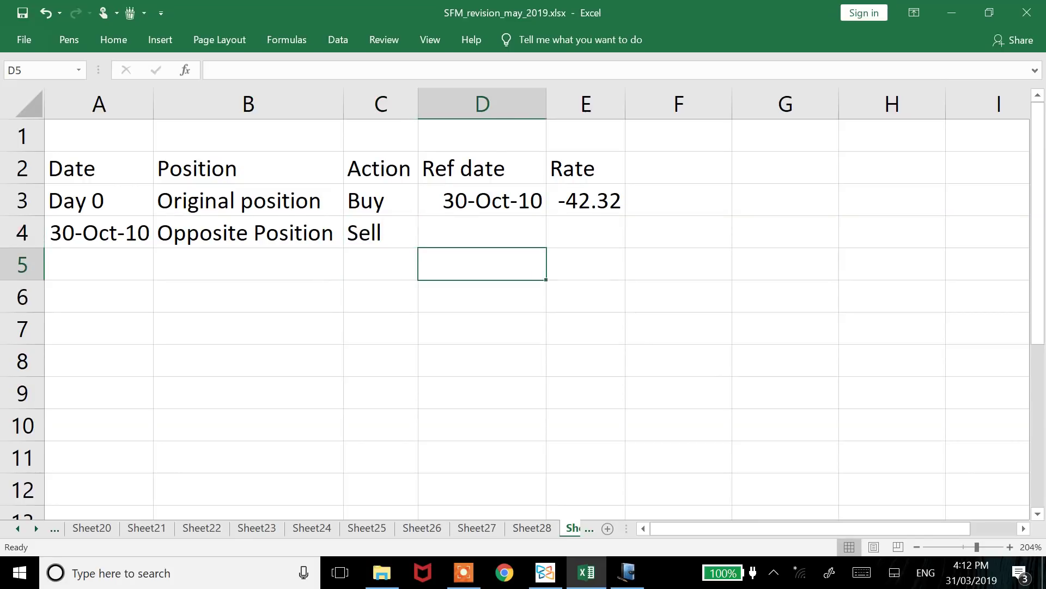
{"action": "left_click", "coordinate": [482, 231]}
{"action": "key", "text": "ctrl+d"}
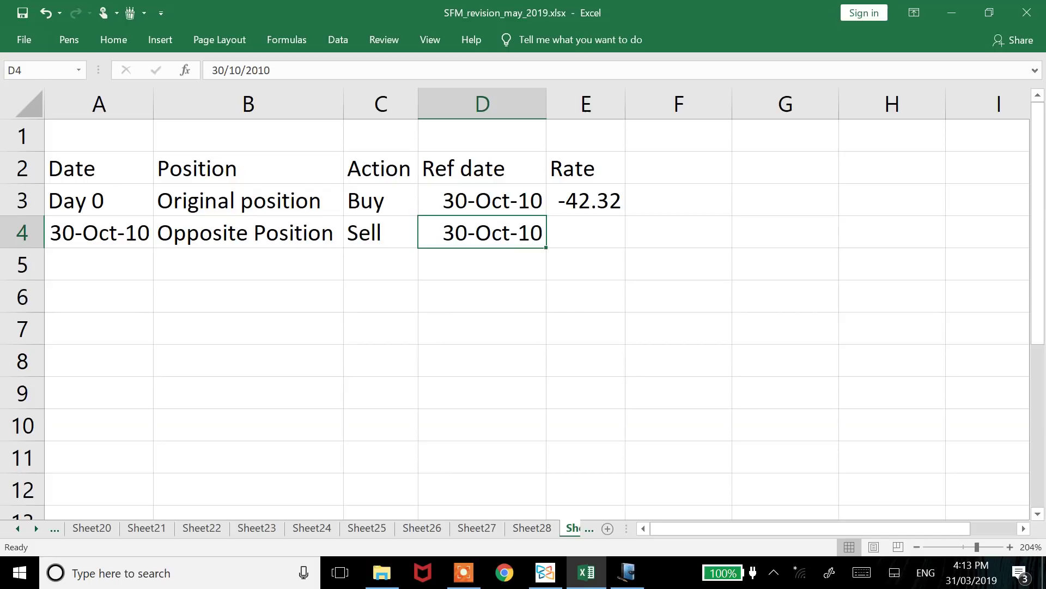
- Switch to Xodo, circle the spot rate 41.5000 and box the margin percentages 0.075% and 0.20% in question 6
{"action": "left_click", "coordinate": [586, 232]}
{"action": "key", "text": "alt+Tab"}
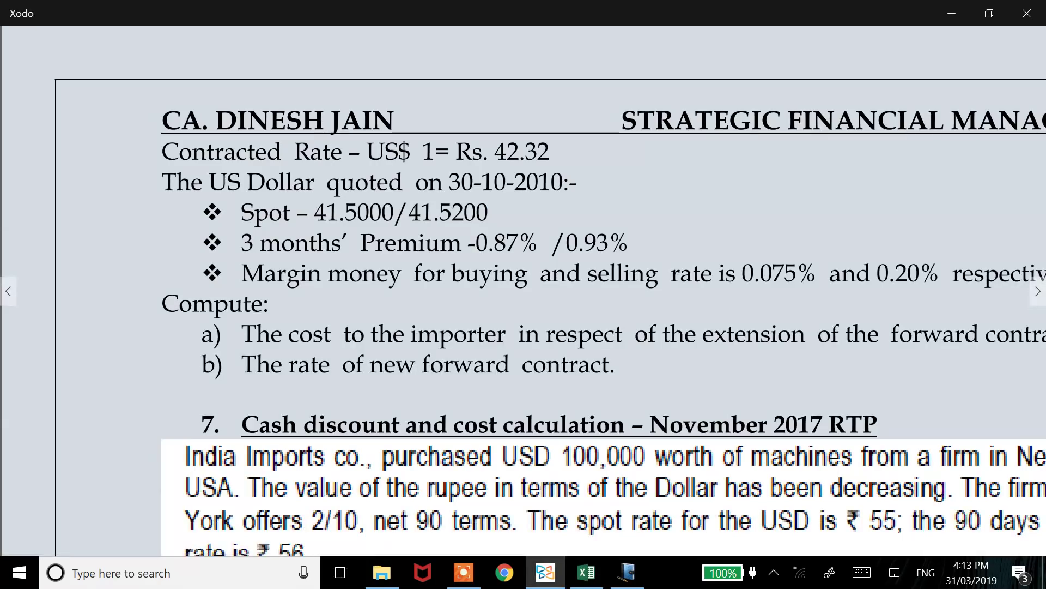
{"action": "left_click_drag", "start_coordinate": [402, 188], "coordinate": [412, 192]}
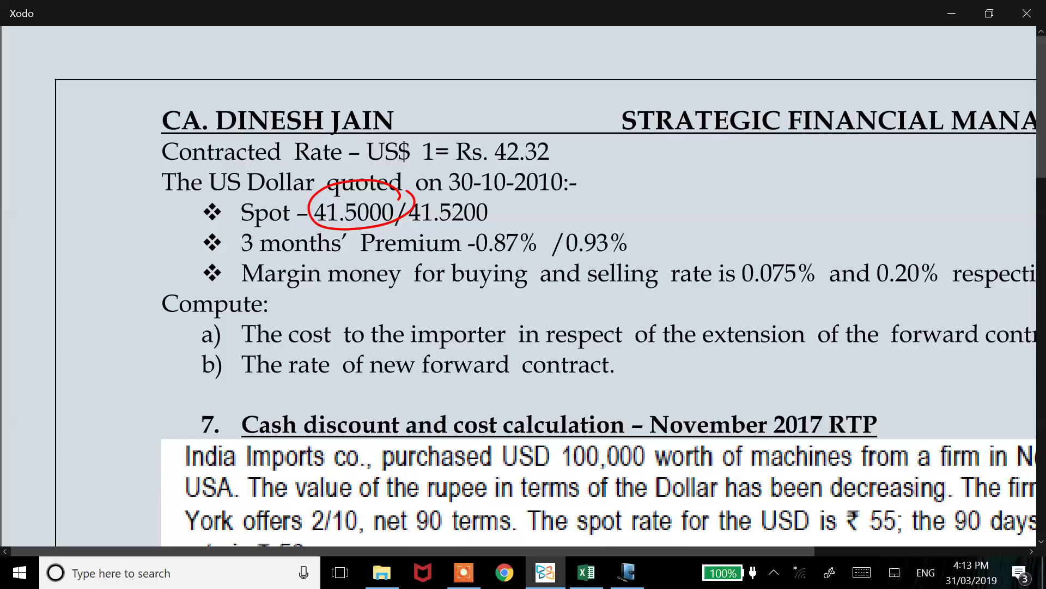
{"action": "scroll", "coordinate": [518, 286], "scroll_direction": "right", "scroll_amount": 3}
{"action": "mouse_move", "coordinate": [665, 253]}
{"action": "left_mouse_down"}
{"action": "mouse_move", "coordinate": [664, 244]}
{"action": "mouse_move", "coordinate": [792, 298]}
{"action": "mouse_move", "coordinate": [827, 240]}
{"action": "mouse_move", "coordinate": [636, 252]}
{"action": "left_mouse_up"}
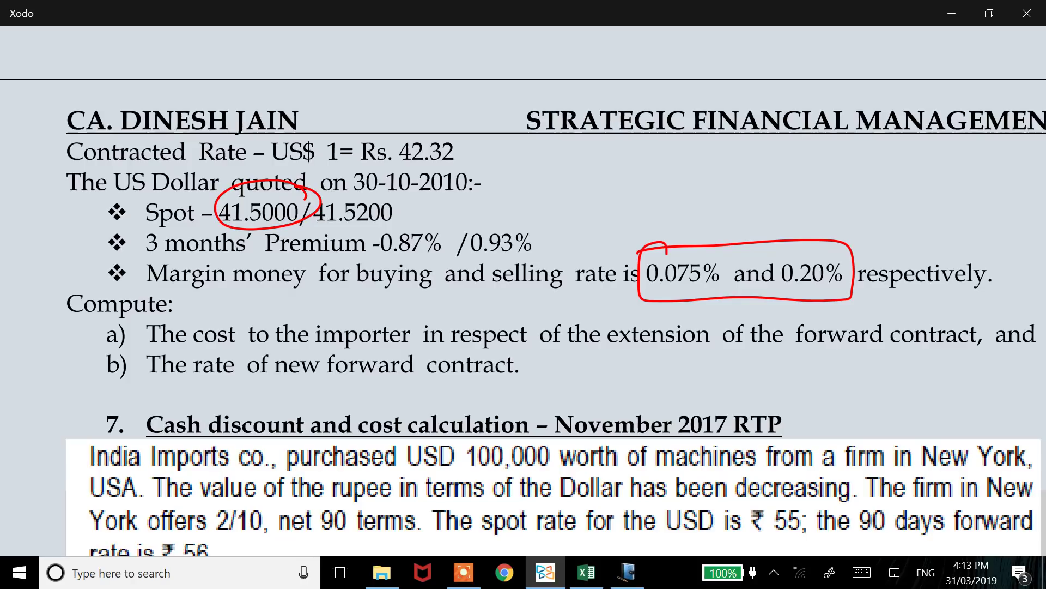
- Mark the 0.075% margin with an arrow and handwritten "BID", striking out the extra "ASK" written beside it
{"action": "mouse_move", "coordinate": [695, 221]}
{"action": "left_mouse_down"}
{"action": "mouse_move", "coordinate": [685, 254]}
{"action": "mouse_move", "coordinate": [699, 252]}
{"action": "left_mouse_up"}
{"action": "mouse_move", "coordinate": [677, 189]}
{"action": "left_mouse_down"}
{"action": "mouse_move", "coordinate": [681, 219]}
{"action": "mouse_move", "coordinate": [694, 214]}
{"action": "left_mouse_up"}
{"action": "left_click", "coordinate": [694, 185]}
{"action": "left_click_drag", "start_coordinate": [703, 181], "coordinate": [704, 208]}
{"action": "mouse_move", "coordinate": [730, 171]}
{"action": "left_mouse_down"}
{"action": "mouse_move", "coordinate": [724, 212]}
{"action": "mouse_move", "coordinate": [738, 171]}
{"action": "mouse_move", "coordinate": [746, 195]}
{"action": "left_mouse_up"}
{"action": "left_click_drag", "start_coordinate": [762, 158], "coordinate": [768, 191]}
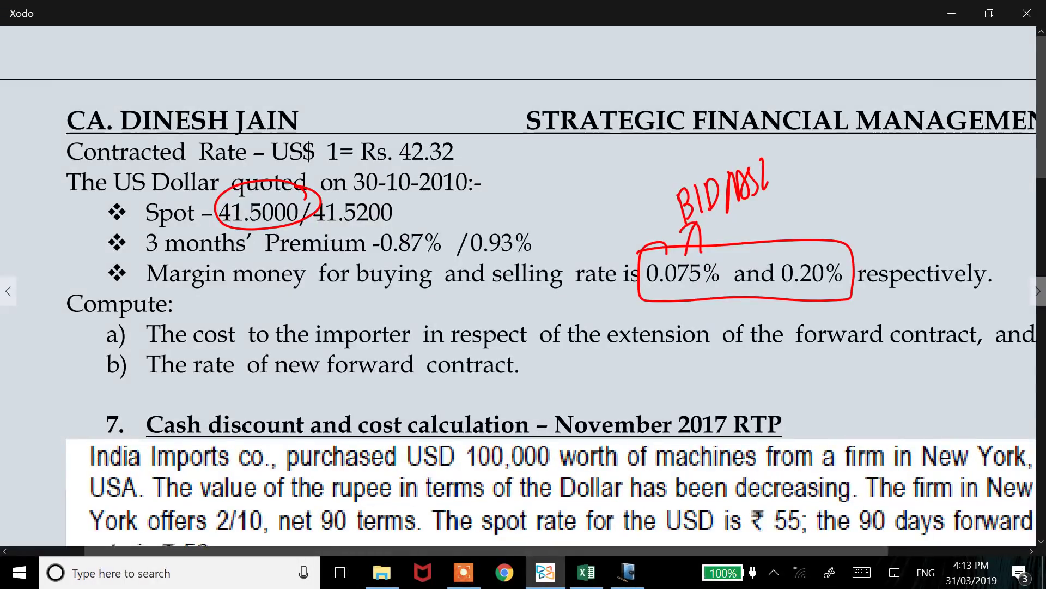
{"action": "left_click_drag", "start_coordinate": [730, 203], "coordinate": [761, 169]}
{"action": "left_click_drag", "start_coordinate": [743, 194], "coordinate": [757, 175]}
- Mark the 0.20% margin with an arrow and handwritten "ASK"
{"action": "mouse_move", "coordinate": [817, 254]}
{"action": "left_mouse_down"}
{"action": "mouse_move", "coordinate": [845, 227]}
{"action": "mouse_move", "coordinate": [844, 251]}
{"action": "left_mouse_up"}
{"action": "mouse_move", "coordinate": [854, 208]}
{"action": "left_mouse_down"}
{"action": "mouse_move", "coordinate": [857, 233]}
{"action": "mouse_move", "coordinate": [868, 229]}
{"action": "left_mouse_up"}
{"action": "mouse_move", "coordinate": [879, 198]}
{"action": "left_mouse_down"}
{"action": "mouse_move", "coordinate": [867, 227]}
{"action": "mouse_move", "coordinate": [878, 224]}
{"action": "left_mouse_up"}
{"action": "left_click_drag", "start_coordinate": [903, 188], "coordinate": [902, 208]}
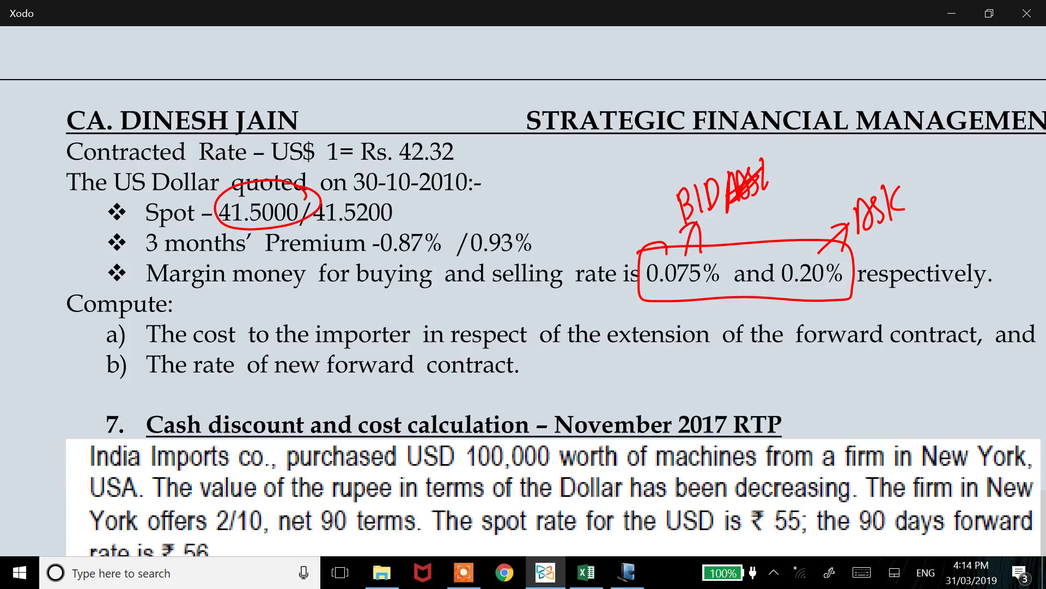
- Switch to Excel, enter =41.50-0.075%*41.50 as the opposite position's Rate in cell E4 and check it against the rates in Xodo
{"action": "key", "text": "alt+Tab"}
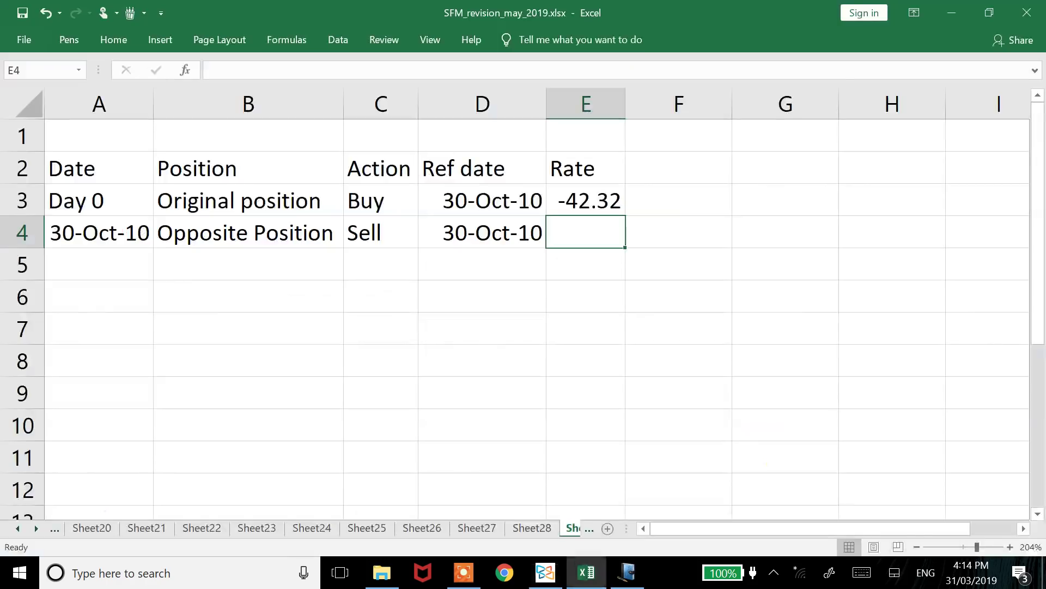
{"action": "type", "text": "=4"}
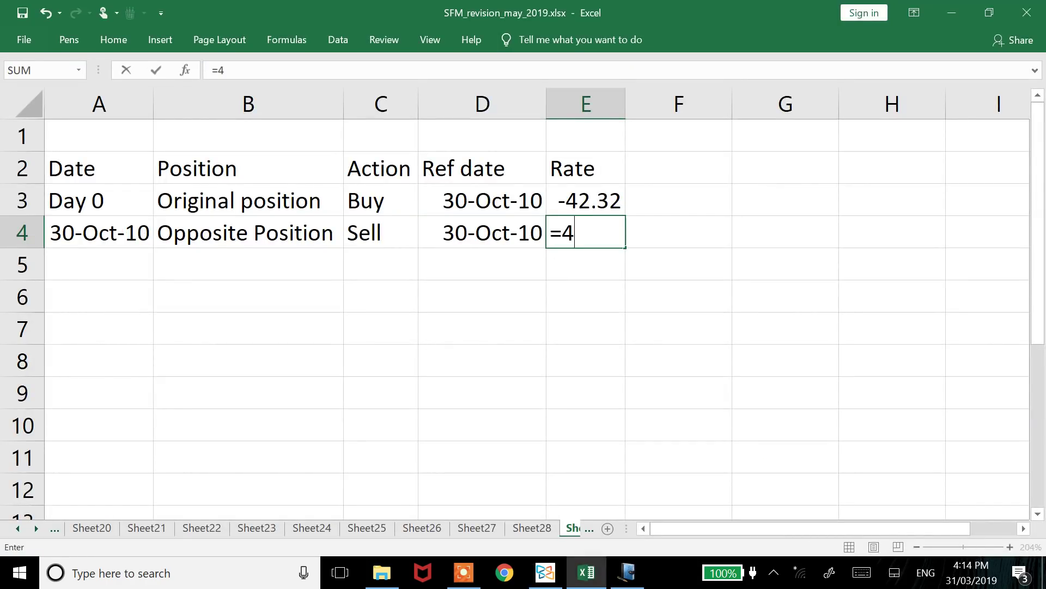
{"action": "type", "text": "1.50-"}
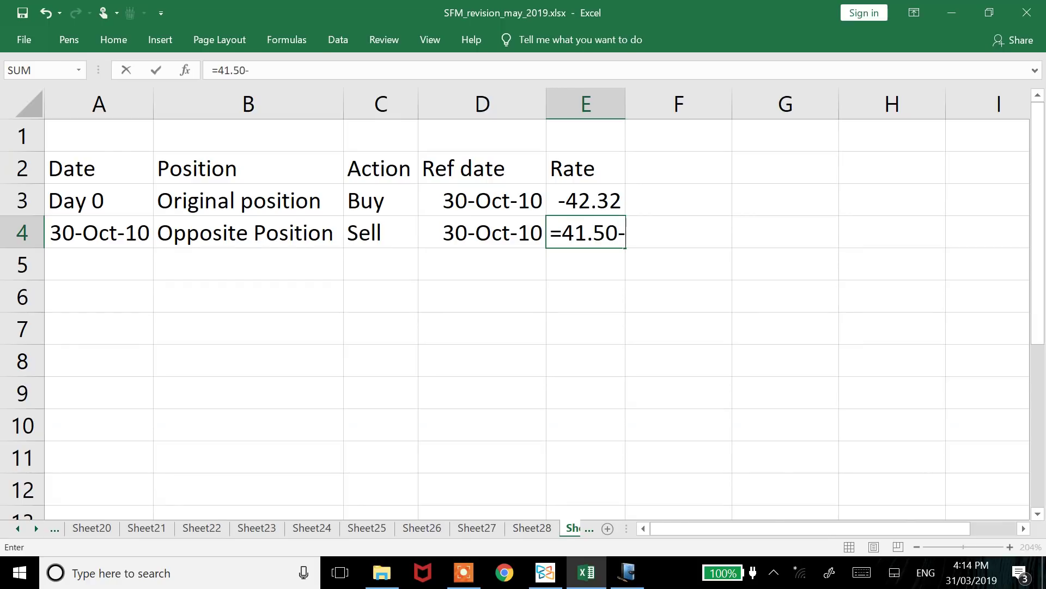
{"action": "key", "text": "alt+Tab"}
{"action": "key", "text": "alt+Tab"}
{"action": "type", "text": "0.075%*41.50"}
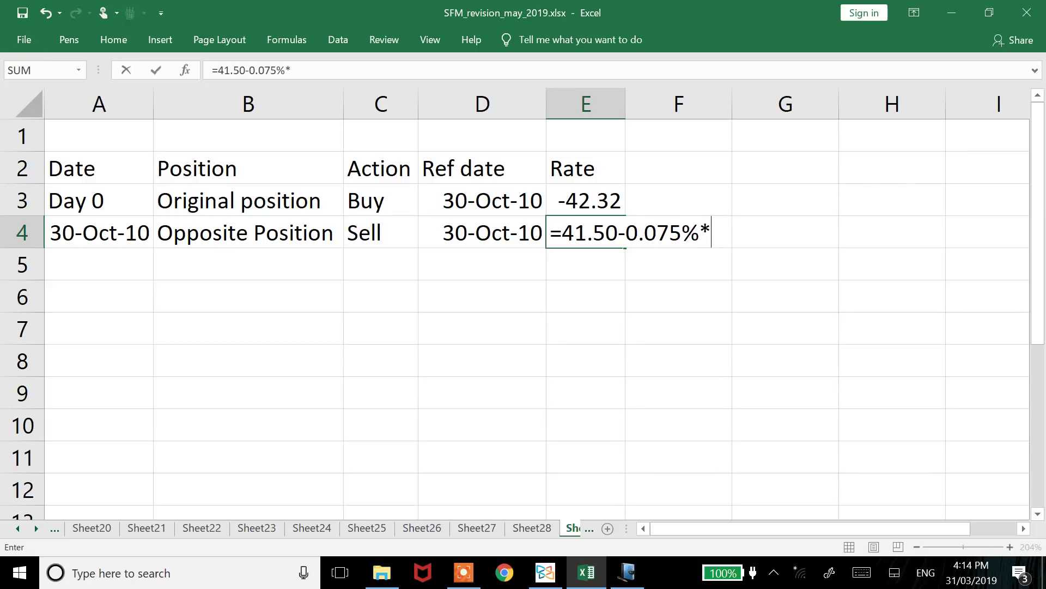
{"action": "key", "text": "Return"}
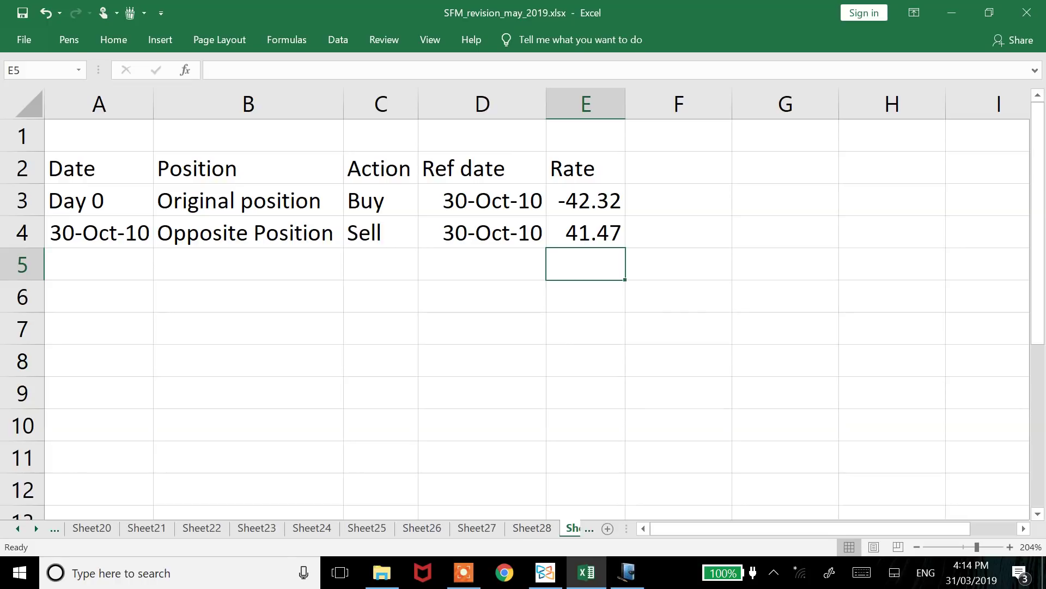
{"action": "left_click", "coordinate": [586, 231]}
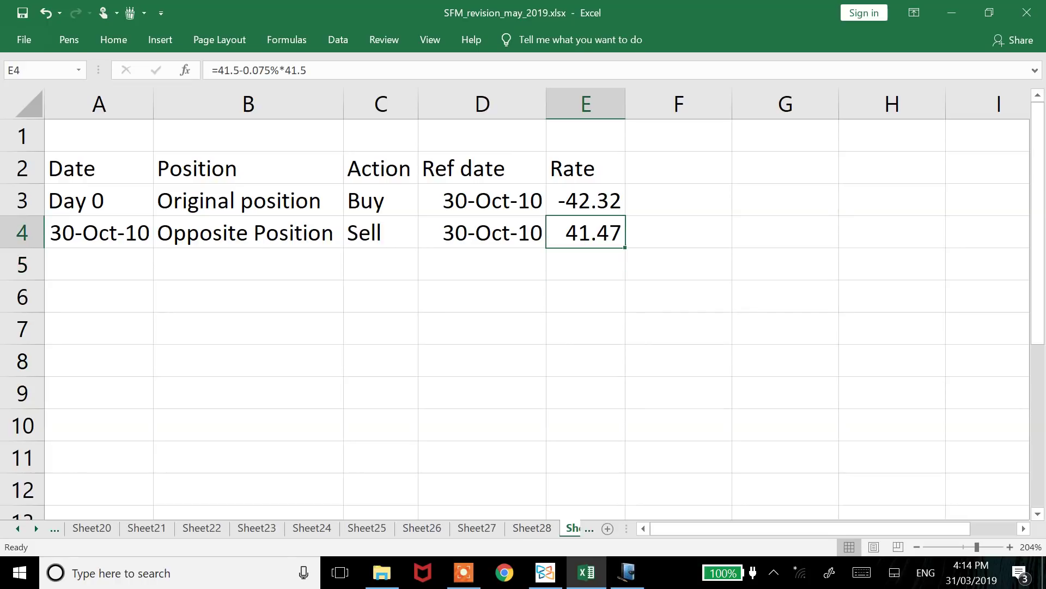
{"action": "key", "text": "alt+Tab"}
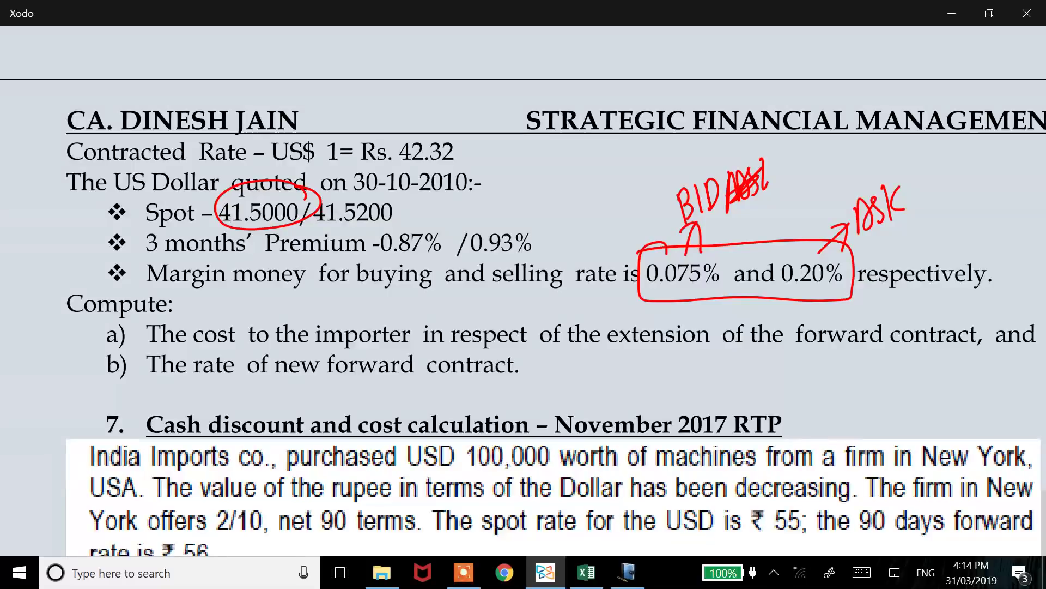
{"action": "key", "text": "alt+Tab"}
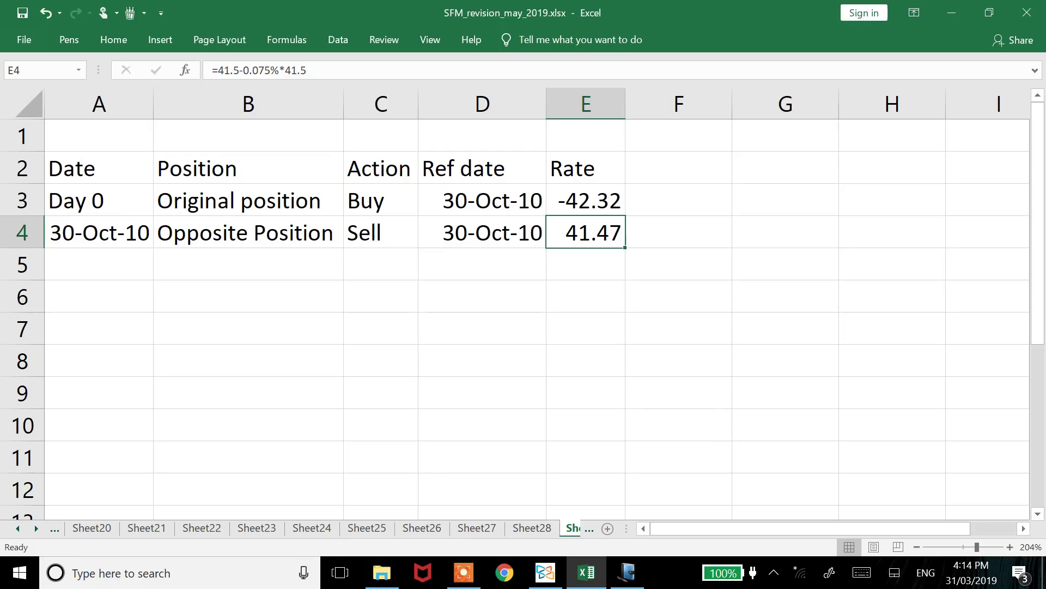
- Enter the label "Loss on cancellation" in cell B5
{"action": "left_click", "coordinate": [586, 264]}
{"action": "left_click", "coordinate": [482, 263]}
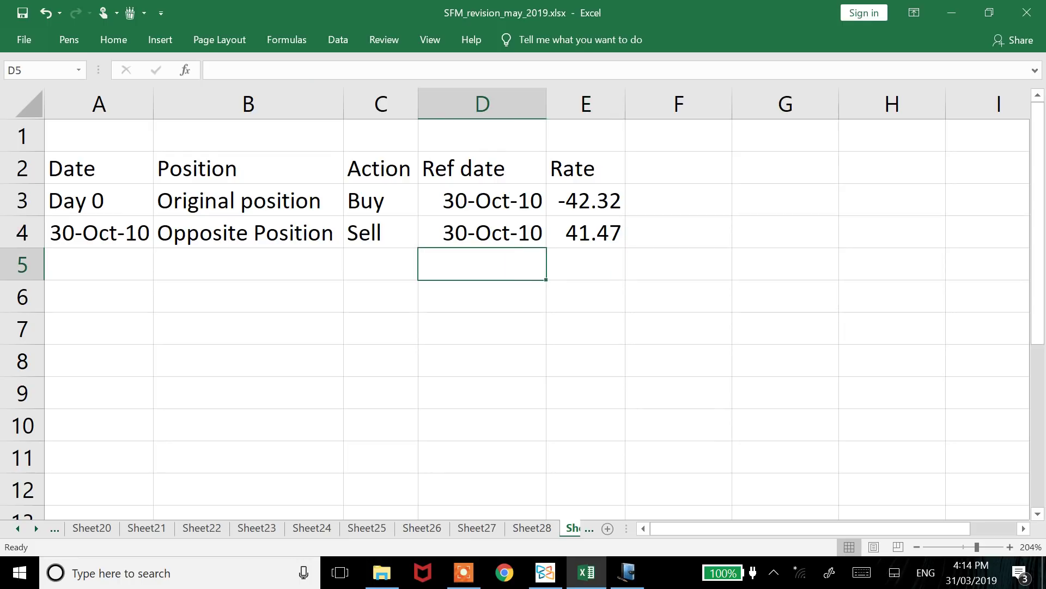
{"action": "left_click", "coordinate": [381, 264]}
{"action": "left_click", "coordinate": [248, 264]}
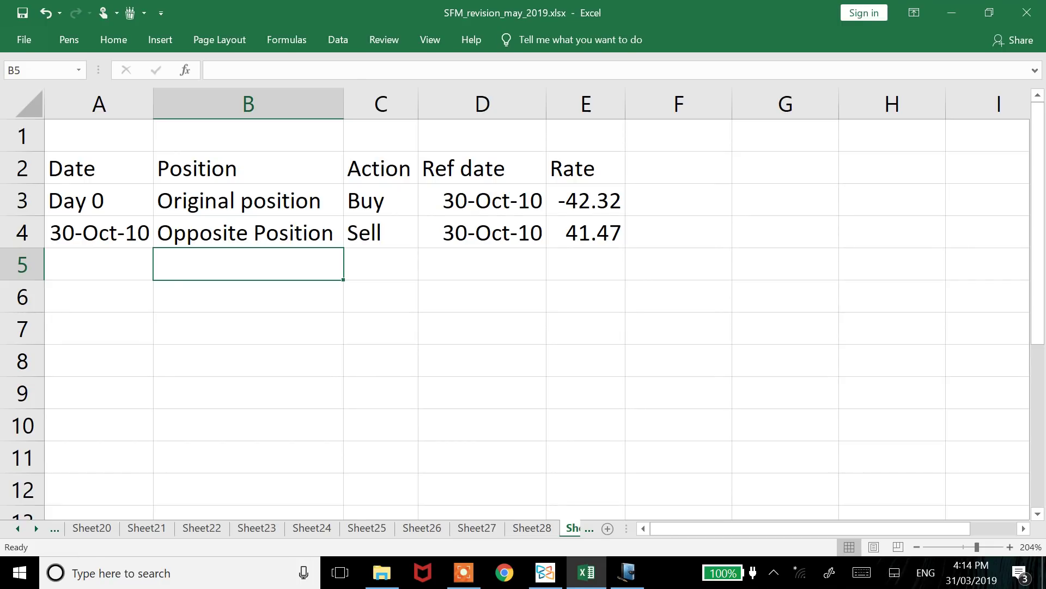
{"action": "type", "text": "Lo"}
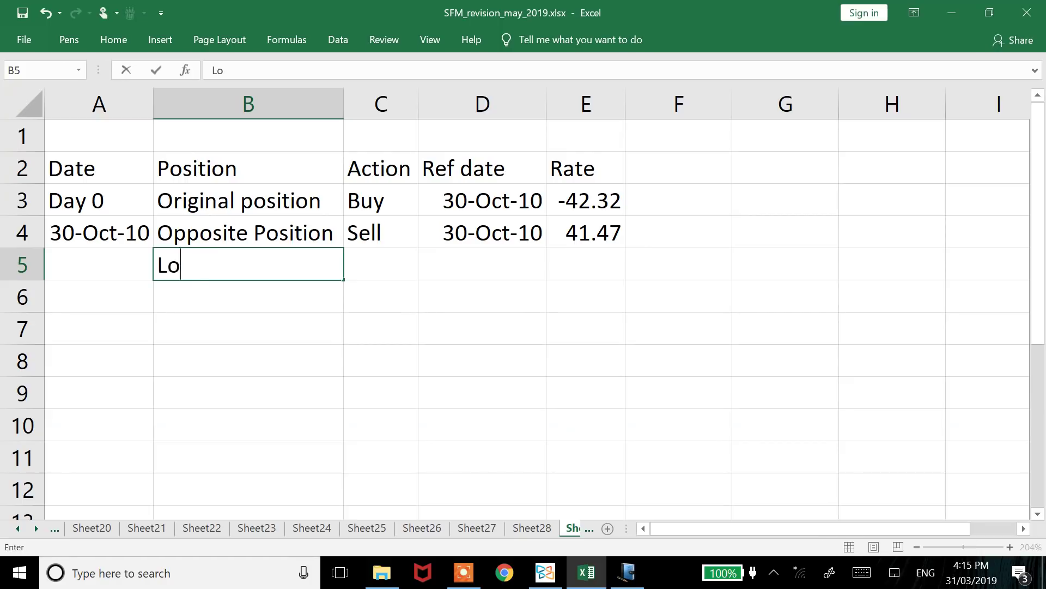
{"action": "type", "text": "ss o"}
{"action": "type", "text": "ncellation"}
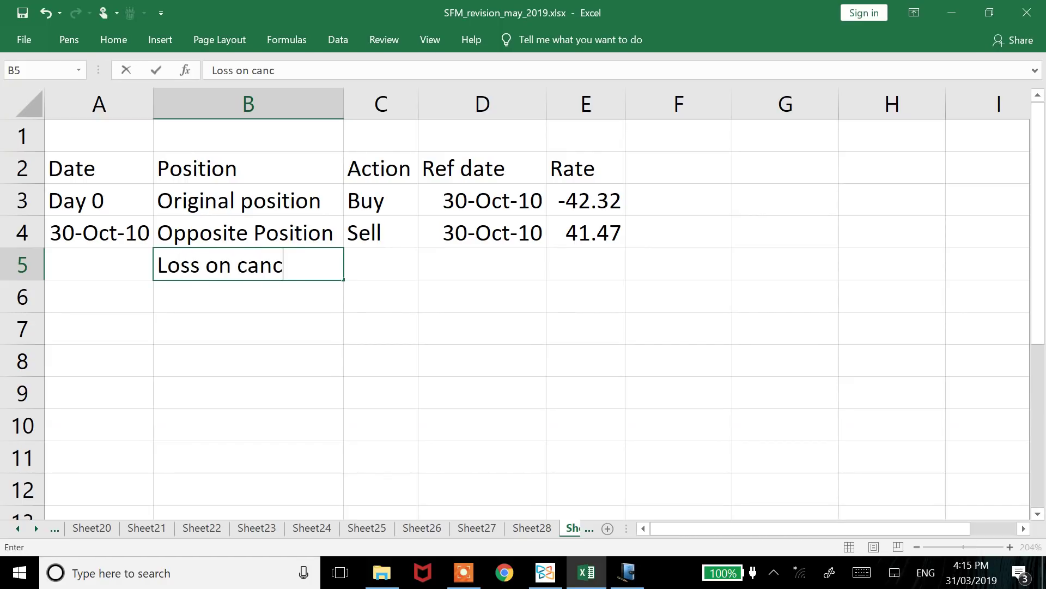
{"action": "key", "text": "Return"}
{"action": "key", "text": "Right"}
{"action": "key", "text": "Right"}
{"action": "key", "text": "Right"}
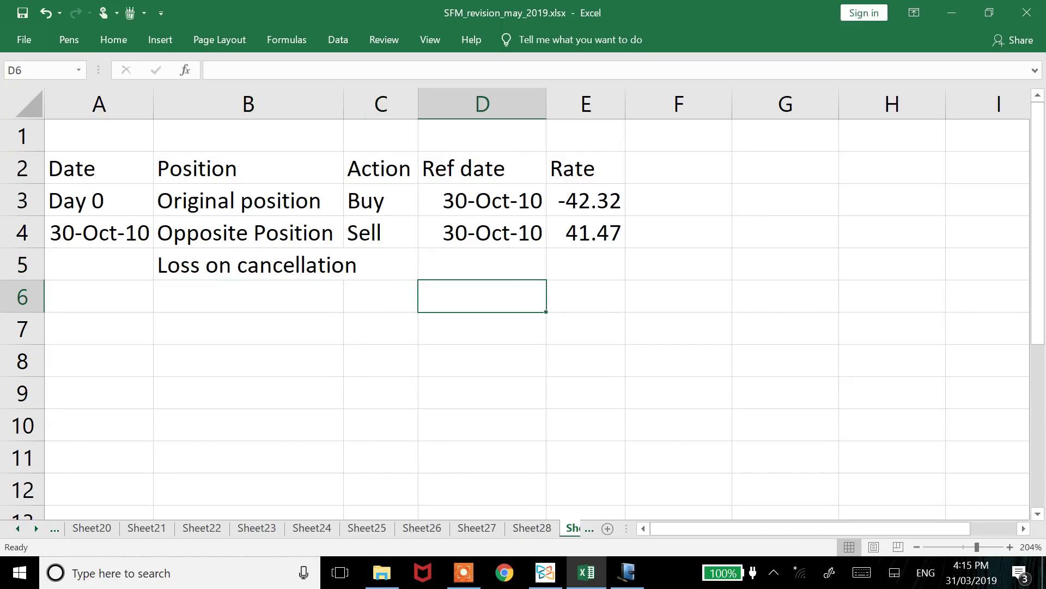
- Compute the loss on cancellation in cell E5 with =SUM(E3:E4)
{"action": "key", "text": "Up"}
{"action": "type", "text": "=sum("}
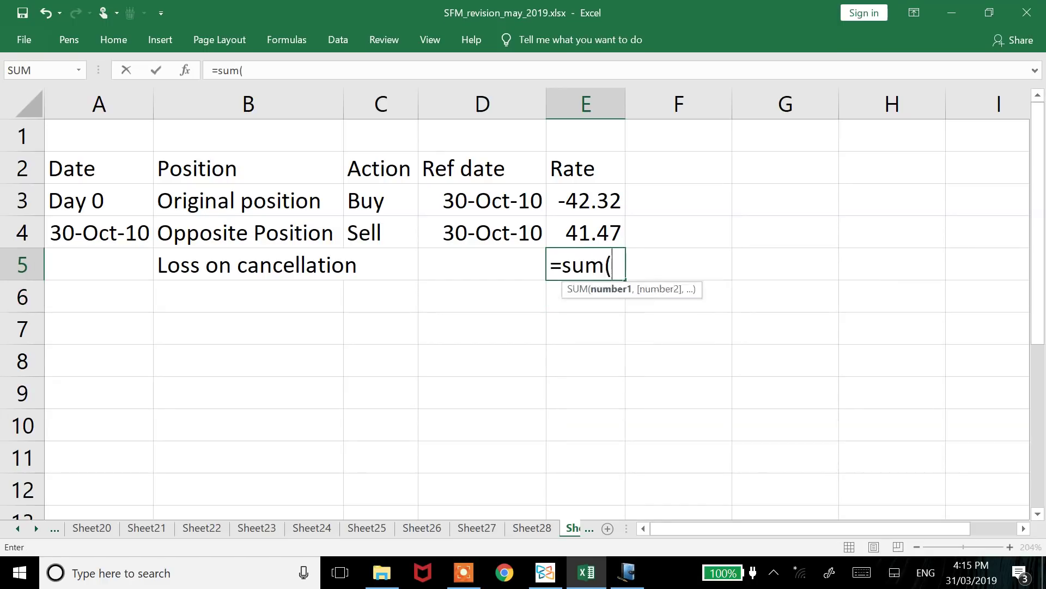
{"action": "key", "text": "Up"}
{"action": "key", "text": "shift+Up"}
{"action": "type", "text": ")"}
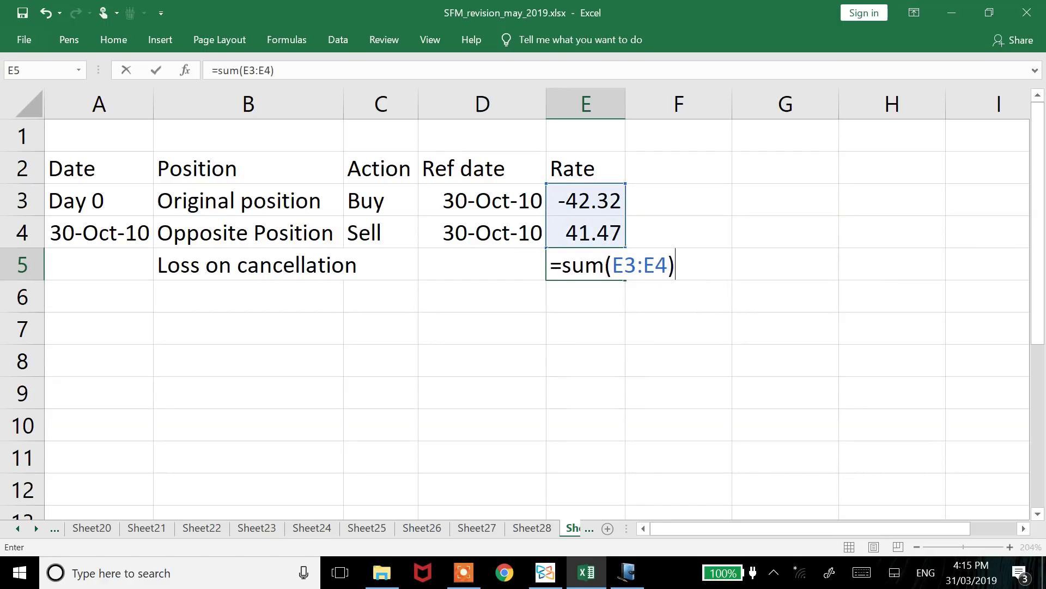
{"action": "key", "text": "Return"}
{"action": "key", "text": "Up"}
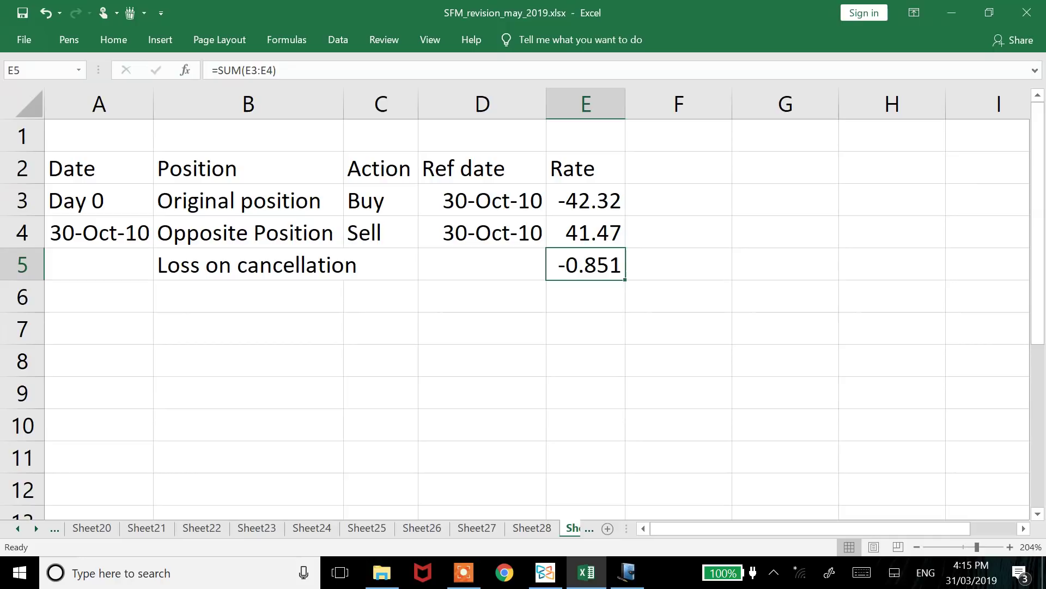
- Fill the date in cell A6 by linking it to the opposite position's date with =A4
{"action": "left_click", "coordinate": [248, 264]}
{"action": "left_click", "coordinate": [99, 233]}
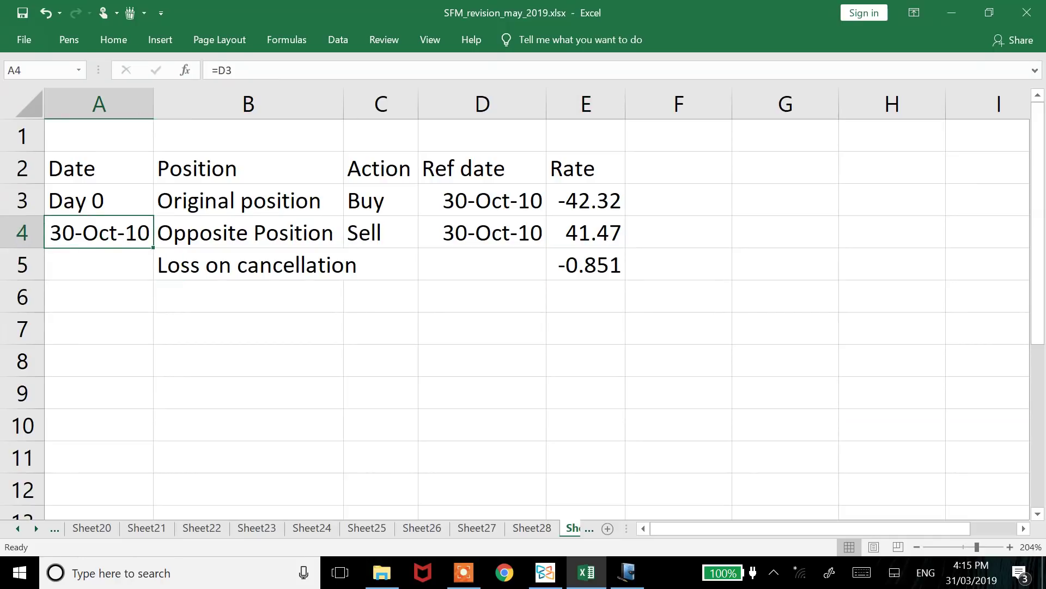
{"action": "key", "text": "ctrl+c"}
{"action": "left_click", "coordinate": [98, 265]}
{"action": "left_click", "coordinate": [98, 297]}
{"action": "key", "text": "Return"}
{"action": "left_click", "coordinate": [248, 296]}
{"action": "left_click", "coordinate": [99, 297]}
{"action": "type", "text": "="}
{"action": "left_click", "coordinate": [98, 232]}
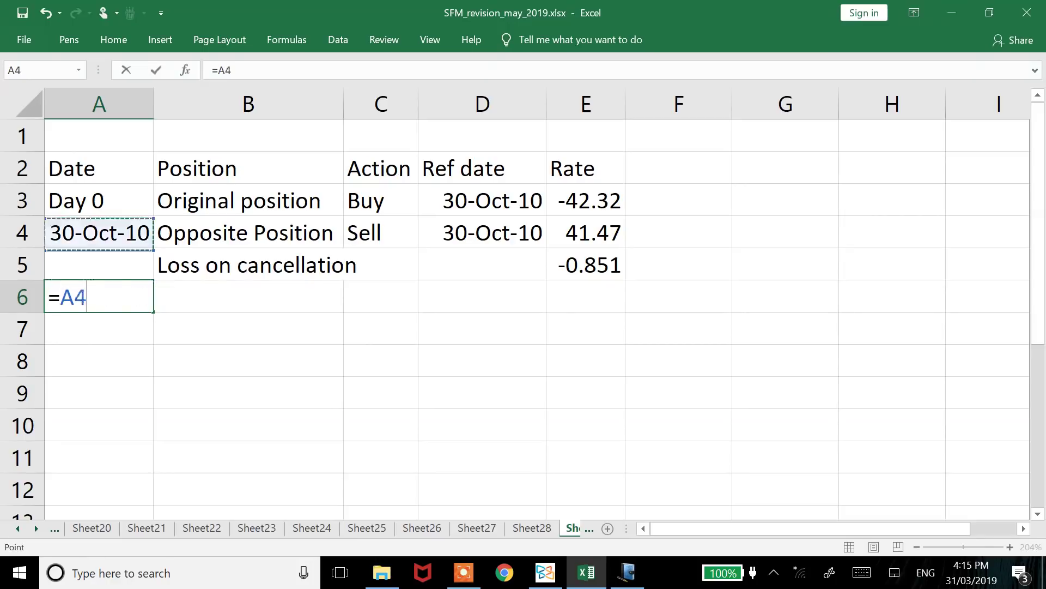
{"action": "key", "text": "Return"}
- Enter "New Position" in cell B6 and its action "Buy" in cell C6
{"action": "left_click", "coordinate": [248, 297]}
{"action": "type", "text": "New Position"}
{"action": "key", "text": "Return"}
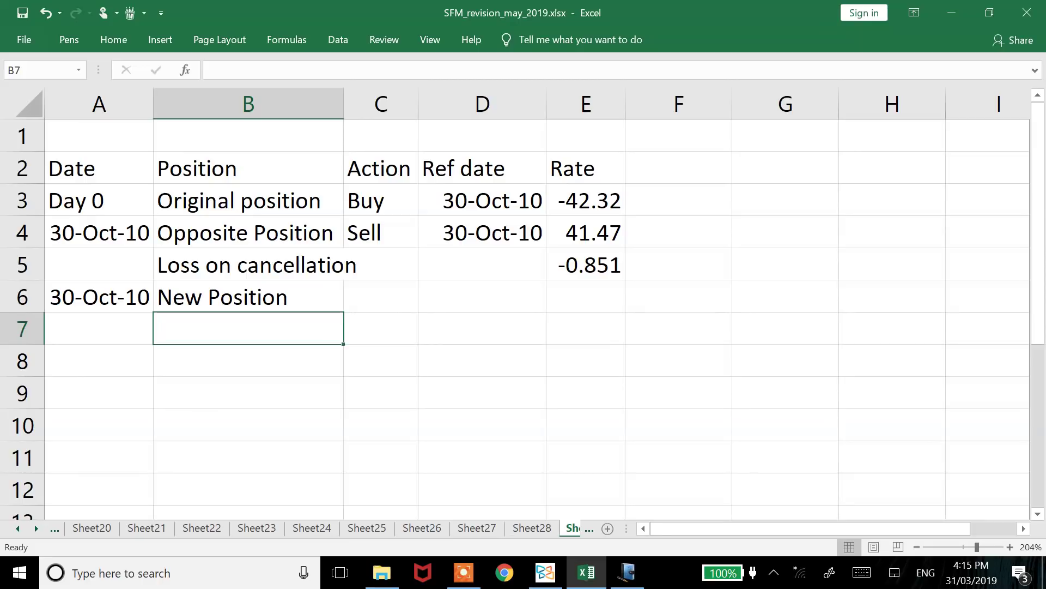
{"action": "key", "text": "Right"}
{"action": "key", "text": "Up"}
{"action": "type", "text": "Buy"}
{"action": "key", "text": "Return"}
- Enter 31/01/2011 as the new position's Ref date in cell D6 and format it in day-month-year style like 31-Jan-11
{"action": "key", "text": "Right"}
{"action": "key", "text": "Up"}
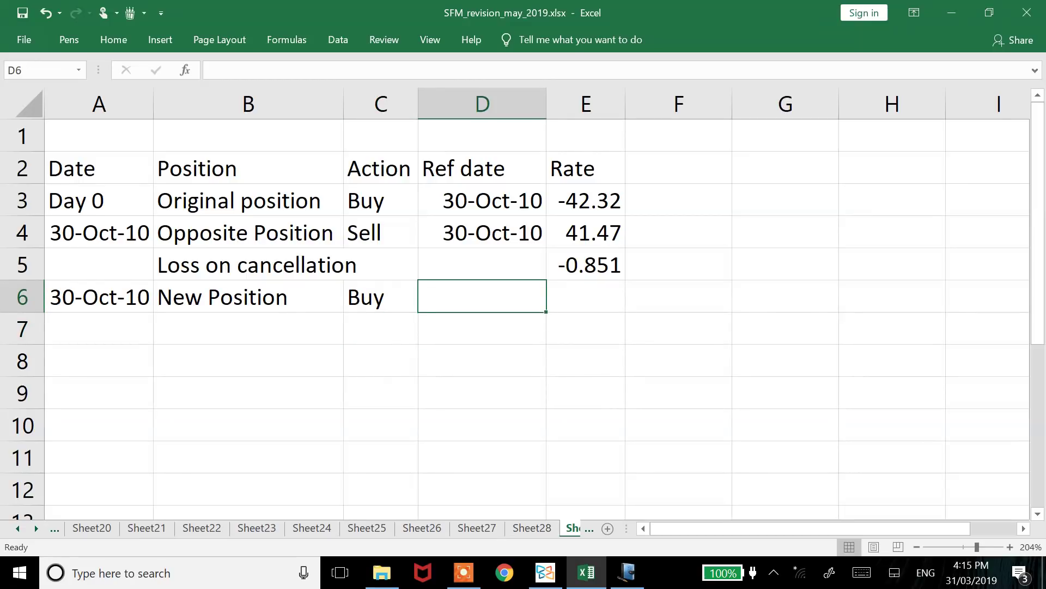
{"action": "type", "text": "31/01/2011"}
{"action": "key", "text": "Return"}
{"action": "key", "text": "Up"}
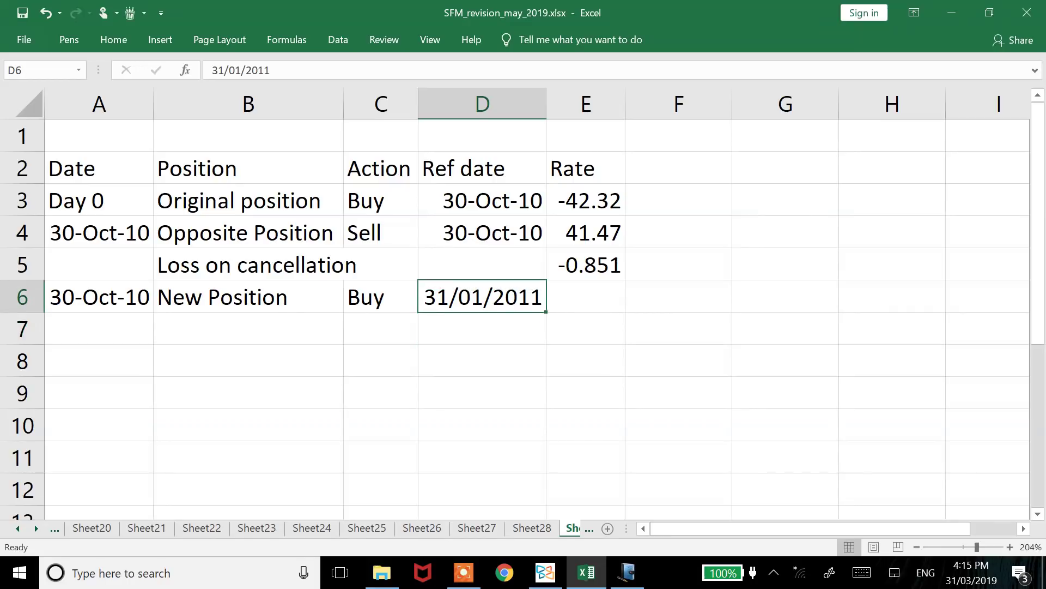
{"action": "key", "text": "ctrl+shift+3"}
- Check the quoted rates and margins in Xodo, then return to Excel and enter -41.99 as the new position's Rate in cell E6
{"action": "key", "text": "Right"}
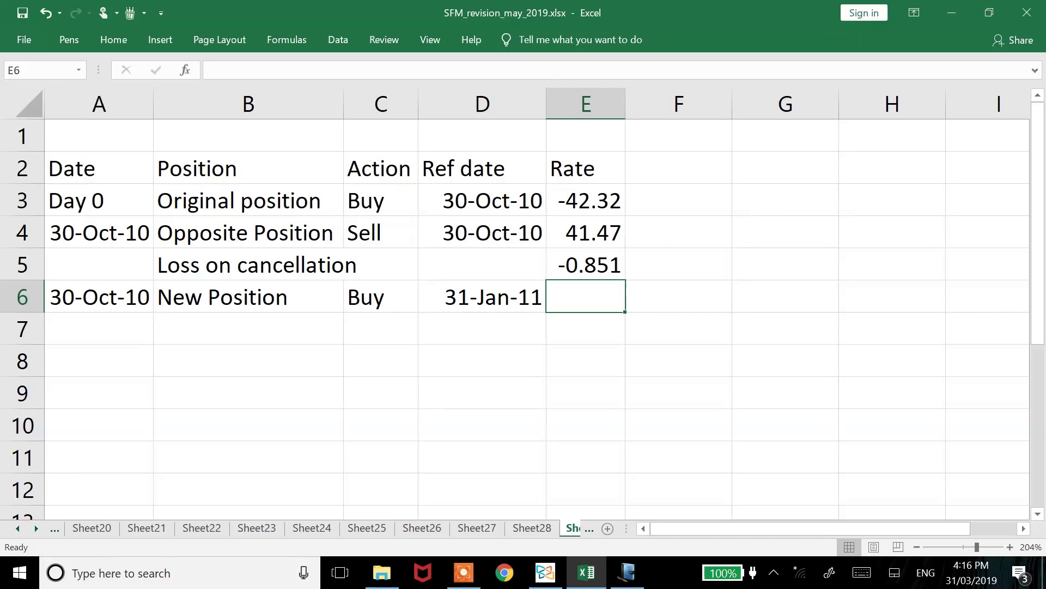
{"action": "key", "text": "alt+Tab"}
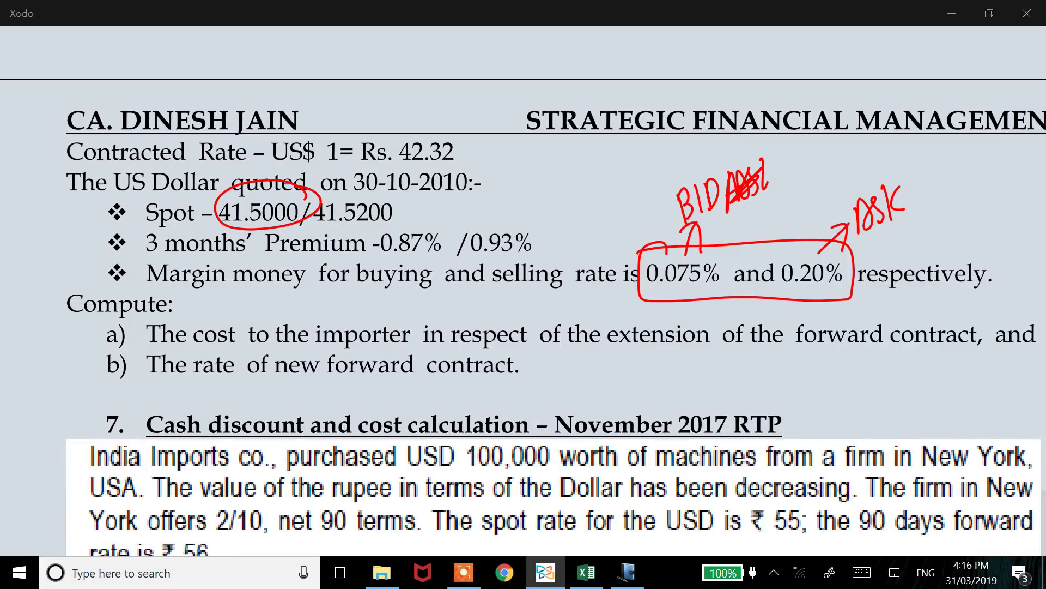
{"action": "key", "text": "alt+Tab"}
{"action": "type", "text": "41."}
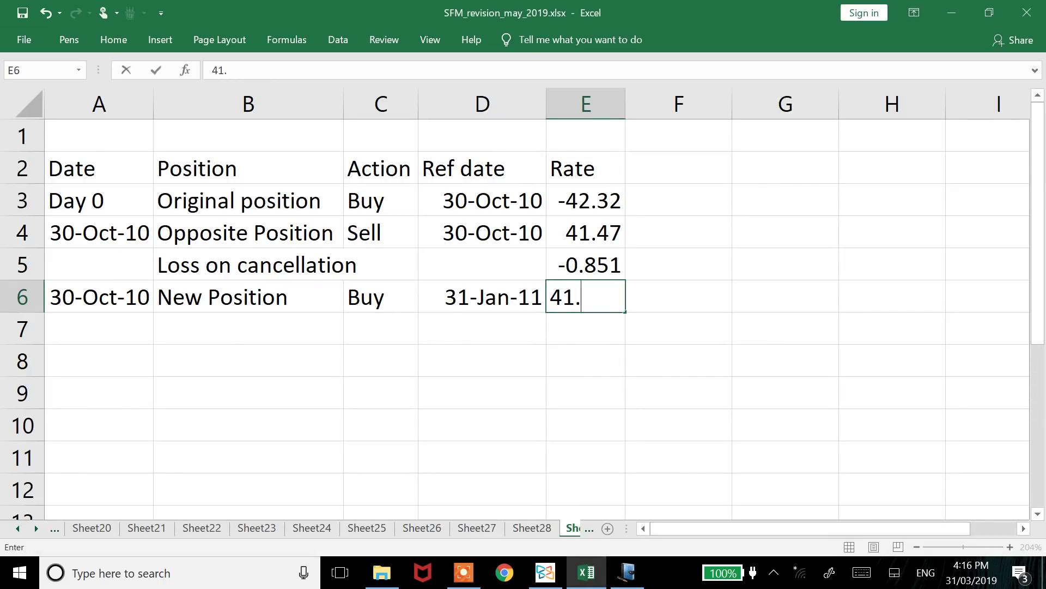
{"action": "key", "text": "Escape"}
{"action": "type", "text": "-41.99"}
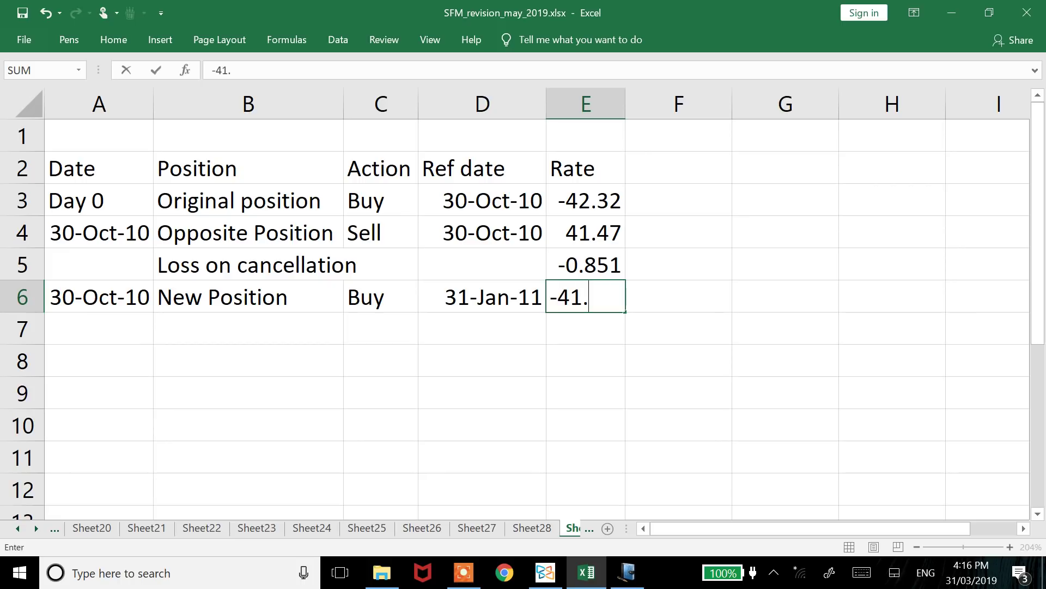
{"action": "key", "text": "Return"}
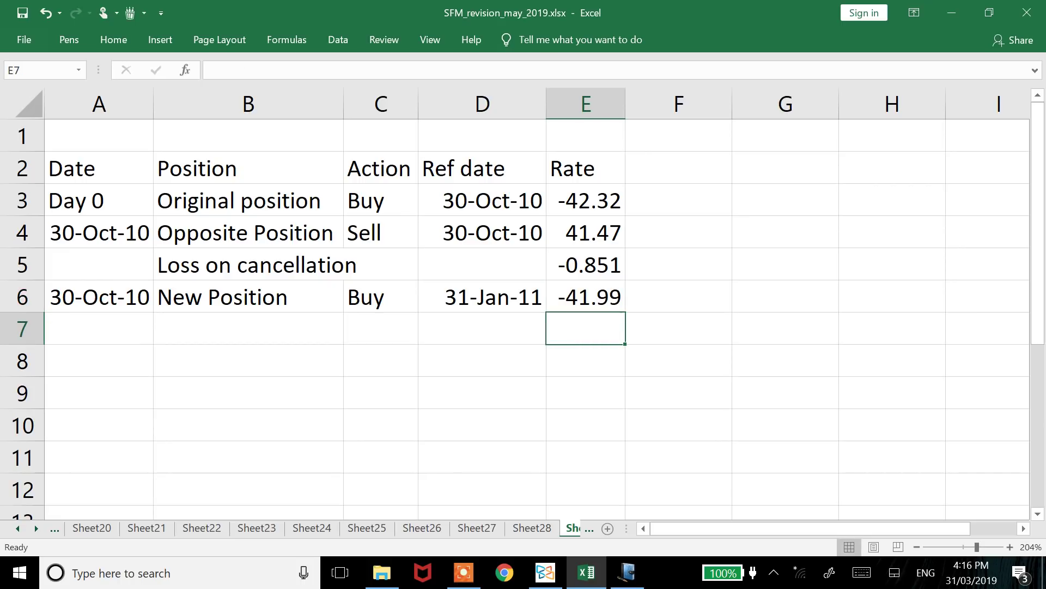
- Enter the label "Effective rate" in cell B7
{"action": "key", "text": "Left"}
{"action": "key", "text": "Left"}
{"action": "key", "text": "Left"}
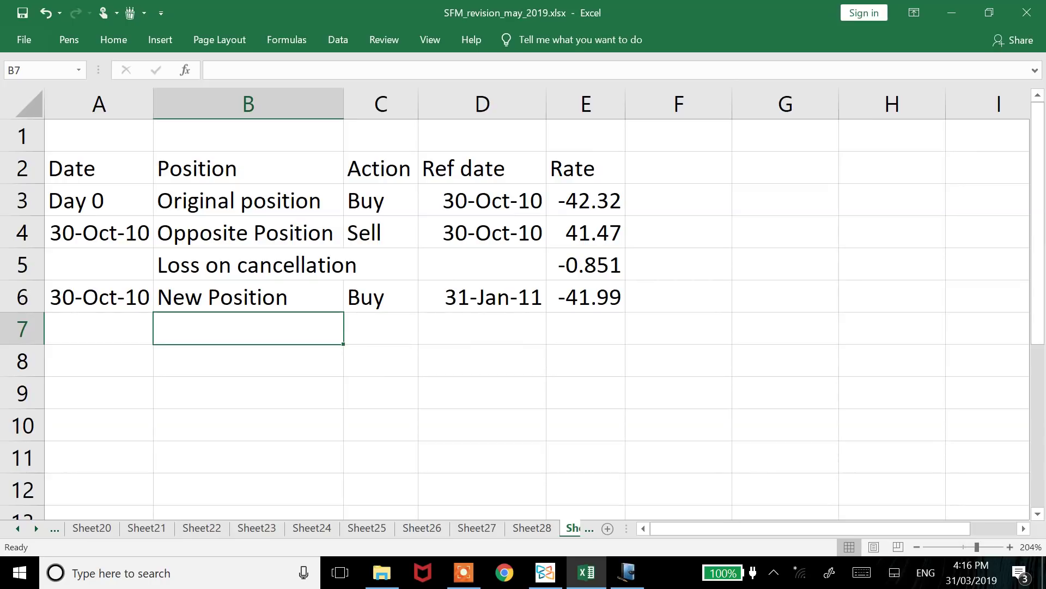
{"action": "type", "text": "Effec"}
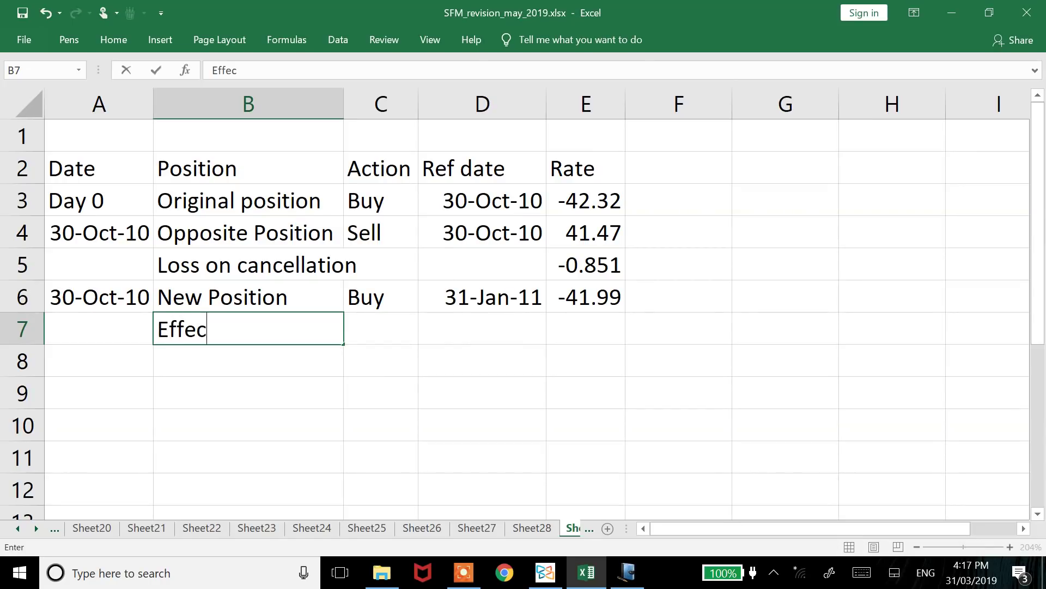
{"action": "type", "text": "tive rate"}
{"action": "key", "text": "Return"}
- Compute the effective rate in cell E7 with =E6+E5, adding the cancellation loss to the new position's rate
{"action": "key", "text": "Right"}
{"action": "key", "text": "Right"}
{"action": "key", "text": "Right"}
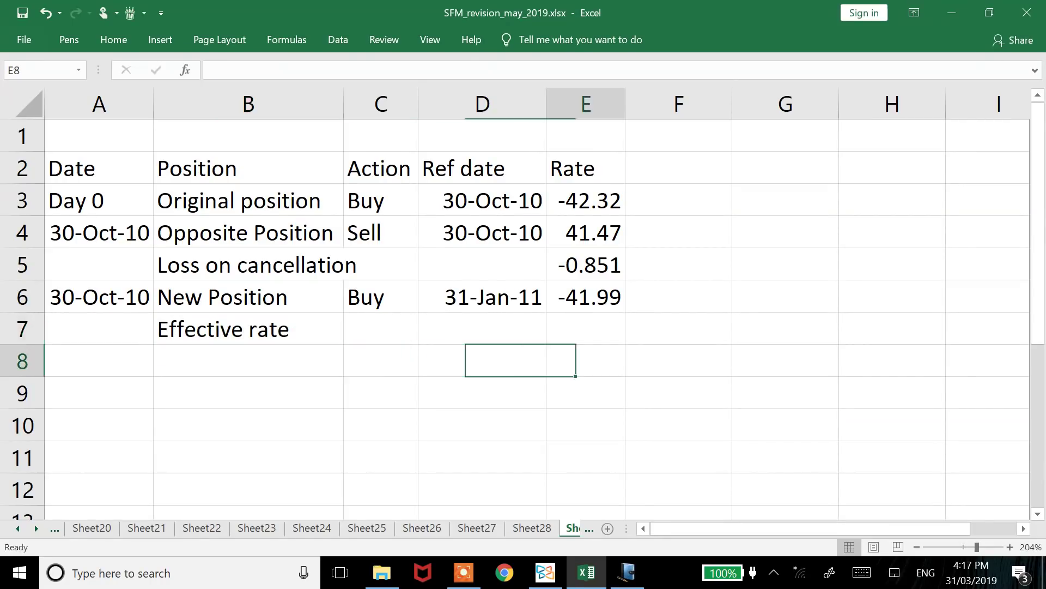
{"action": "key", "text": "Up"}
{"action": "type", "text": "="}
{"action": "key", "text": "Up"}
{"action": "type", "text": "+"}
{"action": "key", "text": "Up"}
{"action": "key", "text": "Up"}
{"action": "key", "text": "ctrl+Return"}
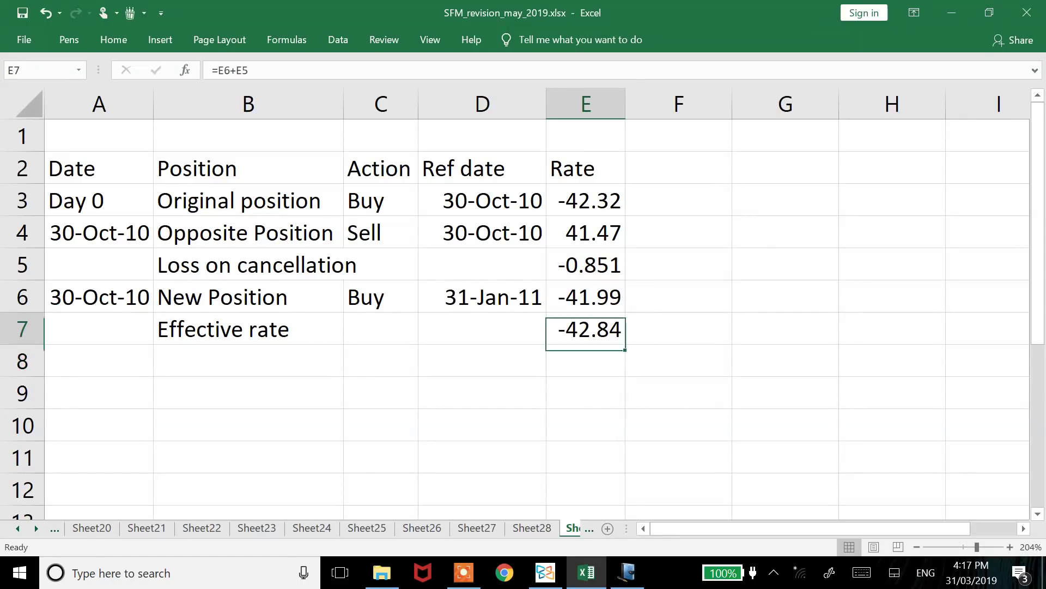
- Make the Effective rate row, cells A7 to E7, bold
{"action": "key", "text": "shift+Left"}
{"action": "key", "text": "shift+Left"}
{"action": "key", "text": "shift+Left"}
{"action": "key", "text": "shift+Left"}
{"action": "key", "text": "ctrl+b"}
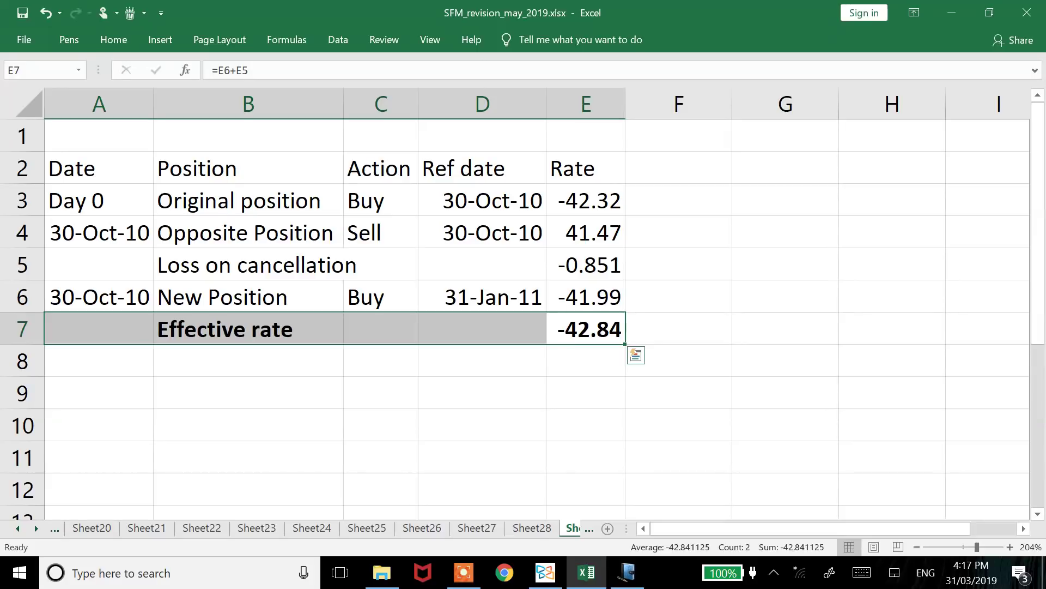
{"action": "left_click", "coordinate": [586, 233]}
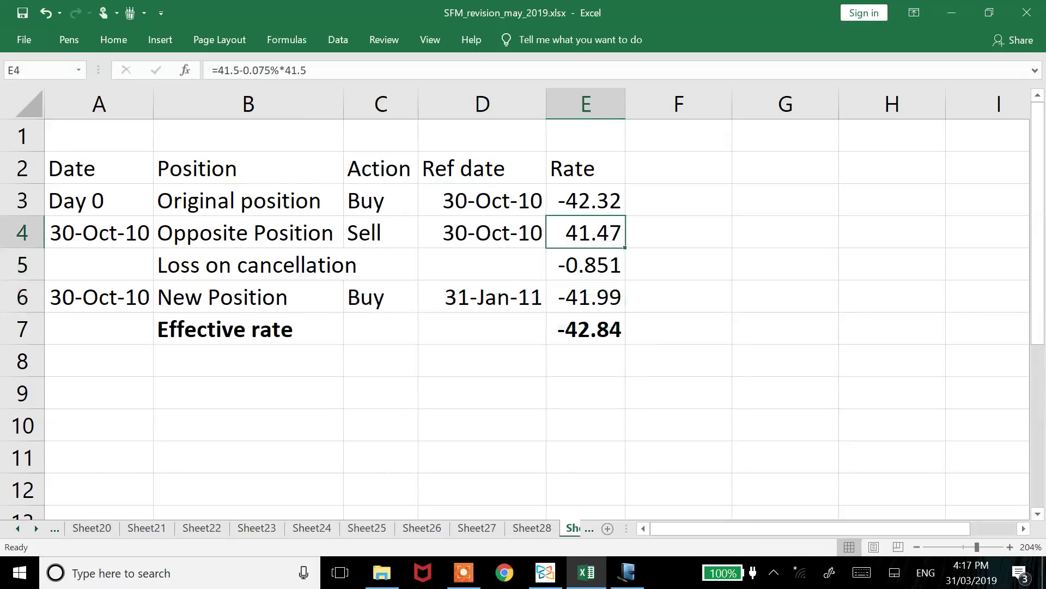
{"action": "left_click_drag", "start_coordinate": [586, 264], "coordinate": [98, 264]}
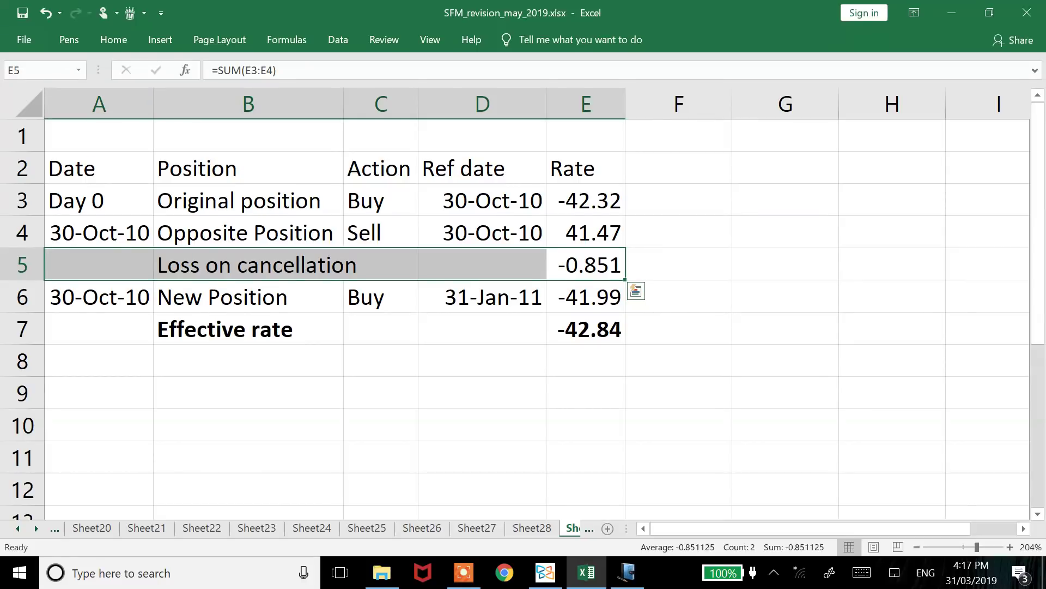
{"action": "left_click", "coordinate": [678, 264]}
{"action": "left_click", "coordinate": [785, 328]}
{"action": "type", "text": "="}
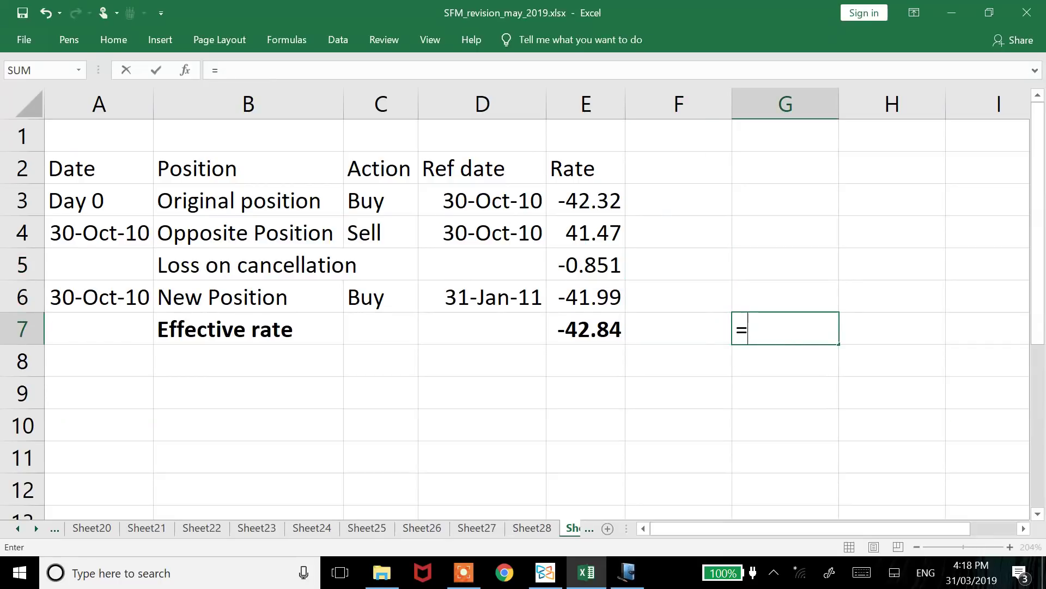
{"action": "key", "text": "Left"}
{"action": "key", "text": "Left"}
{"action": "type", "text": "+"}
{"action": "key", "text": "Up"}
{"action": "key", "text": "Up"}
{"action": "key", "text": "Escape"}
- Compute the difference between the effective rate and the original rate in cell G7 with =E7-E3
{"action": "type", "text": "="}
{"action": "key", "text": "Left"}
{"action": "key", "text": "Left"}
{"action": "type", "text": "-"}
{"action": "key", "text": "Up"}
{"action": "key", "text": "Up"}
{"action": "key", "text": "Up"}
{"action": "key", "text": "Up"}
{"action": "key", "text": "Left"}
{"action": "key", "text": "Left"}
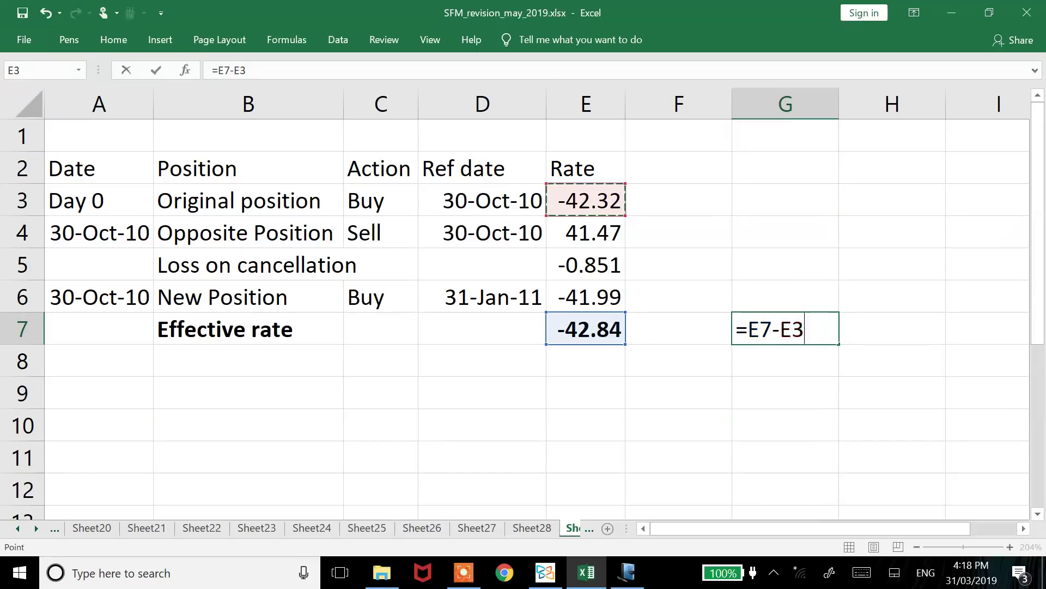
{"action": "key", "text": "Return"}
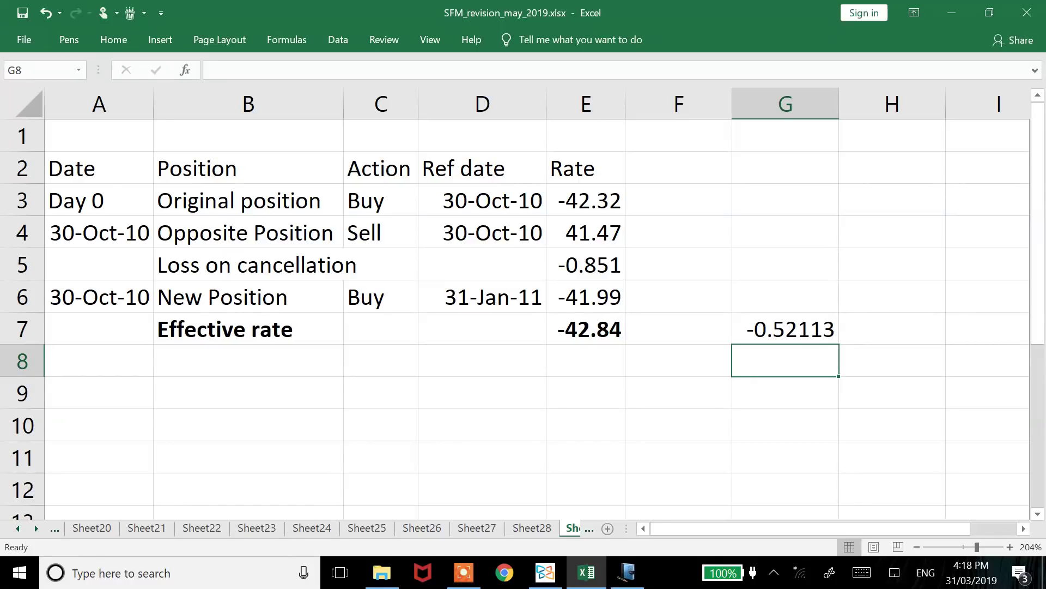
- Examine the Rate column entries for the loss on cancellation, the new position and the effective rate
{"action": "key", "text": "Up"}
{"action": "key", "text": "Up"}
{"action": "key", "text": "Left"}
{"action": "key", "text": "Left"}
{"action": "key", "text": "Up"}
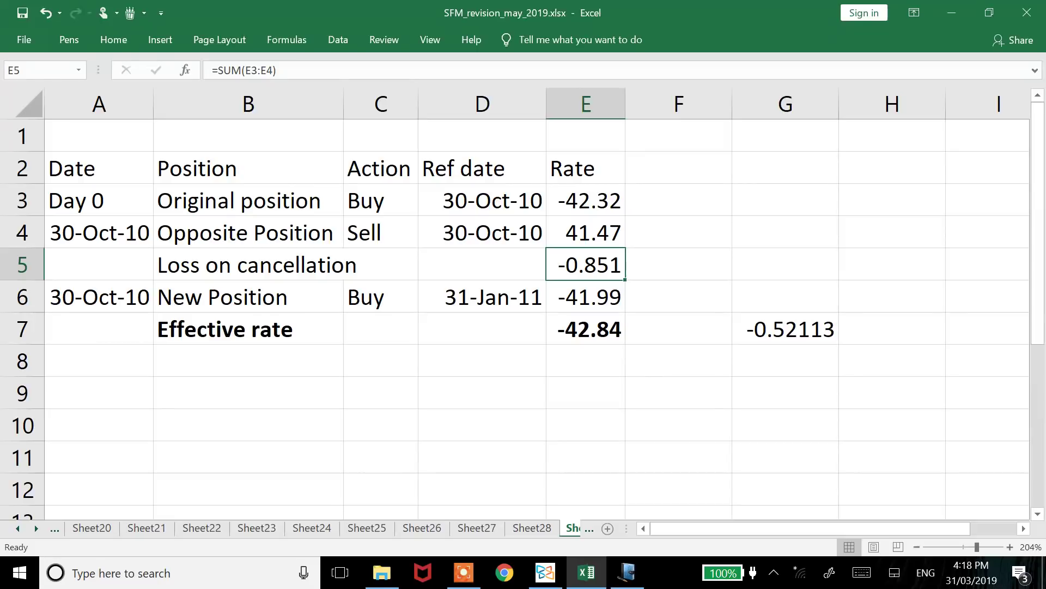
{"action": "key", "text": "Down"}
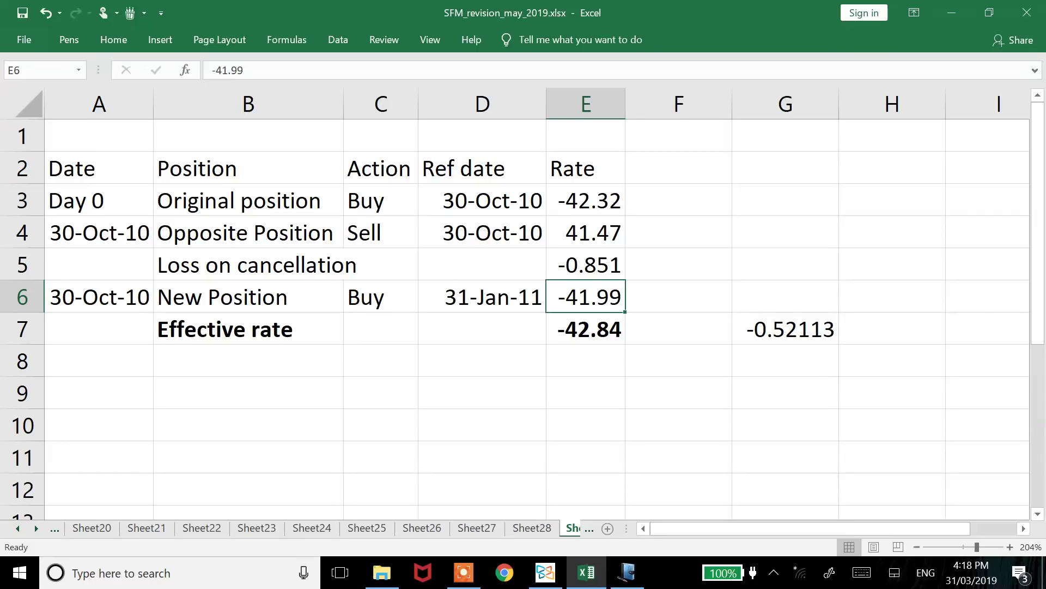
{"action": "left_click", "coordinate": [586, 329]}
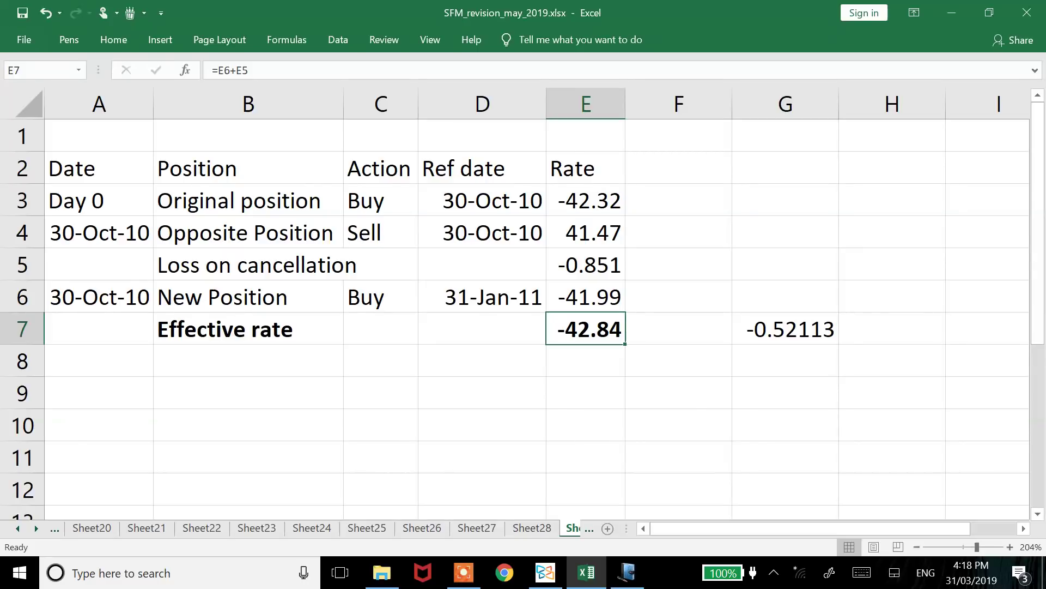
{"action": "left_click", "coordinate": [586, 297]}
{"action": "left_click_drag", "start_coordinate": [586, 265], "coordinate": [248, 265]}
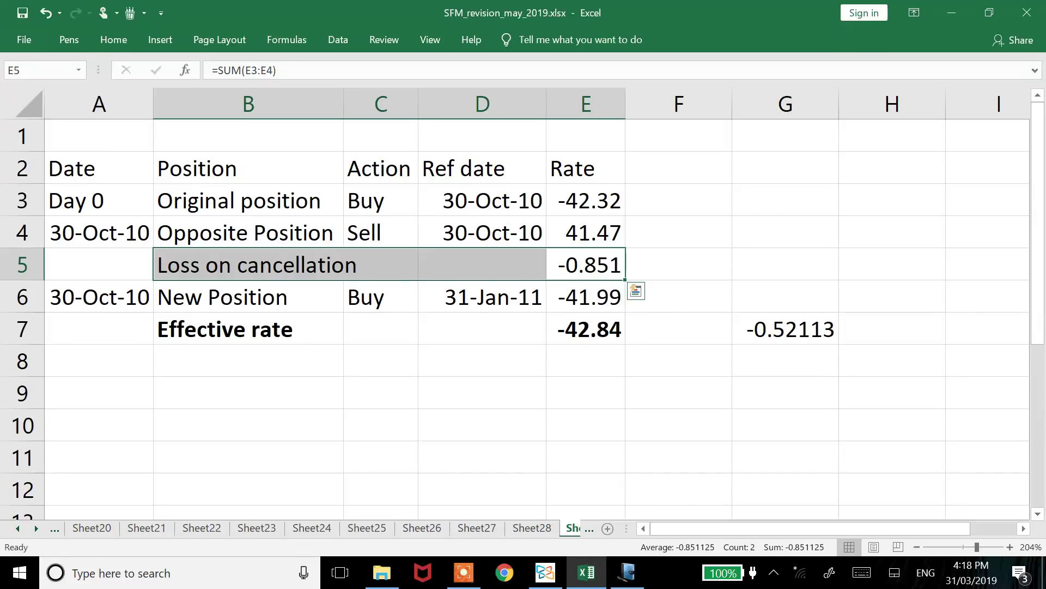
{"action": "left_click", "coordinate": [586, 328]}
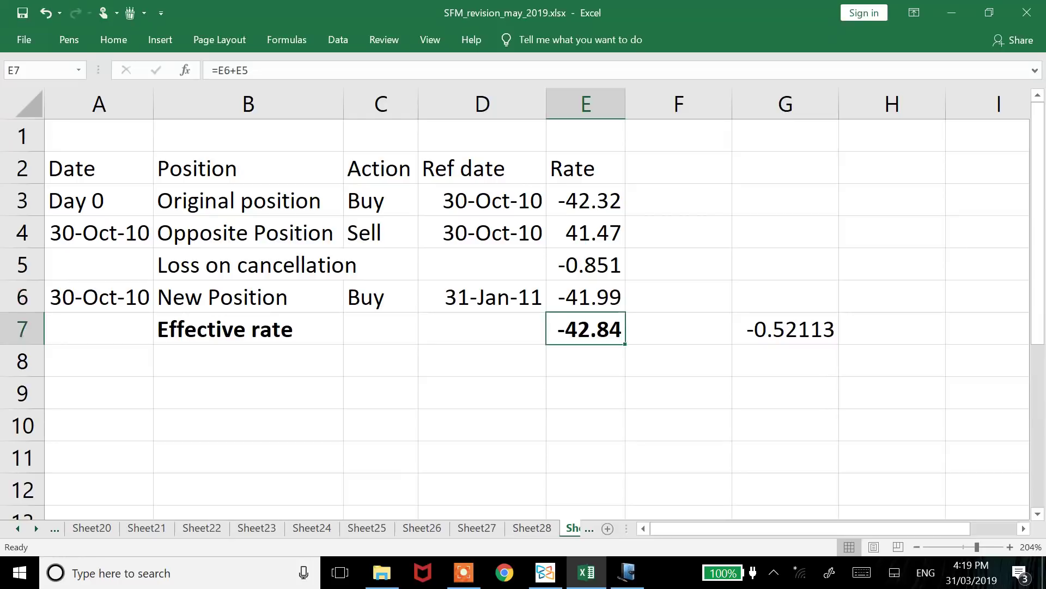
{"action": "left_click", "coordinate": [586, 167]}
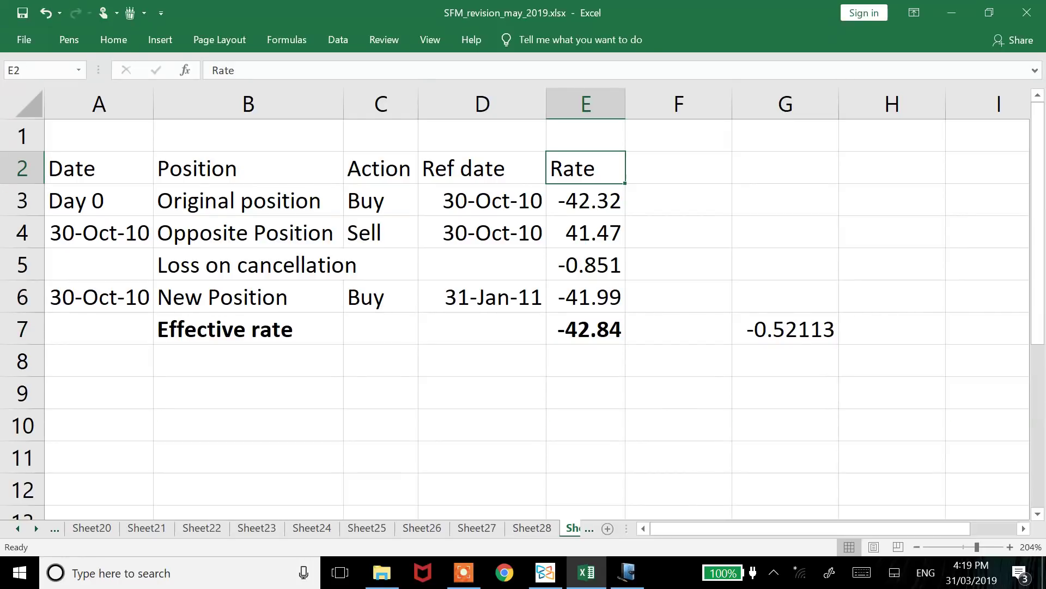
- Enter the label "Effective loss" in cell B8 and make it bold
{"action": "key", "text": "Down"}
{"action": "key", "text": "Down"}
{"action": "key", "text": "Down"}
{"action": "key", "text": "Down"}
{"action": "key", "text": "Down"}
{"action": "key", "text": "Down"}
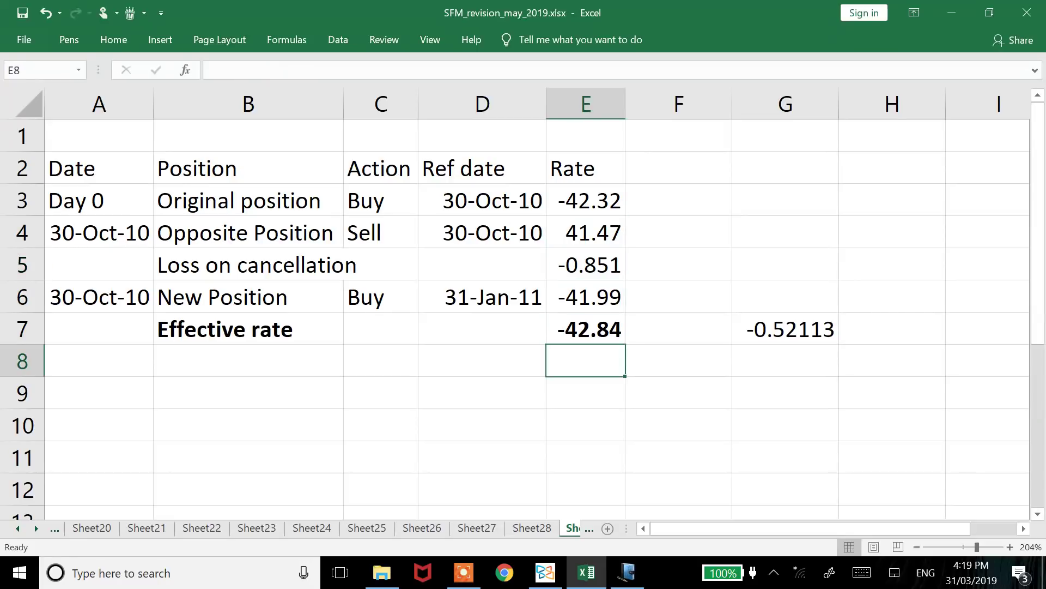
{"action": "key", "text": "Left"}
{"action": "key", "text": "Left"}
{"action": "key", "text": "Left"}
{"action": "type", "text": "Eff"}
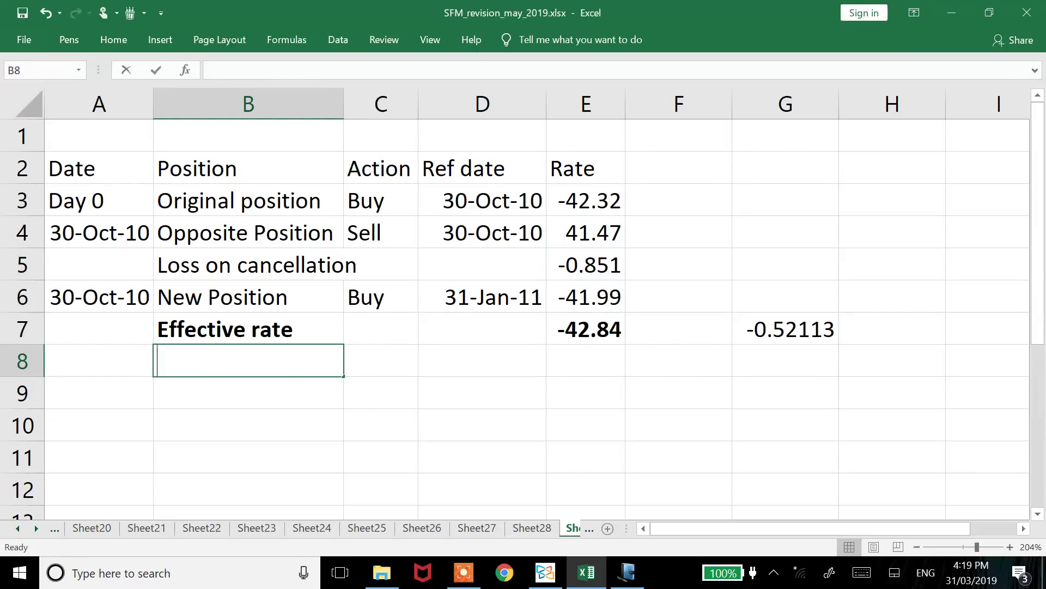
{"action": "type", "text": "ective loss"}
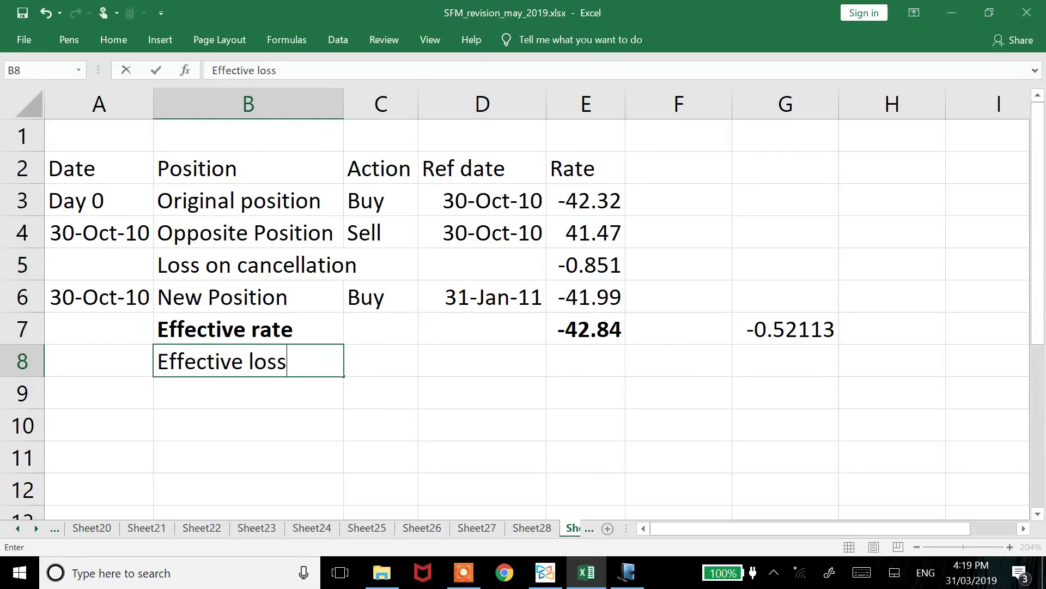
{"action": "key", "text": "Return"}
{"action": "key", "text": "Up"}
{"action": "key", "text": "ctrl+b"}
- Compute the effective loss in cell E8 as the effective rate minus the original rate with =E7-E3
{"action": "key", "text": "Right"}
{"action": "key", "text": "Right"}
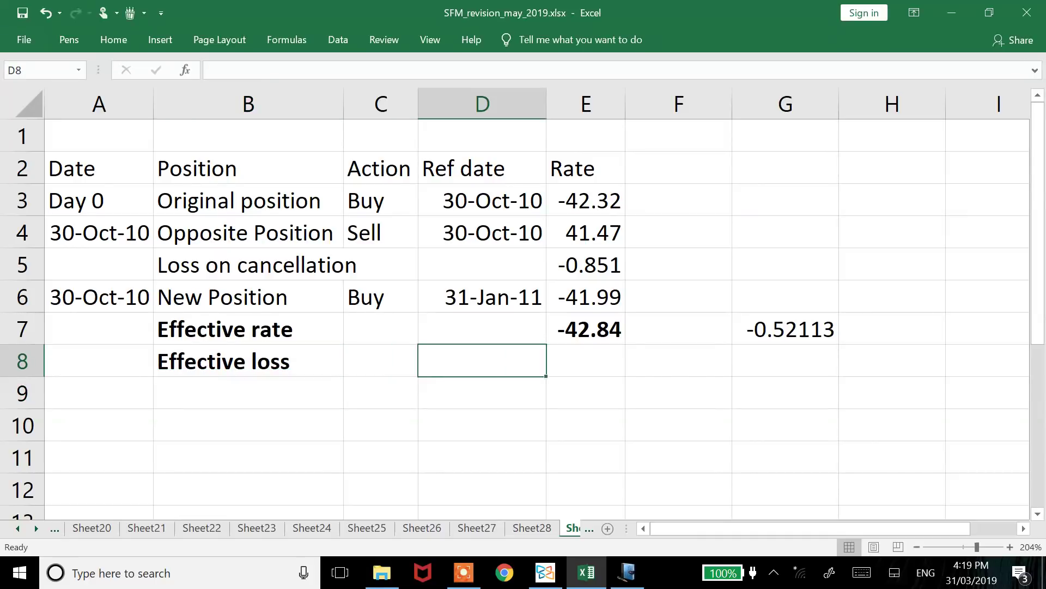
{"action": "key", "text": "Right"}
{"action": "type", "text": "="}
{"action": "key", "text": "Up"}
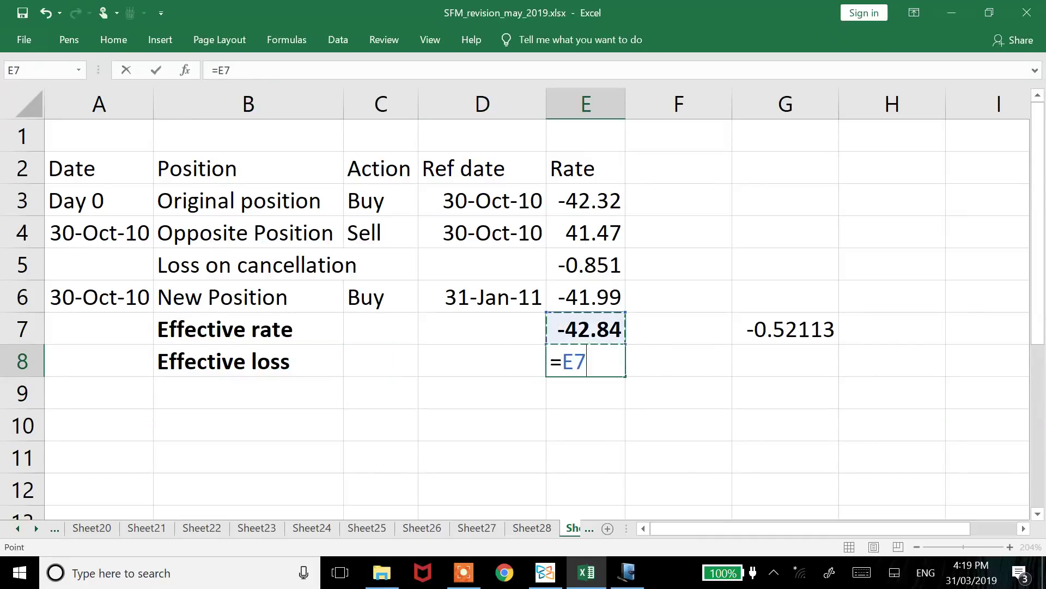
{"action": "type", "text": "-"}
{"action": "key", "text": "Up"}
{"action": "key", "text": "Up"}
{"action": "key", "text": "Up"}
{"action": "key", "text": "Up"}
{"action": "key", "text": "Up"}
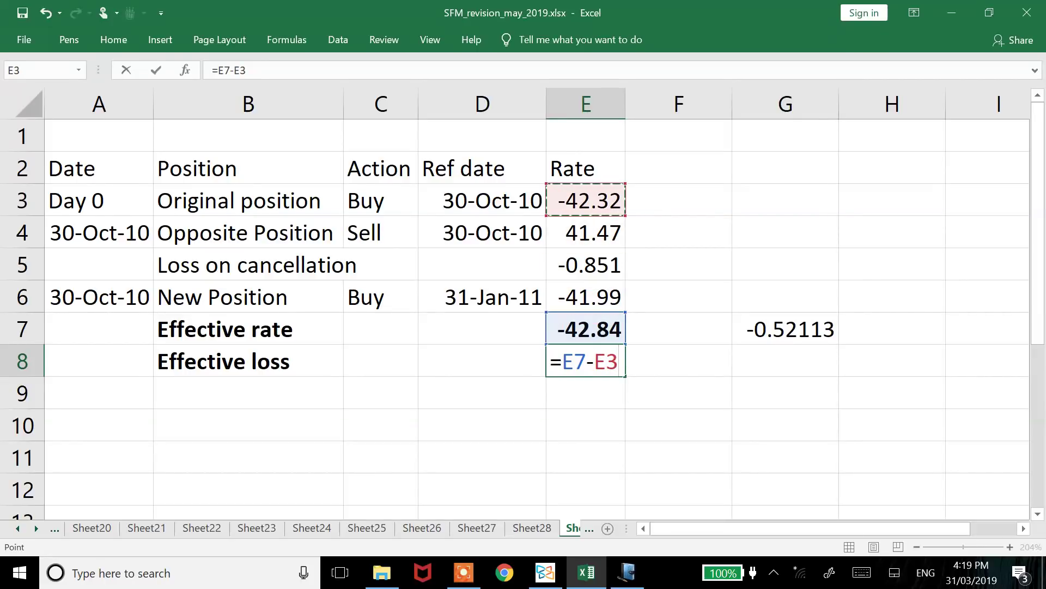
{"action": "key", "text": "Return"}
{"action": "key", "text": "Up"}
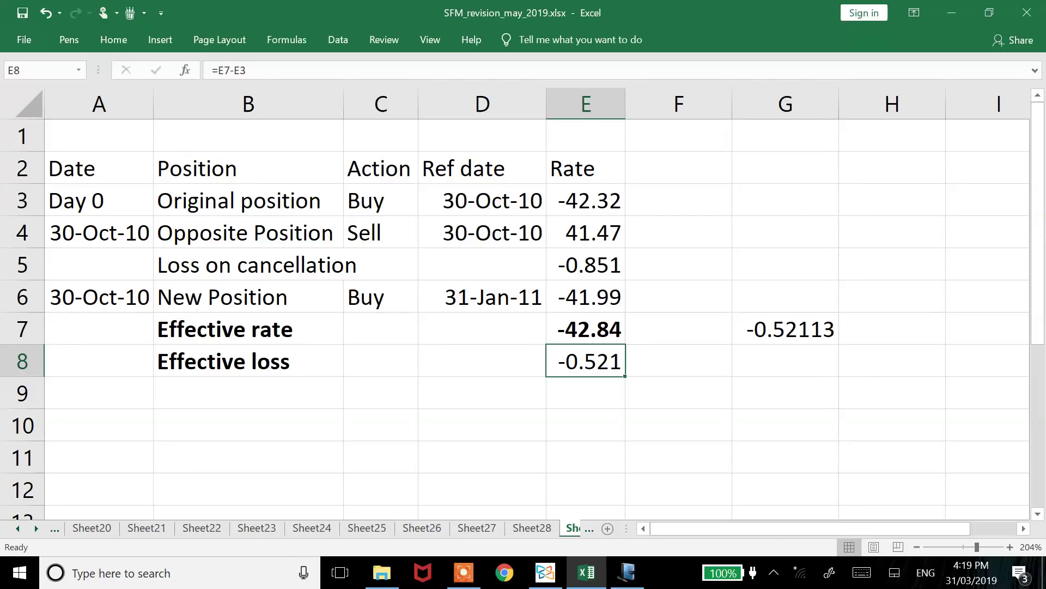
- Compare the completed roll-over table with the extension cost and new forward rate requirements of the question in Xodo
{"action": "key", "text": "alt+Tab"}
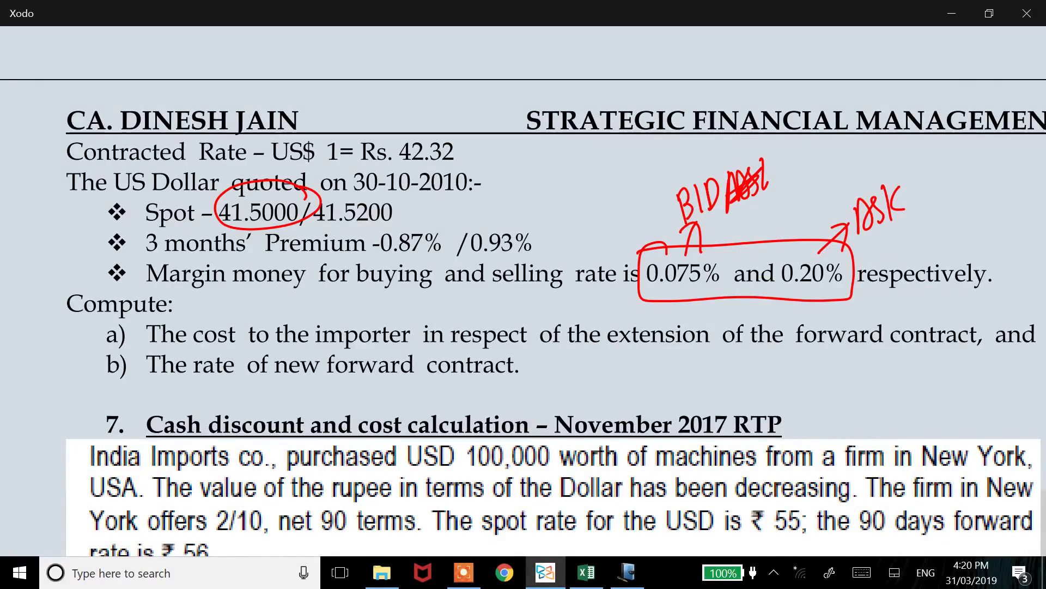
{"action": "key", "text": "alt+Tab"}
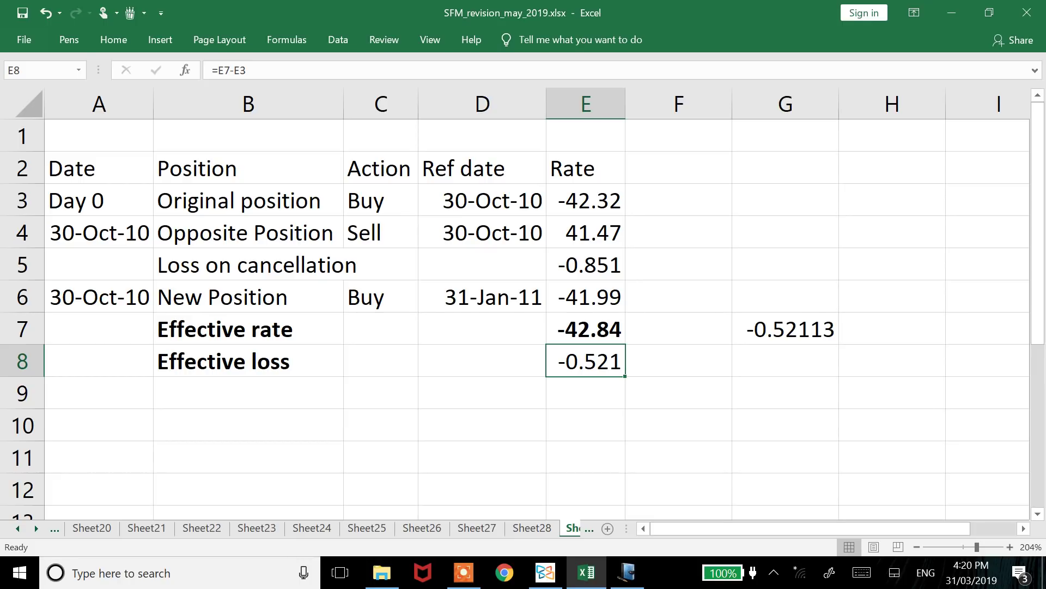
{"action": "key", "text": "alt+Tab"}
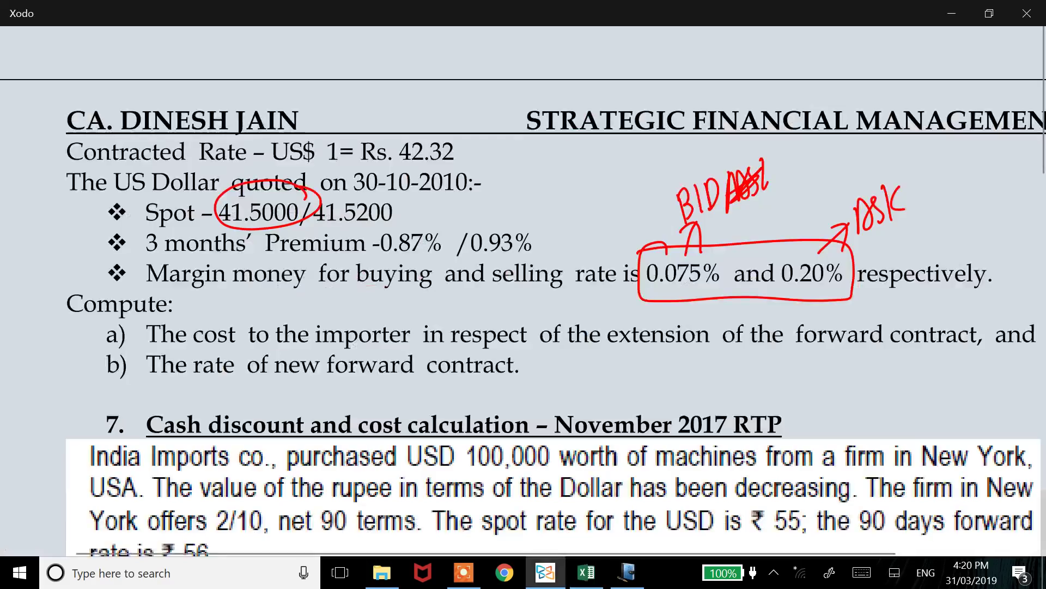
{"action": "key", "text": "alt+Tab"}
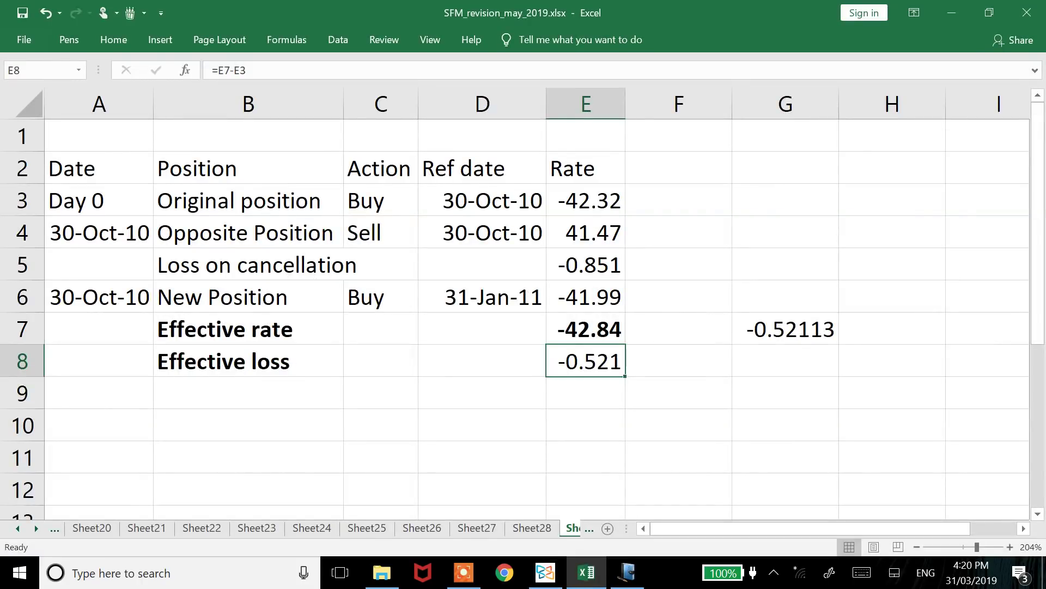
{"action": "key", "text": "alt+Tab"}
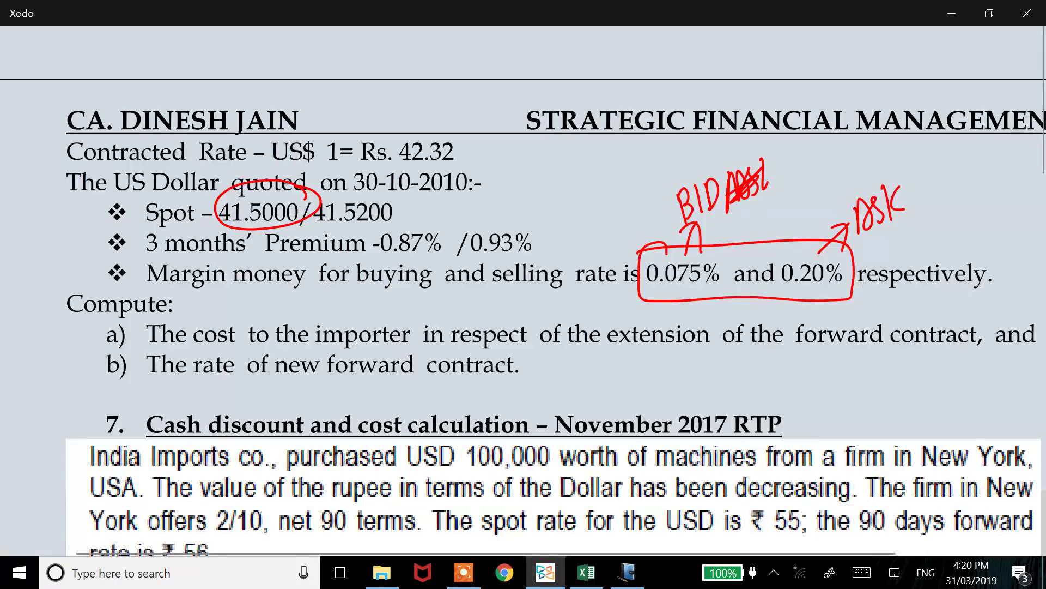
{"action": "key", "text": "alt+Tab"}
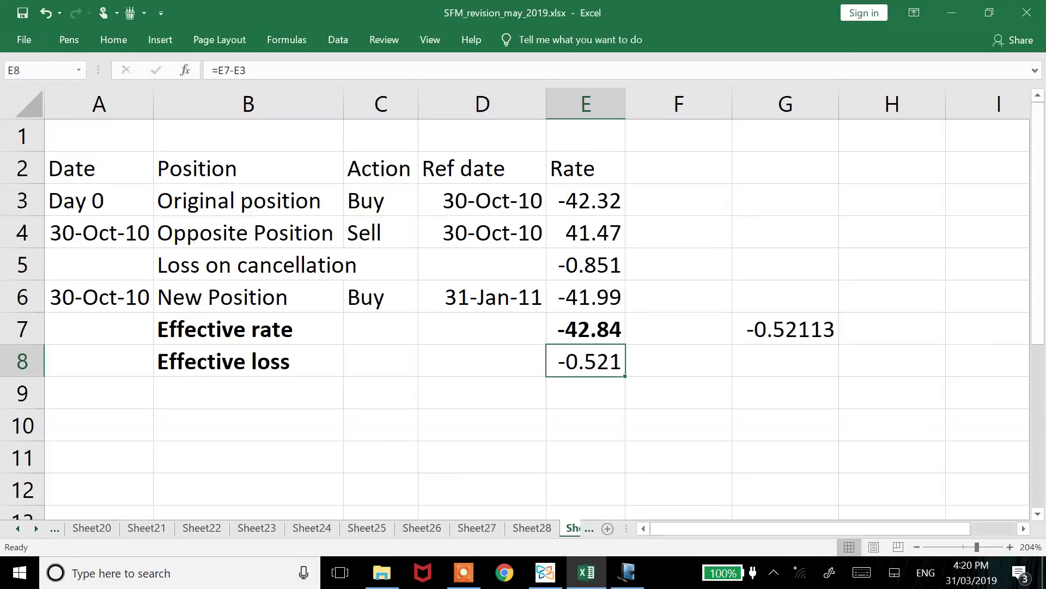
- Switch to Xodo and find question 8, "Customer not appearing on due date - May 2015, May 2018"
{"action": "key", "text": "alt+Tab"}
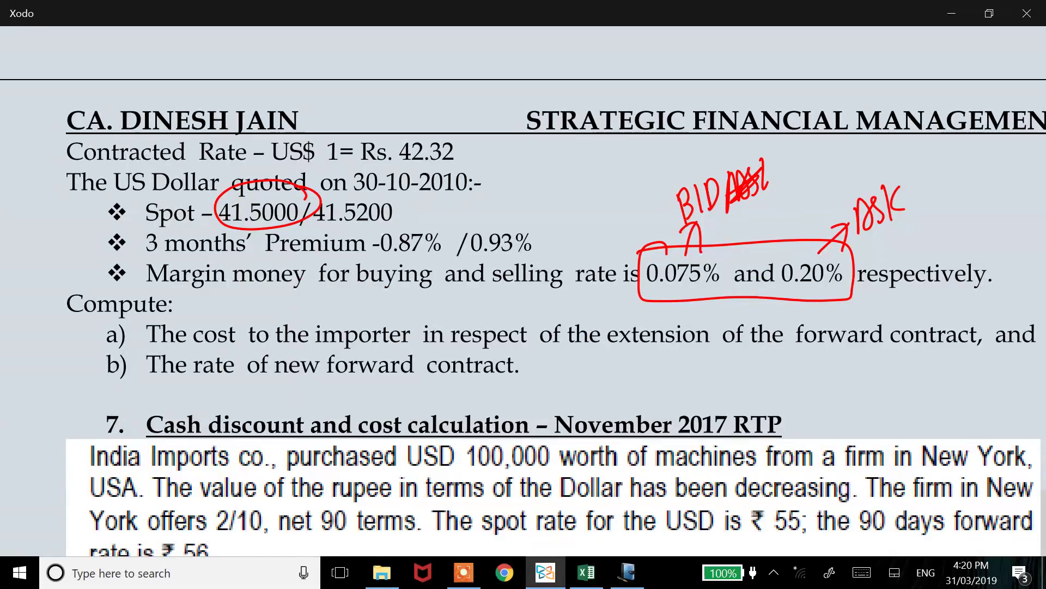
{"action": "scroll", "coordinate": [523, 294], "scroll_direction": "down", "scroll_amount": 9}
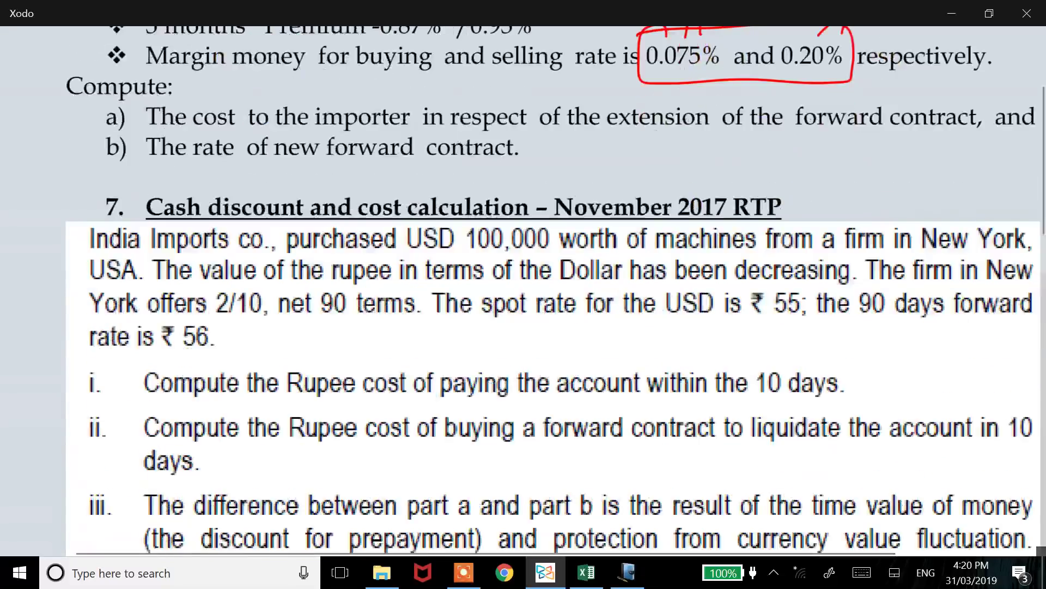
{"action": "scroll", "coordinate": [523, 295], "scroll_direction": "down", "scroll_amount": 14}
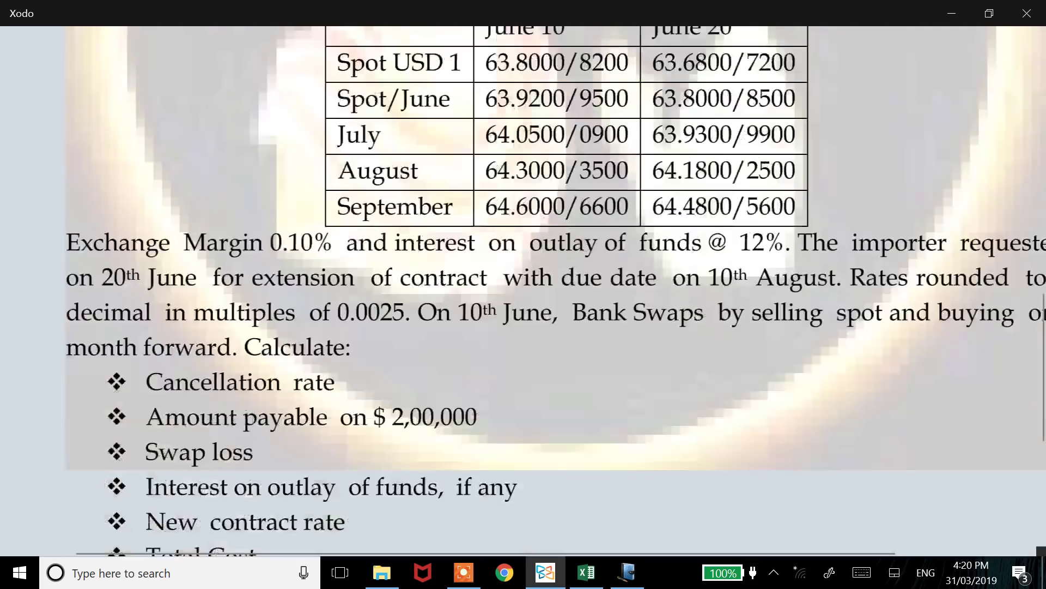
{"action": "scroll", "coordinate": [523, 295], "scroll_direction": "down", "scroll_amount": 3}
{"action": "scroll", "coordinate": [523, 294], "scroll_direction": "down", "scroll_amount": 5}
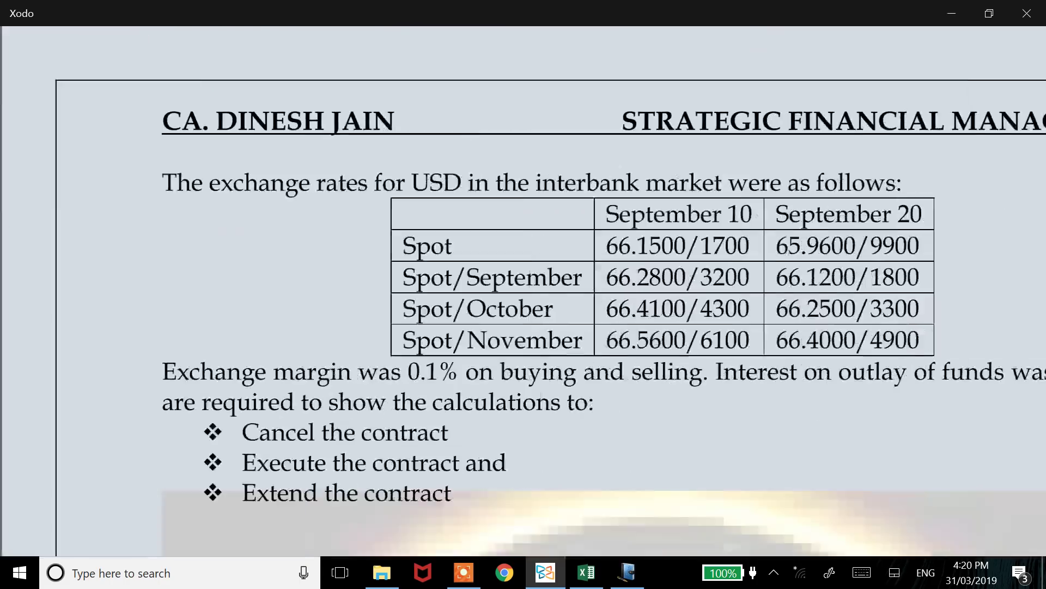
{"action": "scroll", "coordinate": [523, 295], "scroll_direction": "up", "scroll_amount": 5}
{"action": "scroll", "coordinate": [523, 294], "scroll_direction": "down", "scroll_amount": 15}
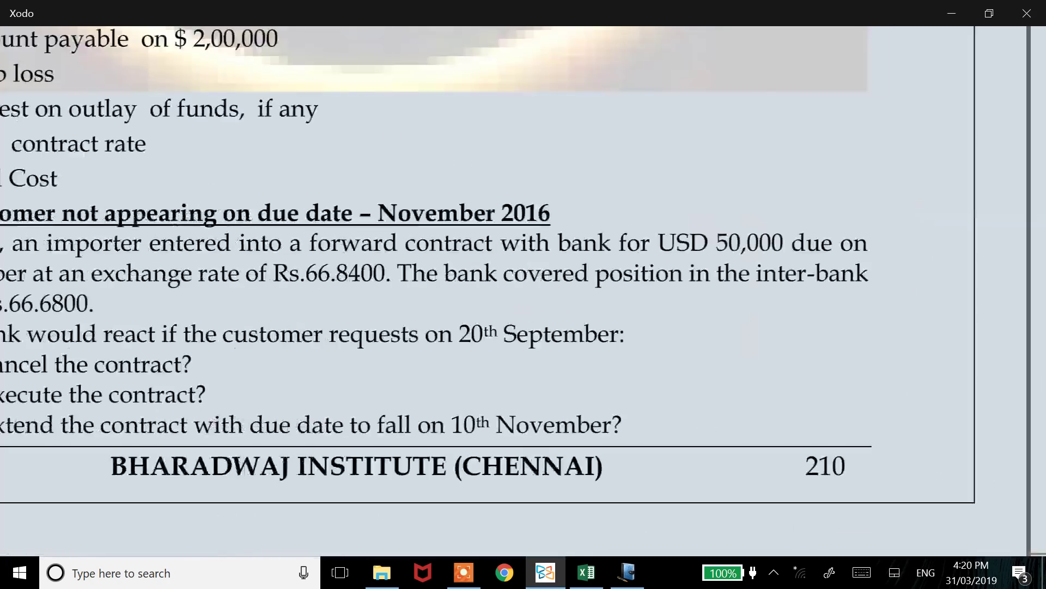
{"action": "scroll", "coordinate": [523, 295], "scroll_direction": "down", "scroll_amount": 3}
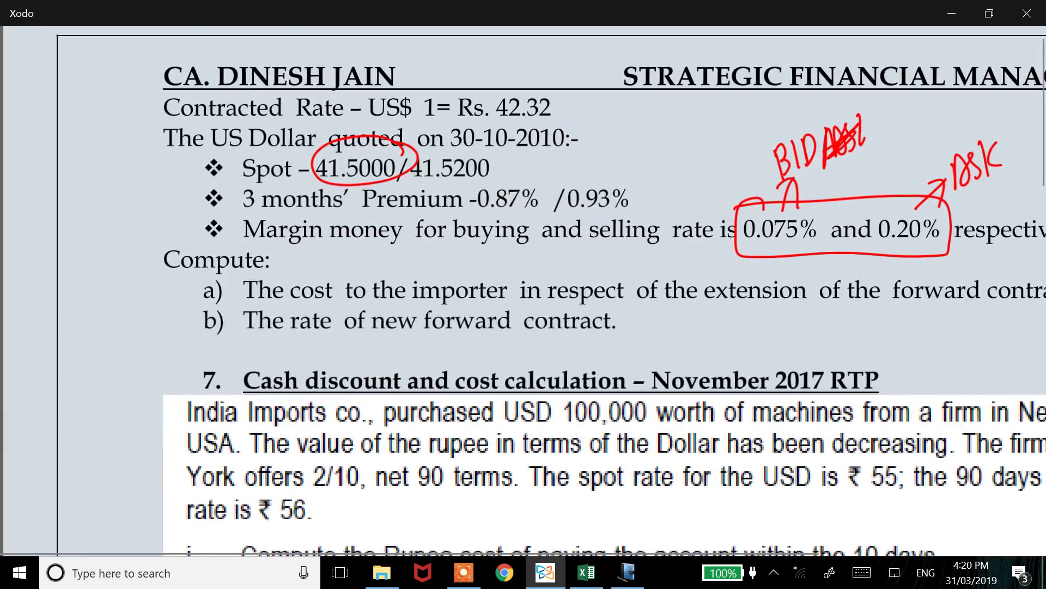
{"action": "scroll", "coordinate": [524, 294], "scroll_direction": "up", "scroll_amount": 8}
{"action": "scroll", "coordinate": [523, 294], "scroll_direction": "up", "scroll_amount": 12}
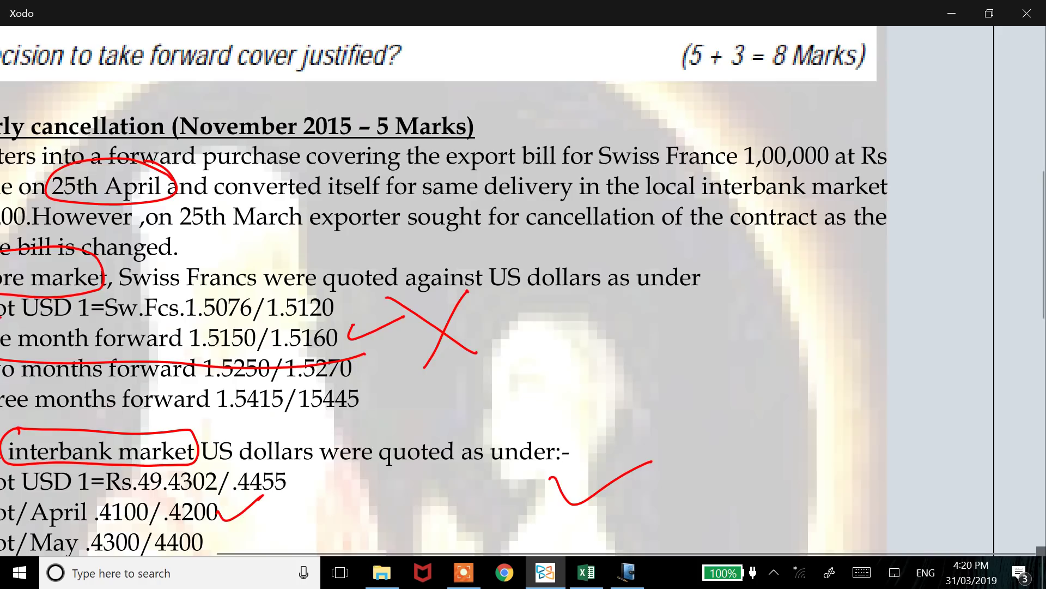
{"action": "scroll", "coordinate": [523, 295], "scroll_direction": "down", "scroll_amount": 3}
{"action": "scroll", "coordinate": [523, 295], "scroll_direction": "down", "scroll_amount": 5}
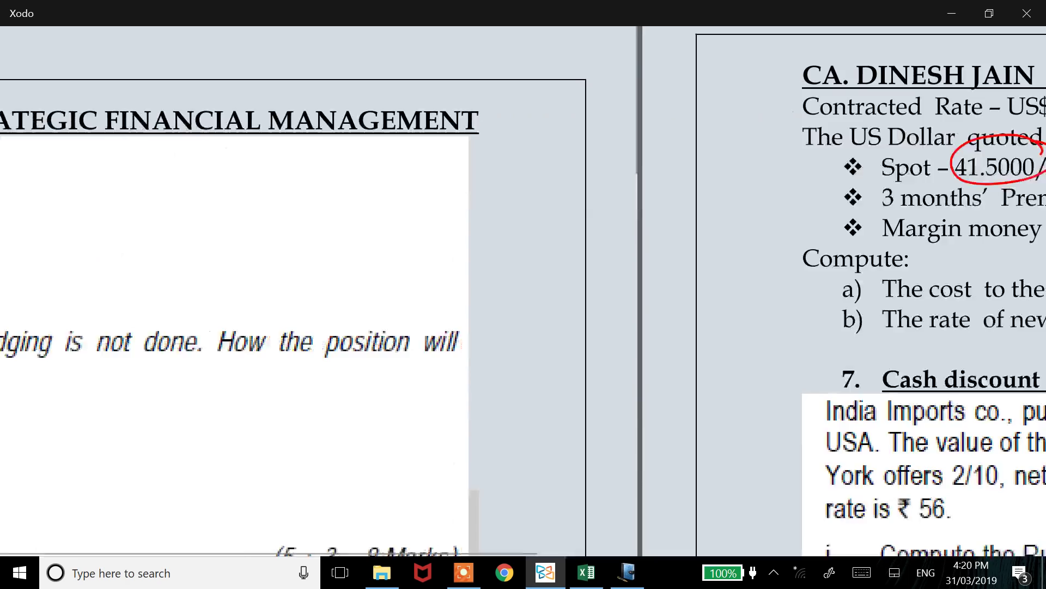
{"action": "scroll", "coordinate": [523, 295], "scroll_direction": "up", "scroll_amount": 3}
{"action": "scroll", "coordinate": [524, 294], "scroll_direction": "down", "scroll_amount": 5}
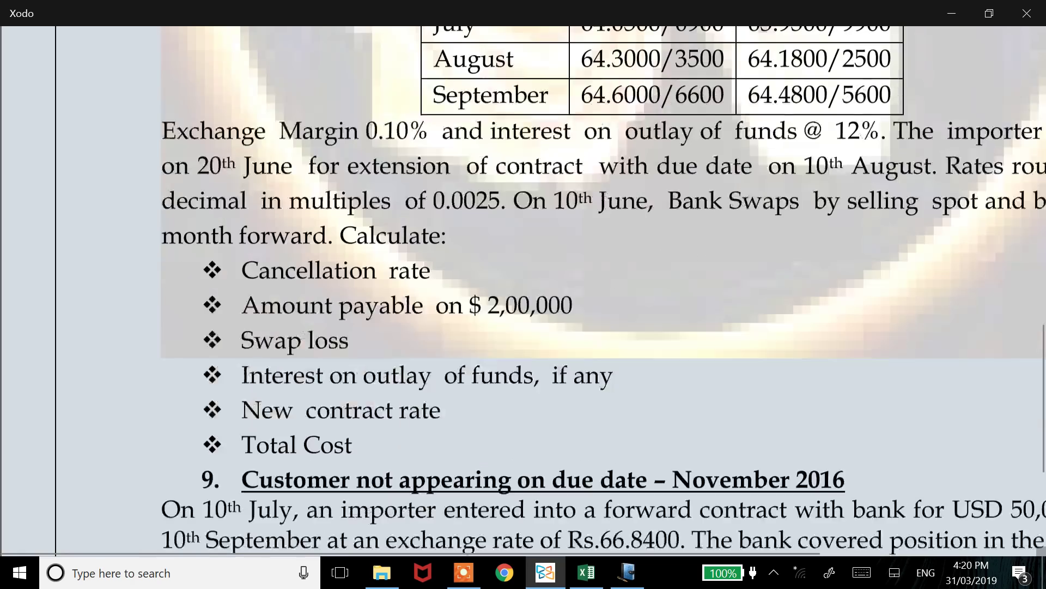
{"action": "scroll", "coordinate": [523, 294], "scroll_direction": "left", "scroll_amount": 2}
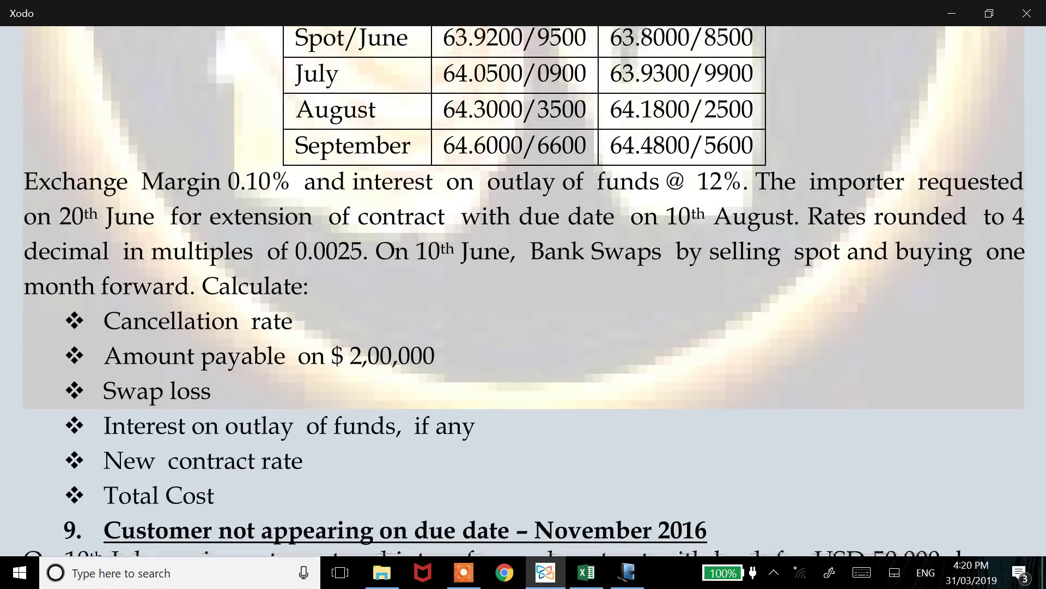
{"action": "scroll", "coordinate": [523, 295], "scroll_direction": "up", "scroll_amount": 5}
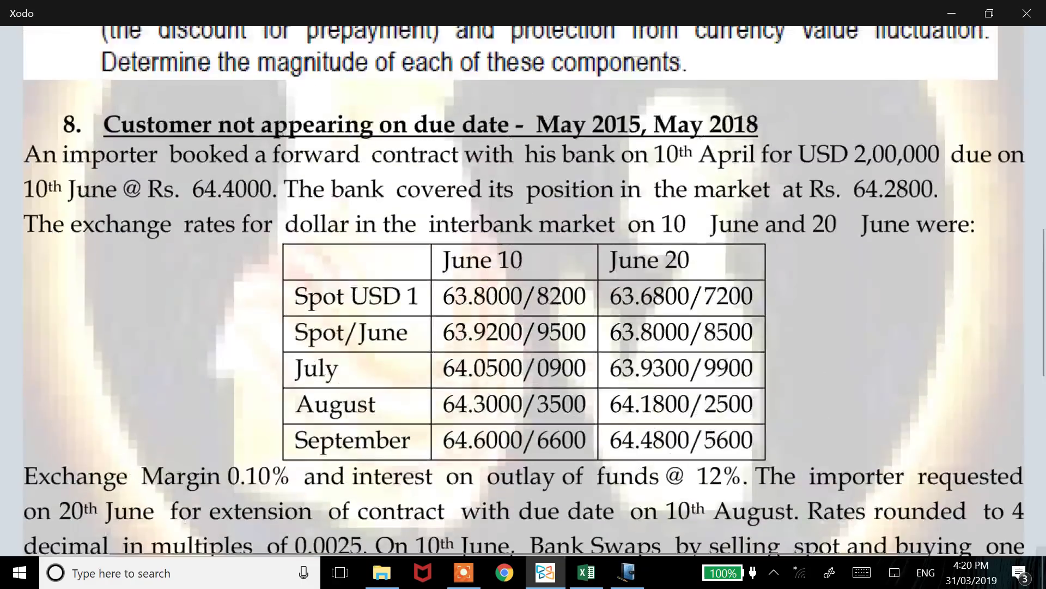
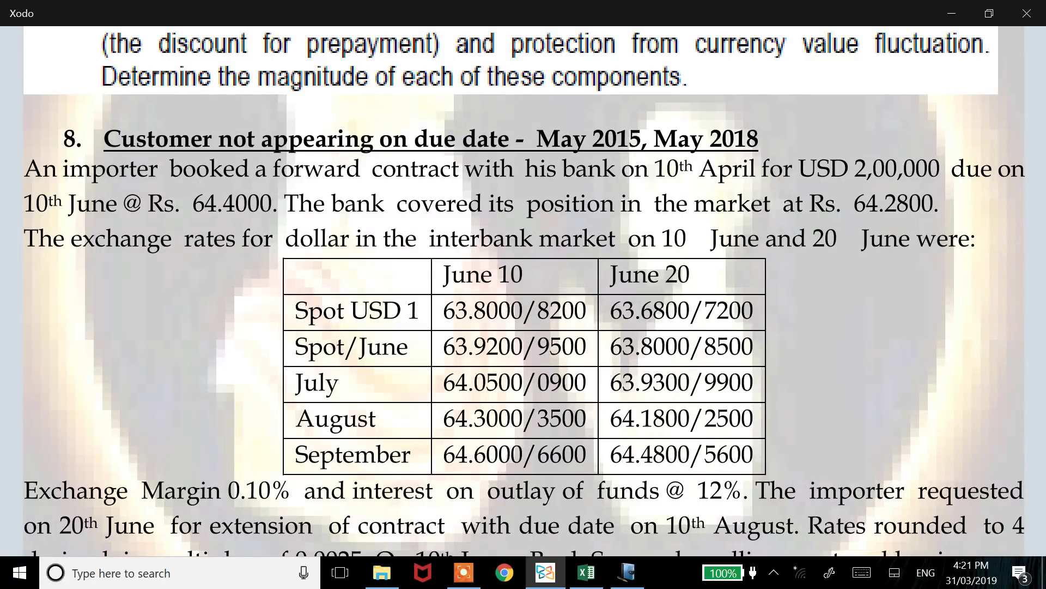
- Review question 8's interbank rate table, exchange margin, extension terms and list of required calculations
{"action": "scroll", "coordinate": [523, 291], "scroll_direction": "down", "scroll_amount": 3}
{"action": "scroll", "coordinate": [524, 292], "scroll_direction": "down", "scroll_amount": 3}
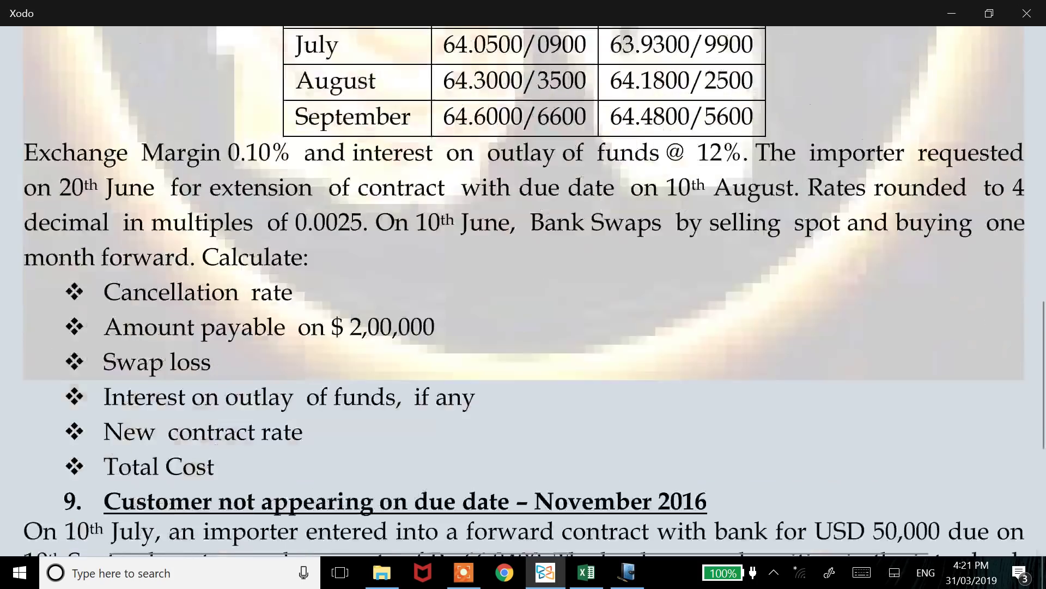
{"action": "scroll", "coordinate": [523, 292], "scroll_direction": "down", "scroll_amount": 1}
{"action": "scroll", "coordinate": [524, 292], "scroll_direction": "up", "scroll_amount": 2}
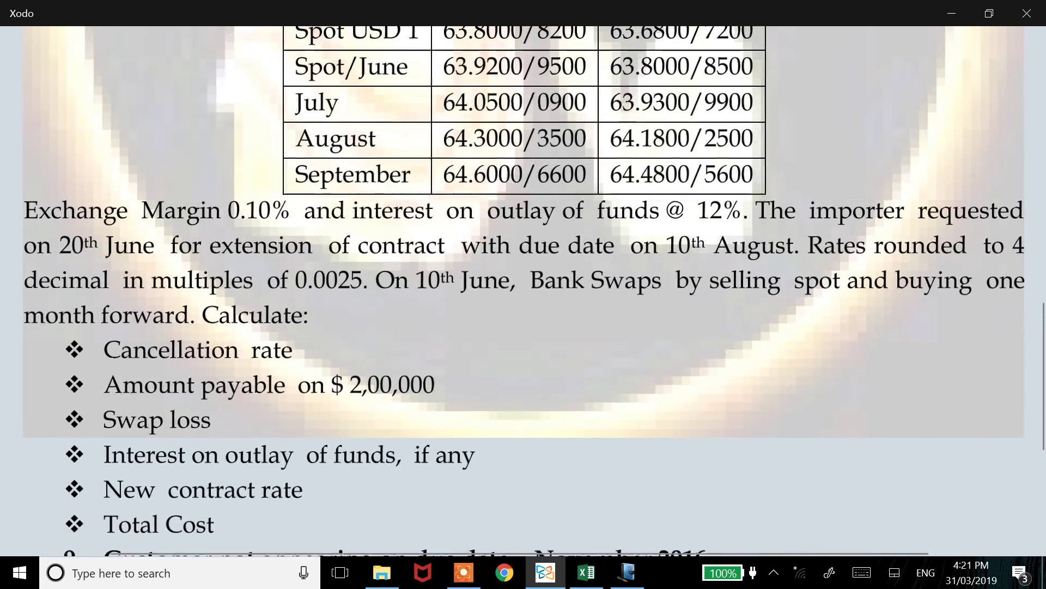
{"action": "scroll", "coordinate": [523, 291], "scroll_direction": "up", "scroll_amount": 7}
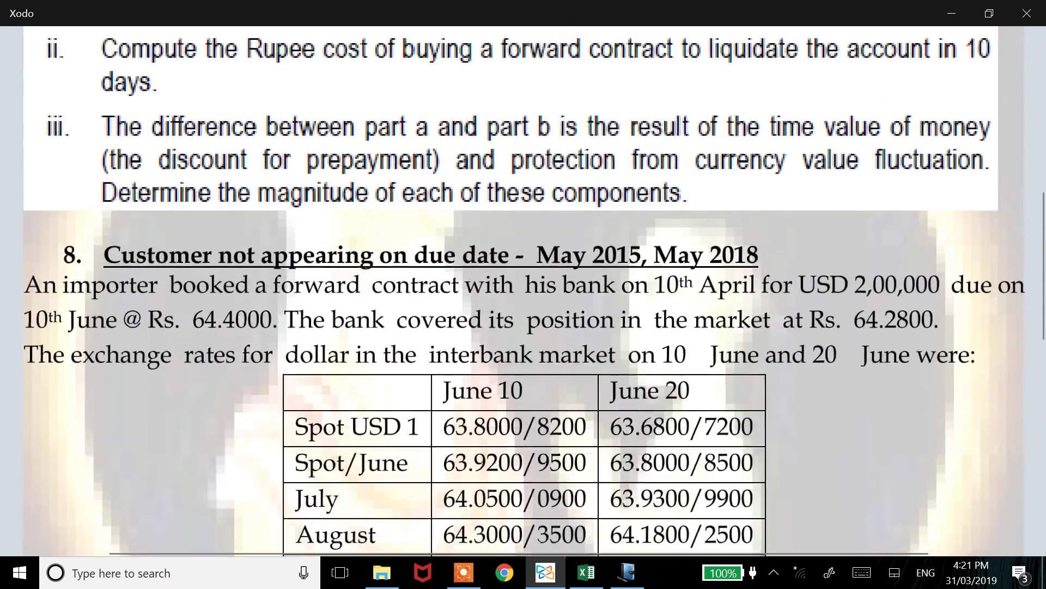
- Skim the topics following question 8, from the money market hedge through currency swaps and options to the comprehensive question
{"action": "scroll", "coordinate": [523, 292], "scroll_direction": "down", "scroll_amount": 5}
{"action": "scroll", "coordinate": [523, 292], "scroll_direction": "right", "scroll_amount": 1}
{"action": "scroll", "coordinate": [524, 291], "scroll_direction": "down", "scroll_amount": 10}
{"action": "scroll", "coordinate": [523, 291], "scroll_direction": "right", "scroll_amount": 5}
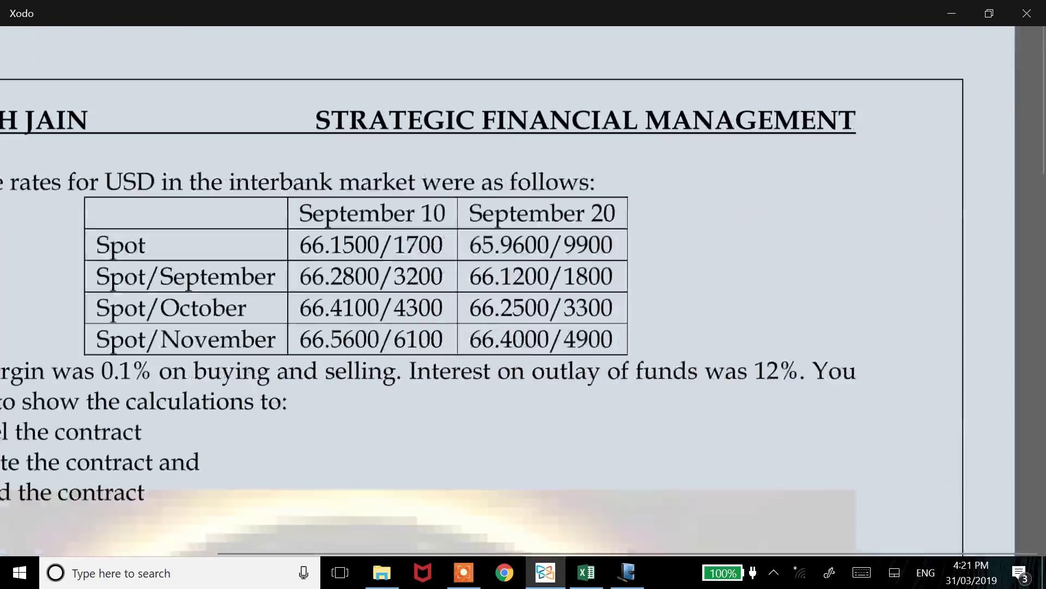
{"action": "scroll", "coordinate": [523, 291], "scroll_direction": "down", "scroll_amount": 10}
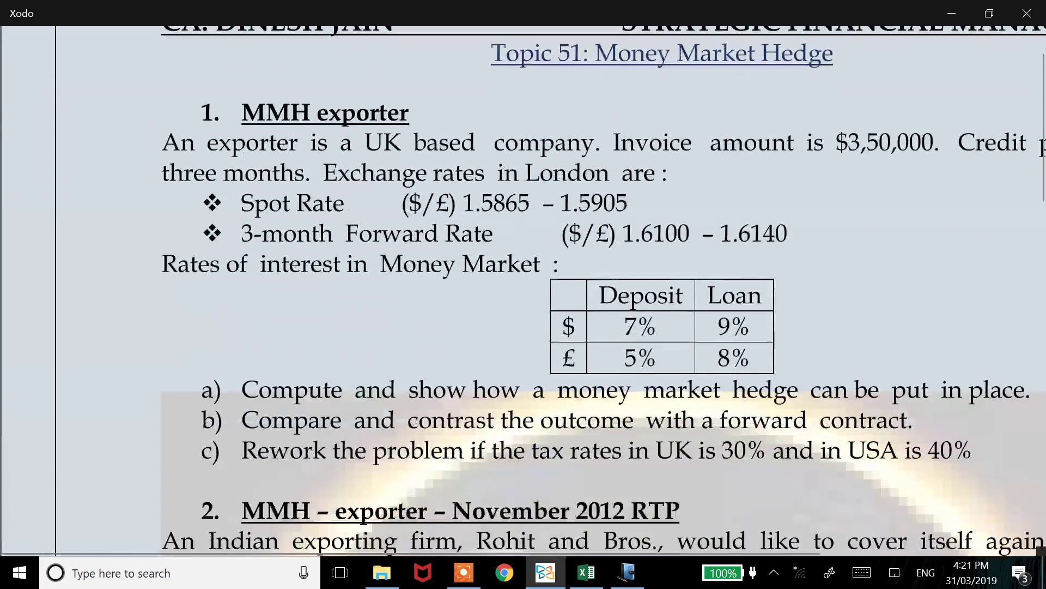
{"action": "scroll", "coordinate": [523, 291], "scroll_direction": "right", "scroll_amount": 10}
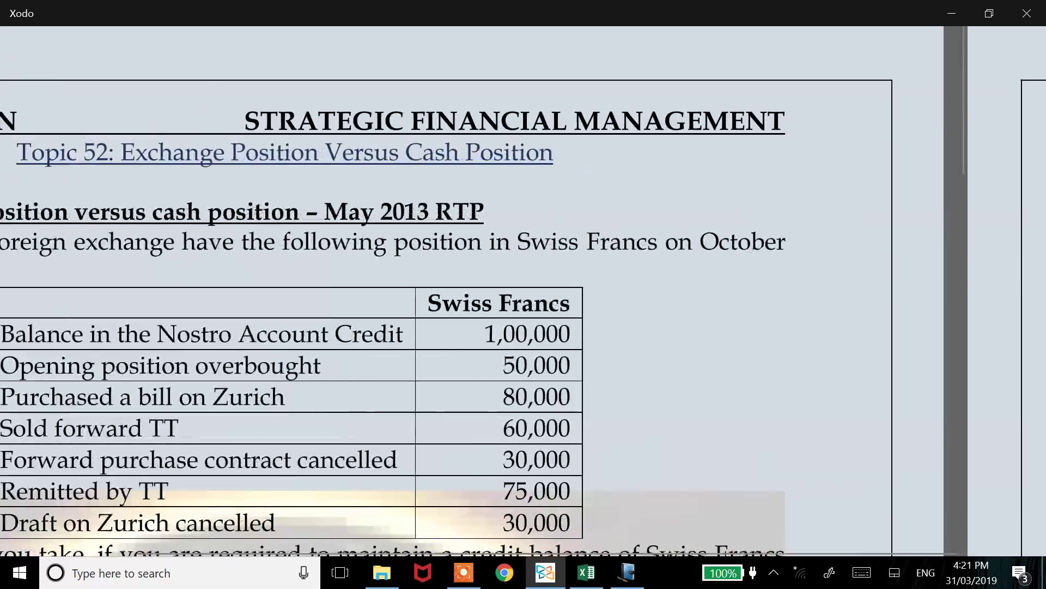
{"action": "scroll", "coordinate": [523, 292], "scroll_direction": "right", "scroll_amount": 10}
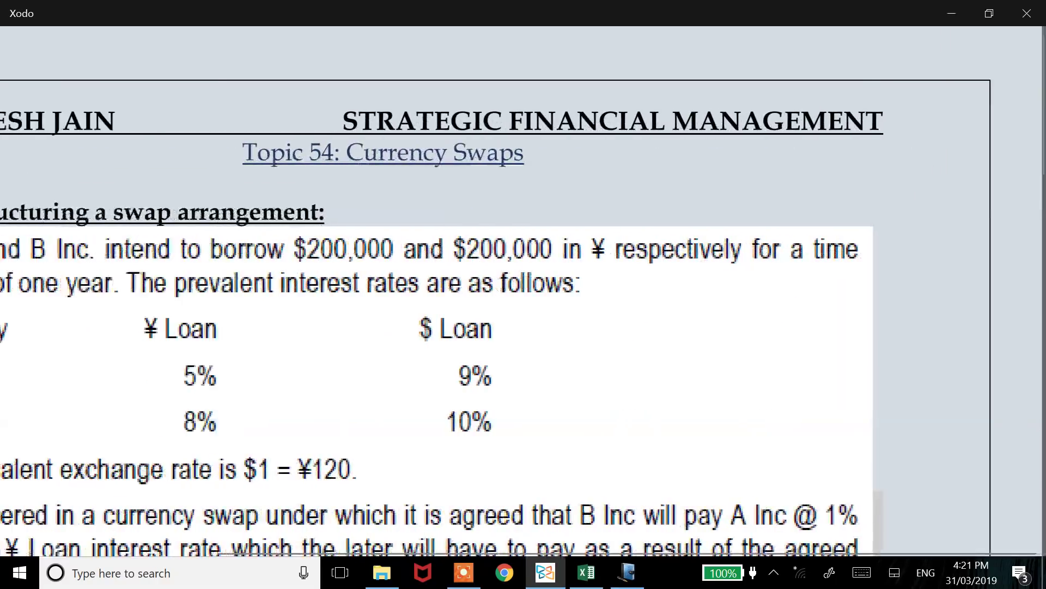
{"action": "scroll", "coordinate": [524, 291], "scroll_direction": "right", "scroll_amount": 10}
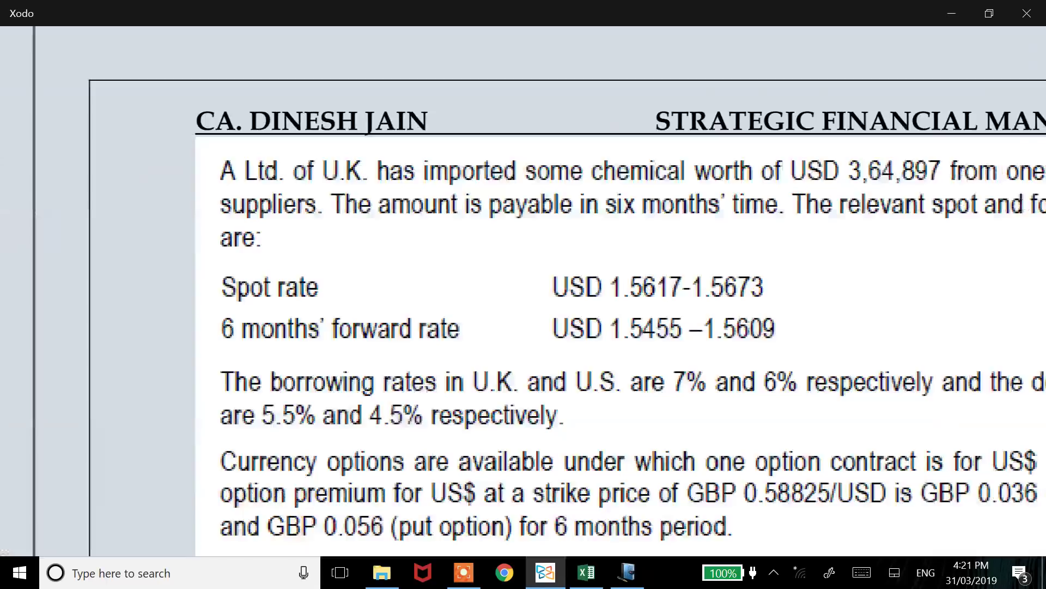
{"action": "scroll", "coordinate": [524, 291], "scroll_direction": "right", "scroll_amount": 10}
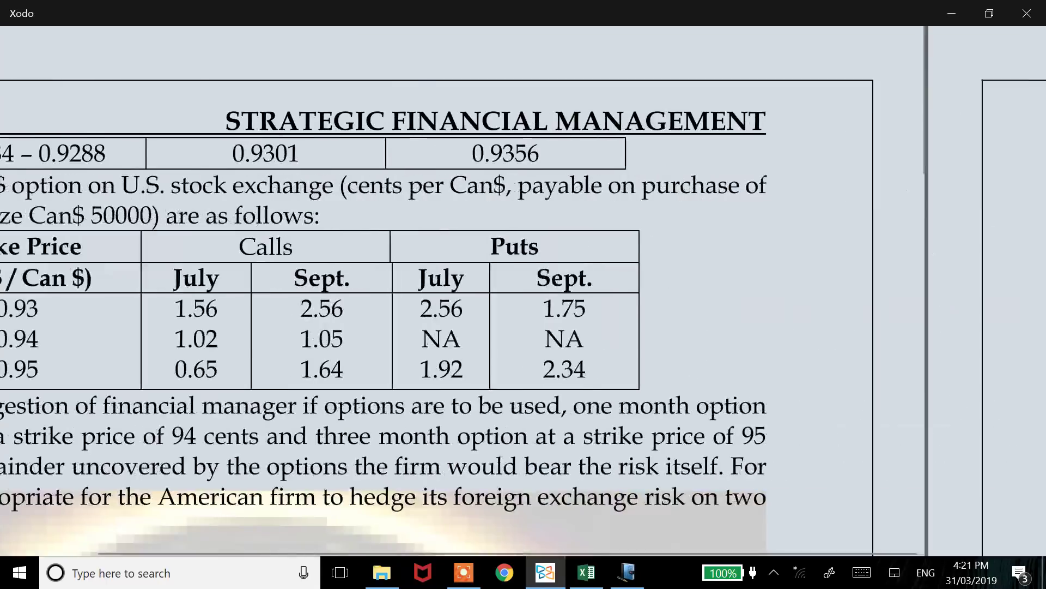
{"action": "scroll", "coordinate": [523, 292], "scroll_direction": "right", "scroll_amount": 10}
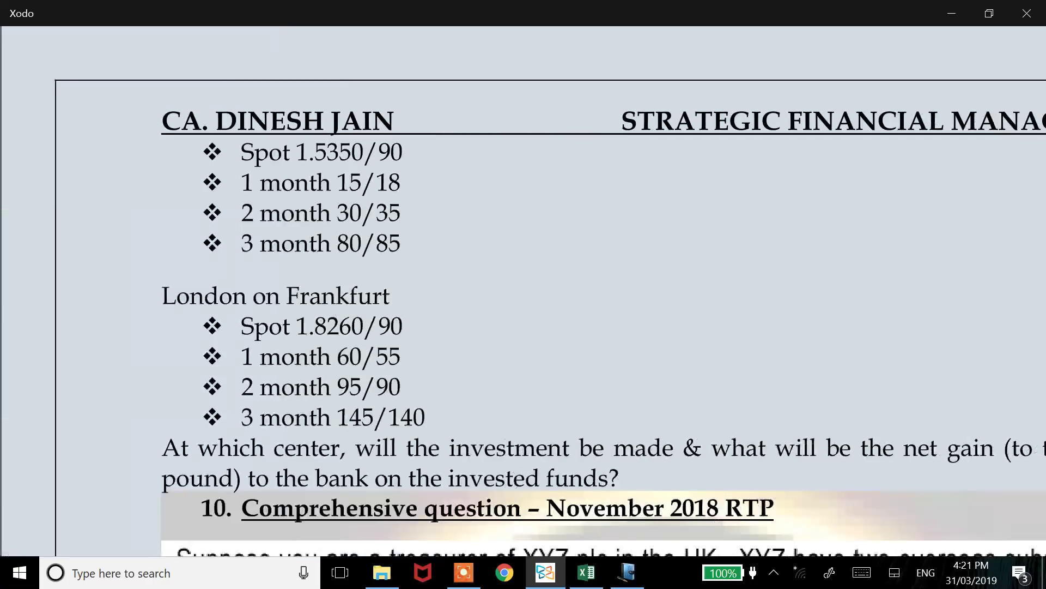
{"action": "scroll", "coordinate": [523, 291], "scroll_direction": "right", "scroll_amount": 5}
- Return to question 8, "Customer not appearing on due date - May 2015, May 2018", and its interbank rate table
{"action": "scroll", "coordinate": [524, 292], "scroll_direction": "left", "scroll_amount": 10}
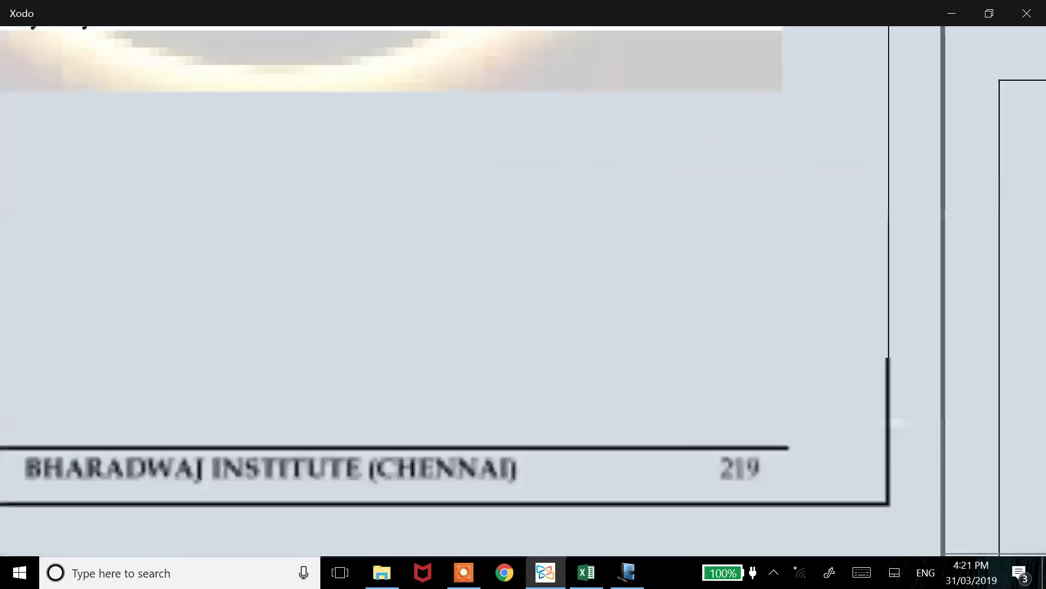
{"action": "scroll", "coordinate": [523, 292], "scroll_direction": "left", "scroll_amount": 15}
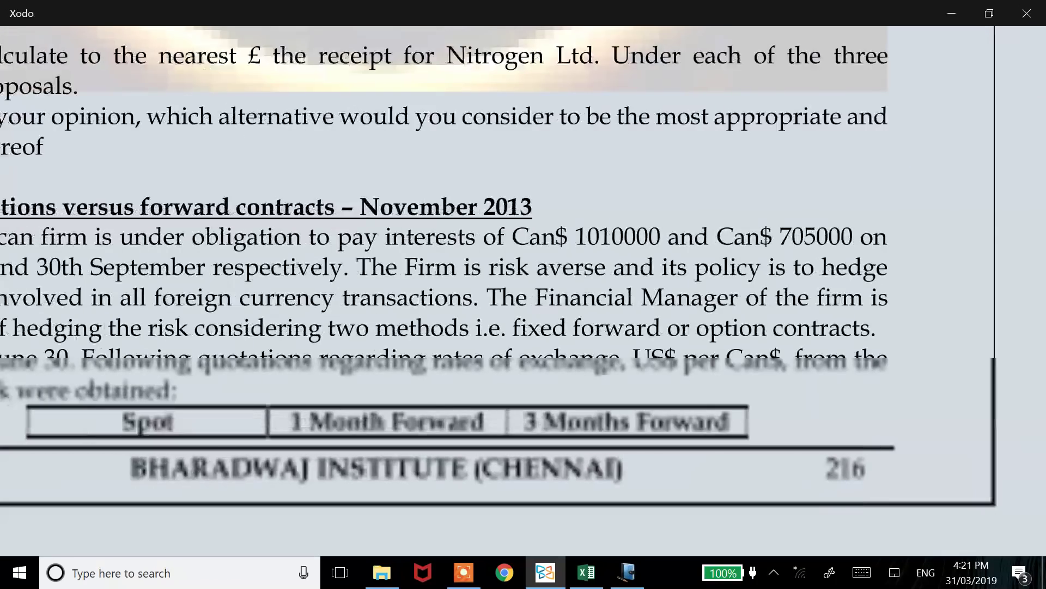
{"action": "scroll", "coordinate": [523, 292], "scroll_direction": "left", "scroll_amount": 5}
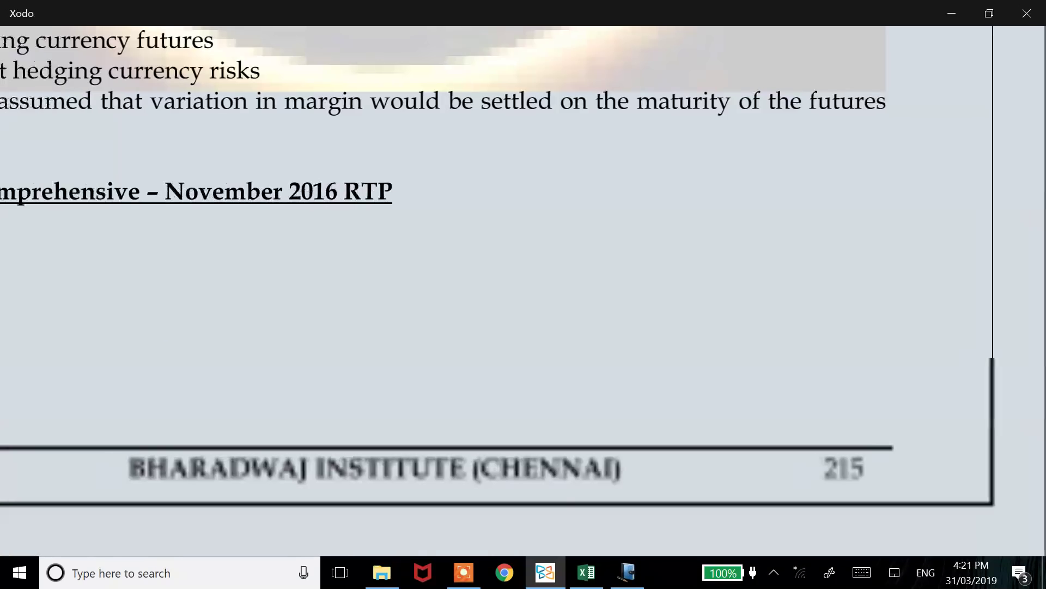
{"action": "scroll", "coordinate": [523, 291], "scroll_direction": "left", "scroll_amount": 10}
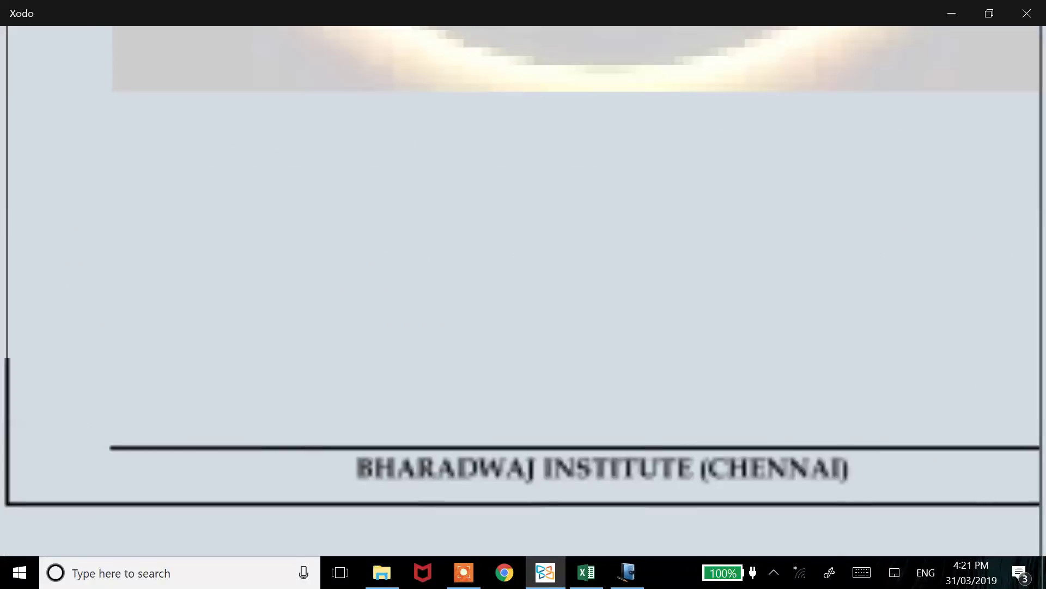
{"action": "scroll", "coordinate": [523, 291], "scroll_direction": "left", "scroll_amount": 3}
{"action": "scroll", "coordinate": [523, 292], "scroll_direction": "down", "scroll_amount": 2}
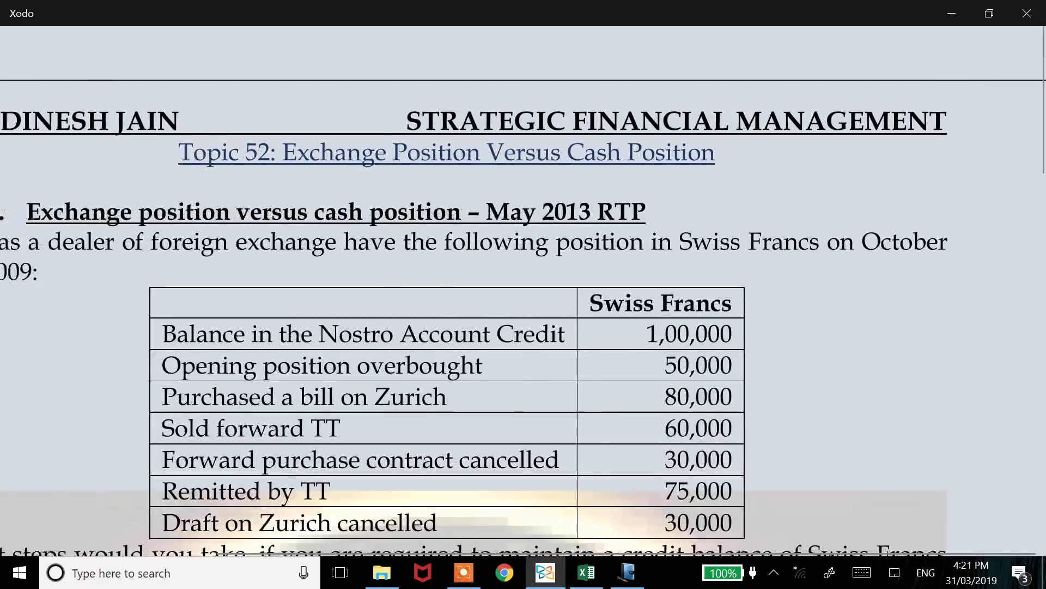
{"action": "scroll", "coordinate": [523, 292], "scroll_direction": "up", "scroll_amount": 10}
{"action": "scroll", "coordinate": [523, 292], "scroll_direction": "down", "scroll_amount": 2}
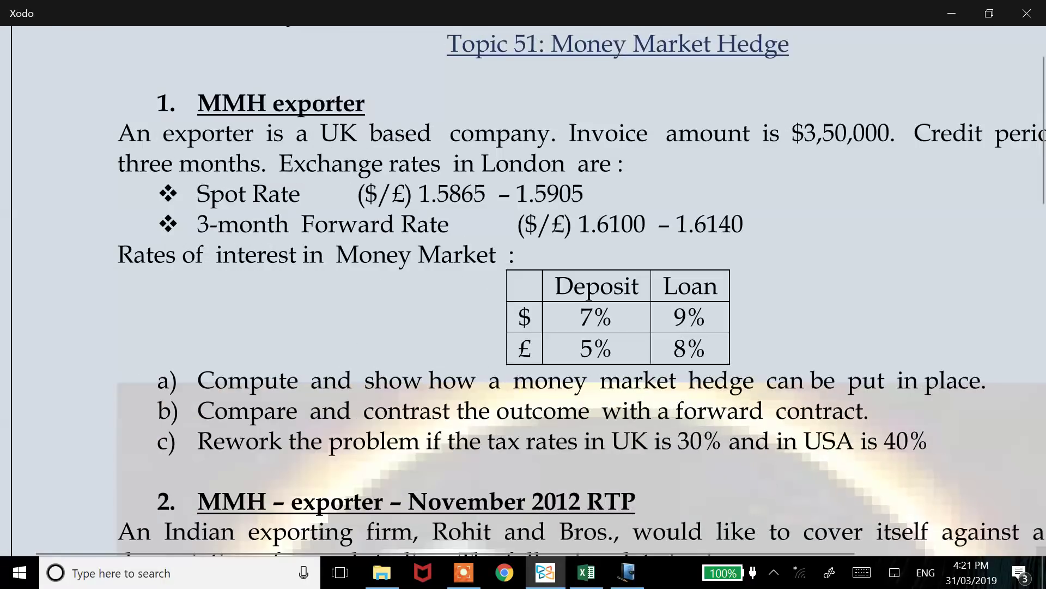
{"action": "scroll", "coordinate": [523, 291], "scroll_direction": "up", "scroll_amount": 5}
{"action": "scroll", "coordinate": [523, 292], "scroll_direction": "up", "scroll_amount": 2}
{"action": "scroll", "coordinate": [523, 292], "scroll_direction": "up", "scroll_amount": 3}
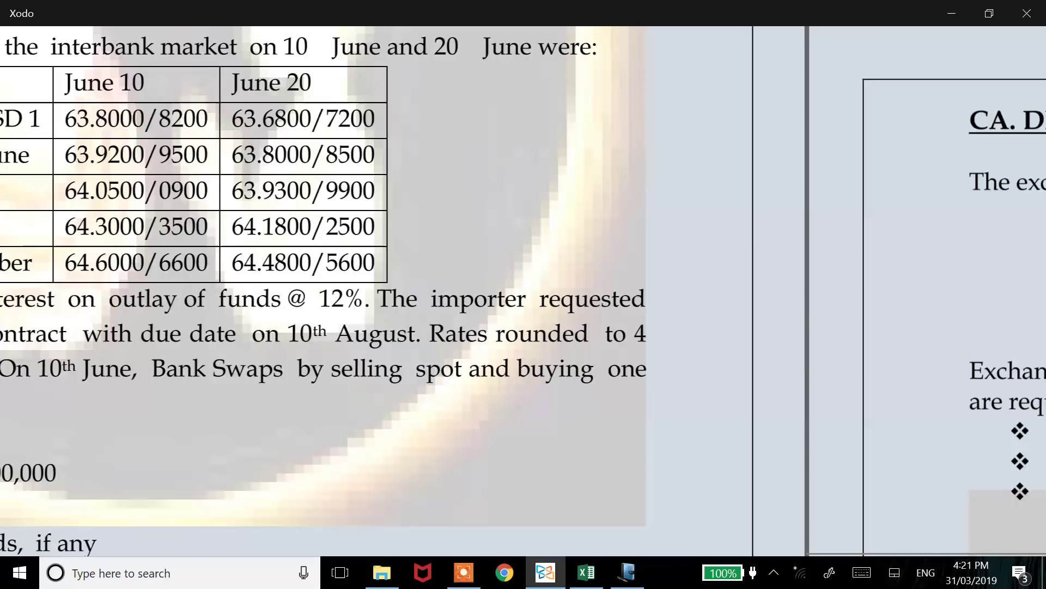
{"action": "scroll", "coordinate": [523, 292], "scroll_direction": "up", "scroll_amount": 3}
{"action": "scroll", "coordinate": [524, 291], "scroll_direction": "up", "scroll_amount": 3}
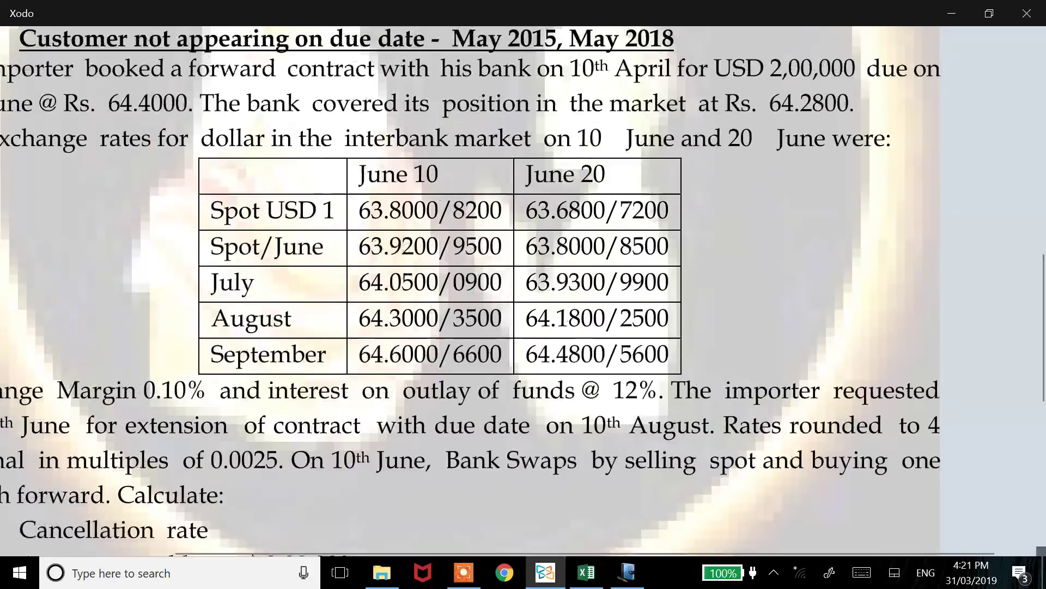
{"action": "scroll", "coordinate": [523, 291], "scroll_direction": "up", "scroll_amount": 3}
{"action": "scroll", "coordinate": [523, 292], "scroll_direction": "down", "scroll_amount": 1}
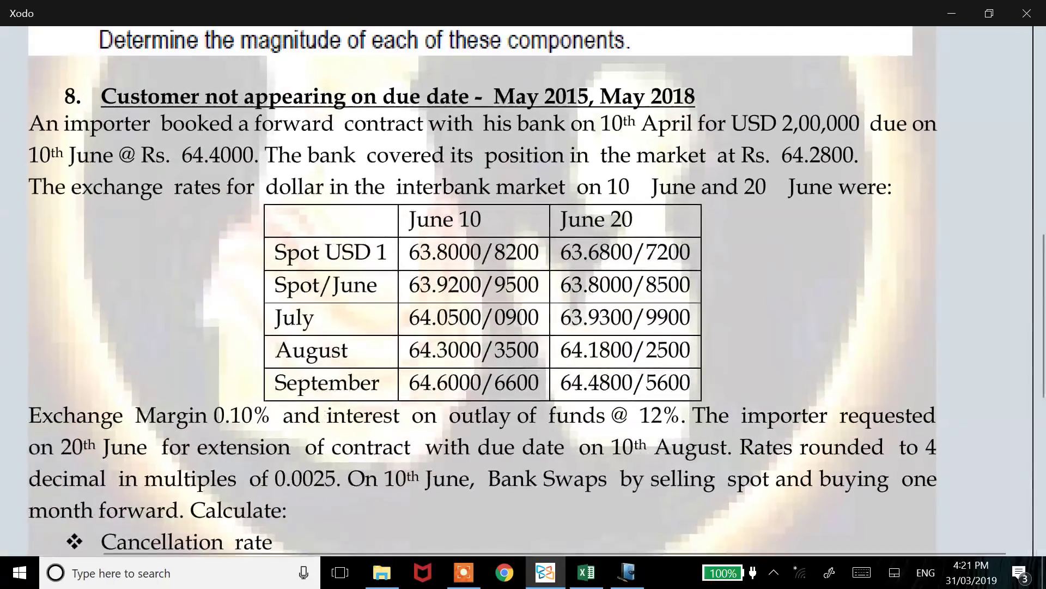
- Read through question 8's terms and bracket the Spot USD 1 and Spot/June rows of its rate table in red ink
{"action": "scroll", "coordinate": [523, 291], "scroll_direction": "down", "scroll_amount": 2}
{"action": "scroll", "coordinate": [523, 291], "scroll_direction": "up", "scroll_amount": 1}
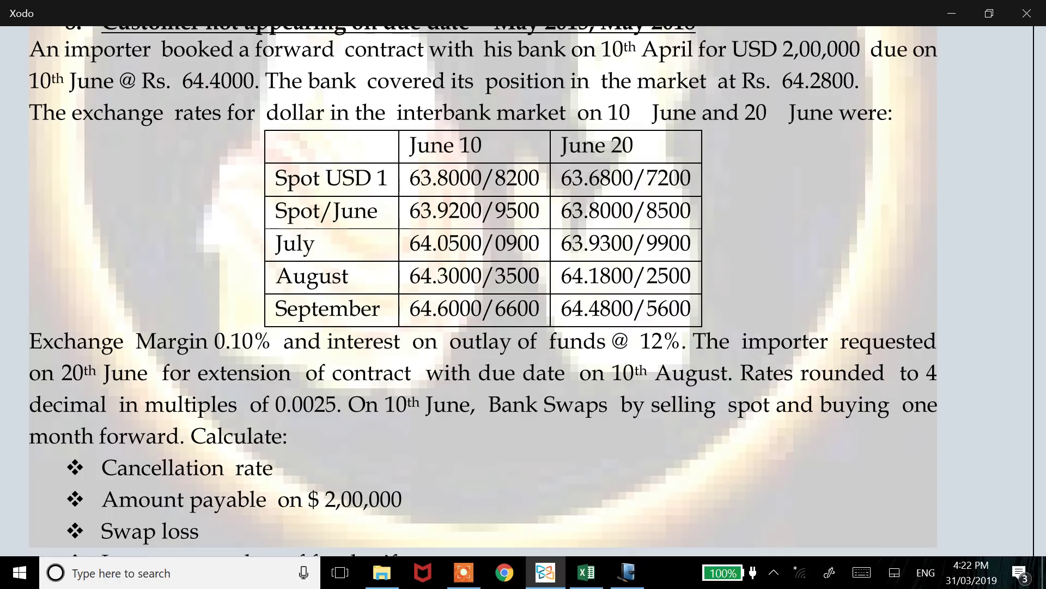
{"action": "scroll", "coordinate": [523, 291], "scroll_direction": "down", "scroll_amount": 2}
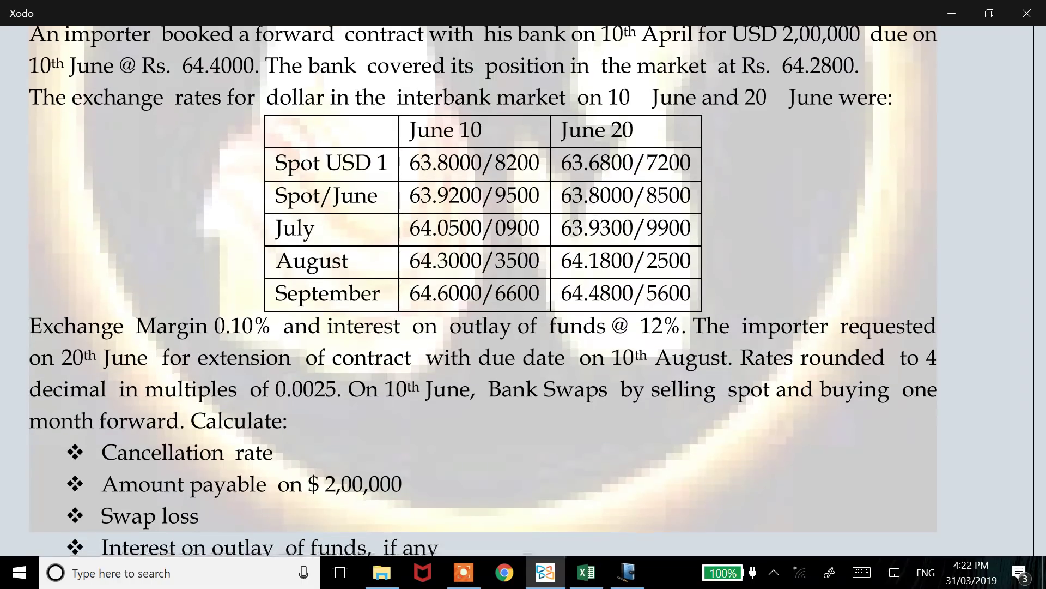
{"action": "scroll", "coordinate": [523, 291], "scroll_direction": "down", "scroll_amount": 2}
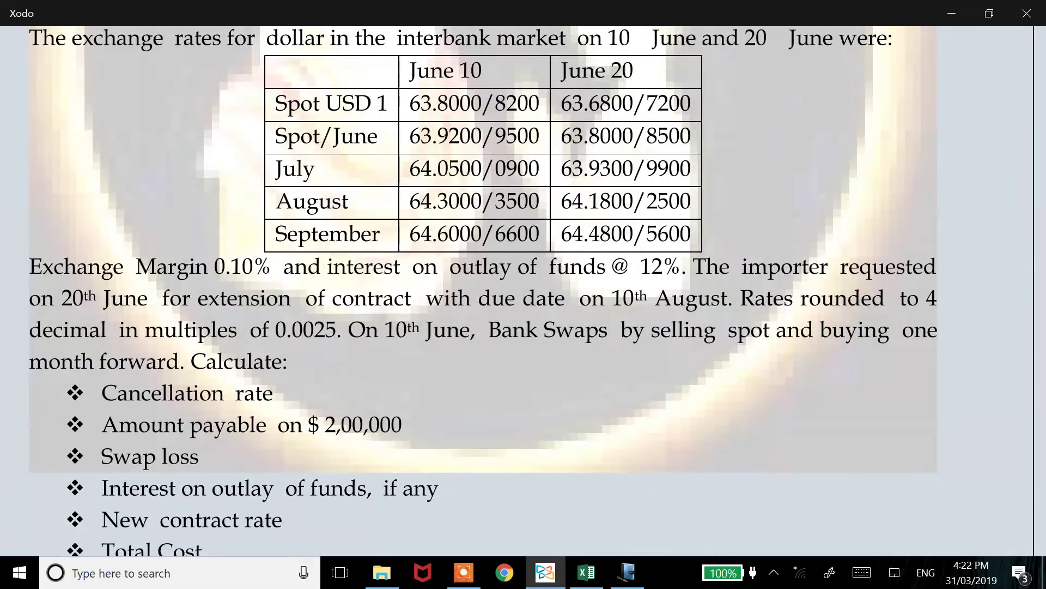
{"action": "scroll", "coordinate": [523, 291], "scroll_direction": "up", "scroll_amount": 5}
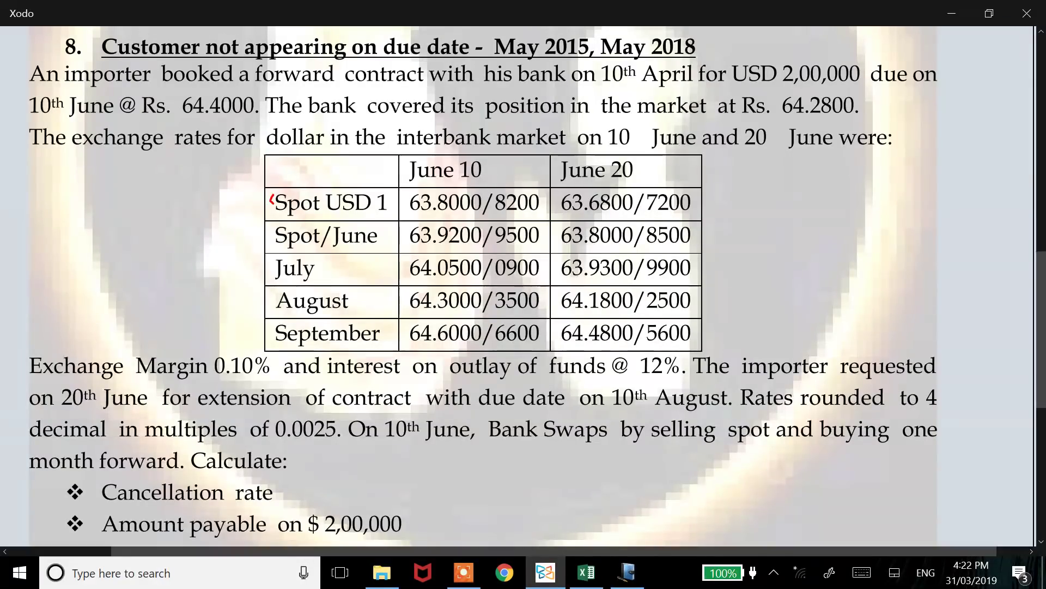
{"action": "left_click_drag", "start_coordinate": [278, 184], "coordinate": [271, 240]}
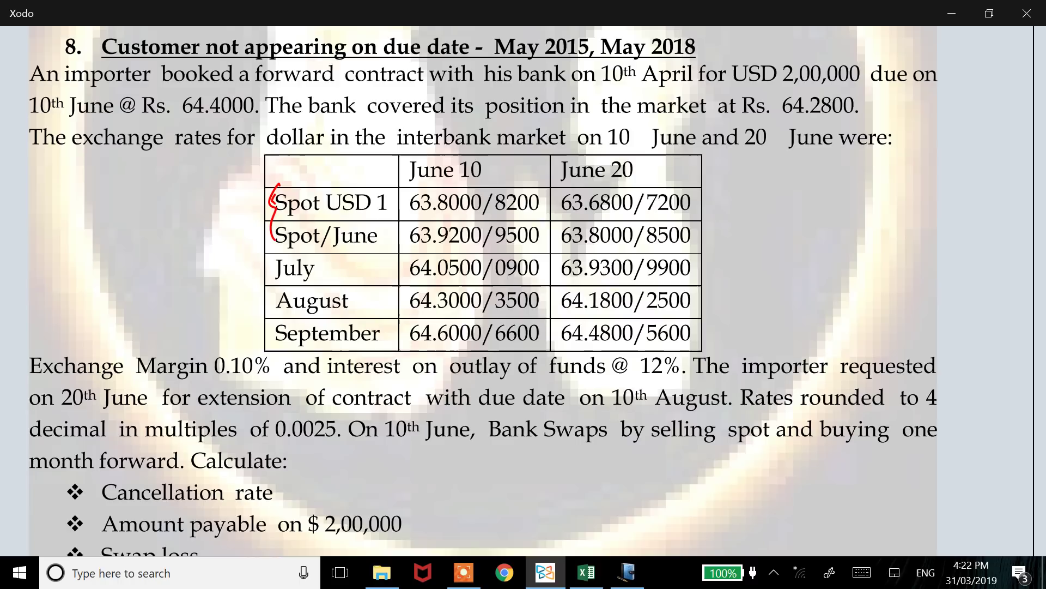
- Bracket question 8's list of required calculations in red ink and circle the extension request date "20th June"
{"action": "scroll", "coordinate": [523, 292], "scroll_direction": "down", "scroll_amount": 2}
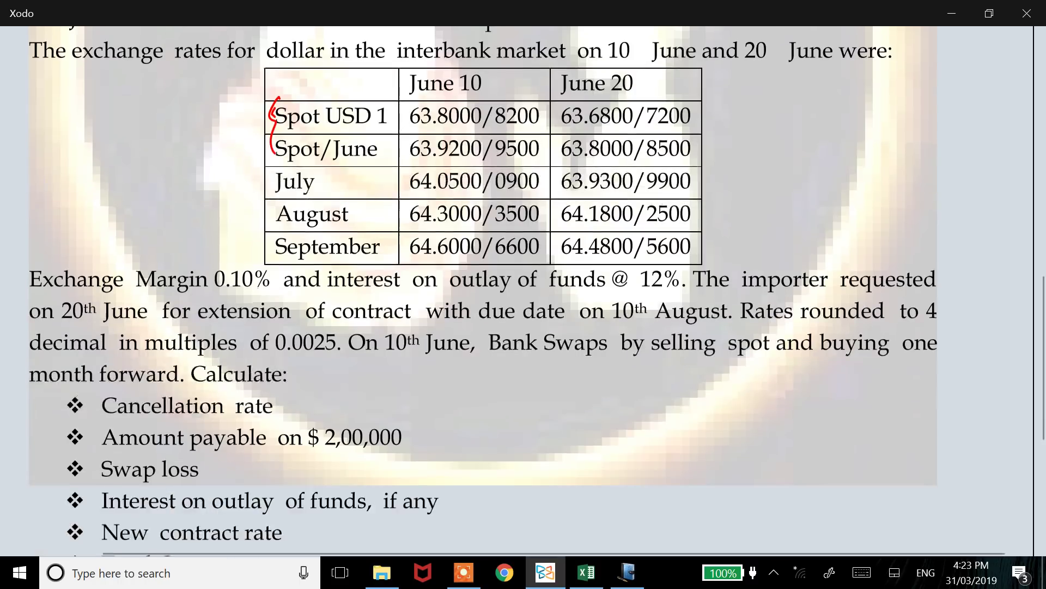
{"action": "scroll", "coordinate": [523, 291], "scroll_direction": "down", "scroll_amount": 2}
{"action": "mouse_move", "coordinate": [361, 299]}
{"action": "left_mouse_down"}
{"action": "mouse_move", "coordinate": [427, 298]}
{"action": "mouse_move", "coordinate": [424, 477]}
{"action": "left_mouse_up"}
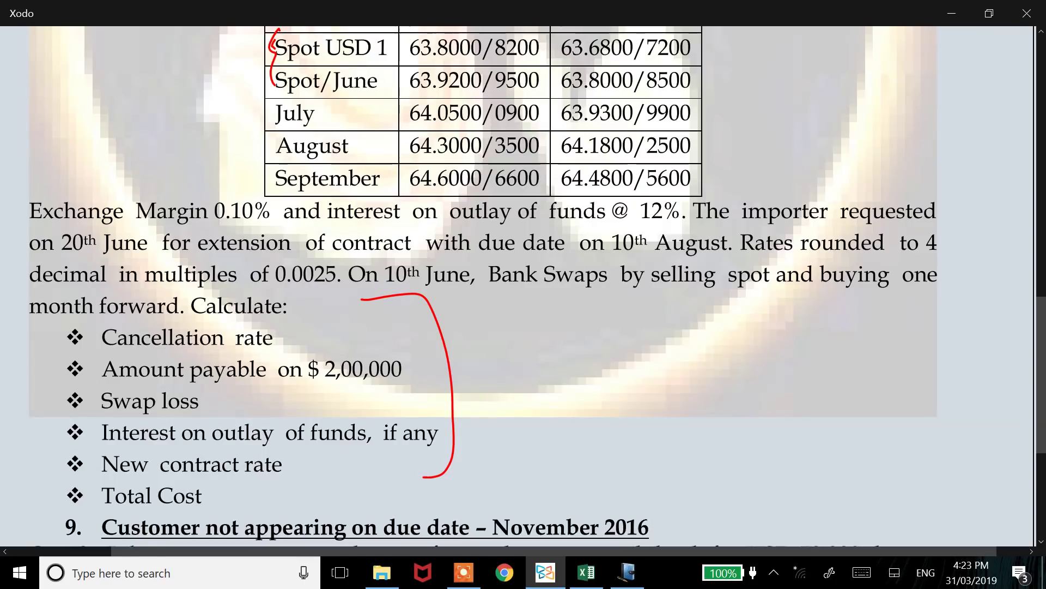
{"action": "scroll", "coordinate": [523, 286], "scroll_direction": "up", "scroll_amount": 4}
{"action": "mouse_move", "coordinate": [43, 421]}
{"action": "left_mouse_down"}
{"action": "mouse_move", "coordinate": [143, 410]}
{"action": "mouse_move", "coordinate": [158, 384]}
{"action": "left_mouse_up"}
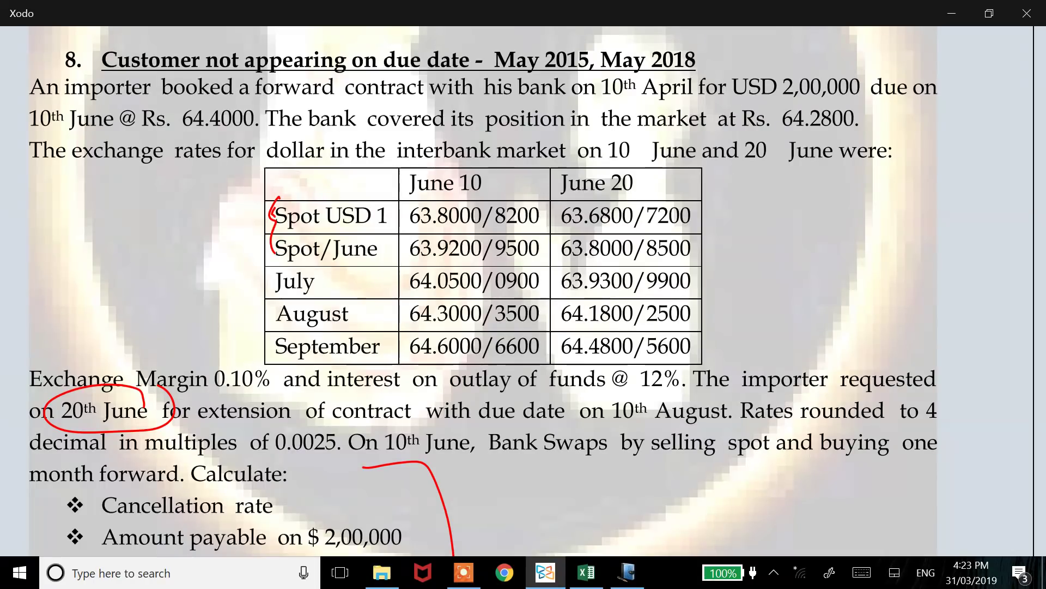
- Switch to the SFM_revision_may_2019.xlsx workbook in Excel and add a new, enlarged worksheet for question 8
{"action": "key", "text": "alt+Tab"}
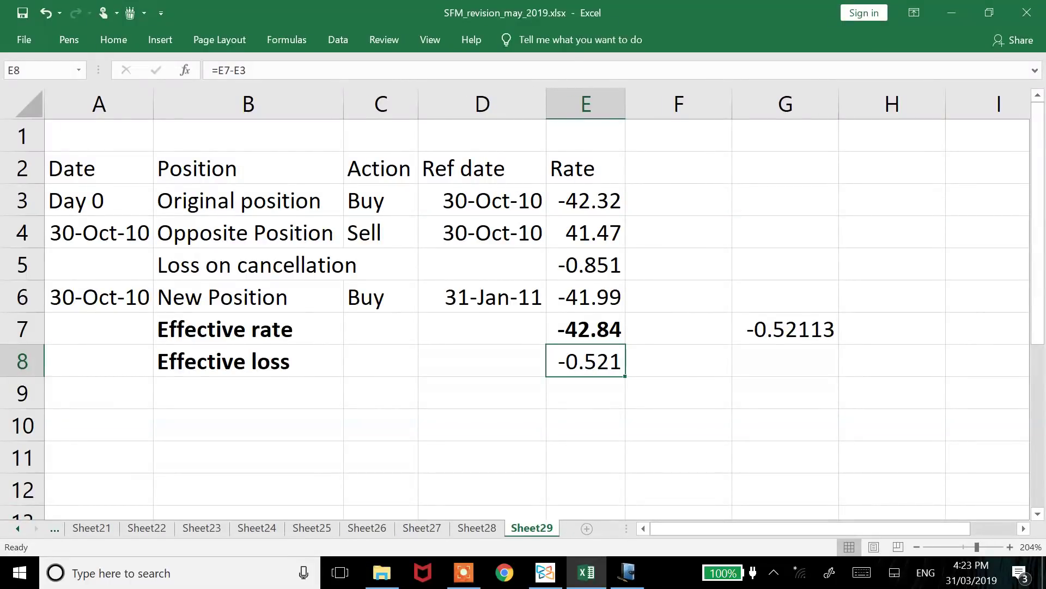
{"action": "key", "text": "shift+F11"}
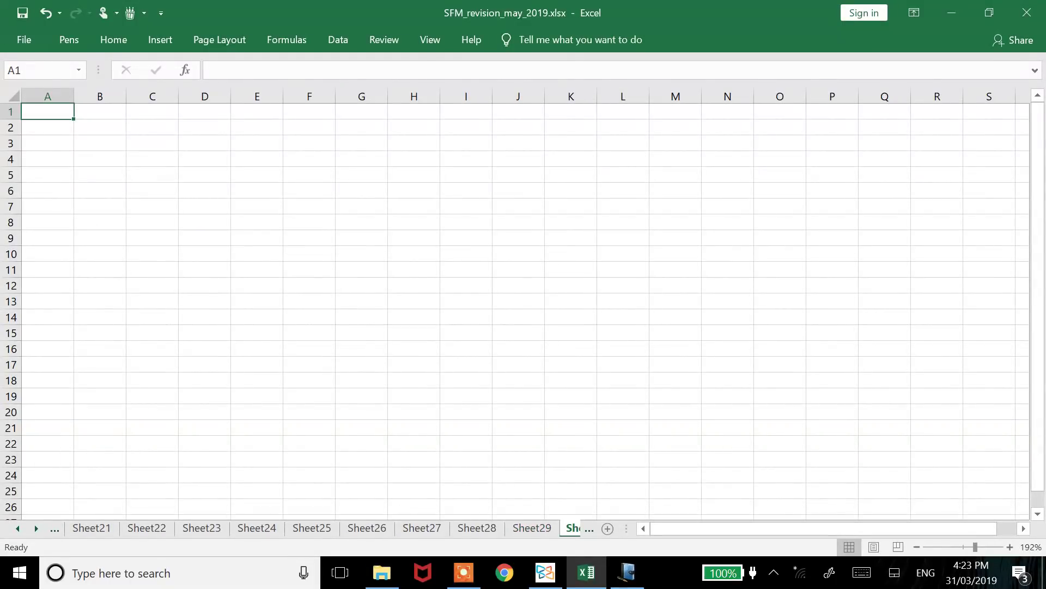
{"action": "scroll", "coordinate": [515, 304], "scroll_direction": "up", "scroll_amount": 3}
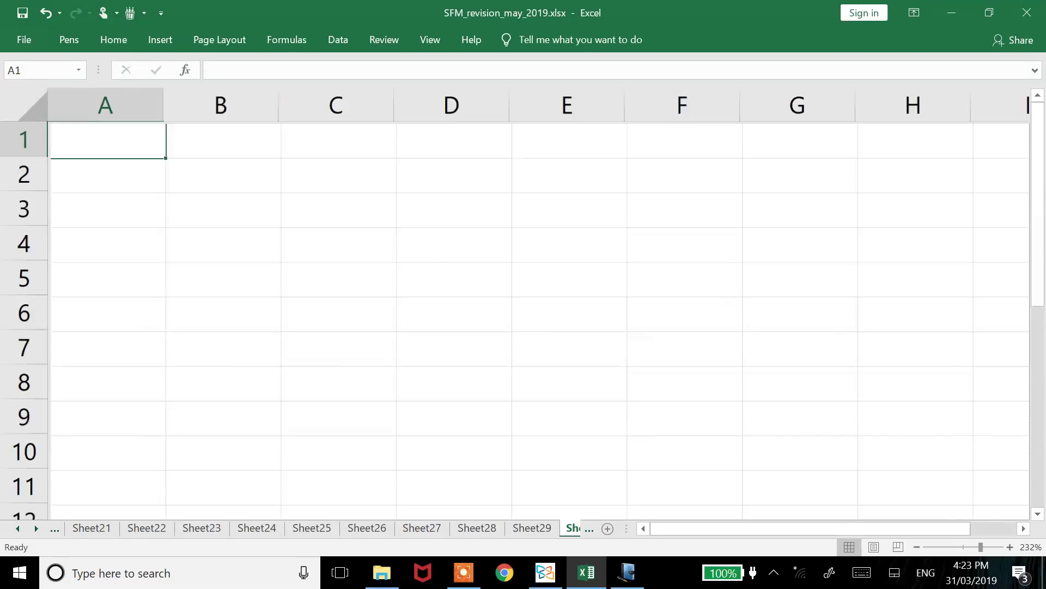
- Enter the heading "WN 1: Evaluation from customer side" in cell A2 and make it bold and underlined
{"action": "left_click", "coordinate": [110, 179]}
{"action": "type", "text": "WN 1"}
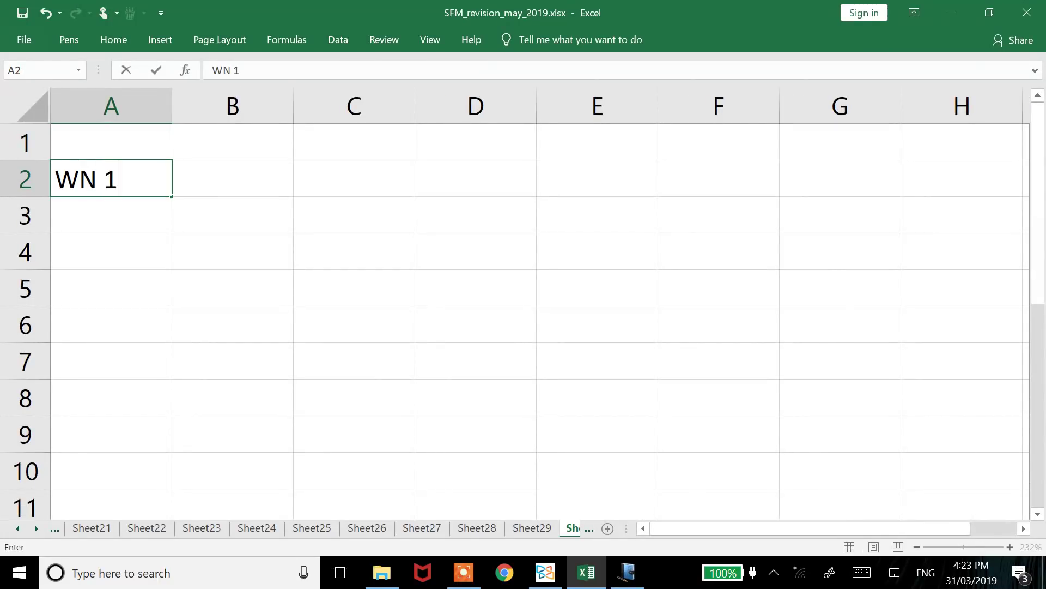
{"action": "type", "text": ": Evaluatio"}
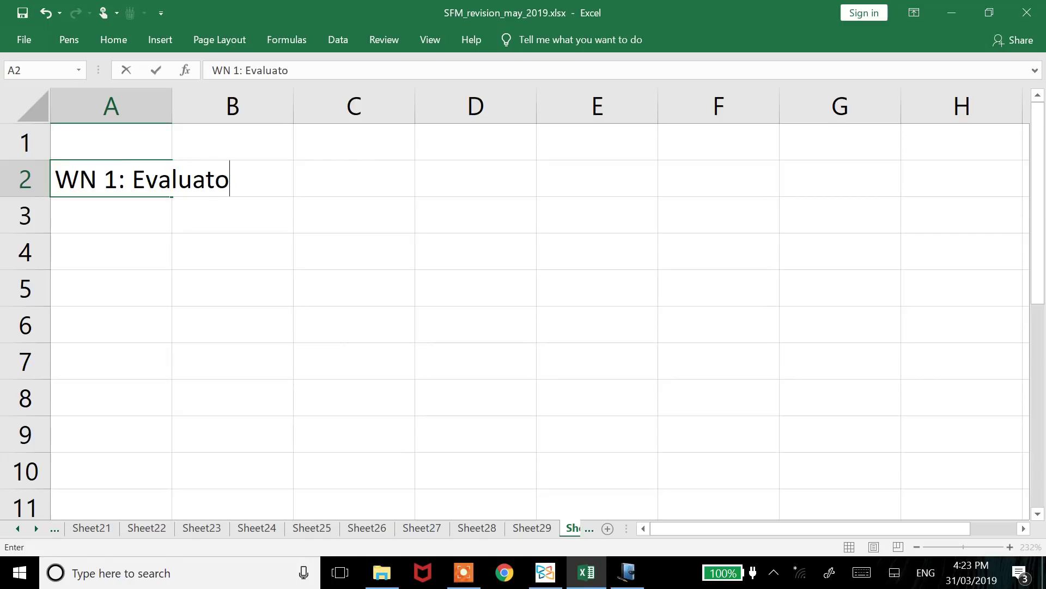
{"action": "type", "text": "n from cu"}
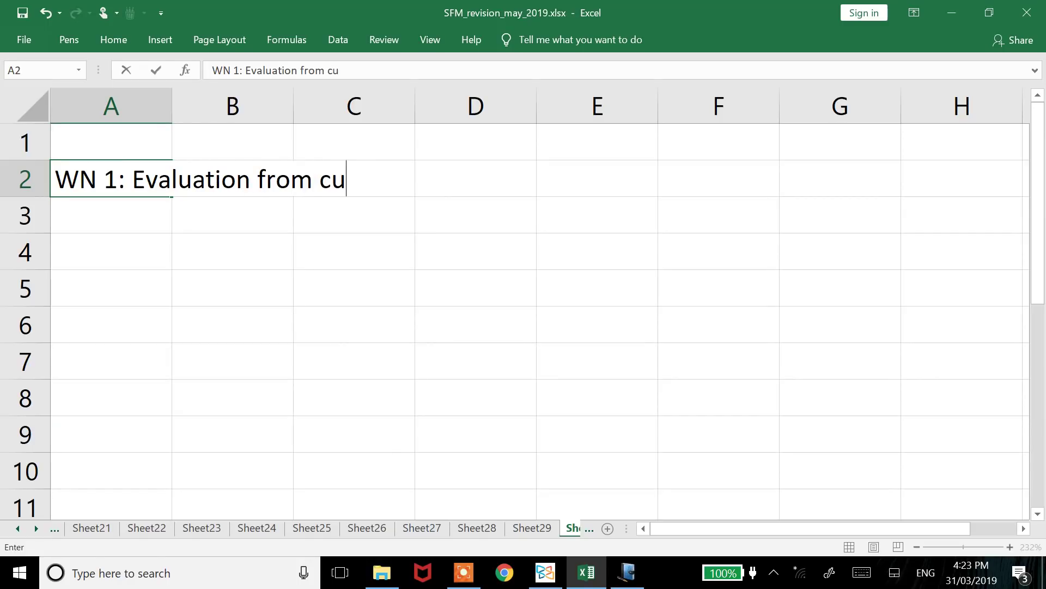
{"action": "type", "text": "stomer side"}
{"action": "key", "text": "Return"}
{"action": "left_click", "coordinate": [110, 178]}
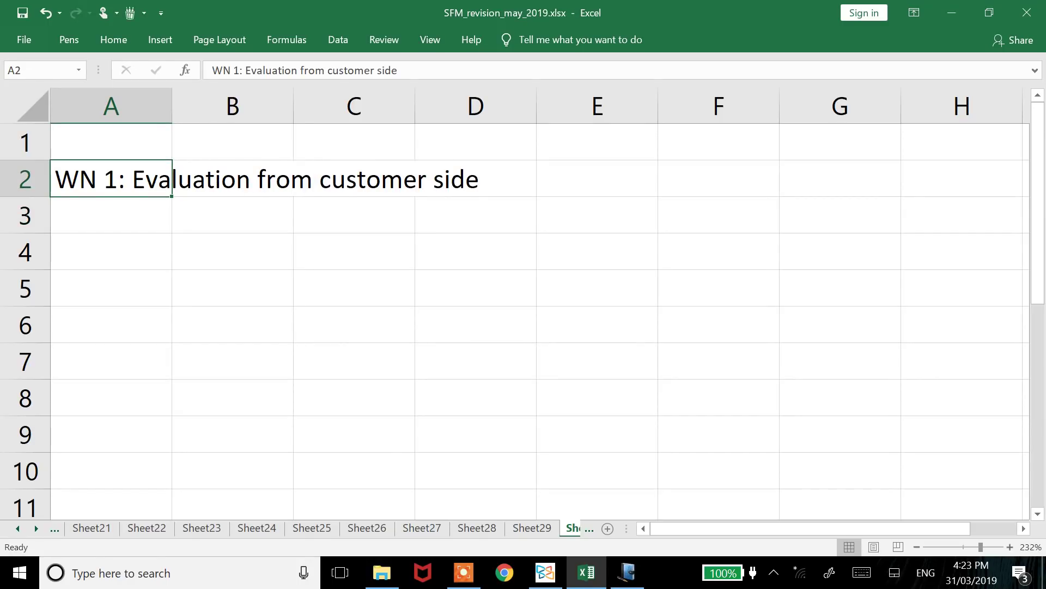
{"action": "key", "text": "ctrl+b"}
{"action": "key", "text": "ctrl+u"}
- Enter the bold, underlined heading "WN 2: Evaluation from bank side" in cell G2 and return to cell A2
{"action": "key", "text": "Right"}
{"action": "key", "text": "Right"}
{"action": "key", "text": "Right"}
{"action": "key", "text": "Right"}
{"action": "key", "text": "Right"}
{"action": "key", "text": "Right"}
{"action": "key", "text": "Right"}
{"action": "key", "text": "Right"}
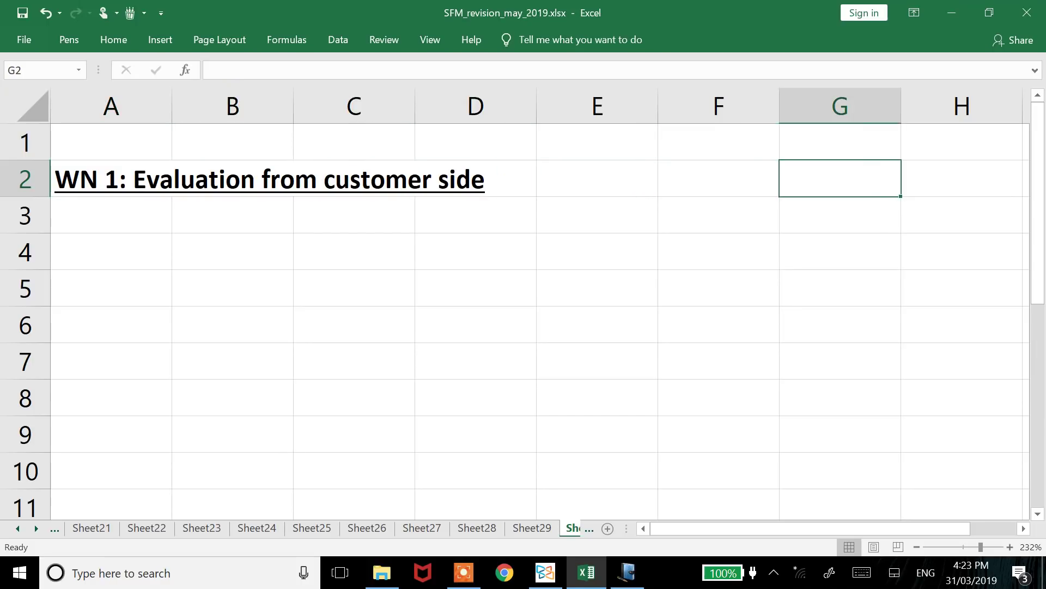
{"action": "key", "text": "Left"}
{"action": "key", "text": "Left"}
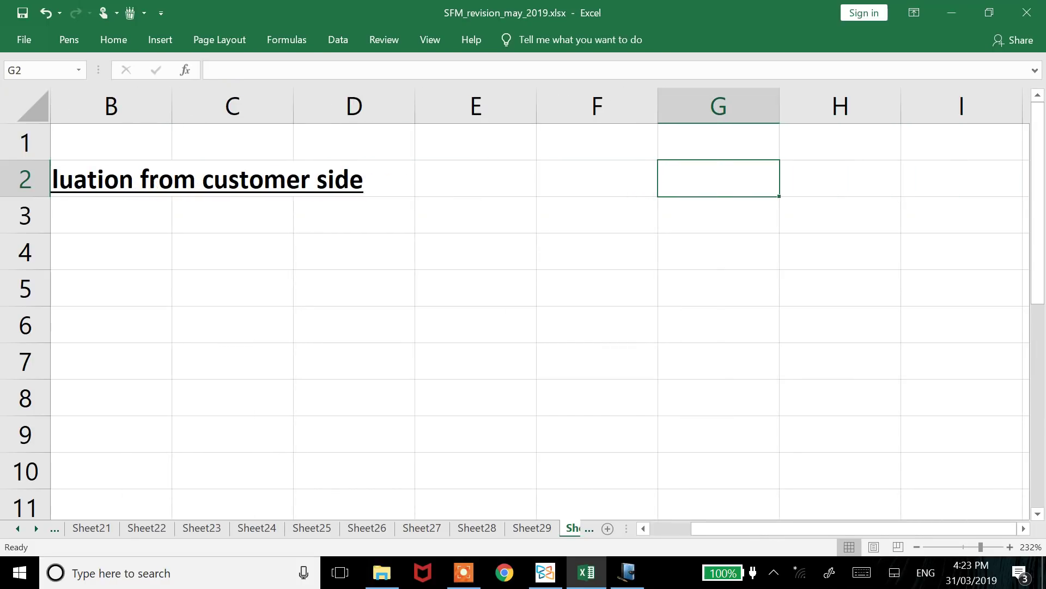
{"action": "type", "text": "WN 2: Evaluation frm"}
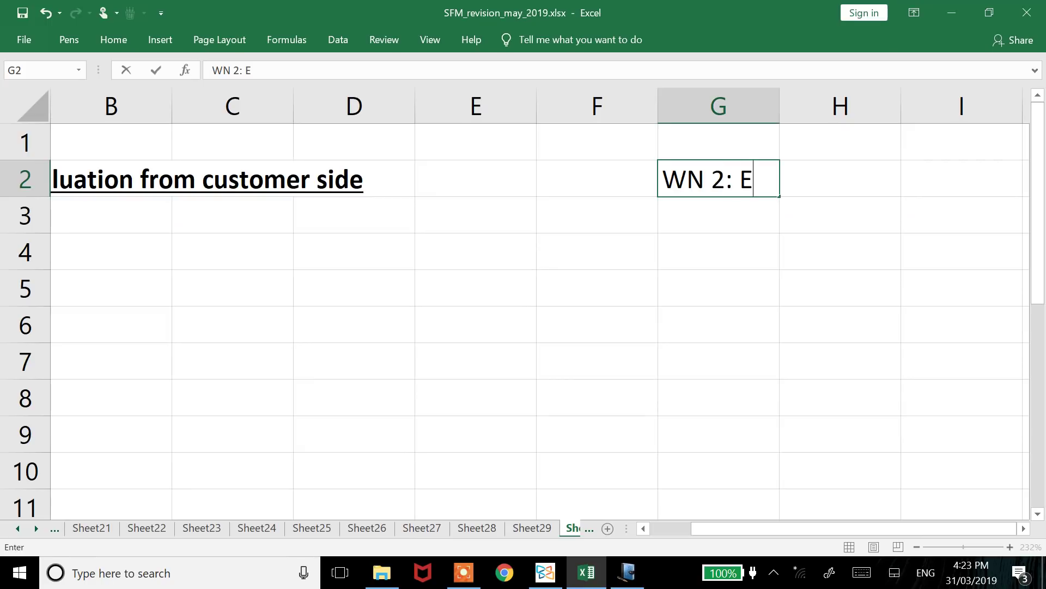
{"action": "key", "text": "BackSpace"}
{"action": "type", "text": "om banks"}
{"action": "key", "text": "BackSpace"}
{"action": "key", "text": "BackSpace"}
{"action": "type", "text": "side"}
{"action": "key", "text": "Return"}
{"action": "key", "text": "Up"}
{"action": "key", "text": "ctrl+b"}
{"action": "key", "text": "ctrl+u"}
{"action": "key", "text": "Right"}
{"action": "key", "text": "Right"}
{"action": "key", "text": "Right"}
{"action": "key", "text": "Home"}
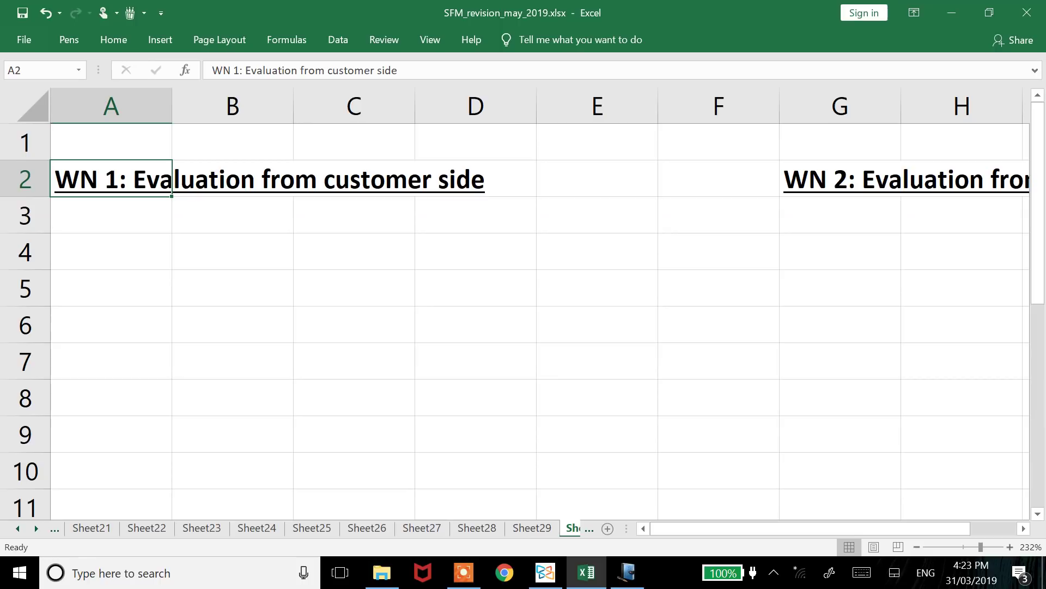
- Enter the column headings Date, Position, Action, Ref date and Rate across cells A3 to E3 under the WN 1 heading
{"action": "key", "text": "Down"}
{"action": "type", "text": "Date"}
{"action": "key", "text": "Tab"}
{"action": "type", "text": "Position"}
{"action": "key", "text": "Tab"}
{"action": "type", "text": "Ac"}
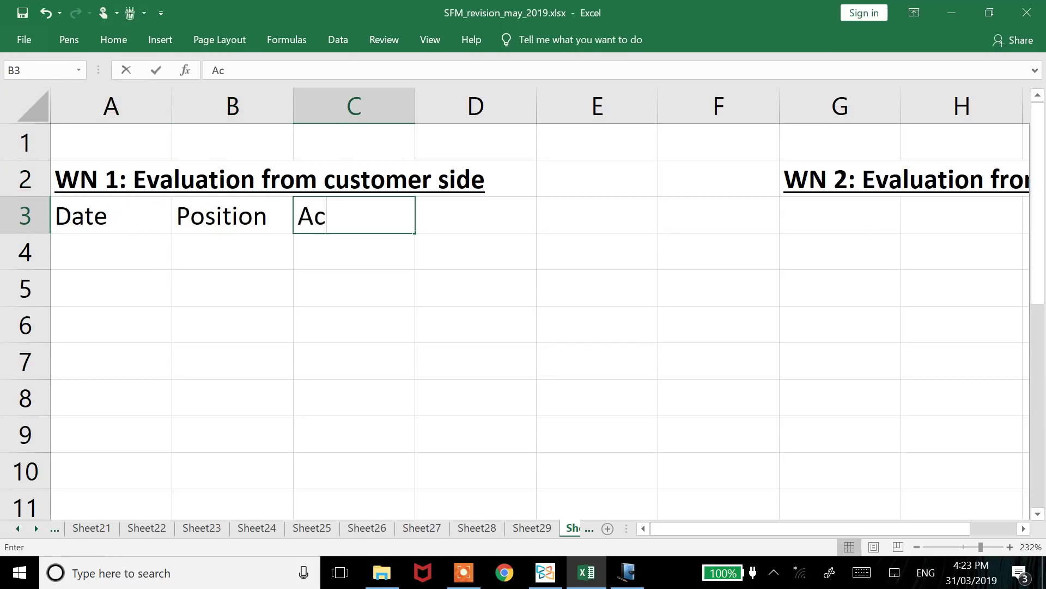
{"action": "type", "text": "tion"}
{"action": "key", "text": "Tab"}
{"action": "type", "text": "Ref"}
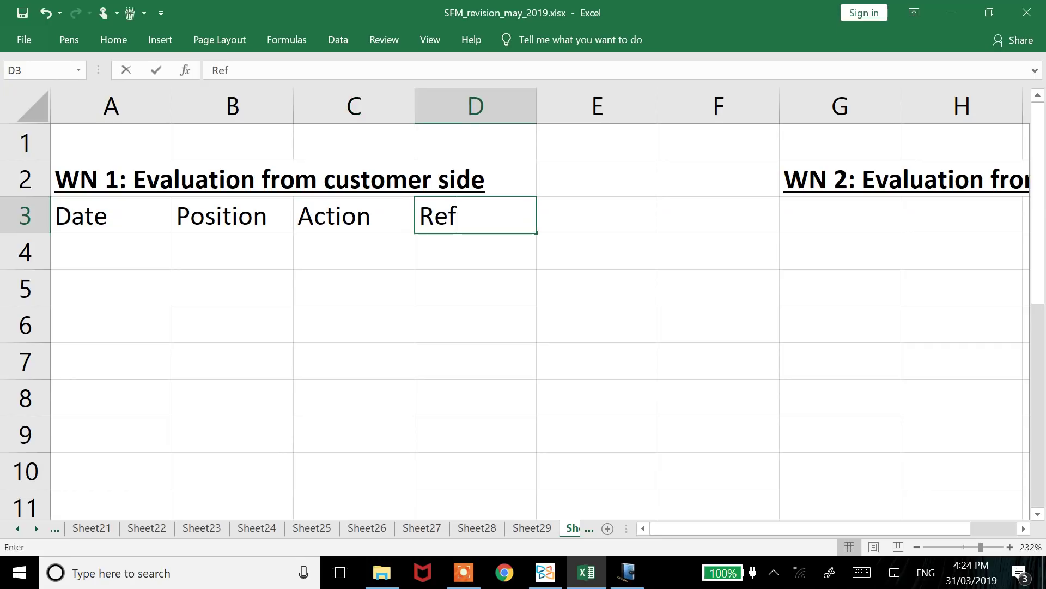
{"action": "type", "text": " date"}
{"action": "key", "text": "Tab"}
{"action": "type", "text": "Rate"}
{"action": "key", "text": "Return"}
- Copy the five column headings from A3:E3 to row 3 under the WN 2 heading, starting at G3
{"action": "key", "text": "Up"}
{"action": "key", "text": "shift+Home"}
{"action": "key", "text": "ctrl+c"}
{"action": "key", "text": "Right"}
{"action": "key", "text": "Right"}
{"action": "key", "text": "Right"}
{"action": "key", "text": "Left"}
{"action": "key", "text": "Return"}
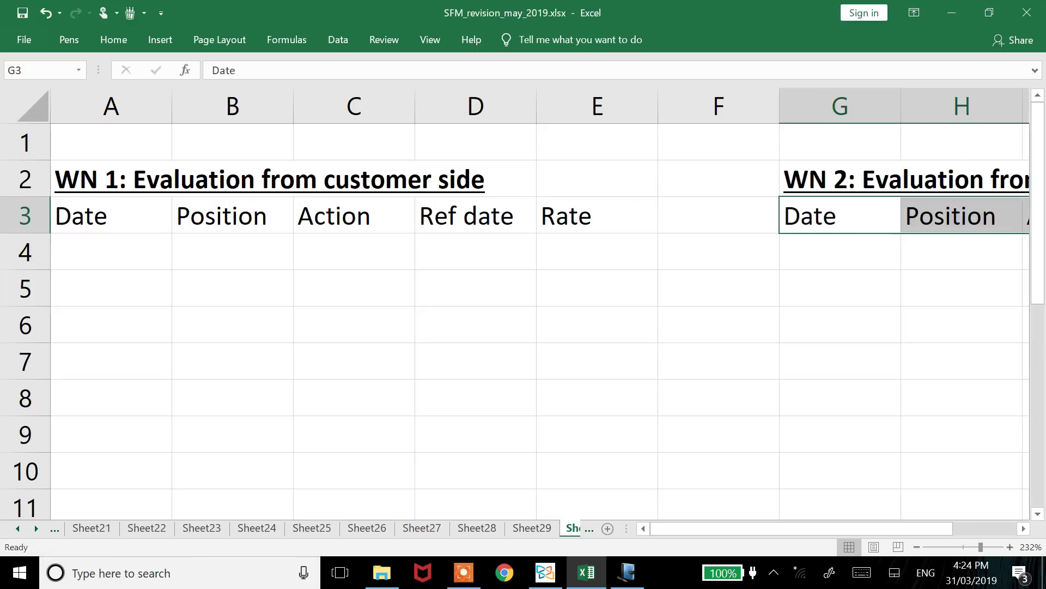
{"action": "key", "text": "Home"}
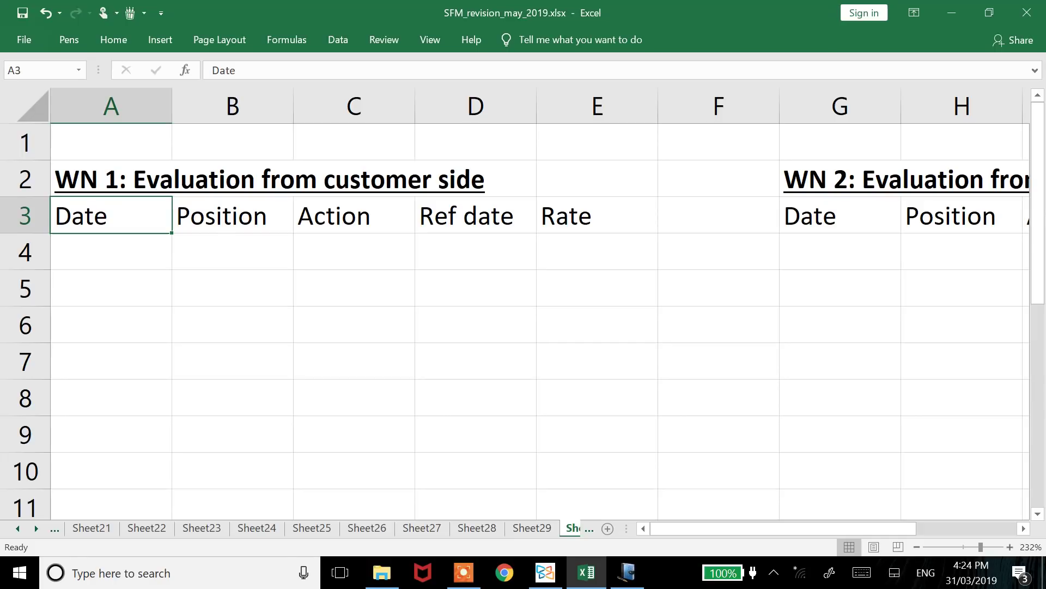
- Check the booking date in question 8 in Xodo and enter April 10 as the date in cell A4 of the workbook
{"action": "left_click", "coordinate": [111, 251]}
{"action": "key", "text": "alt+Tab"}
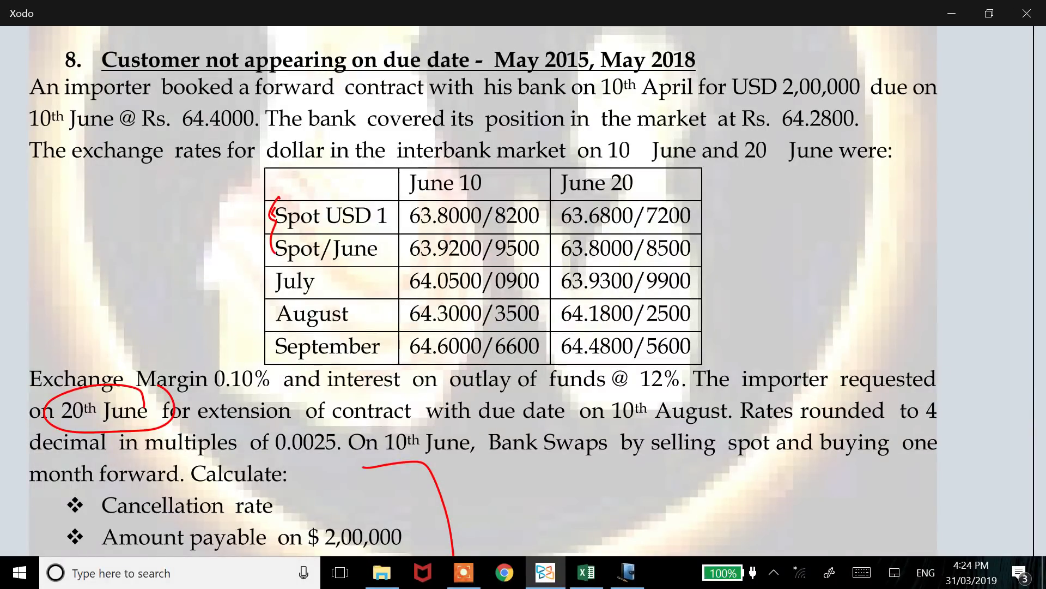
{"action": "key", "text": "alt+Tab"}
{"action": "type", "text": "April 10"}
{"action": "key", "text": "Return"}
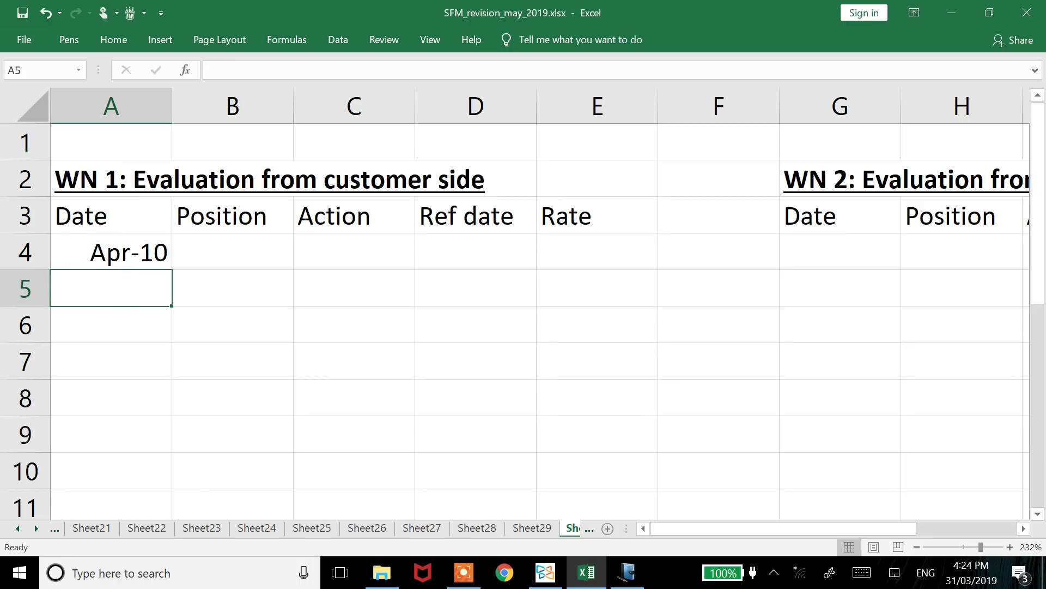
- Enter "Original Position" in cell B4 and auto-fit the width of column B to it
{"action": "left_click", "coordinate": [232, 288]}
{"action": "left_click", "coordinate": [232, 251]}
{"action": "type", "text": "Original "}
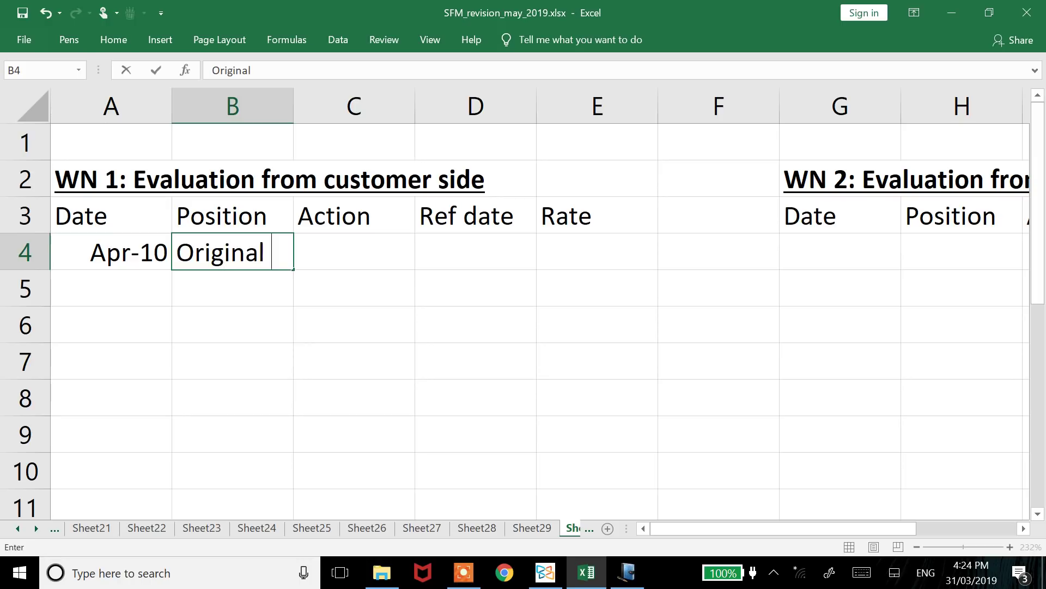
{"action": "type", "text": "Position"}
{"action": "key", "text": "Return"}
{"action": "left_click", "coordinate": [232, 252]}
{"action": "key", "text": "alt"}
{"action": "key", "text": "h"}
{"action": "key", "text": "o"}
{"action": "key", "text": "i"}
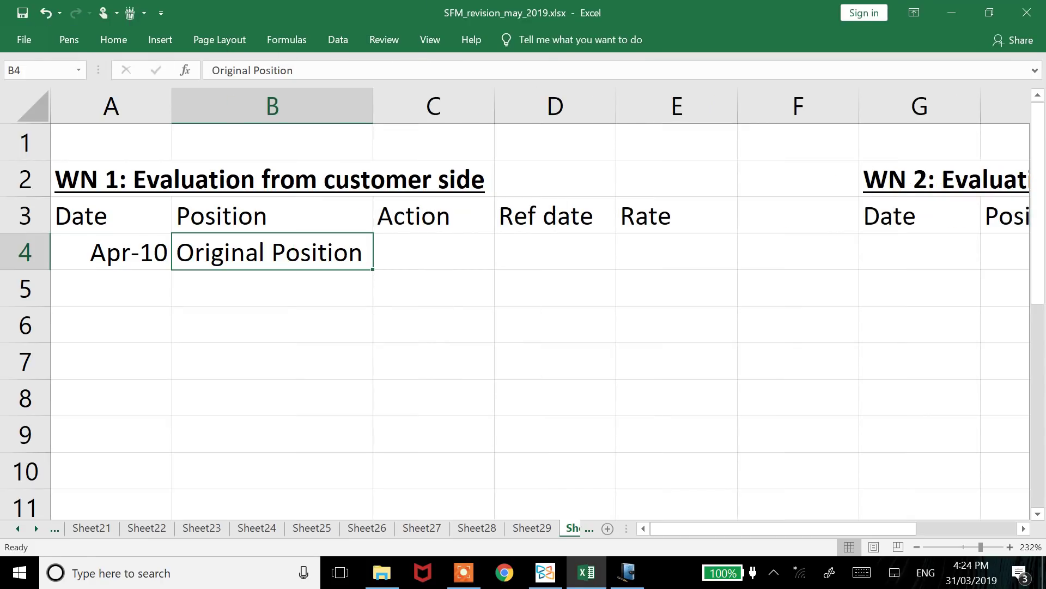
- Enter the action "Buy" in C4 and, after checking the due date in Xodo, the ref date June 10 in D4
{"action": "left_click", "coordinate": [434, 251]}
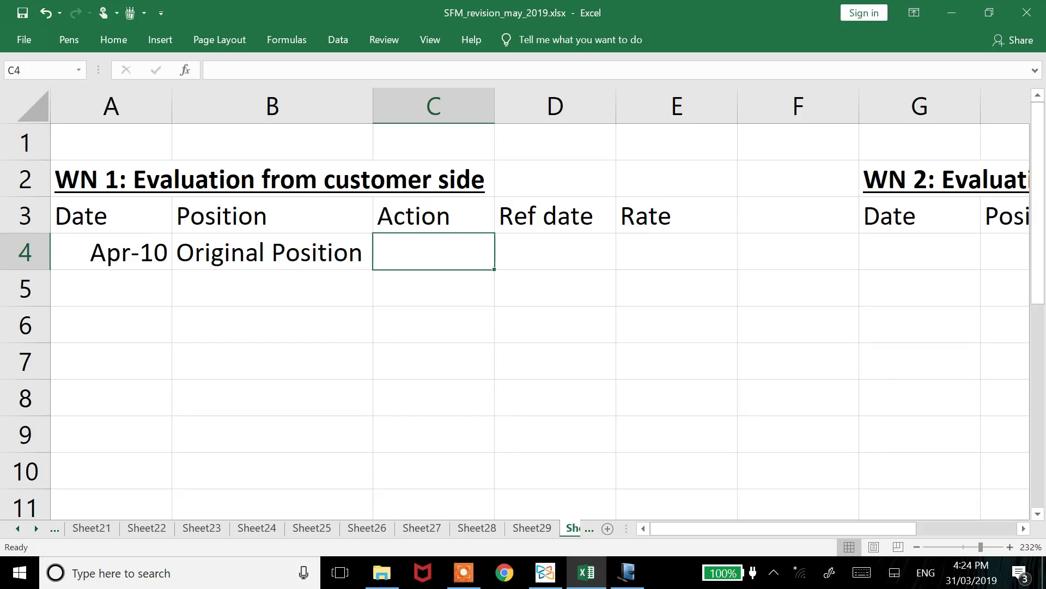
{"action": "type", "text": "Buy"}
{"action": "key", "text": "Tab"}
{"action": "key", "text": "Tab"}
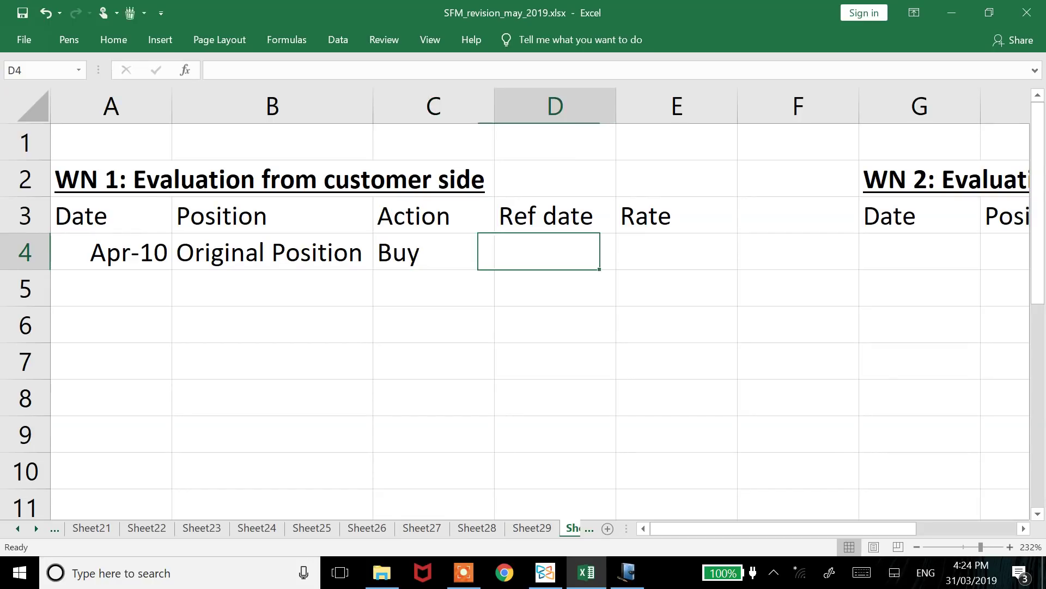
{"action": "key", "text": "alt+Tab"}
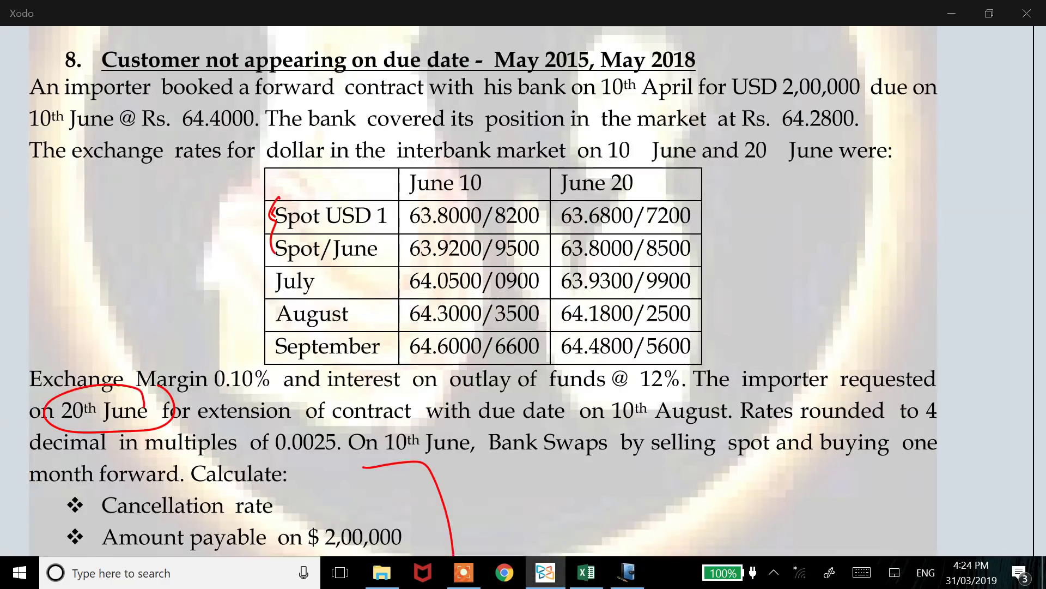
{"action": "key", "text": "alt+Tab"}
{"action": "left_click", "coordinate": [555, 251]}
{"action": "type", "text": "June 10"}
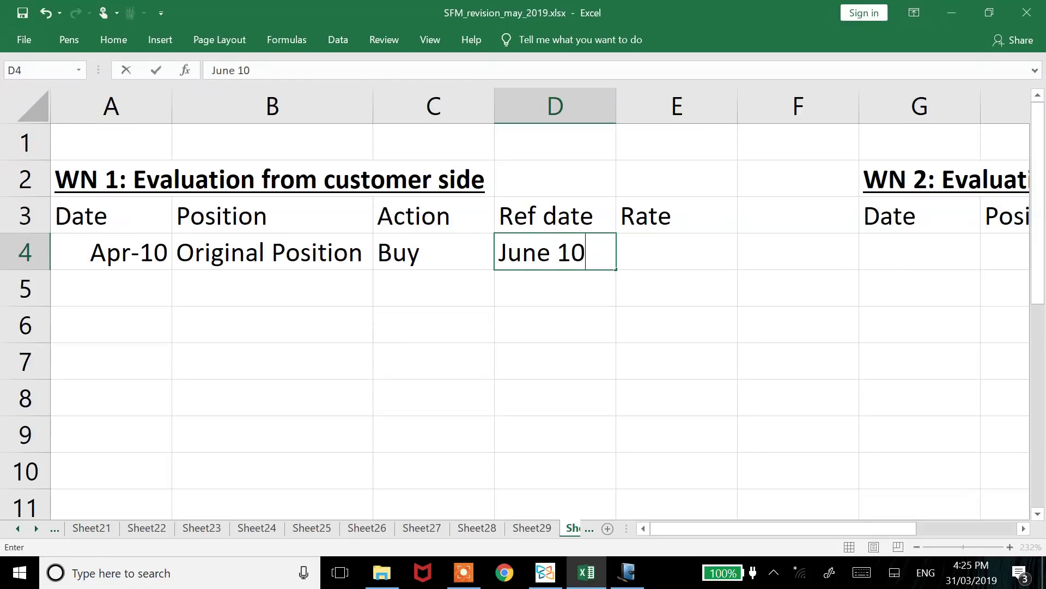
{"action": "key", "text": "Return"}
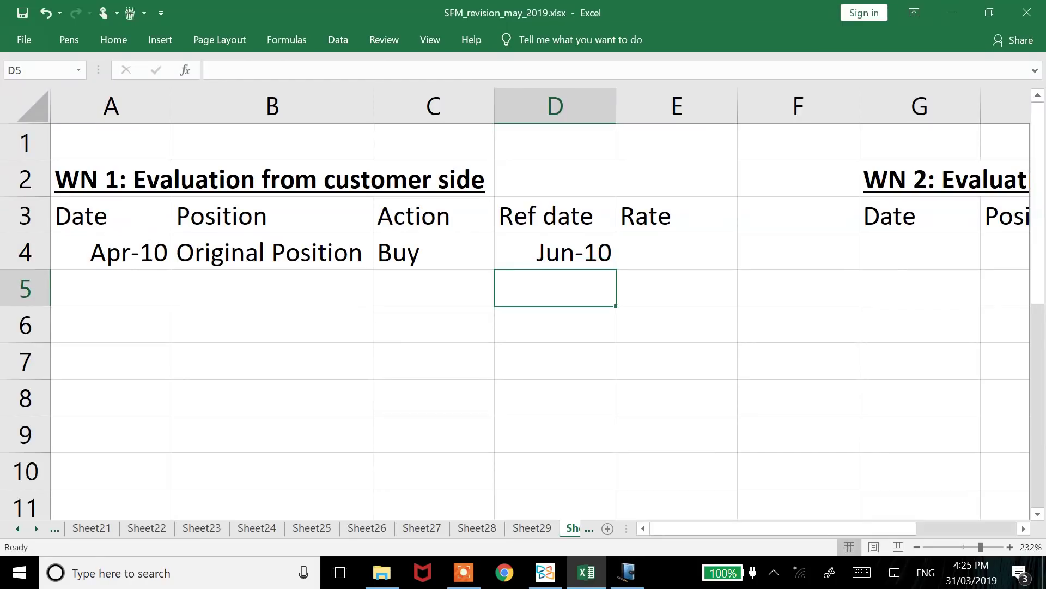
- Look up the customer's contract rate in Xodo and enter 64.40 as the rate in cell E4 of the workbook
{"action": "left_click", "coordinate": [676, 251]}
{"action": "key", "text": "alt+Tab"}
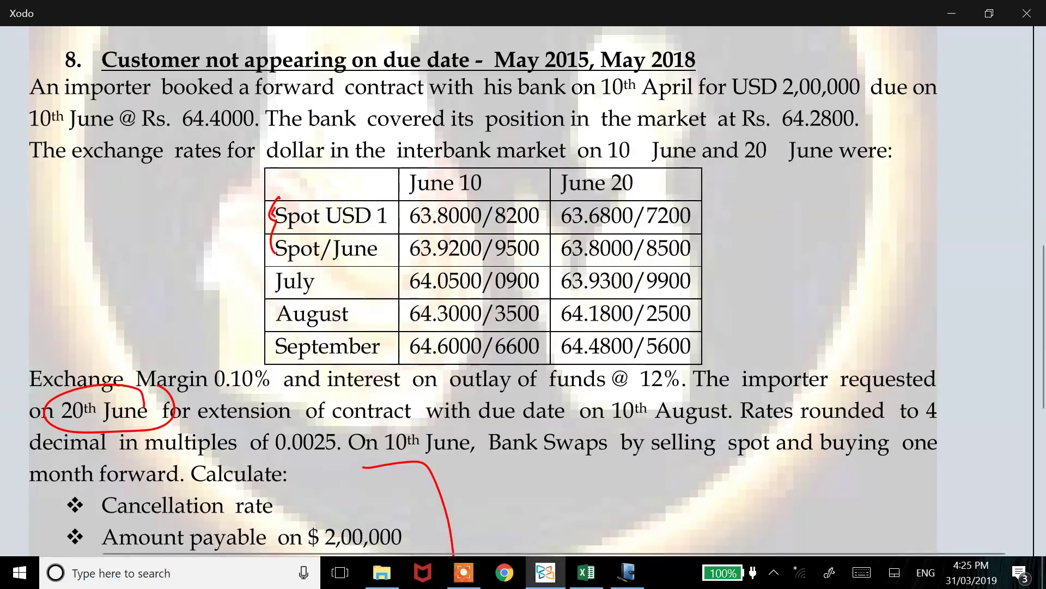
{"action": "key", "text": "alt+Tab"}
{"action": "type", "text": "64.40"}
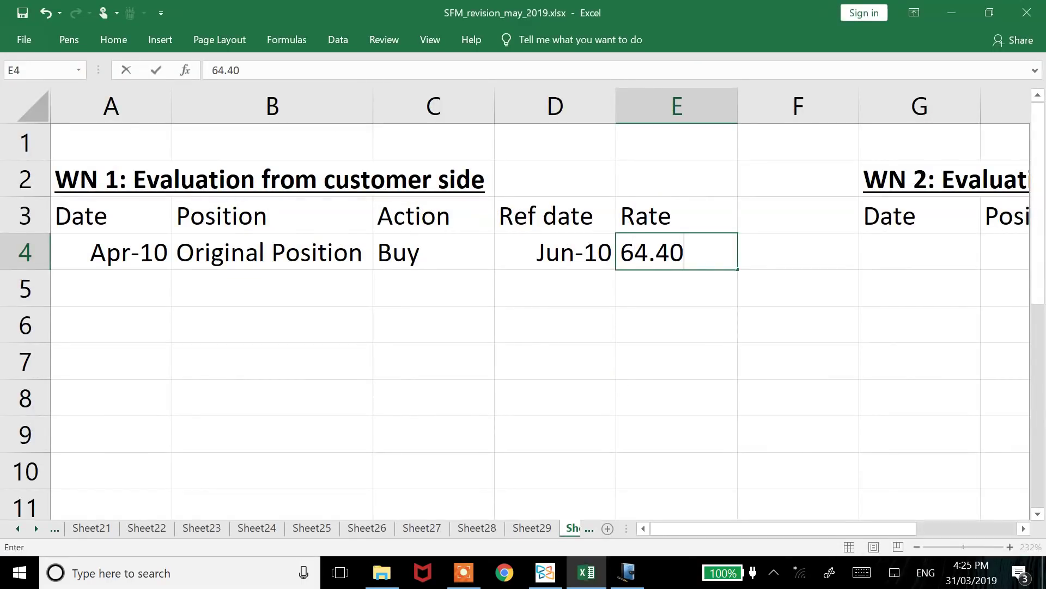
{"action": "key", "text": "Return"}
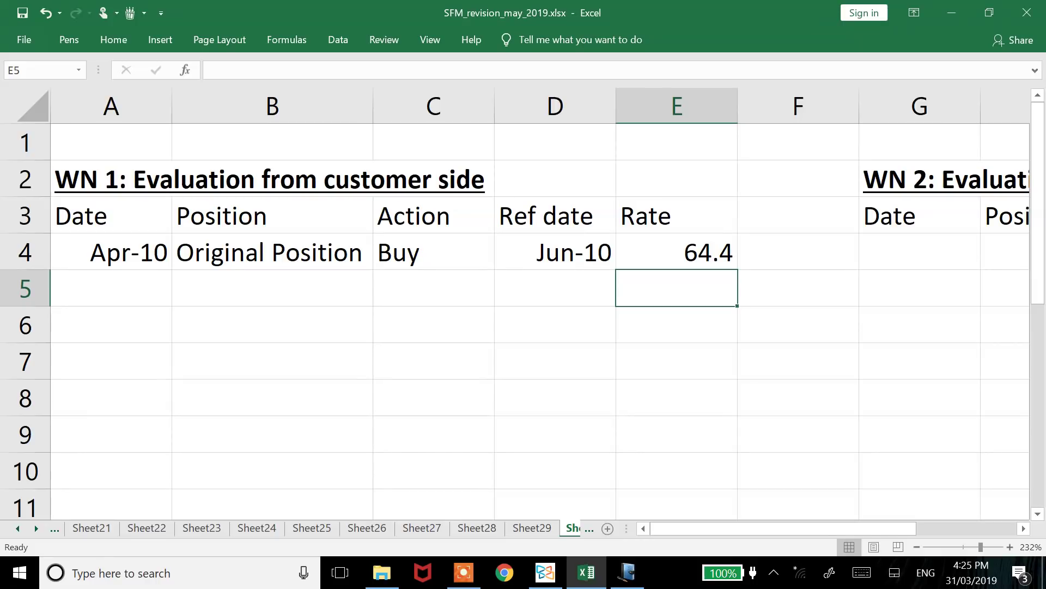
- Enter June 20 as the date of the second row in cell A5
{"action": "key", "text": "Left"}
{"action": "key", "text": "Left"}
{"action": "key", "text": "Left"}
{"action": "key", "text": "Left"}
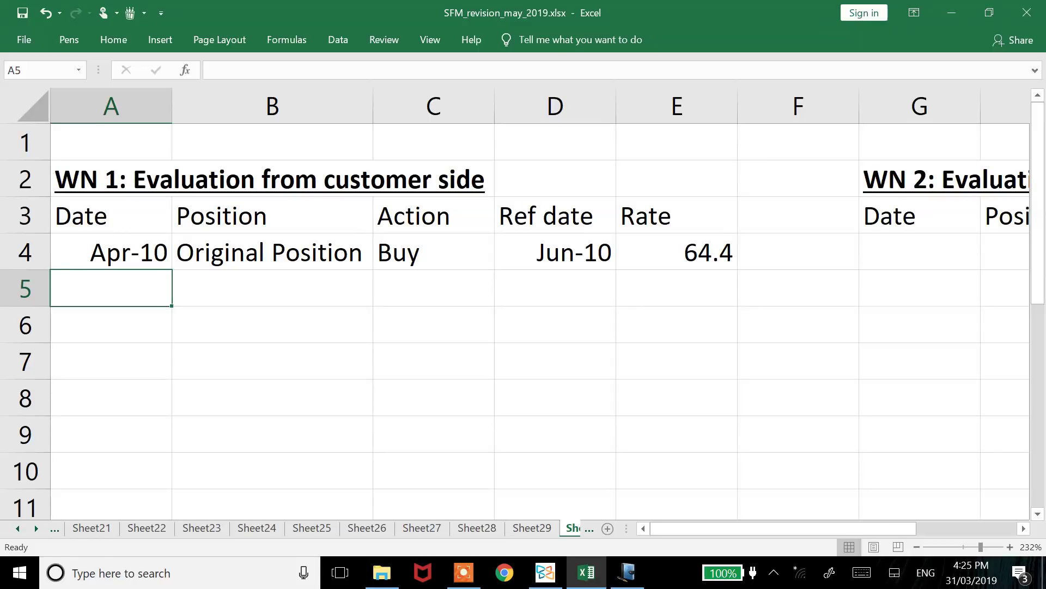
{"action": "type", "text": "June 20"}
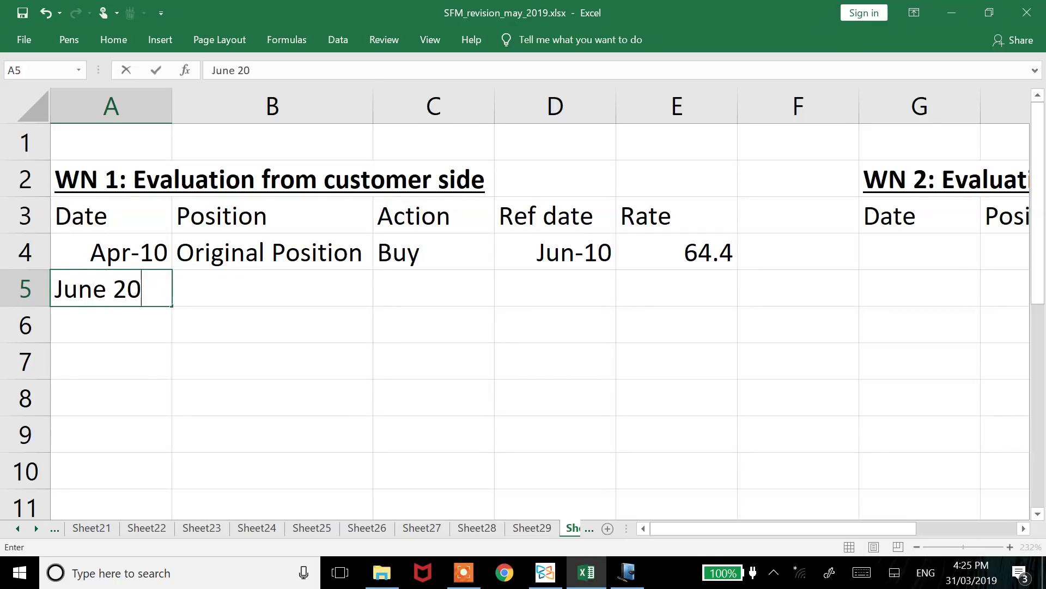
{"action": "key", "text": "Return"}
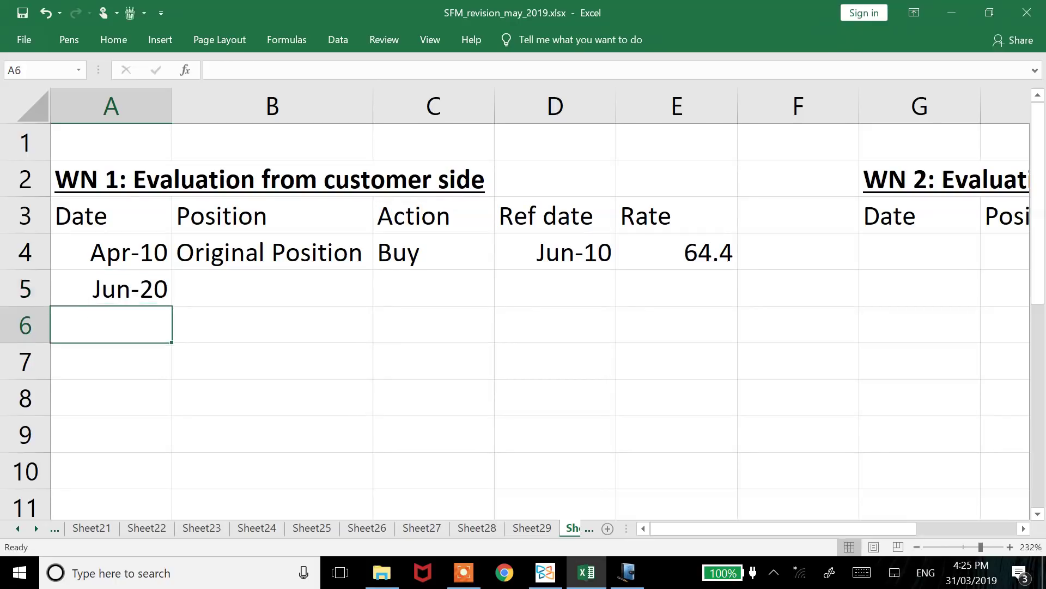
- Enter "Opposite Position" in cell B5 and auto-fit the width of column B to it
{"action": "left_click", "coordinate": [272, 324]}
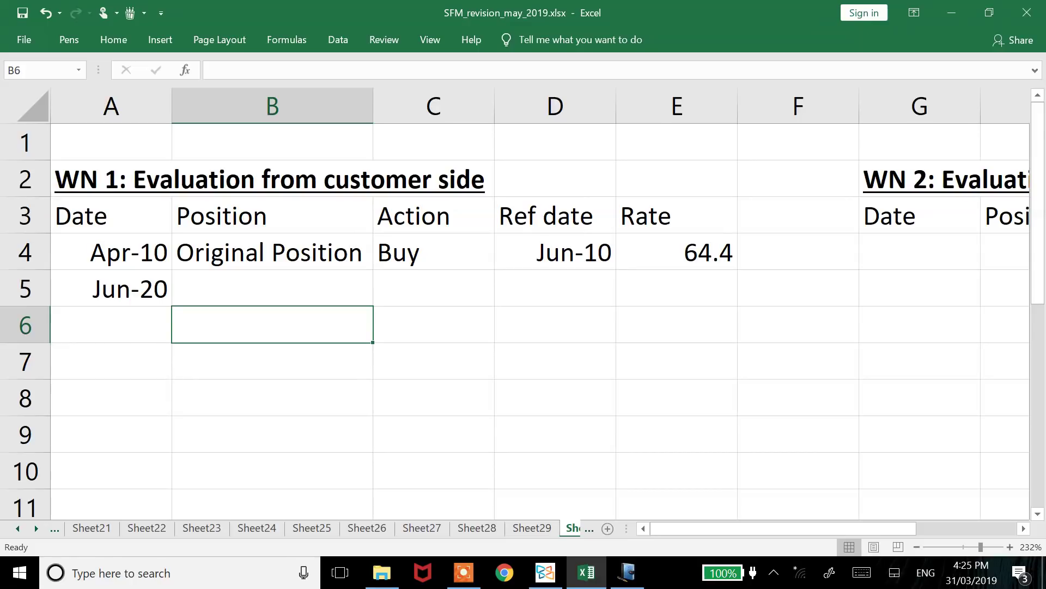
{"action": "left_click", "coordinate": [271, 288]}
{"action": "type", "text": "O"}
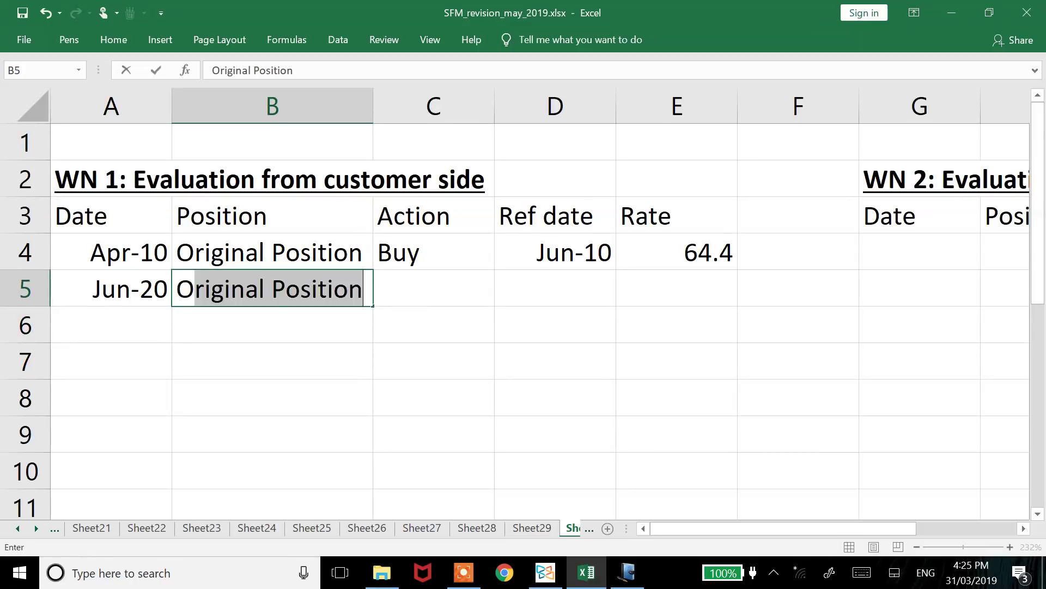
{"action": "type", "text": "pposite Position"}
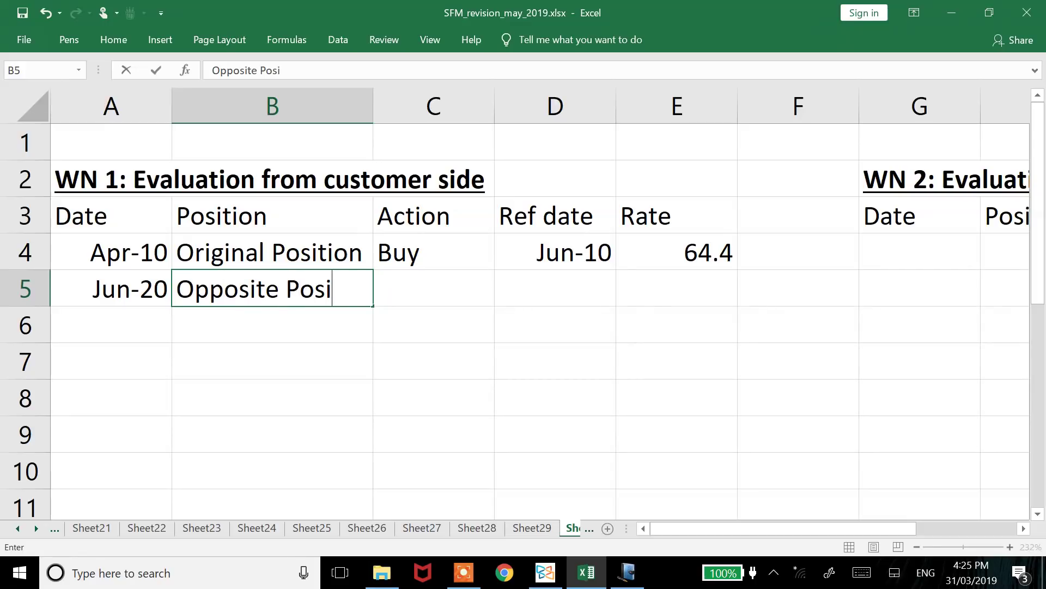
{"action": "key", "text": "Return"}
{"action": "left_click", "coordinate": [272, 288]}
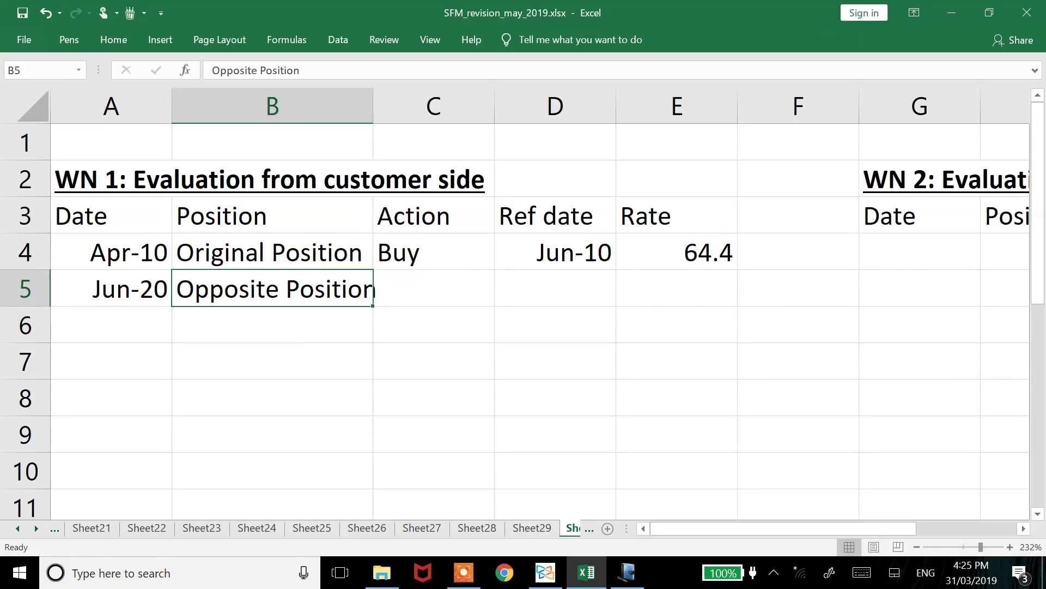
{"action": "key", "text": "alt+h"}
{"action": "key", "text": "o"}
{"action": "key", "text": "i"}
- Enter the action "Sell" for the opposite position in C5 and go to its Ref date cell D5
{"action": "left_click", "coordinate": [449, 288]}
{"action": "type", "text": "Sell"}
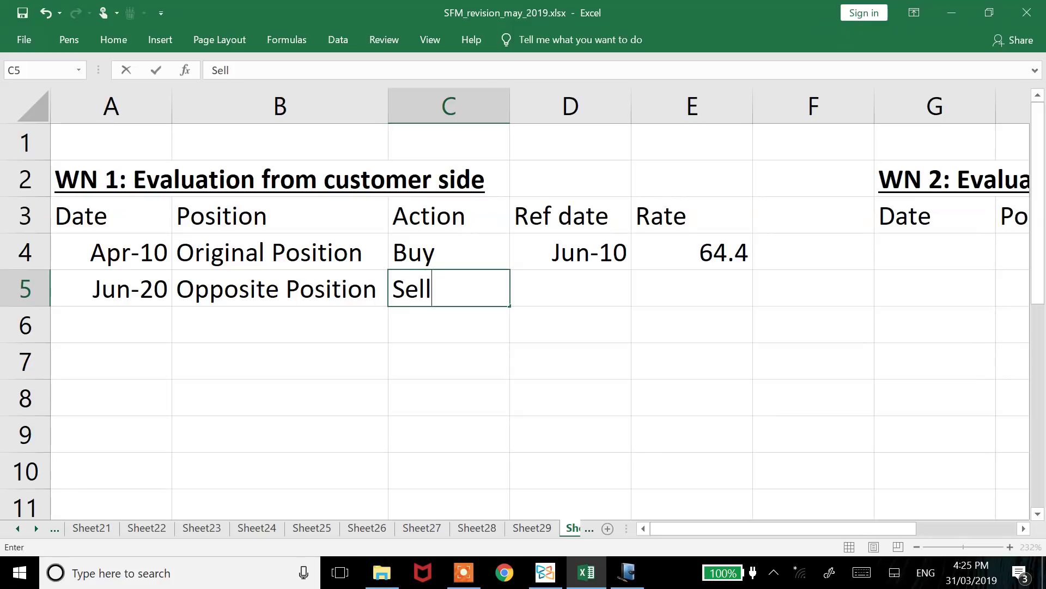
{"action": "key", "text": "Return"}
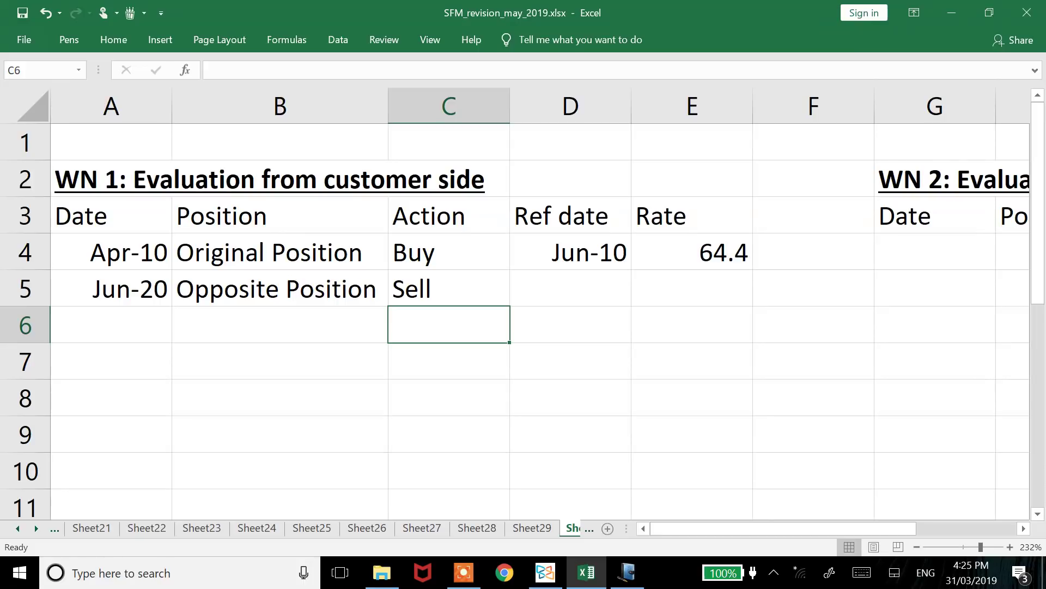
{"action": "key", "text": "Right"}
{"action": "key", "text": "Up"}
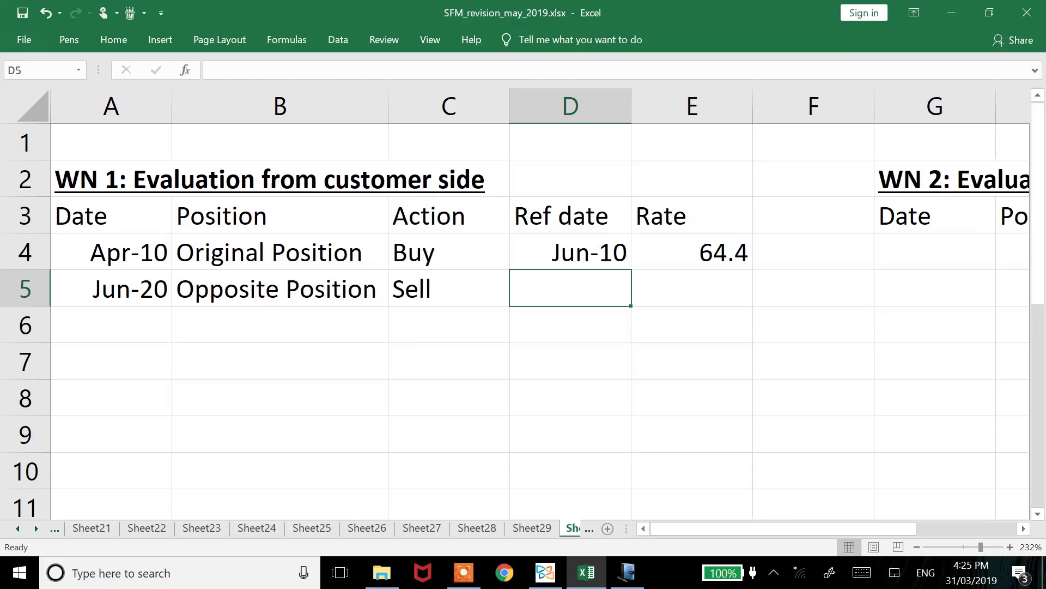
{"action": "key", "text": "ctrl+d"}
{"action": "key", "text": "Up"}
{"action": "key", "text": "shift+Down"}
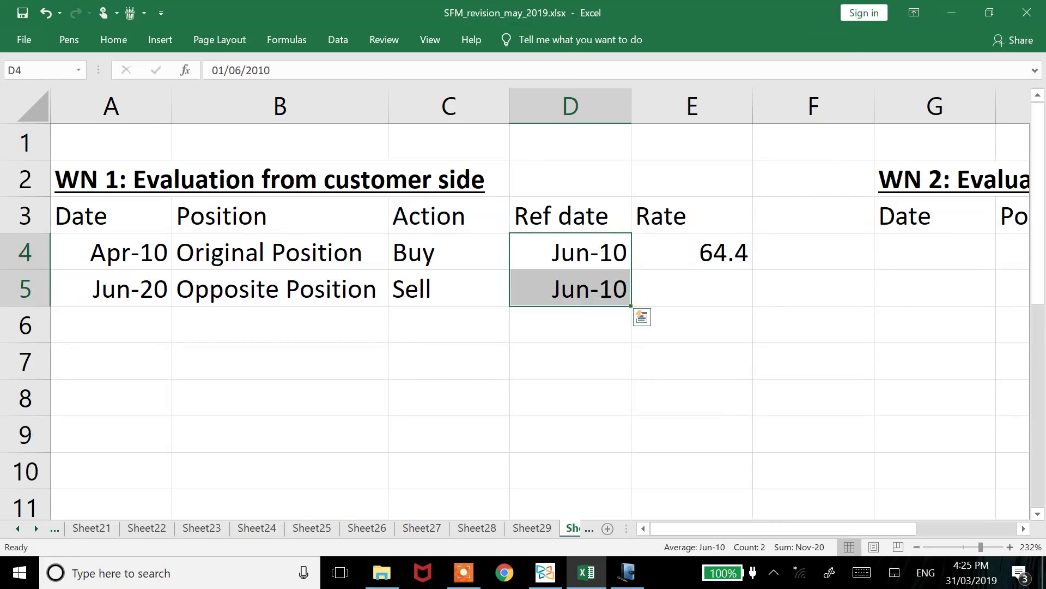
{"action": "key", "text": "Down"}
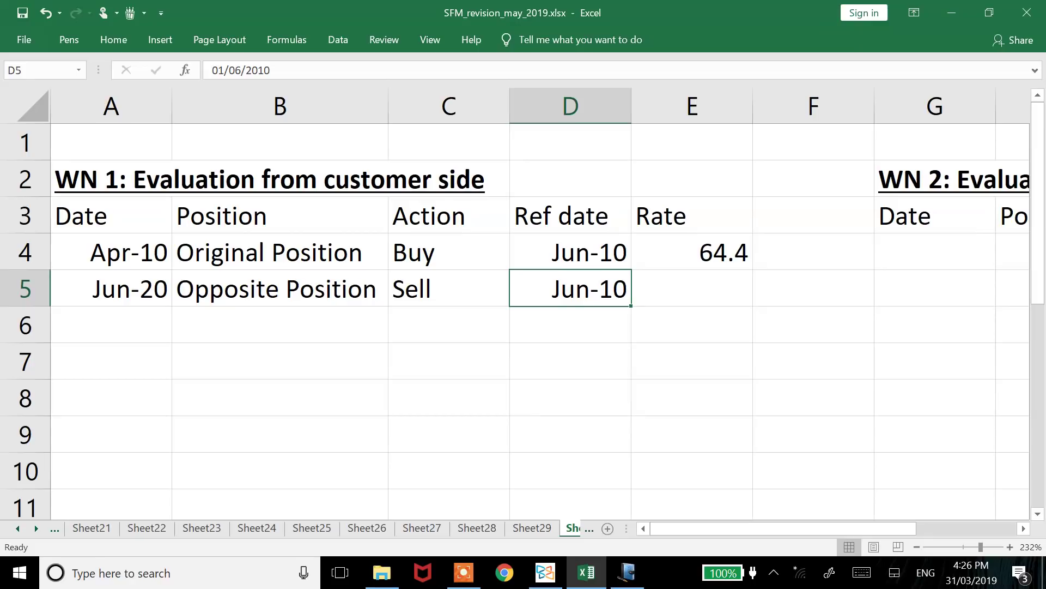
- Set the ref date of the opposite position in cell D5 to June 20
{"action": "type", "text": "June 20"}
{"action": "key", "text": "Return"}
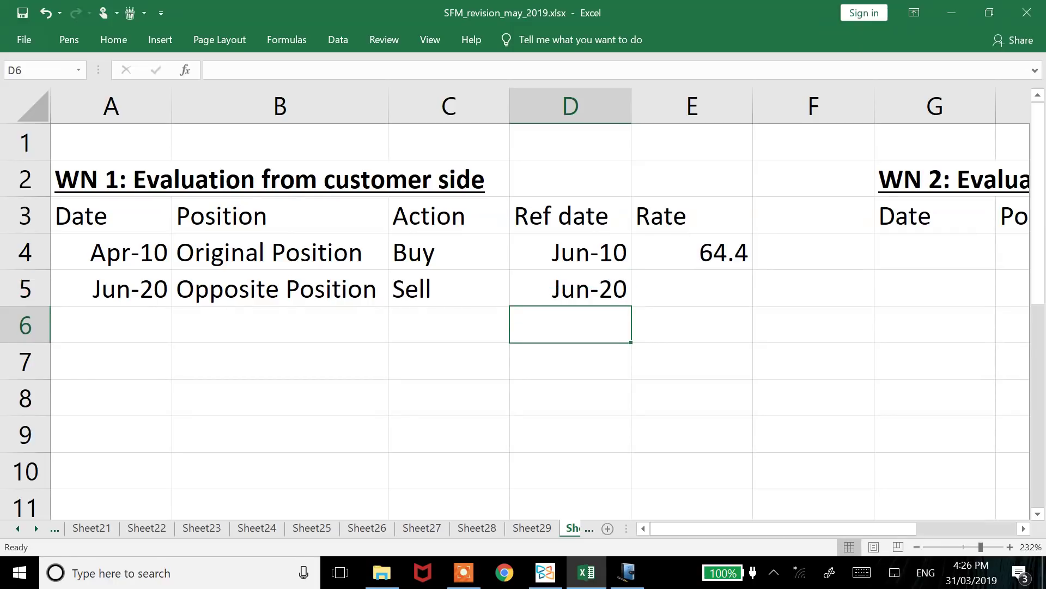
{"action": "left_click", "coordinate": [571, 288]}
{"action": "left_click_drag", "start_coordinate": [571, 252], "coordinate": [571, 288]}
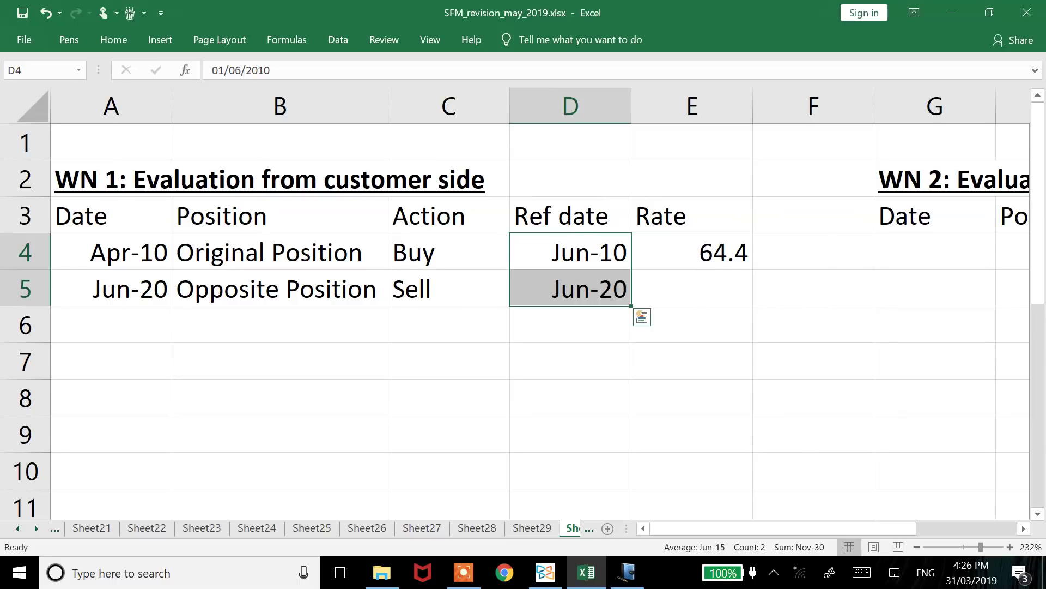
{"action": "left_click", "coordinate": [570, 288]}
- In Xodo, tick and circle the June 20 spot rate in red ink, tick the Spot USD 1 row and note "June 30" beside Spot/June
{"action": "left_click", "coordinate": [693, 252]}
{"action": "key", "text": "alt+Tab"}
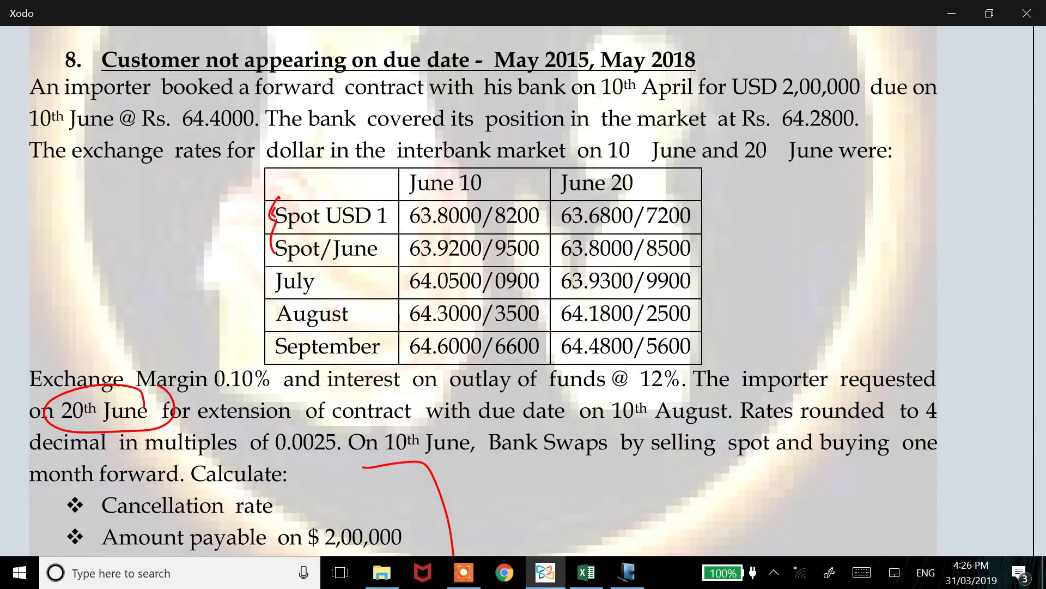
{"action": "key", "text": "alt+Tab"}
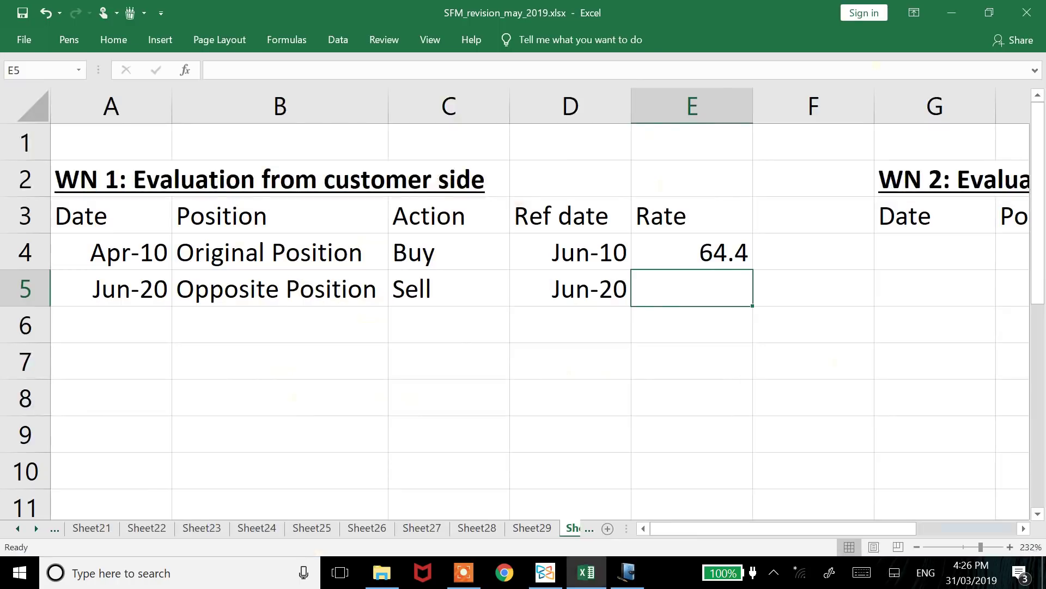
{"action": "key", "text": "alt+Tab"}
{"action": "left_click_drag", "start_coordinate": [702, 202], "coordinate": [754, 200]}
{"action": "mouse_move", "coordinate": [687, 253]}
{"action": "left_mouse_down"}
{"action": "mouse_move", "coordinate": [729, 245]}
{"action": "mouse_move", "coordinate": [719, 261]}
{"action": "mouse_move", "coordinate": [791, 231]}
{"action": "mouse_move", "coordinate": [802, 241]}
{"action": "mouse_move", "coordinate": [826, 217]}
{"action": "left_mouse_up"}
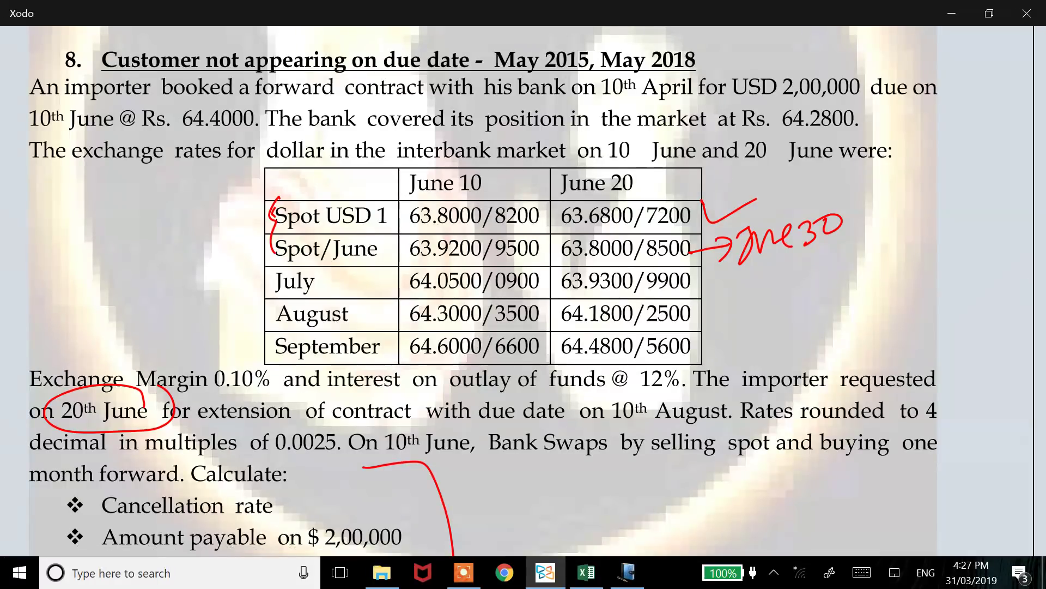
{"action": "mouse_move", "coordinate": [561, 194]}
{"action": "left_mouse_down"}
{"action": "mouse_move", "coordinate": [640, 239]}
{"action": "mouse_move", "coordinate": [599, 191]}
{"action": "left_mouse_up"}
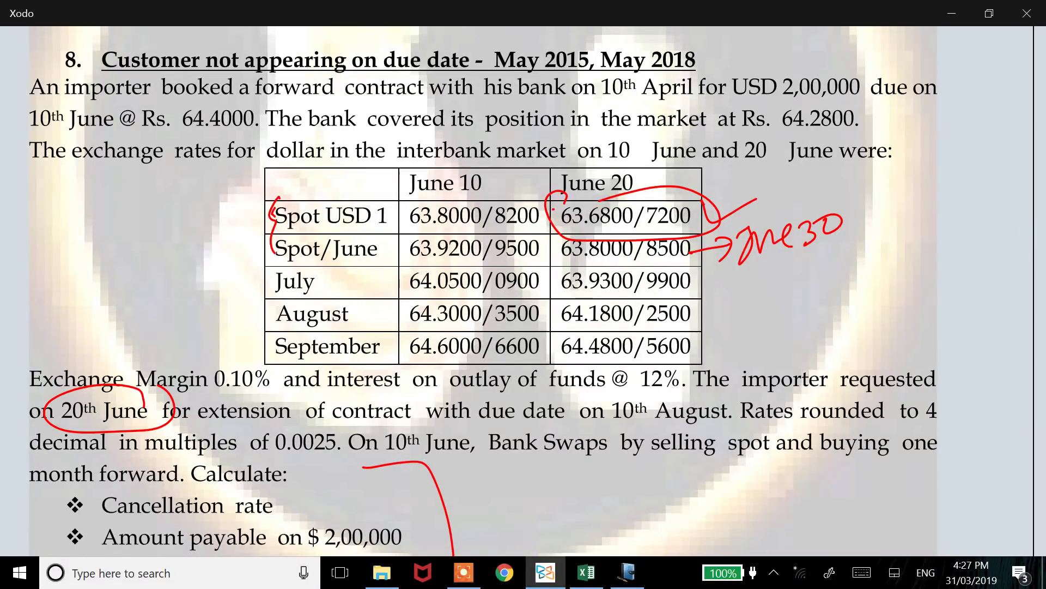
{"action": "left_click_drag", "start_coordinate": [245, 203], "coordinate": [307, 194]}
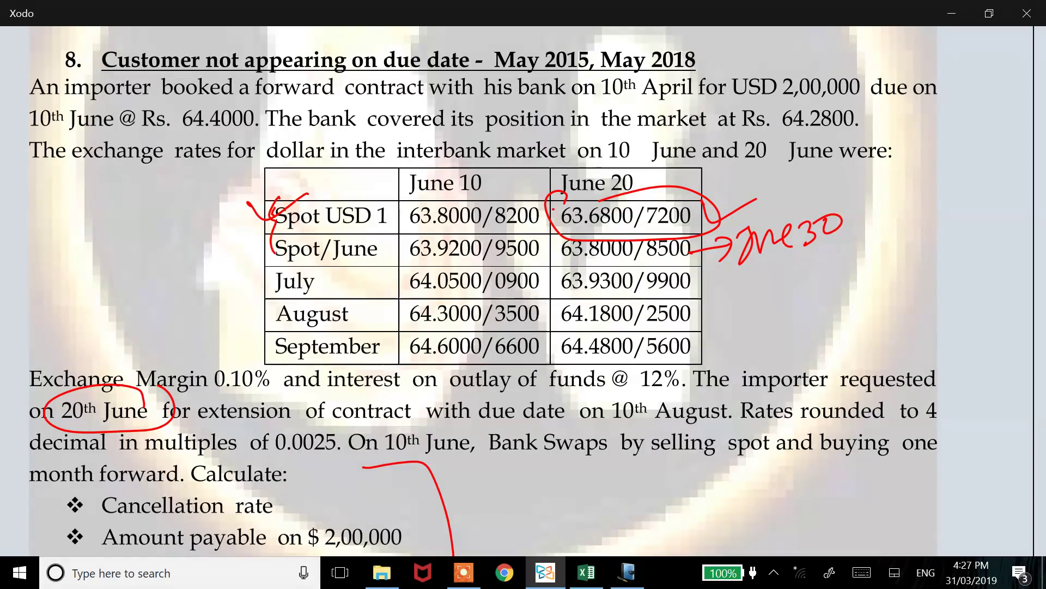
- In Xodo, circle the rounding multiple 0.0025 in question 8 in red ink
{"action": "key", "text": "alt+Tab"}
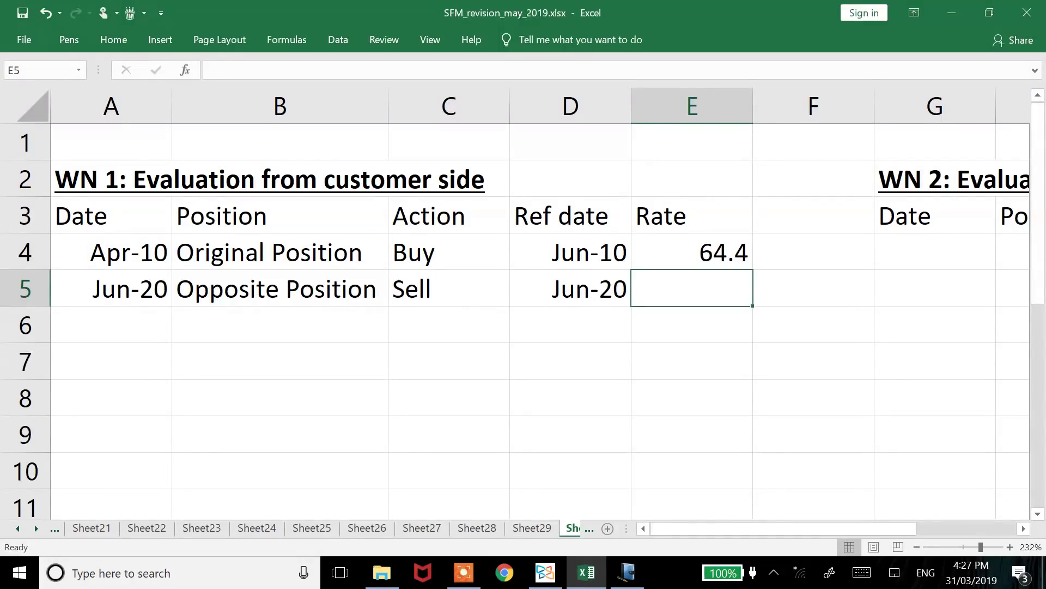
{"action": "key", "text": "alt+Tab"}
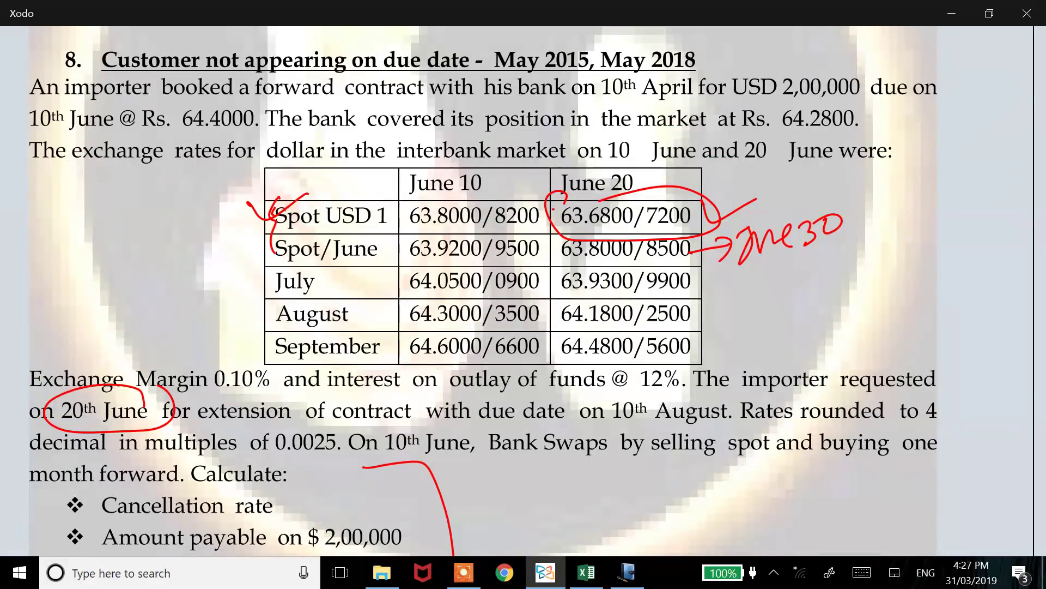
{"action": "scroll", "coordinate": [523, 288], "scroll_direction": "down", "scroll_amount": 3}
{"action": "left_click_drag", "start_coordinate": [343, 360], "coordinate": [357, 374]}
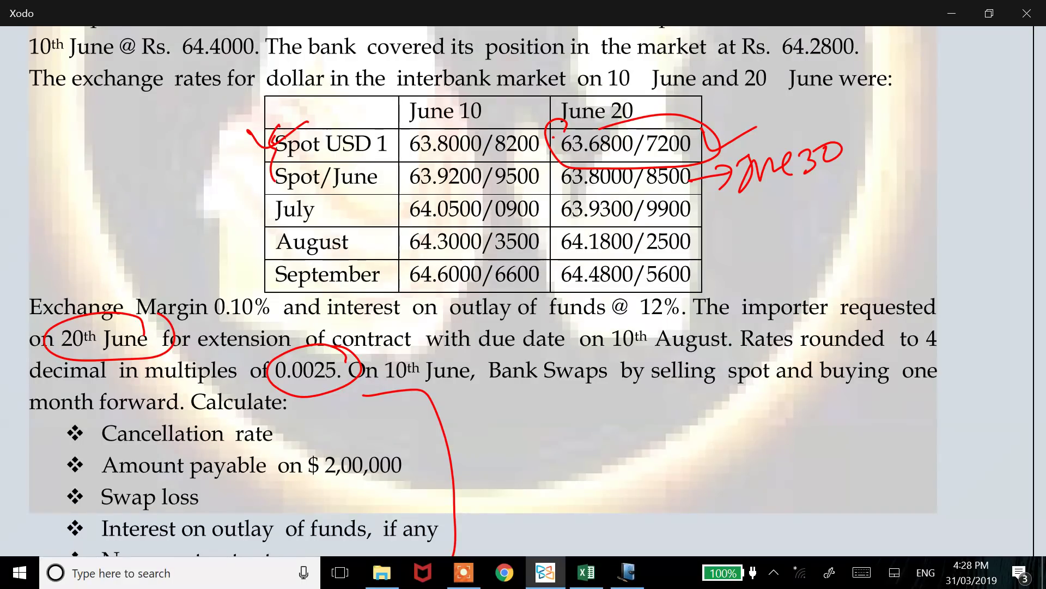
- In Excel, enter the rate 63.6175 for the opposite position in cell E5
{"action": "key", "text": "alt+Tab"}
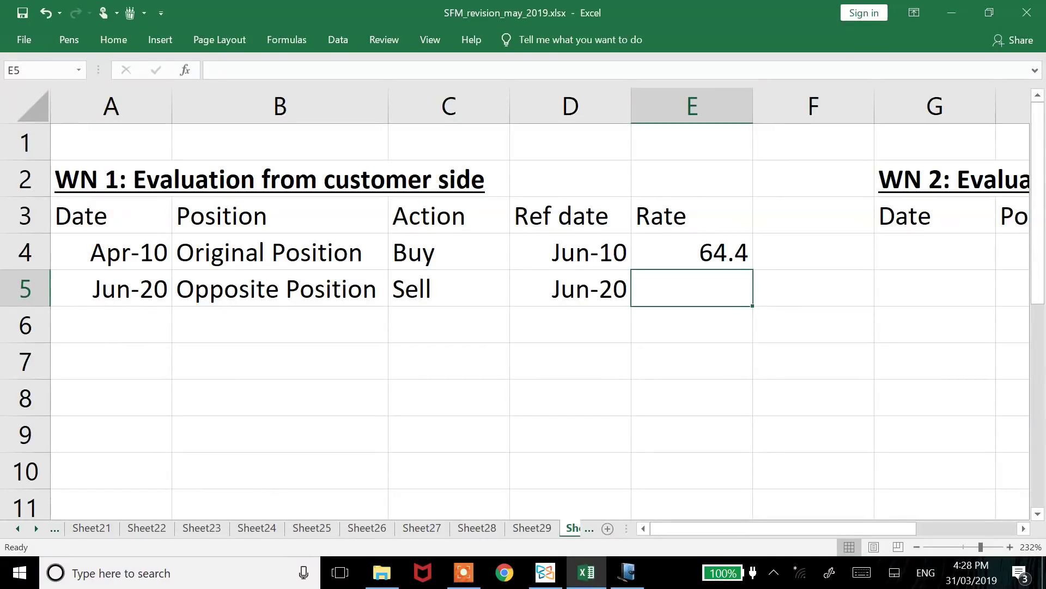
{"action": "key", "text": "alt+Tab"}
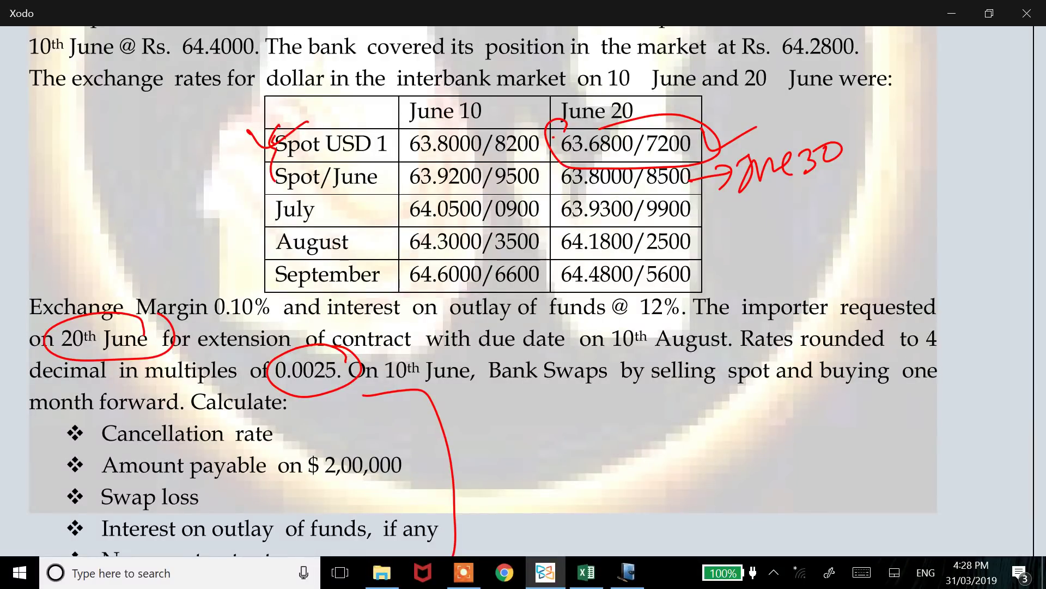
{"action": "key", "text": "alt+Tab"}
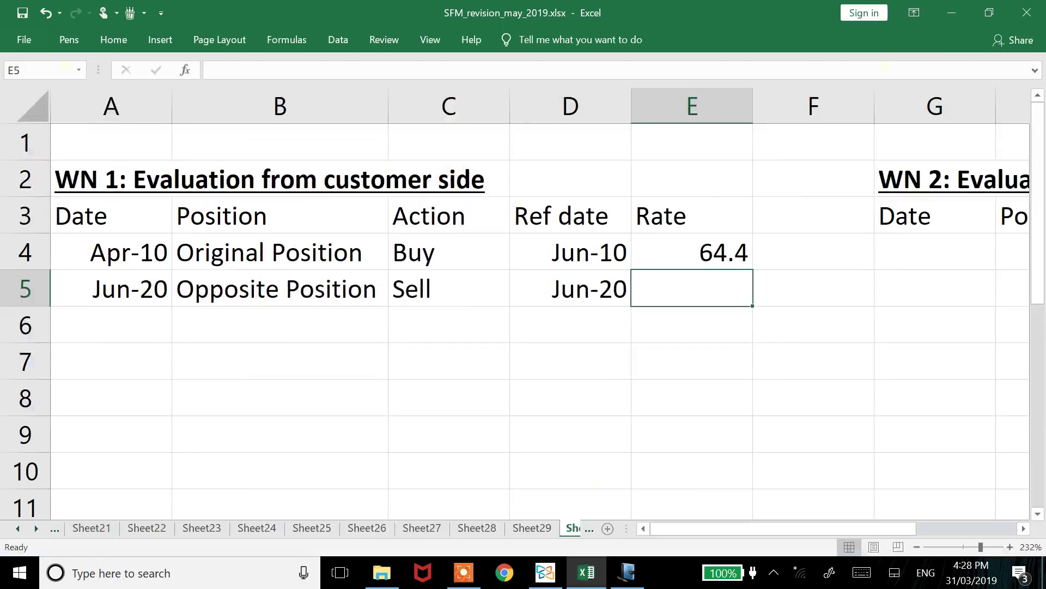
{"action": "type", "text": "63"}
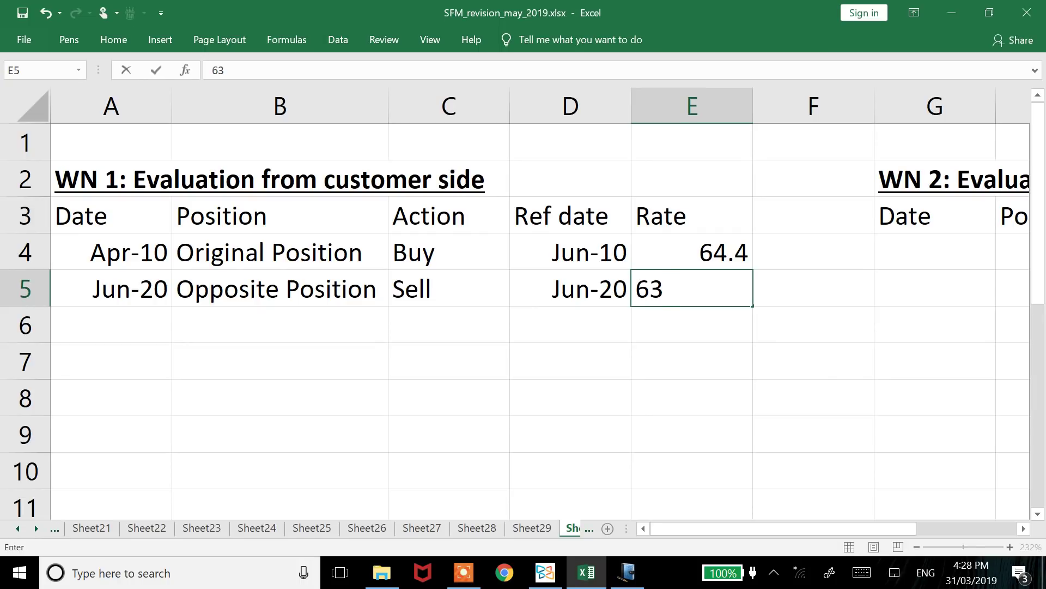
{"action": "type", "text": ".6175"}
{"action": "key", "text": "Return"}
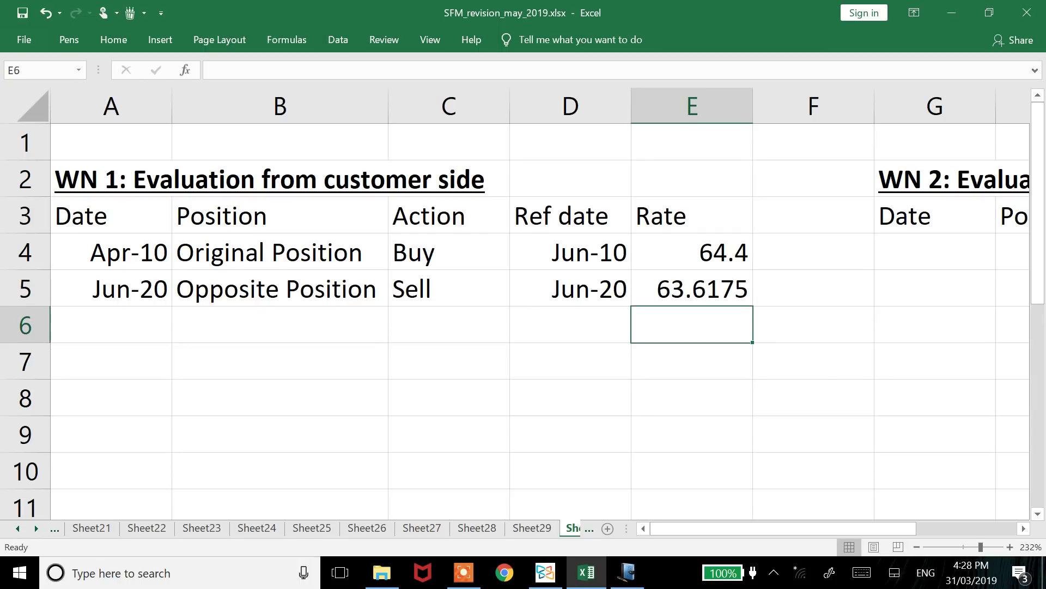
- Make the original position's rate in cell E4 negative, so that it reads -64.4
{"action": "key", "text": "Up"}
{"action": "key", "text": "Up"}
{"action": "key", "text": "F2"}
{"action": "key", "text": "Home"}
{"action": "key", "text": "Home"}
{"action": "type", "text": "-"}
{"action": "key", "text": "Return"}
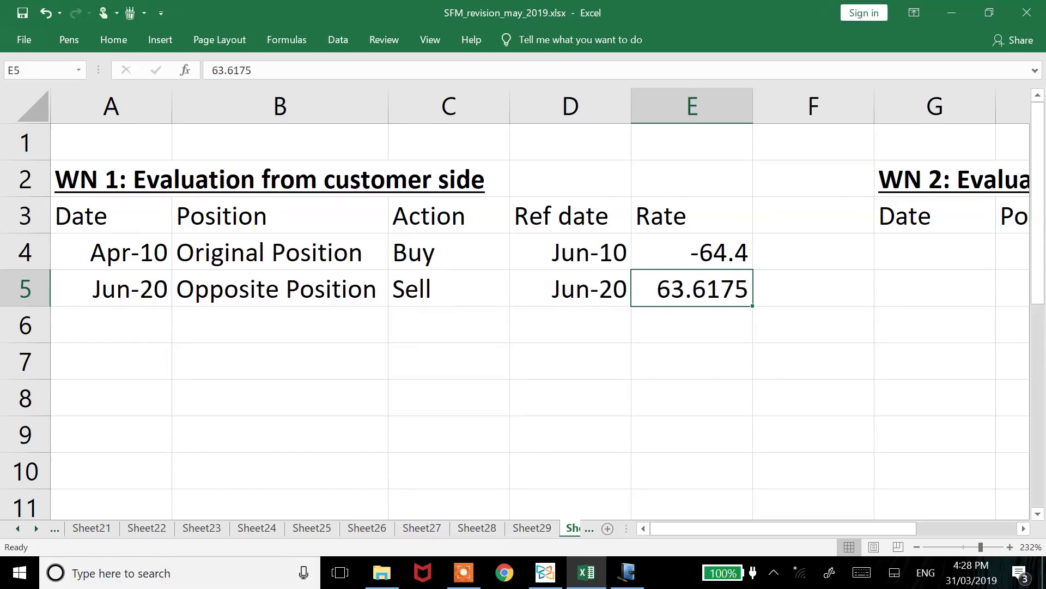
- Enter the label "Cancellation loss" in cell B6, below the opposite position
{"action": "left_click", "coordinate": [111, 288]}
{"action": "left_click", "coordinate": [111, 324]}
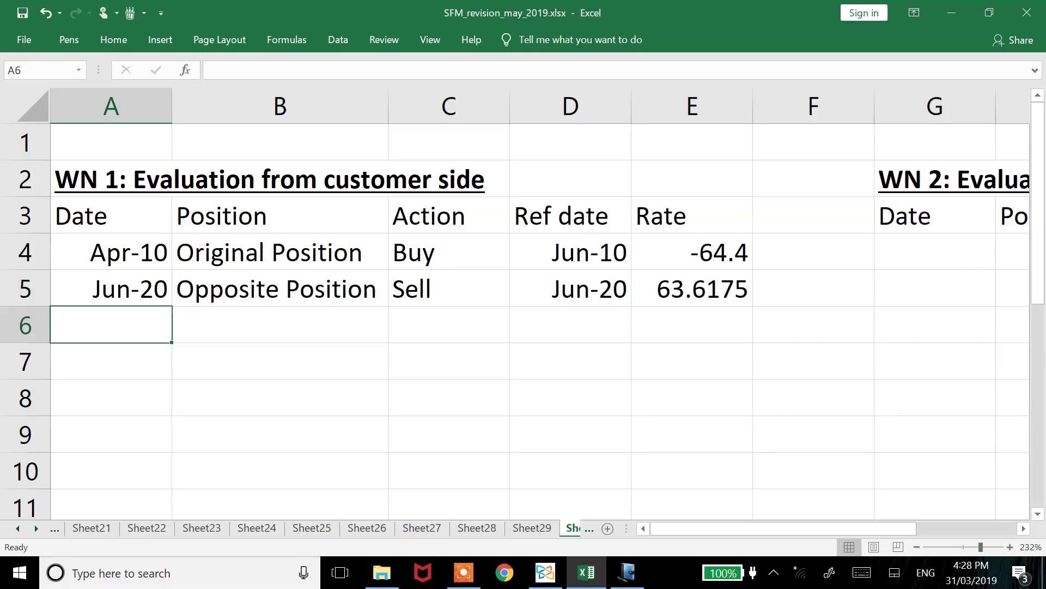
{"action": "left_click", "coordinate": [279, 325]}
{"action": "type", "text": "Ca"}
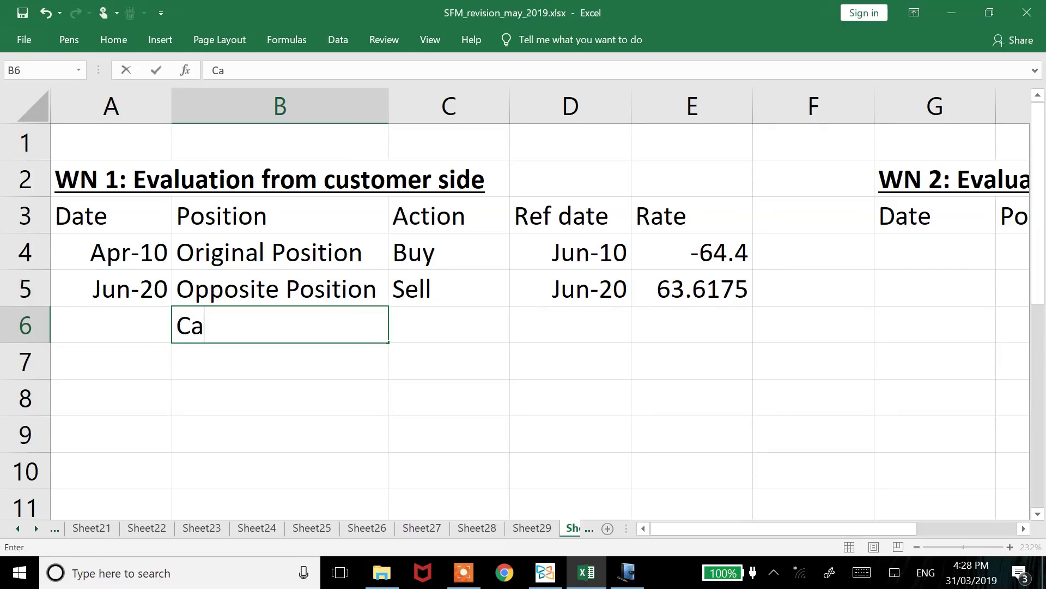
{"action": "type", "text": "ncellation loss"}
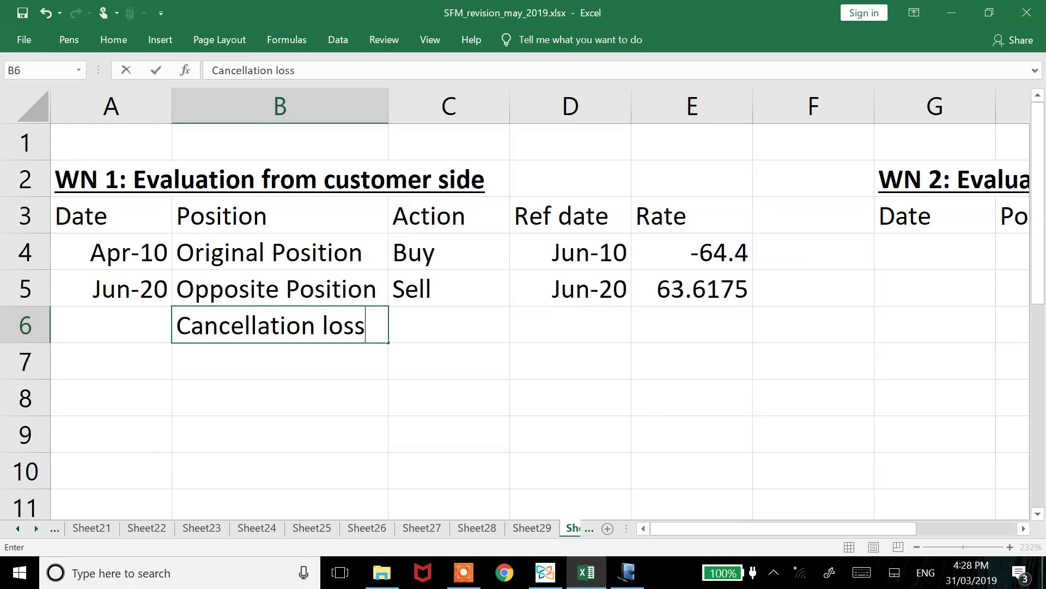
{"action": "key", "text": "Return"}
- Calculate the cancellation loss in cell E6 by summing the rates in E4:E5
{"action": "left_click", "coordinate": [691, 324]}
{"action": "type", "text": "=sum("}
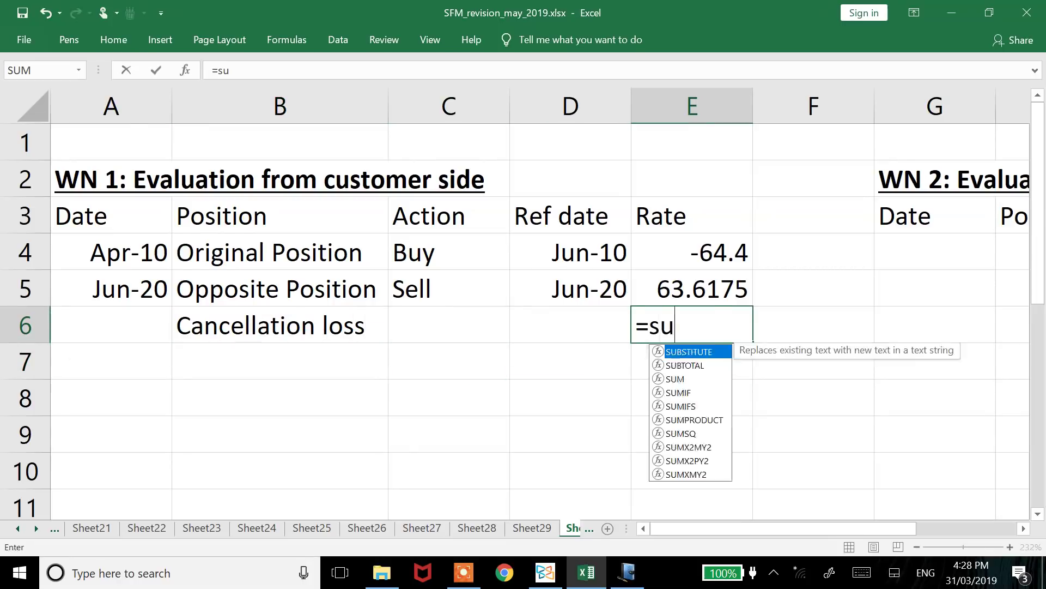
{"action": "key", "text": "Up"}
{"action": "key", "text": "shift+Up"}
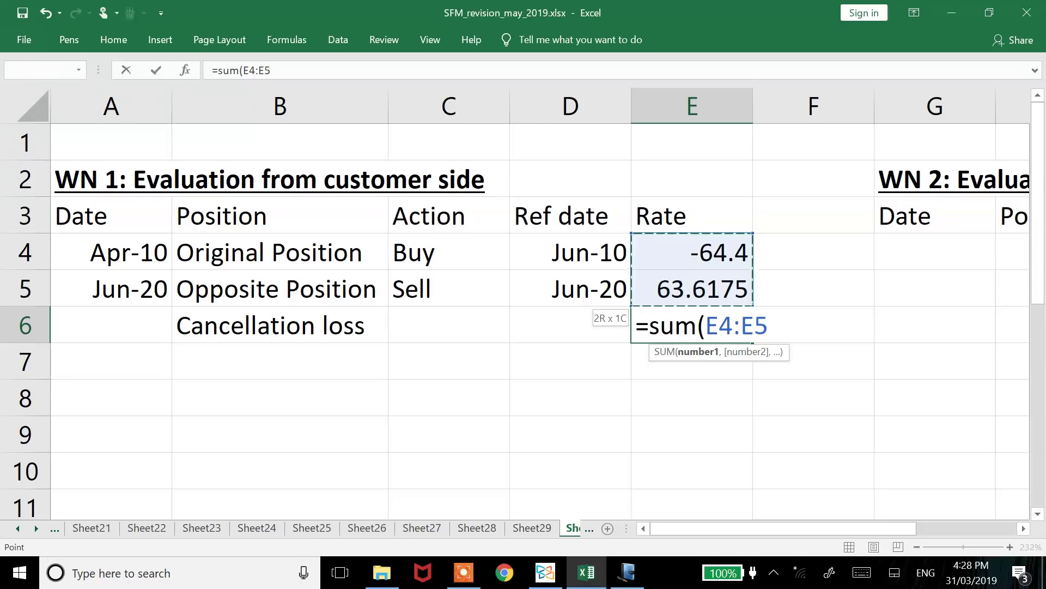
{"action": "key", "text": "Return"}
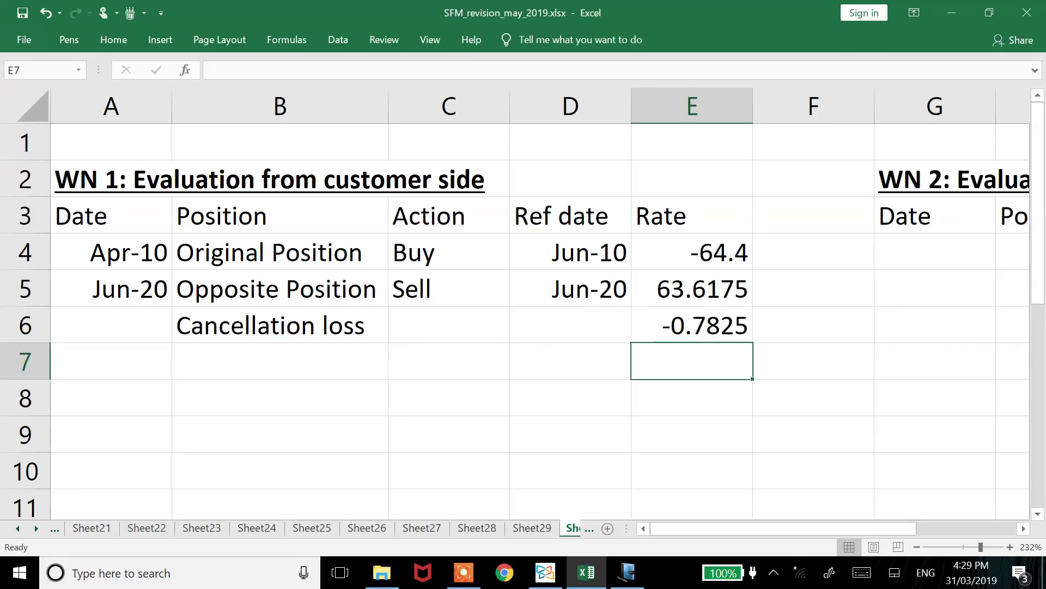
- Enter the date June 20 in cell A7, in the row below the cancellation loss
{"action": "key", "text": "Left"}
{"action": "key", "text": "Left"}
{"action": "key", "text": "Left"}
{"action": "key", "text": "Left"}
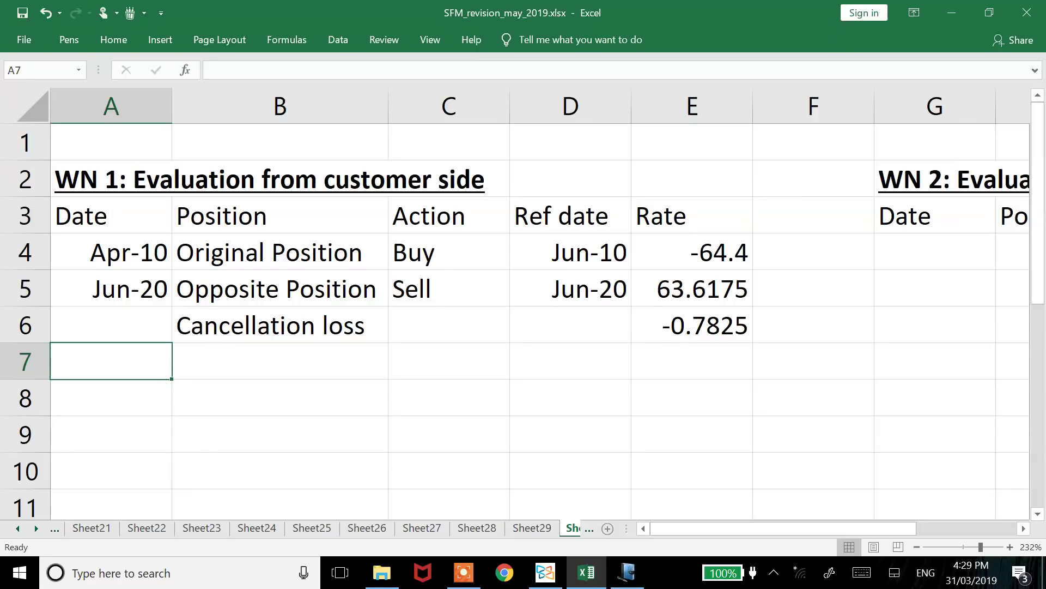
{"action": "type", "text": "Jun"}
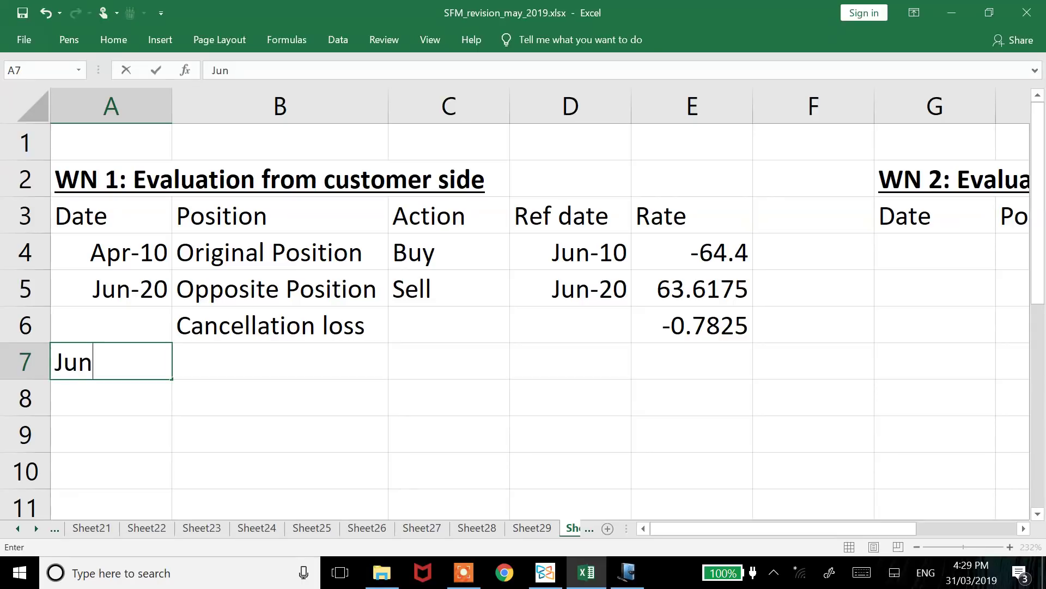
{"action": "type", "text": " 20"}
{"action": "key", "text": "Return"}
- Enter "New Position" in cell B7 beside its date
{"action": "key", "text": "Right"}
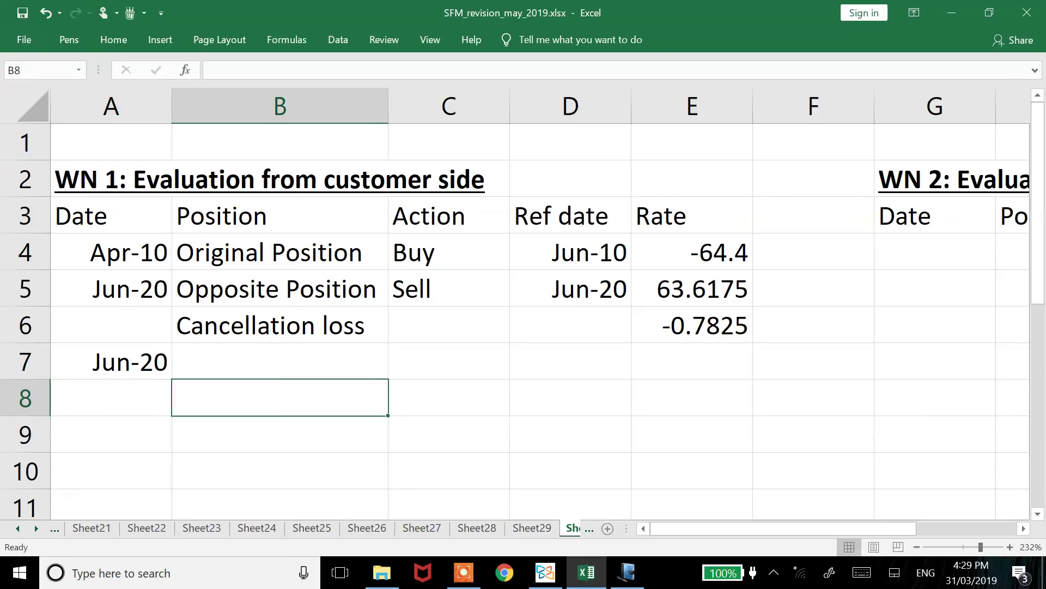
{"action": "key", "text": "Up"}
{"action": "type", "text": "New Pos"}
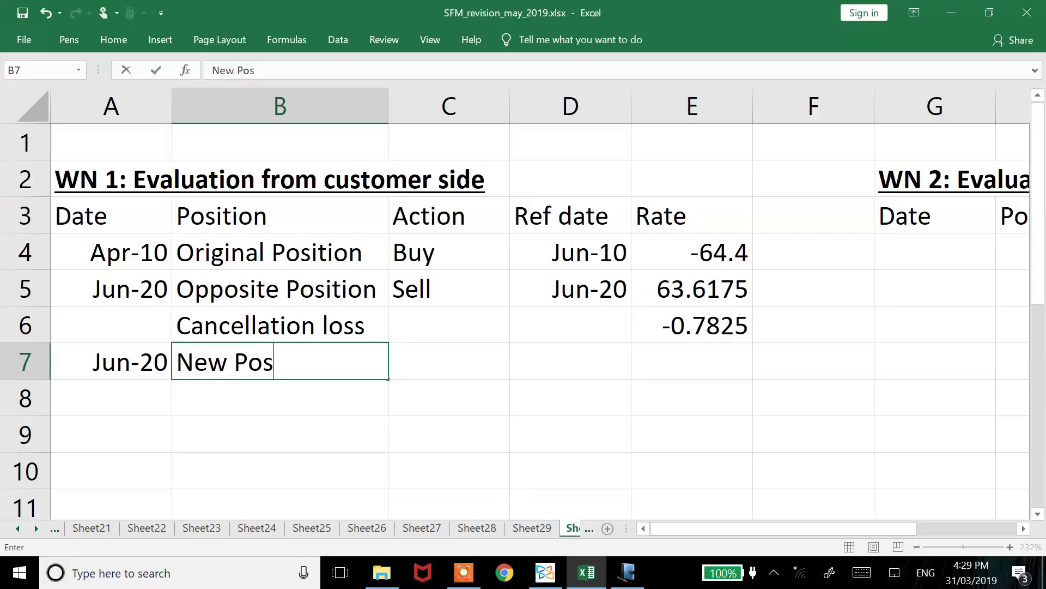
{"action": "type", "text": "ition"}
{"action": "key", "text": "Return"}
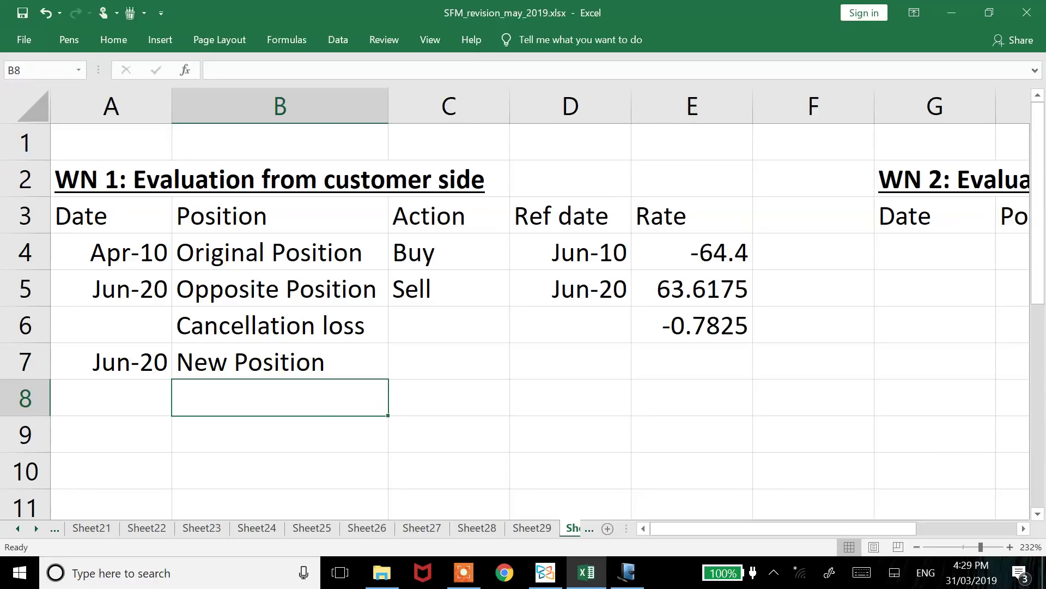
- Check question 8 in Xodo, then enter the new position's action "Buy" in C7 and its ref date Aug 10 in D7
{"action": "left_click", "coordinate": [449, 398]}
{"action": "left_click", "coordinate": [448, 361]}
{"action": "key", "text": "alt+Tab"}
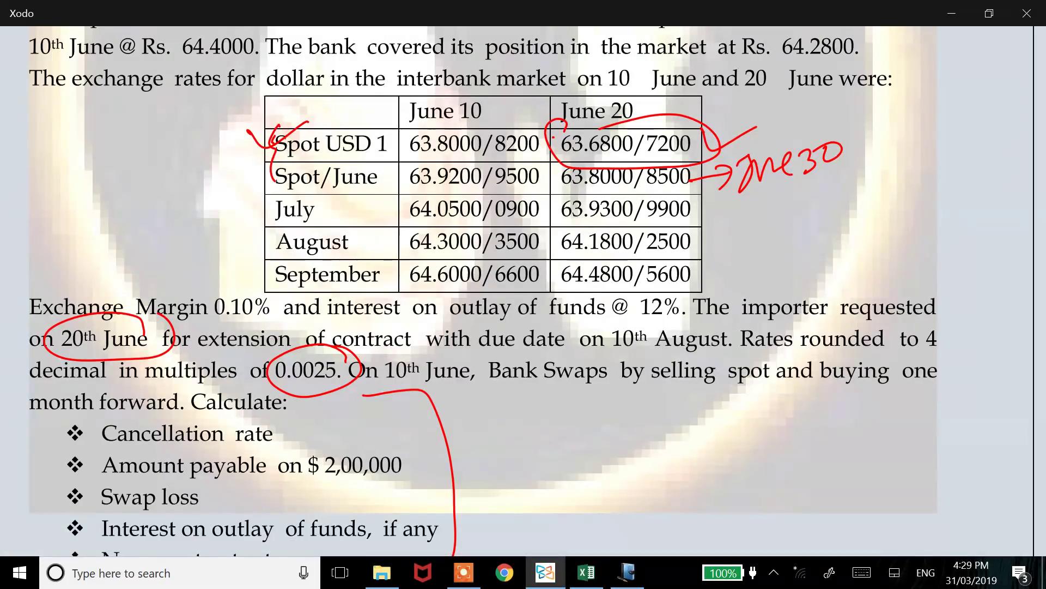
{"action": "scroll", "coordinate": [523, 289], "scroll_direction": "up", "scroll_amount": 1}
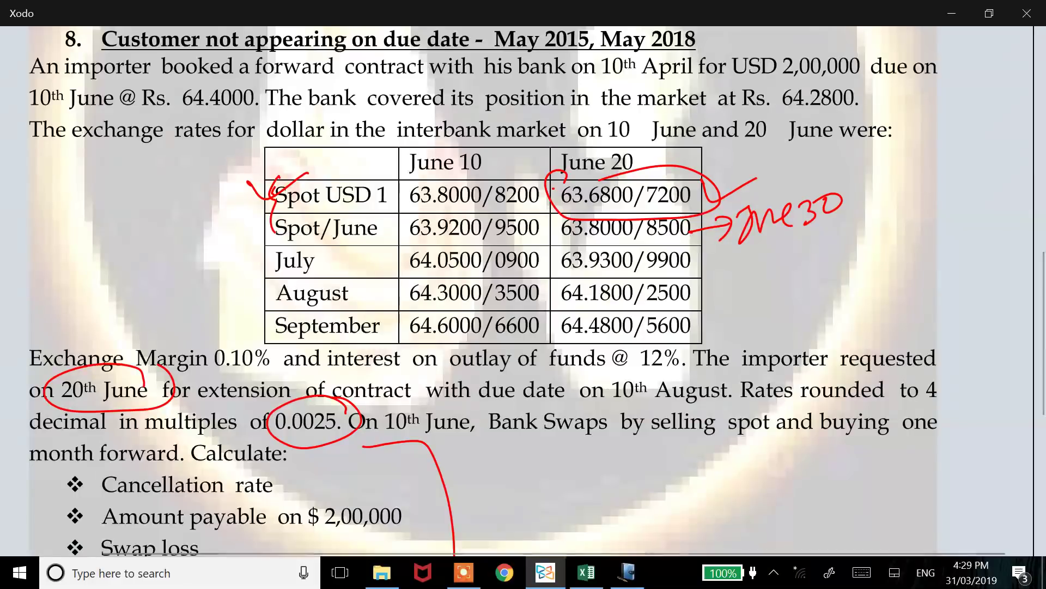
{"action": "scroll", "coordinate": [523, 289], "scroll_direction": "down", "scroll_amount": 1}
{"action": "key", "text": "alt+Tab"}
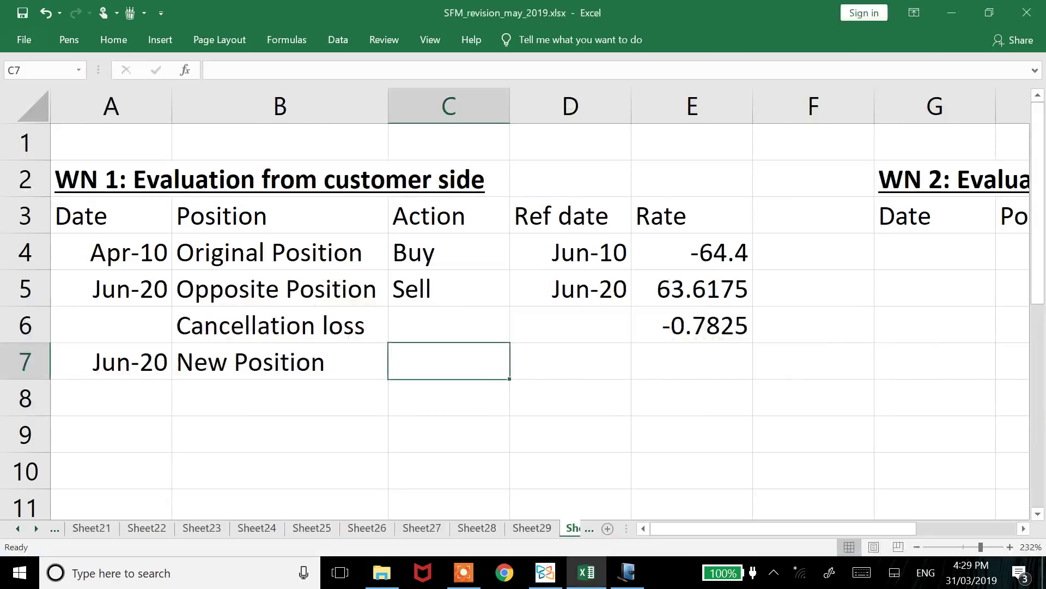
{"action": "type", "text": "Buy"}
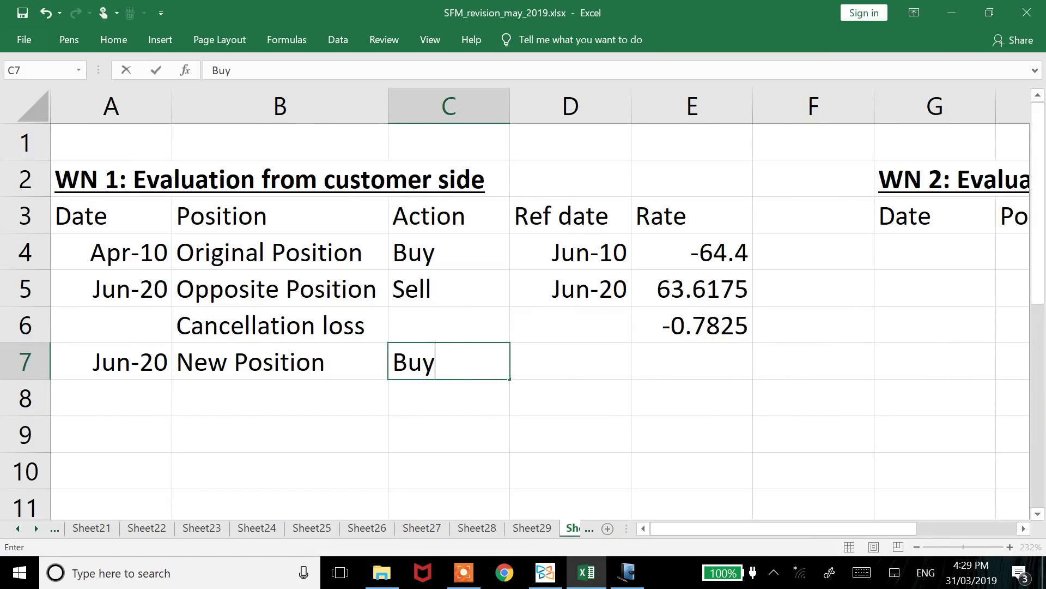
{"action": "key", "text": "Tab"}
{"action": "type", "text": "Aug 10"}
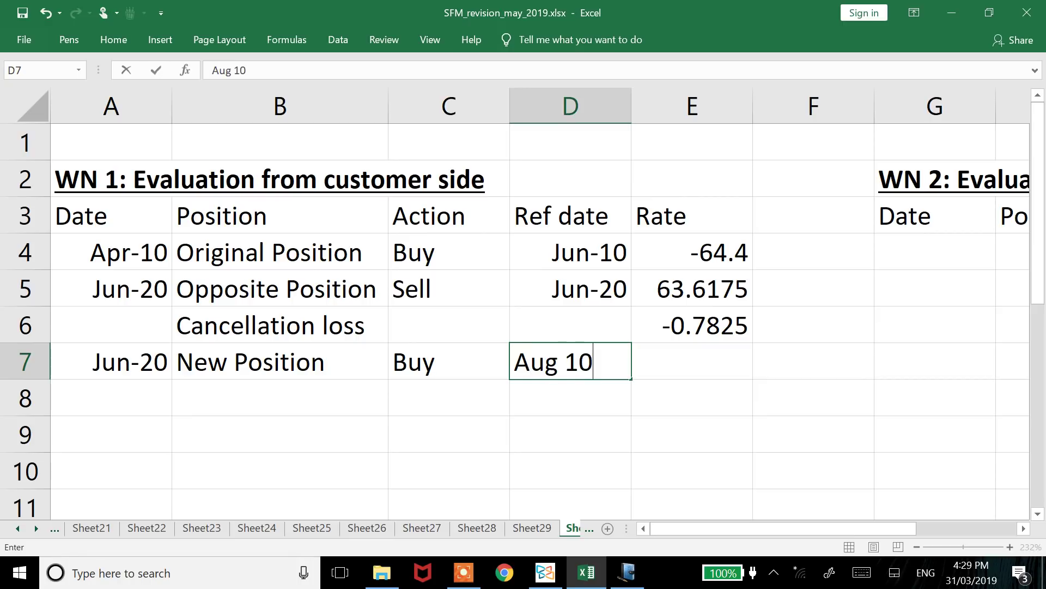
{"action": "key", "text": "Return"}
- In Xodo, circle the June 20 rates for July and August in red ink and tick the August one
{"action": "key", "text": "alt+Tab"}
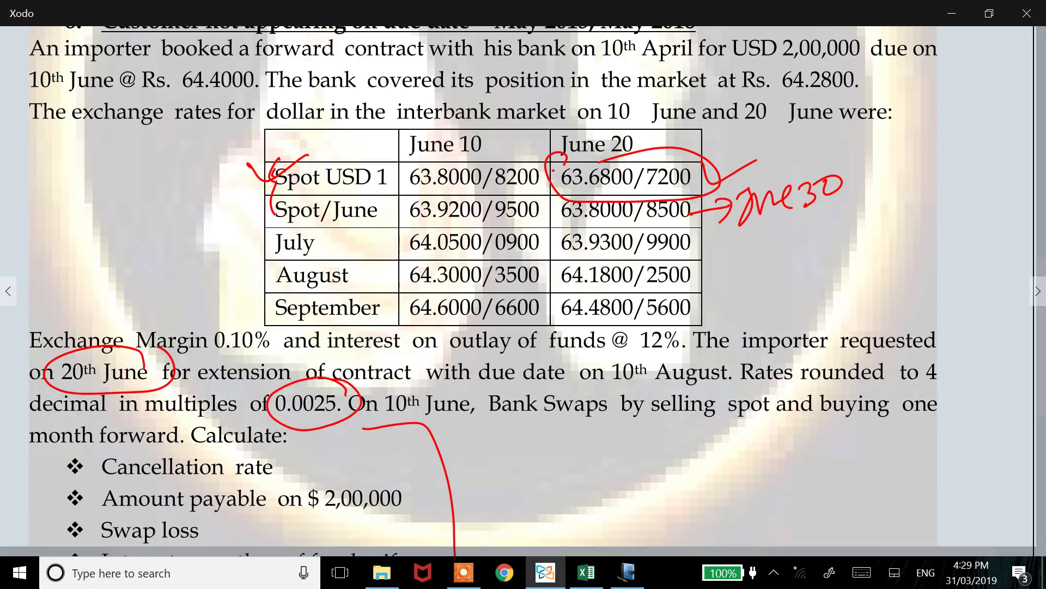
{"action": "mouse_move", "coordinate": [686, 231]}
{"action": "left_mouse_down"}
{"action": "mouse_move", "coordinate": [559, 224]}
{"action": "mouse_move", "coordinate": [616, 259]}
{"action": "mouse_move", "coordinate": [688, 228]}
{"action": "mouse_move", "coordinate": [557, 275]}
{"action": "mouse_move", "coordinate": [703, 267]}
{"action": "left_mouse_up"}
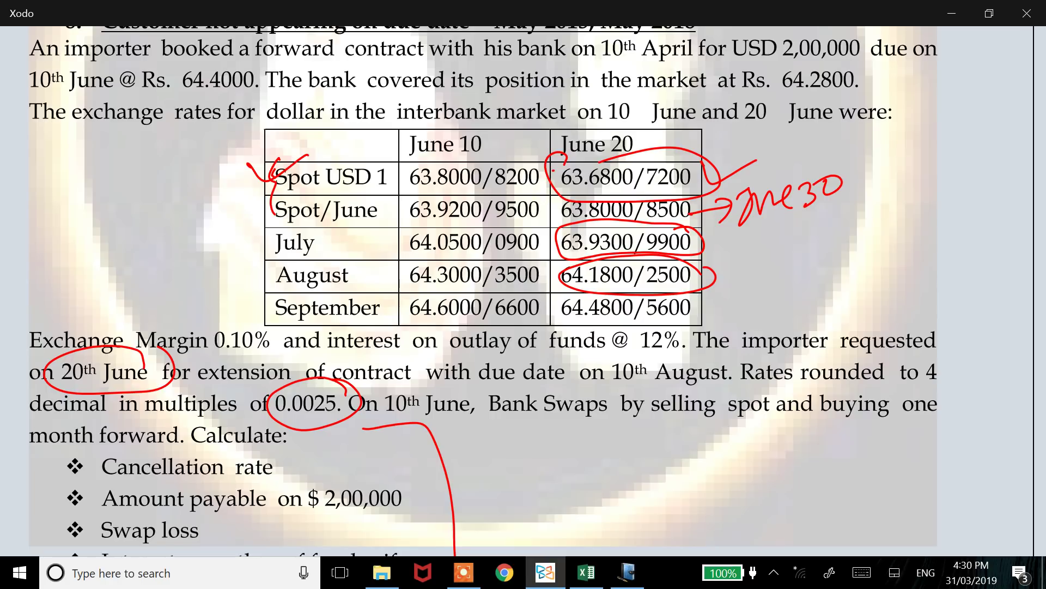
{"action": "left_click_drag", "start_coordinate": [714, 289], "coordinate": [793, 252]}
- In Excel, enter the rate -64.315 for the new position in cell E7, consulting the August rate in Xodo
{"action": "key", "text": "alt+Tab"}
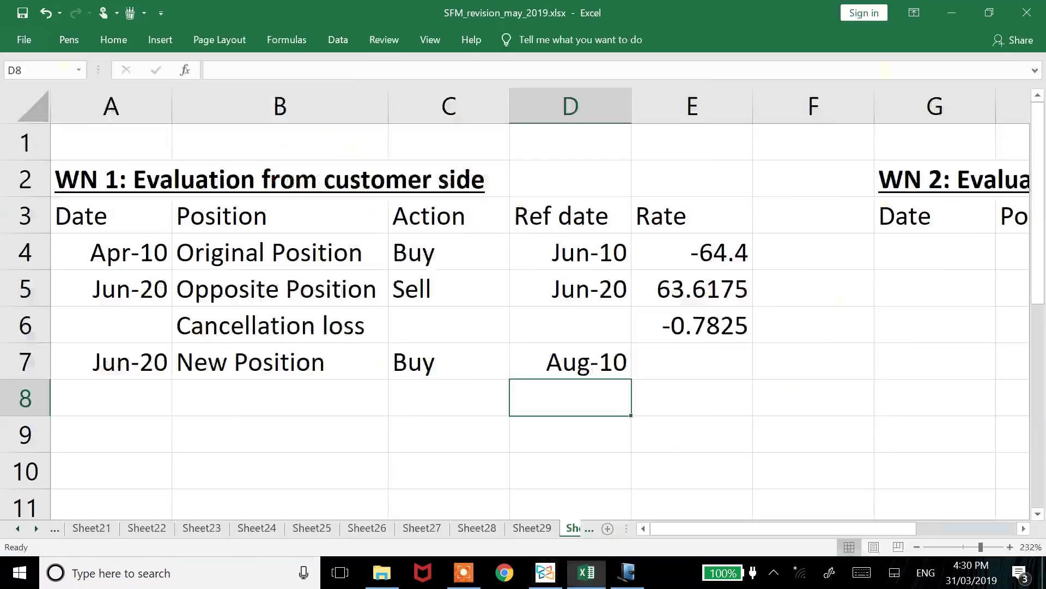
{"action": "left_click", "coordinate": [570, 360]}
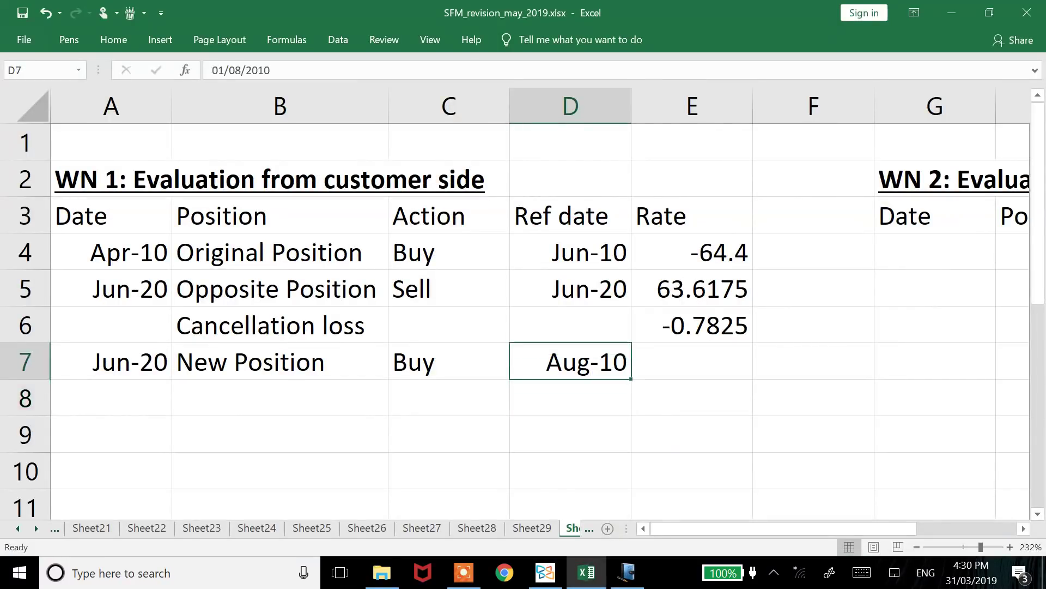
{"action": "left_click", "coordinate": [692, 361]}
{"action": "key", "text": "alt+Tab"}
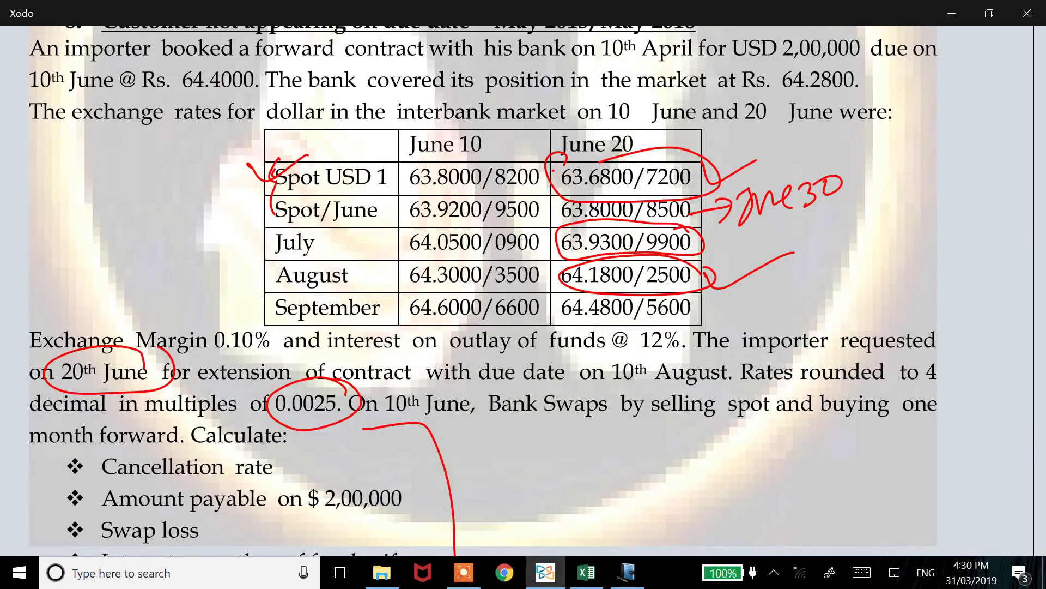
{"action": "key", "text": "alt+Tab"}
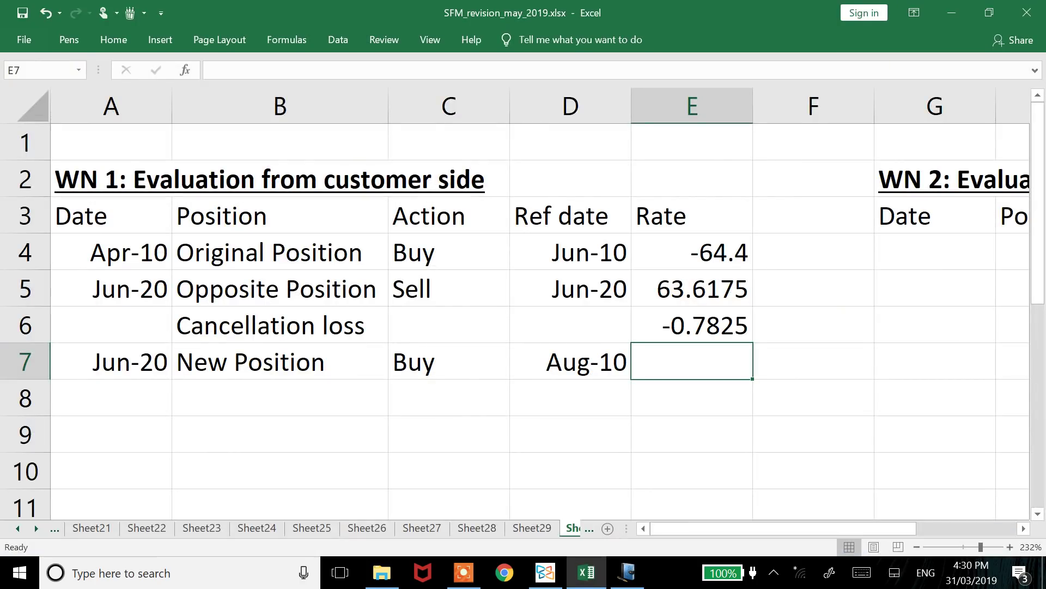
{"action": "type", "text": "-64.315"}
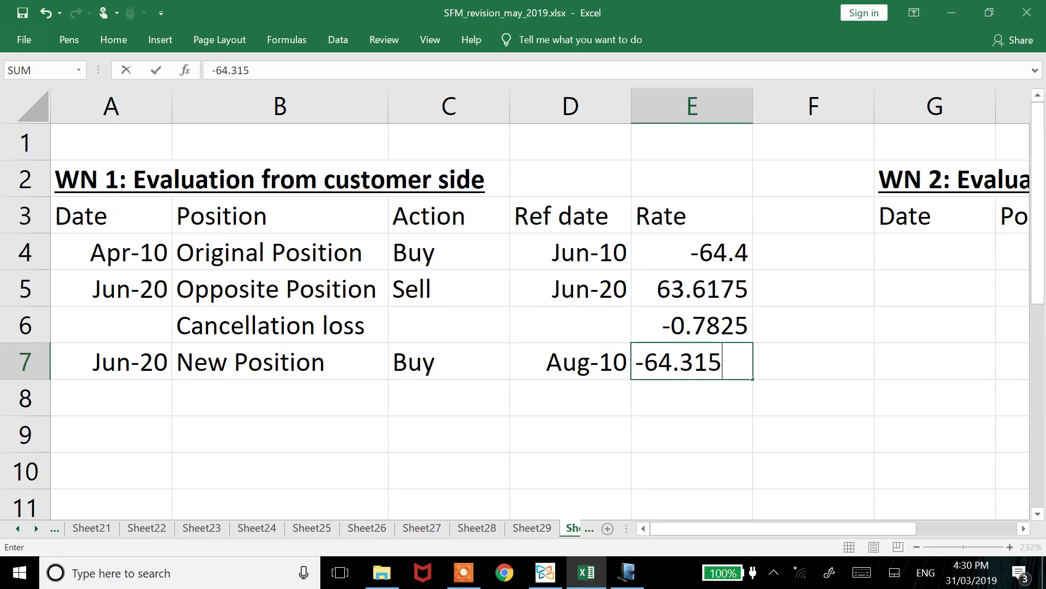
{"action": "key", "text": "Return"}
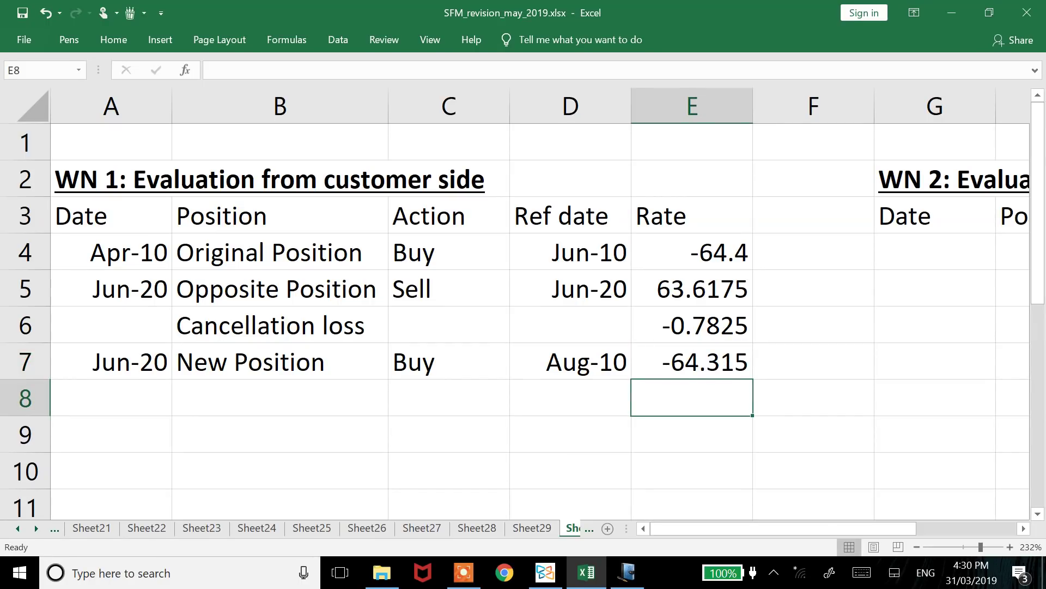
- Enter the labels "Effective rate" in cell B8 and "Effective loss" in cell B9
{"action": "key", "text": "Left"}
{"action": "key", "text": "Left"}
{"action": "key", "text": "Left"}
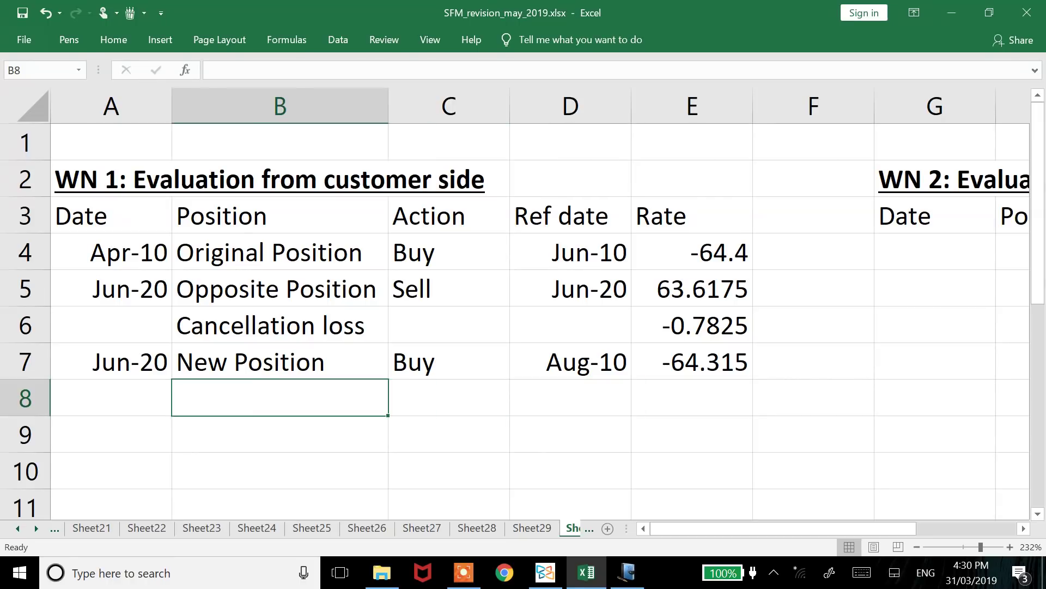
{"action": "type", "text": "Eg"}
{"action": "key", "text": "BackSpace"}
{"action": "type", "text": "ffe"}
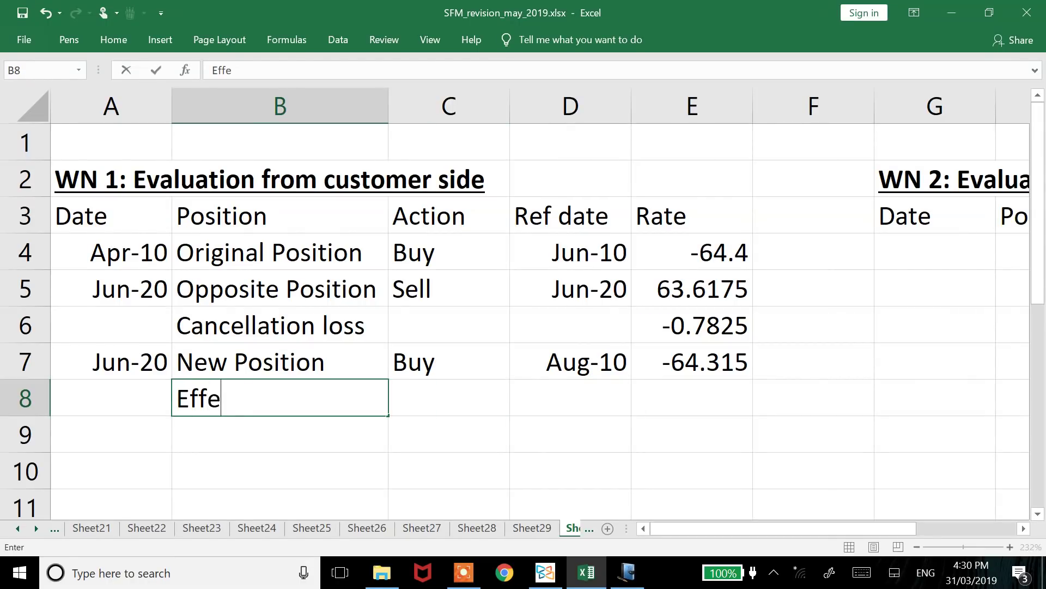
{"action": "type", "text": "ctive rate"}
{"action": "key", "text": "Return"}
{"action": "type", "text": "Efe"}
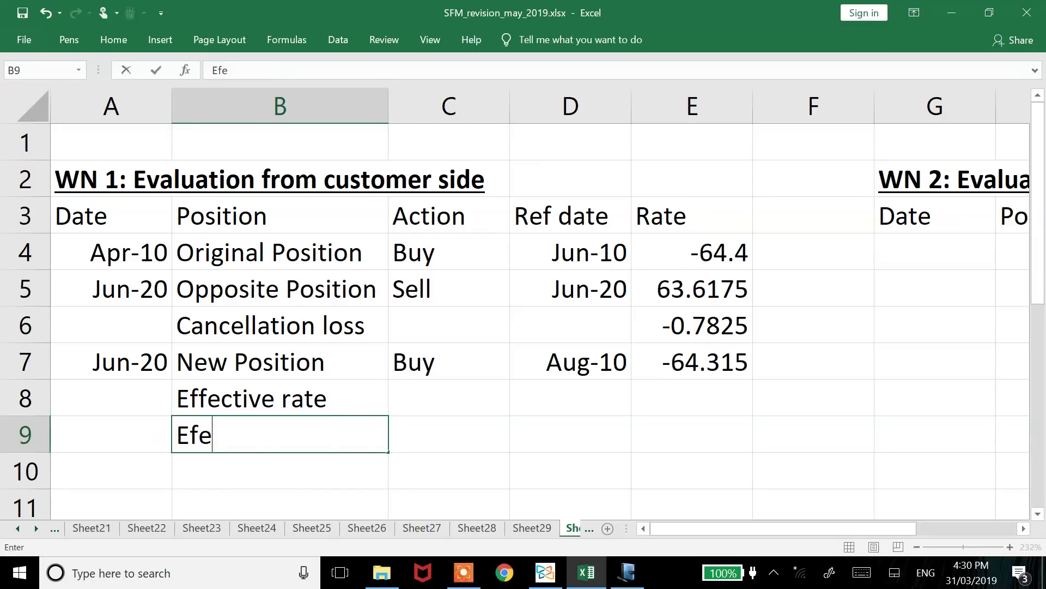
{"action": "key", "text": "BackSpace"}
{"action": "type", "text": "fective los"}
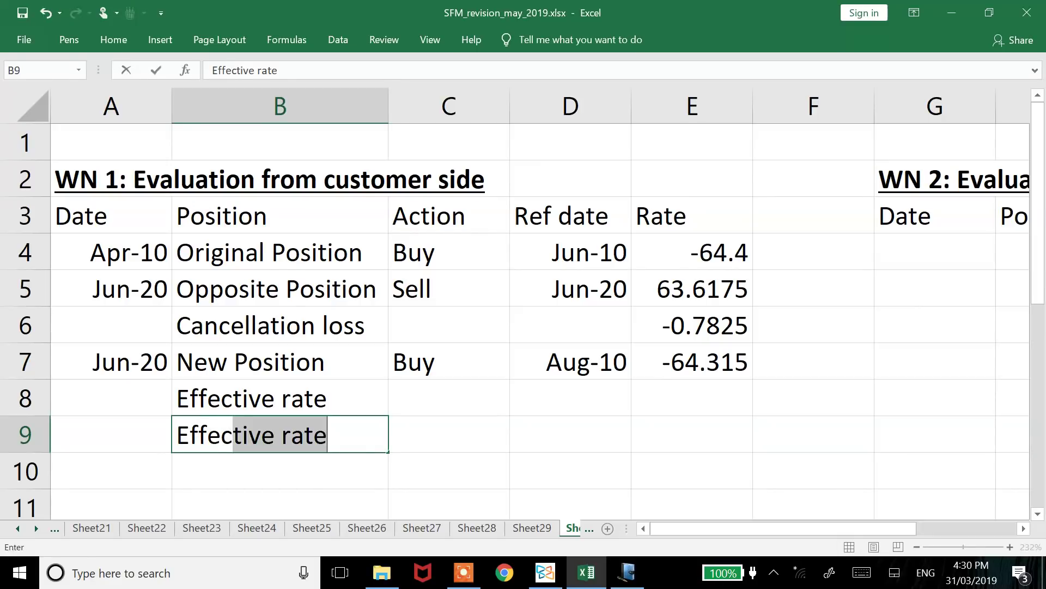
{"action": "type", "text": "s"}
{"action": "key", "text": "Return"}
- Calculate the effective rate in cell E8 as the cancellation loss plus the new position's rate, =E6+E7
{"action": "key", "text": "Right"}
{"action": "key", "text": "Right"}
{"action": "key", "text": "Right"}
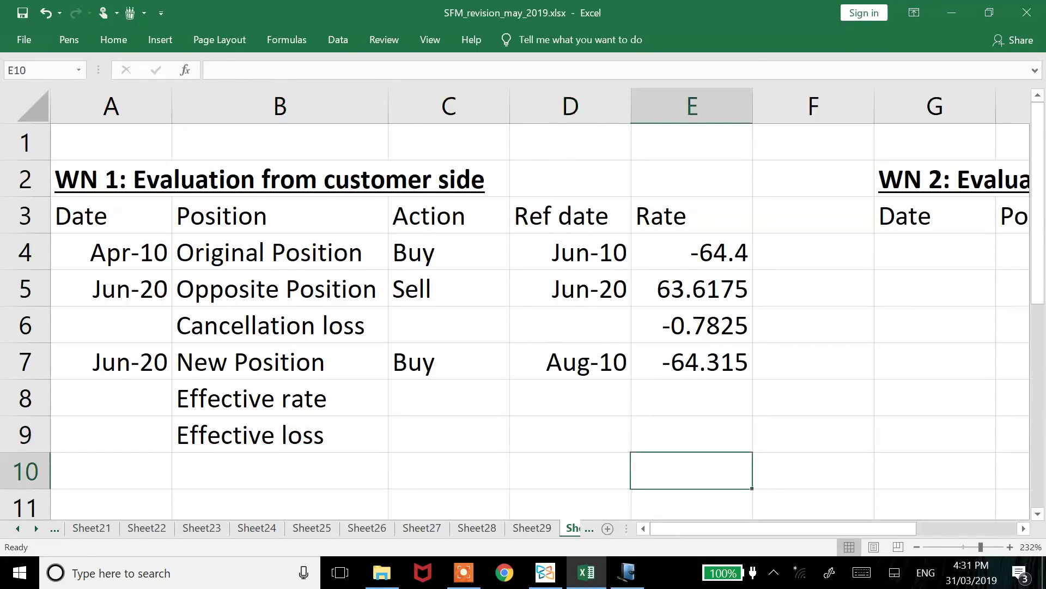
{"action": "key", "text": "Up"}
{"action": "key", "text": "Up"}
{"action": "type", "text": "="}
{"action": "key", "text": "Up"}
{"action": "key", "text": "Up"}
{"action": "type", "text": "+"}
{"action": "key", "text": "Up"}
{"action": "key", "text": "Return"}
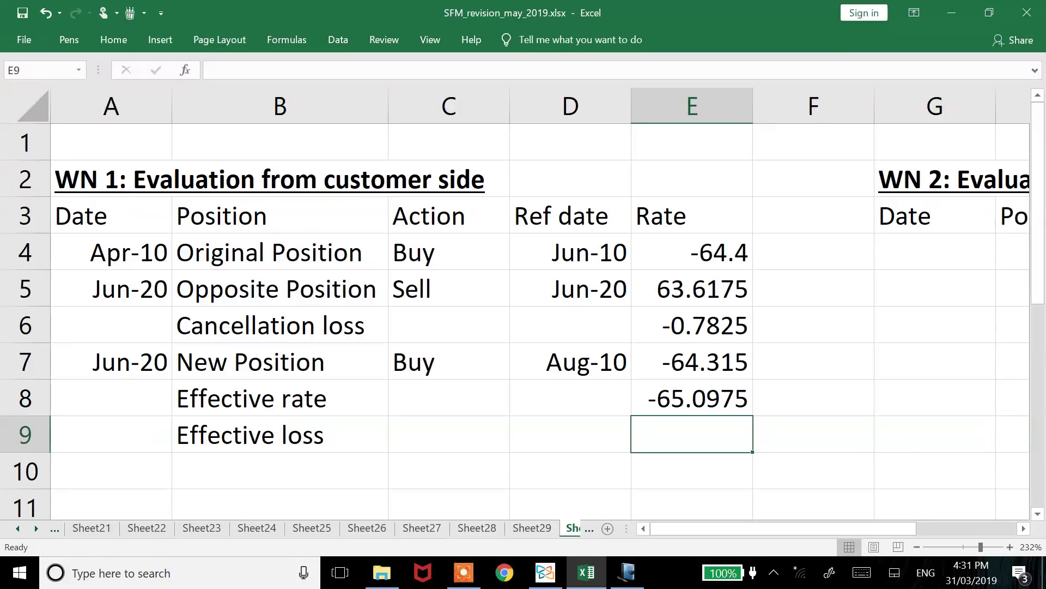
- Calculate the effective loss in cell E9 as the effective rate minus the original position's rate, =E8-E4
{"action": "type", "text": "="}
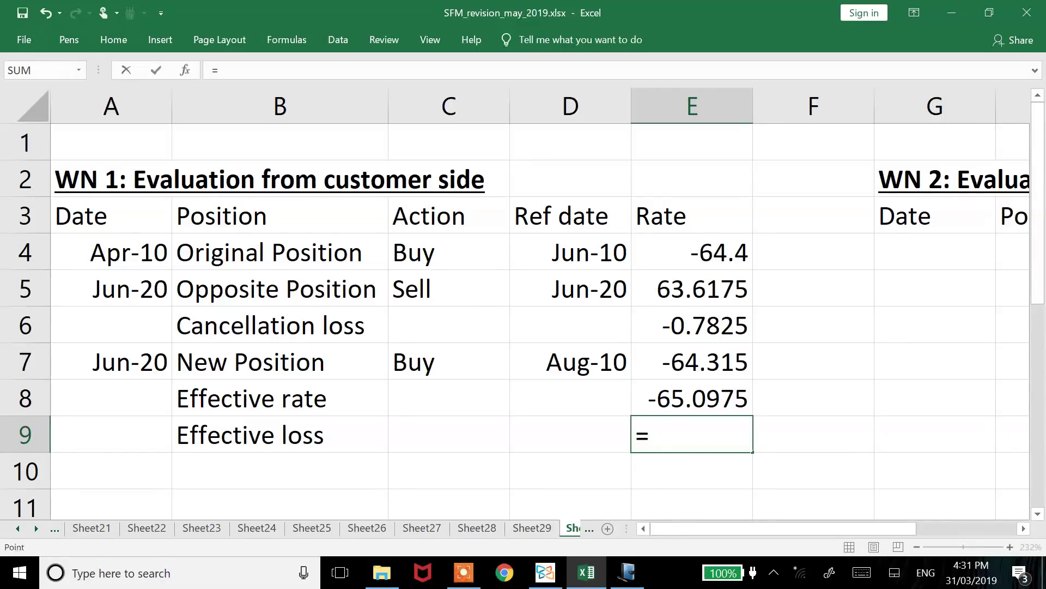
{"action": "key", "text": "Up"}
{"action": "type", "text": "-"}
{"action": "key", "text": "Up"}
{"action": "key", "text": "Up"}
{"action": "key", "text": "Up"}
{"action": "key", "text": "Up"}
{"action": "key", "text": "Up"}
{"action": "key", "text": "Up"}
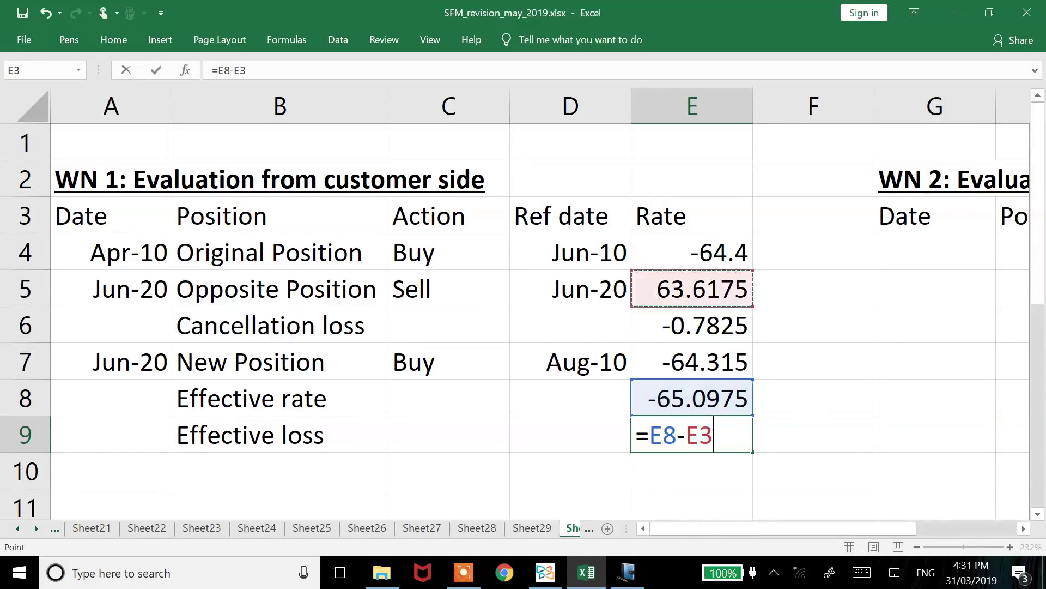
{"action": "key", "text": "Down"}
{"action": "key", "text": "Return"}
{"action": "key", "text": "Up"}
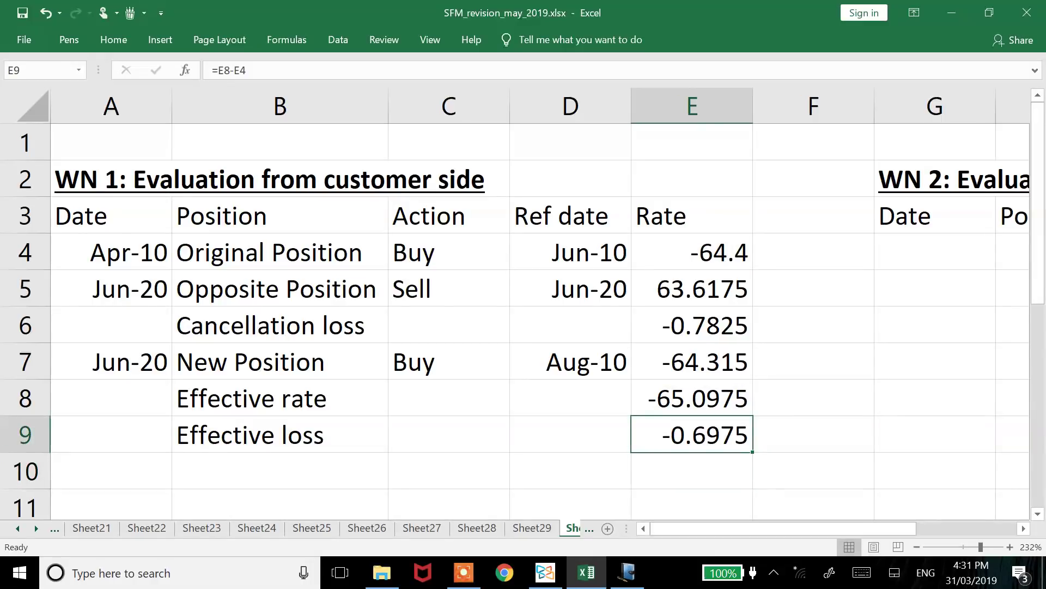
- Copy the customer-side table's entries in A4:E9, without the header row
{"action": "key", "text": "Right"}
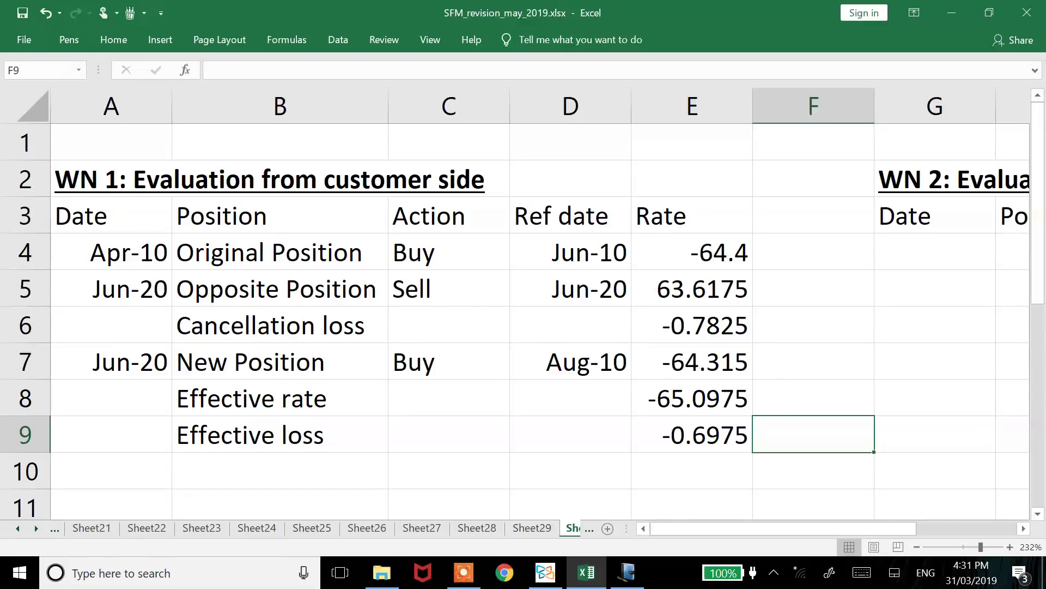
{"action": "key", "text": "Up"}
{"action": "key", "text": "Up"}
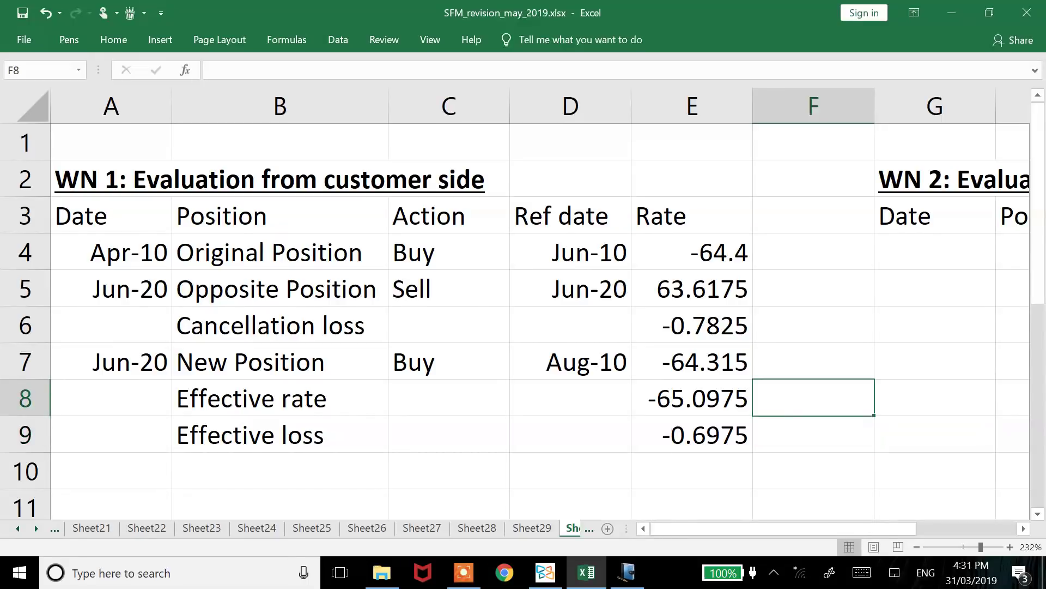
{"action": "key", "text": "Up"}
{"action": "key", "text": "Up"}
{"action": "key", "text": "Up"}
{"action": "key", "text": "Left"}
{"action": "key", "text": "Left"}
{"action": "key", "text": "Left"}
{"action": "key", "text": "Left"}
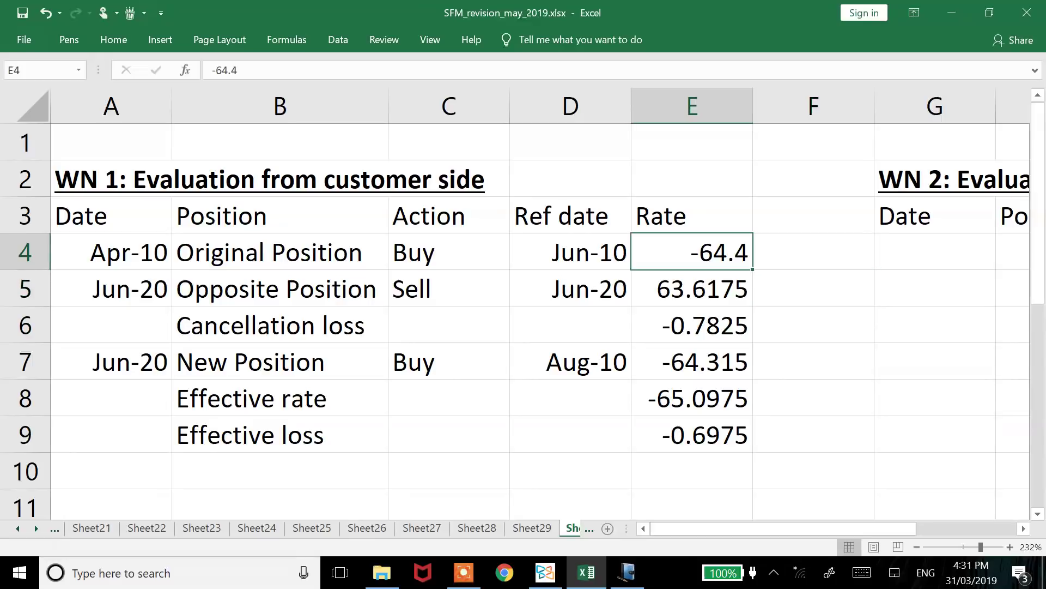
{"action": "key", "text": "Left"}
{"action": "key", "text": "ctrl+shift+Right"}
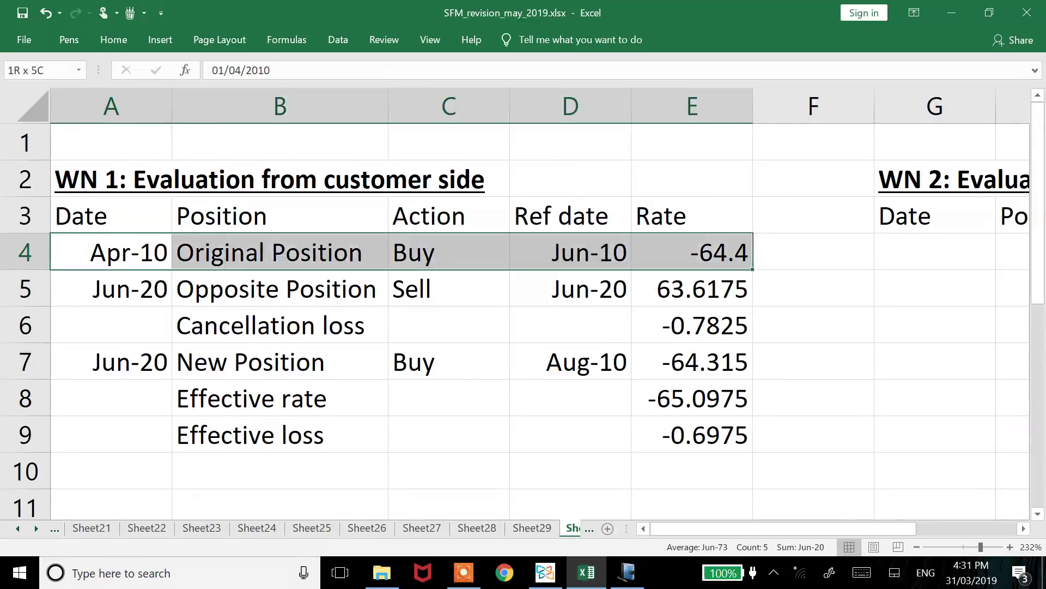
{"action": "key", "text": "shift+Down"}
{"action": "key", "text": "shift+Down"}
{"action": "key", "text": "shift+Down"}
{"action": "key", "text": "shift+Down"}
{"action": "key", "text": "shift+Down"}
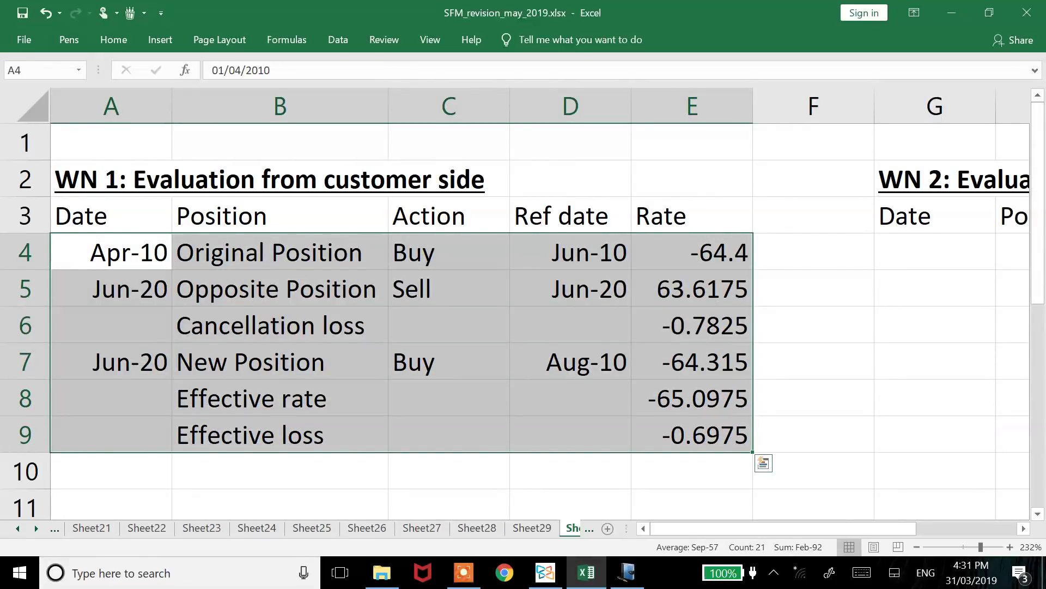
{"action": "key", "text": "ctrl+c"}
- Consult question 8 in Xodo and paste the copied entries into the Excel bank-side table starting at cell G4
{"action": "key", "text": "Right"}
{"action": "key", "text": "Right"}
{"action": "key", "text": "Right"}
{"action": "key", "text": "Right"}
{"action": "key", "text": "Right"}
{"action": "key", "text": "Right"}
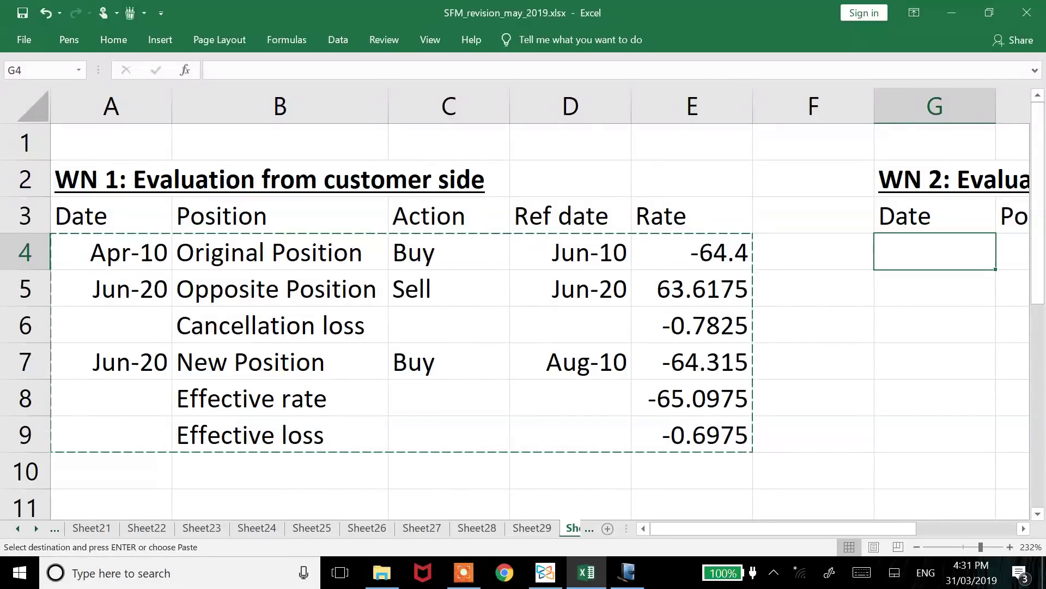
{"action": "scroll", "coordinate": [524, 306], "scroll_direction": "right", "scroll_amount": 1}
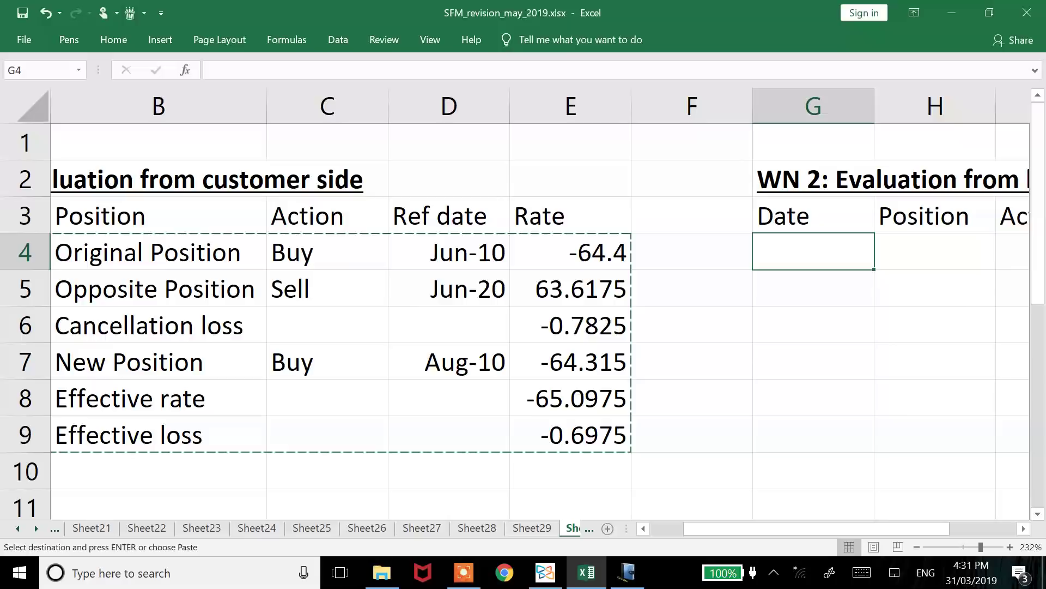
{"action": "key", "text": "alt+Tab"}
{"action": "scroll", "coordinate": [523, 294], "scroll_direction": "up", "scroll_amount": 1}
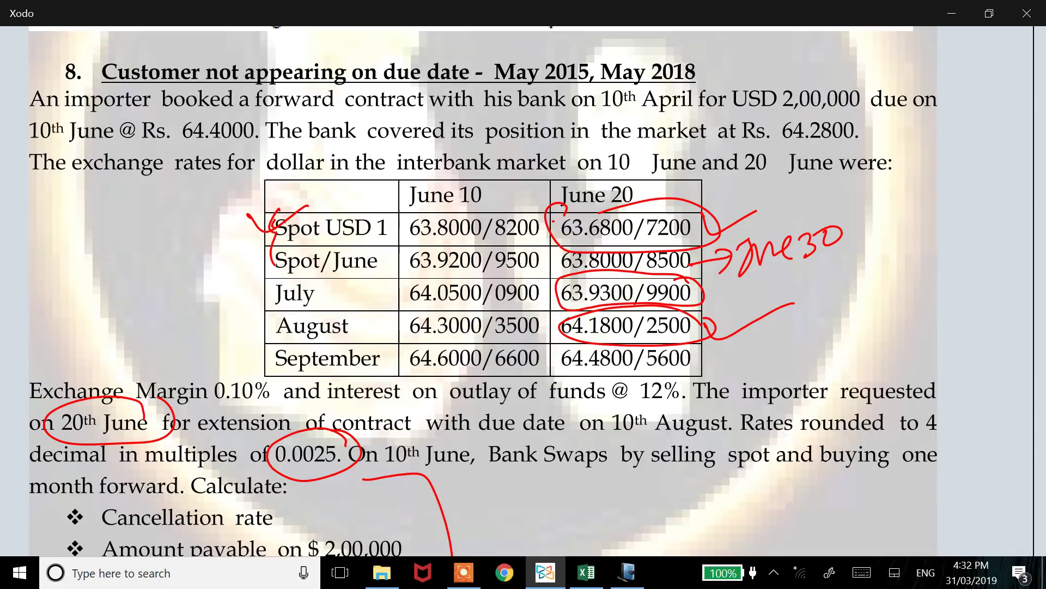
{"action": "key", "text": "alt+Tab"}
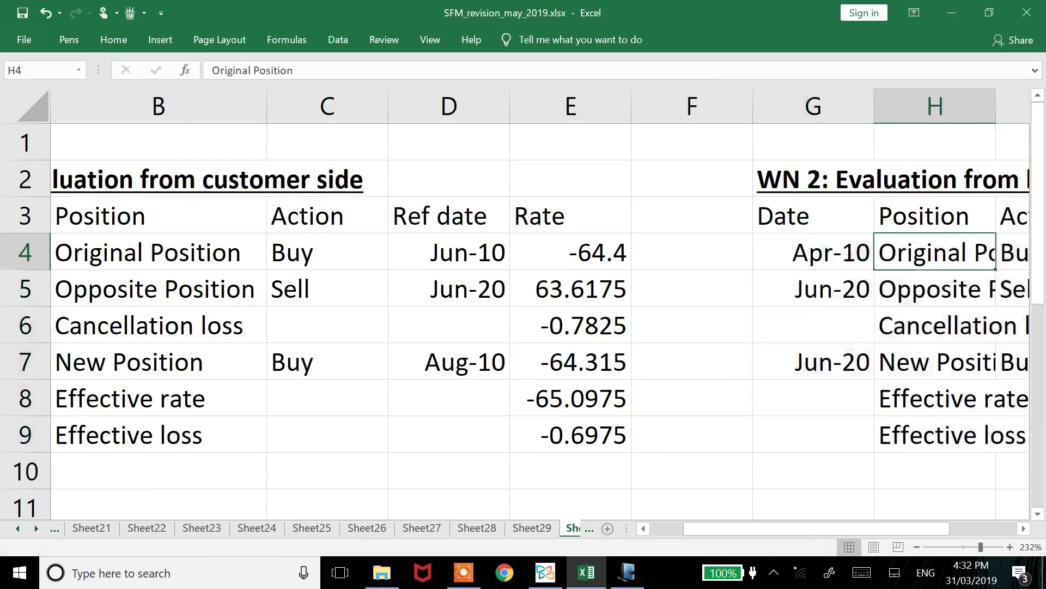
- Select the whole WN 2 bank-side table including its headers, G3:K9
{"action": "key", "text": "Right"}
{"action": "key", "text": "Right"}
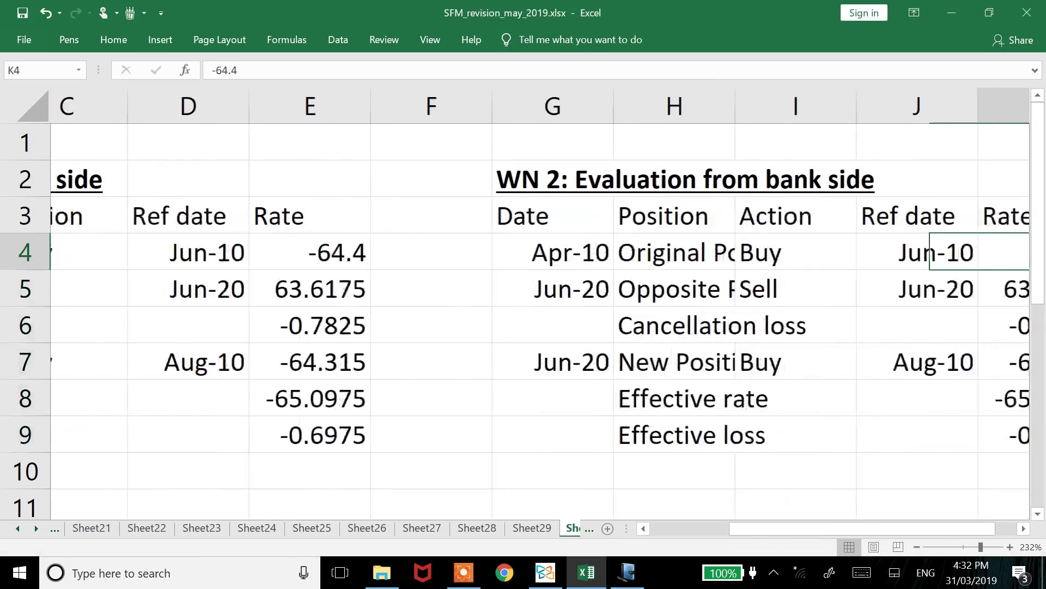
{"action": "key", "text": "Left"}
{"action": "key", "text": "Left"}
{"action": "key", "text": "Left"}
{"action": "key", "text": "Up"}
{"action": "key", "text": "shift+Right"}
{"action": "key", "text": "shift+Right"}
{"action": "key", "text": "shift+Right"}
{"action": "key", "text": "shift+Right"}
{"action": "key", "text": "shift+Down"}
{"action": "key", "text": "shift+Down"}
{"action": "key", "text": "shift+Down"}
{"action": "key", "text": "shift+Down"}
{"action": "key", "text": "shift+Down"}
{"action": "key", "text": "shift+Down"}
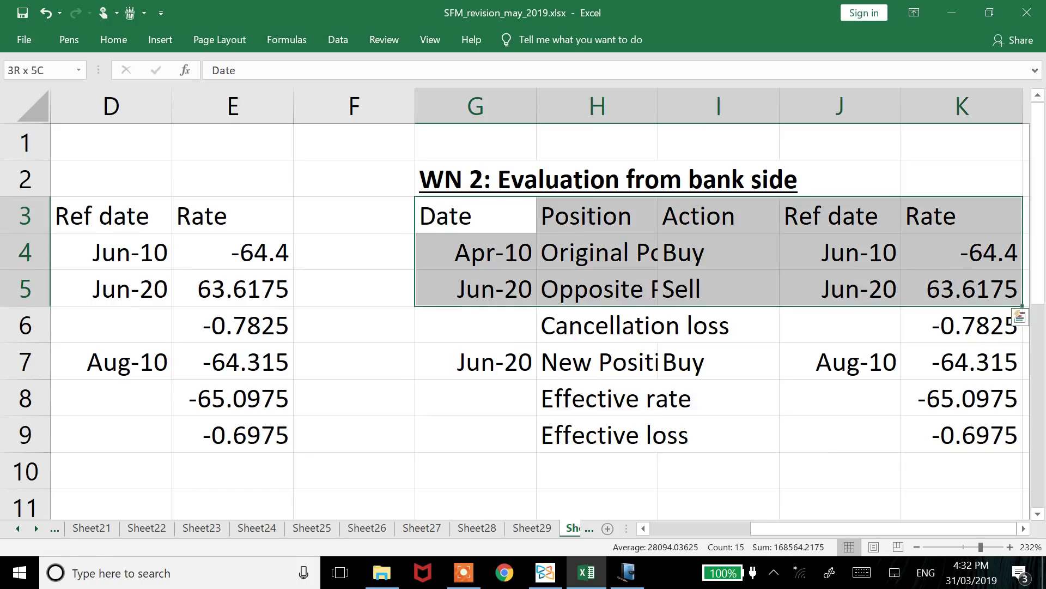
{"action": "key", "text": "alt+o"}
{"action": "key", "text": "a"}
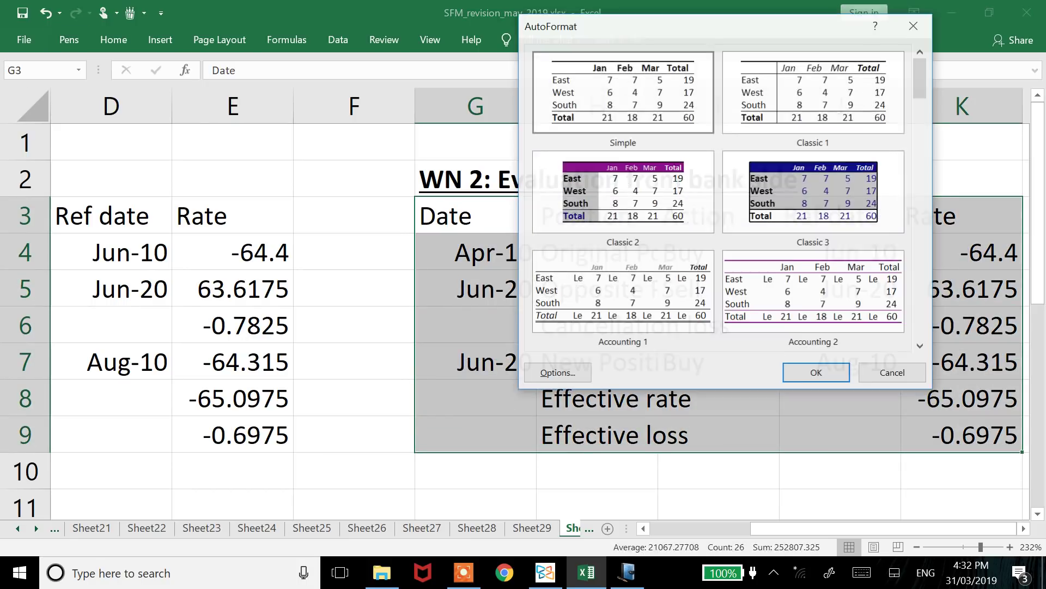
{"action": "key", "text": "Escape"}
- Autofit the widths of columns G to K to the selected bank-side table's contents
{"action": "key", "text": "alt+o"}
{"action": "key", "text": "c"}
{"action": "key", "text": "a"}
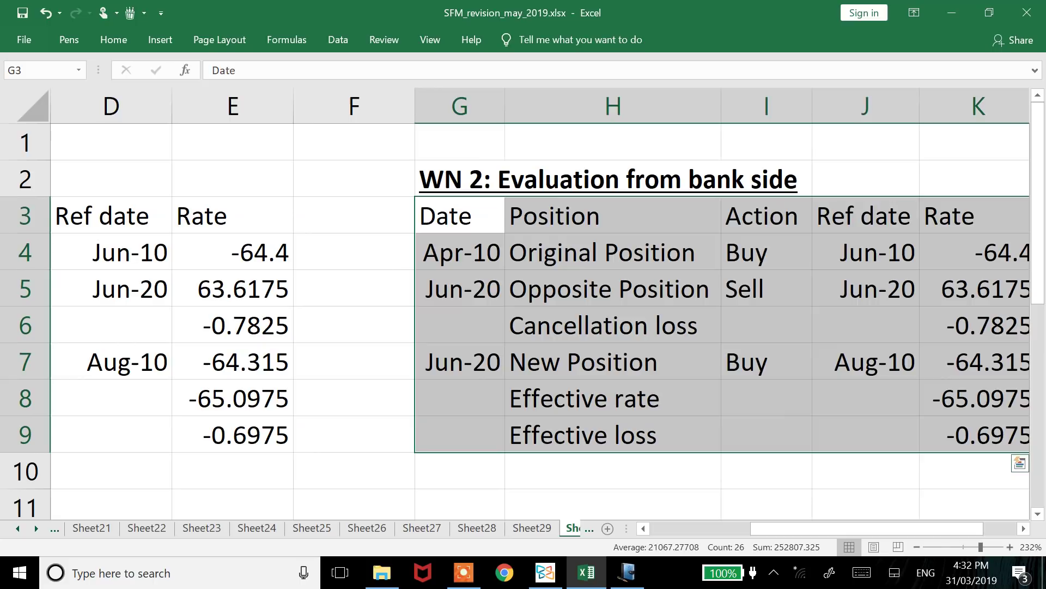
- Clear the bank-side table's rows from Opposite Position down to Effective loss, across the Date to Rate columns
{"action": "key", "text": "Right"}
{"action": "key", "text": "Right"}
{"action": "key", "text": "Right"}
{"action": "key", "text": "Right"}
{"action": "key", "text": "Right"}
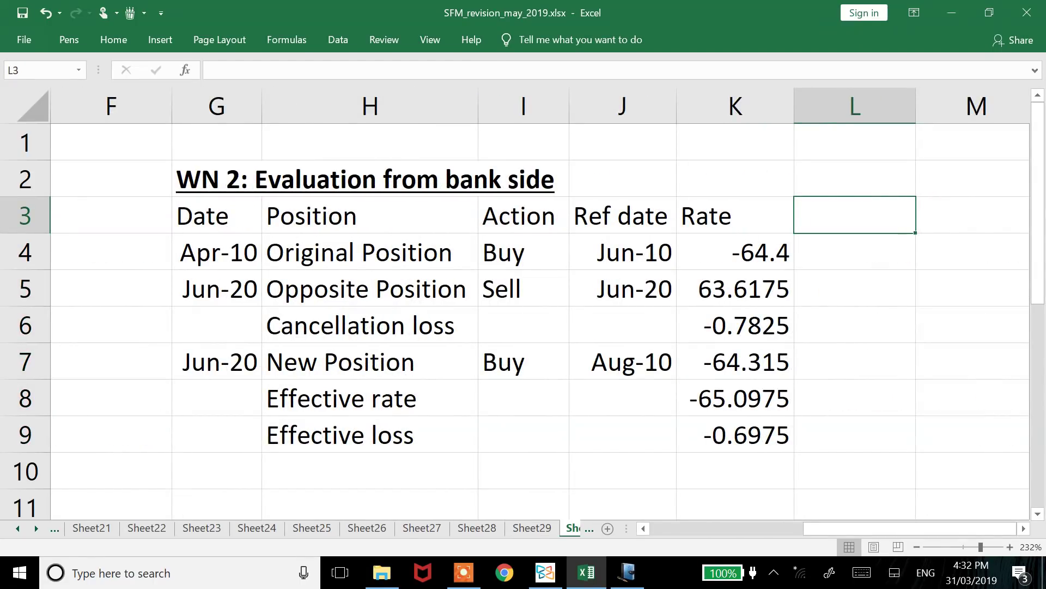
{"action": "key", "text": "Down"}
{"action": "key", "text": "Down"}
{"action": "key", "text": "Left"}
{"action": "key", "text": "Left"}
{"action": "key", "text": "Left"}
{"action": "key", "text": "Left"}
{"action": "key", "text": "Up"}
{"action": "key", "text": "Right"}
{"action": "key", "text": "Right"}
{"action": "key", "text": "Down"}
{"action": "key", "text": "Left"}
{"action": "key", "text": "Left"}
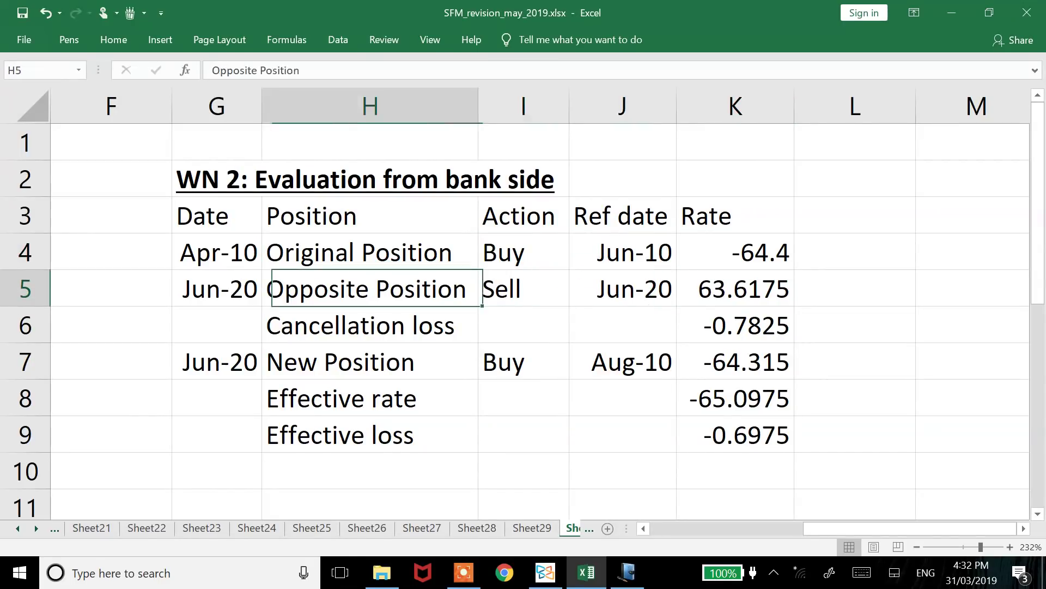
{"action": "key", "text": "Left"}
{"action": "key", "text": "ctrl+shift+Right"}
{"action": "key", "text": "shift+Down"}
{"action": "key", "text": "shift+Down"}
{"action": "key", "text": "shift+Down"}
{"action": "key", "text": "shift+Down"}
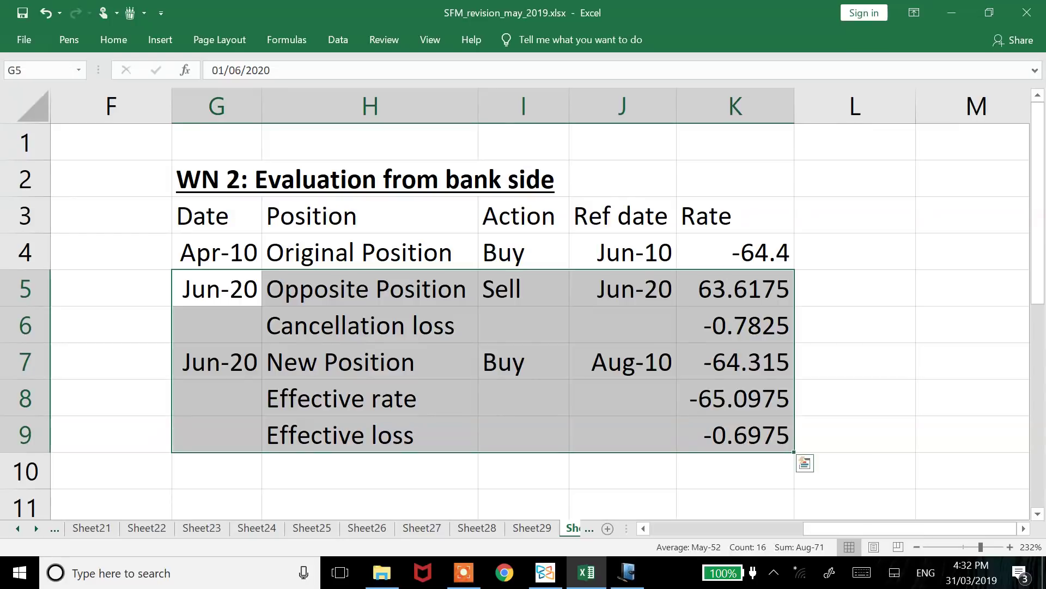
{"action": "key", "text": "Delete"}
- Look up the bank's cover rate in the Xodo question and set the bank-side Original Position rate to -64.28
{"action": "key", "text": "Up"}
{"action": "key", "text": "Right"}
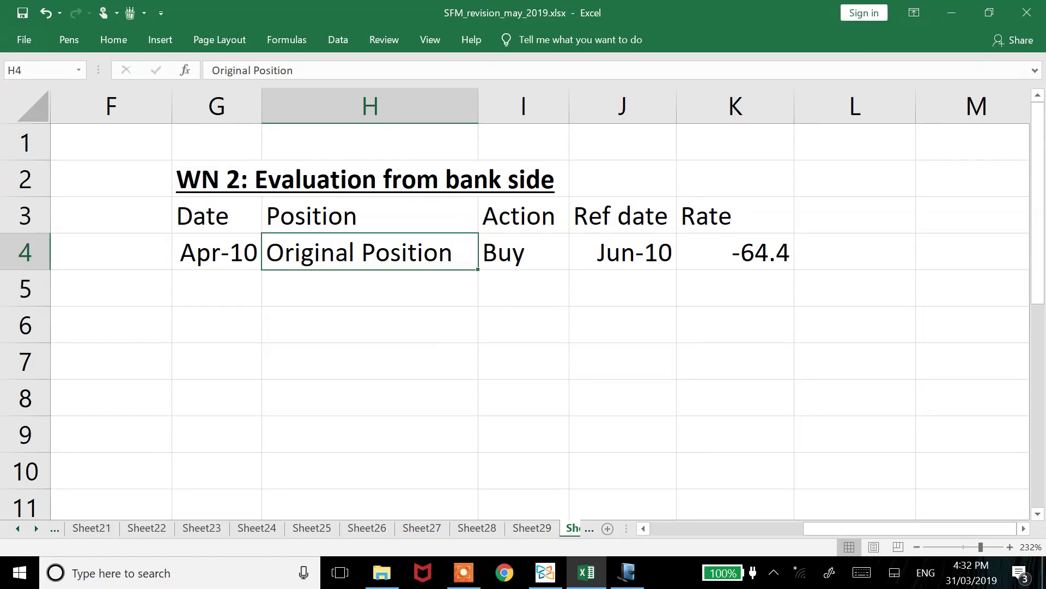
{"action": "key", "text": "Right"}
{"action": "key", "text": "Right"}
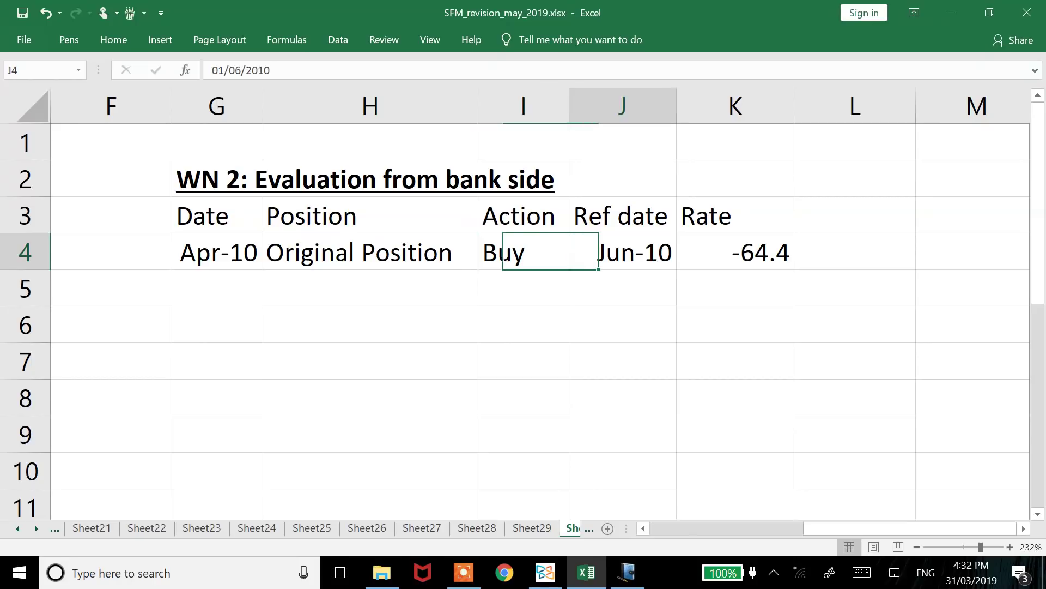
{"action": "key", "text": "alt+Tab"}
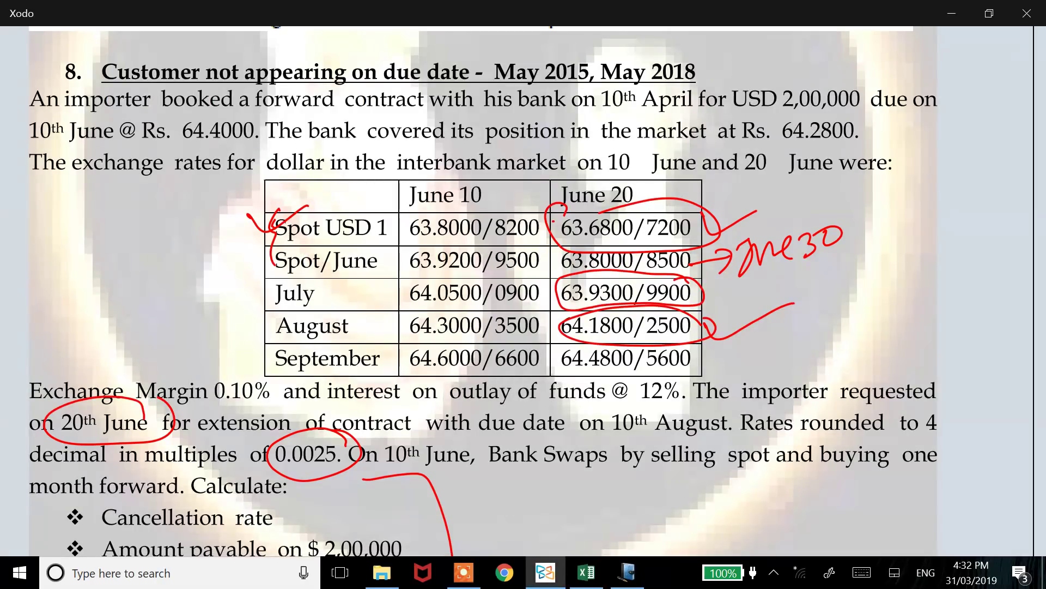
{"action": "key", "text": "alt+Tab"}
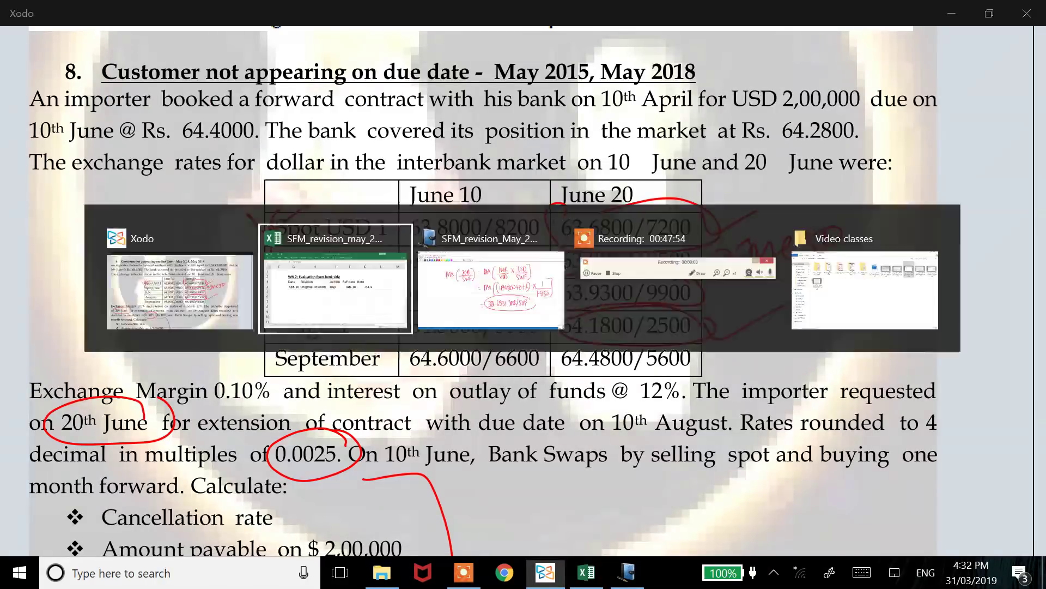
{"action": "type", "text": "-64.28"}
{"action": "key", "text": "Return"}
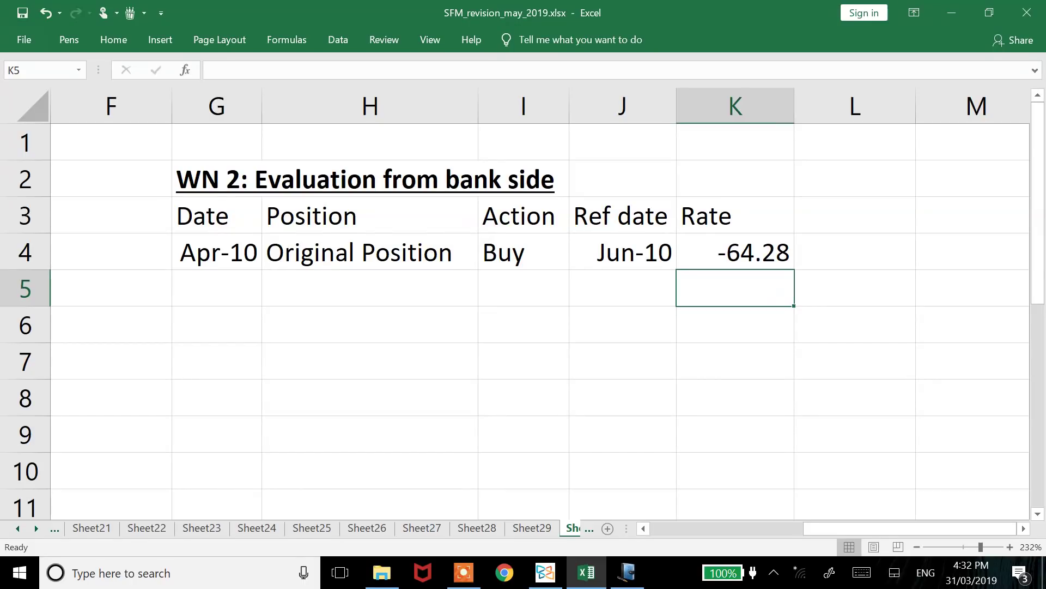
- Enter the date Jun 10 and the label "Opposite Position" in the row beneath the bank-side Original Position
{"action": "key", "text": "Left"}
{"action": "key", "text": "Left"}
{"action": "key", "text": "Left"}
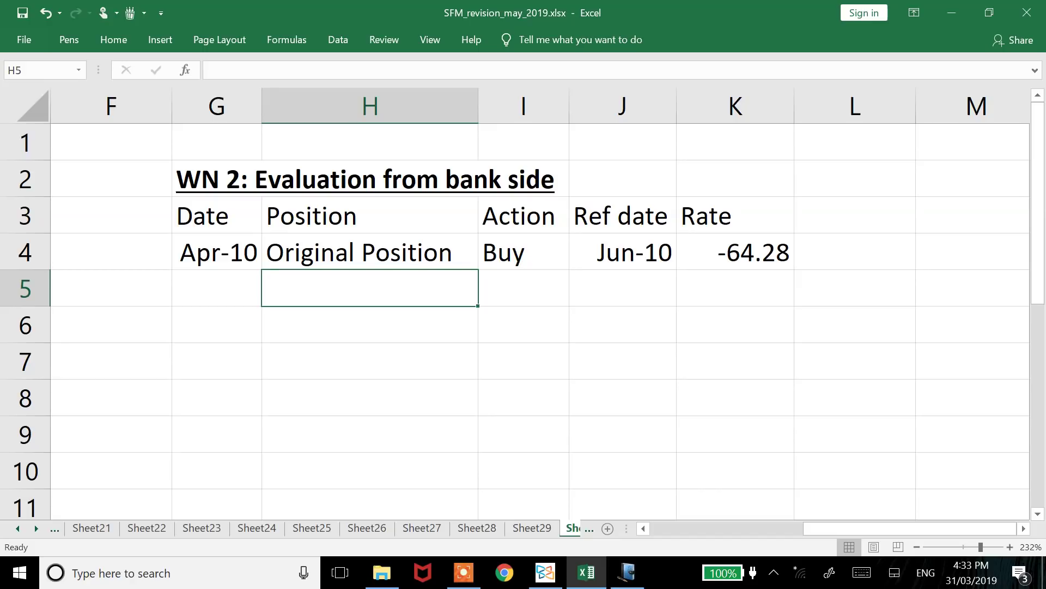
{"action": "left_click", "coordinate": [216, 287]}
{"action": "type", "text": "Jun"}
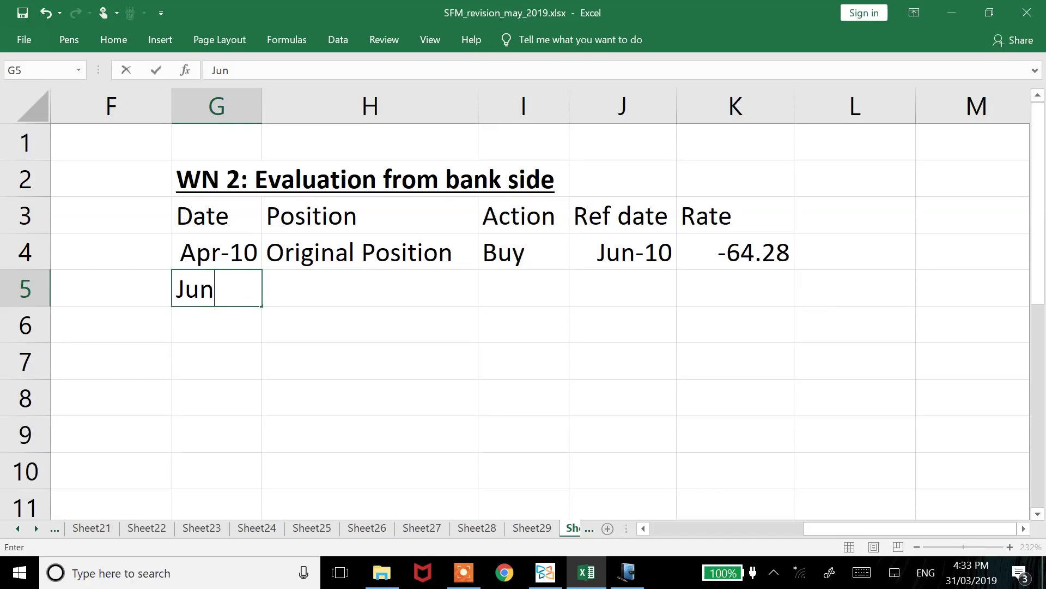
{"action": "type", "text": " 10"}
{"action": "key", "text": "Return"}
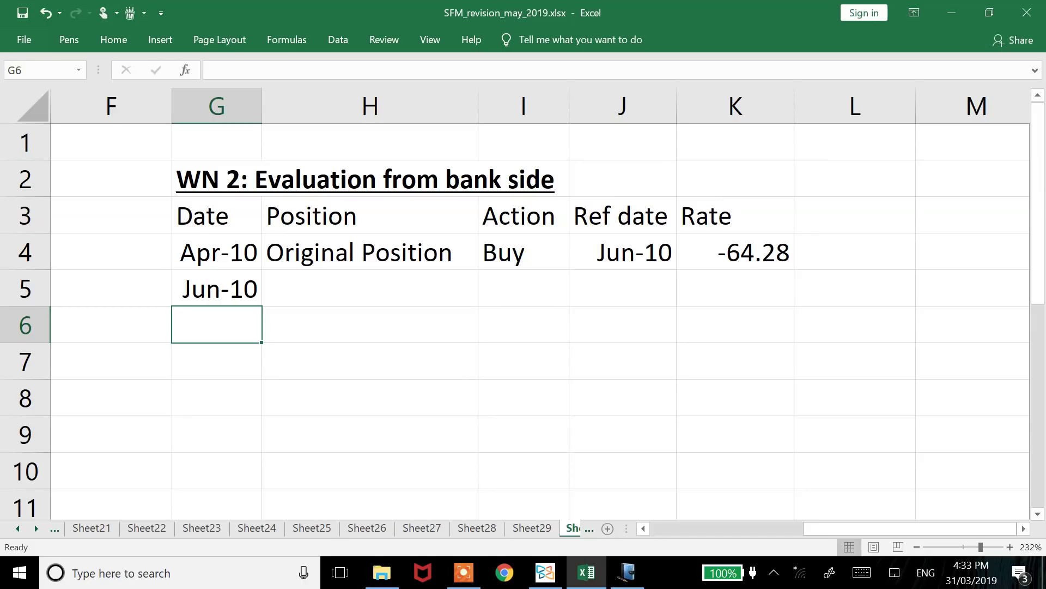
{"action": "key", "text": "Right"}
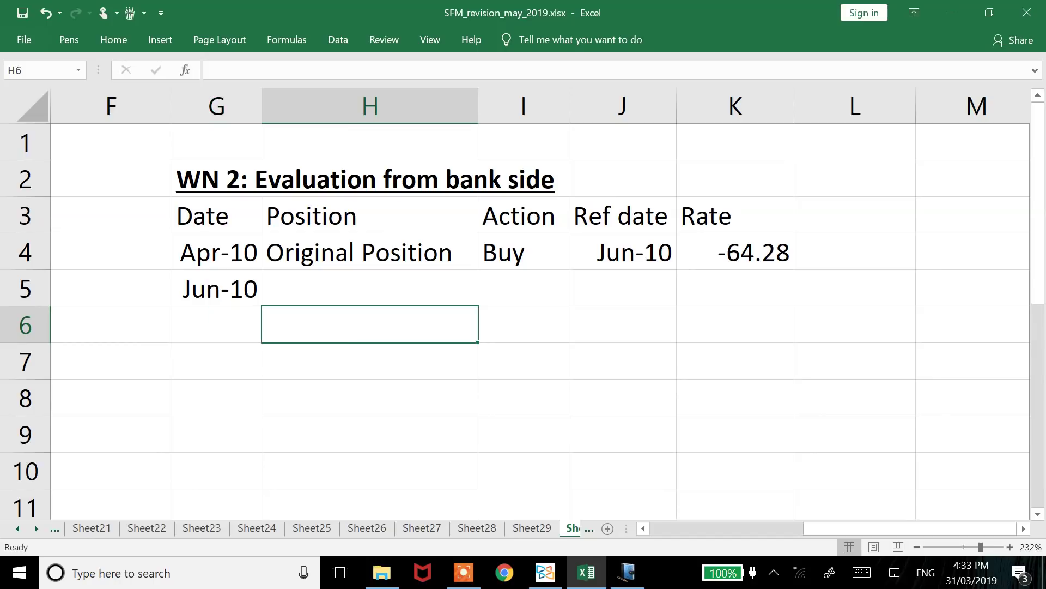
{"action": "key", "text": "Up"}
{"action": "type", "text": "Opposite Position"}
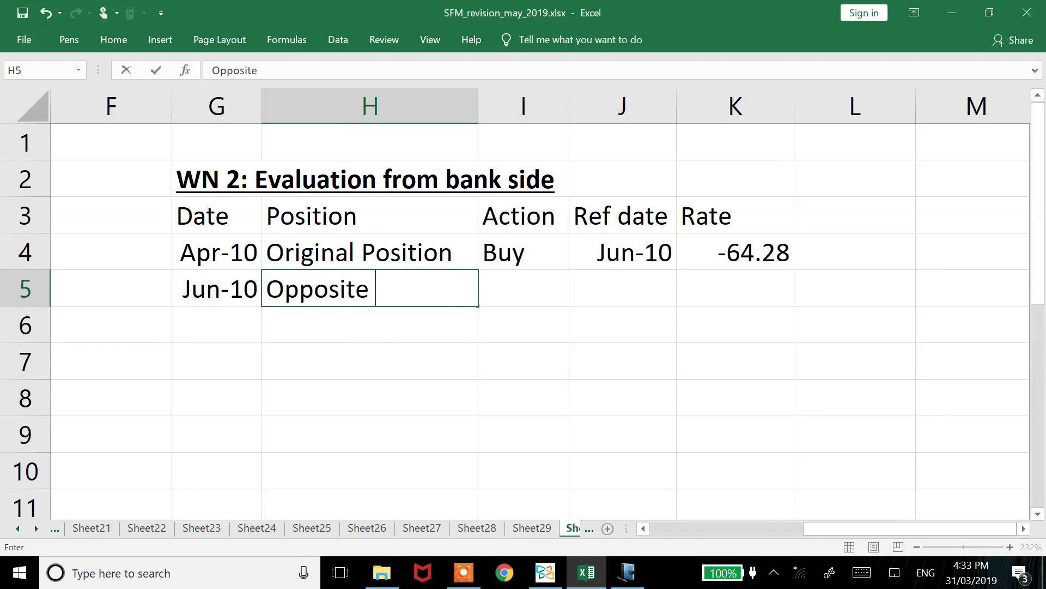
{"action": "key", "text": "Return"}
- Set the bank-side Opposite Position's action to Sell and fill its Ref date down from the row above
{"action": "key", "text": "Right"}
{"action": "key", "text": "Up"}
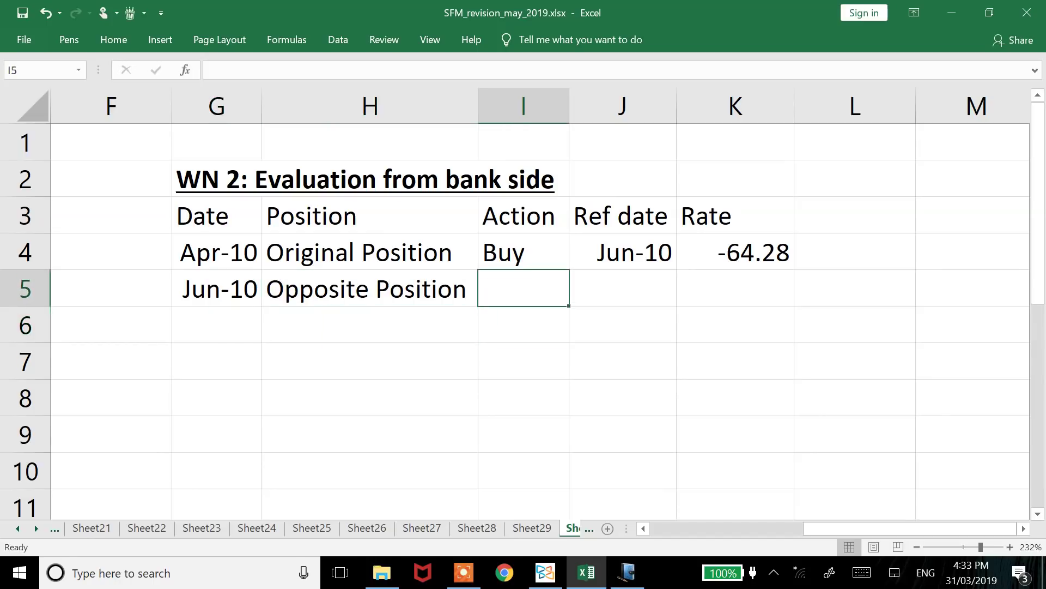
{"action": "type", "text": "Sell"}
{"action": "key", "text": "Return"}
{"action": "key", "text": "Right"}
{"action": "key", "text": "Up"}
{"action": "key", "text": "ctrl+d"}
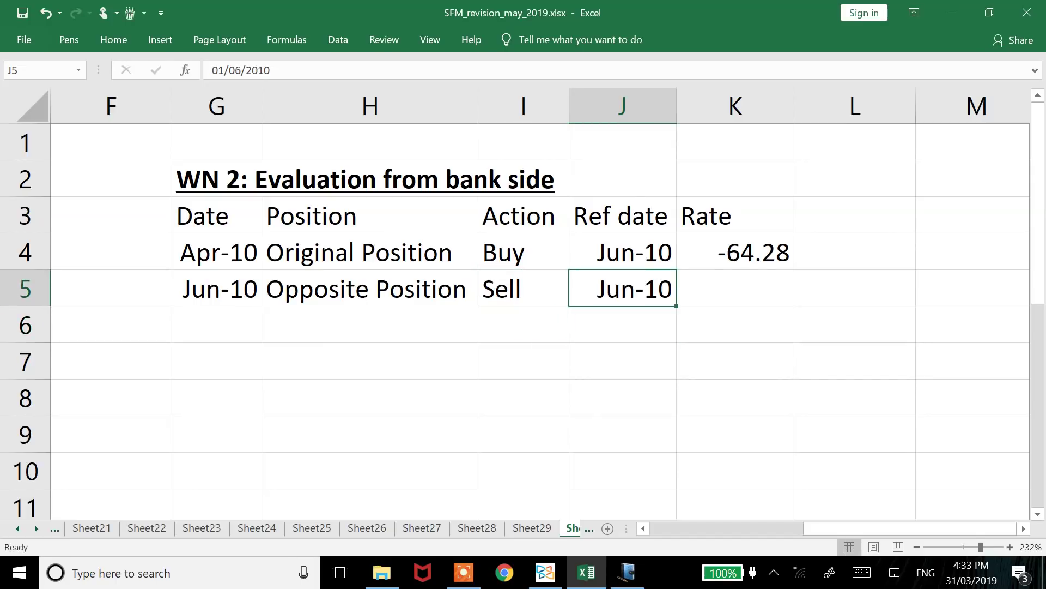
- Look up the June 10 spot rate in the Xodo question and enter 63.80 as the bank-side Opposite Position rate
{"action": "key", "text": "Right"}
{"action": "key", "text": "alt+Tab"}
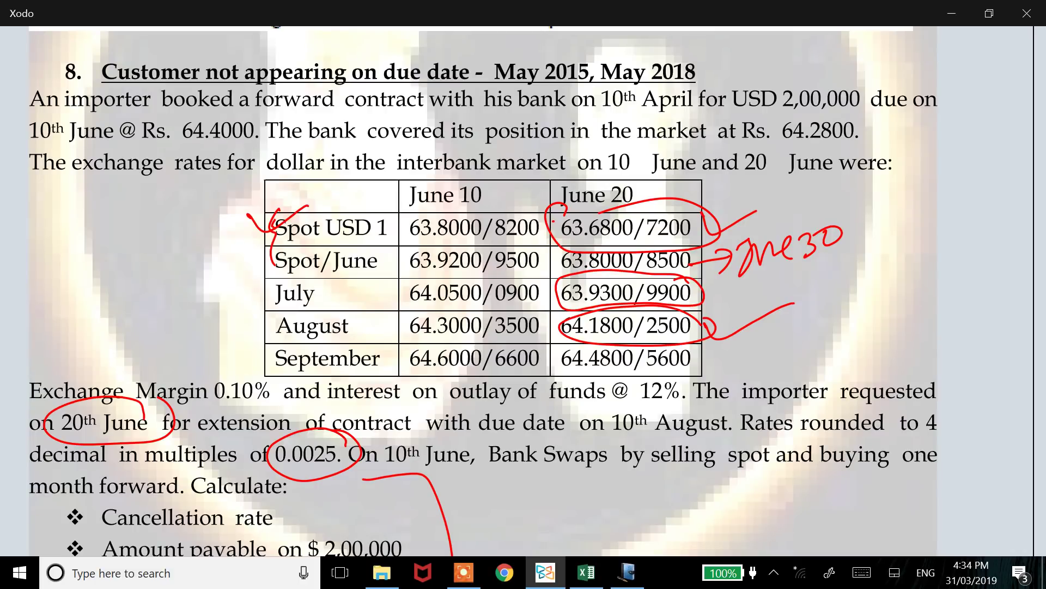
{"action": "key", "text": "alt+Tab"}
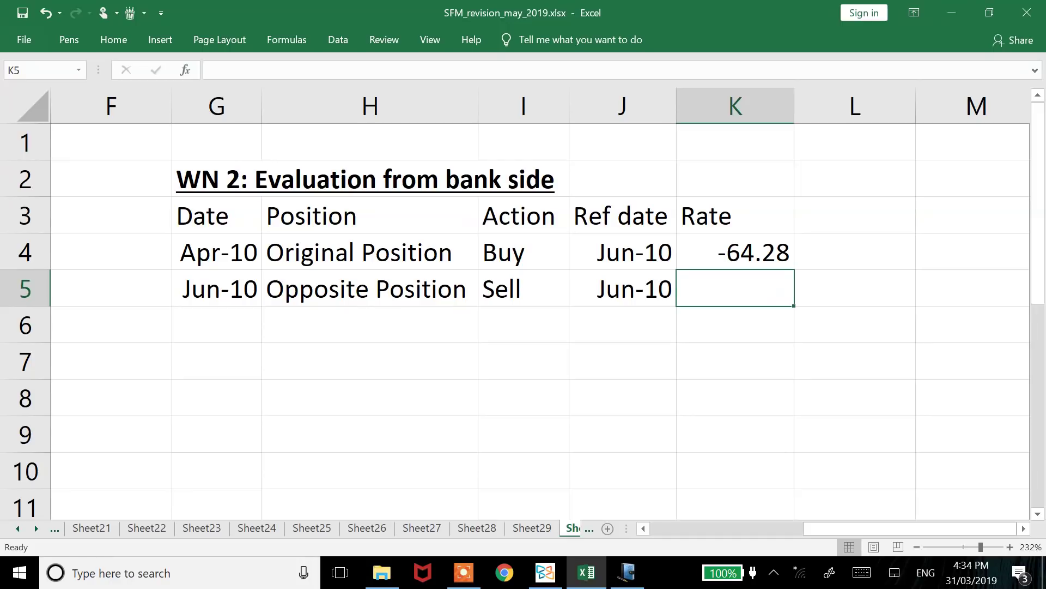
{"action": "key", "text": "alt+Tab"}
{"action": "key", "text": "alt+Tab"}
{"action": "type", "text": "63.0"}
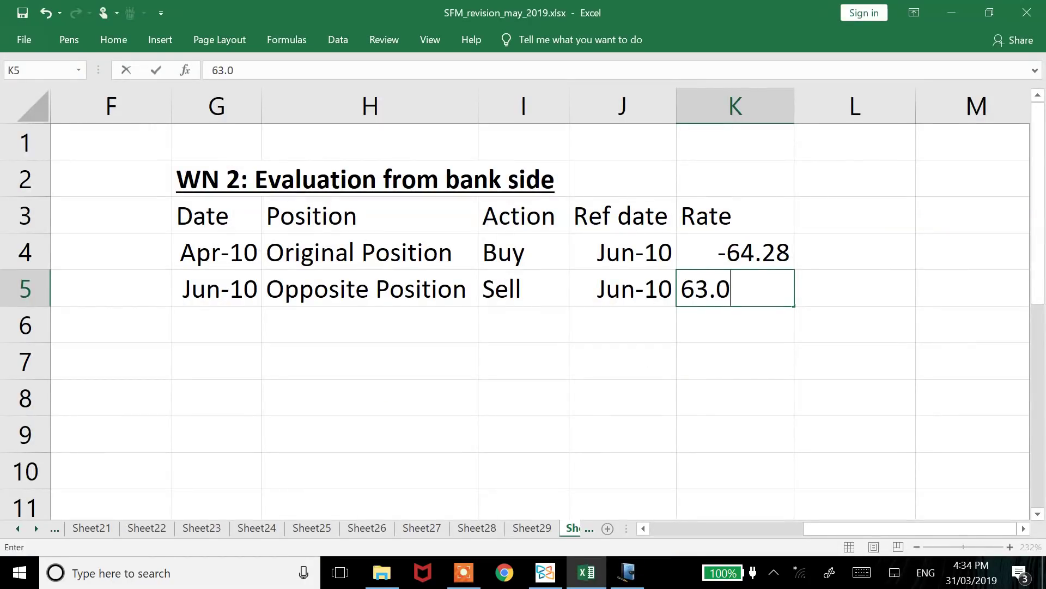
{"action": "key", "text": "BackSpace"}
{"action": "type", "text": "80"}
{"action": "key", "text": "Return"}
- Copy the customer-side table's rows from Cancellation loss to Effective loss, including the Date to Rate columns
{"action": "key", "text": "Home"}
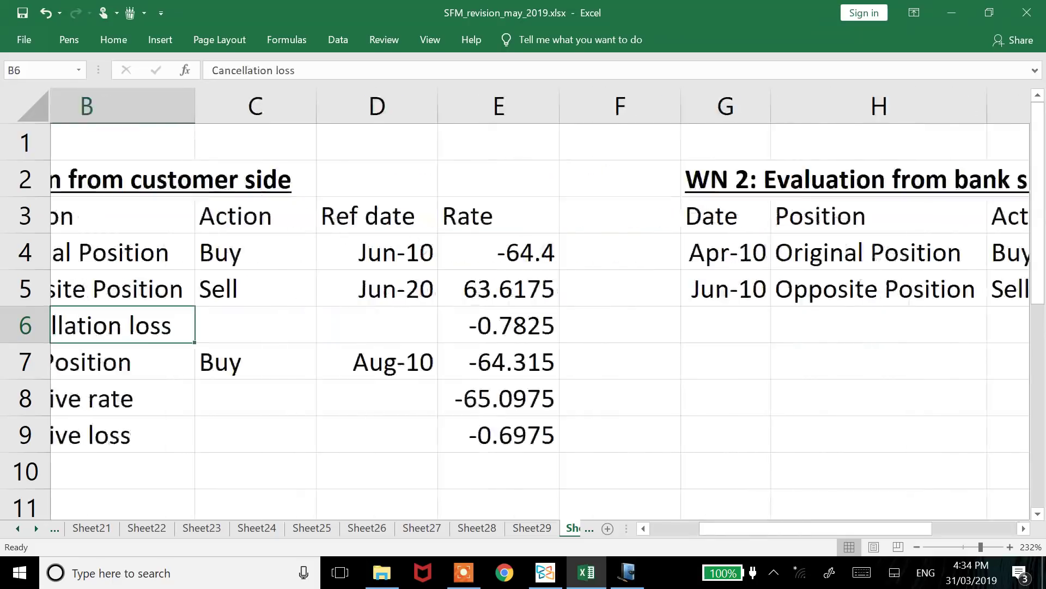
{"action": "key", "text": "shift+Right"}
{"action": "key", "text": "shift+Right"}
{"action": "key", "text": "shift+Right"}
{"action": "key", "text": "shift+Right"}
{"action": "key", "text": "shift+Down"}
{"action": "key", "text": "shift+Down"}
{"action": "key", "text": "shift+Down"}
{"action": "key", "text": "shift+Down"}
{"action": "key", "text": "shift+Up"}
{"action": "key", "text": "ctrl+c"}
- Try to paste the copied rows starting at cell F6
{"action": "key", "text": "Right"}
{"action": "key", "text": "Right"}
{"action": "key", "text": "Right"}
{"action": "key", "text": "Right"}
{"action": "key", "text": "Right"}
{"action": "key", "text": "Right"}
{"action": "key", "text": "Right"}
{"action": "key", "text": "Right"}
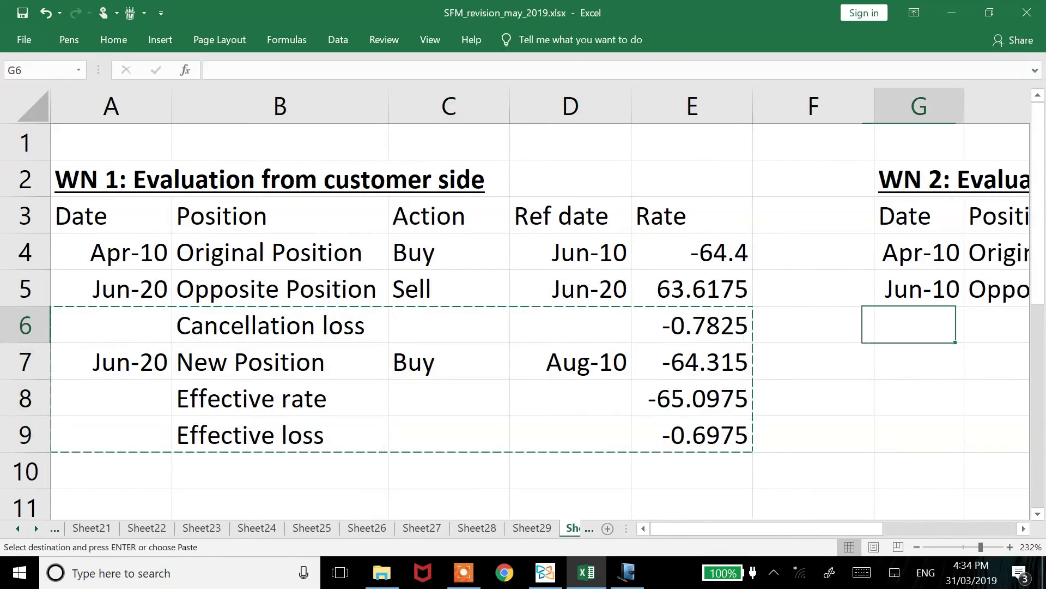
{"action": "key", "text": "Left"}
{"action": "key", "text": "Left"}
{"action": "key", "text": "Left"}
{"action": "key", "text": "ctrl+v"}
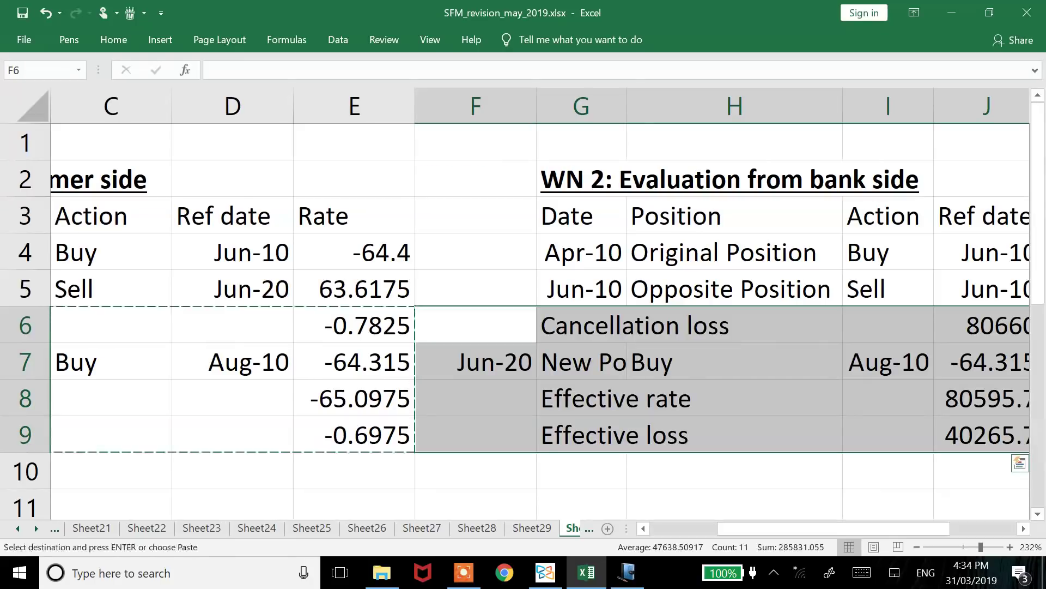
{"action": "key", "text": "ctrl+z"}
- Paste the copied rows into the bank-side table starting at cell G6, beneath the Opposite Position row
{"action": "key", "text": "Right"}
{"action": "key", "text": "ctrl+v"}
{"action": "key", "text": "Right"}
{"action": "key", "text": "Right"}
{"action": "key", "text": "Right"}
{"action": "key", "text": "Right"}
{"action": "key", "text": "Right"}
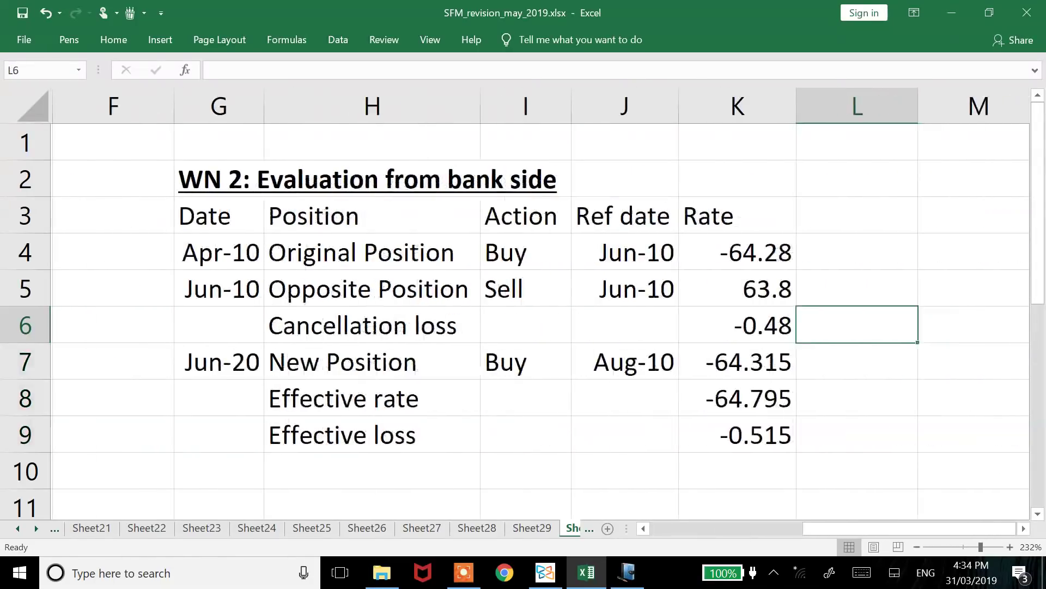
{"action": "key", "text": "Down"}
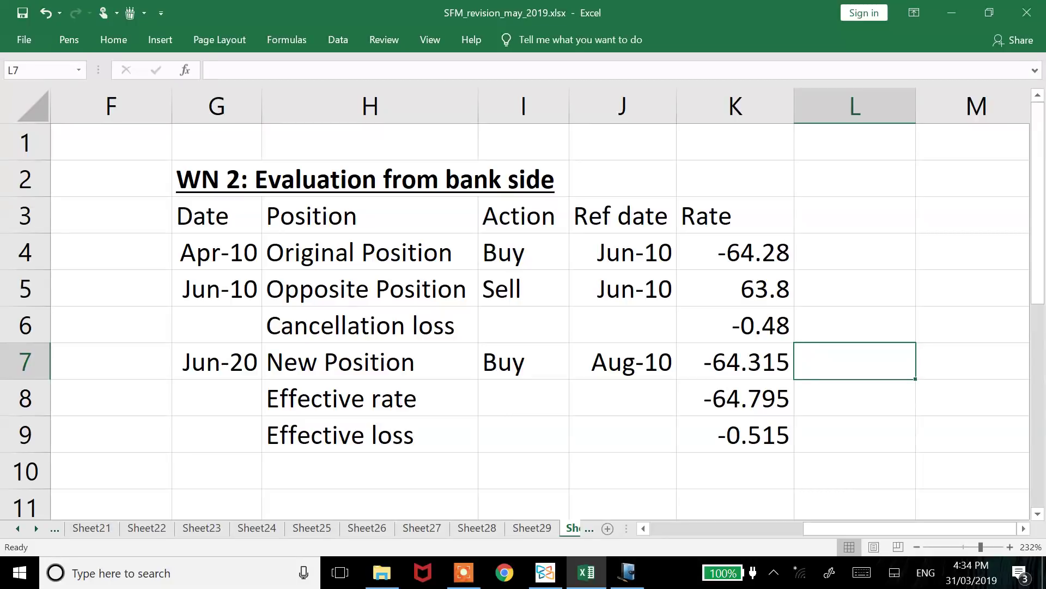
- Change the date of the bank-side New Position row to Jun 10
{"action": "left_click", "coordinate": [735, 361]}
{"action": "left_click", "coordinate": [370, 361]}
{"action": "left_click", "coordinate": [217, 361]}
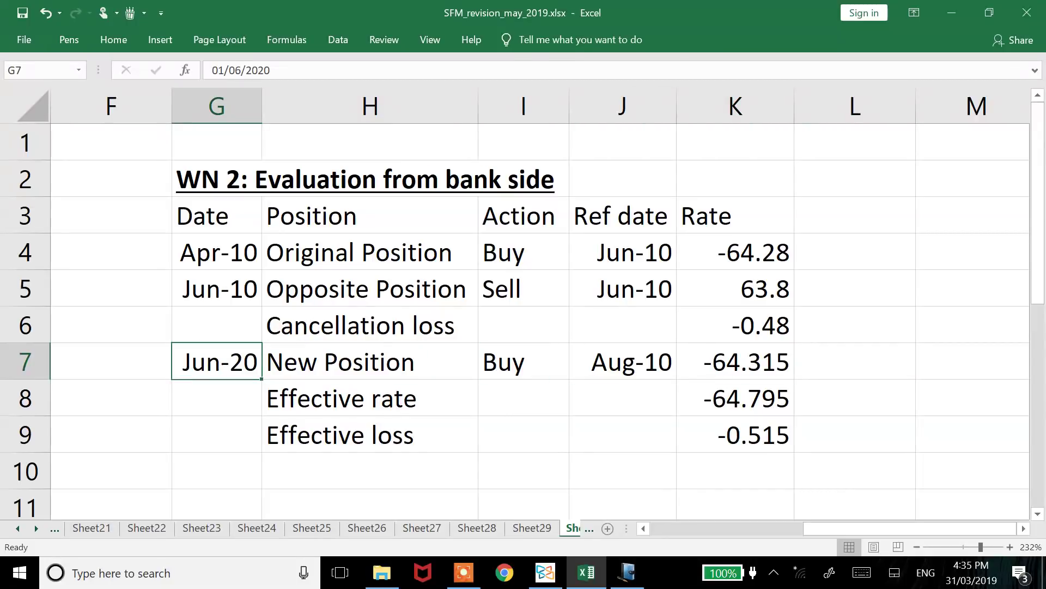
{"action": "type", "text": "Jun"}
{"action": "type", "text": "10"}
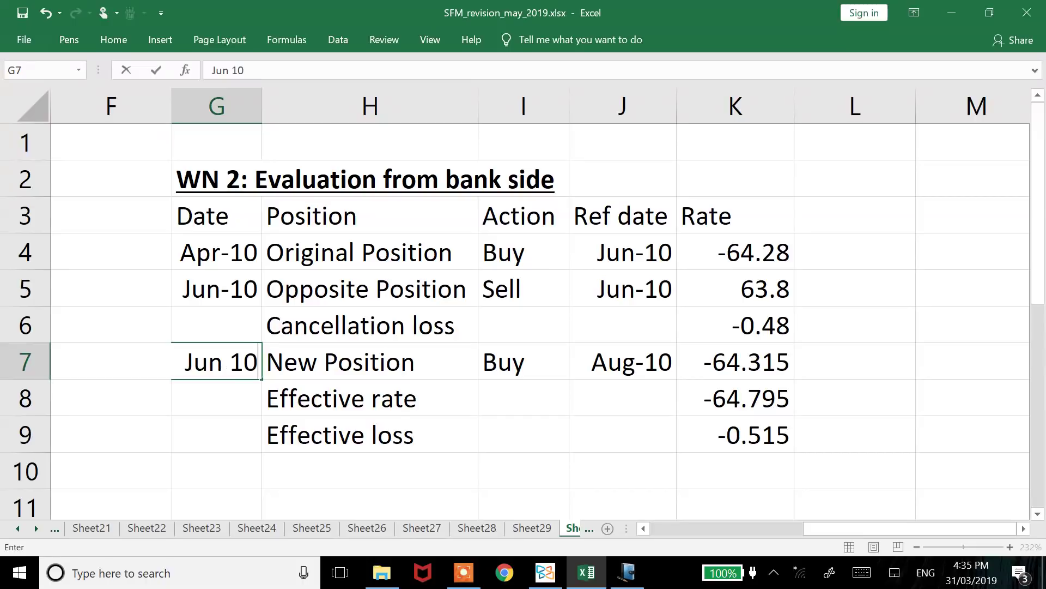
{"action": "key", "text": "Return"}
{"action": "left_click", "coordinate": [216, 361]}
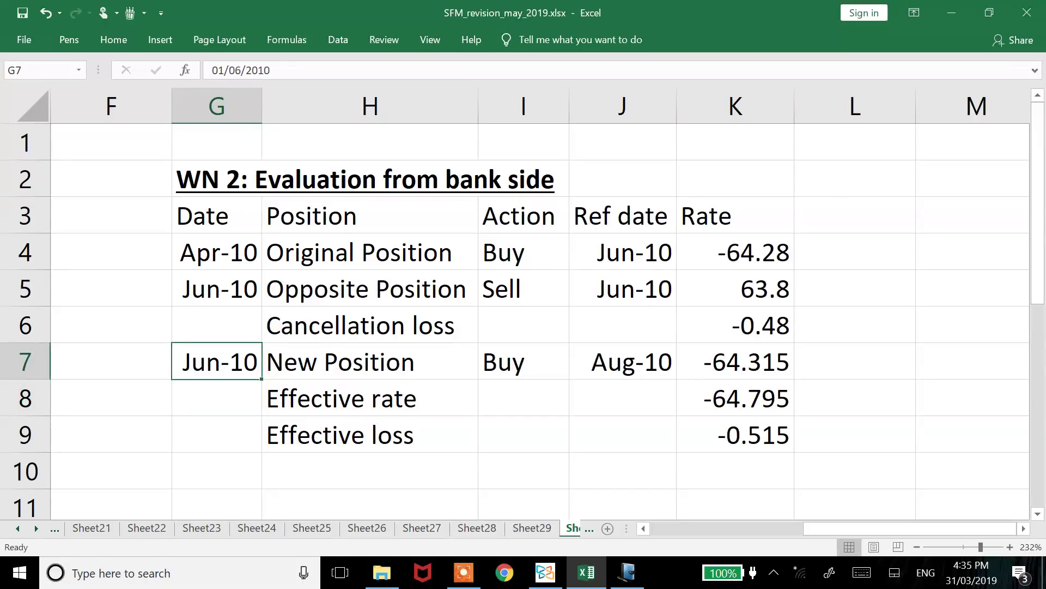
- Switch to the question in Xodo, circle Spot/June in the rate table and handwrite 30 beside it
{"action": "left_click", "coordinate": [371, 361]}
{"action": "left_click", "coordinate": [523, 361]}
{"action": "left_click", "coordinate": [623, 361]}
{"action": "key", "text": "alt+Tab"}
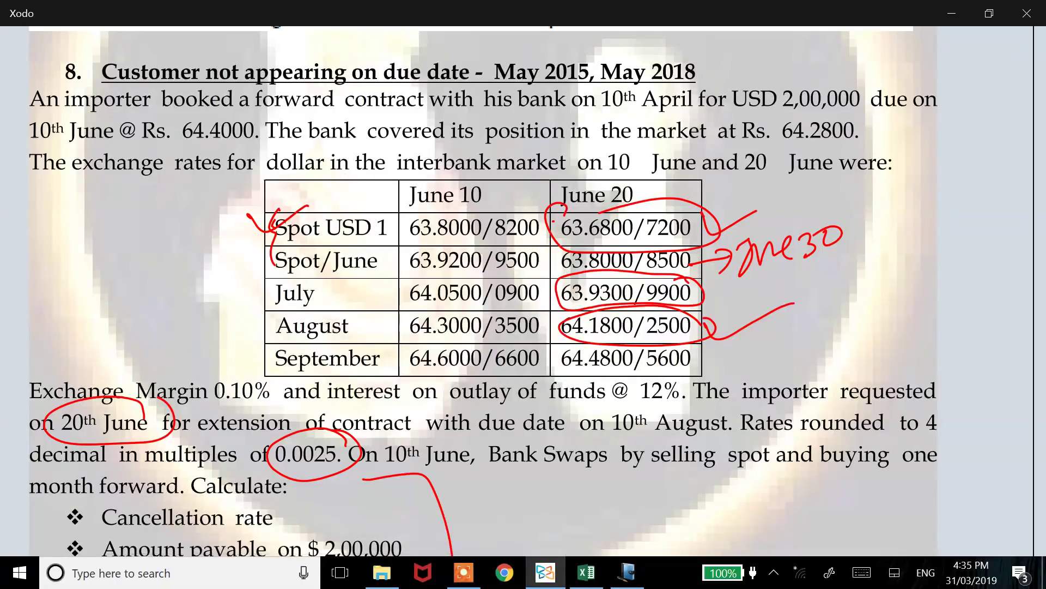
{"action": "mouse_move", "coordinate": [392, 231]}
{"action": "left_mouse_down"}
{"action": "mouse_move", "coordinate": [295, 277]}
{"action": "mouse_move", "coordinate": [401, 225]}
{"action": "left_mouse_up"}
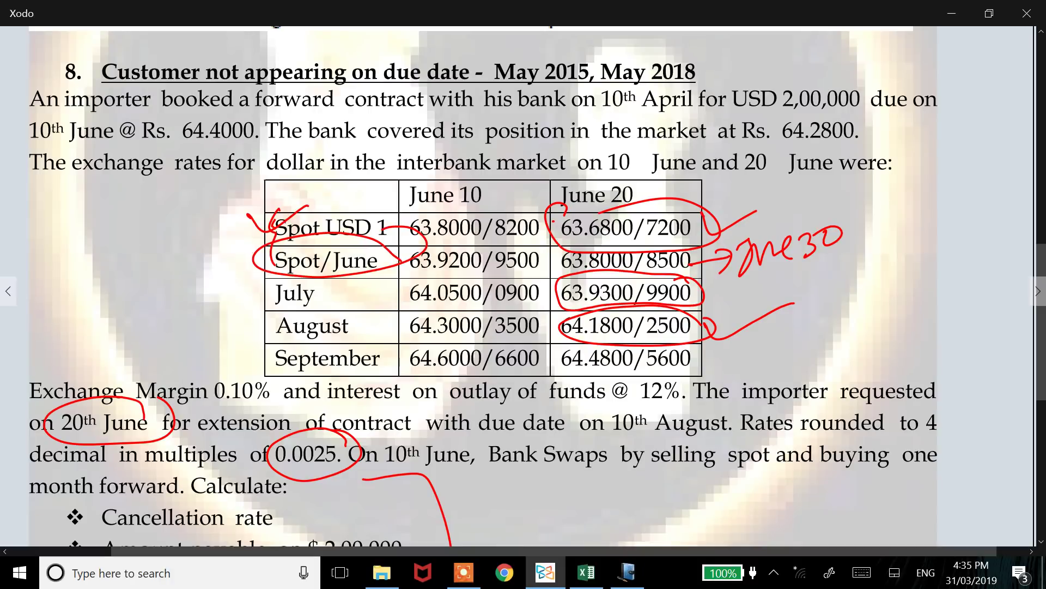
{"action": "mouse_move", "coordinate": [409, 253]}
{"action": "left_mouse_down"}
{"action": "mouse_move", "coordinate": [394, 282]}
{"action": "mouse_move", "coordinate": [436, 273]}
{"action": "left_mouse_up"}
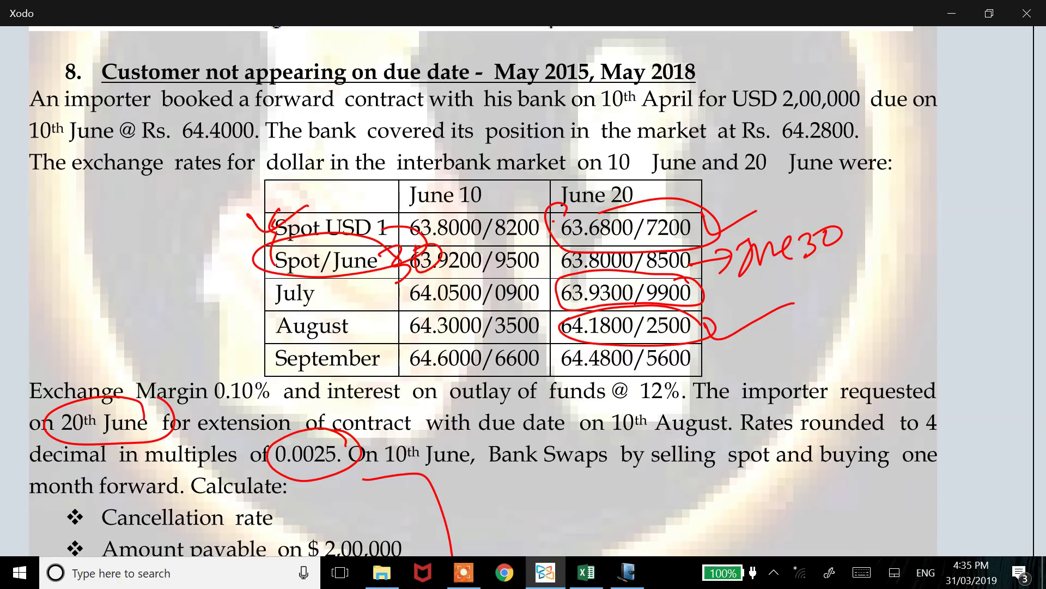
- Return to the Excel sheet and set the bank-side New Position's Ref date to June 30
{"action": "key", "text": "alt+Tab"}
{"action": "type", "text": "June 30"}
{"action": "key", "text": "Return"}
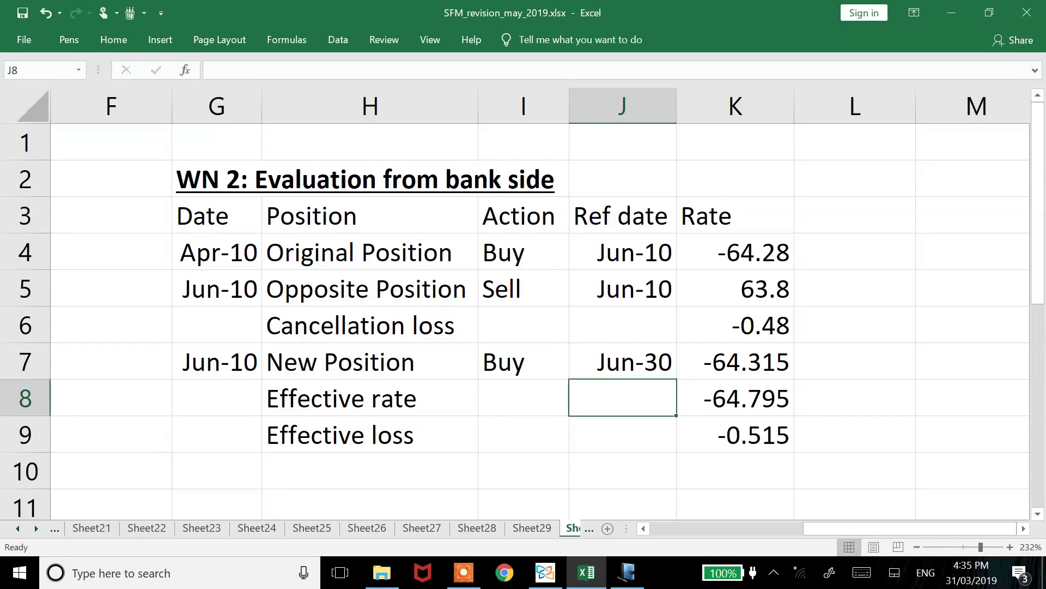
{"action": "left_click", "coordinate": [623, 361]}
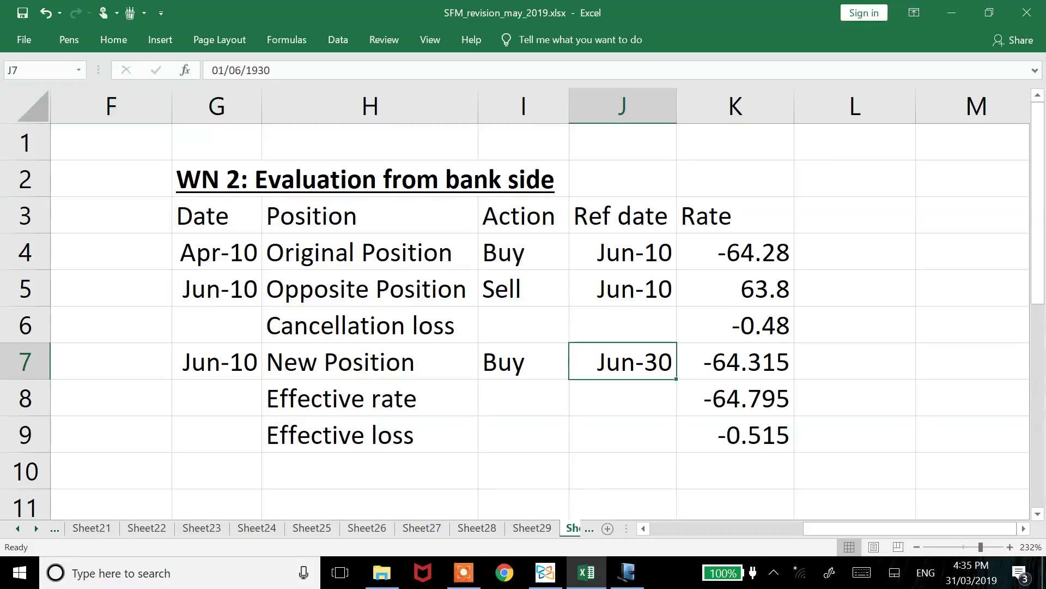
- Clear the bank-side Rate cells for New Position, Effective rate and Effective loss
{"action": "left_click", "coordinate": [735, 360]}
{"action": "key", "text": "Delete"}
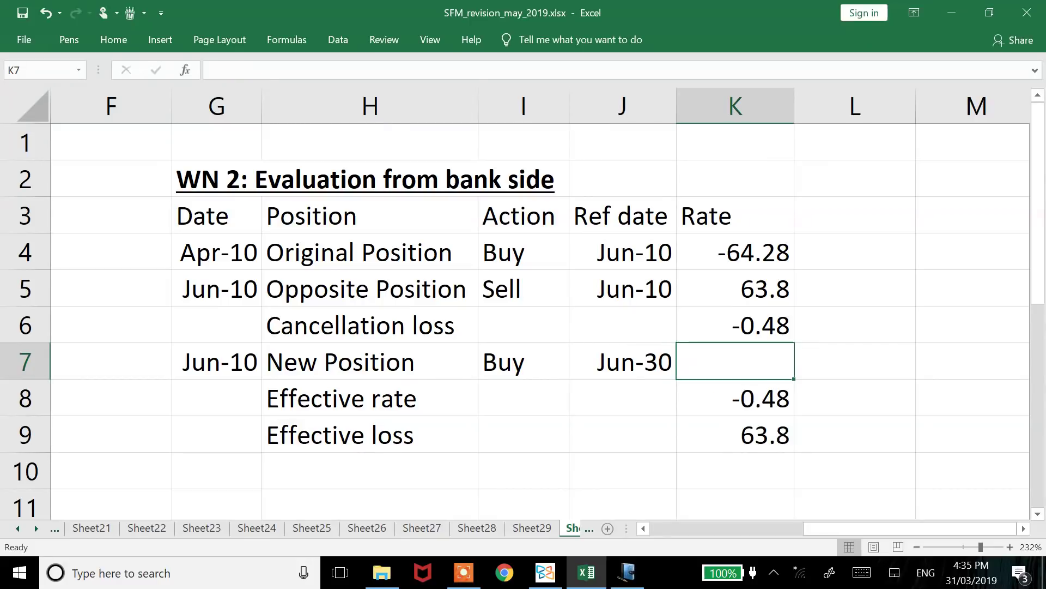
{"action": "left_click", "coordinate": [735, 398]}
{"action": "left_click", "coordinate": [735, 434], "text": "shift"}
{"action": "key", "text": "Delete"}
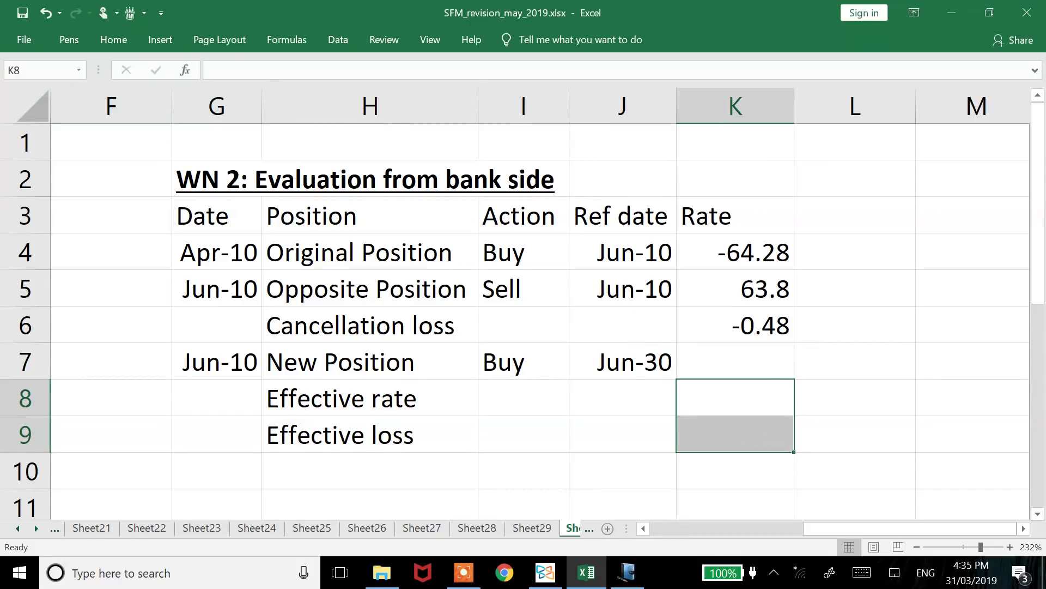
- Check the June 10 Spot/June rate in the Xodo question and enter -63.95 as the bank-side New Position's rate in Excel
{"action": "left_click", "coordinate": [735, 361]}
{"action": "key", "text": "alt+Tab"}
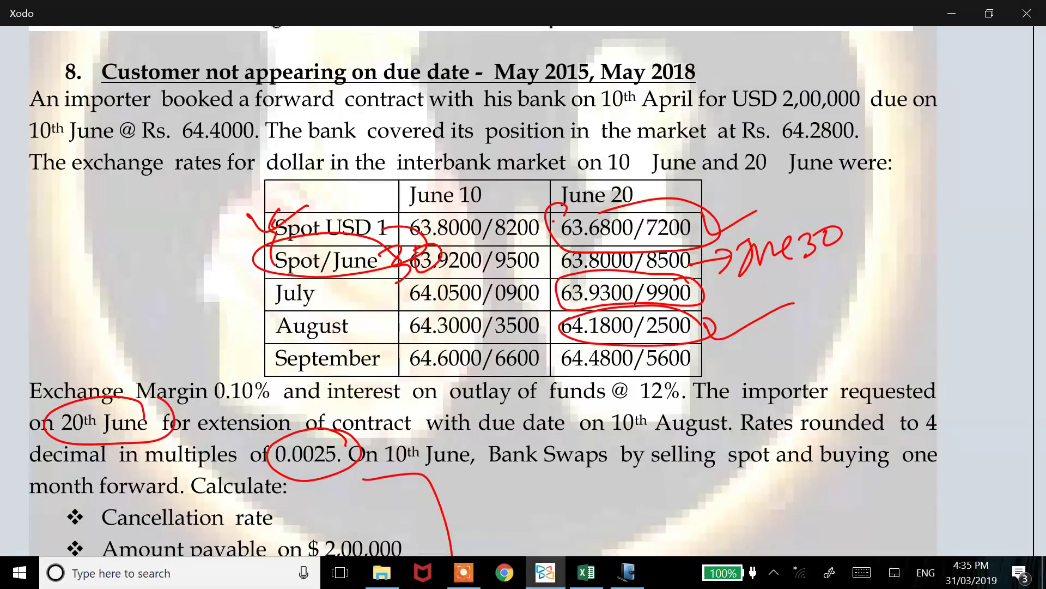
{"action": "key", "text": "alt+Tab"}
{"action": "type", "text": "-"}
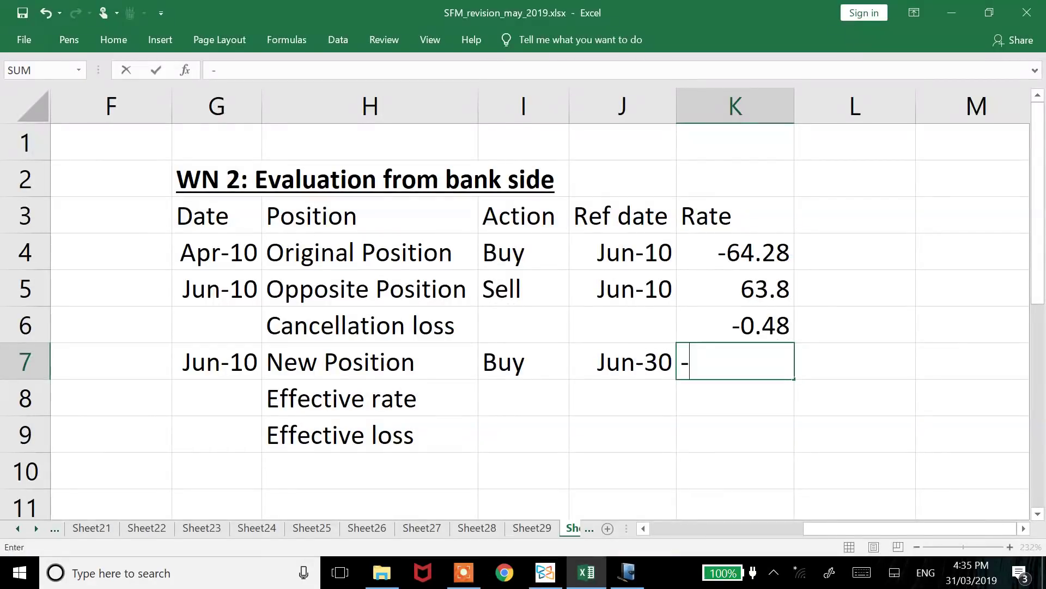
{"action": "type", "text": "63.95"}
{"action": "key", "text": "Return"}
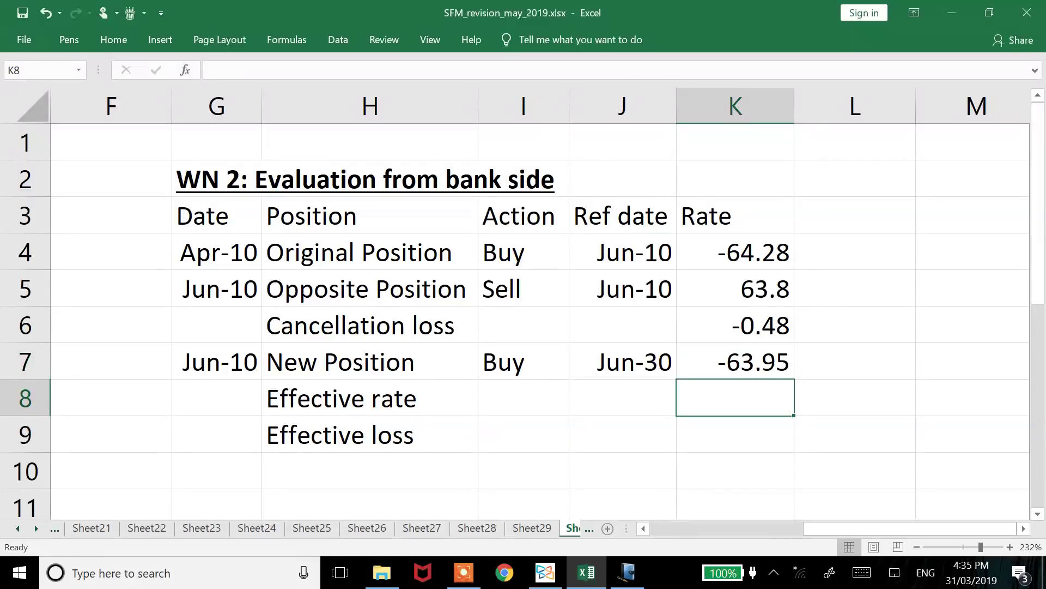
- Calculate the bank-side Effective rate in K8 as the Cancellation loss plus the New Position rate (=K6+K7)
{"action": "type", "text": "="}
{"action": "left_click", "coordinate": [735, 325]}
{"action": "type", "text": "+"}
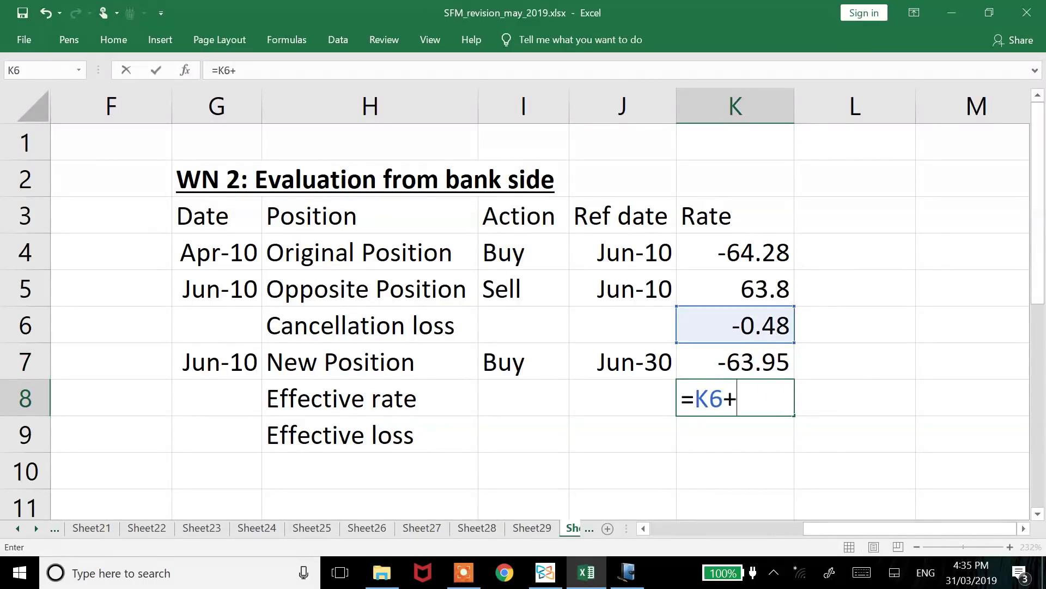
{"action": "left_click", "coordinate": [735, 361]}
{"action": "key", "text": "Return"}
- Calculate the bank-side Effective loss in K9 as the Effective rate minus the Original Position rate (=K8-K4)
{"action": "type", "text": "="}
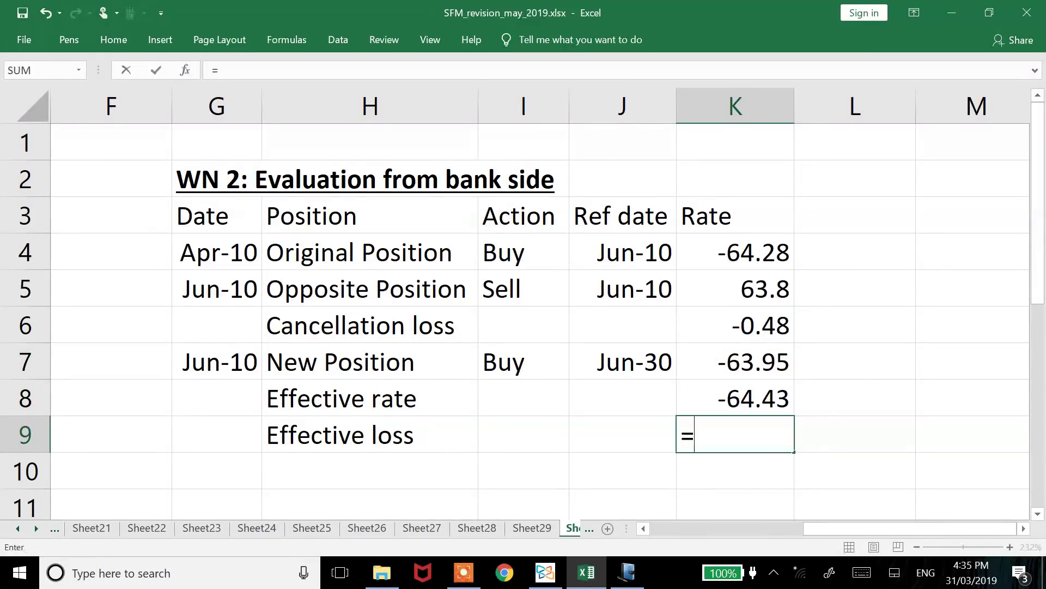
{"action": "key", "text": "Up"}
{"action": "type", "text": "-"}
{"action": "key", "text": "Up"}
{"action": "key", "text": "Up"}
{"action": "key", "text": "Up"}
{"action": "key", "text": "Up"}
{"action": "key", "text": "Up"}
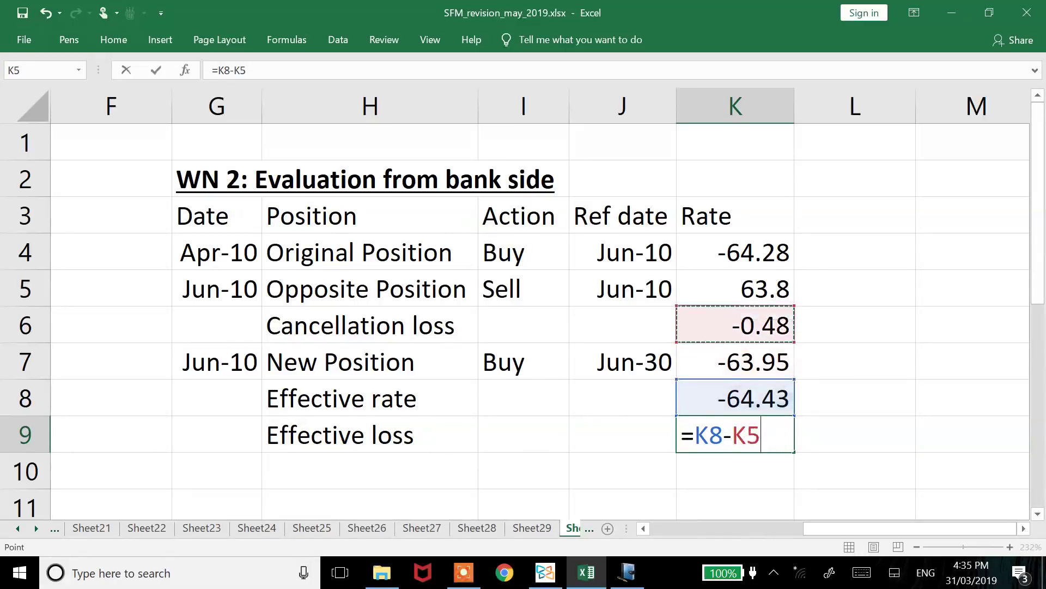
{"action": "key", "text": "Return"}
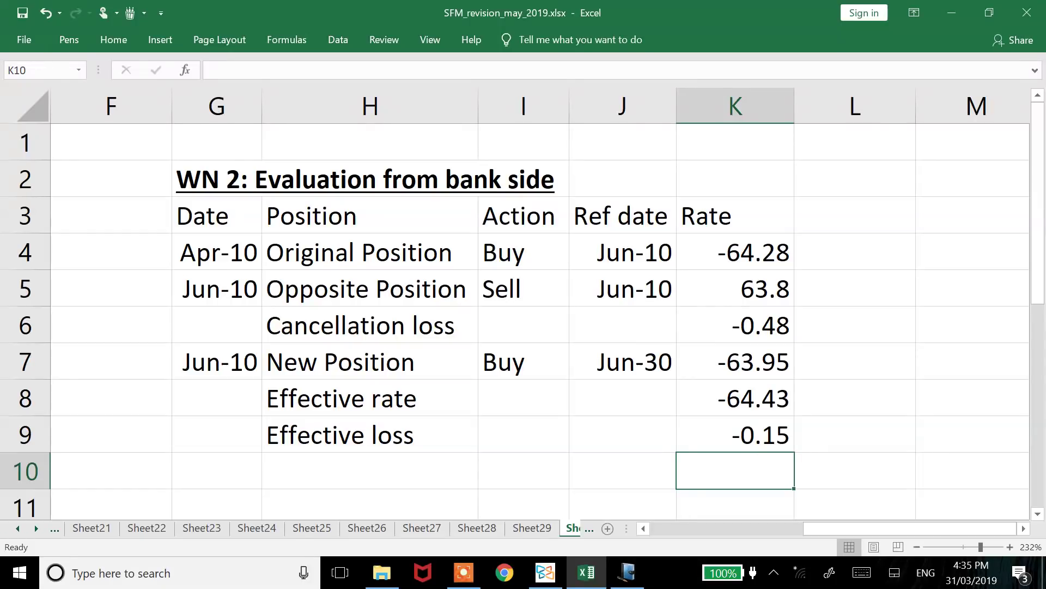
- Compare the cancellation rate and amount payable asked for in Xodo with the customer-side Opposite Position rate and Cancellation loss in Excel
{"action": "key", "text": "alt+Tab"}
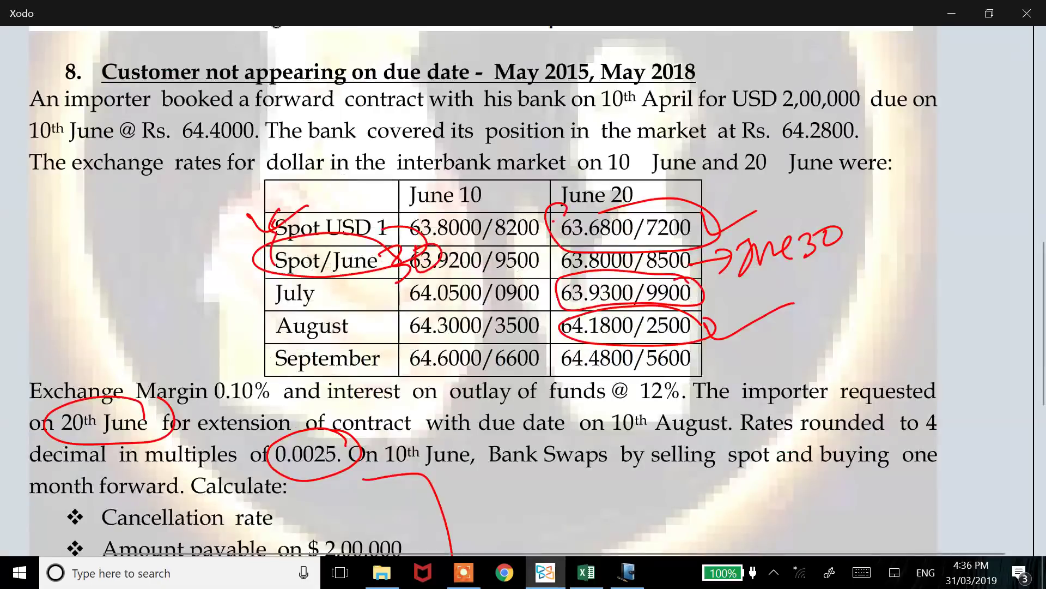
{"action": "key", "text": "alt+Tab"}
{"action": "key", "text": "Home"}
{"action": "key", "text": "Up"}
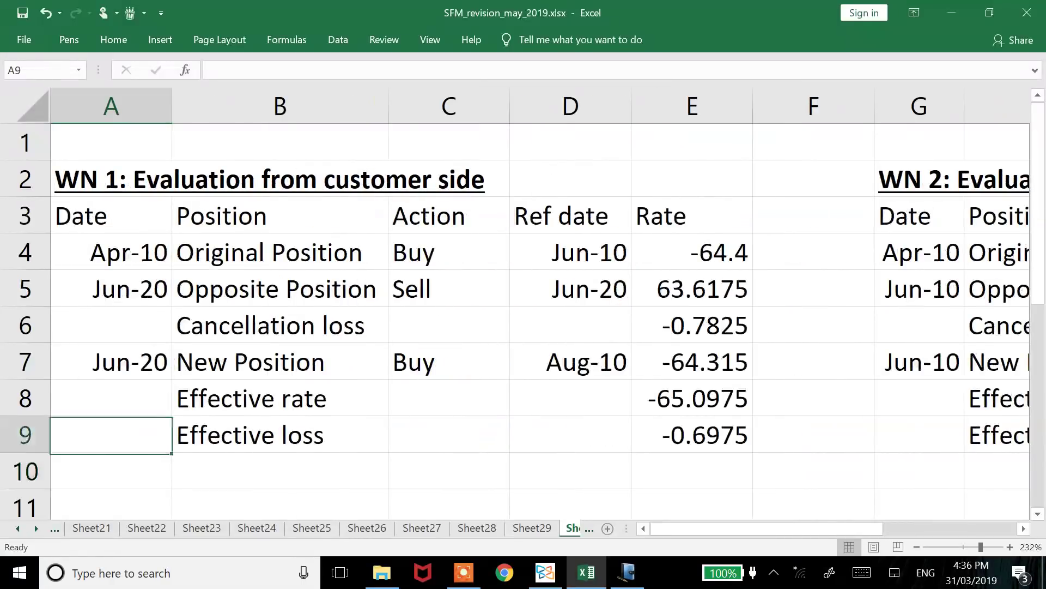
{"action": "key", "text": "Up"}
{"action": "key", "text": "Up"}
{"action": "key", "text": "Right"}
{"action": "key", "text": "Right"}
{"action": "key", "text": "Right"}
{"action": "key", "text": "Up"}
{"action": "key", "text": "Up"}
{"action": "key", "text": "Right"}
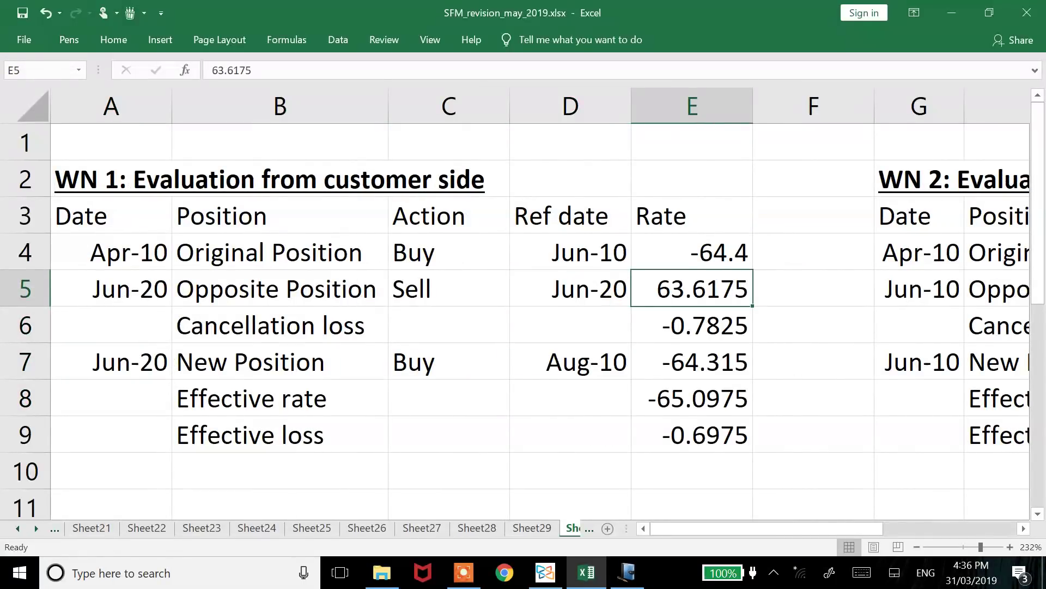
{"action": "key", "text": "alt+Tab"}
{"action": "scroll", "coordinate": [523, 289], "scroll_direction": "down", "scroll_amount": 1}
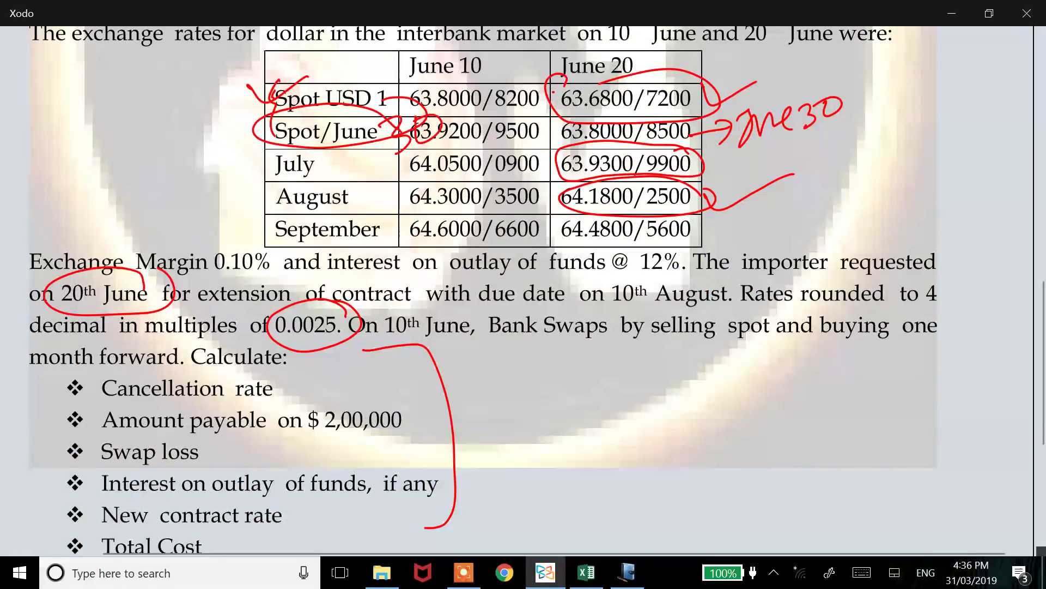
{"action": "key", "text": "alt+Tab"}
{"action": "key", "text": "Down"}
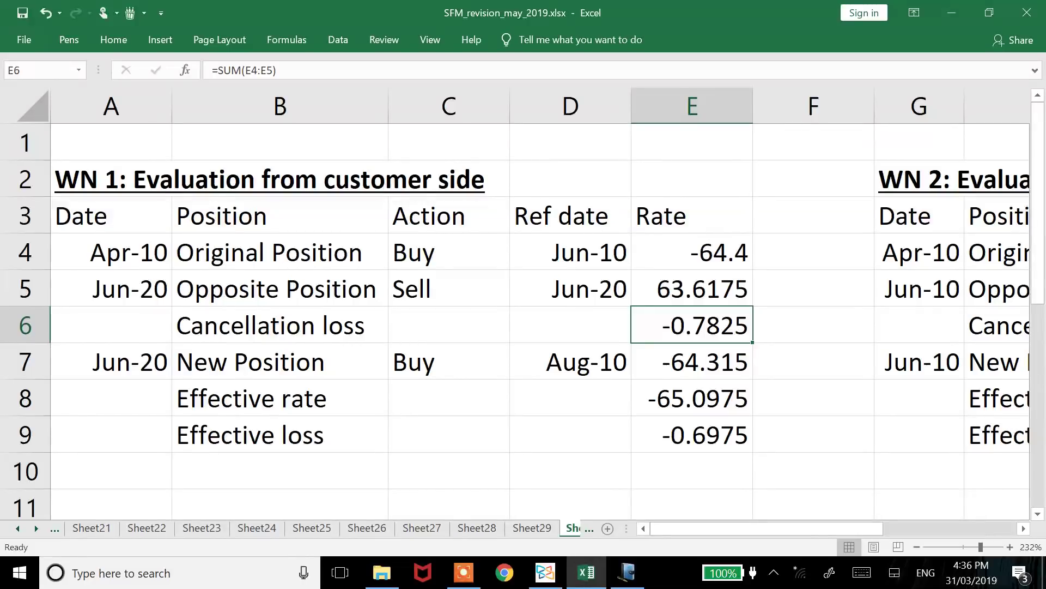
- Check the swap loss requirement in the Xodo question against the bank-side Effective loss in the Excel sheet
{"action": "key", "text": "alt+Tab"}
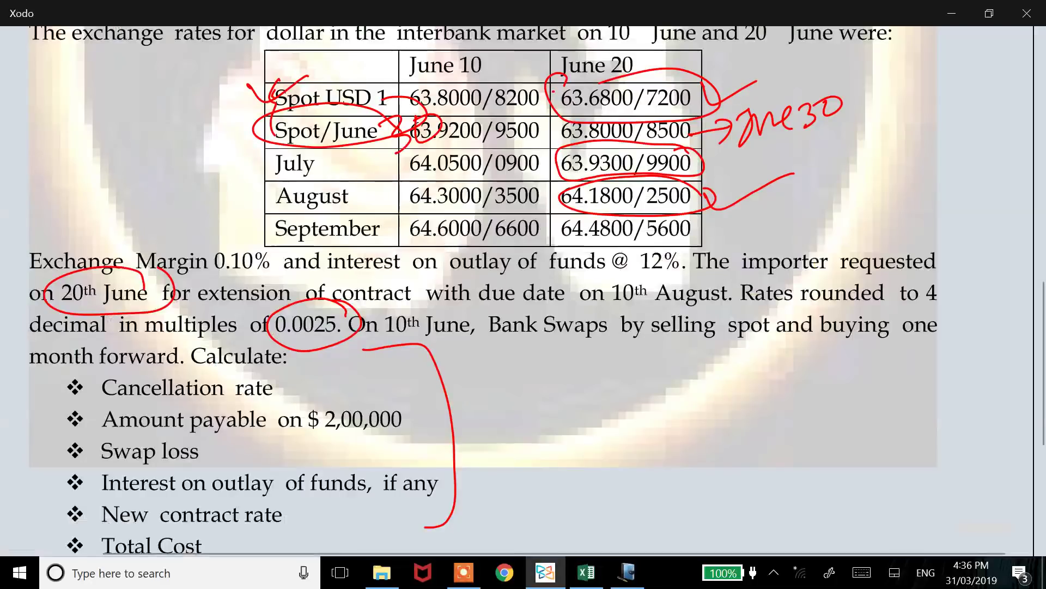
{"action": "key", "text": "alt+Tab"}
{"action": "key", "text": "Right"}
{"action": "key", "text": "Right"}
{"action": "key", "text": "Right"}
{"action": "key", "text": "Right"}
{"action": "key", "text": "Right"}
{"action": "key", "text": "Down"}
{"action": "key", "text": "Down"}
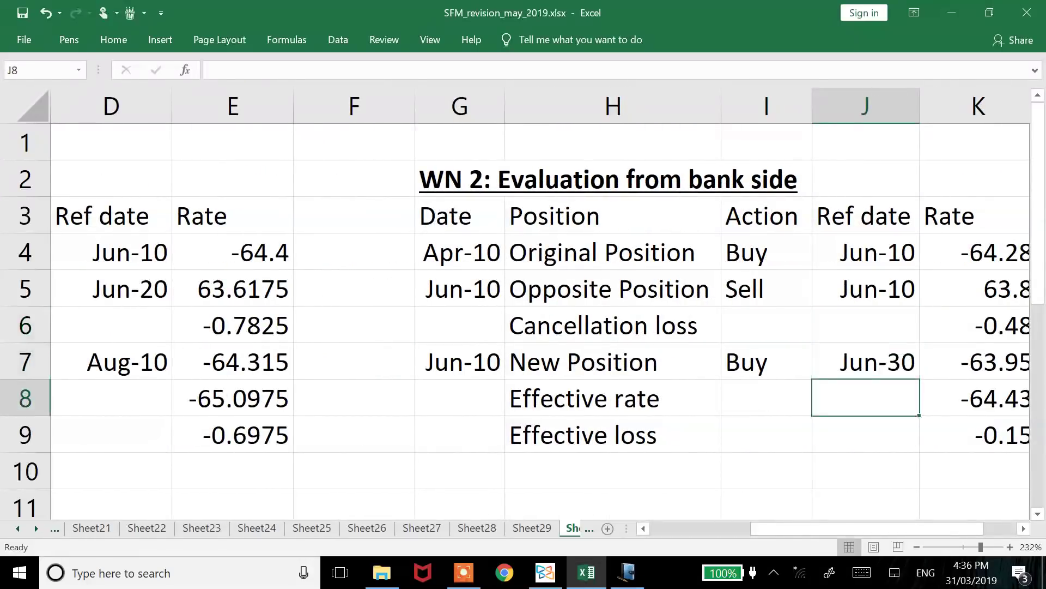
{"action": "key", "text": "Right"}
{"action": "key", "text": "Right"}
{"action": "key", "text": "Left"}
{"action": "key", "text": "Down"}
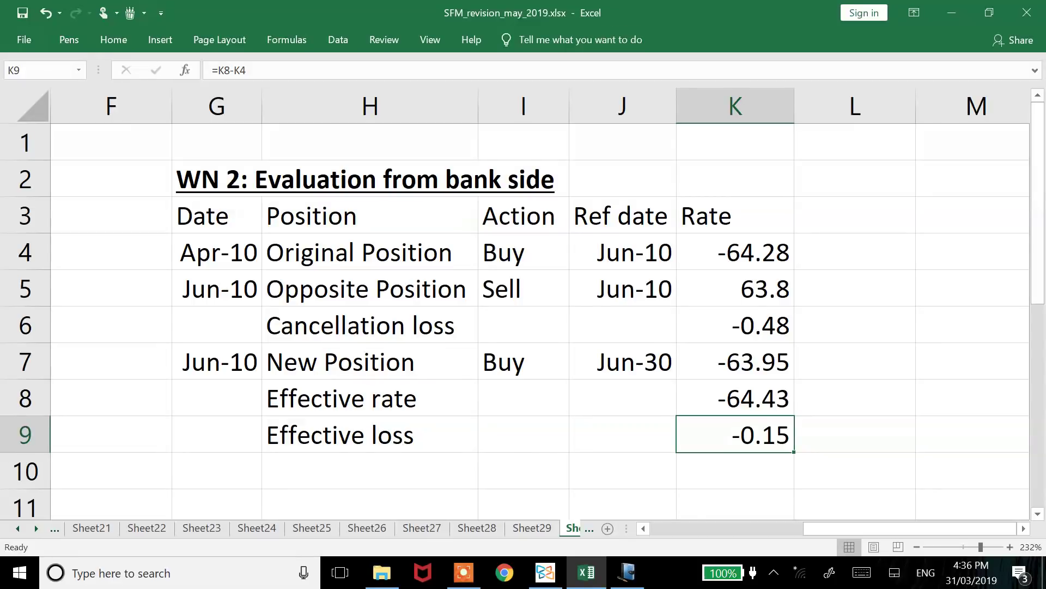
- Look up the interest on outlay requirement in Xodo and select the bank-side Cancellation loss row from Position to Rate in Excel
{"action": "key", "text": "alt+Tab"}
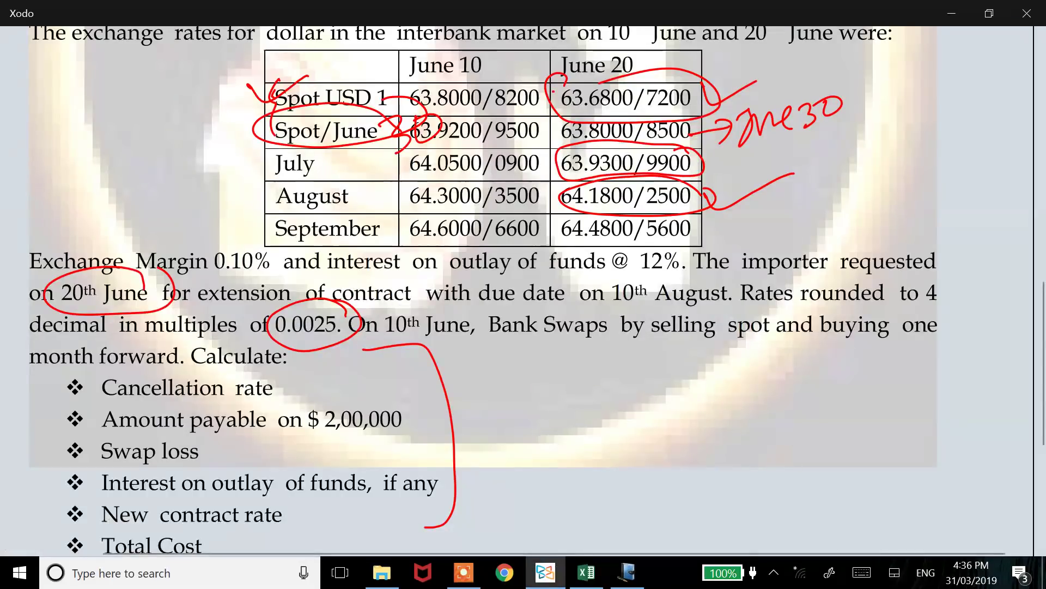
{"action": "key", "text": "alt+Tab"}
{"action": "key", "text": "Up"}
{"action": "key", "text": "Up"}
{"action": "key", "text": "Up"}
{"action": "key", "text": "ctrl+shift+Left"}
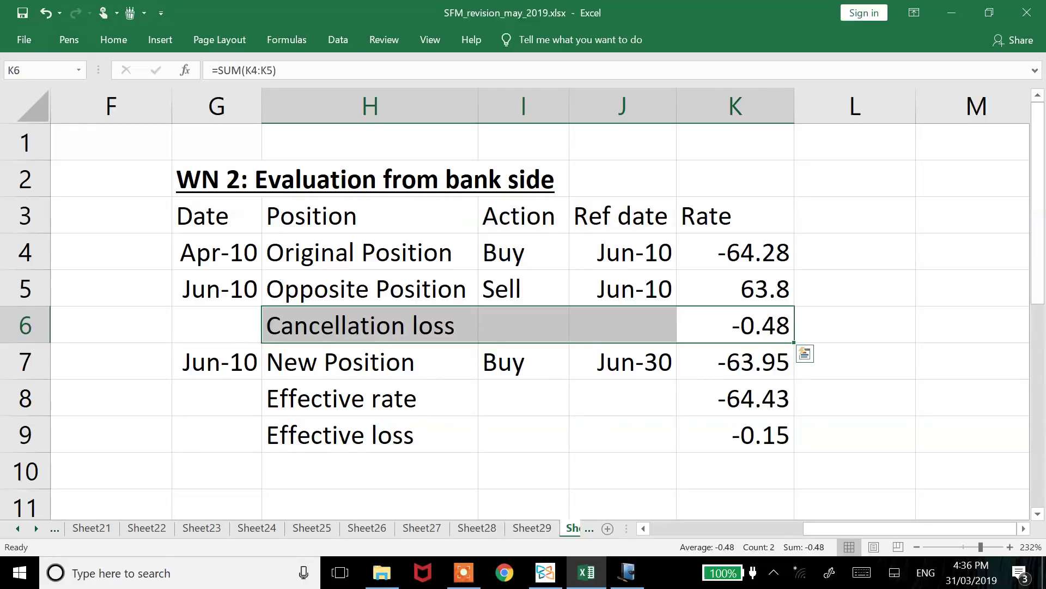
- Check the new contract rate requirement in the Xodo question against the customer-side New Position rate in Excel
{"action": "key", "text": "alt+Tab"}
{"action": "key", "text": "alt+Tab"}
{"action": "key", "text": "Left"}
{"action": "key", "text": "Left"}
{"action": "key", "text": "Left"}
{"action": "key", "text": "Left"}
{"action": "key", "text": "Left"}
{"action": "key", "text": "Left"}
{"action": "key", "text": "Left"}
{"action": "key", "text": "Left"}
{"action": "key", "text": "Left"}
{"action": "key", "text": "Down"}
{"action": "key", "text": "Down"}
{"action": "key", "text": "Right"}
{"action": "key", "text": "Right"}
{"action": "key", "text": "Up"}
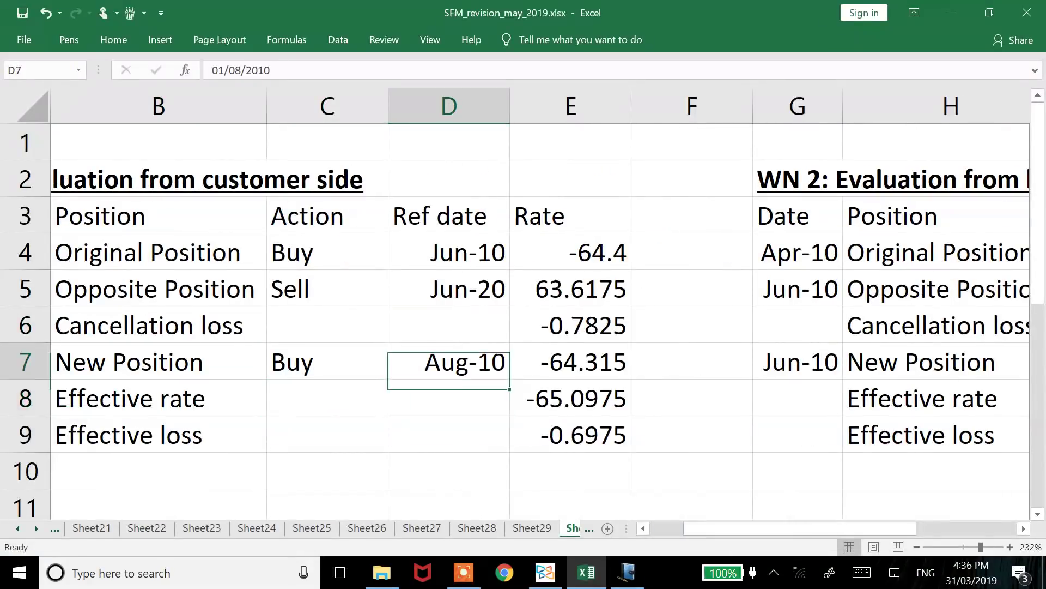
{"action": "left_click", "coordinate": [570, 362]}
- Check the total cost requirement in the Xodo question and review the customer-side and bank-side tables in Excel
{"action": "key", "text": "alt+Tab"}
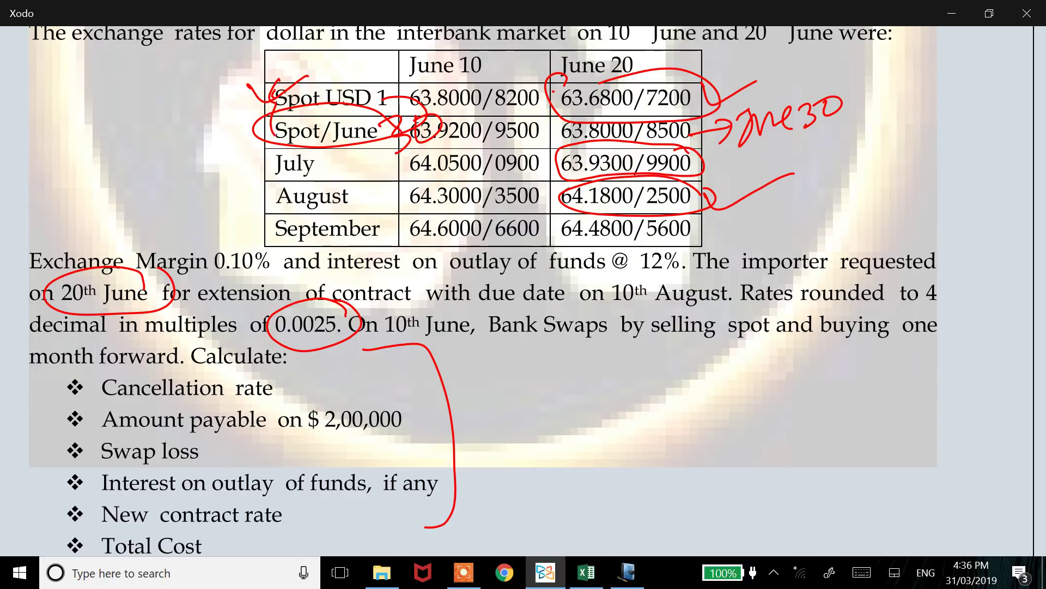
{"action": "key", "text": "alt+Tab"}
{"action": "key", "text": "ctrl+Up"}
{"action": "key", "text": "ctrl+Left"}
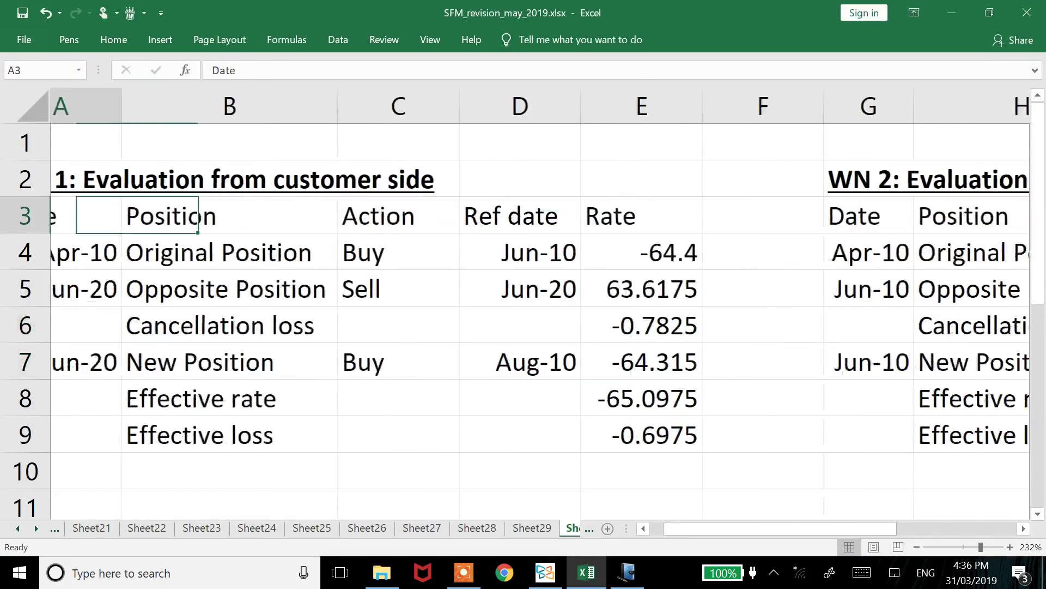
{"action": "key", "text": "Right"}
{"action": "key", "text": "Right"}
{"action": "key", "text": "Right"}
{"action": "key", "text": "Right"}
{"action": "key", "text": "Right"}
{"action": "key", "text": "Right"}
{"action": "key", "text": "Right"}
{"action": "key", "text": "Right"}
{"action": "key", "text": "Right"}
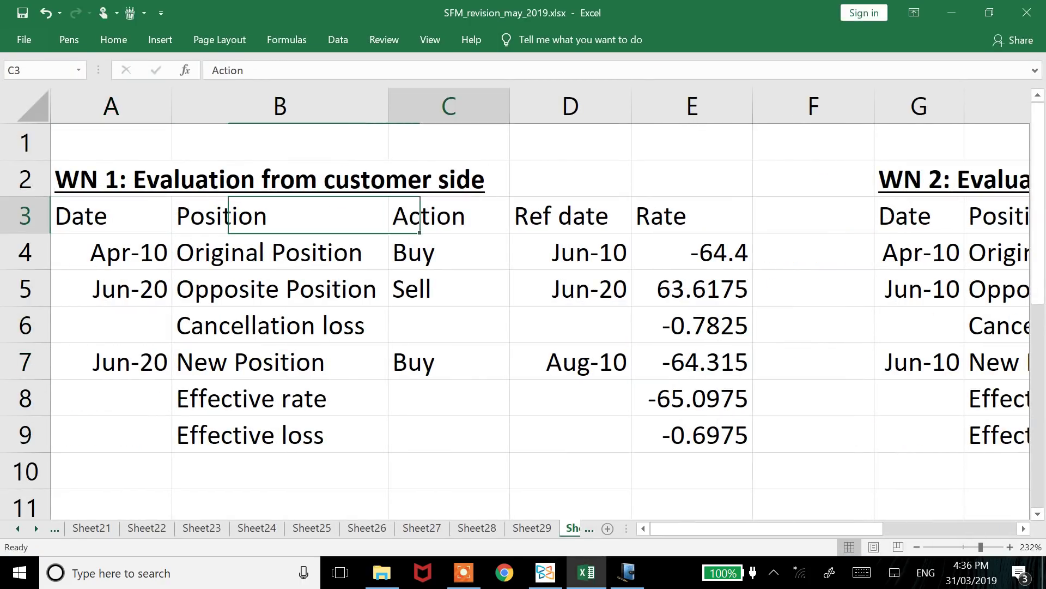
{"action": "key", "text": "Right"}
{"action": "key", "text": "Right"}
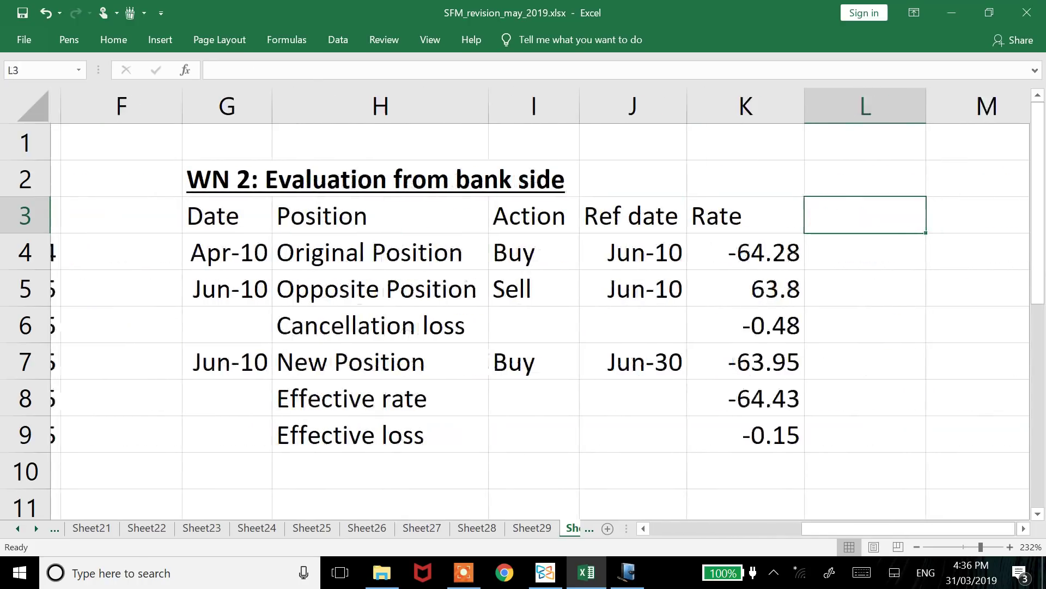
{"action": "key", "text": "Left"}
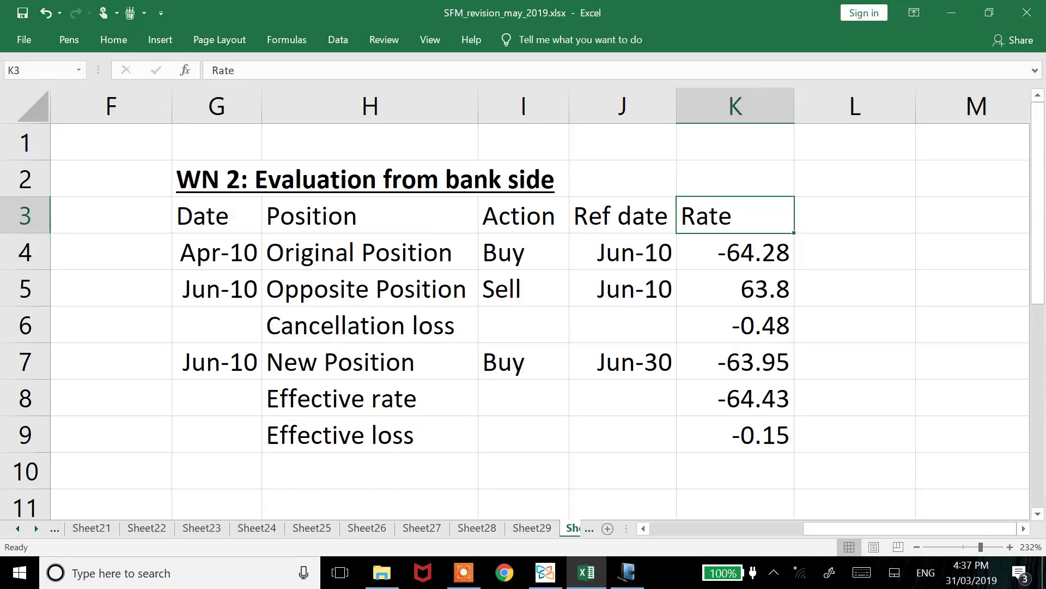
- Examine the bank-side rates from Original Position down to Effective rate, and compare the customer-side Effective rate
{"action": "left_click", "coordinate": [736, 252]}
{"action": "left_click", "coordinate": [735, 289]}
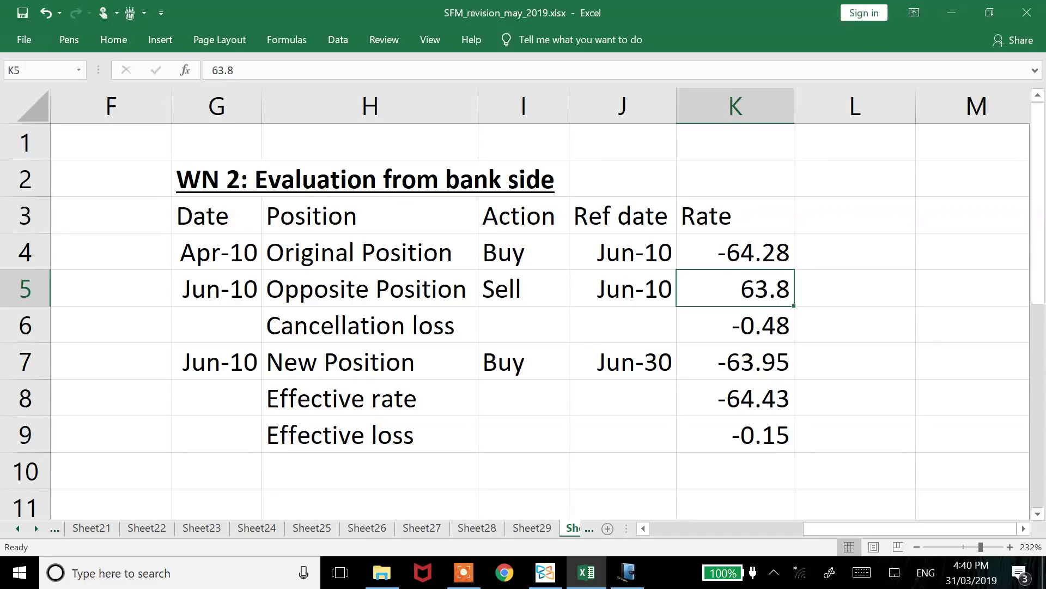
{"action": "key", "text": "Down"}
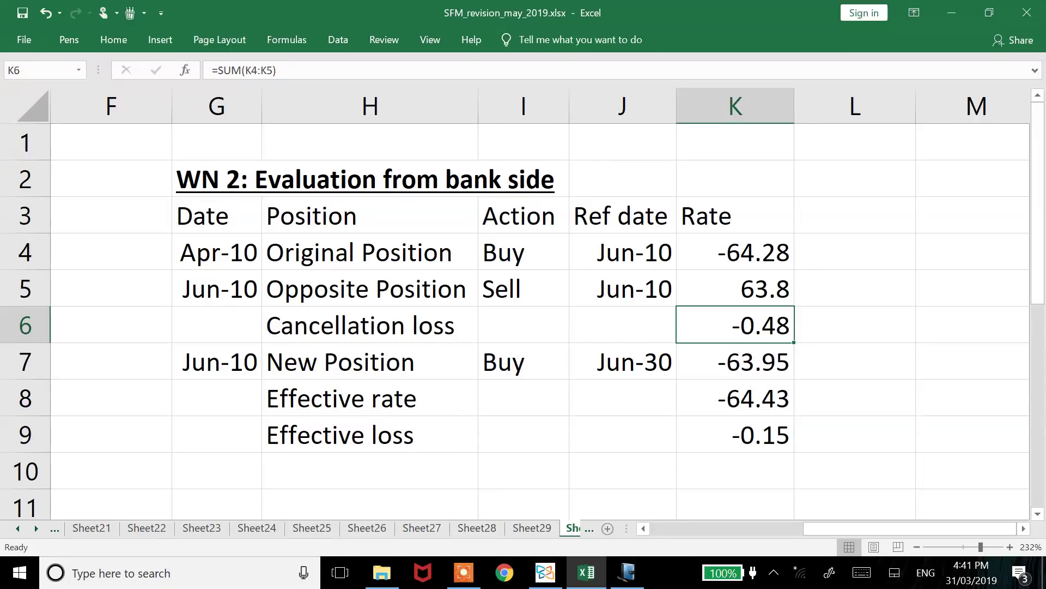
{"action": "left_click", "coordinate": [736, 361]}
{"action": "left_click", "coordinate": [735, 397]}
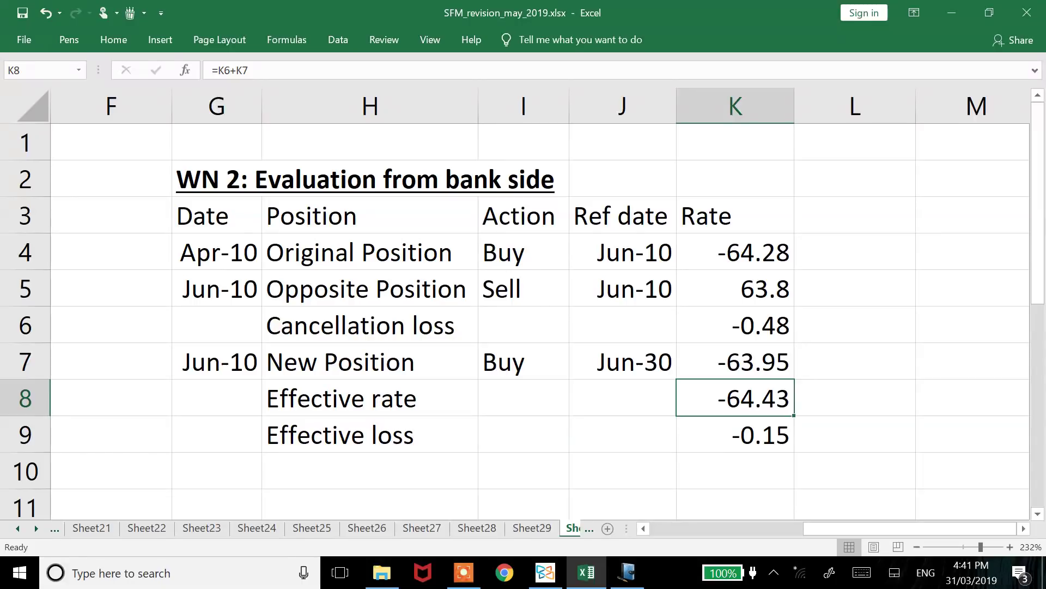
{"action": "key", "text": "Left"}
{"action": "key", "text": "Left"}
{"action": "key", "text": "Left"}
{"action": "key", "text": "Left"}
{"action": "key", "text": "Left"}
{"action": "key", "text": "Left"}
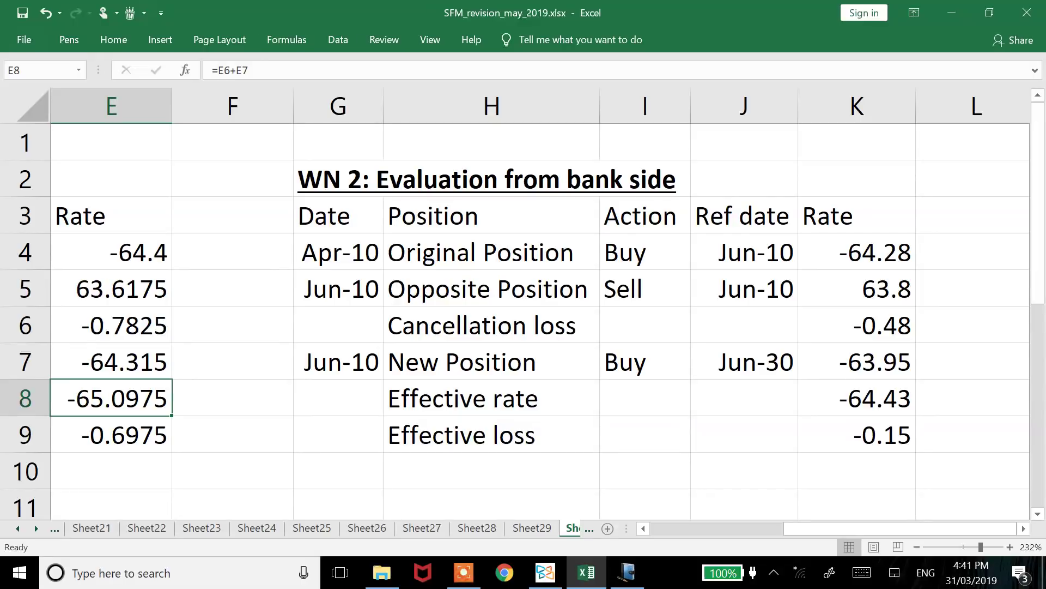
- Switch to the Xodo question, circle the June 10 rate 64.0500/0900 for July, and ring the July row in the rate table
{"action": "key", "text": "alt+Tab"}
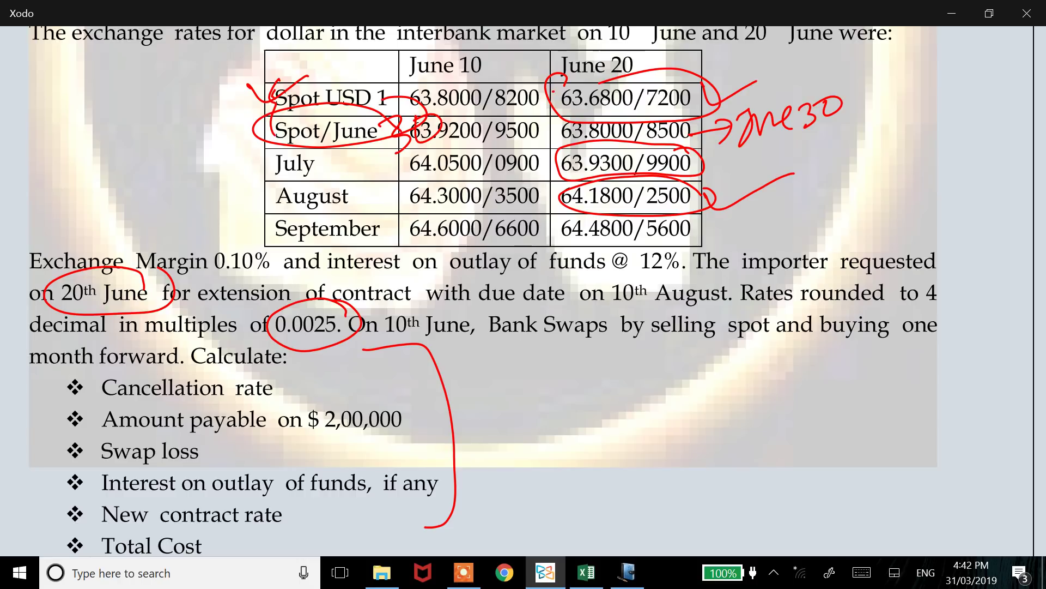
{"action": "mouse_move", "coordinate": [506, 136]}
{"action": "left_mouse_down"}
{"action": "mouse_move", "coordinate": [395, 164]}
{"action": "mouse_move", "coordinate": [564, 139]}
{"action": "left_mouse_up"}
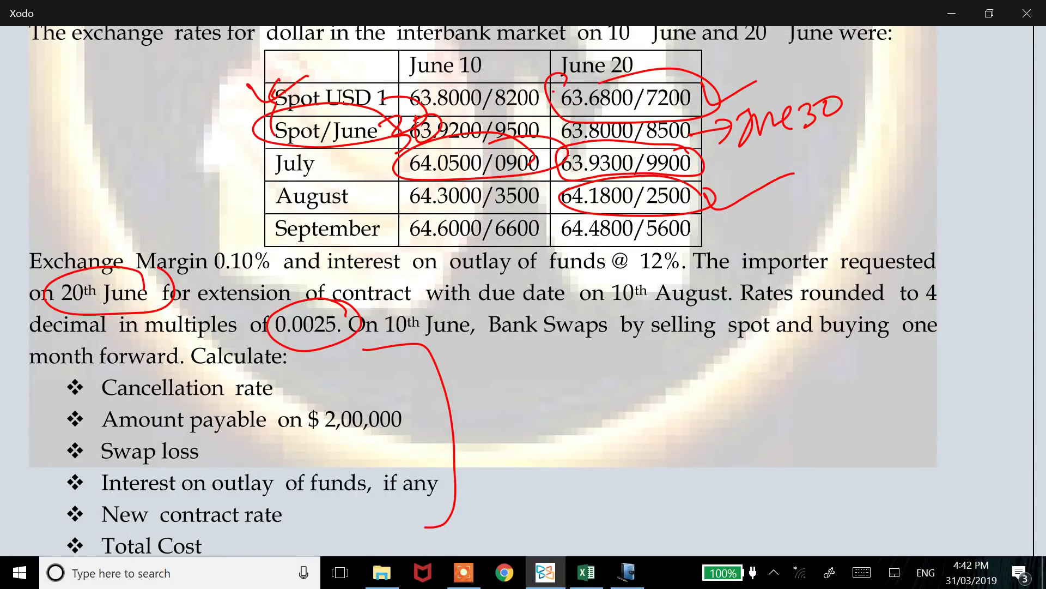
{"action": "mouse_move", "coordinate": [283, 138]}
{"action": "left_mouse_down"}
{"action": "mouse_move", "coordinate": [242, 165]}
{"action": "mouse_move", "coordinate": [507, 188]}
{"action": "mouse_move", "coordinate": [432, 139]}
{"action": "mouse_move", "coordinate": [235, 139]}
{"action": "left_mouse_up"}
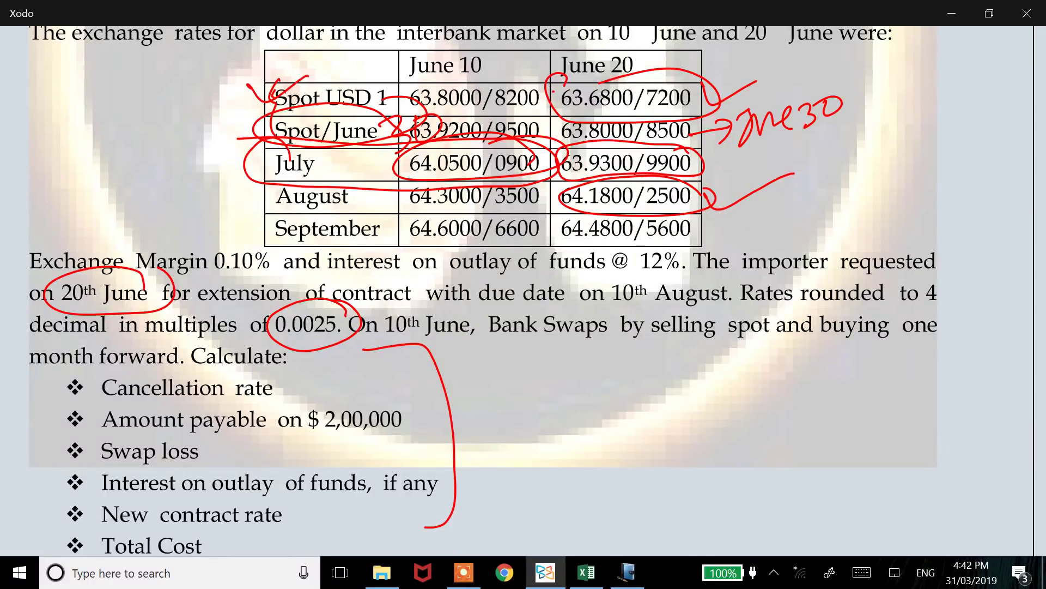
- Compare the customer-side table in Excel with the list of required calculations at the end of question 8 in Xodo
{"action": "key", "text": "alt+Tab"}
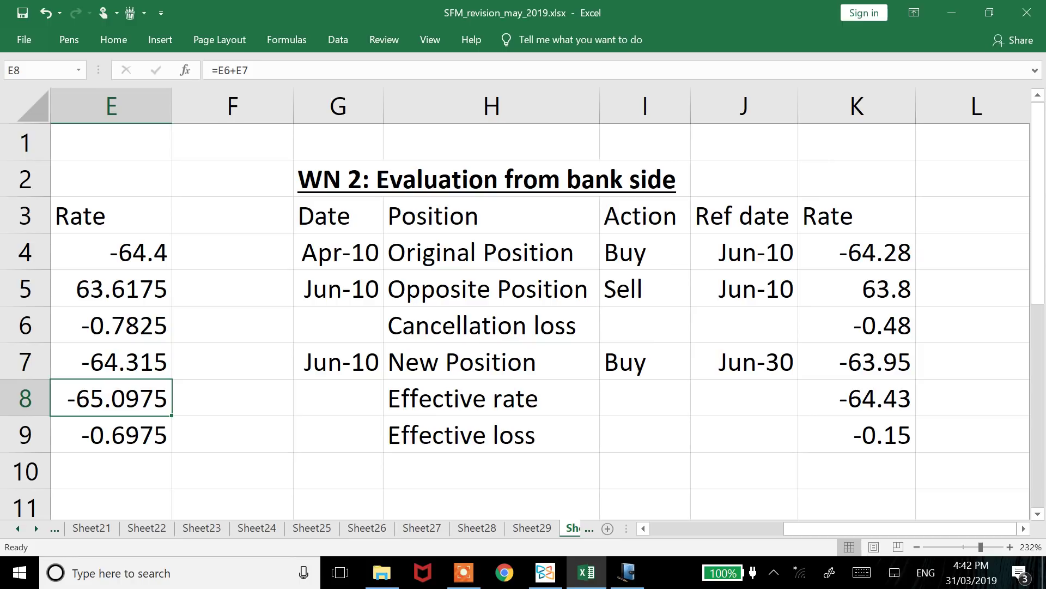
{"action": "key", "text": "Left"}
{"action": "key", "text": "Left"}
{"action": "key", "text": "Left"}
{"action": "key", "text": "Left"}
{"action": "key", "text": "alt+Tab"}
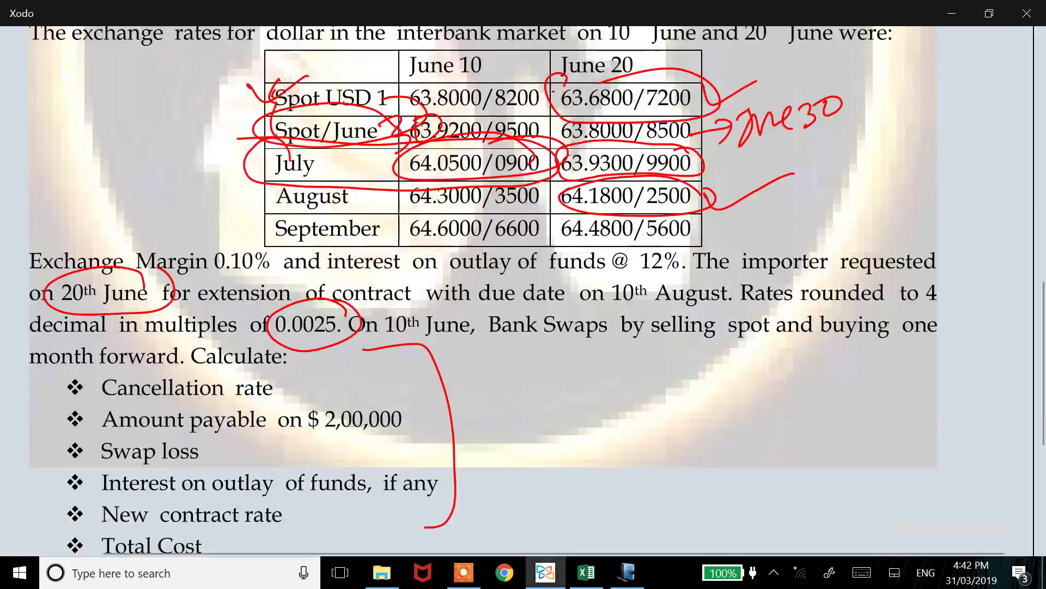
{"action": "scroll", "coordinate": [537, 292], "scroll_direction": "down", "scroll_amount": 1}
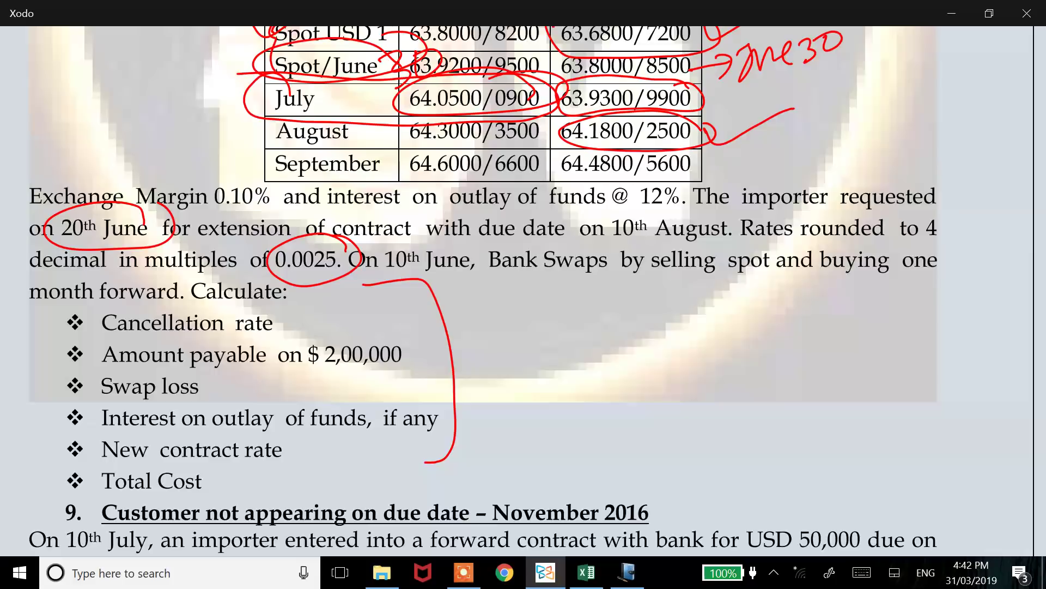
{"action": "key", "text": "alt+Tab"}
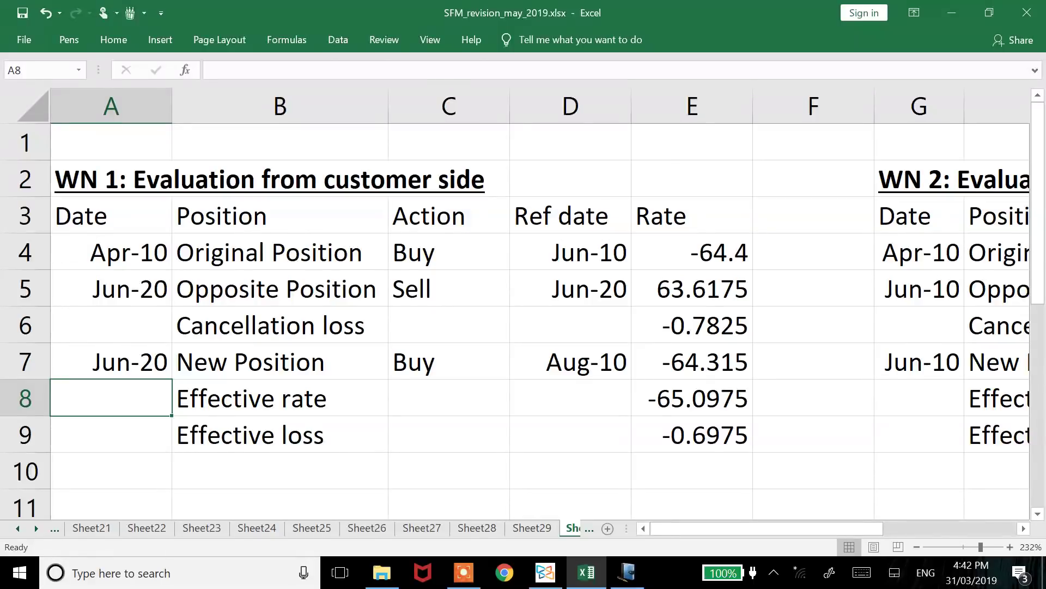
{"action": "key", "text": "alt+Tab"}
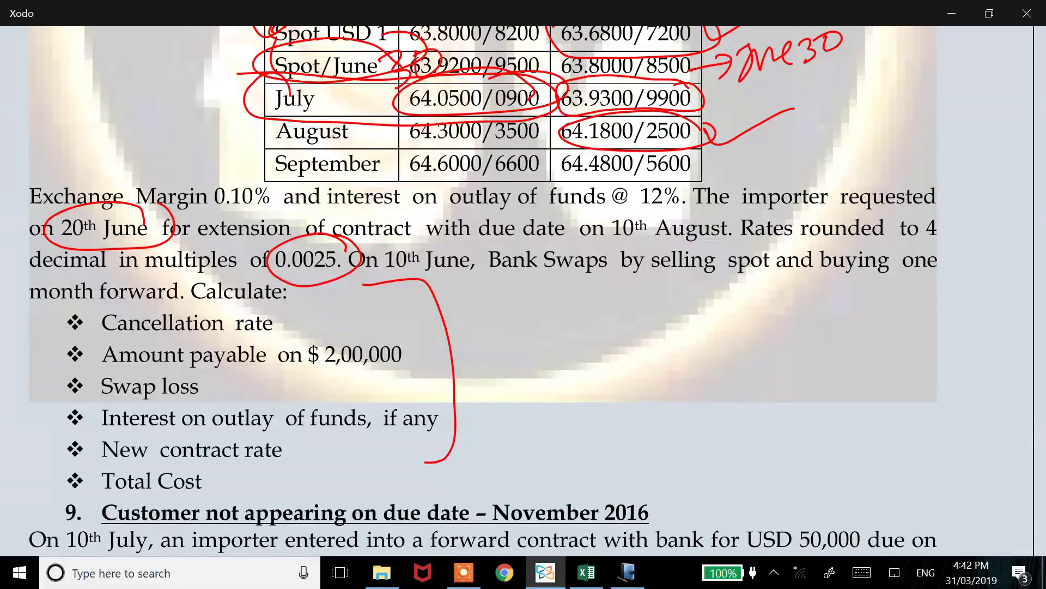
- Switch to Excel and make the Effective loss row of the bank-side table bold, from its label through its rate
{"action": "key", "text": "alt+Tab"}
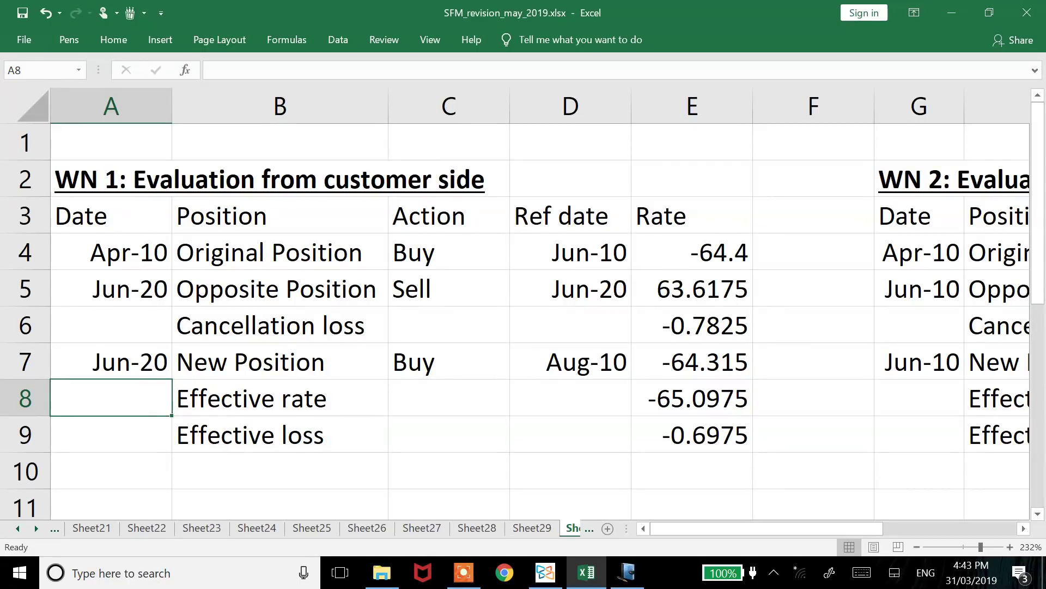
{"action": "key", "text": "alt+Tab"}
{"action": "key", "text": "Escape"}
{"action": "key", "text": "alt+Tab"}
{"action": "key", "text": "alt+Tab"}
{"action": "left_click", "coordinate": [279, 398]}
{"action": "key", "text": "Right"}
{"action": "key", "text": "Right"}
{"action": "key", "text": "Right"}
{"action": "key", "text": "Right"}
{"action": "key", "text": "Right"}
{"action": "key", "text": "Right"}
{"action": "key", "text": "Right"}
{"action": "key", "text": "Right"}
{"action": "key", "text": "Right"}
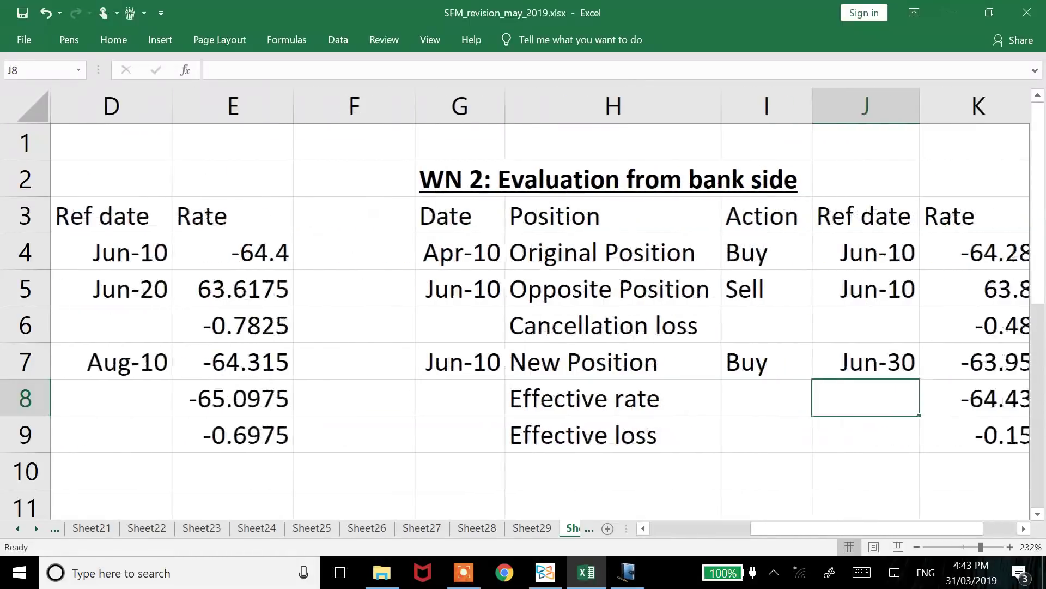
{"action": "key", "text": "Down"}
{"action": "key", "text": "shift+Left"}
{"action": "key", "text": "shift+Left"}
{"action": "key", "text": "shift+Left"}
{"action": "key", "text": "ctrl+b"}
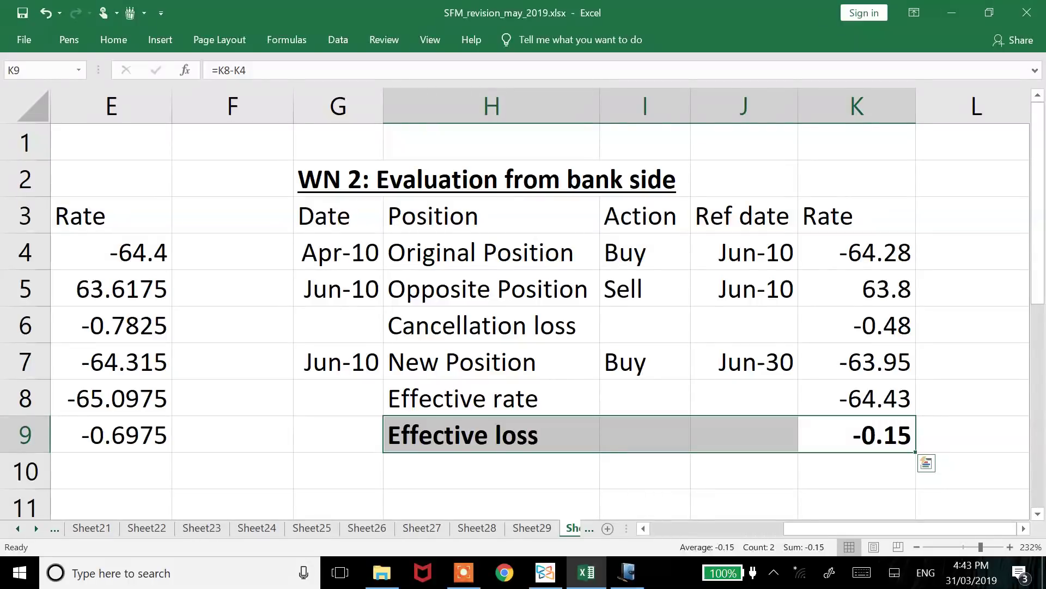
- Check the bank-side New Position rate and select the Cancellation loss row, comparing it with the required calculations in Xodo
{"action": "left_click", "coordinate": [856, 361]}
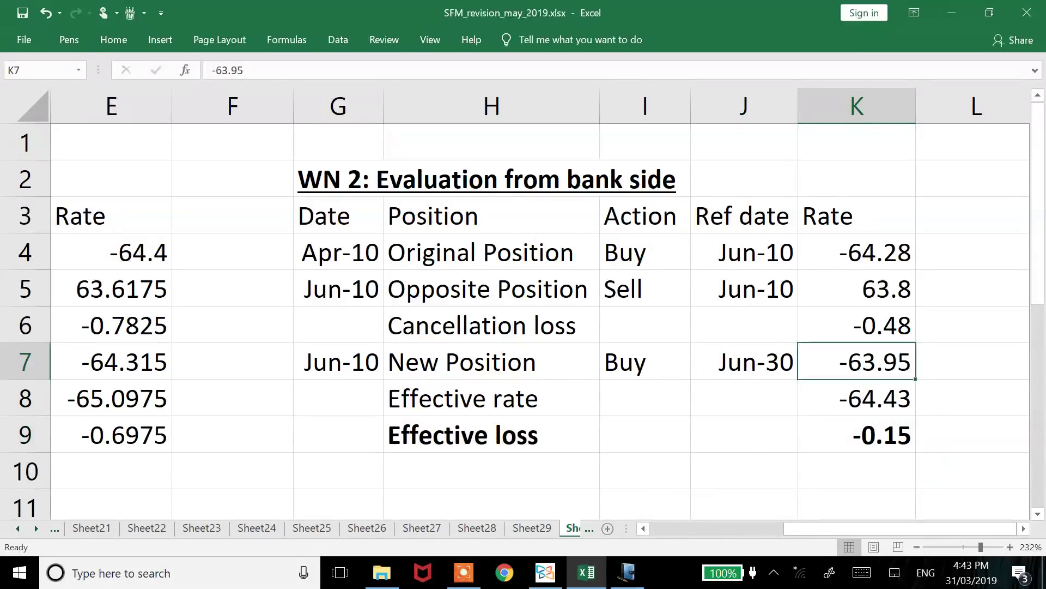
{"action": "left_click", "coordinate": [857, 325]}
{"action": "key", "text": "alt+Tab"}
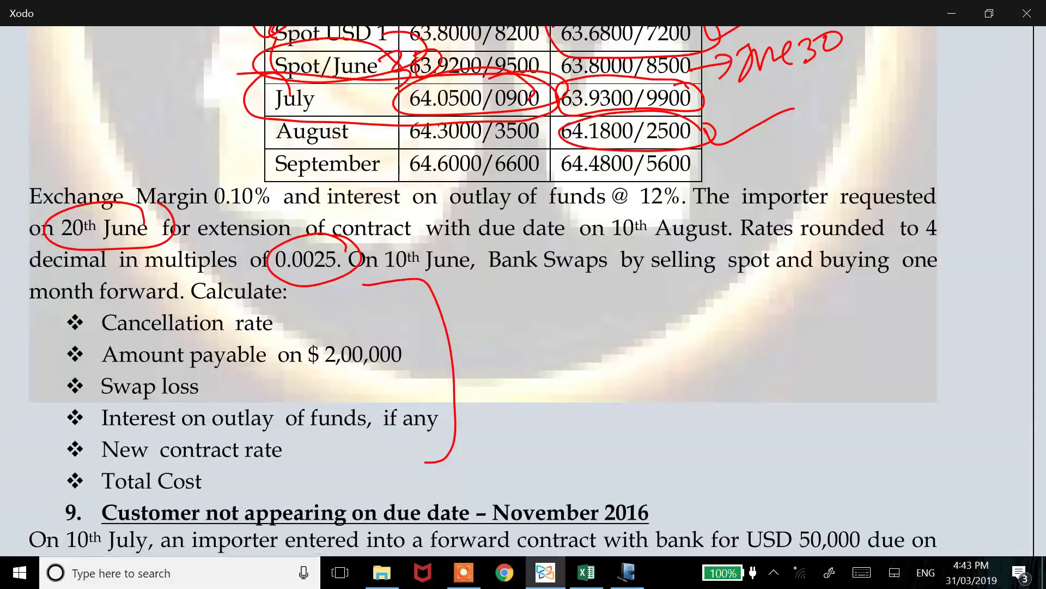
{"action": "key", "text": "alt+Tab"}
{"action": "key", "text": "shift+Left"}
{"action": "key", "text": "shift+Left"}
{"action": "key", "text": "shift+Left"}
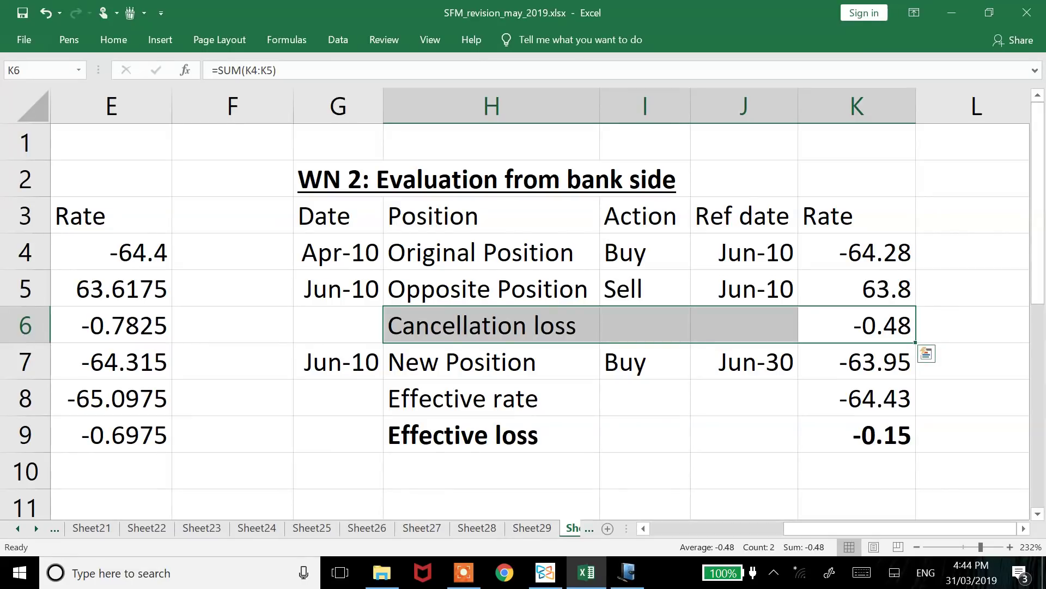
- Switch to the Xodo question and circle the 12% interest rate on outlay of funds
{"action": "key", "text": "alt+Tab"}
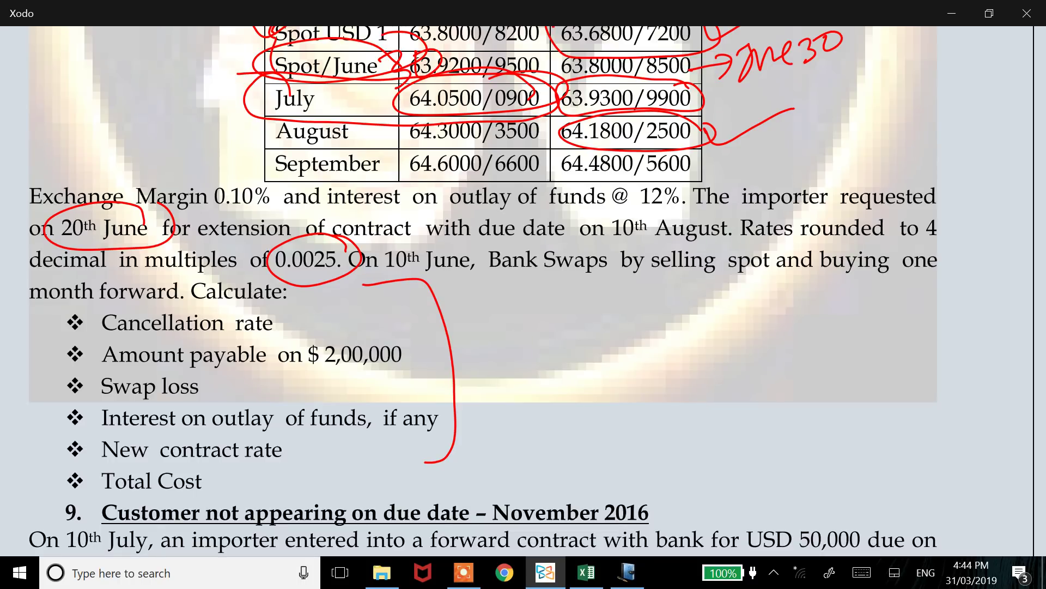
{"action": "scroll", "coordinate": [483, 292], "scroll_direction": "up", "scroll_amount": 2}
{"action": "scroll", "coordinate": [482, 292], "scroll_direction": "up", "scroll_amount": 1}
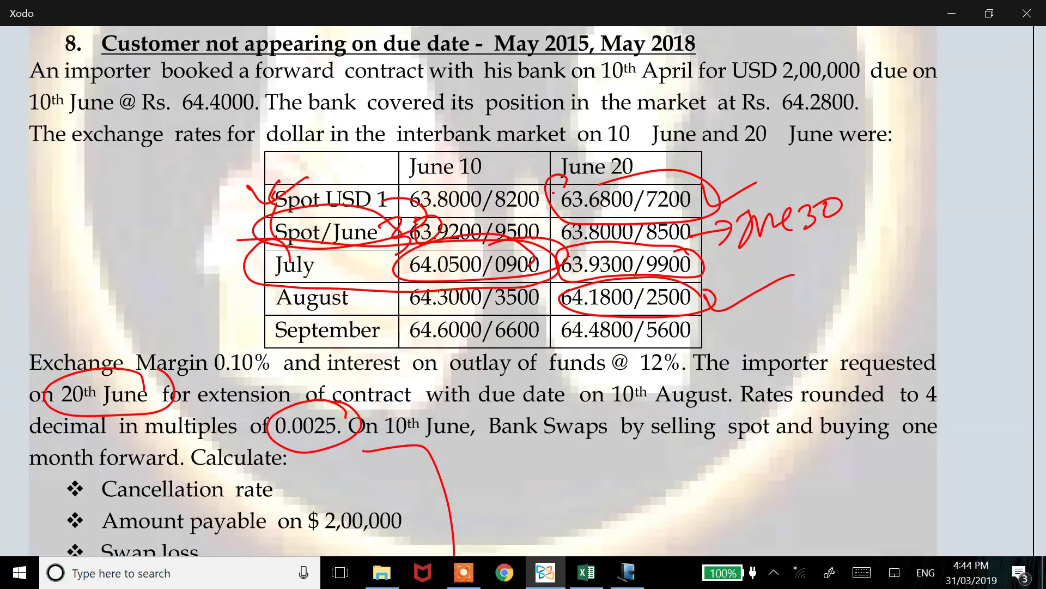
{"action": "mouse_move", "coordinate": [665, 337]}
{"action": "left_mouse_down"}
{"action": "mouse_move", "coordinate": [606, 351]}
{"action": "mouse_move", "coordinate": [657, 339]}
{"action": "left_mouse_up"}
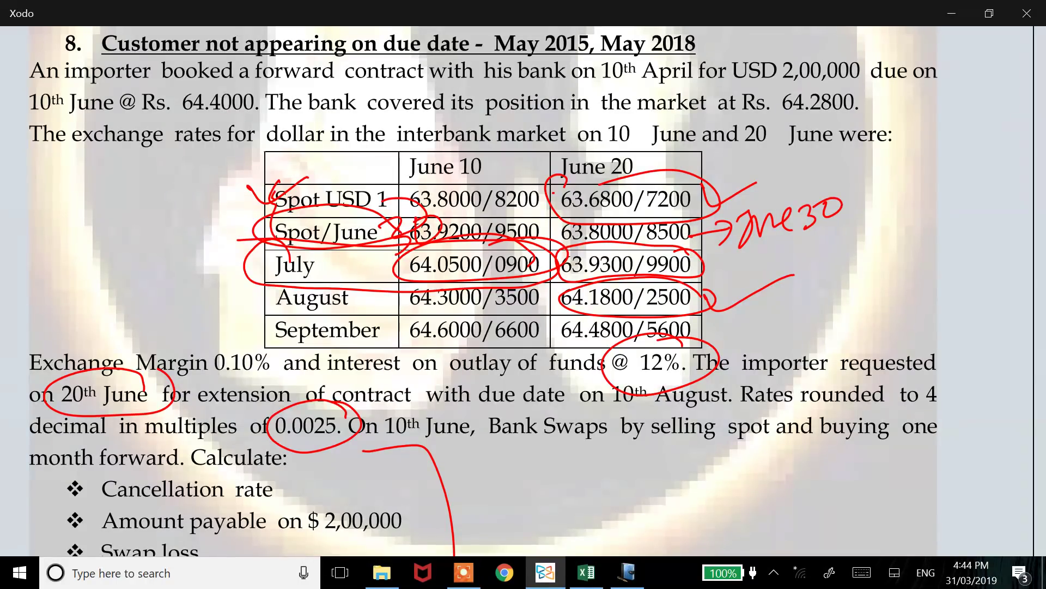
{"action": "scroll", "coordinate": [524, 291], "scroll_direction": "down", "scroll_amount": 3}
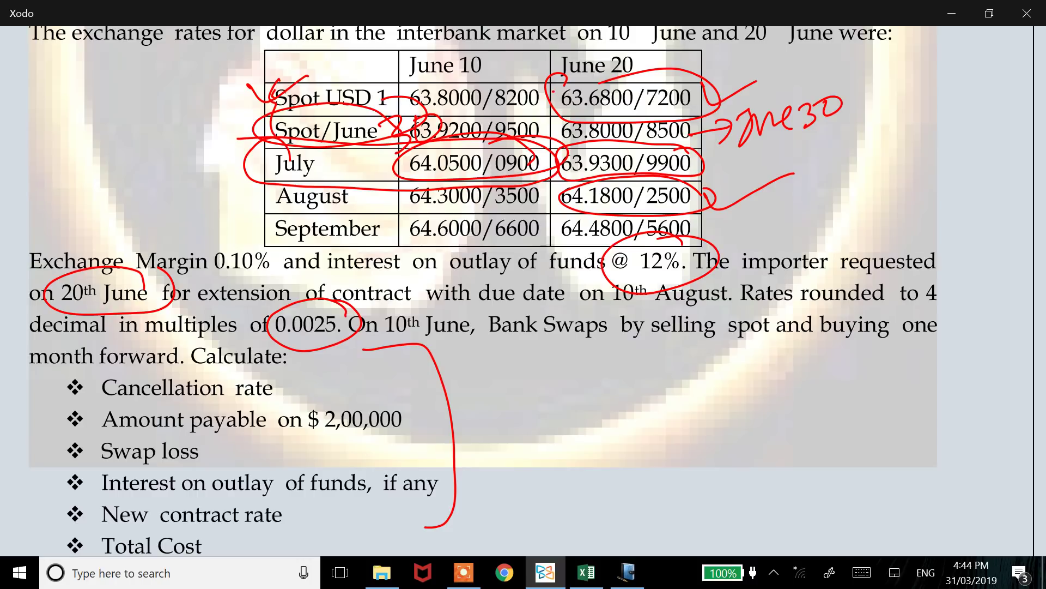
{"action": "scroll", "coordinate": [483, 291], "scroll_direction": "down", "scroll_amount": 4}
{"action": "scroll", "coordinate": [482, 291], "scroll_direction": "up", "scroll_amount": 2}
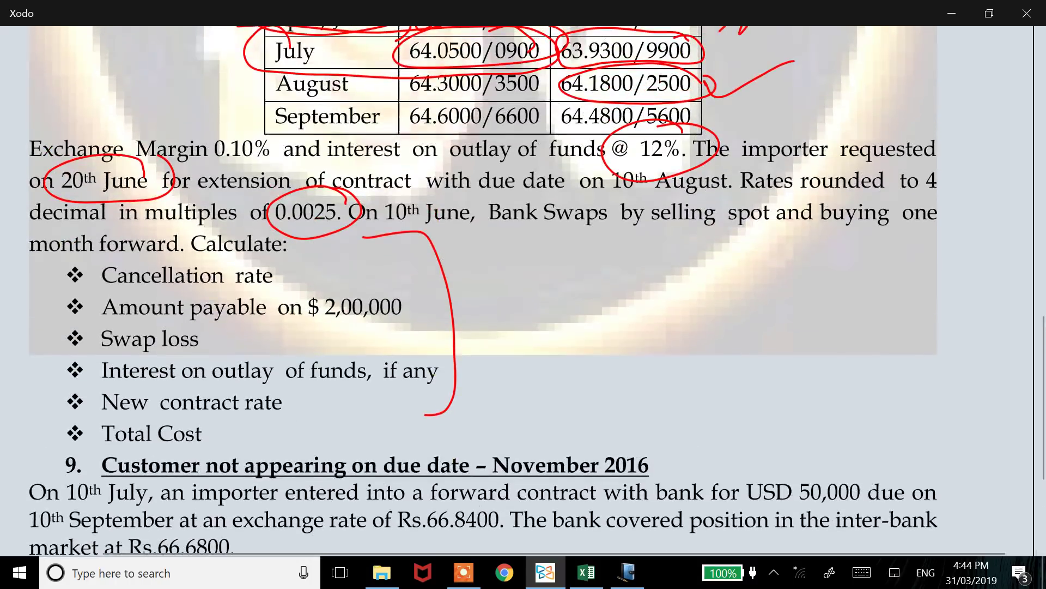
- Switch to Excel and select the customer-side New Position row from its label through its rate
{"action": "key", "text": "alt+Tab"}
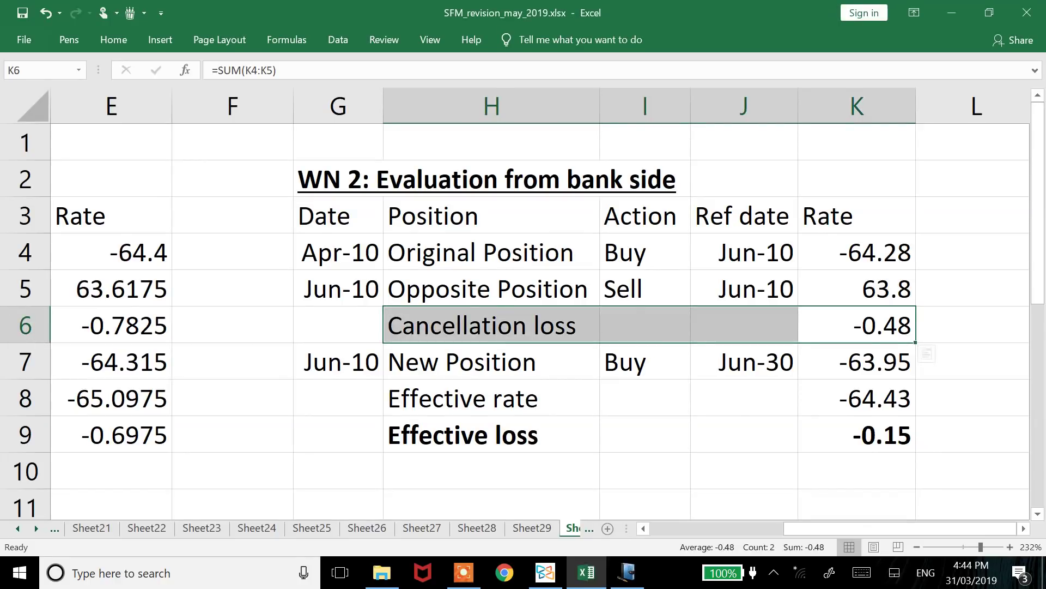
{"action": "key", "text": "ctrl+q"}
{"action": "key", "text": "Escape"}
{"action": "left_click", "coordinate": [491, 325]}
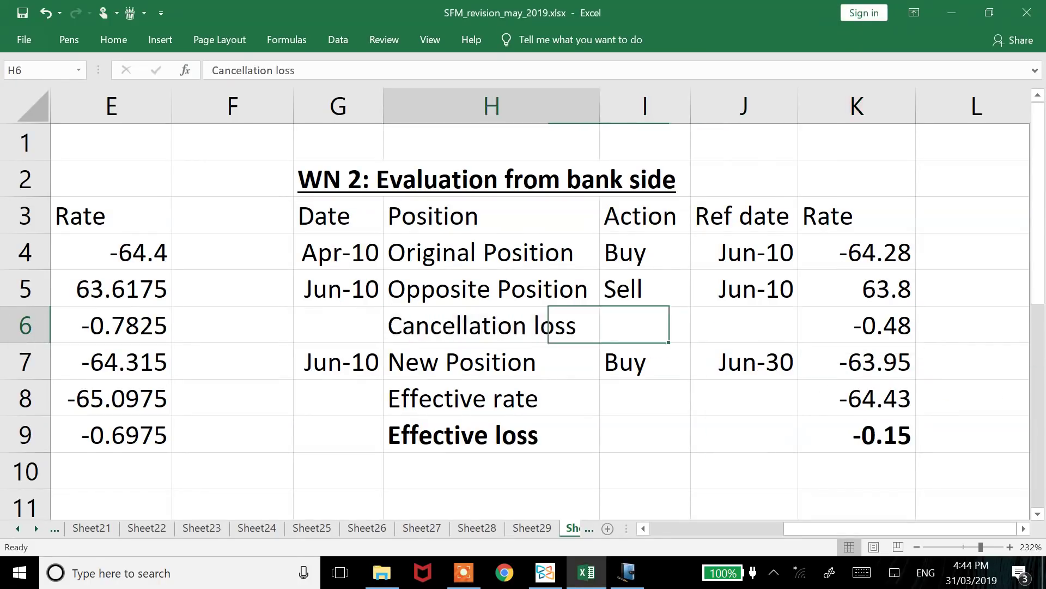
{"action": "key", "text": "Left"}
{"action": "key", "text": "Left"}
{"action": "key", "text": "Left"}
{"action": "key", "text": "Left"}
{"action": "key", "text": "Left"}
{"action": "key", "text": "Left"}
{"action": "key", "text": "Down"}
{"action": "key", "text": "shift+Right"}
{"action": "key", "text": "shift+Right"}
{"action": "key", "text": "shift+Right"}
{"action": "key", "text": "ctrl+c"}
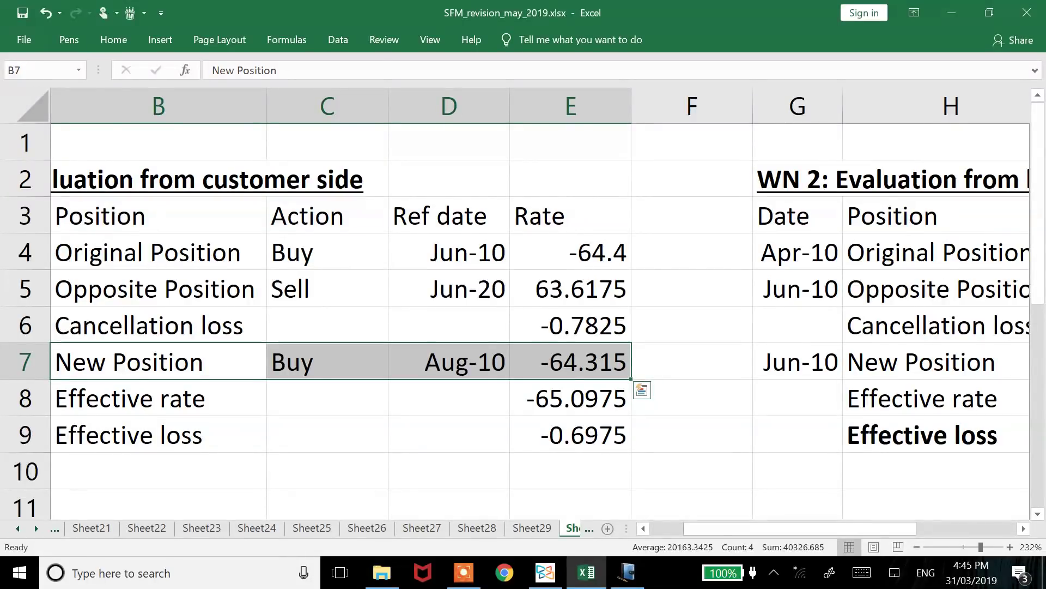
- Switch to Xodo and add tick marks beside Amount payable, Swap loss and Interest on outlay of funds in question 8
{"action": "key", "text": "alt+Tab"}
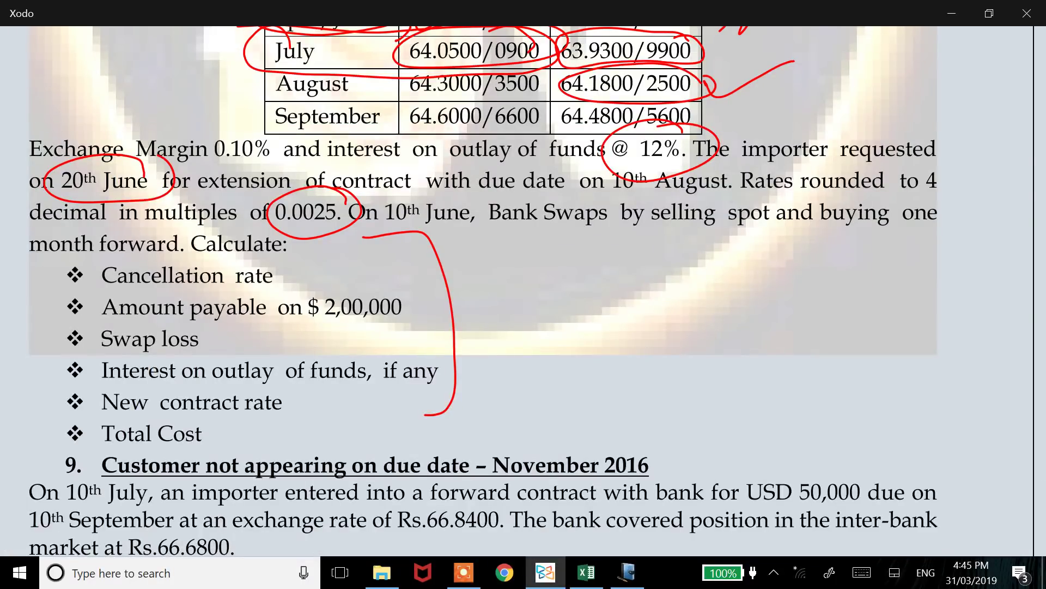
{"action": "left_click_drag", "start_coordinate": [370, 286], "coordinate": [450, 279]}
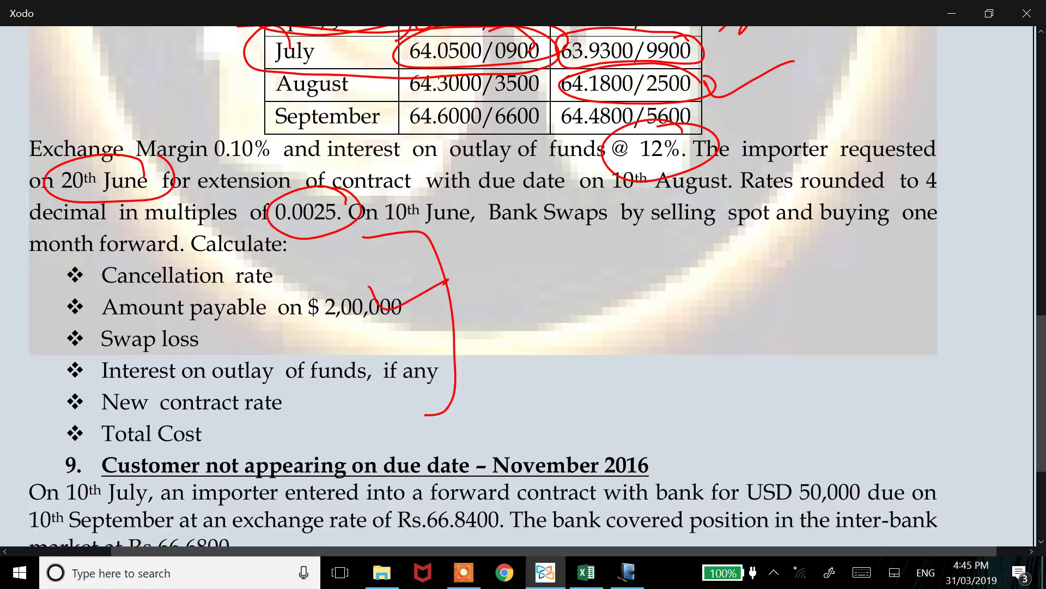
{"action": "left_click_drag", "start_coordinate": [191, 331], "coordinate": [288, 319]}
{"action": "mouse_move", "coordinate": [411, 347]}
{"action": "left_mouse_down"}
{"action": "mouse_move", "coordinate": [430, 364]}
{"action": "mouse_move", "coordinate": [470, 342]}
{"action": "left_mouse_up"}
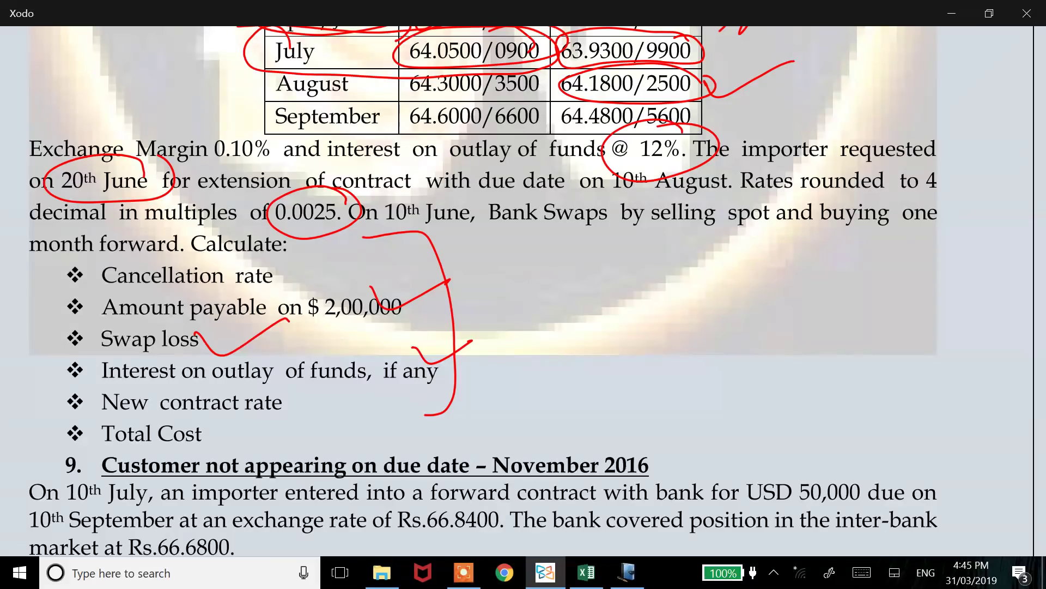
- Look through the earlier forward contract questions in Xodo, from question 3 on forward cover to question 5 on leading and lagging
{"action": "scroll", "coordinate": [524, 292], "scroll_direction": "up", "scroll_amount": 15}
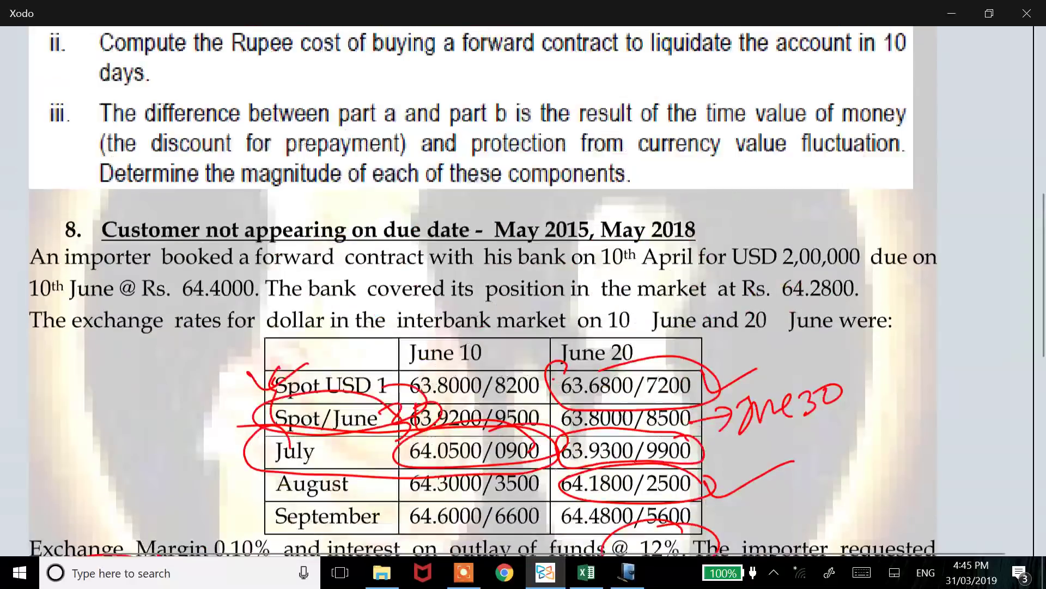
{"action": "scroll", "coordinate": [523, 292], "scroll_direction": "up", "scroll_amount": 4}
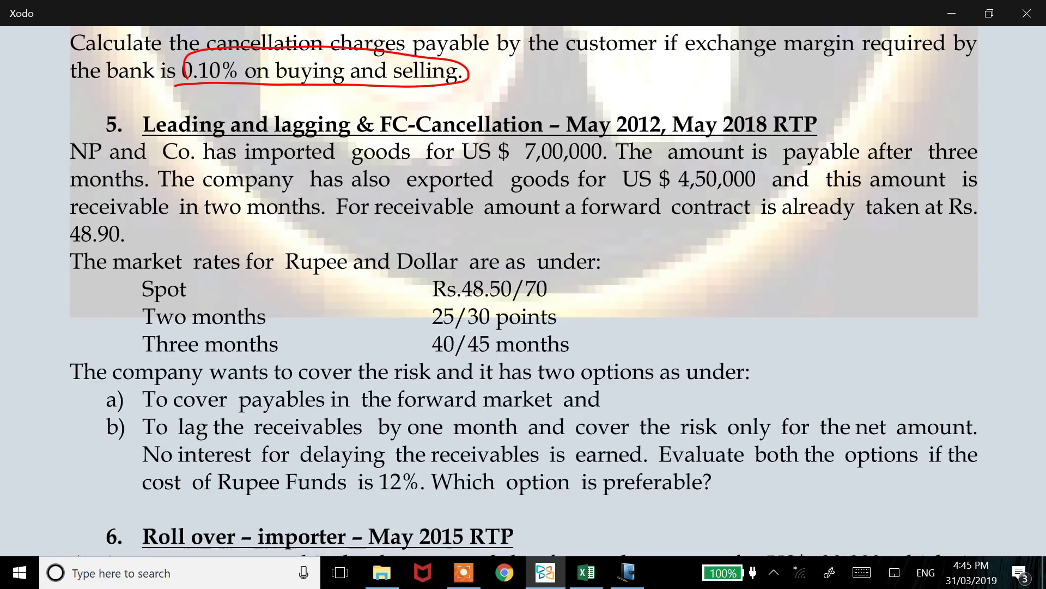
{"action": "scroll", "coordinate": [523, 292], "scroll_direction": "down", "scroll_amount": 1}
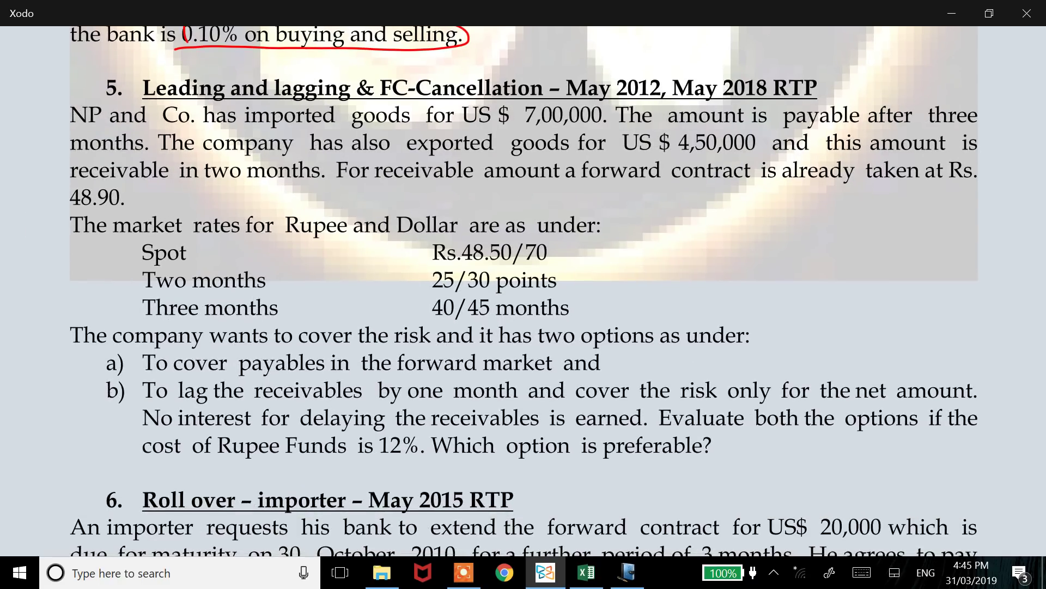
{"action": "scroll", "coordinate": [523, 292], "scroll_direction": "up", "scroll_amount": 15}
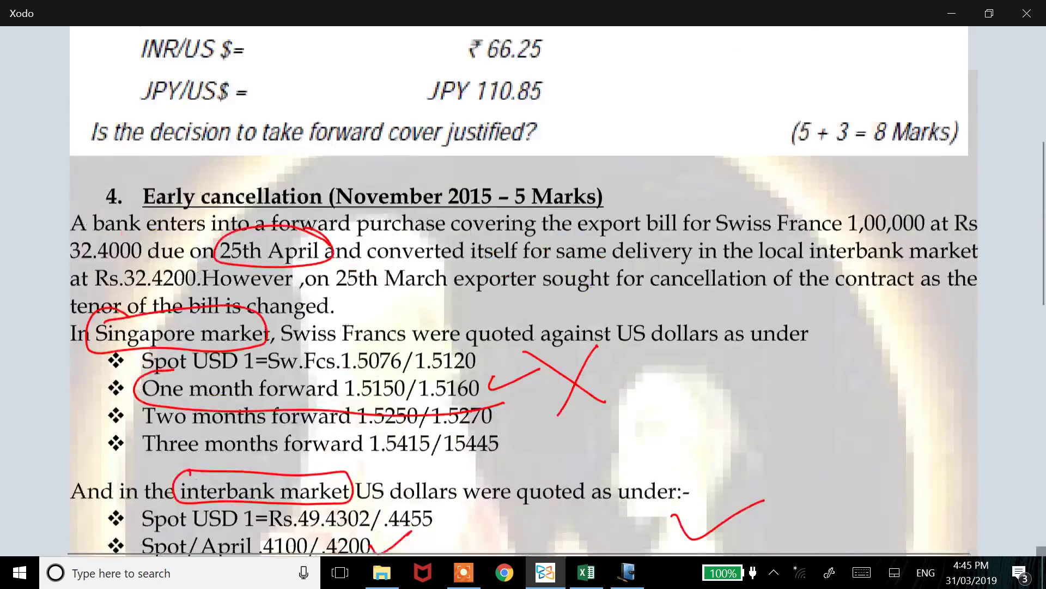
{"action": "scroll", "coordinate": [523, 291], "scroll_direction": "up", "scroll_amount": 15}
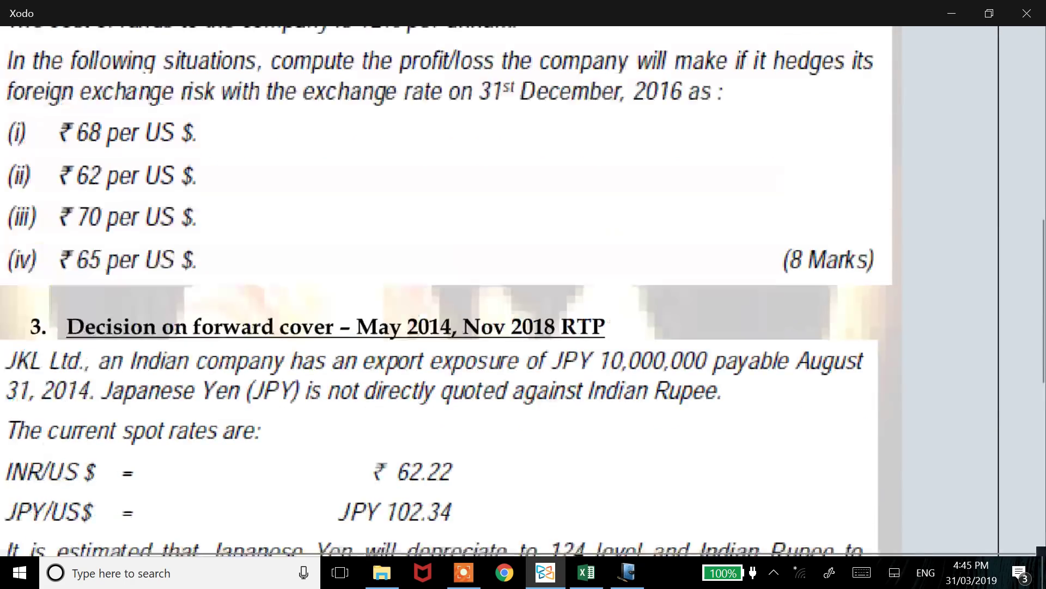
{"action": "scroll", "coordinate": [523, 291], "scroll_direction": "down", "scroll_amount": 15}
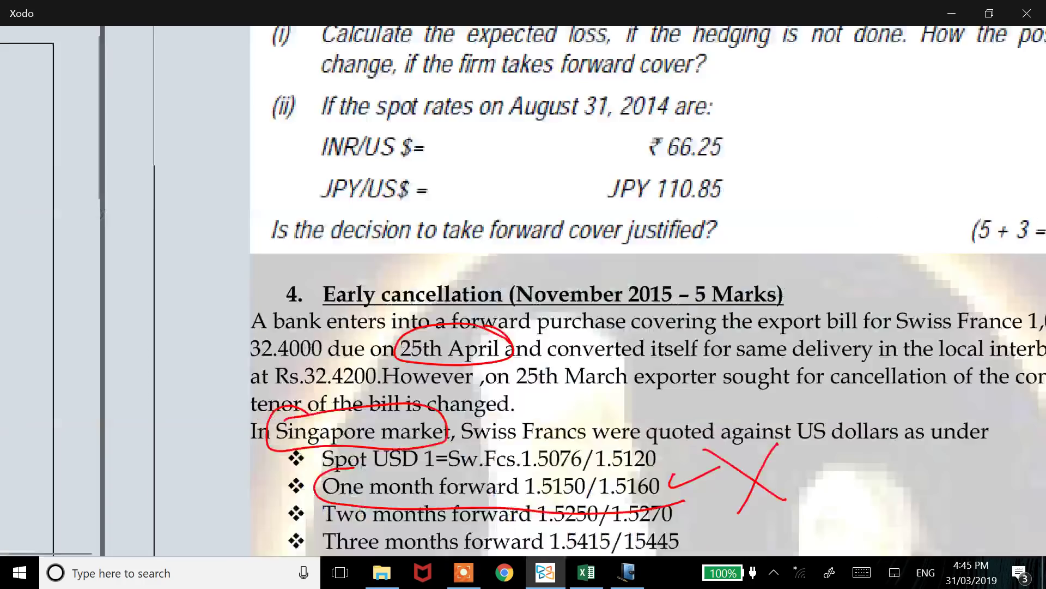
{"action": "scroll", "coordinate": [523, 292], "scroll_direction": "left", "scroll_amount": 5}
{"action": "scroll", "coordinate": [523, 291], "scroll_direction": "down", "scroll_amount": 10}
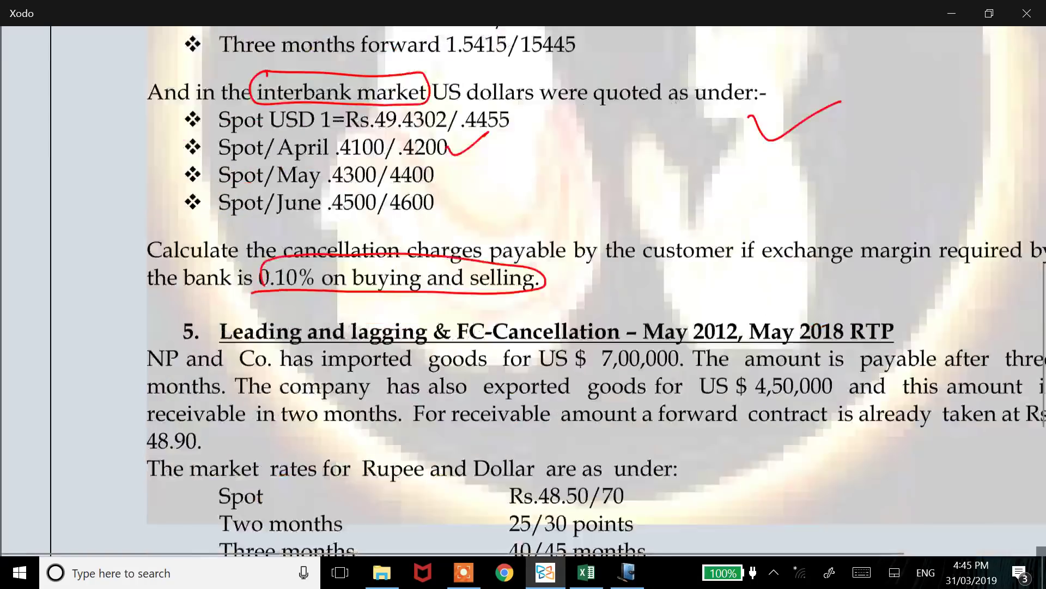
{"action": "scroll", "coordinate": [524, 291], "scroll_direction": "left", "scroll_amount": 3}
{"action": "scroll", "coordinate": [523, 292], "scroll_direction": "up", "scroll_amount": 5}
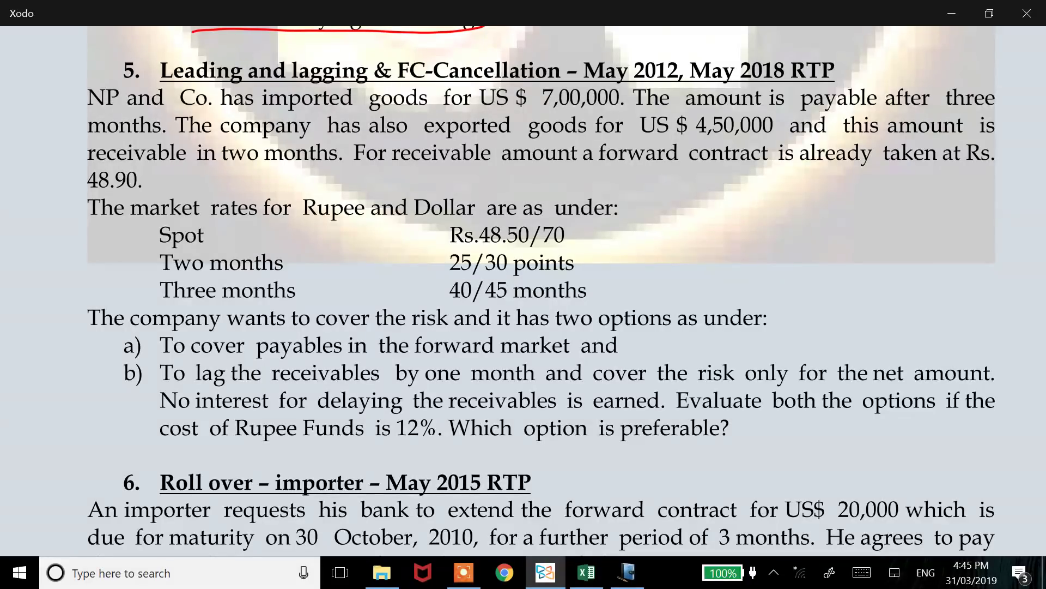
{"action": "key", "text": "alt+Tab"}
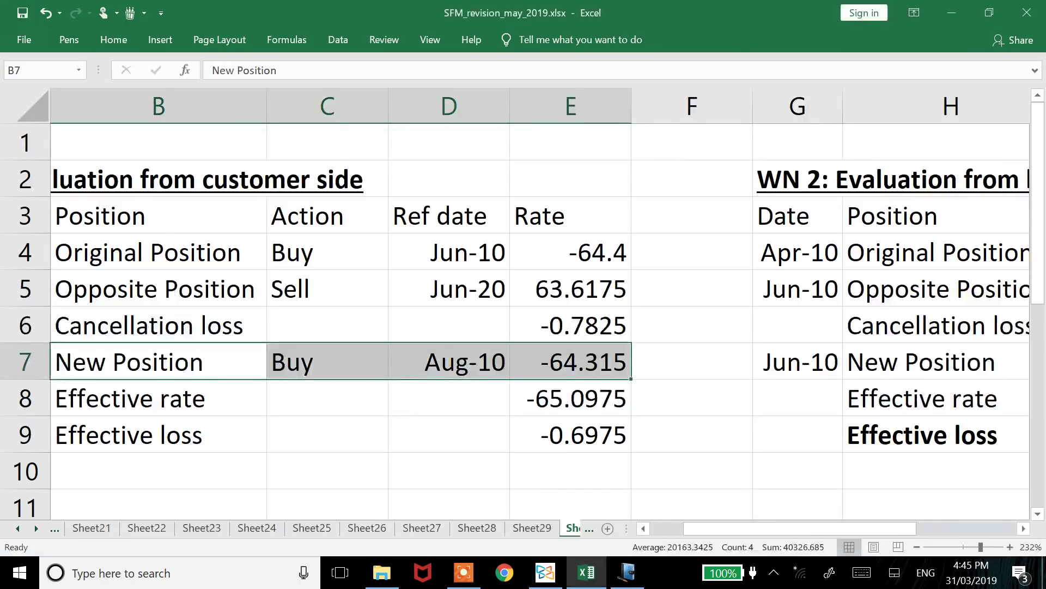
{"action": "key", "text": "alt+Tab"}
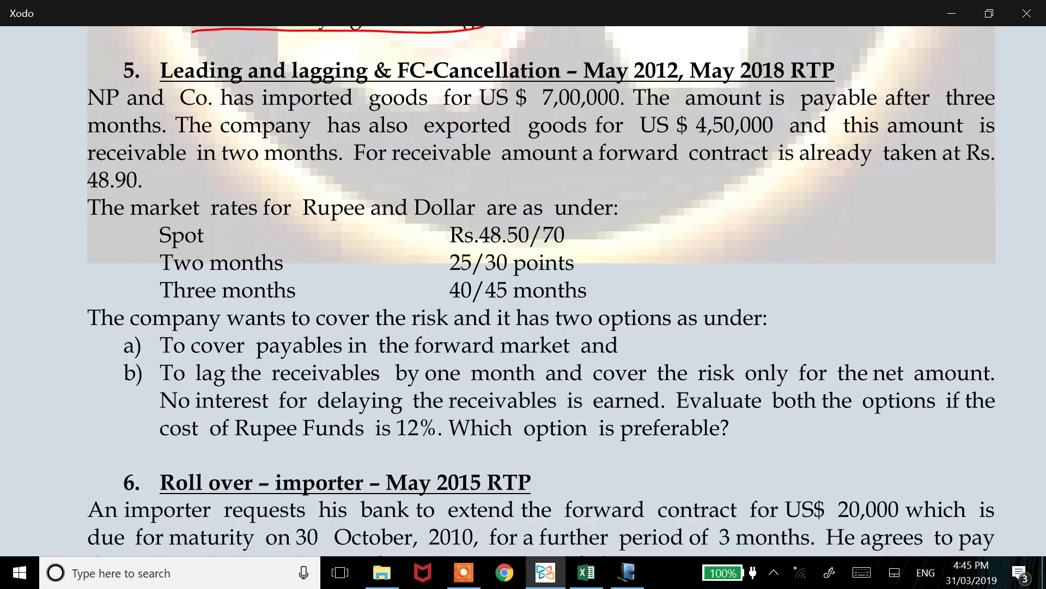
- Switch to Excel and select the customer-side table from the Position header through the Effective loss rate
{"action": "key", "text": "alt+Tab"}
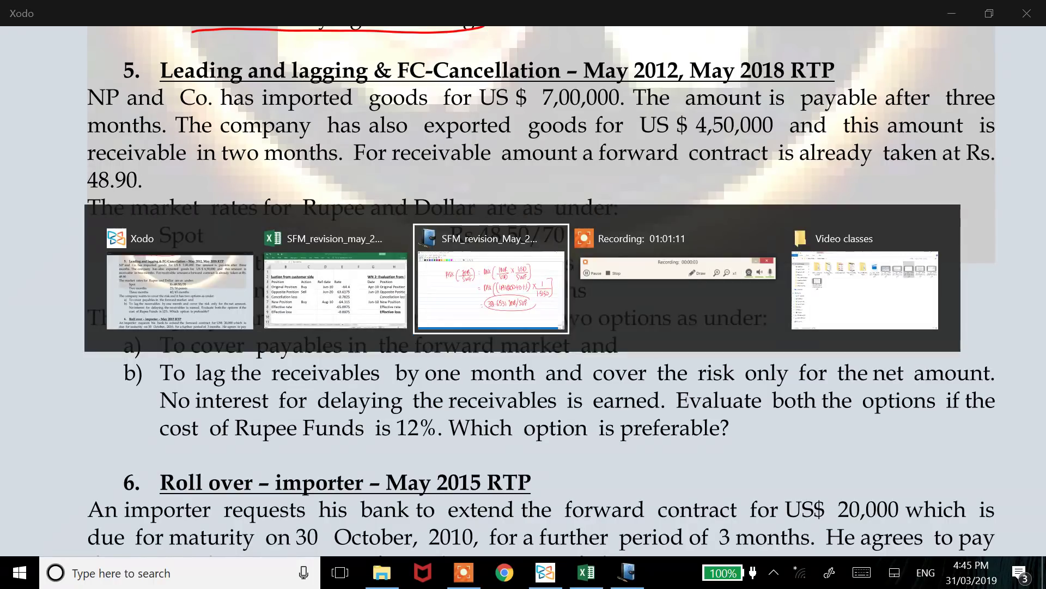
{"action": "key", "text": "Up"}
{"action": "key", "text": "Up"}
{"action": "key", "text": "Up"}
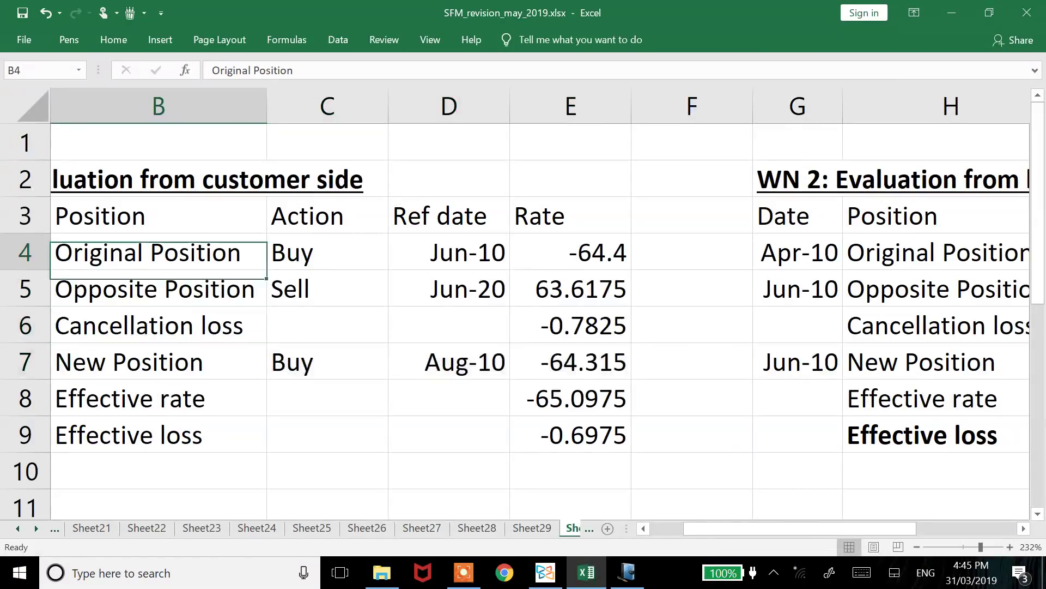
{"action": "left_click_drag", "start_coordinate": [158, 216], "coordinate": [570, 435]}
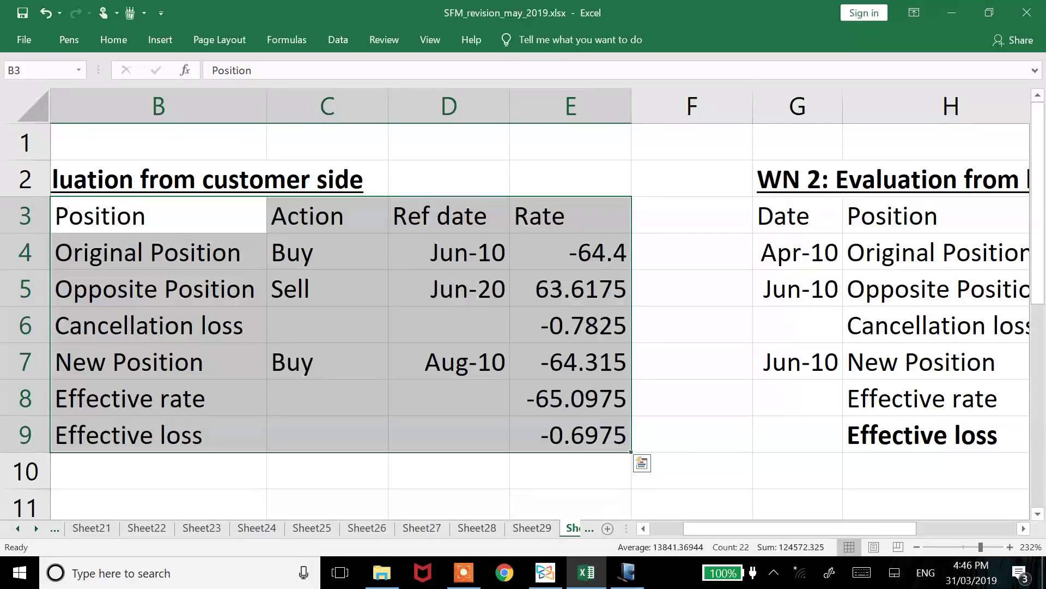
{"action": "key", "text": "Home"}
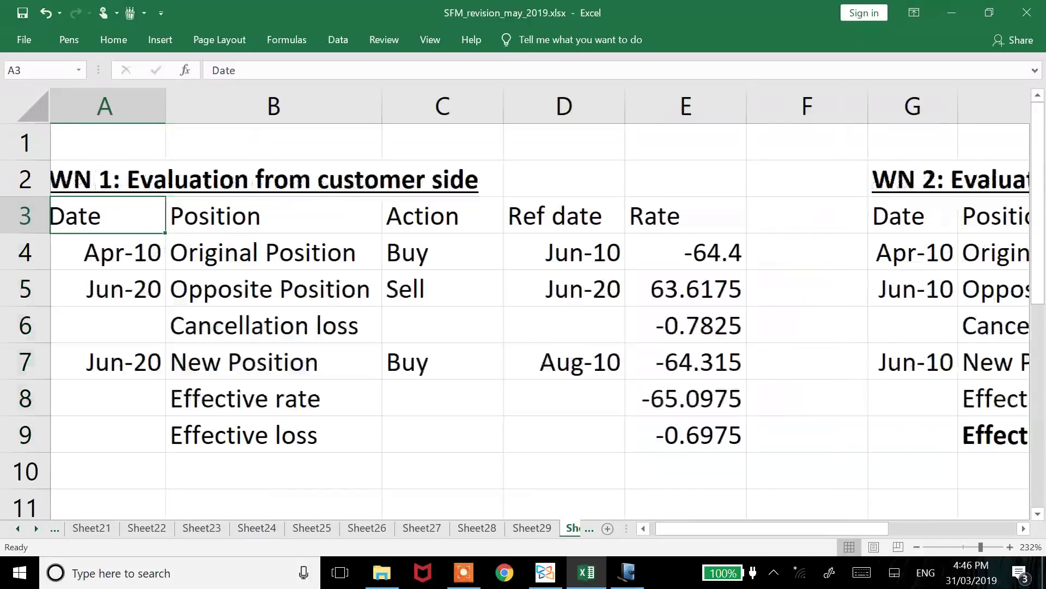
- Examine the customer-side headers and the Original and Opposite Position rows, checking their dates and the original Buy action and reference date
{"action": "left_click_drag", "start_coordinate": [109, 216], "coordinate": [692, 289]}
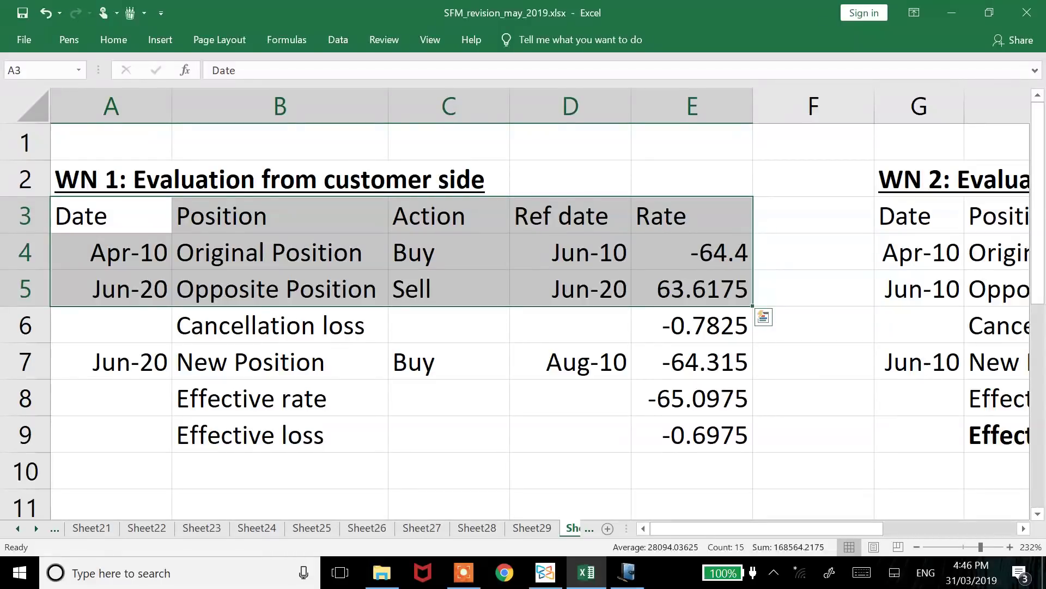
{"action": "left_click", "coordinate": [279, 215]}
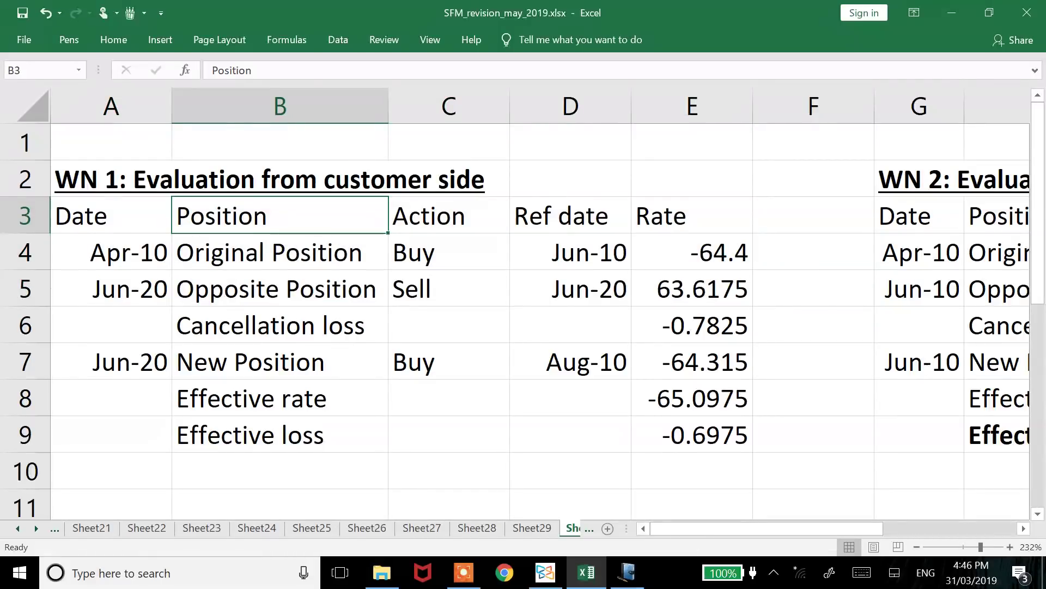
{"action": "left_click", "coordinate": [111, 252]}
{"action": "left_click", "coordinate": [110, 288]}
{"action": "left_click", "coordinate": [111, 252]}
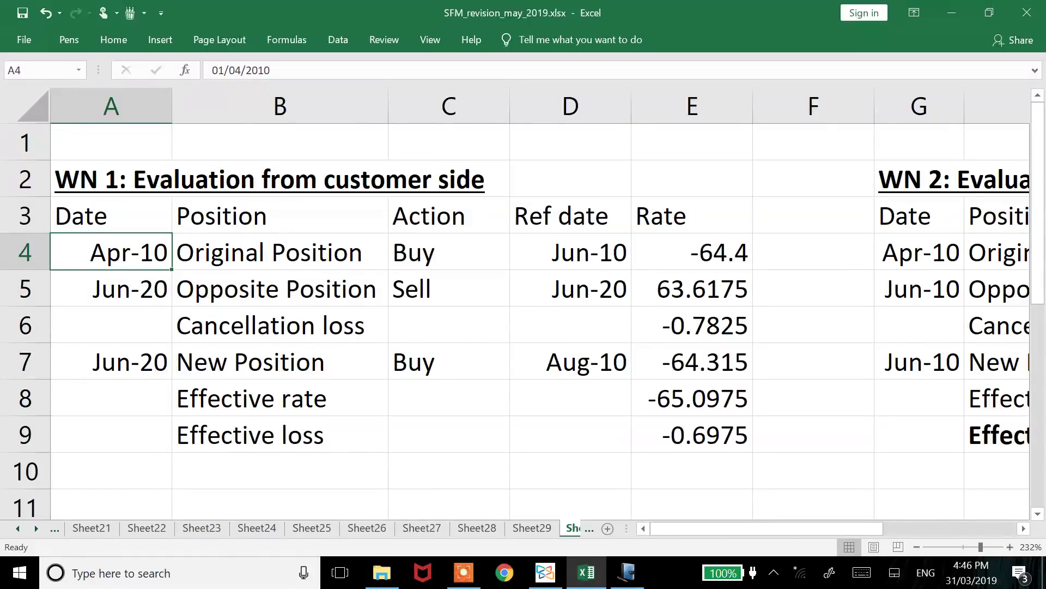
{"action": "left_click", "coordinate": [449, 251]}
{"action": "left_click", "coordinate": [570, 252]}
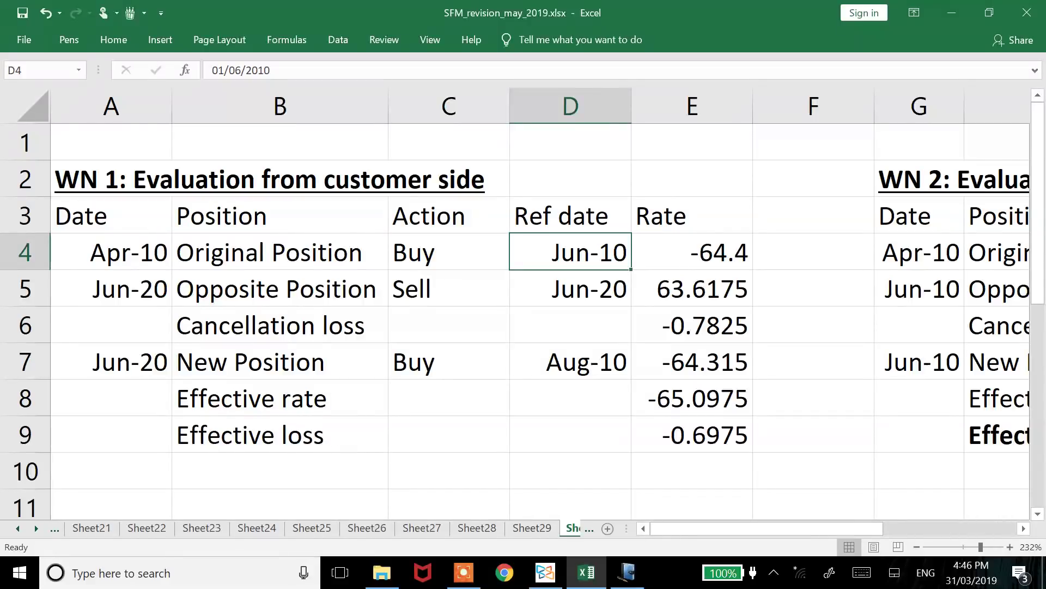
- Examine the customer-side reference dates, the New Position row and the Cancellation loss row from its label to its rate
{"action": "left_click", "coordinate": [570, 288]}
{"action": "left_click", "coordinate": [570, 361]}
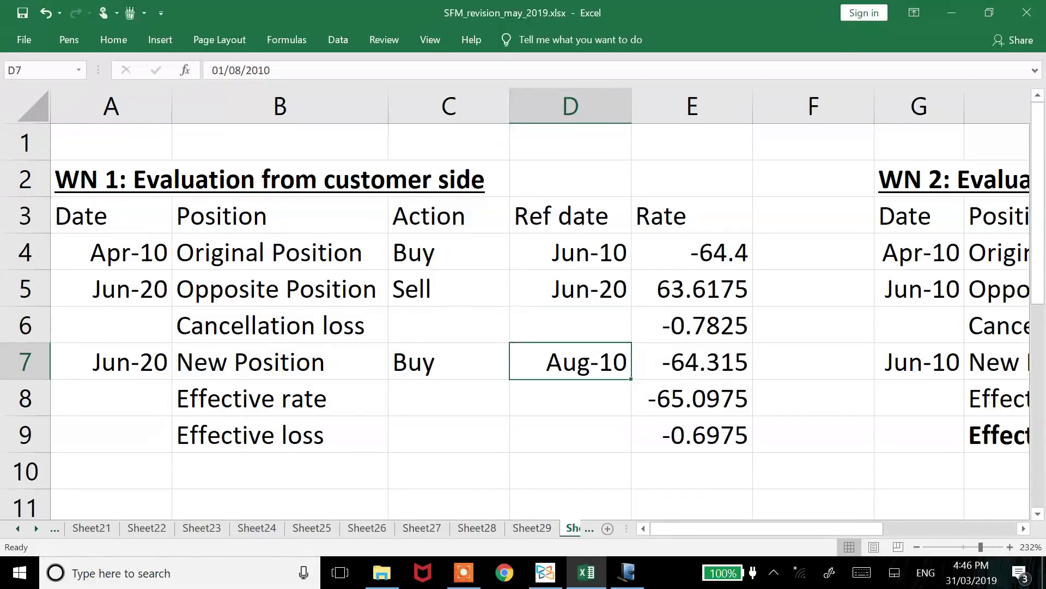
{"action": "left_click", "coordinate": [111, 361]}
{"action": "left_click", "coordinate": [449, 361]}
{"action": "left_click", "coordinate": [570, 361]}
{"action": "left_click", "coordinate": [571, 325]}
{"action": "left_click", "coordinate": [692, 325]}
{"action": "left_click_drag", "start_coordinate": [693, 325], "coordinate": [278, 326]}
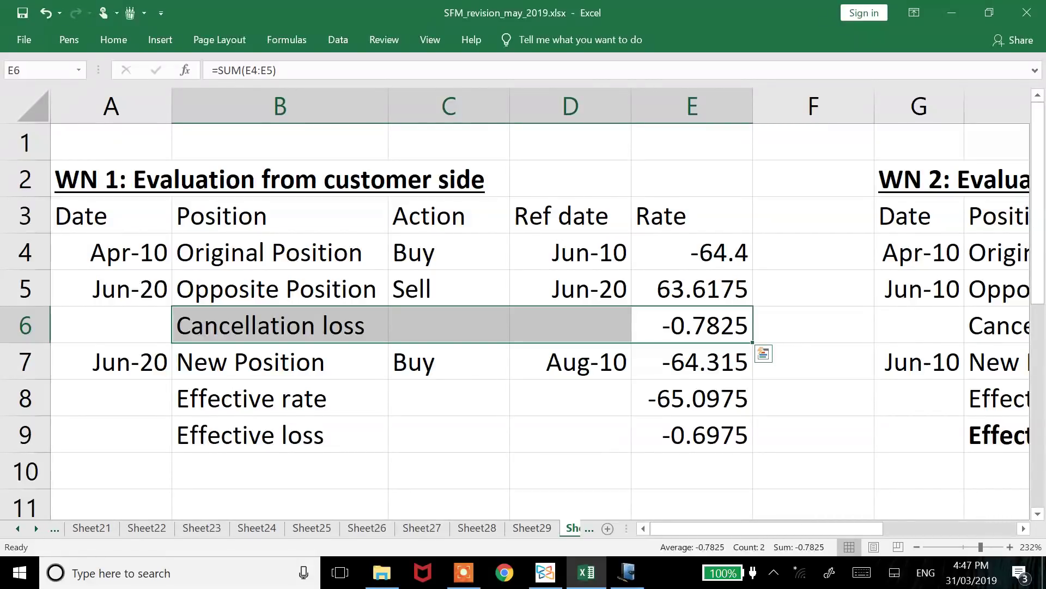
- Switch to Xodo and review question 8's exchange rate table, extension terms and list of items to calculate
{"action": "key", "text": "alt+Tab"}
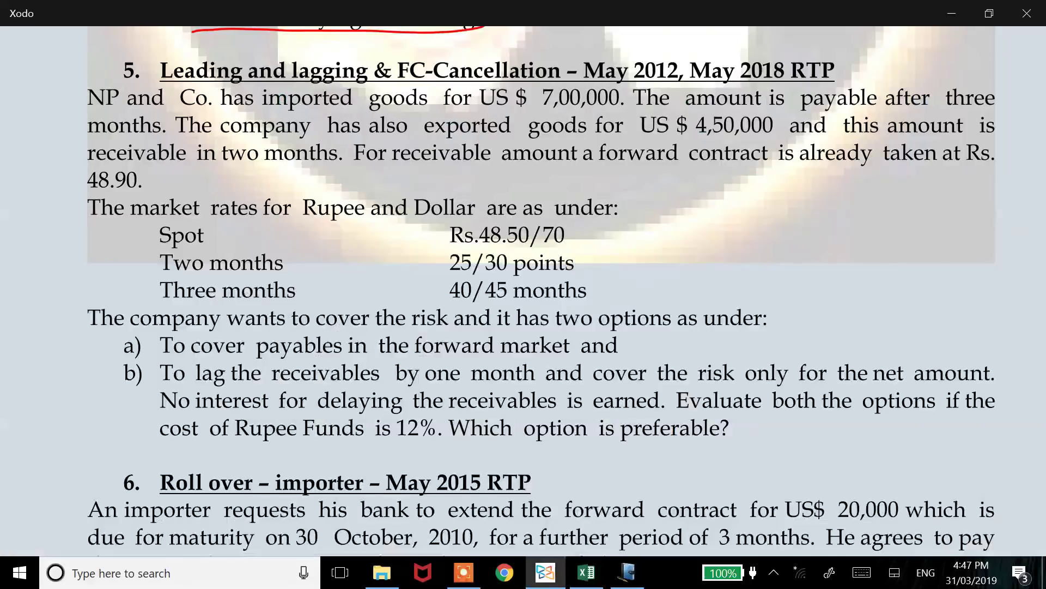
{"action": "scroll", "coordinate": [523, 294], "scroll_direction": "down", "scroll_amount": 10}
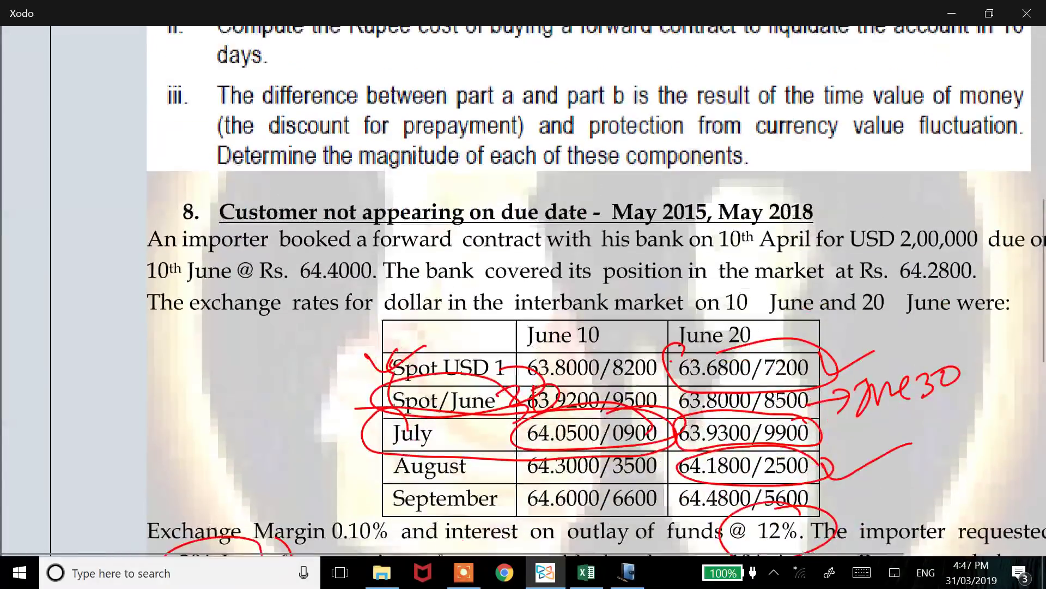
{"action": "scroll", "coordinate": [594, 294], "scroll_direction": "down", "scroll_amount": 2}
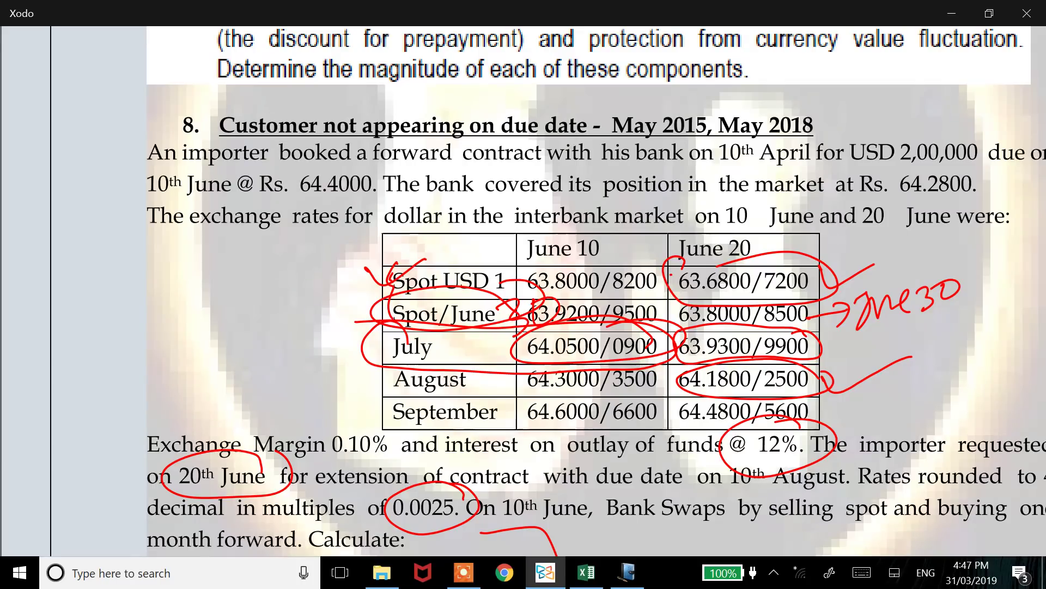
{"action": "scroll", "coordinate": [548, 292], "scroll_direction": "down", "scroll_amount": 3}
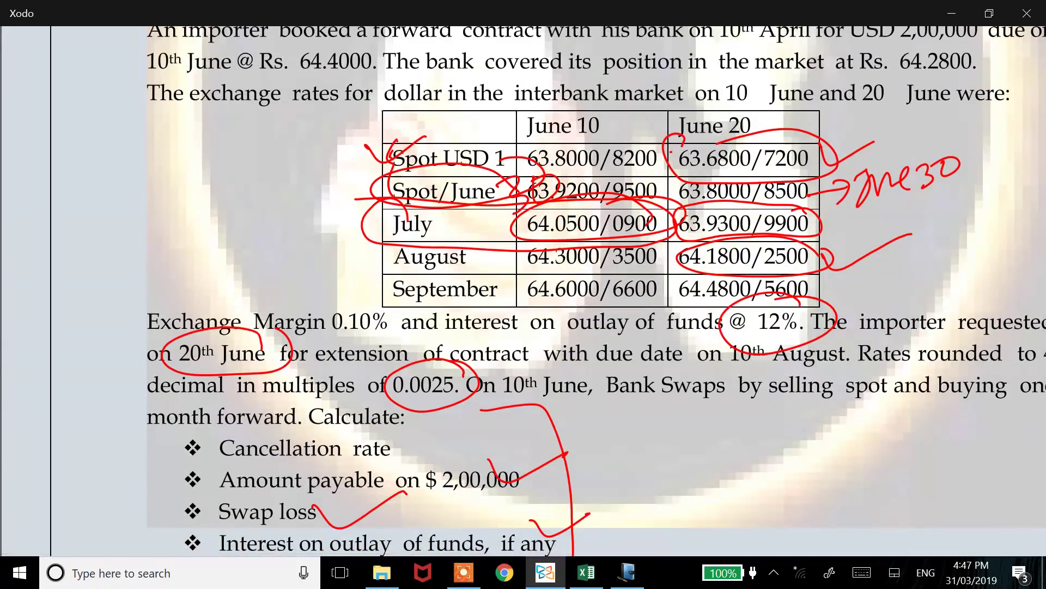
{"action": "scroll", "coordinate": [597, 291], "scroll_direction": "down", "scroll_amount": 2}
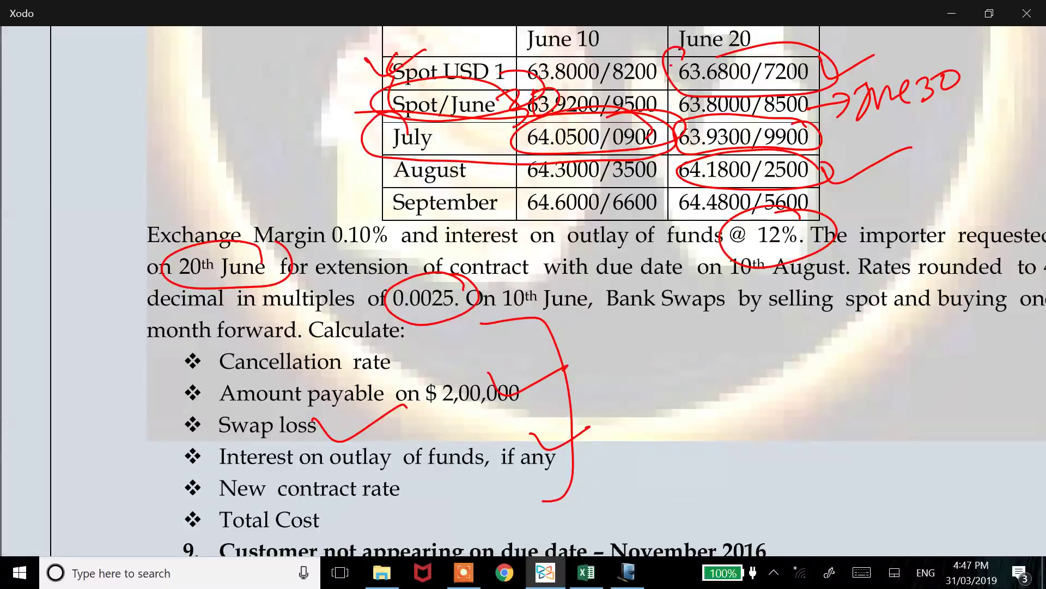
{"action": "scroll", "coordinate": [597, 291], "scroll_direction": "up", "scroll_amount": 2}
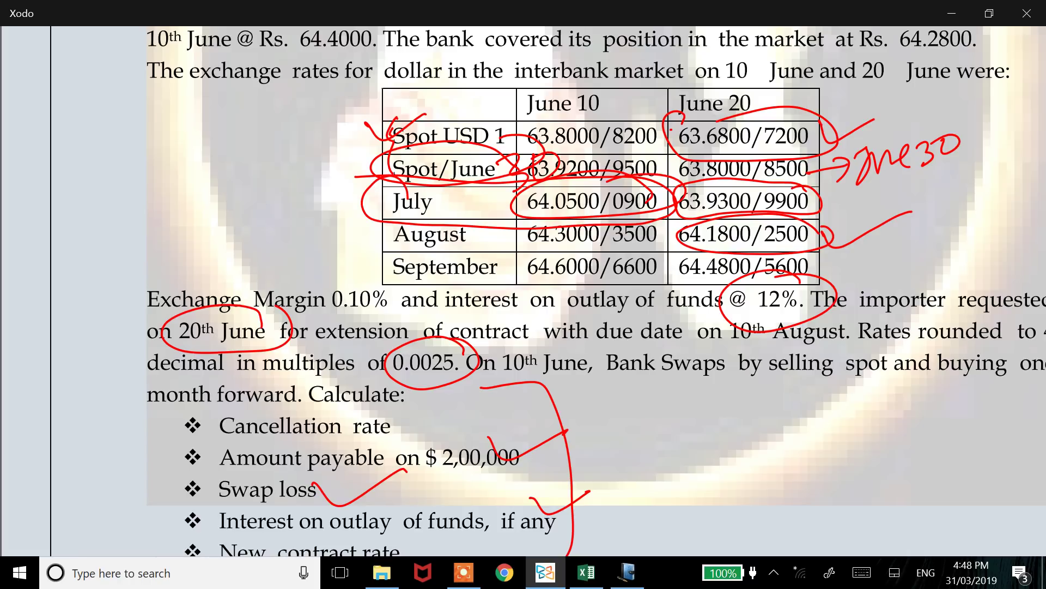
- Circle the 48.90 forward contract rate in question 5 on leading and lagging
{"action": "scroll", "coordinate": [523, 291], "scroll_direction": "down", "scroll_amount": 10}
{"action": "scroll", "coordinate": [524, 292], "scroll_direction": "left", "scroll_amount": 3}
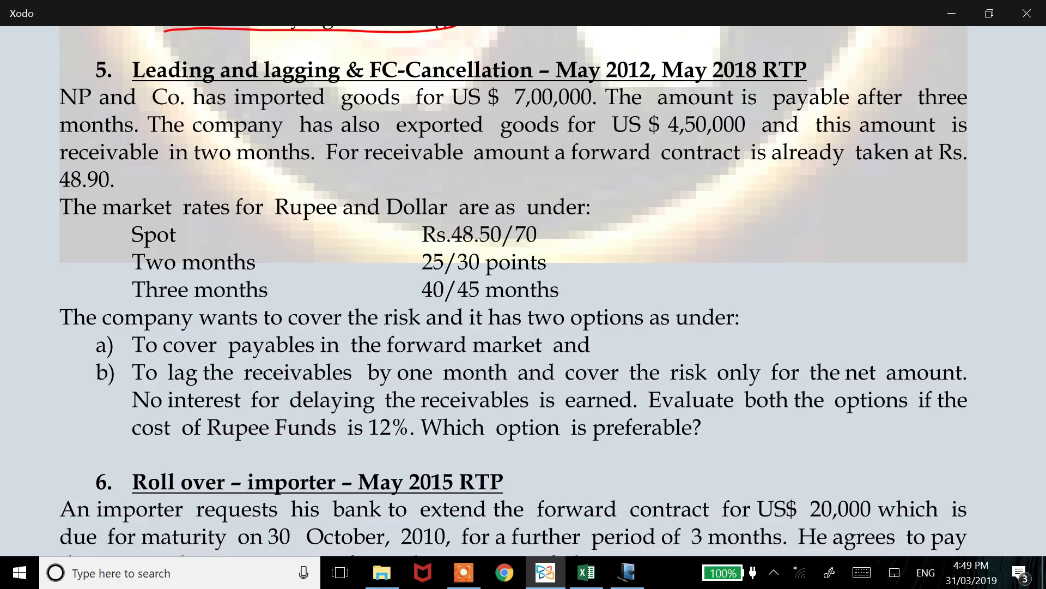
{"action": "scroll", "coordinate": [552, 291], "scroll_direction": "down", "scroll_amount": 1}
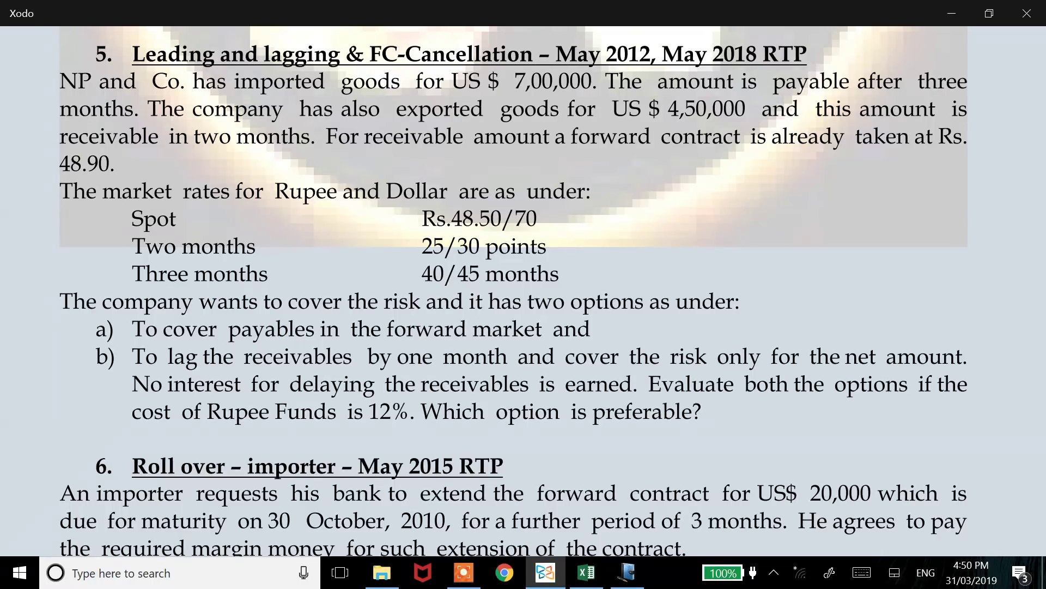
{"action": "scroll", "coordinate": [513, 295], "scroll_direction": "down", "scroll_amount": 1}
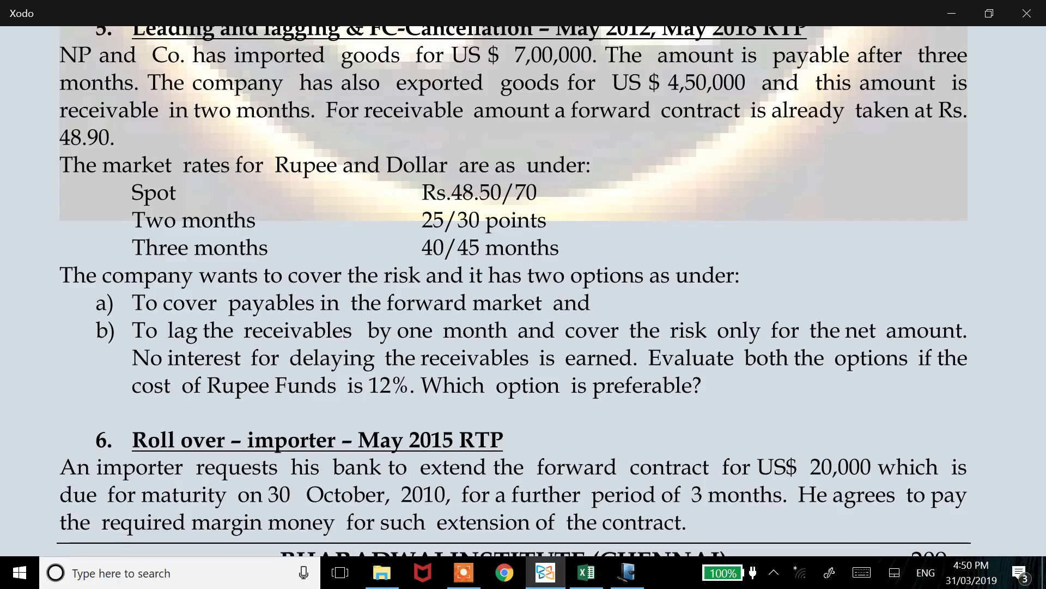
{"action": "scroll", "coordinate": [550, 291], "scroll_direction": "down", "scroll_amount": 1}
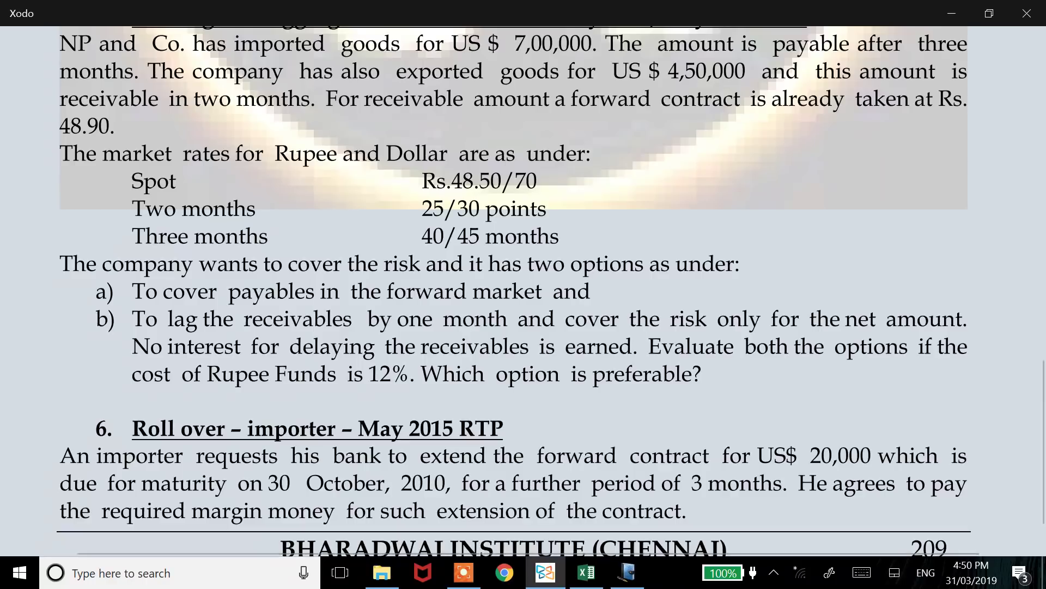
{"action": "scroll", "coordinate": [517, 293], "scroll_direction": "up", "scroll_amount": 1}
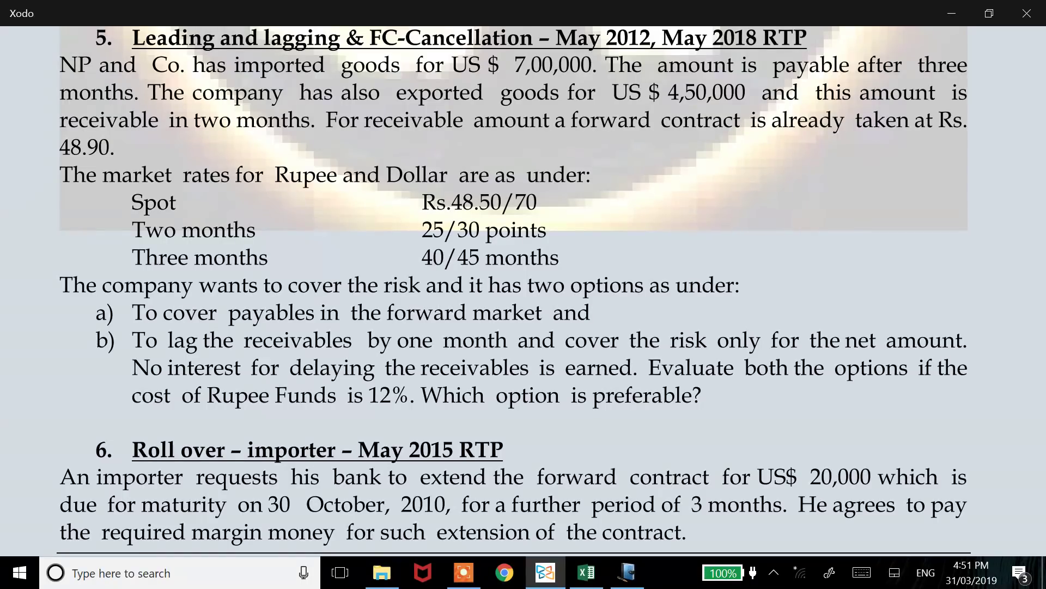
{"action": "mouse_move", "coordinate": [82, 127]}
{"action": "left_mouse_down"}
{"action": "mouse_move", "coordinate": [124, 143]}
{"action": "mouse_move", "coordinate": [101, 130]}
{"action": "left_mouse_up"}
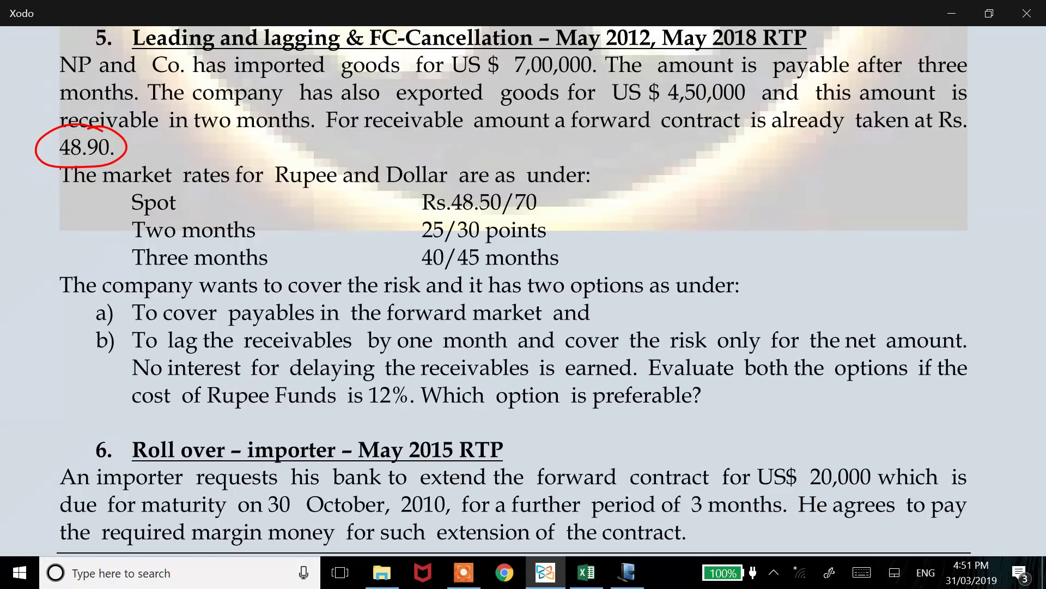
- Switch to Excel, add a new worksheet and enter the heading "WN 1: Evaluation of option 1" in A1
{"action": "key", "text": "alt+Tab"}
{"action": "key", "text": "alt+Tab"}
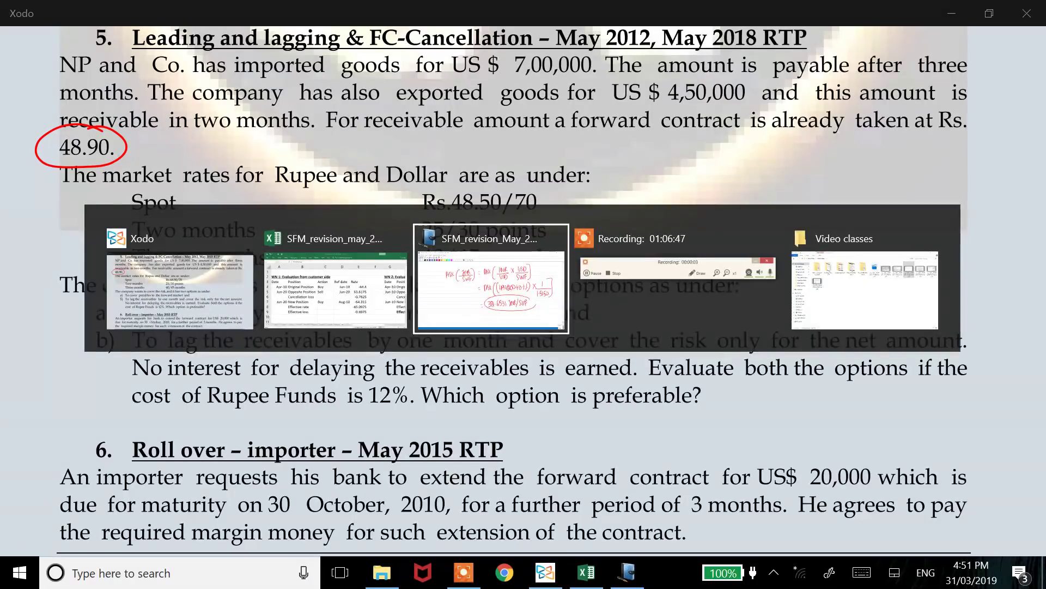
{"action": "key", "text": "alt+shift+Tab"}
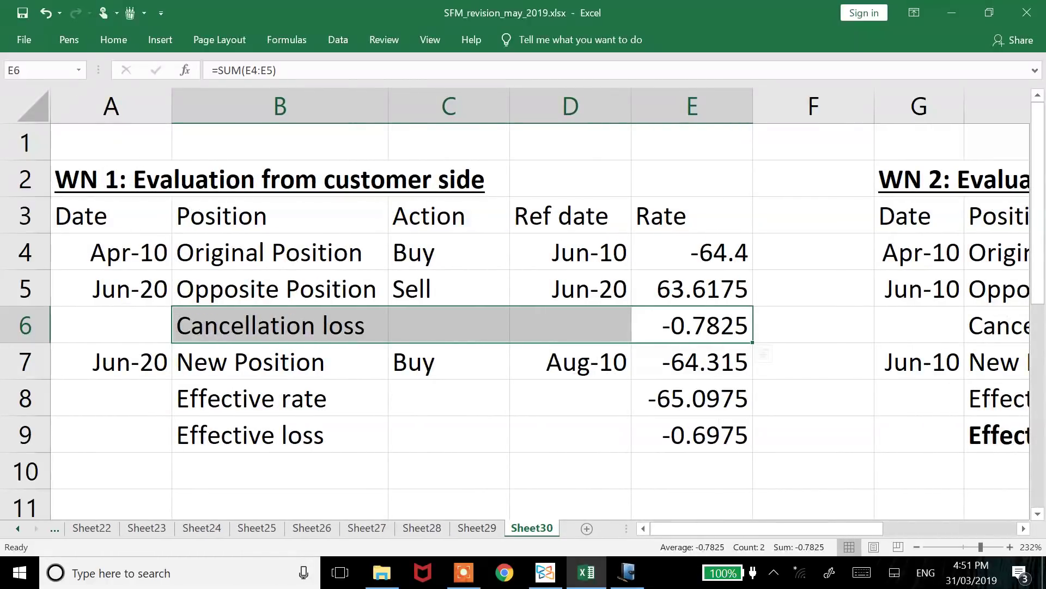
{"action": "left_click", "coordinate": [587, 528]}
{"action": "scroll", "coordinate": [523, 306], "scroll_direction": "up", "scroll_amount": 5}
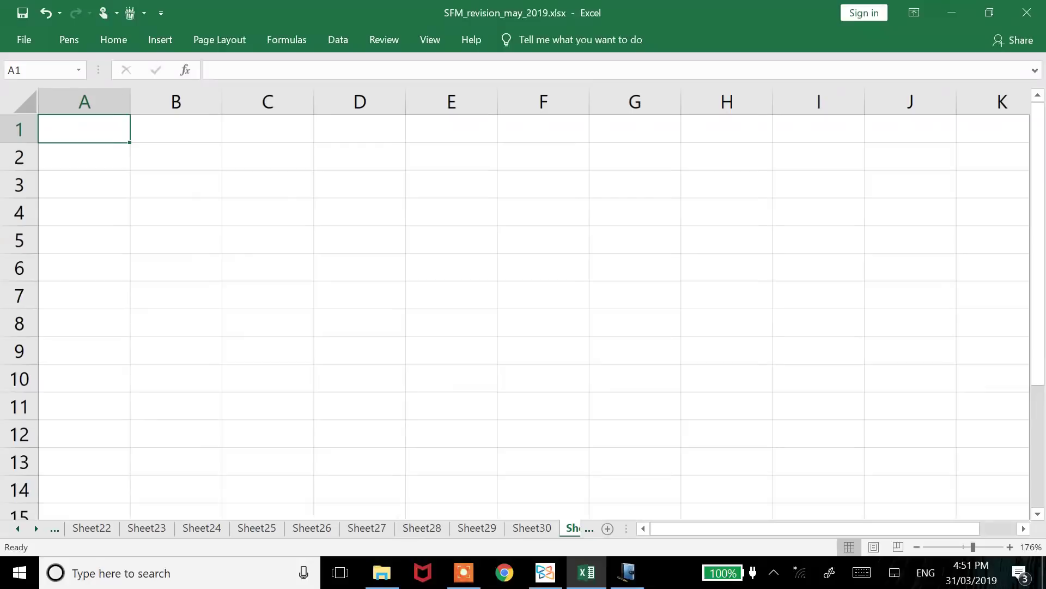
{"action": "type", "text": "WN"}
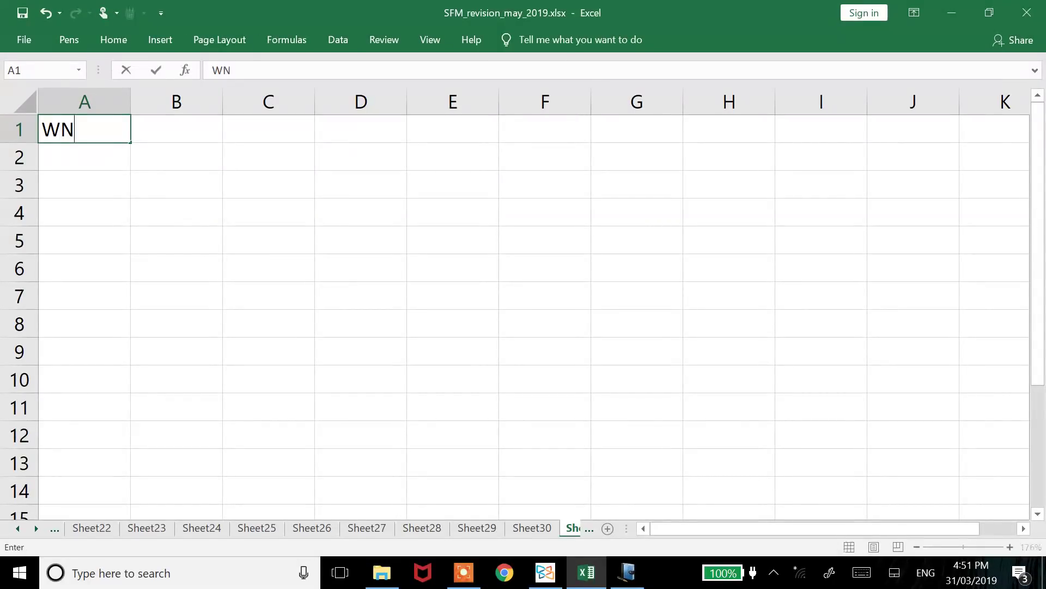
{"action": "type", "text": " 1: Evalua"}
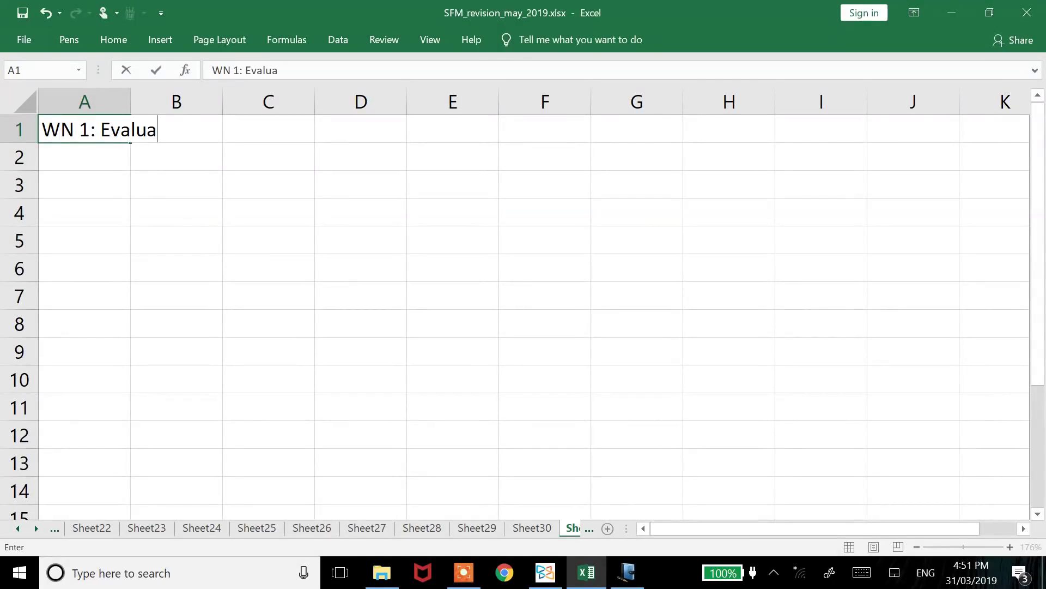
{"action": "type", "text": "tion of option 1"}
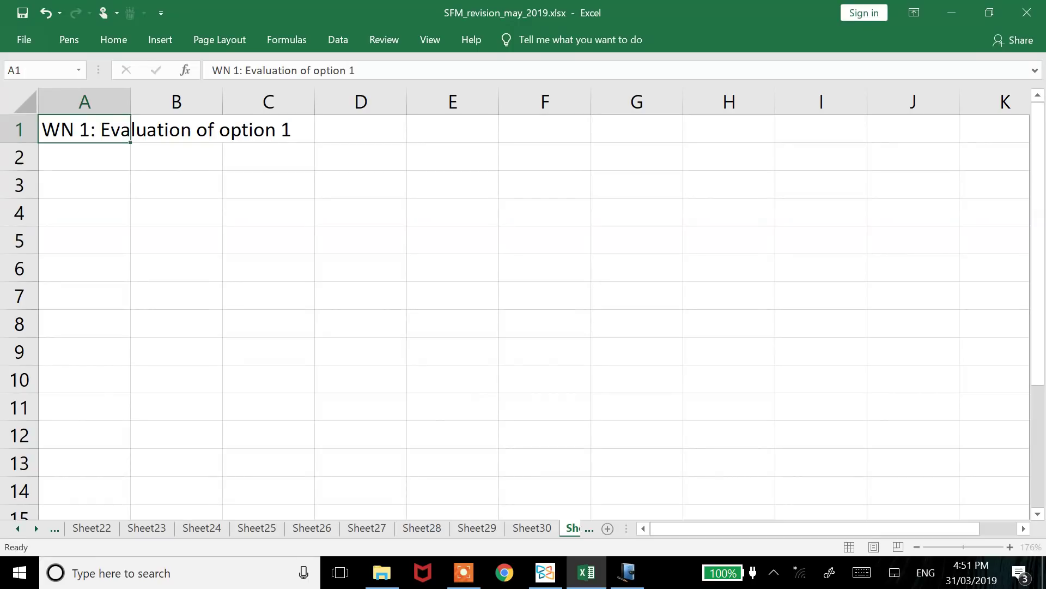
{"action": "key", "text": "Return"}
- Enter the header "Particulars" in A2 and fit column A's width to it
{"action": "type", "text": "Particulars"}
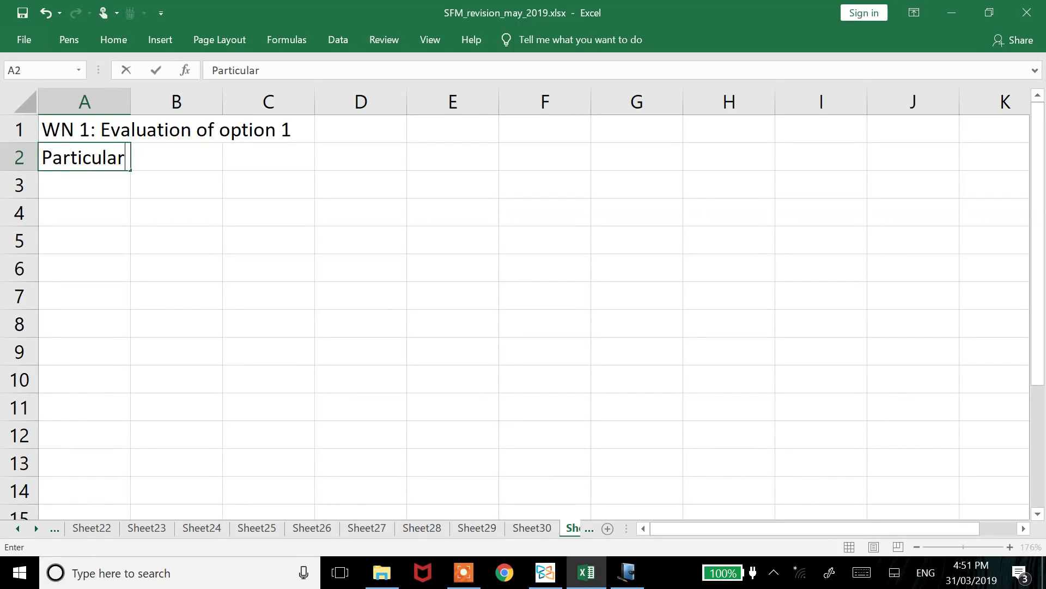
{"action": "key", "text": "ctrl+Return"}
{"action": "key", "text": "alt+h"}
{"action": "key", "text": "o"}
{"action": "key", "text": "i"}
- Add the headers "Calculation" in B2 and "Amount" in C2, fitting column B's width to its header
{"action": "key", "text": "Tab"}
{"action": "type", "text": "Ca"}
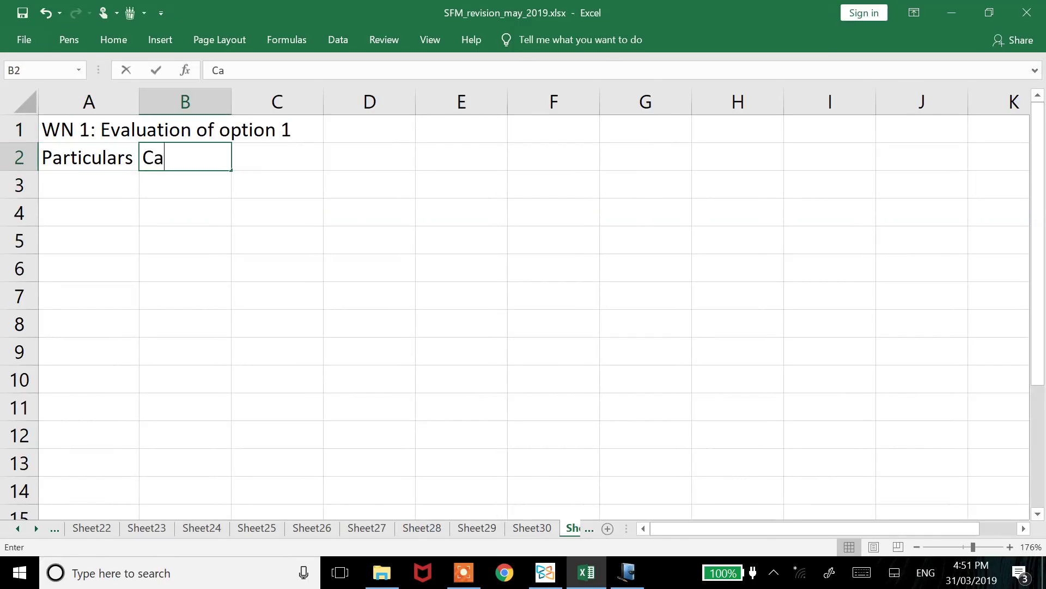
{"action": "type", "text": "lculation"}
{"action": "key", "text": "ctrl+Return"}
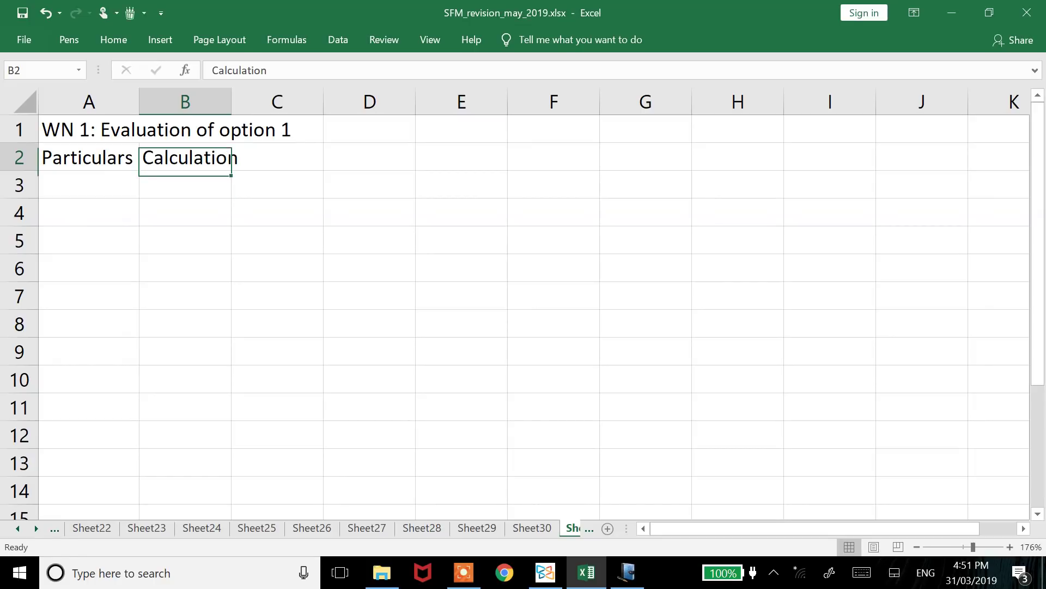
{"action": "key", "text": "alt+h"}
{"action": "key", "text": "o"}
{"action": "key", "text": "i"}
{"action": "key", "text": "Tab"}
{"action": "type", "text": "Amount"}
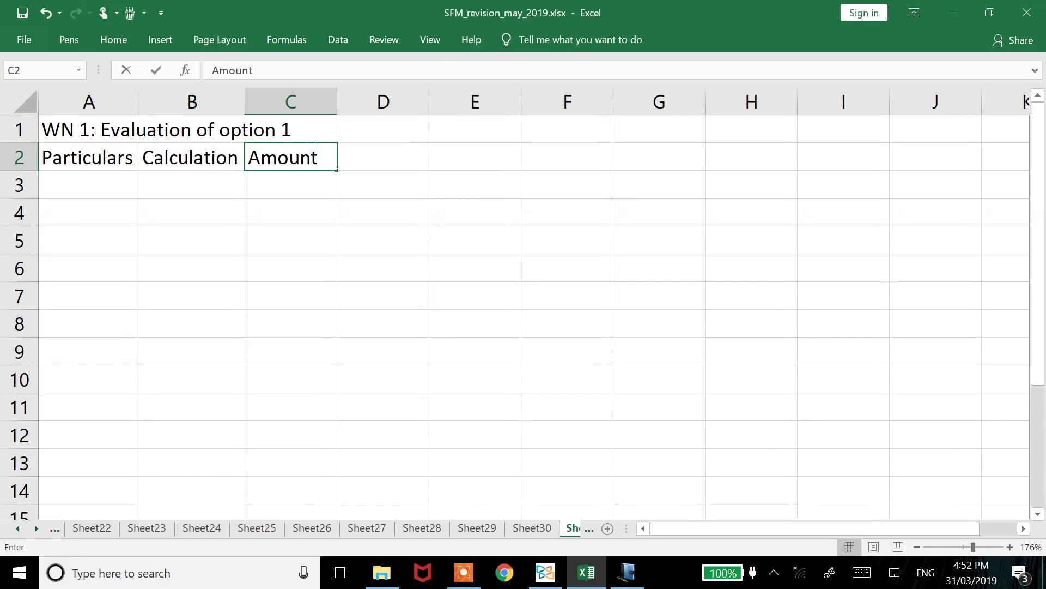
{"action": "key", "text": "Return"}
- Make the "WN 1: Evaluation of option 1" heading bold and underlined
{"action": "key", "text": "Home"}
{"action": "key", "text": "Up"}
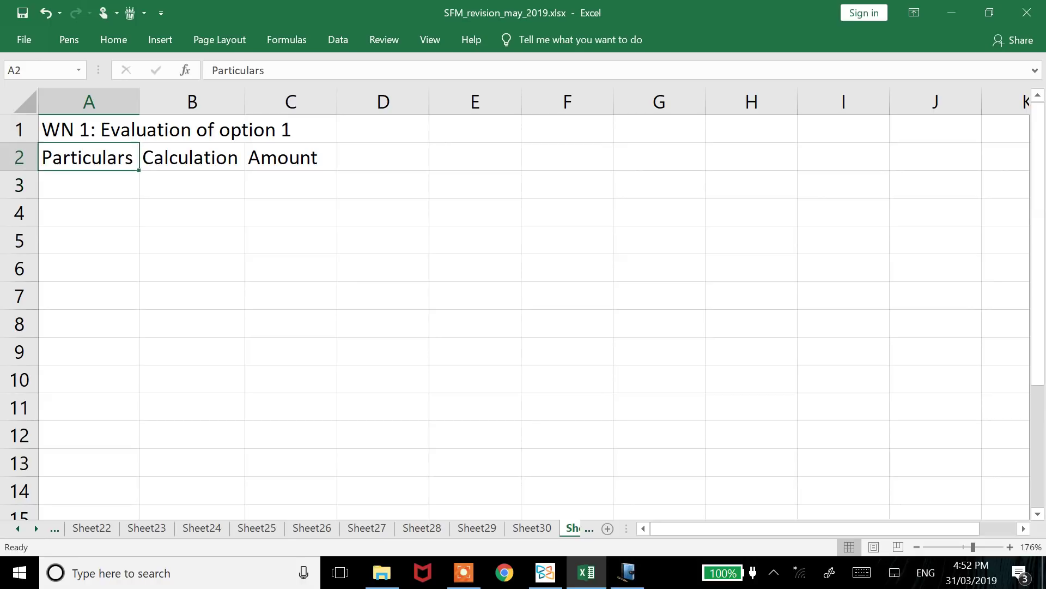
{"action": "key", "text": "Up"}
{"action": "key", "text": "ctrl+b"}
{"action": "key", "text": "ctrl+u"}
{"action": "key", "text": "Down"}
{"action": "key", "text": "Down"}
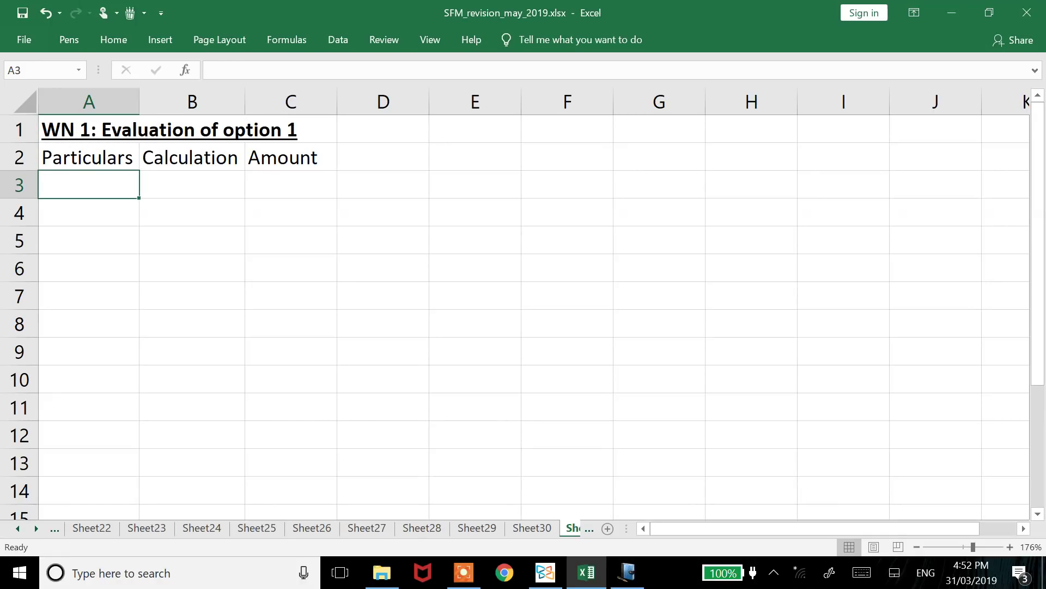
- Check question 5 in Xodo, return to Excel and enter "1. Receive 4,50,000 USD in Month 2 and convert" in A3
{"action": "key", "text": "alt+Tab"}
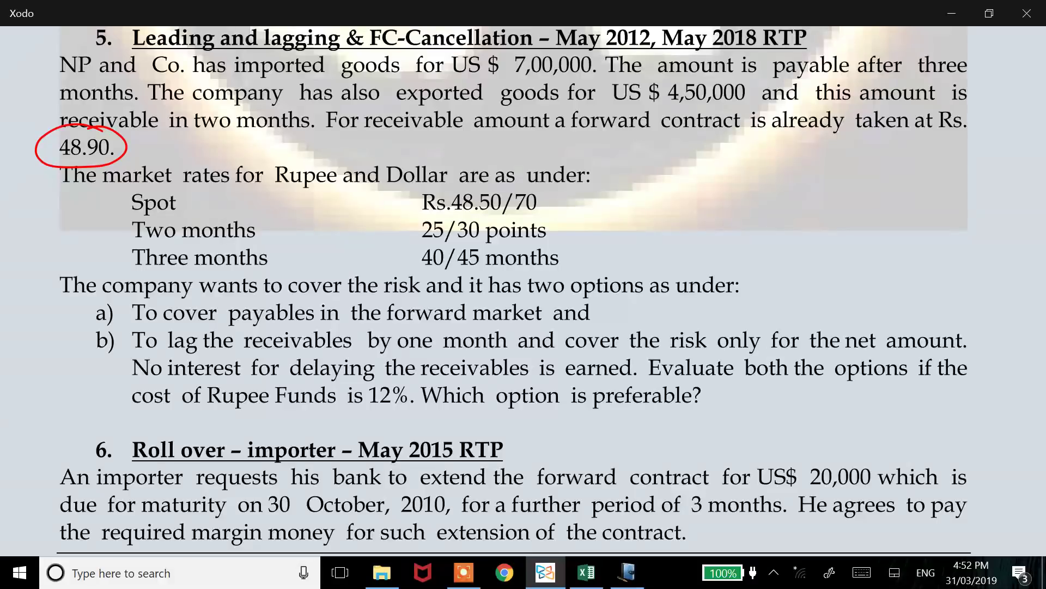
{"action": "key", "text": "alt+Tab"}
{"action": "type", "text": "1. Receive"}
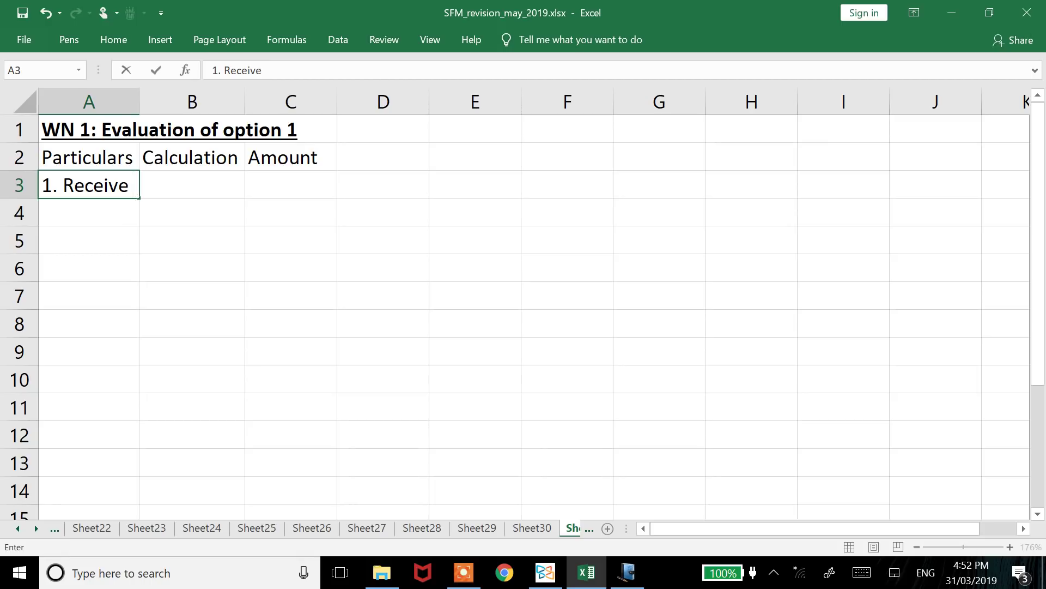
{"action": "type", "text": " 2,00,00 U"}
{"action": "key", "text": "BackSpace"}
{"action": "key", "text": "BackSpace"}
{"action": "key", "text": "BackSpace"}
{"action": "key", "text": "BackSpace"}
{"action": "key", "text": "BackSpace"}
{"action": "key", "text": "BackSpace"}
{"action": "key", "text": "BackSpace"}
{"action": "type", "text": "50"}
{"action": "key", "text": "BackSpace"}
{"action": "key", "text": "BackSpace"}
{"action": "key", "text": "BackSpace"}
{"action": "key", "text": "BackSpace"}
{"action": "type", "text": "4,50,000"}
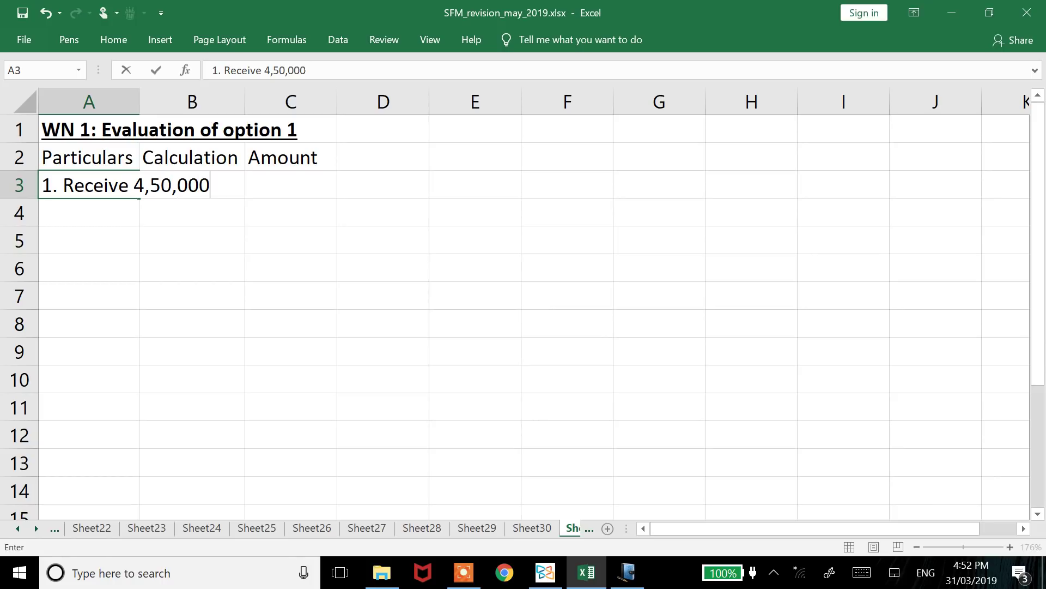
{"action": "type", "text": " USD in MOnth"}
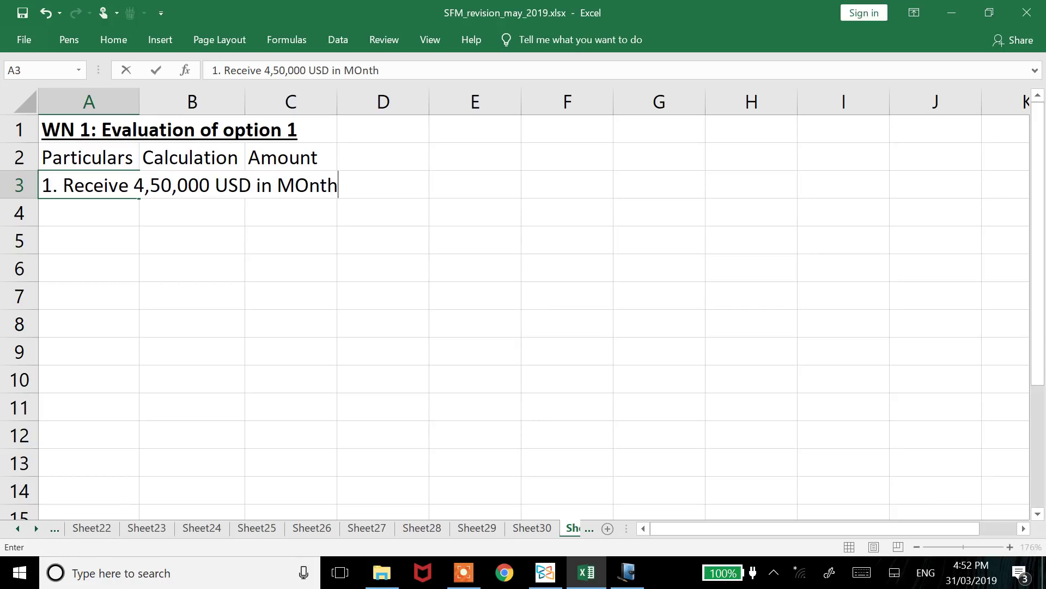
{"action": "type", "text": " 2 and convert"}
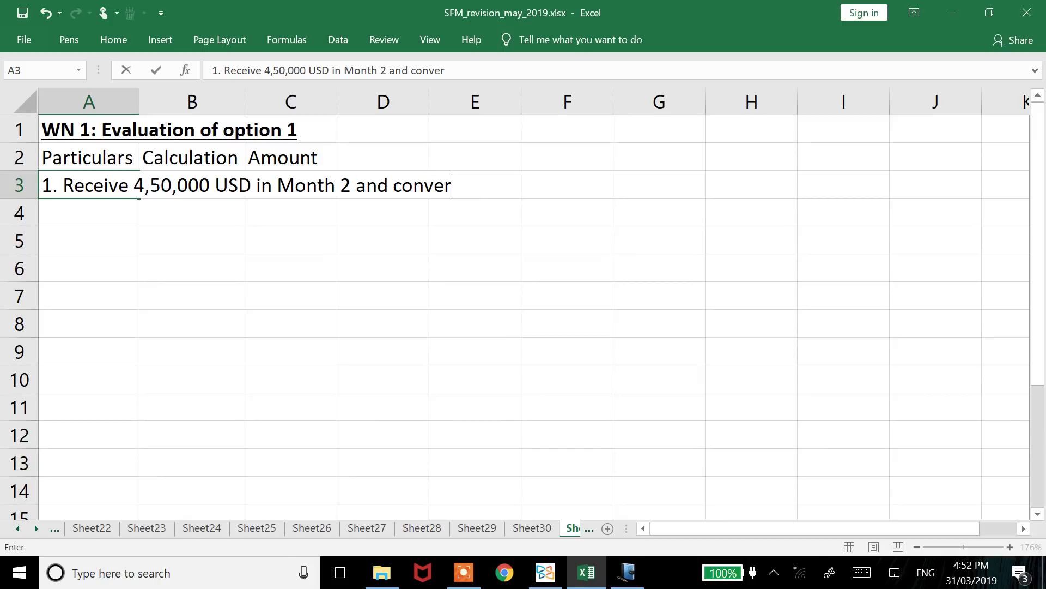
{"action": "key", "text": "Return"}
- Fit column A's width to the first particulars entry in A3
{"action": "left_click", "coordinate": [89, 184]}
{"action": "key", "text": "alt+h"}
{"action": "key", "text": "o"}
{"action": "key", "text": "i"}
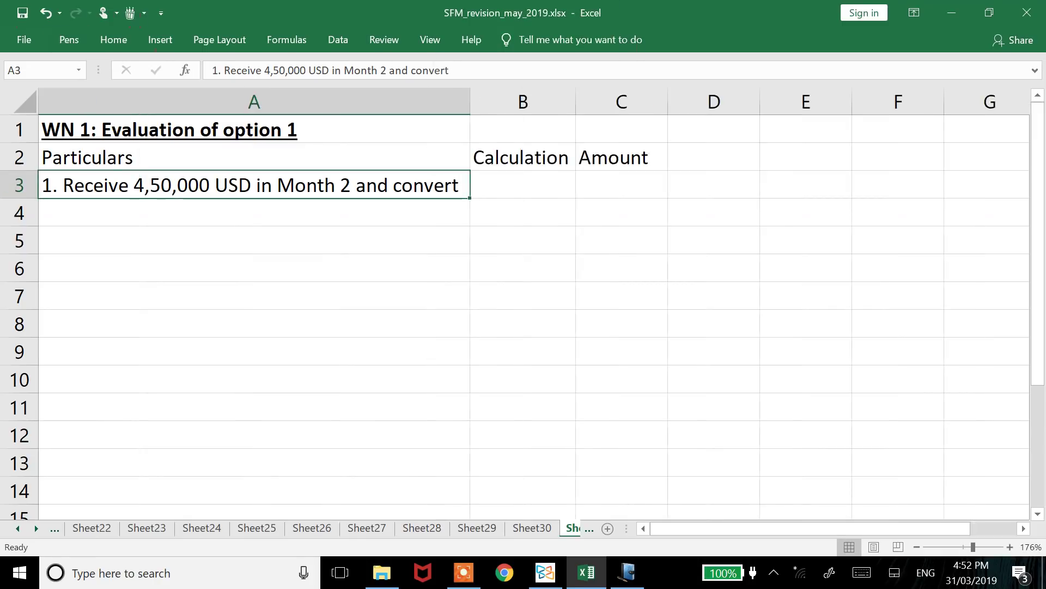
- Enter the calculation "4.5 x 48.90" in B3, checking the forward contract rate in Xodo and returning to Excel
{"action": "key", "text": "Right"}
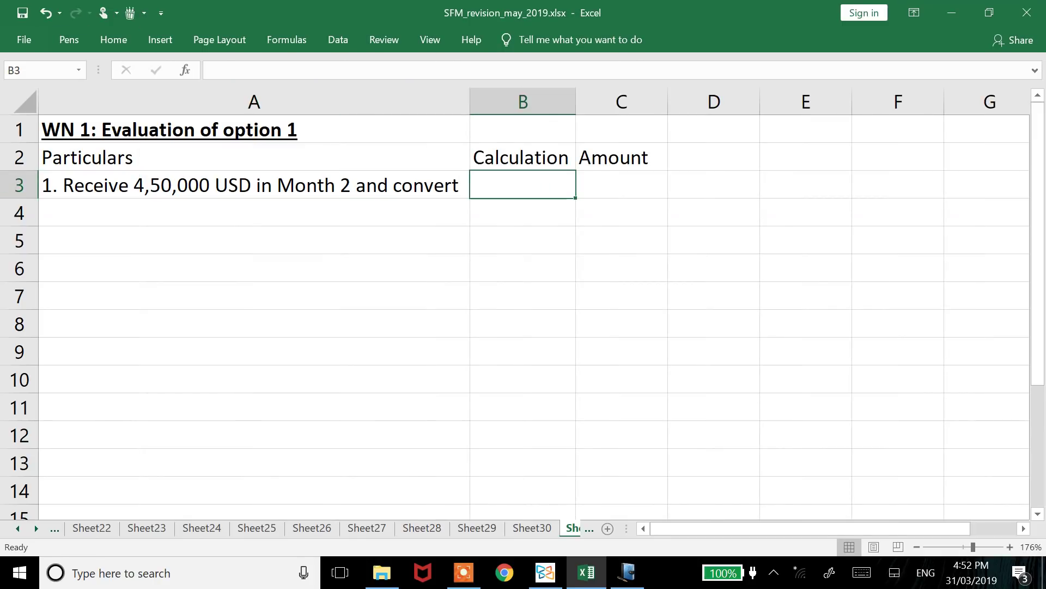
{"action": "type", "text": "4.5 x"}
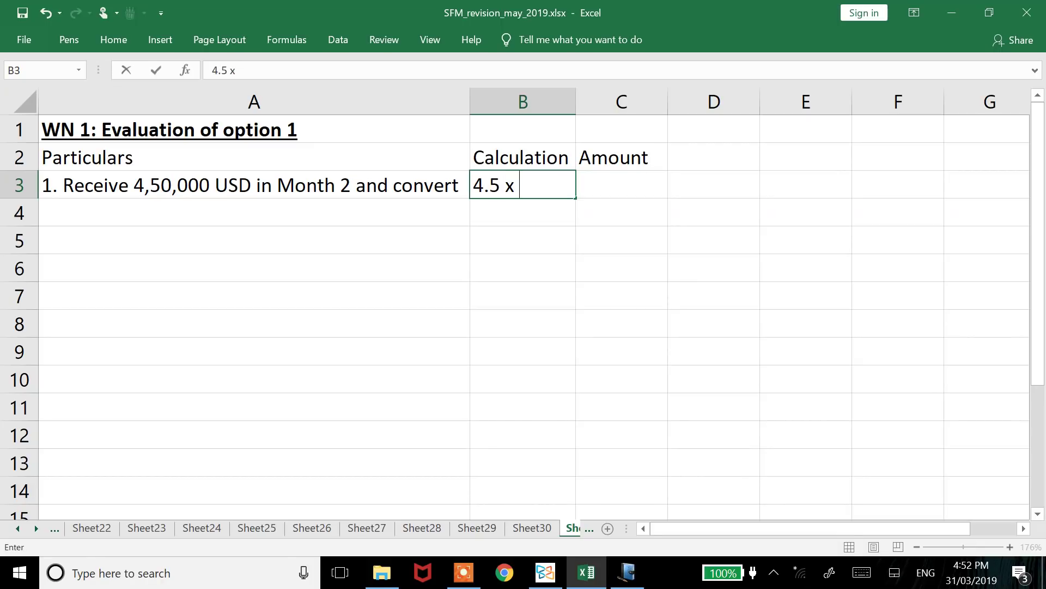
{"action": "key", "text": "alt+Tab"}
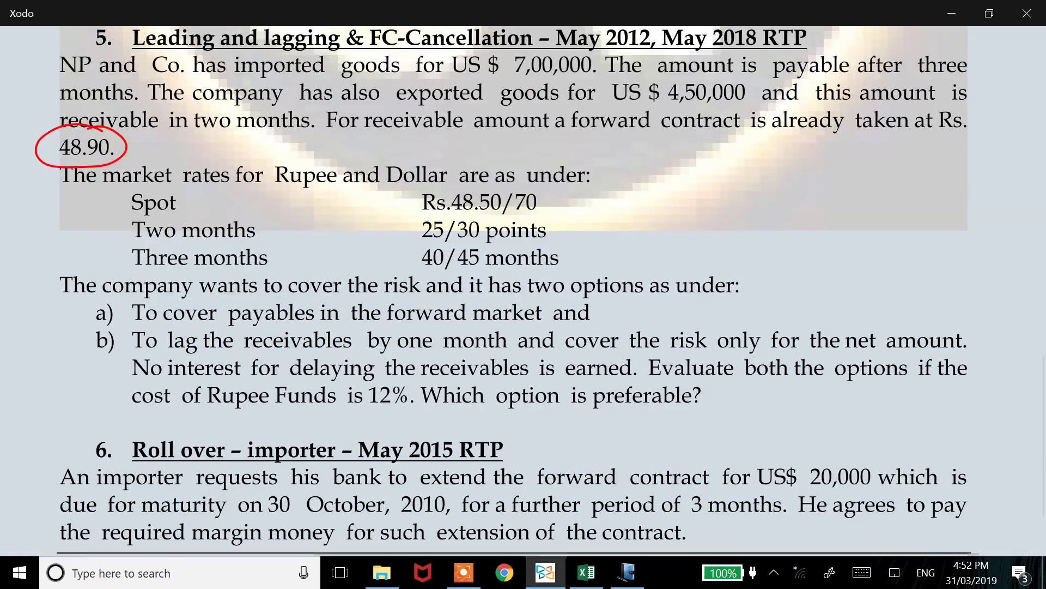
{"action": "key", "text": "alt+Tab"}
{"action": "type", "text": "4"}
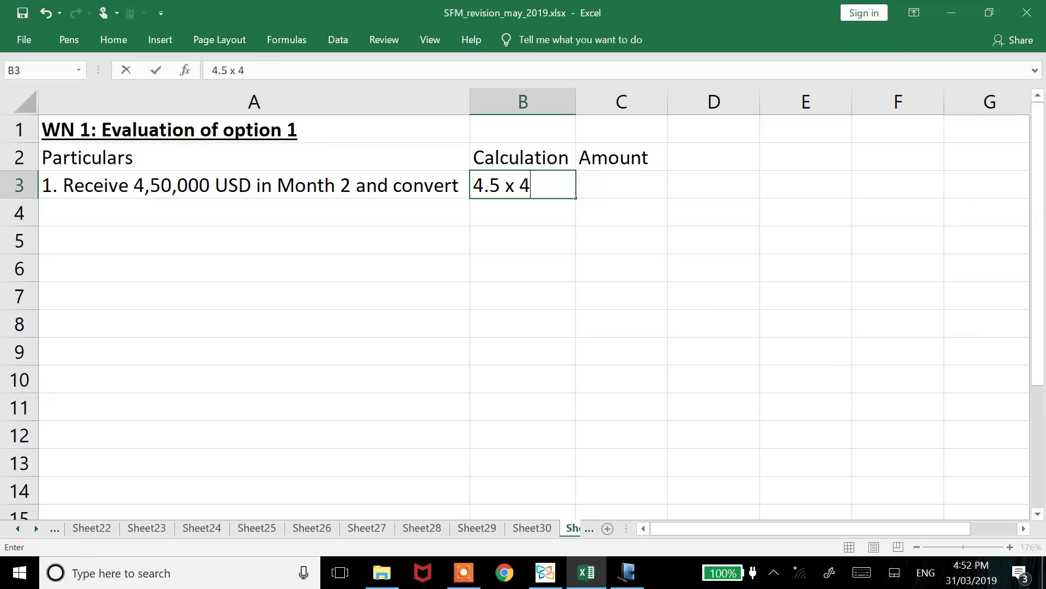
{"action": "type", "text": "8.90"}
{"action": "key", "text": "Return"}
- Calculate the month 2 receipt in C3 with the formula =4.5*48.90
{"action": "key", "text": "Right"}
{"action": "key", "text": "Up"}
{"action": "type", "text": "=4."}
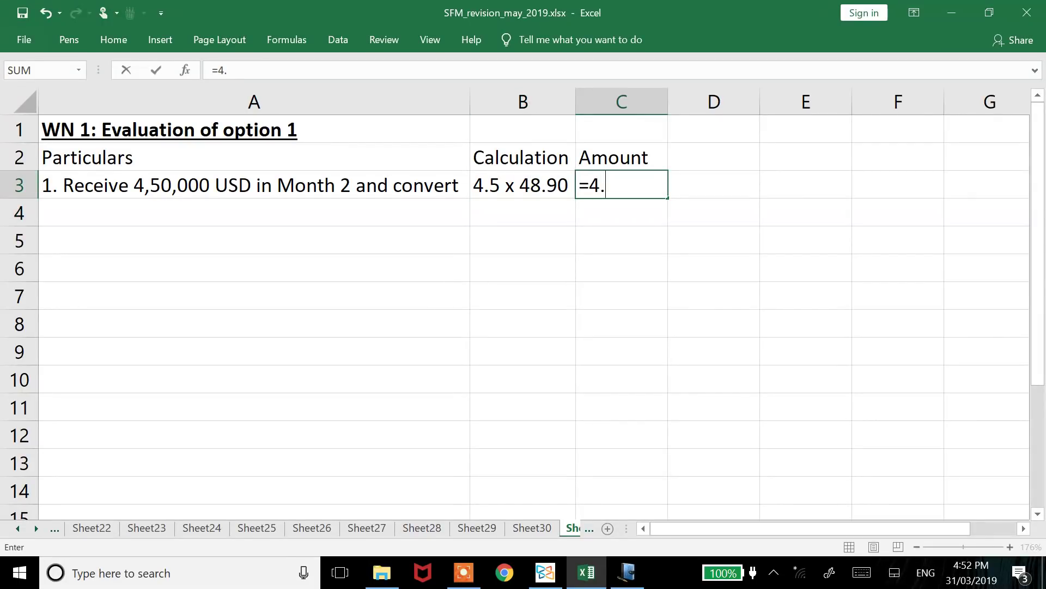
{"action": "type", "text": "5*48.90"}
{"action": "key", "text": "Return"}
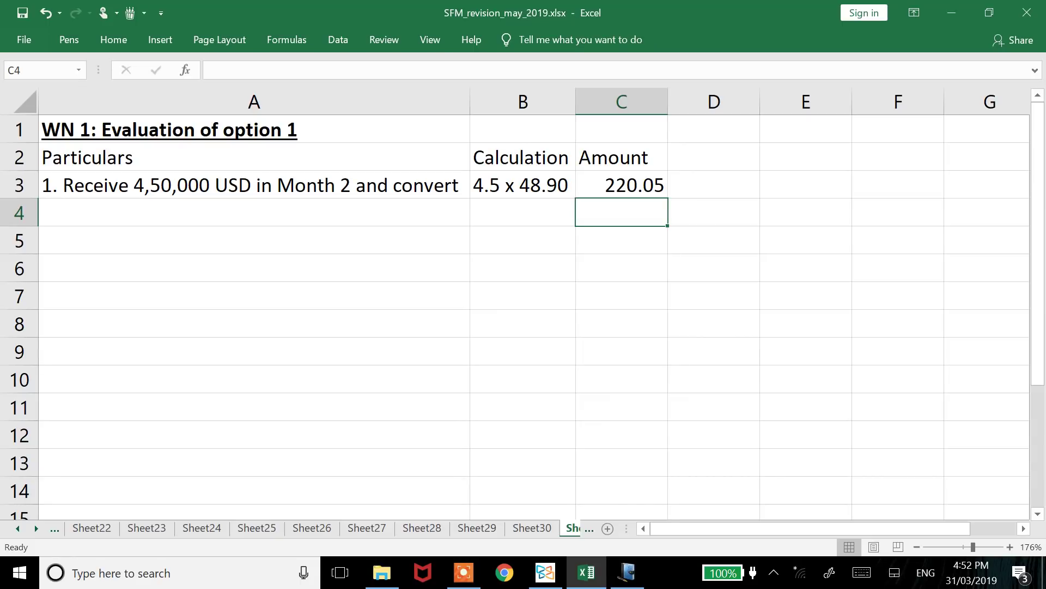
- Enter the second particulars line "2. Pay 7,00,000 USD in month 3" in A4
{"action": "key", "text": "Left"}
{"action": "key", "text": "Left"}
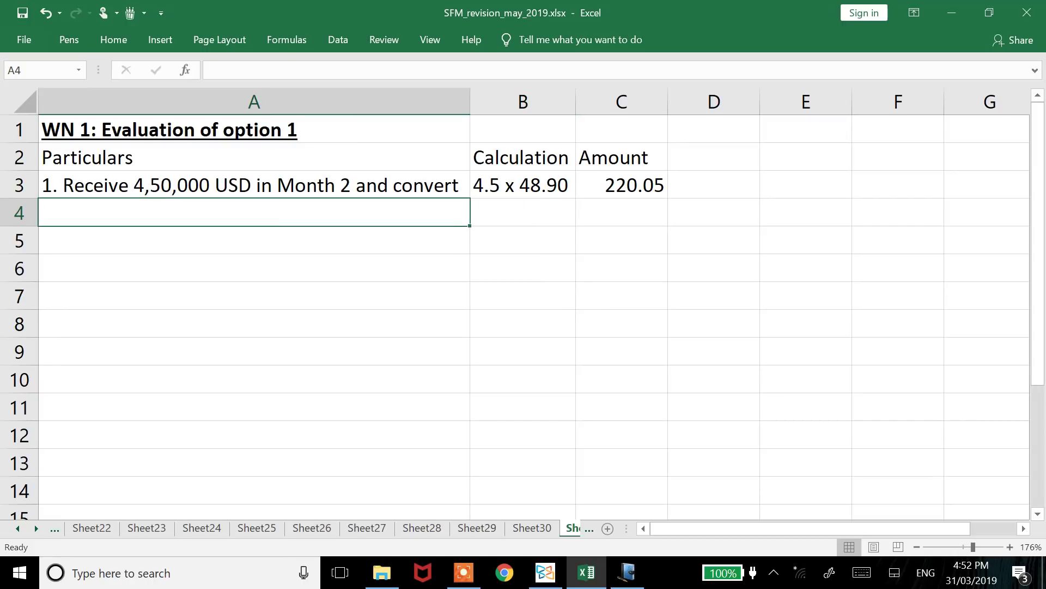
{"action": "type", "text": "2."}
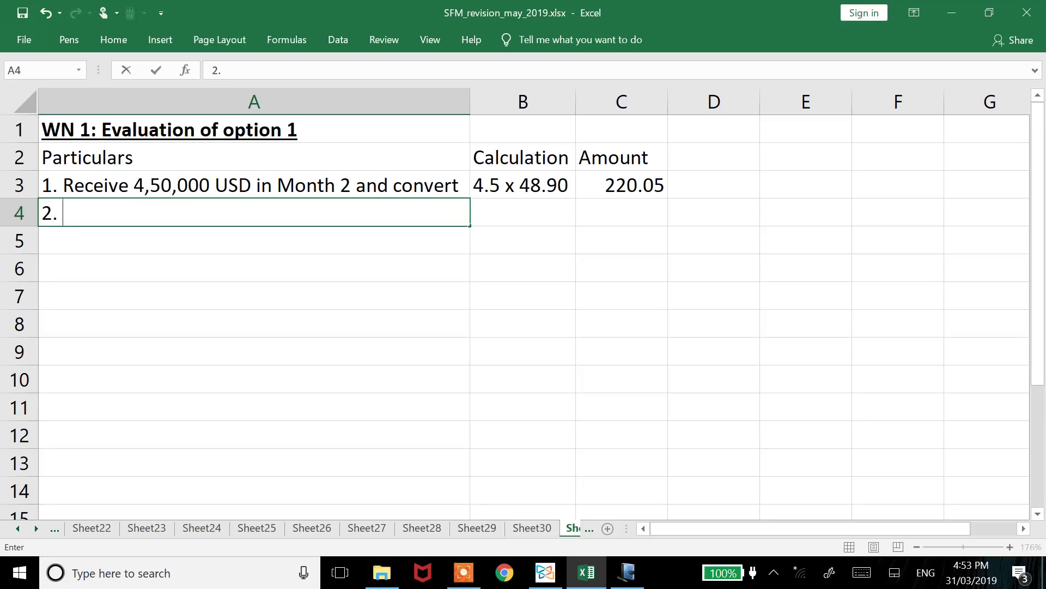
{"action": "type", "text": "Pay 7,00,000"}
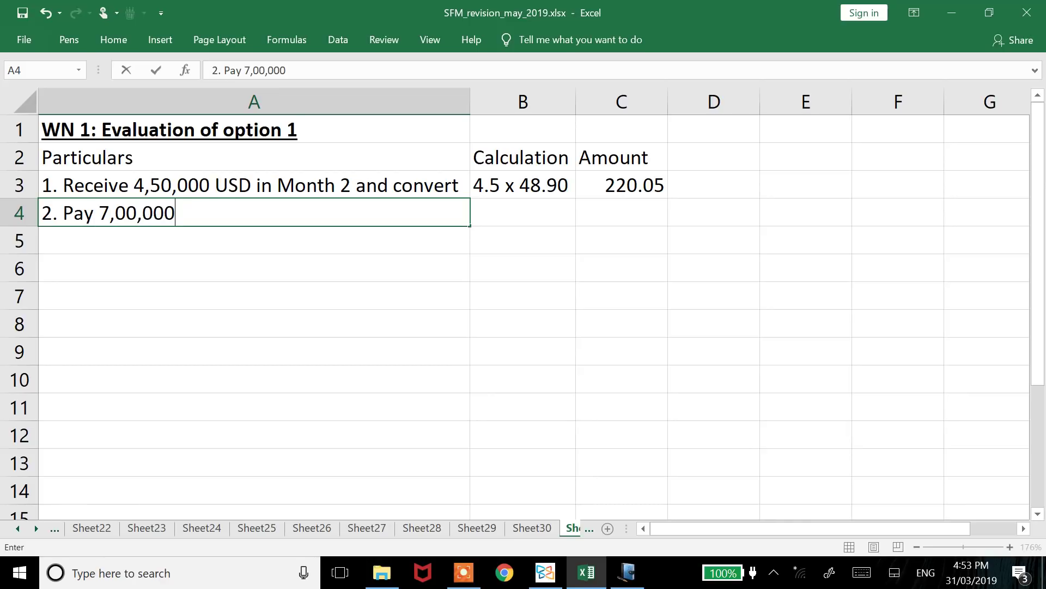
{"action": "type", "text": " USD in month 3"}
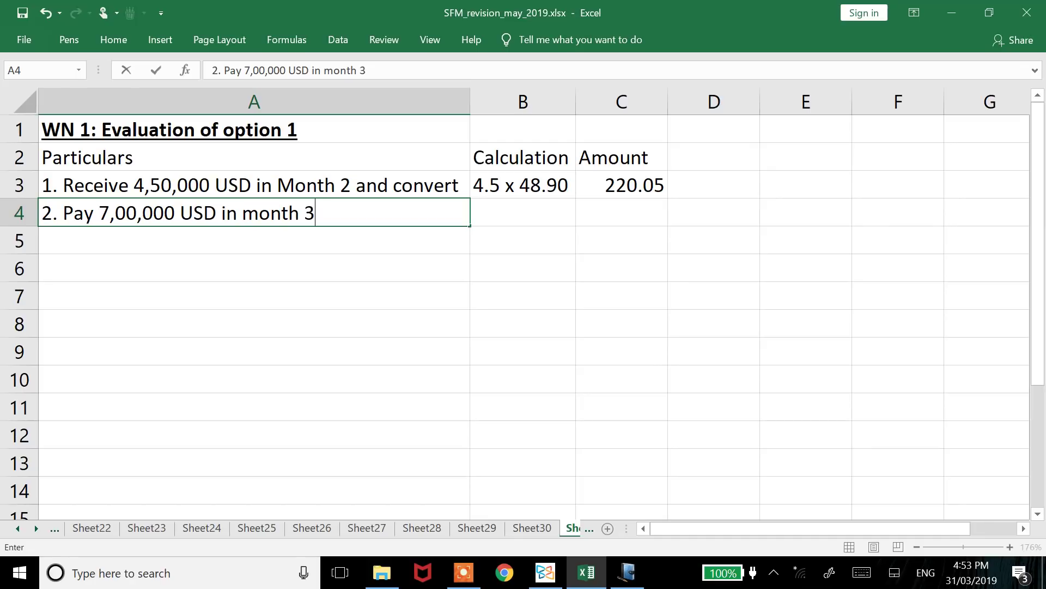
{"action": "key", "text": "Return"}
- Enter 7 in B4 as the first part of the payment calculation
{"action": "left_click", "coordinate": [254, 213]}
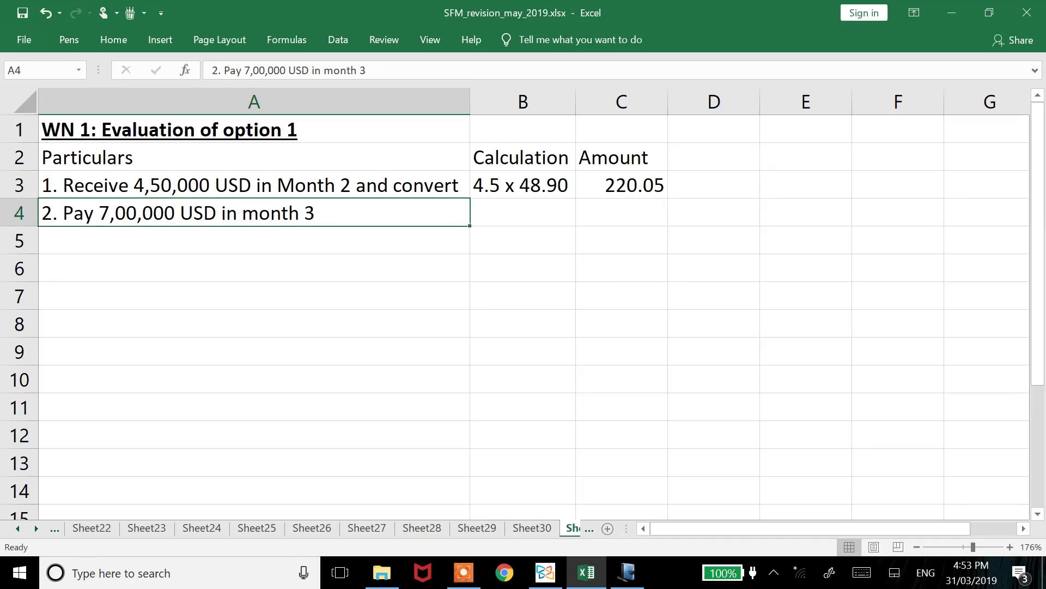
{"action": "left_click", "coordinate": [522, 212]}
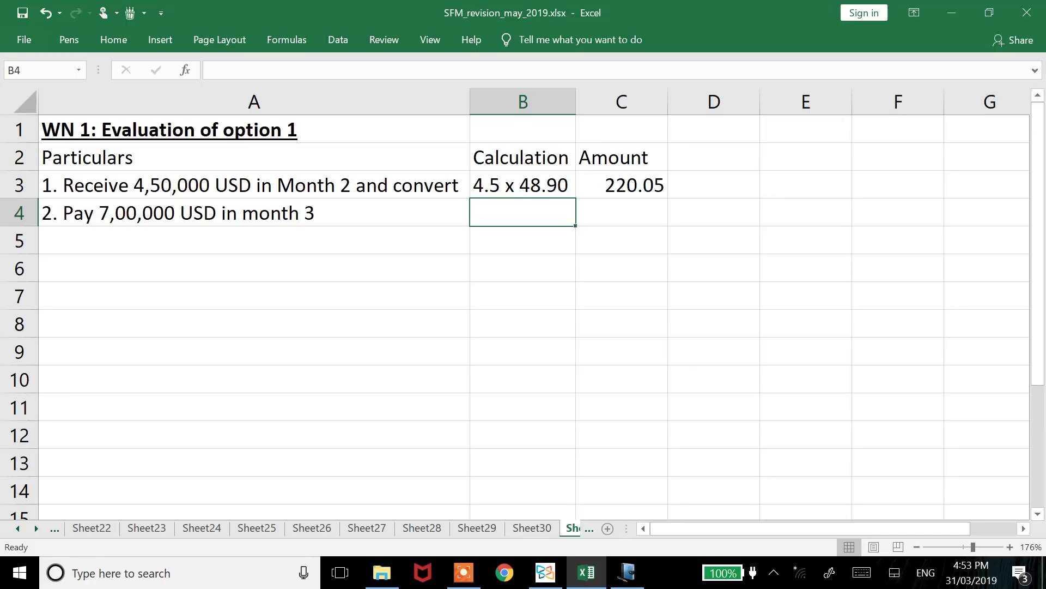
{"action": "type", "text": "7"}
{"action": "key", "text": "Return"}
{"action": "left_click", "coordinate": [523, 212]}
- Switch to Xodo, circle the words "points" and "months" beside question 5's forward rates, underline "months" and handwrite a note next to them
{"action": "key", "text": "alt+Tab"}
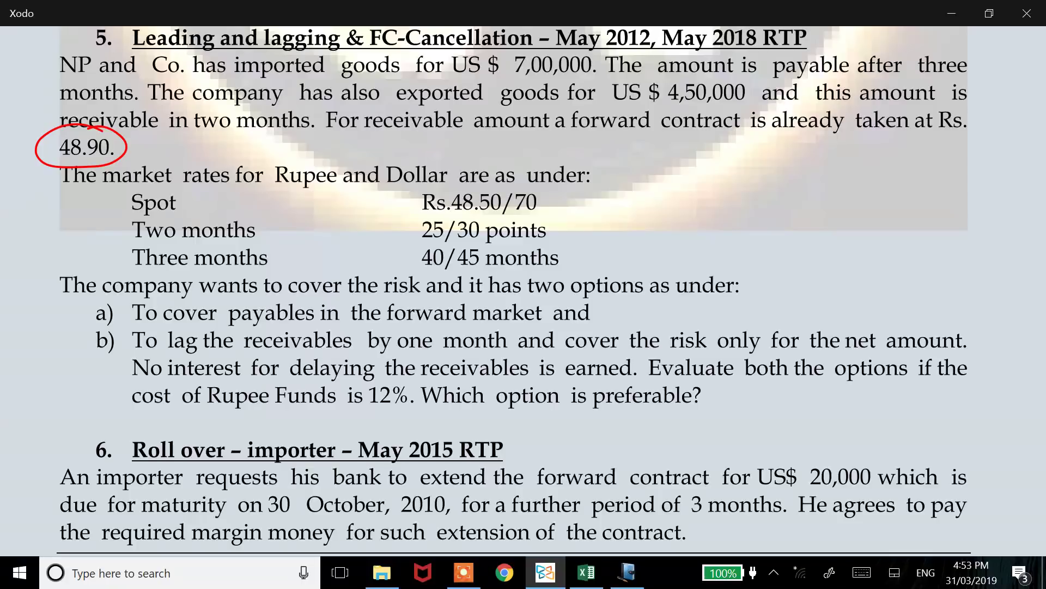
{"action": "mouse_move", "coordinate": [537, 203]}
{"action": "left_mouse_down"}
{"action": "mouse_move", "coordinate": [551, 273]}
{"action": "mouse_move", "coordinate": [524, 224]}
{"action": "left_mouse_up"}
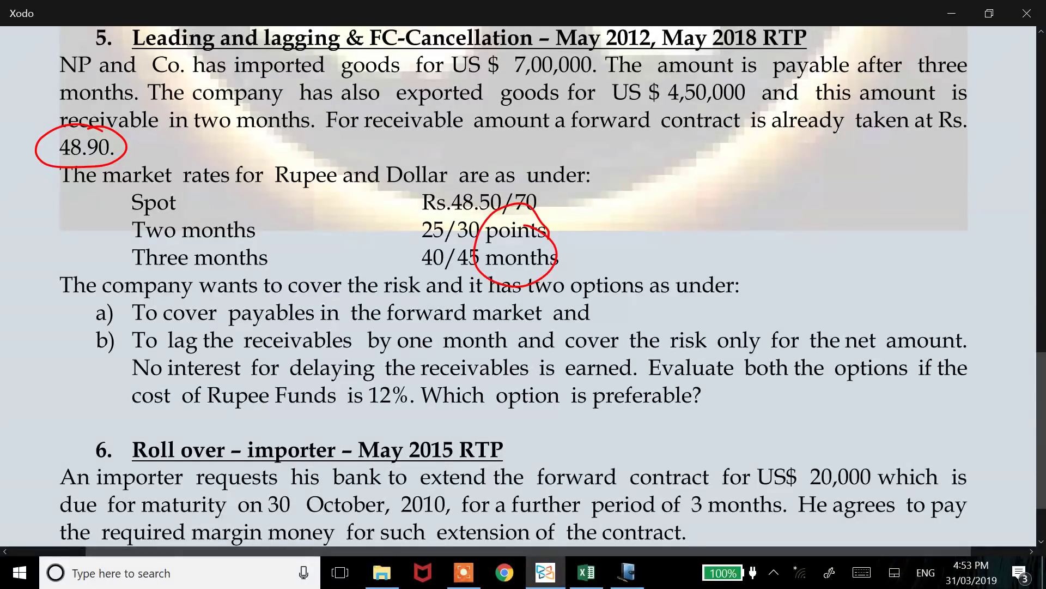
{"action": "left_click_drag", "start_coordinate": [487, 265], "coordinate": [546, 260]}
{"action": "mouse_move", "coordinate": [579, 234]}
{"action": "left_mouse_down"}
{"action": "mouse_move", "coordinate": [579, 281]}
{"action": "mouse_move", "coordinate": [644, 246]}
{"action": "left_mouse_up"}
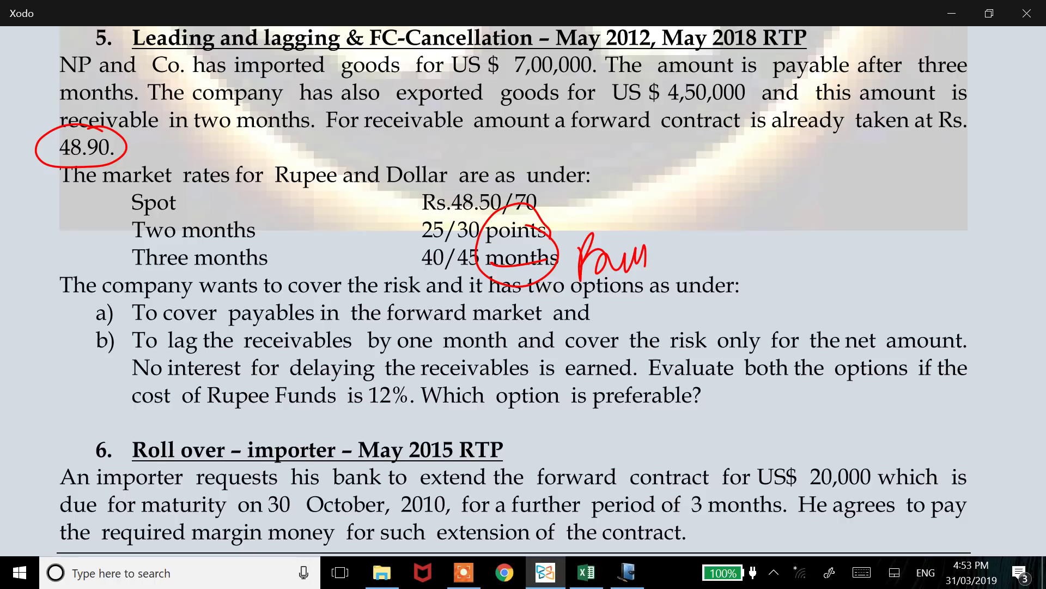
- Return to Excel and complete the payment calculation in B4 as "7 x 49.15"
{"action": "key", "text": "alt+Tab"}
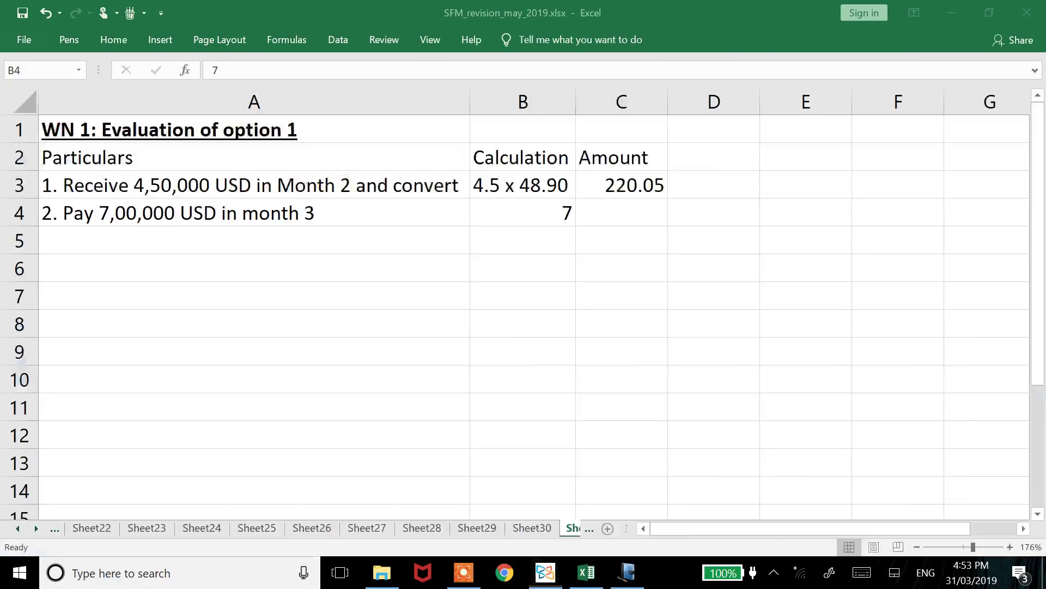
{"action": "type", "text": "x"}
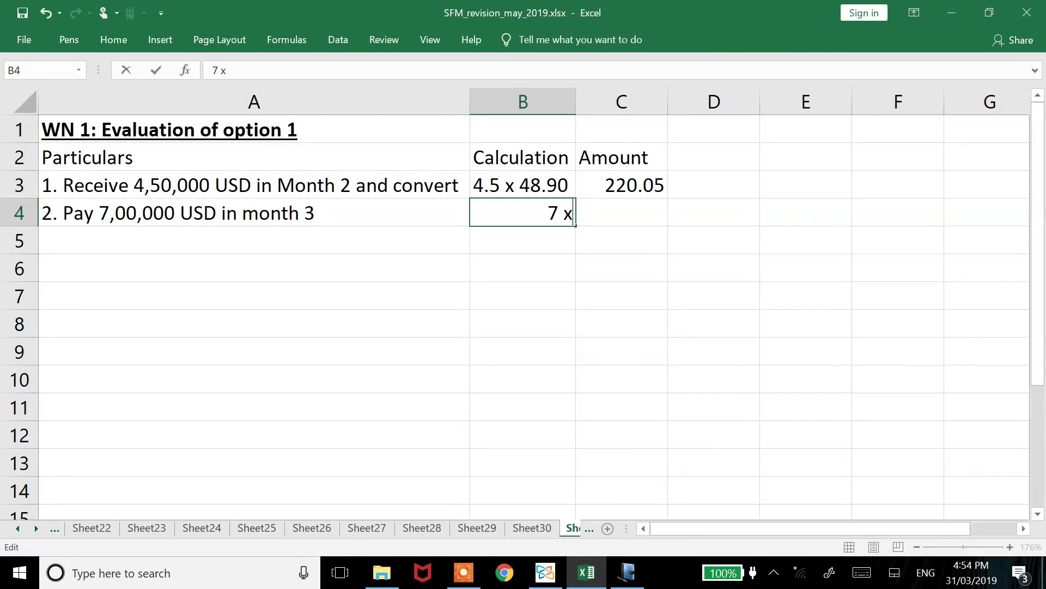
{"action": "type", "text": " 49.15"}
{"action": "key", "text": "Return"}
- Calculate the payment as a negative amount in C4 with -7*49.15
{"action": "left_click", "coordinate": [621, 240]}
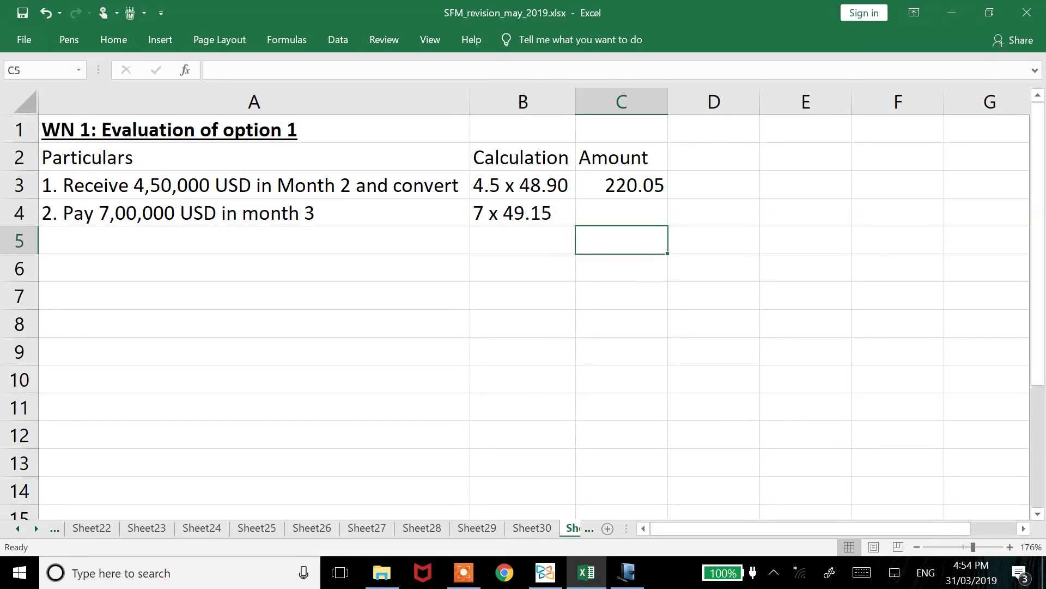
{"action": "left_click", "coordinate": [621, 212]}
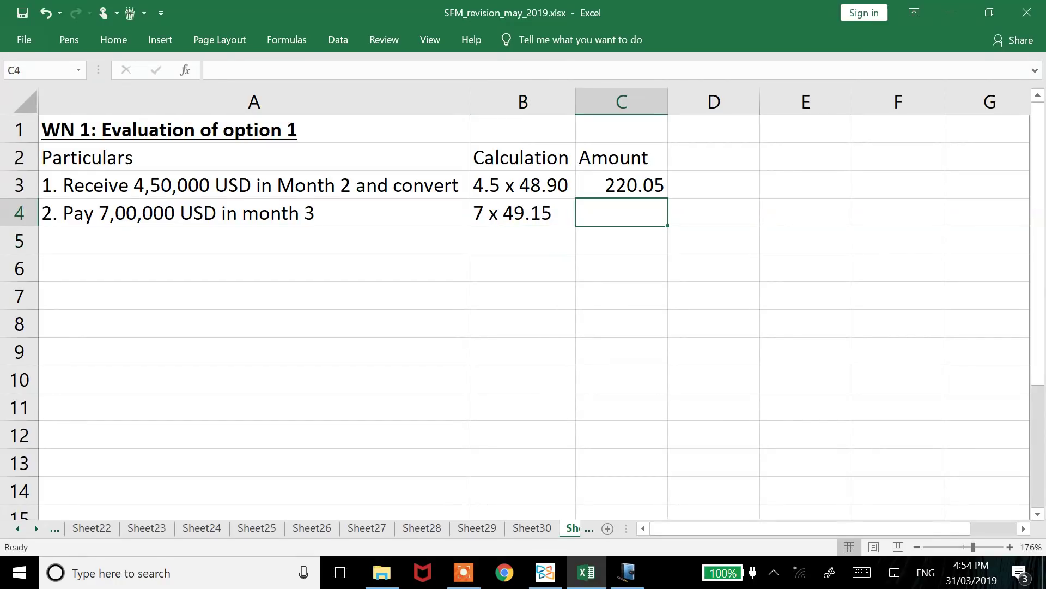
{"action": "type", "text": "-7*"}
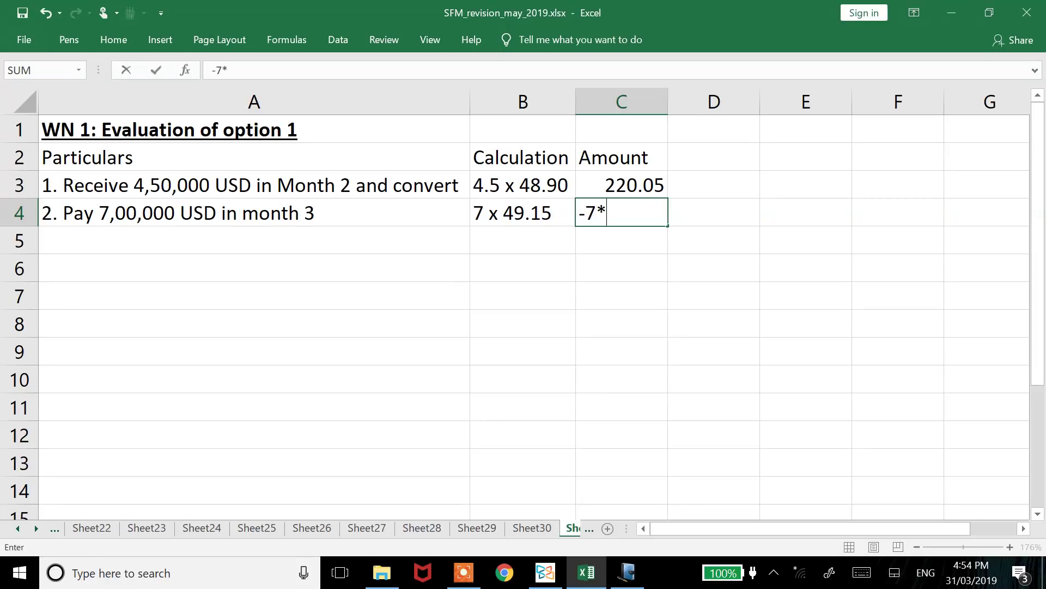
{"action": "type", "text": "49.15"}
{"action": "key", "text": "Return"}
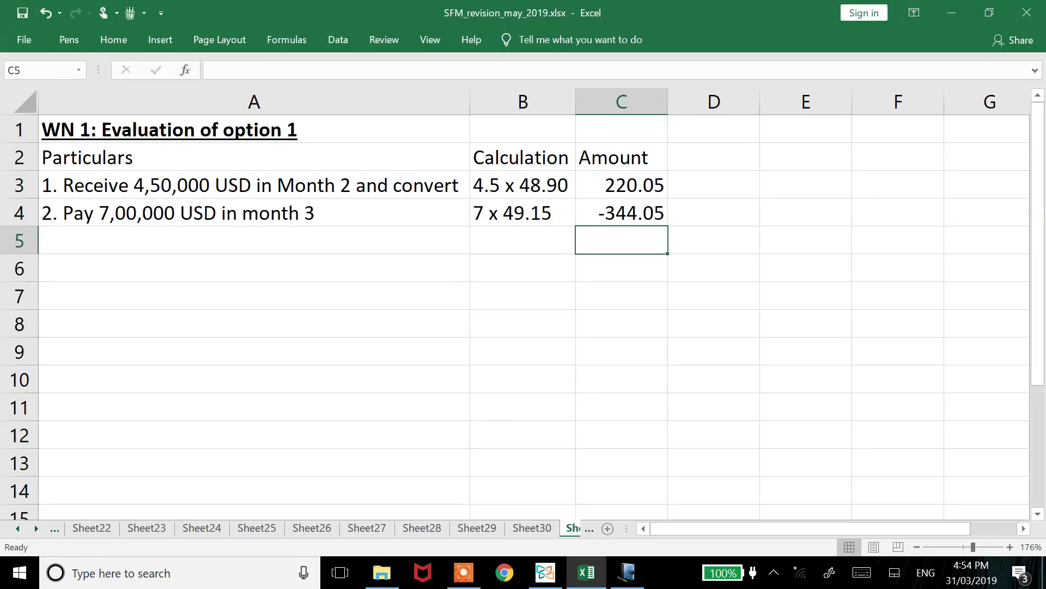
- Enter the third particulars line "3. Interest saving on 220.05 lacs for 1 month" in A5
{"action": "left_click", "coordinate": [523, 240]}
{"action": "left_click", "coordinate": [254, 240]}
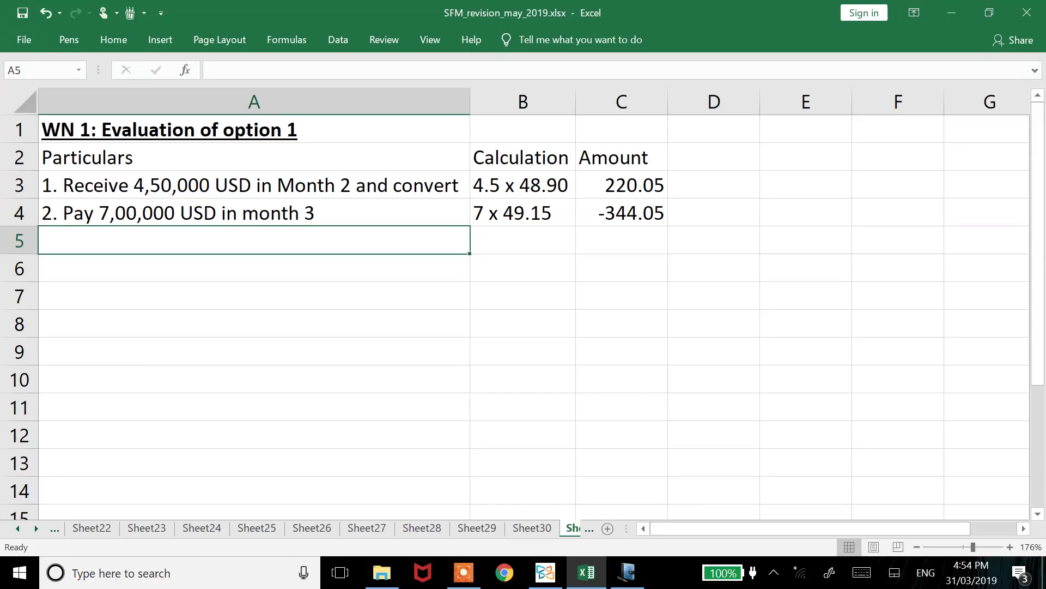
{"action": "type", "text": "3"}
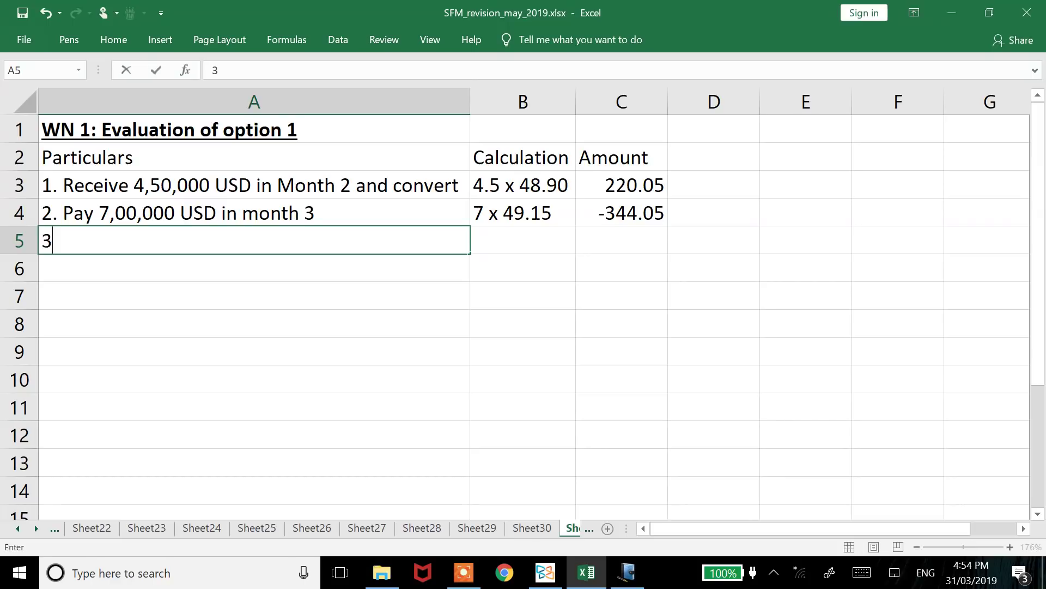
{"action": "type", "text": "."}
{"action": "type", "text": "Inter"}
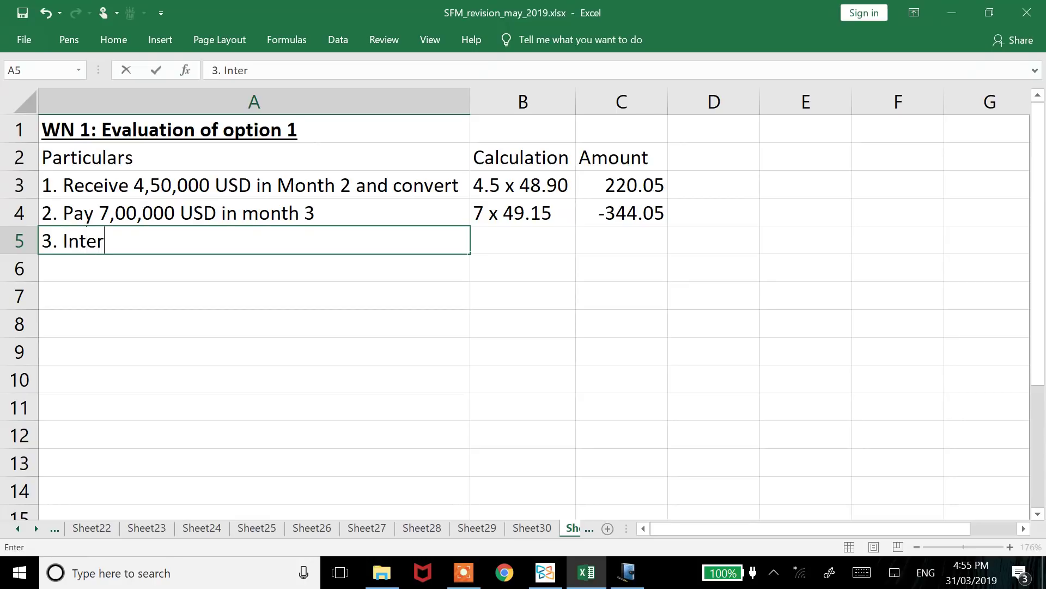
{"action": "type", "text": "est saving on"}
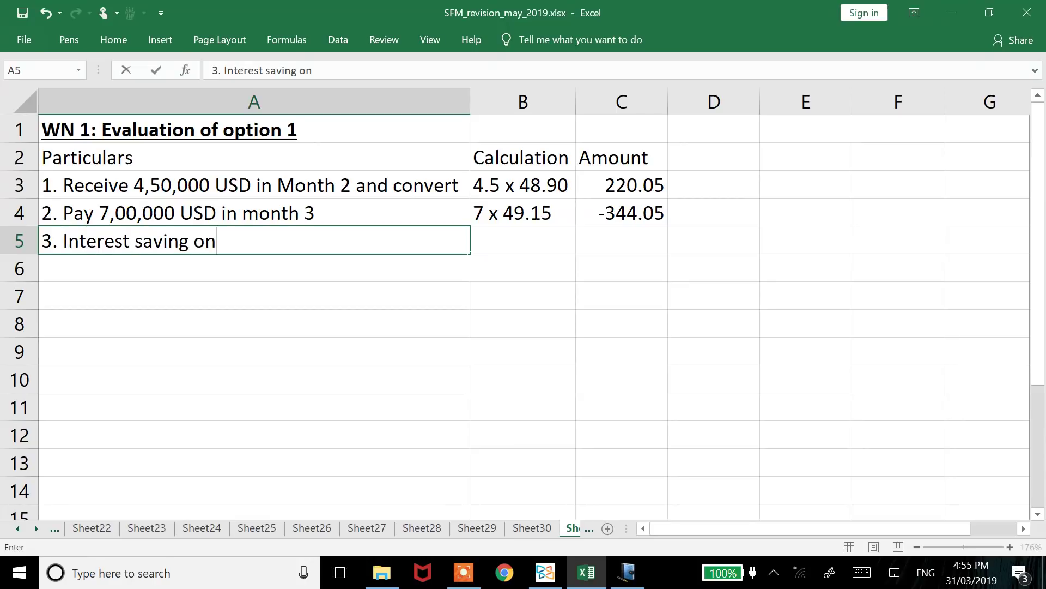
{"action": "type", "text": " 220.05 lacs"}
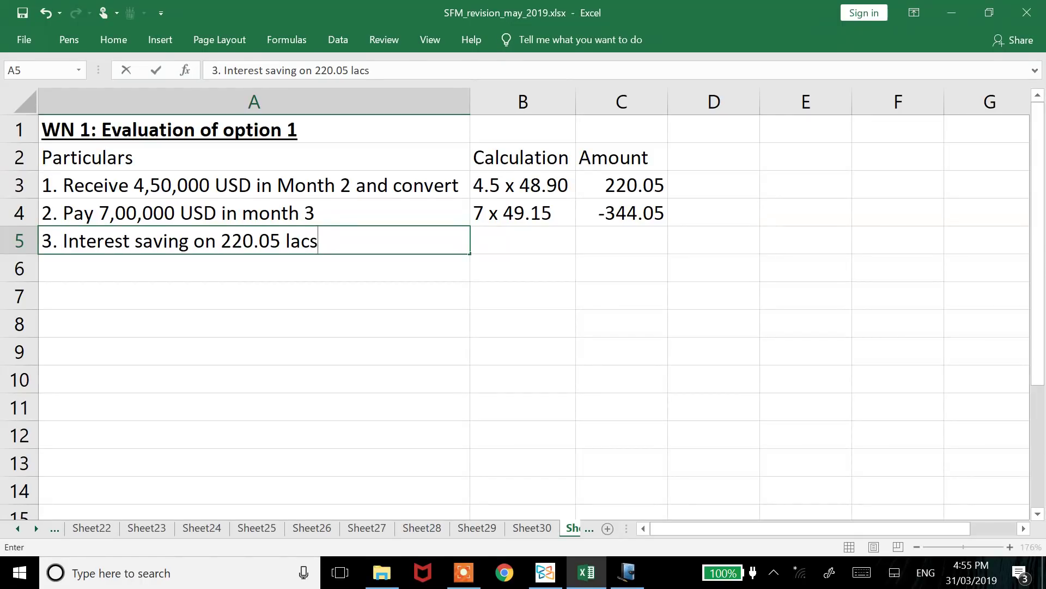
{"action": "type", "text": "for 1 month"}
{"action": "key", "text": "Return"}
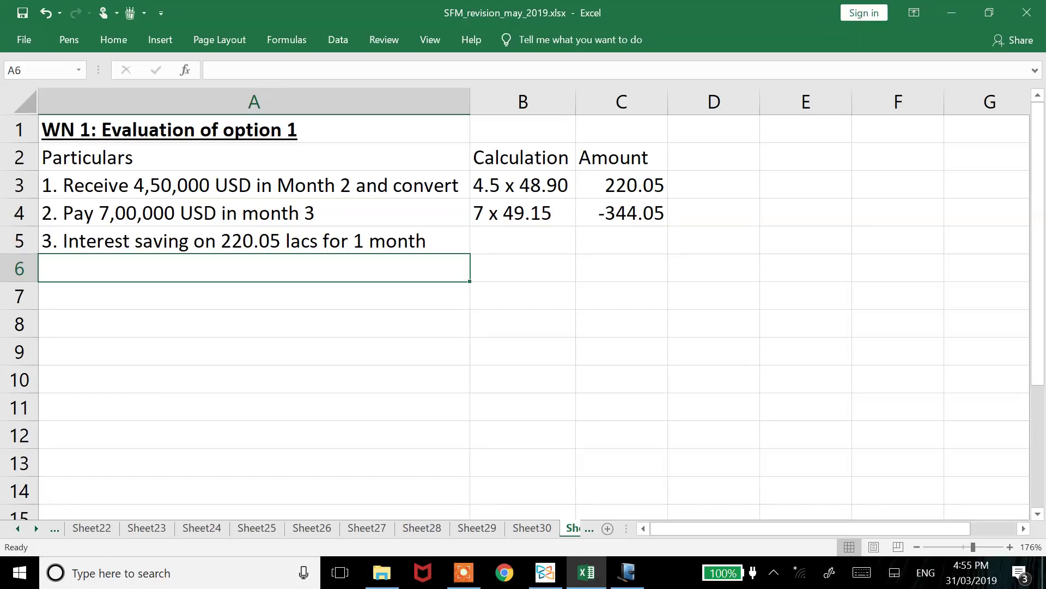
- Enter the interest calculation "220.05 x 12% x 1/12" in B5 and fit column B's width to it
{"action": "key", "text": "Right"}
{"action": "key", "text": "Up"}
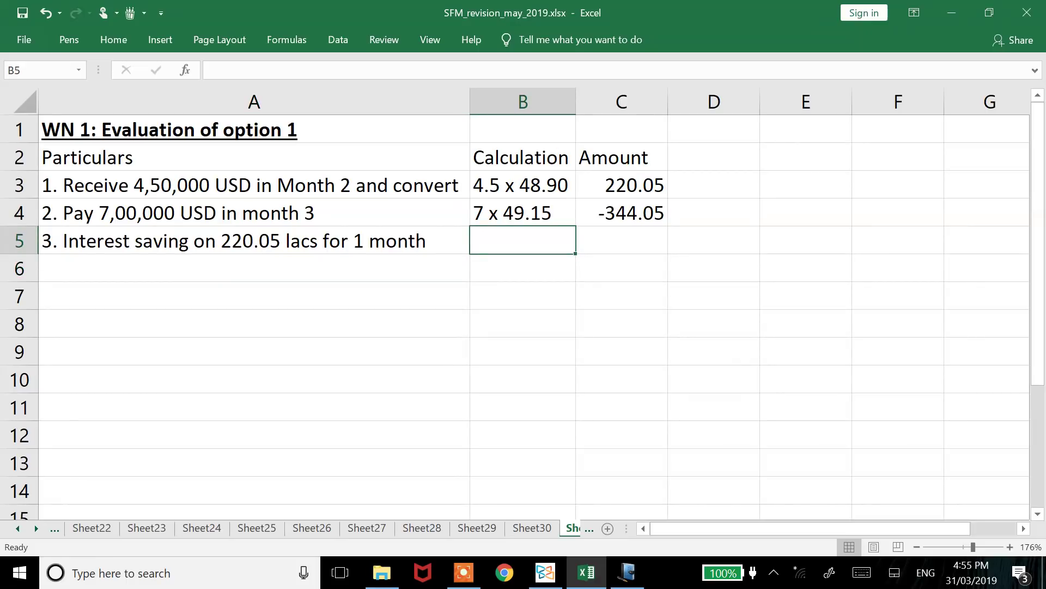
{"action": "type", "text": "220.05 x 12%"}
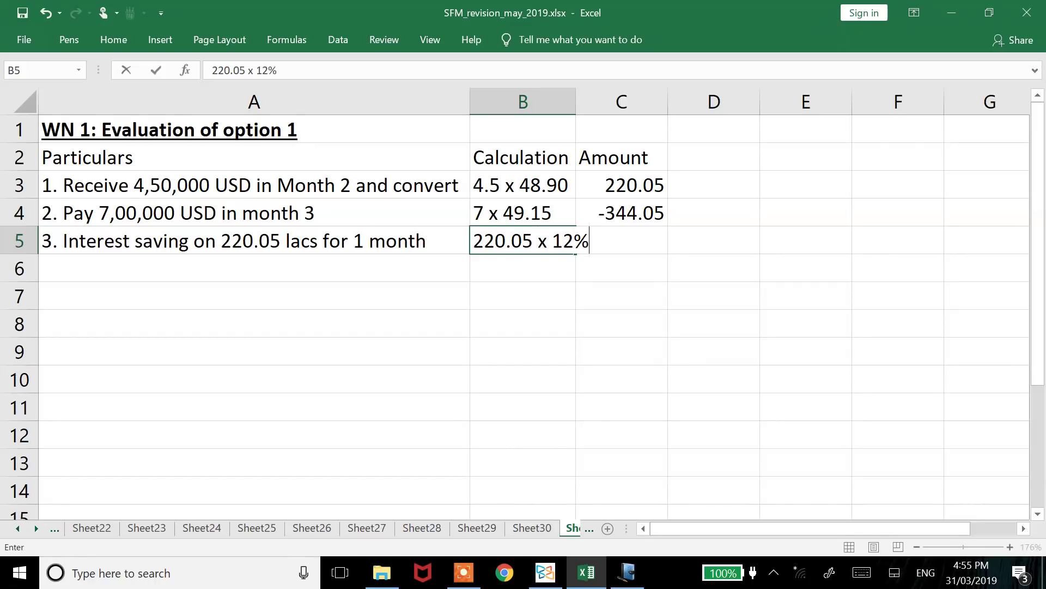
{"action": "type", "text": " x 1/12"}
{"action": "key", "text": "Return"}
{"action": "left_click", "coordinate": [523, 241]}
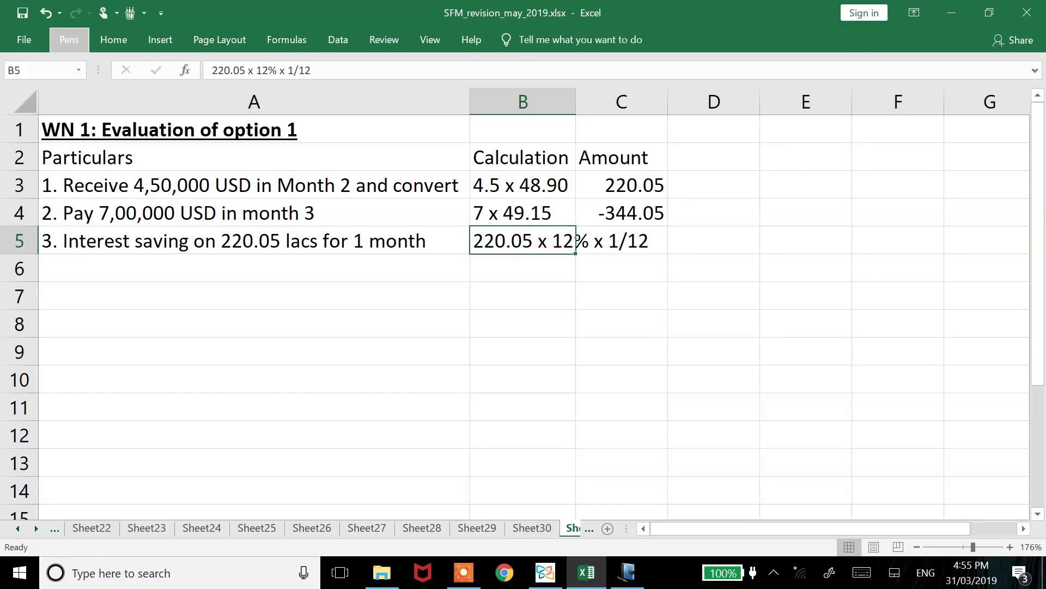
{"action": "double_click", "coordinate": [575, 102]}
- Enter the interest saving amount 2.205 in C5 as a positive value
{"action": "left_click", "coordinate": [700, 240]}
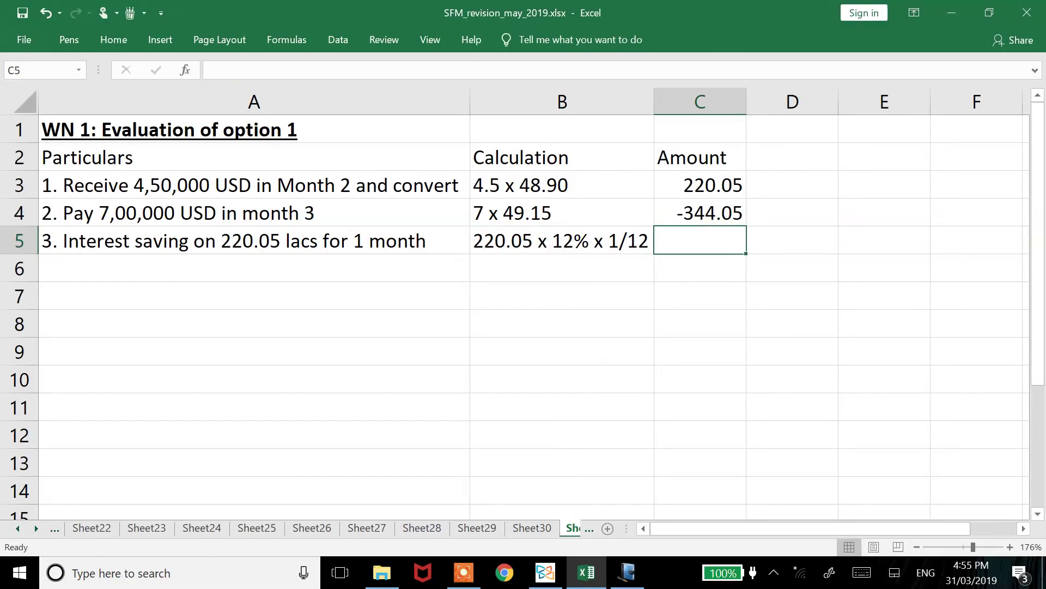
{"action": "type", "text": "-22"}
{"action": "key", "text": "BackSpace"}
{"action": "type", "text": ".205"}
{"action": "key", "text": "Escape"}
{"action": "type", "text": "2.205"}
{"action": "key", "text": "Return"}
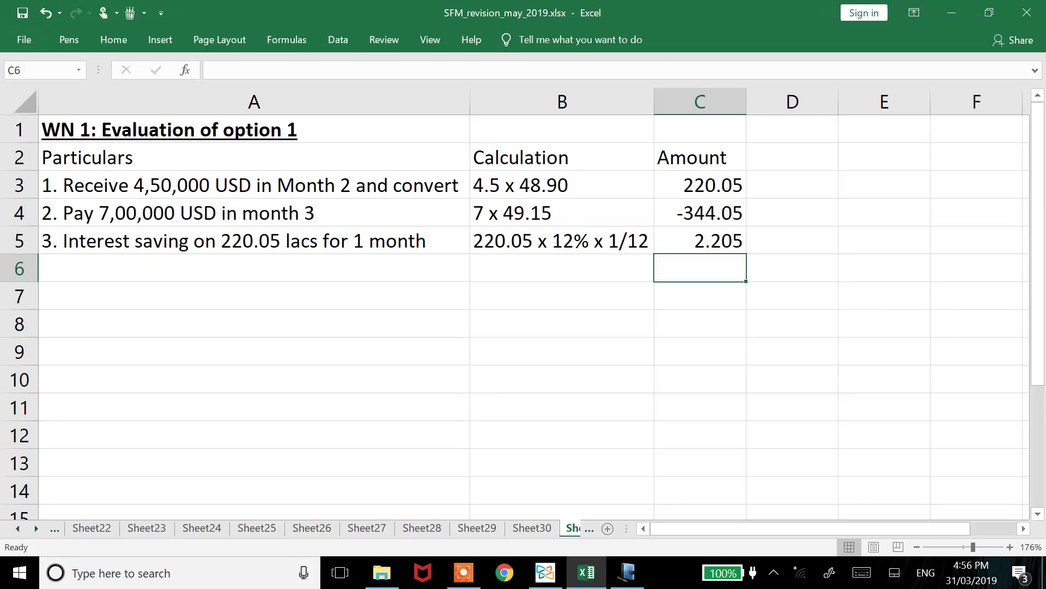
- Label row 6 "Net outflow" in column A
{"action": "left_click", "coordinate": [254, 267]}
{"action": "type", "text": "Net p"}
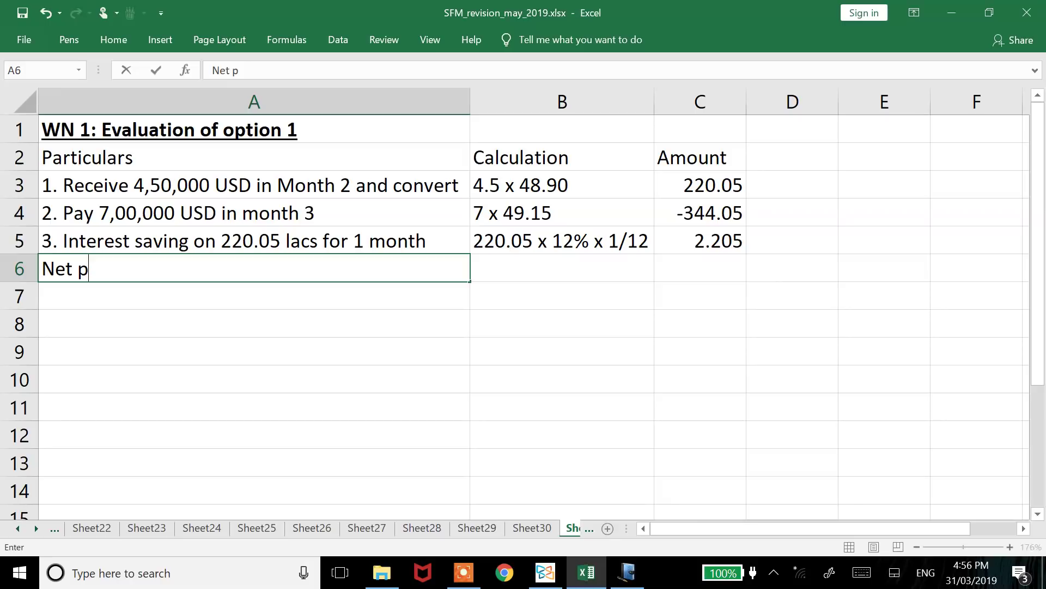
{"action": "key", "text": "BackSpace"}
{"action": "type", "text": "outflow"}
{"action": "key", "text": "Return"}
- Total option 1's amounts C3 to C5 in C6 with a SUM formula for the net outflow
{"action": "key", "text": "Right"}
{"action": "key", "text": "Right"}
{"action": "key", "text": "Up"}
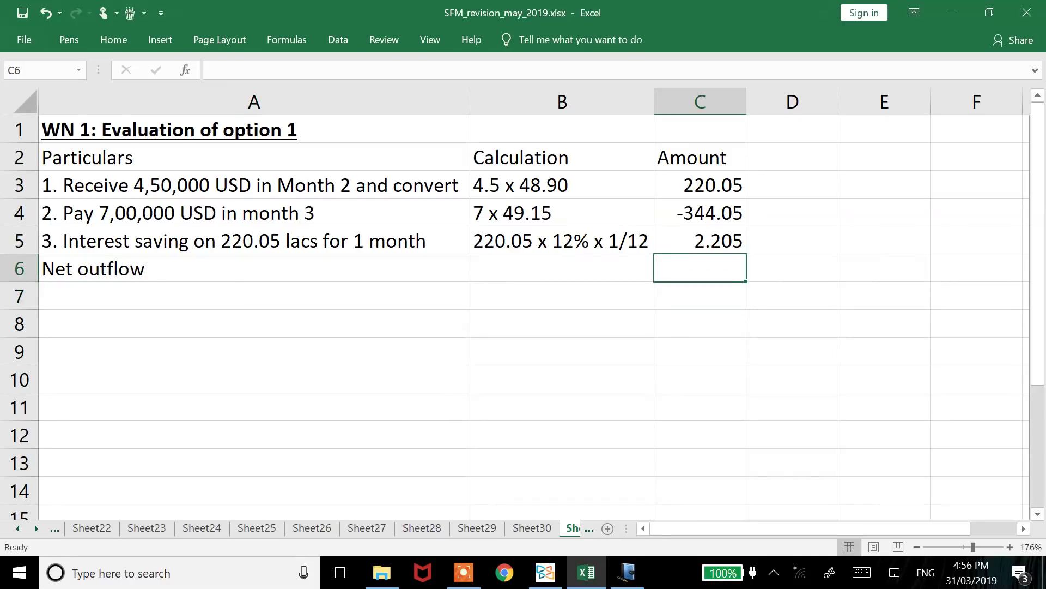
{"action": "type", "text": "=sum("}
{"action": "key", "text": "Up"}
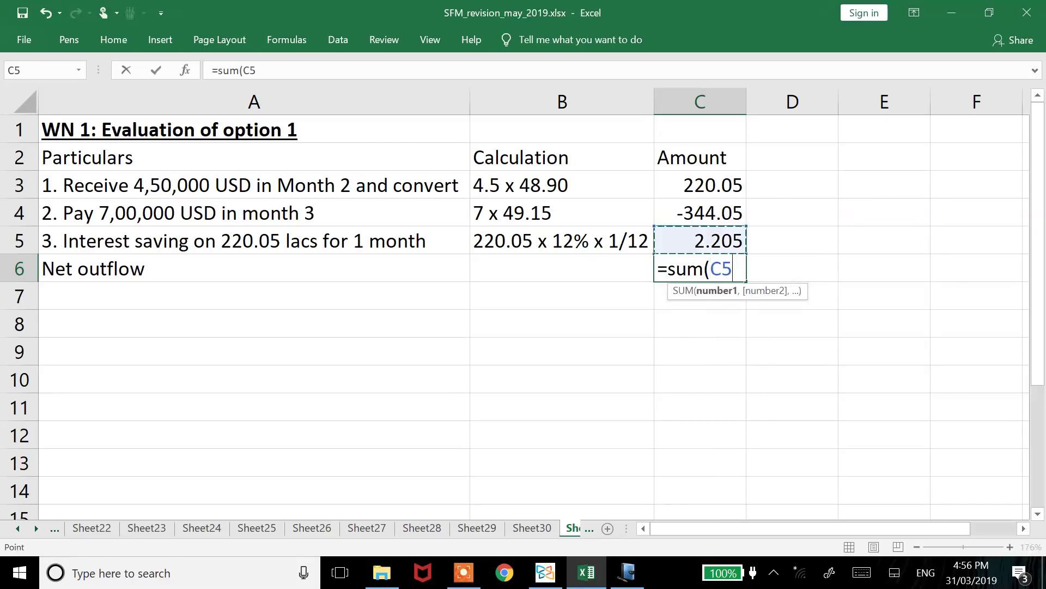
{"action": "key", "text": "shift+Up"}
{"action": "key", "text": "shift+Up"}
{"action": "type", "text": ")"}
{"action": "key", "text": "Return"}
{"action": "key", "text": "Up"}
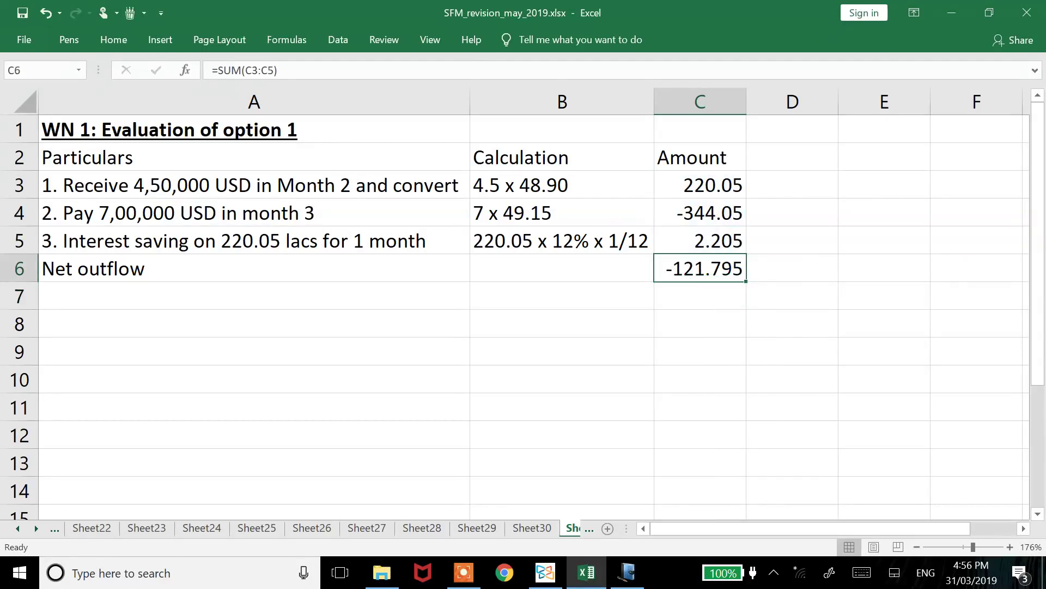
- Enter the heading "WN 2: Evalution of option 2" in A8 and make it bold and underlined
{"action": "key", "text": "Left"}
{"action": "key", "text": "Left"}
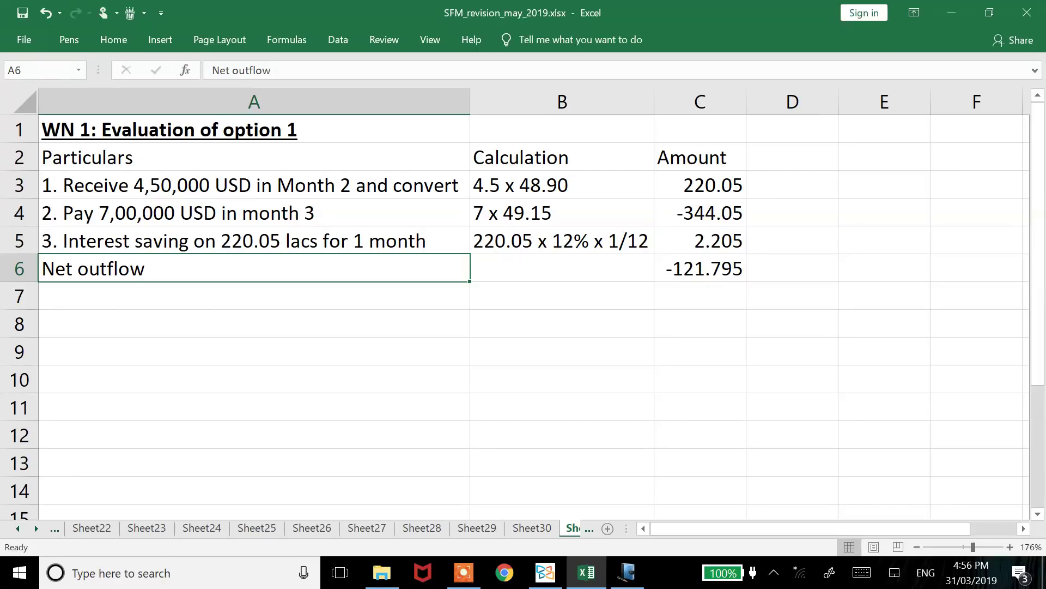
{"action": "left_click", "coordinate": [254, 323]}
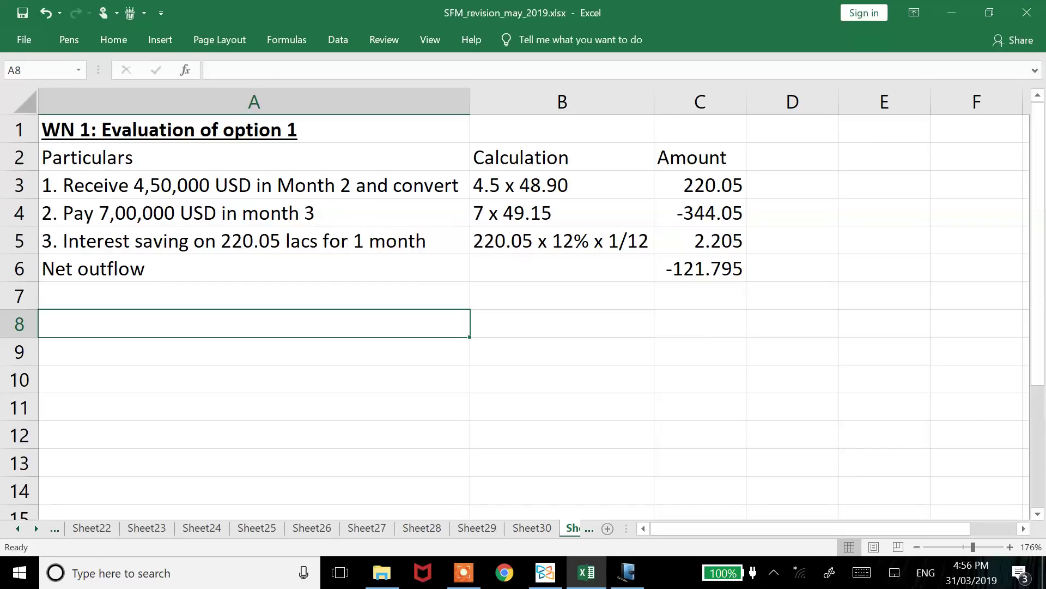
{"action": "type", "text": "WN 2: "}
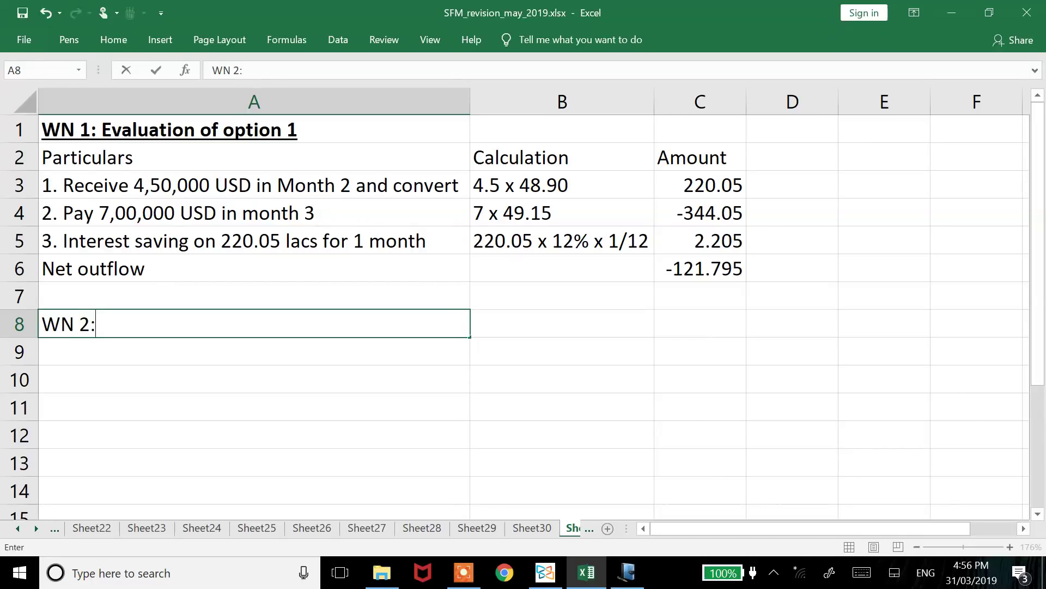
{"action": "type", "text": "Evalution"}
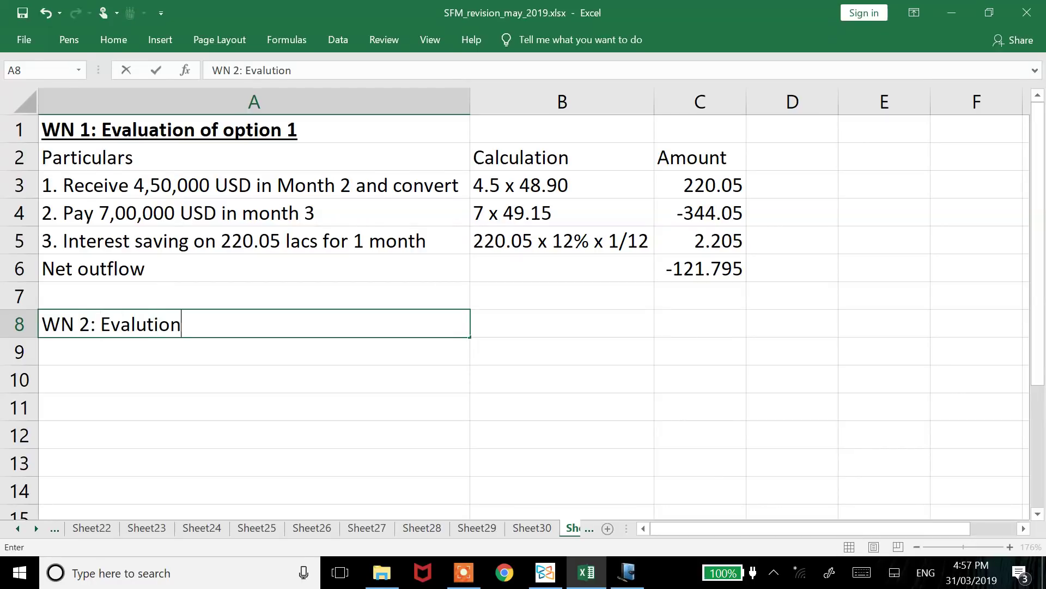
{"action": "type", "text": " of option 2"}
{"action": "key", "text": "Return"}
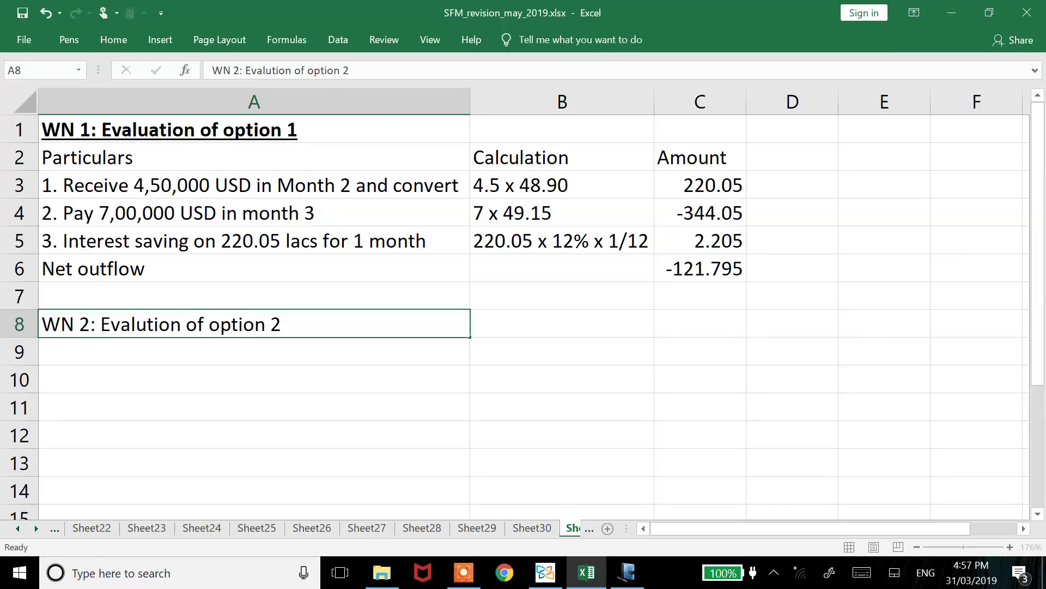
{"action": "key", "text": "Up"}
{"action": "key", "text": "ctrl+b"}
{"action": "key", "text": "ctrl+u"}
- Copy the Particulars, Calculation and Amount headers from row 2 to row 9
{"action": "key", "text": "Up"}
{"action": "key", "text": "Up"}
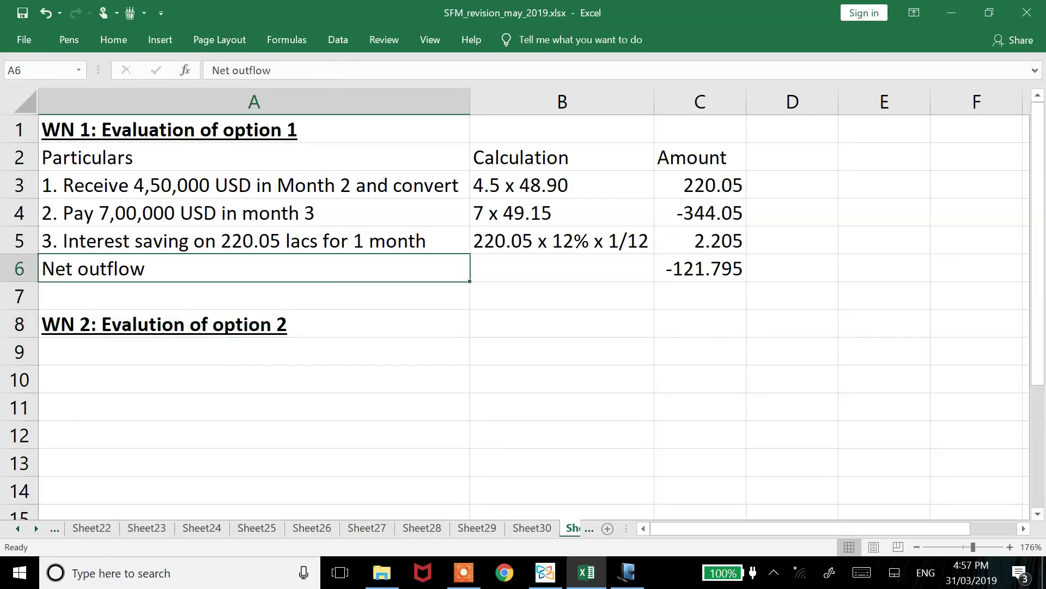
{"action": "key", "text": "ctrl+Up"}
{"action": "key", "text": "Down"}
{"action": "key", "text": "shift+Right"}
{"action": "key", "text": "shift+Right"}
{"action": "key", "text": "ctrl+c"}
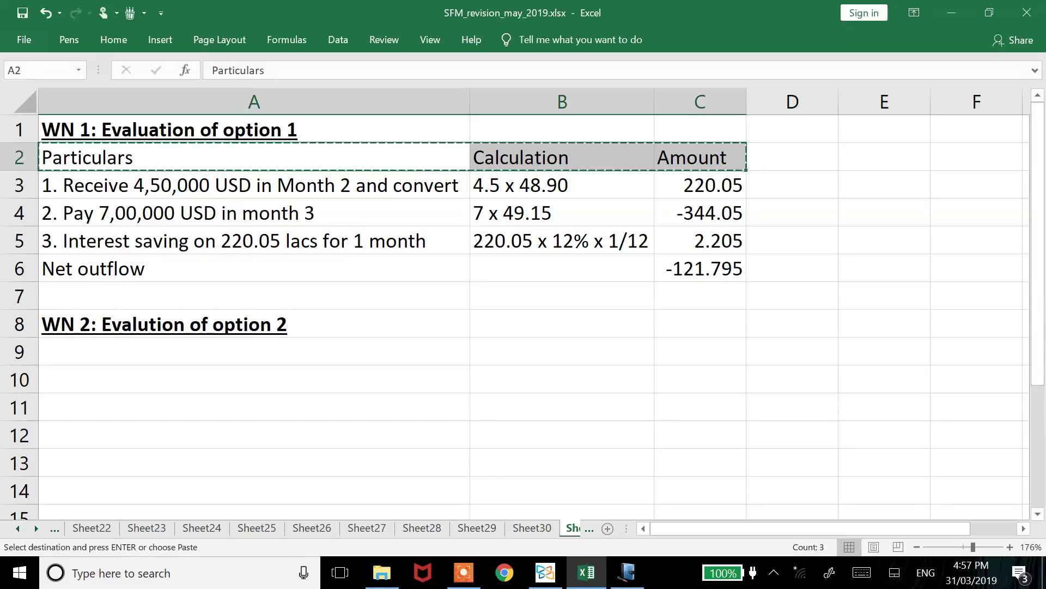
{"action": "key", "text": "Down"}
{"action": "key", "text": "Down"}
{"action": "key", "text": "Down"}
{"action": "key", "text": "Down"}
{"action": "key", "text": "Down"}
{"action": "key", "text": "Down"}
{"action": "key", "text": "Down"}
{"action": "key", "text": "Return"}
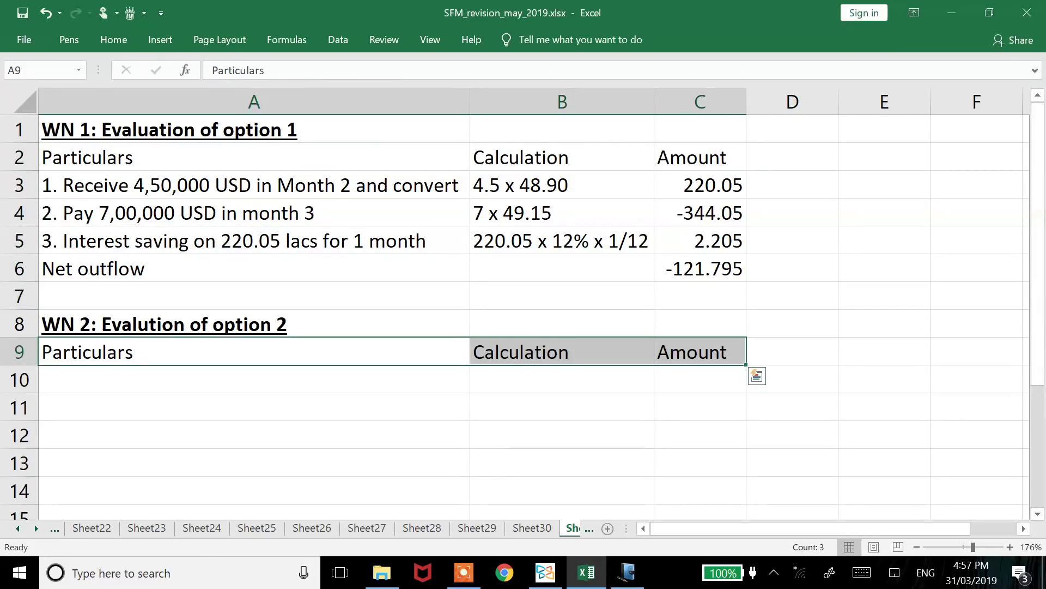
- Enter option 2's first particulars line "1. Pay 2,50,000 USD in month 3" in A10
{"action": "key", "text": "Down"}
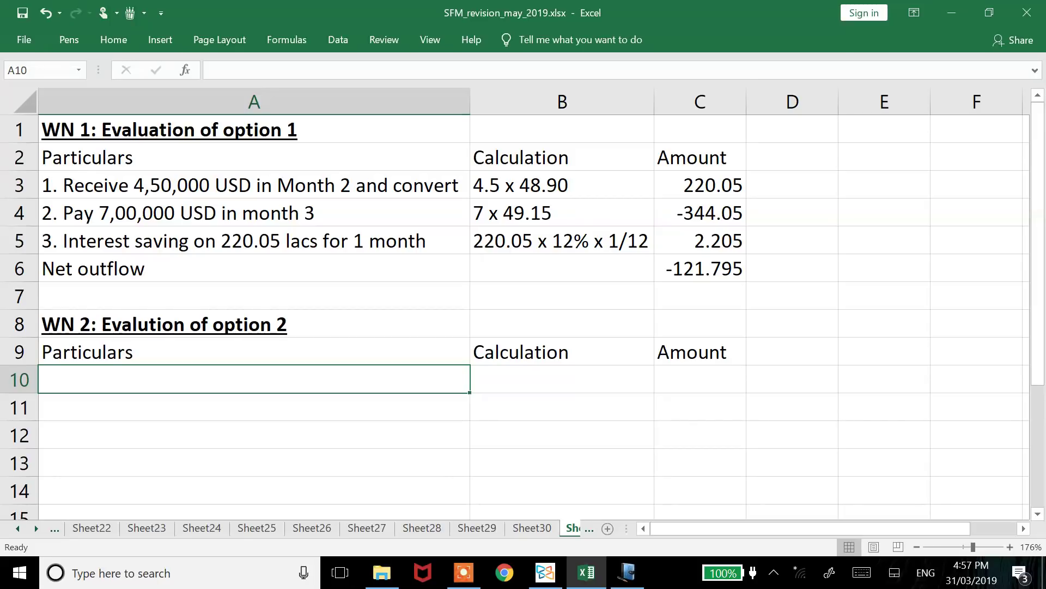
{"action": "type", "text": "1."}
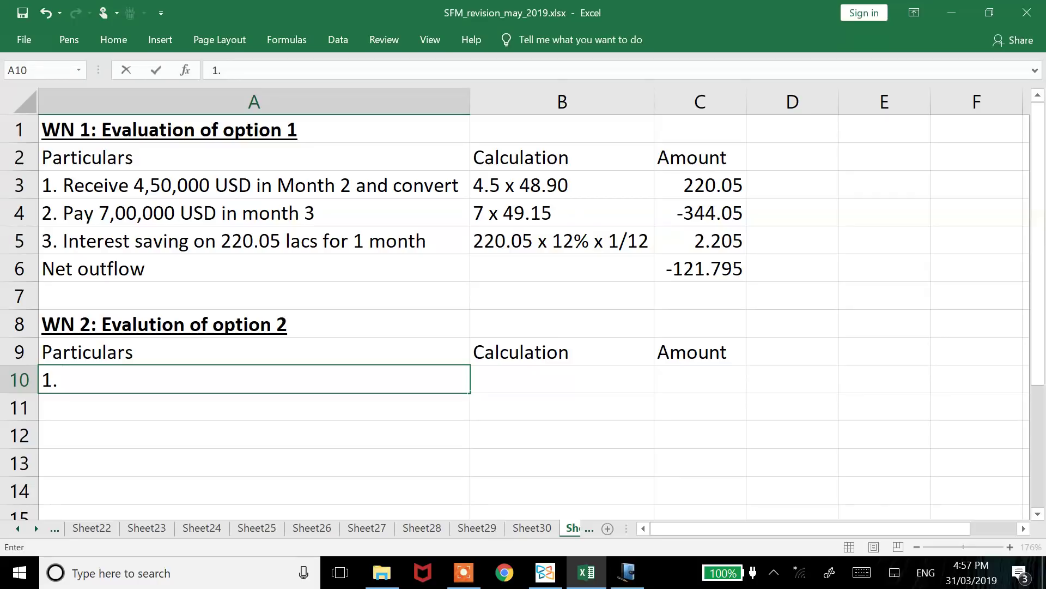
{"action": "type", "text": " Pay 2,50"}
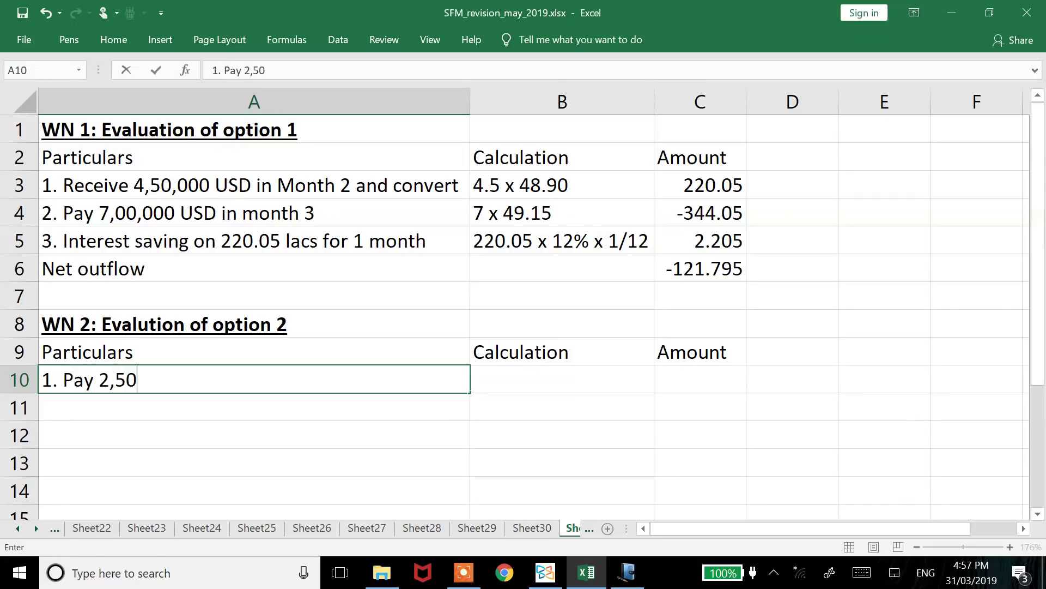
{"action": "type", "text": ",000 USD i"}
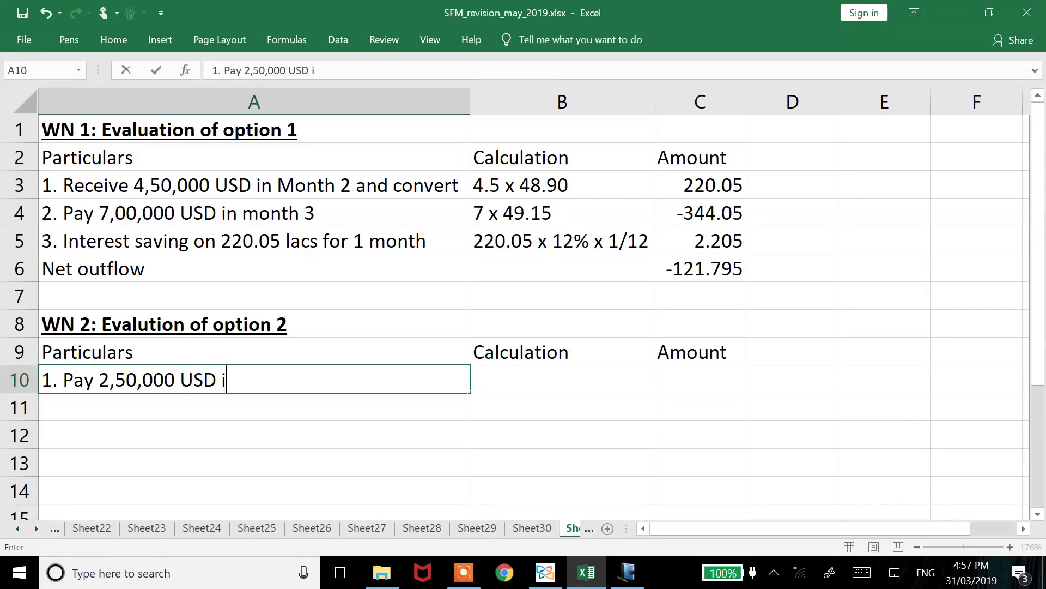
{"action": "type", "text": "n month 3"}
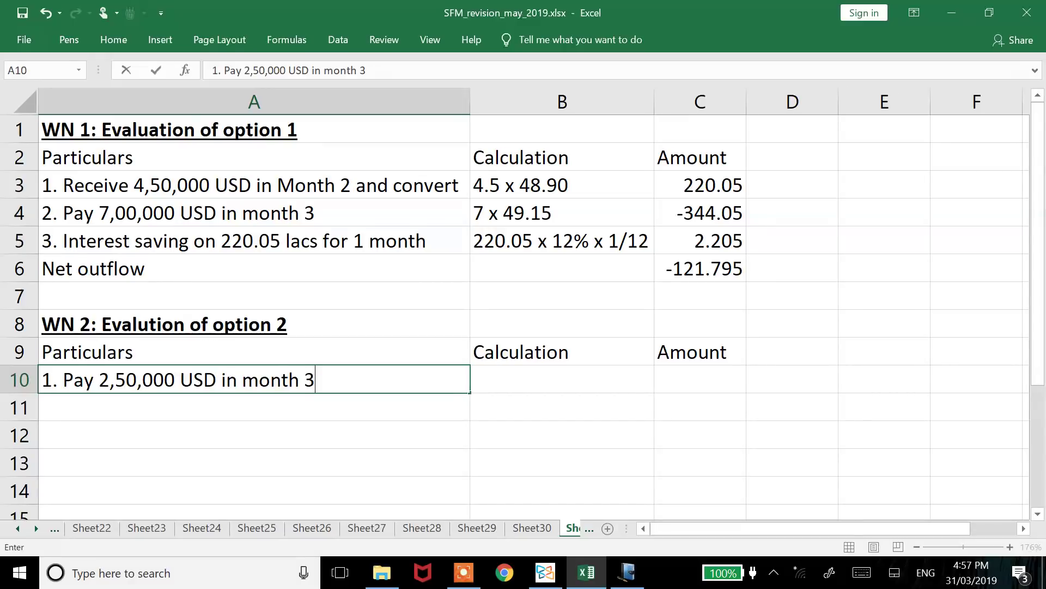
{"action": "key", "text": "Return"}
- Enter the payment calculation "2.5 lacs x 49.15" in B10
{"action": "key", "text": "Right"}
{"action": "key", "text": "Up"}
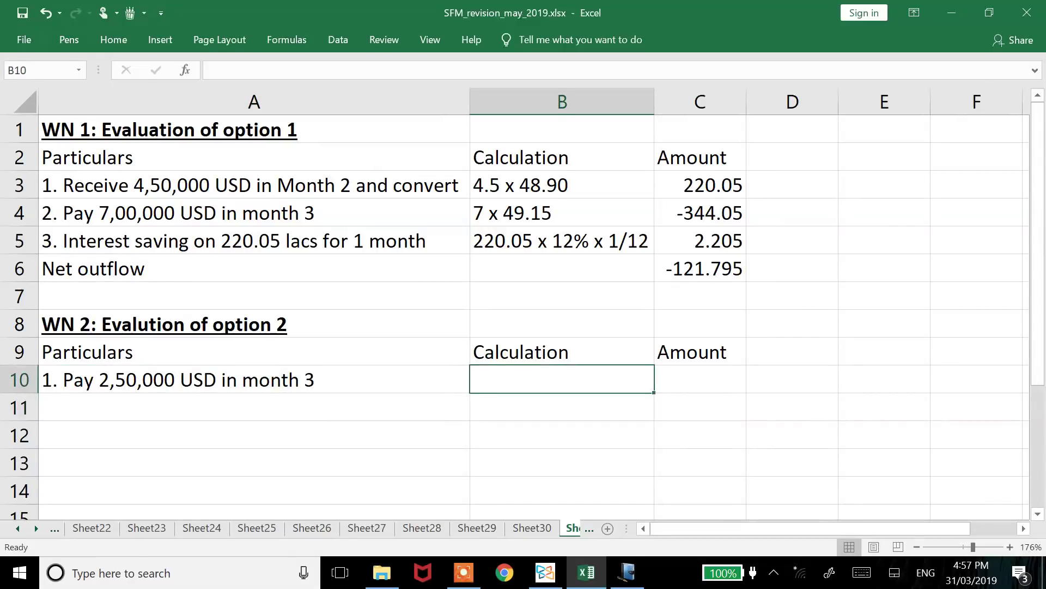
{"action": "type", "text": "2.5 "}
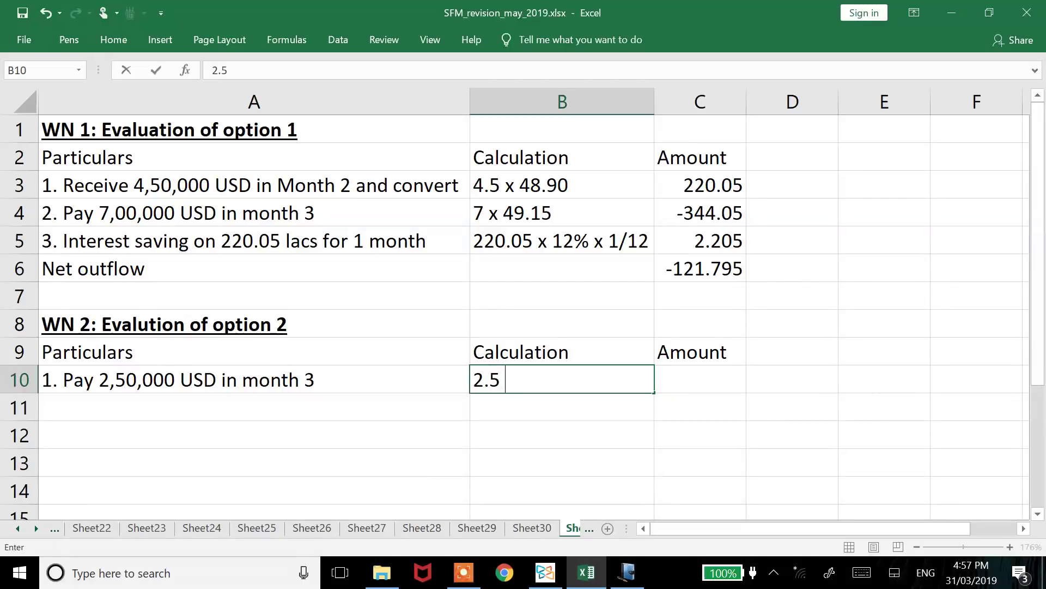
{"action": "type", "text": "lacs x 4"}
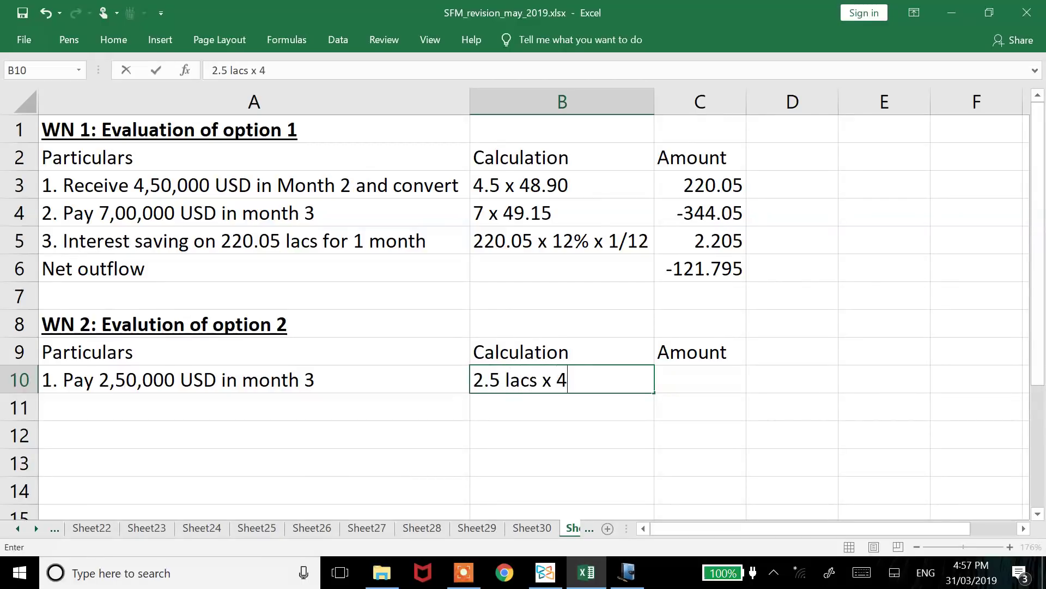
{"action": "type", "text": "9.15"}
{"action": "key", "text": "Return"}
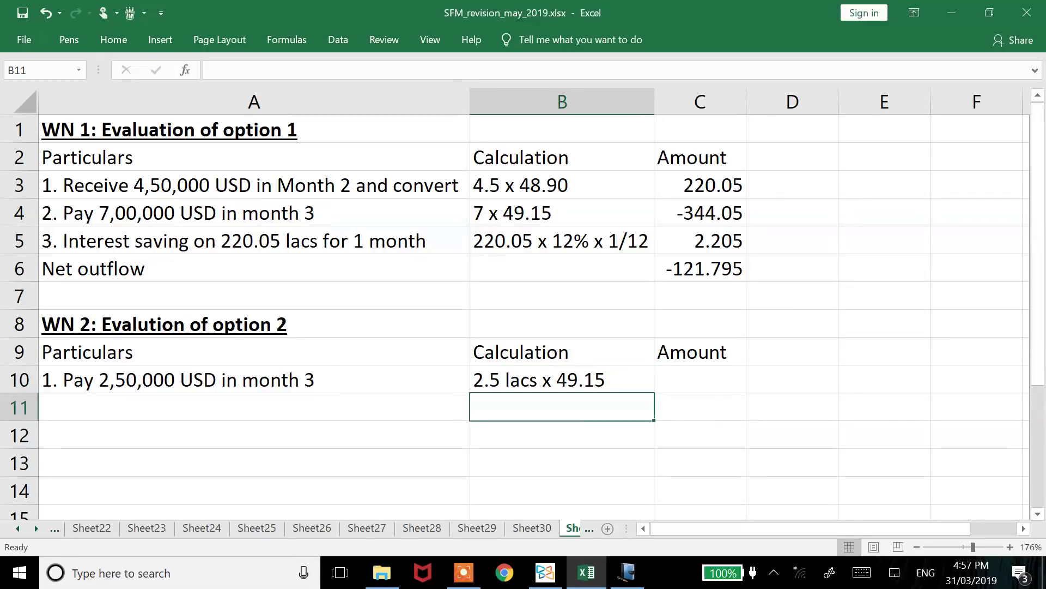
- Enter the payment amount in C10 as the negative product -2.5*49.15
{"action": "left_click", "coordinate": [700, 379]}
{"action": "type", "text": "=2."}
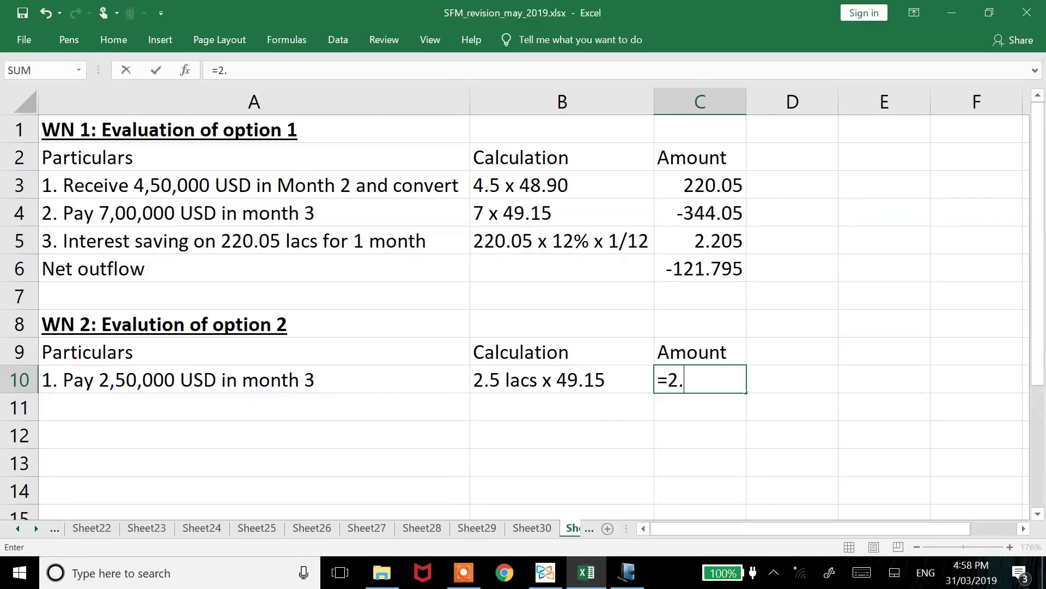
{"action": "key", "text": "BackSpace"}
{"action": "key", "text": "BackSpace"}
{"action": "key", "text": "BackSpace"}
{"action": "type", "text": "-2.5*49.15"}
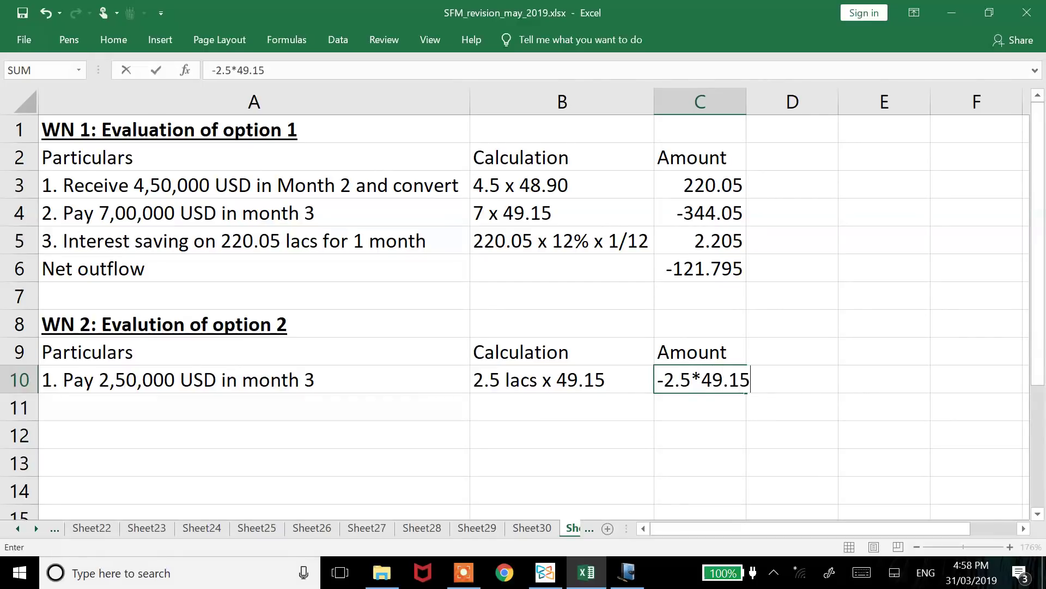
{"action": "key", "text": "Return"}
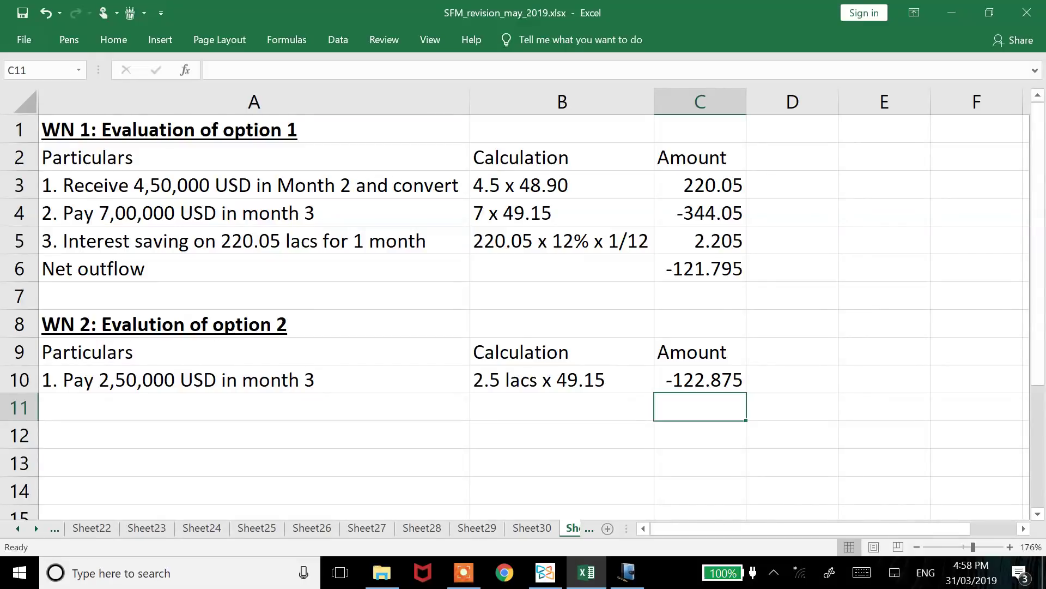
- Enter option 2's second particulars line "2. Forward cancellation gain/loss" in A11
{"action": "key", "text": "Left"}
{"action": "key", "text": "Left"}
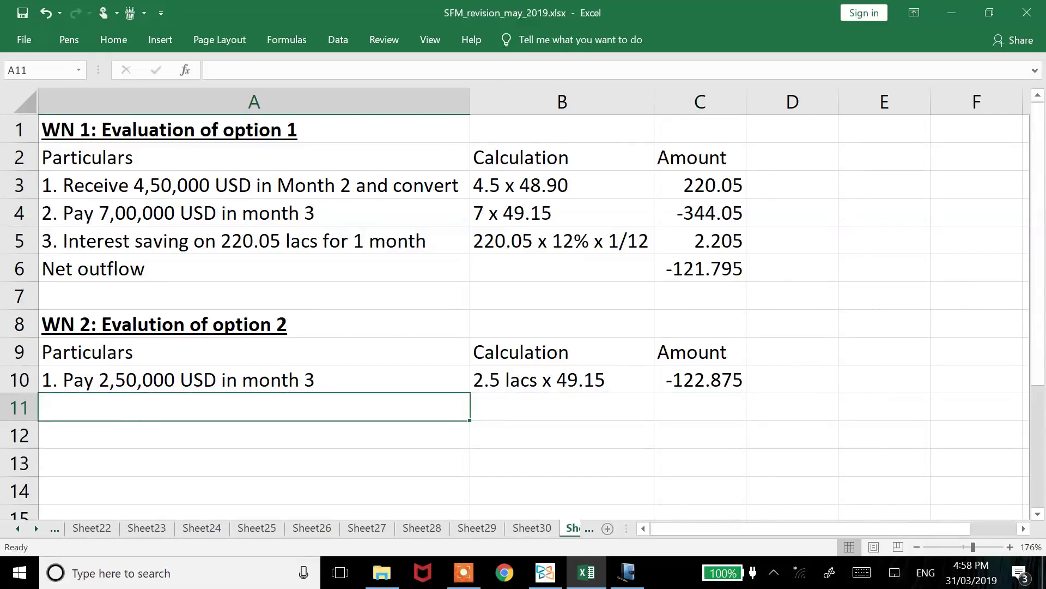
{"action": "type", "text": "2. Fore"}
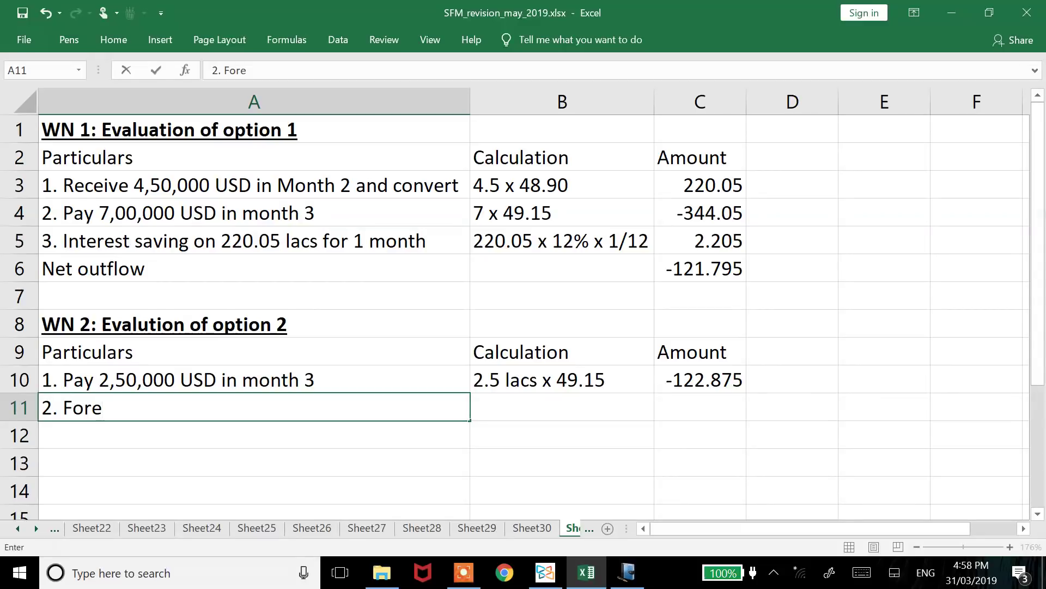
{"action": "key", "text": "BackSpace"}
{"action": "type", "text": "ward ca"}
{"action": "type", "text": "n"}
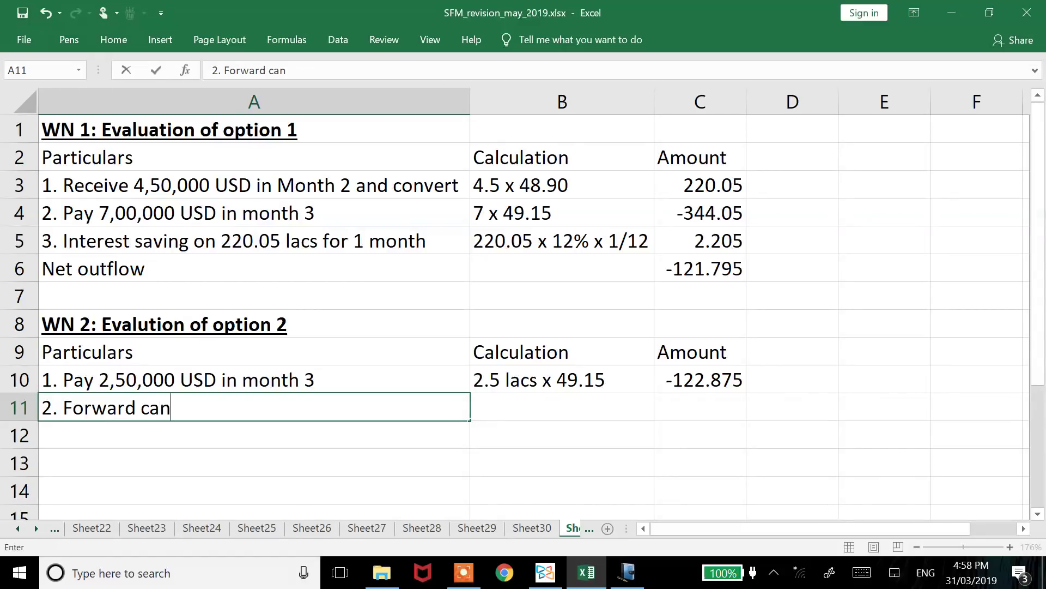
{"action": "type", "text": "cellation gain"}
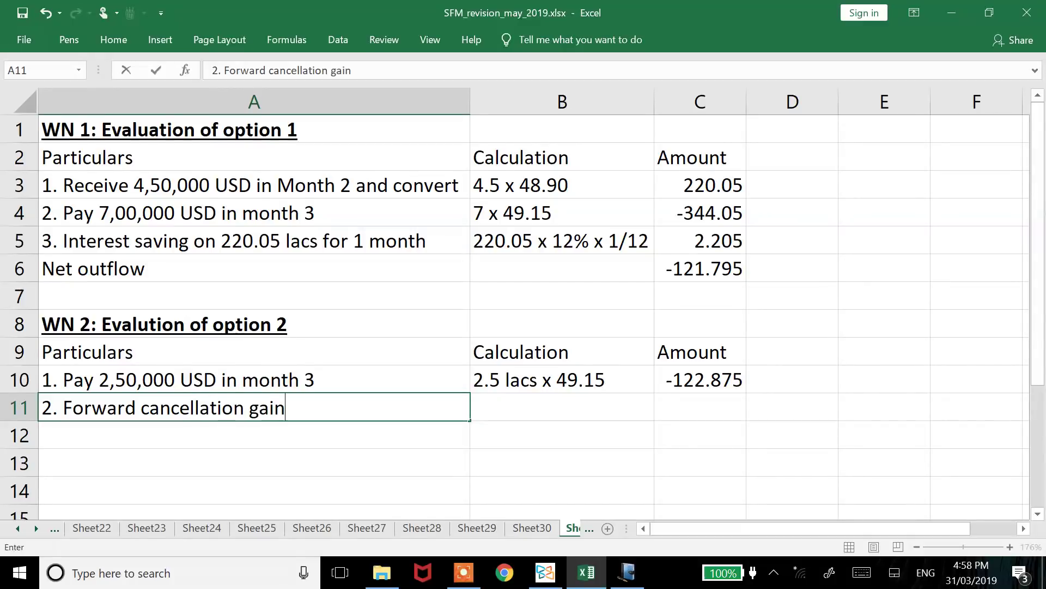
{"action": "type", "text": "/loss"}
{"action": "key", "text": "Return"}
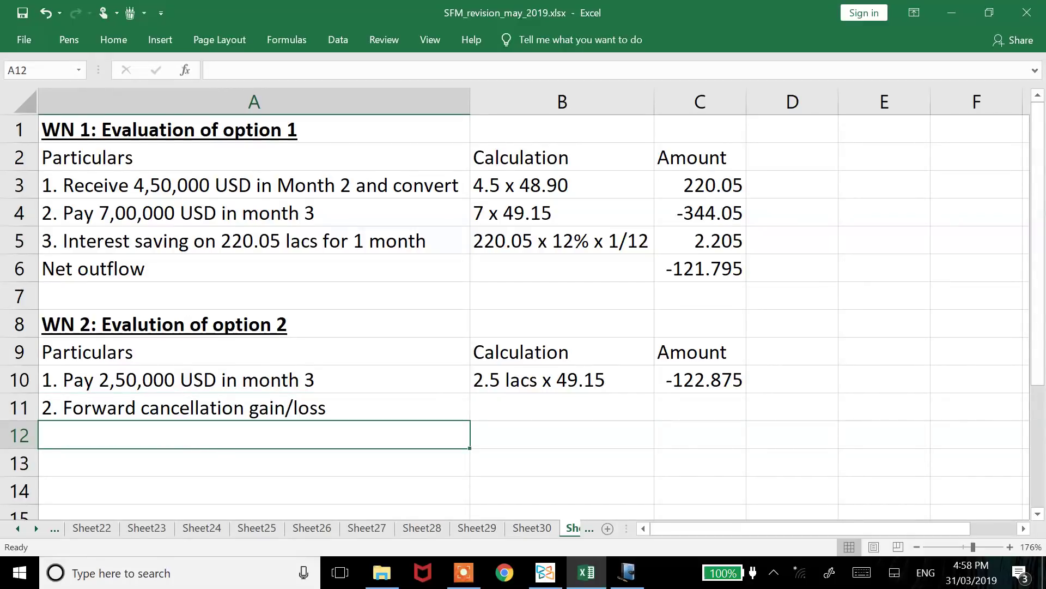
{"action": "key", "text": "Down"}
{"action": "key", "text": "Down"}
{"action": "key", "text": "Down"}
{"action": "key", "text": "Down"}
{"action": "key", "text": "Down"}
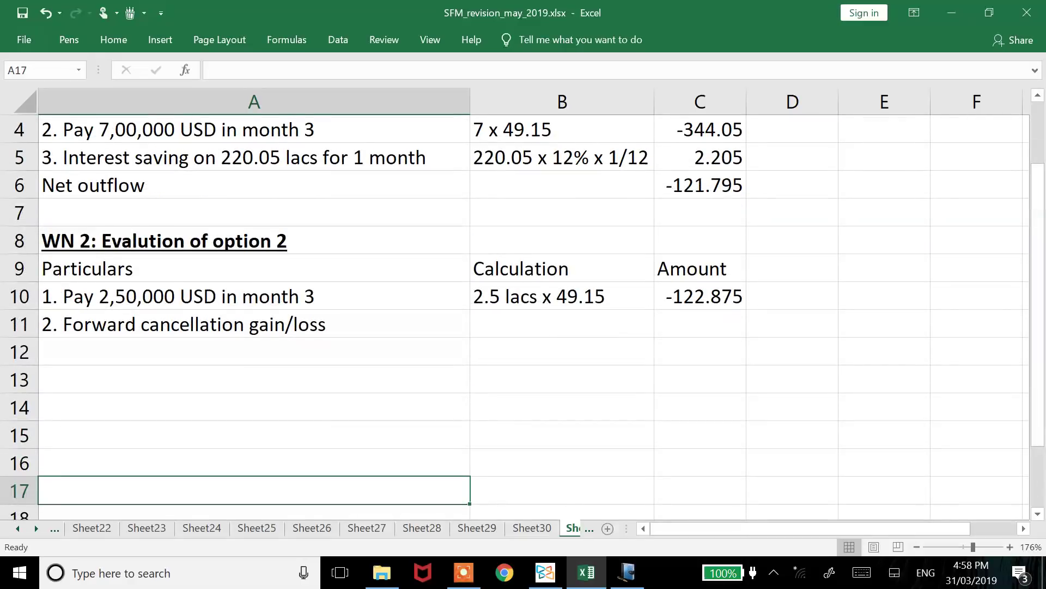
{"action": "key", "text": "Up"}
{"action": "key", "text": "Up"}
{"action": "key", "text": "Up"}
{"action": "key", "text": "Up"}
{"action": "key", "text": "Up"}
{"action": "key", "text": "Up"}
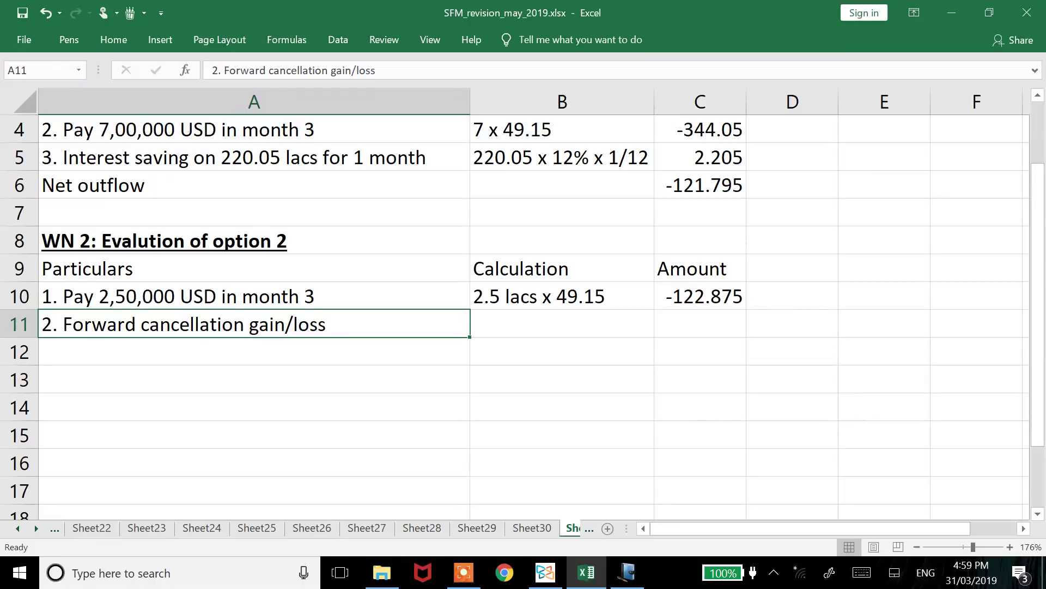
- Switch to Xodo to review question 5's forward contract rate and market rates
{"action": "key", "text": "alt+Tab"}
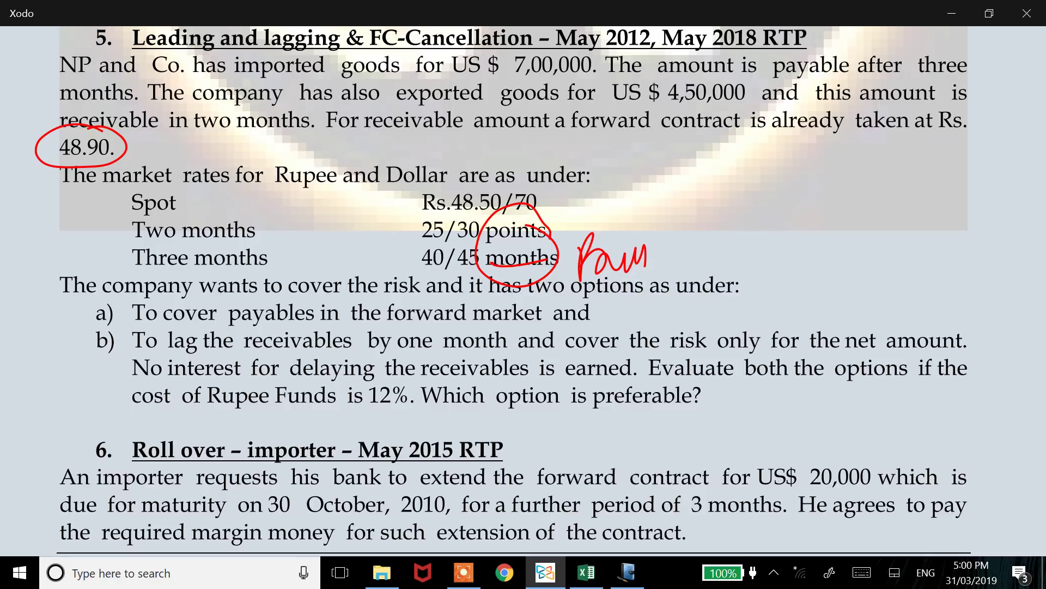
{"action": "key", "text": "alt+Tab"}
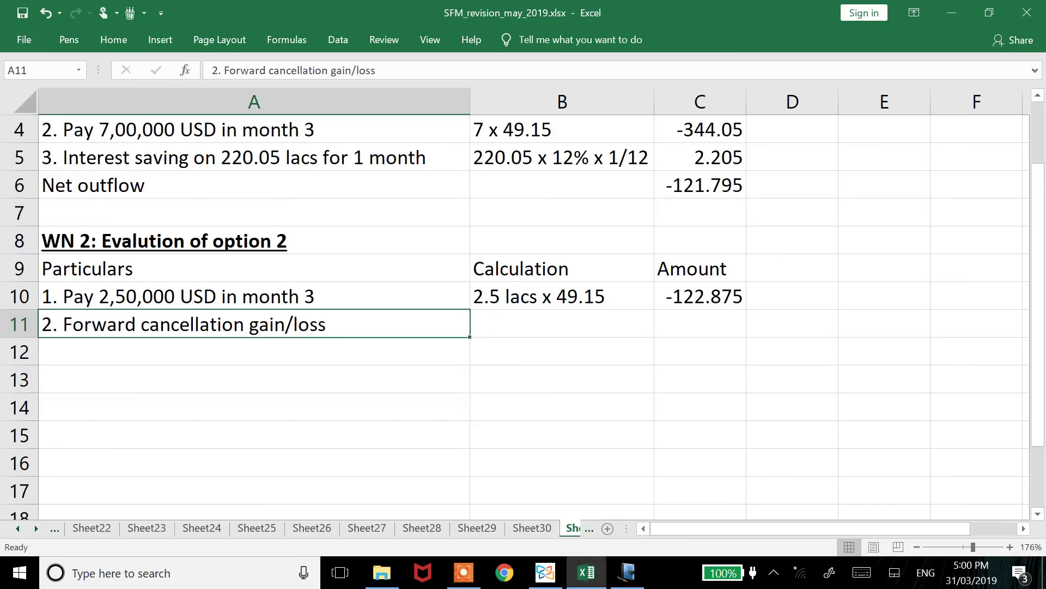
{"action": "key", "text": "alt+Tab"}
{"action": "key", "text": "alt+Tab"}
{"action": "key", "text": "alt+Tab"}
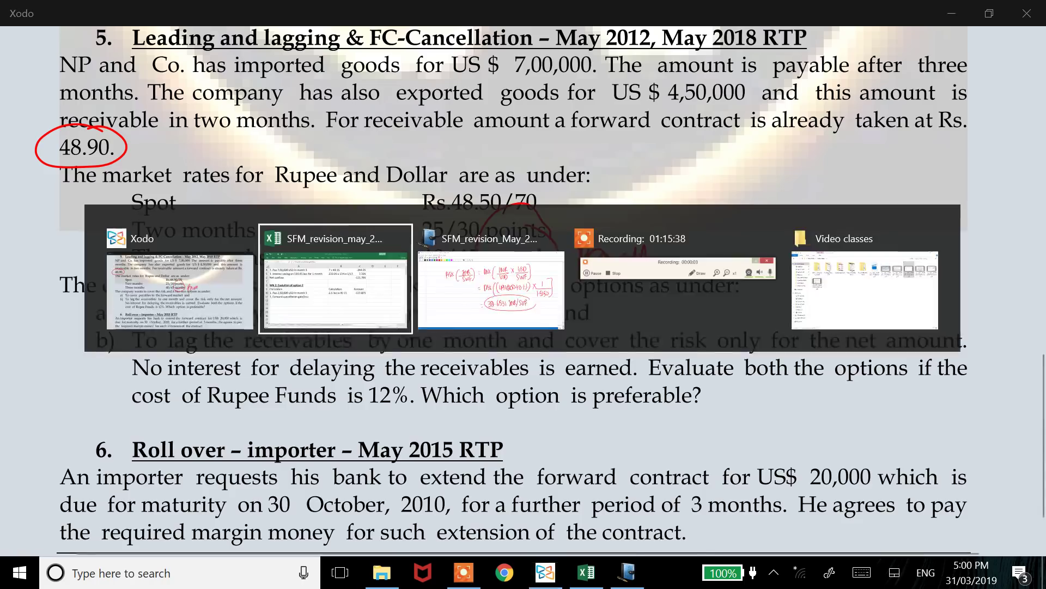
- Switch back to the Excel sheet and enter the headings "Date" in F2 and "Position" in G2
{"action": "key", "text": "Right"}
{"action": "key", "text": "Right"}
{"action": "key", "text": "Right"}
{"action": "key", "text": "Right"}
{"action": "key", "text": "ctrl+Up"}
{"action": "key", "text": "Right"}
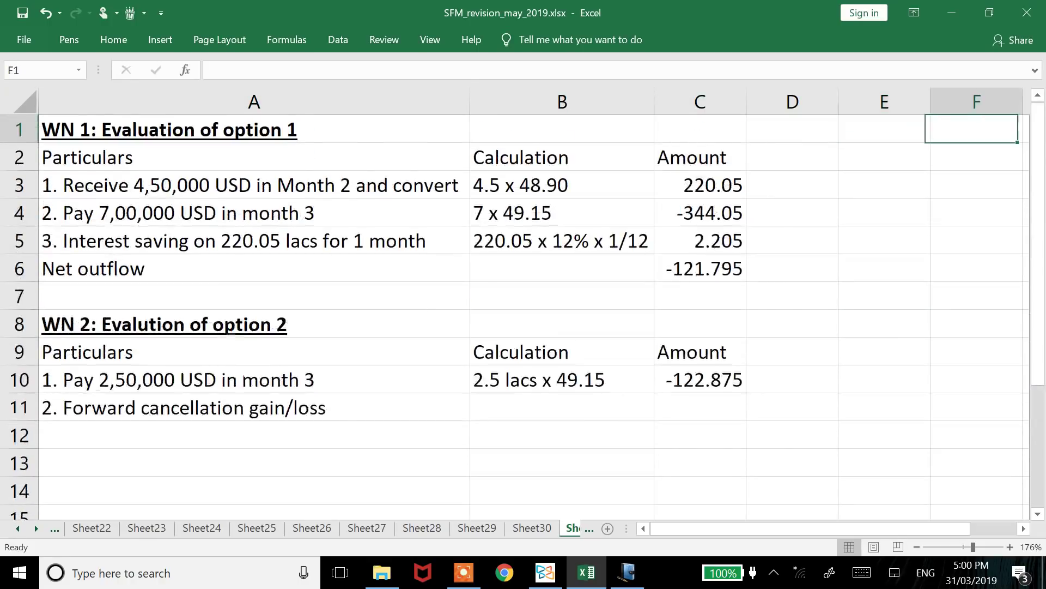
{"action": "key", "text": "Right"}
{"action": "key", "text": "Right"}
{"action": "key", "text": "Right"}
{"action": "key", "text": "Right"}
{"action": "key", "text": "Left"}
{"action": "key", "text": "Left"}
{"action": "key", "text": "Left"}
{"action": "key", "text": "Down"}
{"action": "key", "text": "Left"}
{"action": "type", "text": "Date"}
{"action": "key", "text": "Right"}
{"action": "type", "text": "P"}
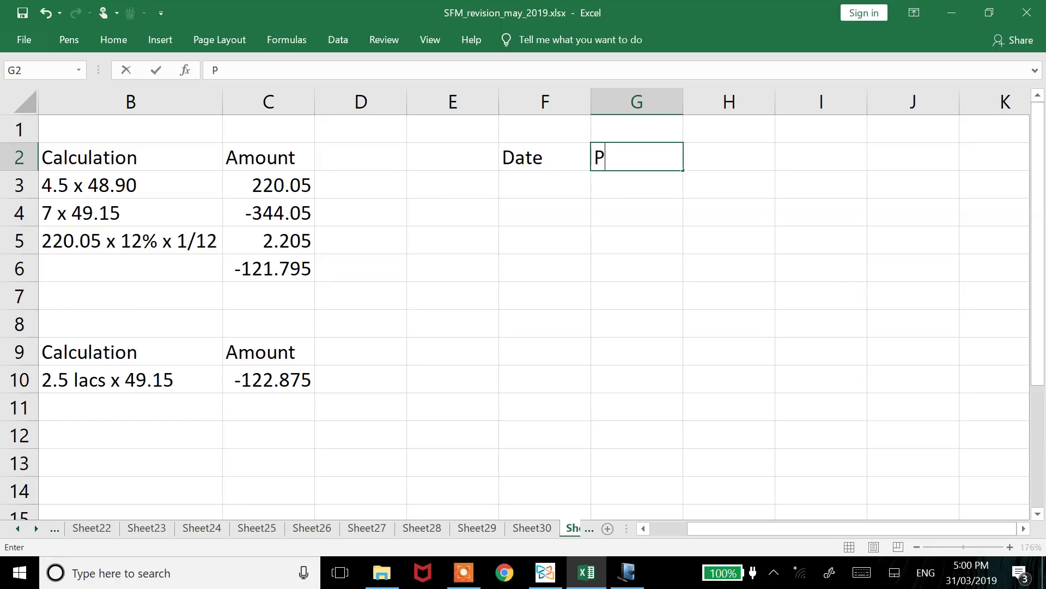
{"action": "type", "text": "osition"}
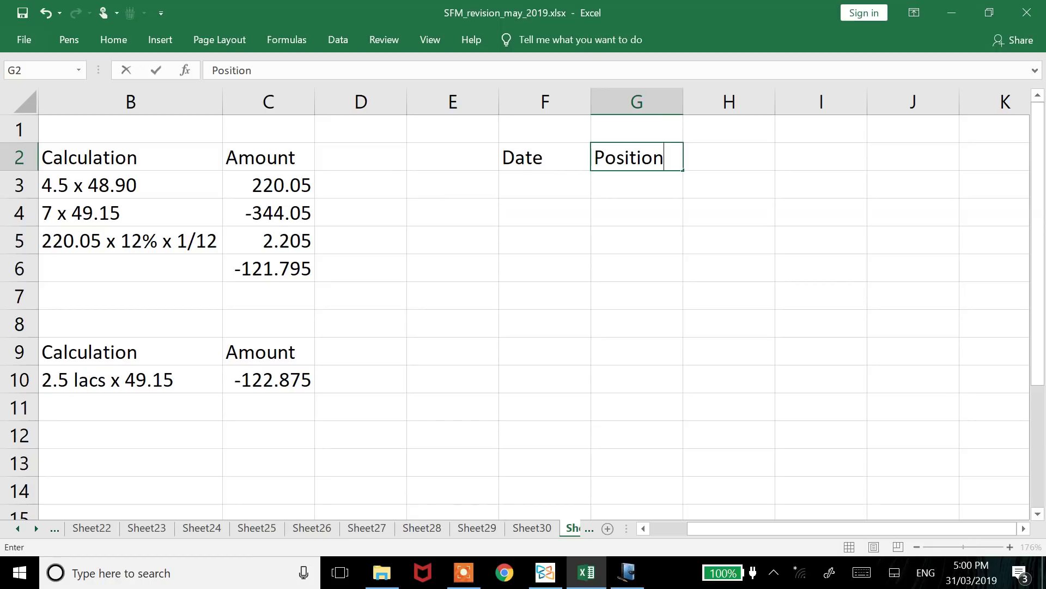
- Add the headings "Action", "Ref date" and "Rate" in H2, I2 and J2
{"action": "key", "text": "Right"}
{"action": "type", "text": "Action"}
{"action": "key", "text": "Right"}
{"action": "type", "text": "Ref date"}
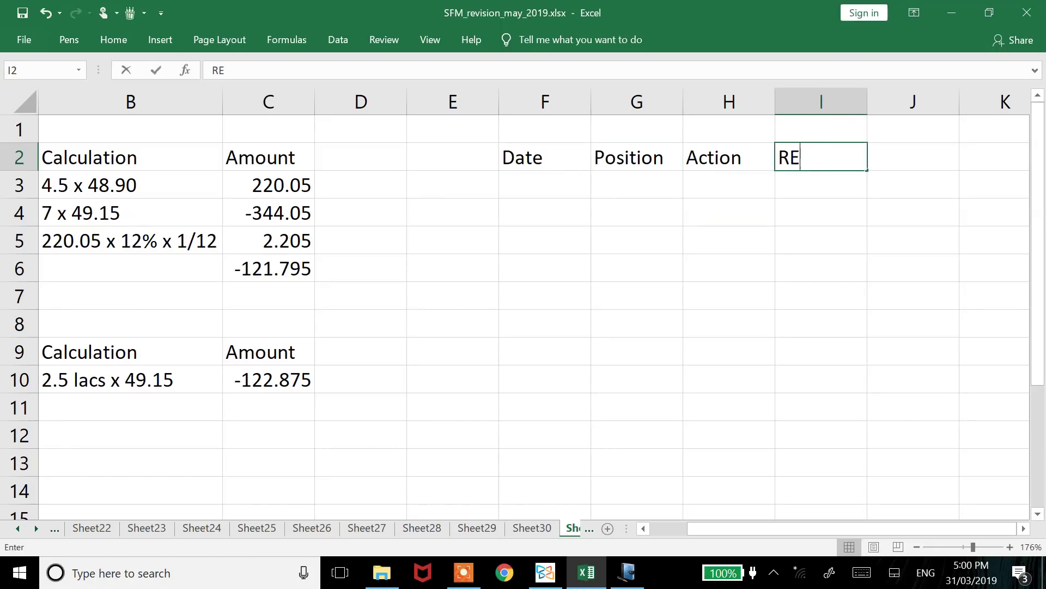
{"action": "key", "text": "Right"}
{"action": "type", "text": "Rate"}
{"action": "key", "text": "Return"}
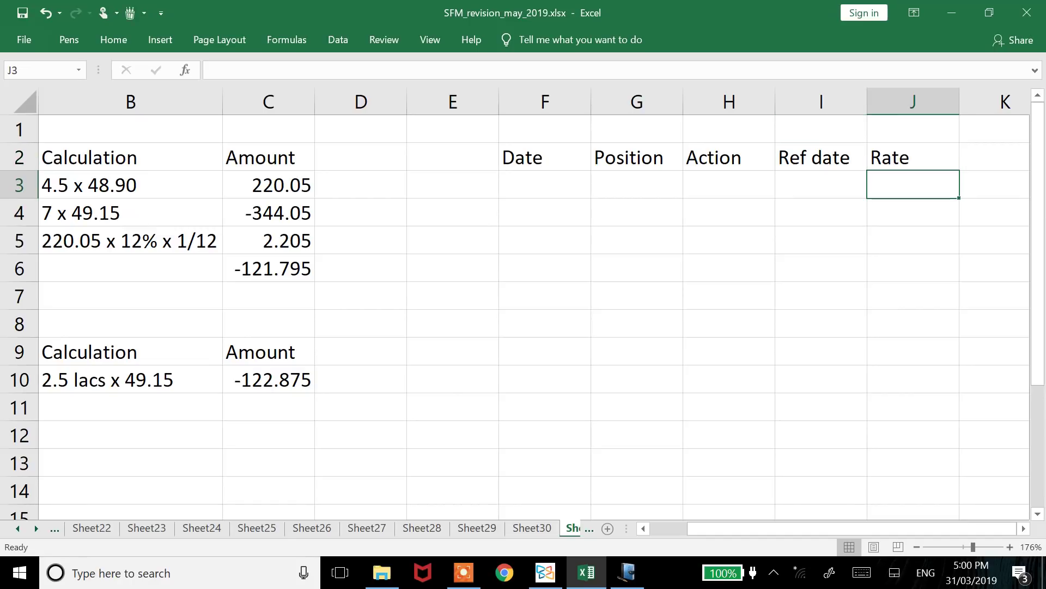
- Enter "Original date" in F3 and autofit the column width to it
{"action": "key", "text": "Right"}
{"action": "key", "text": "Left"}
{"action": "key", "text": "Left"}
{"action": "key", "text": "Left"}
{"action": "key", "text": "Left"}
{"action": "key", "text": "Left"}
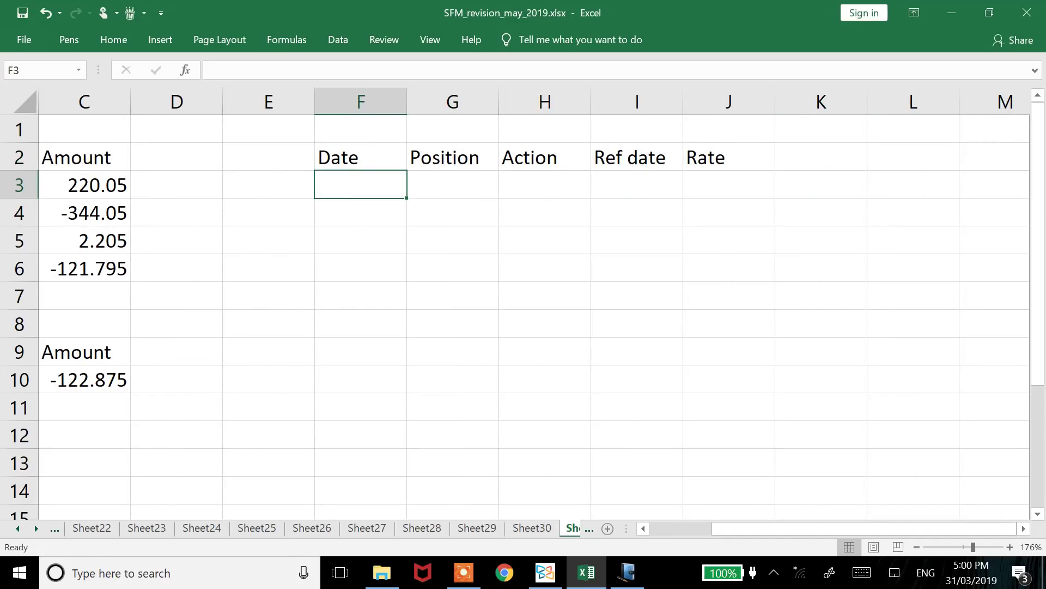
{"action": "type", "text": "Original date"}
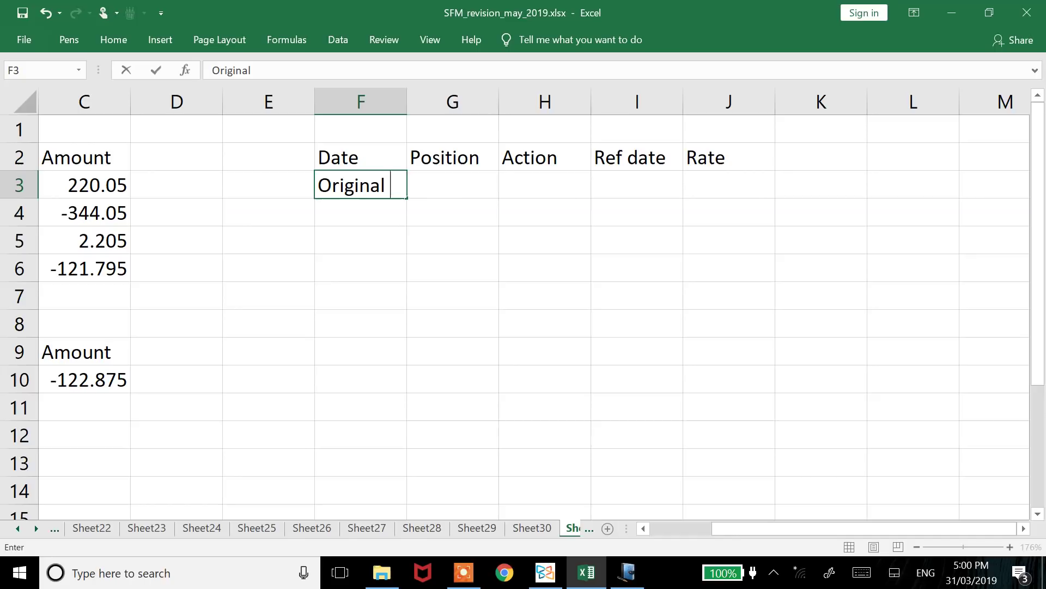
{"action": "key", "text": "Return"}
{"action": "key", "text": "Up"}
{"action": "key", "text": "alt+h"}
{"action": "key", "text": "o"}
{"action": "key", "text": "i"}
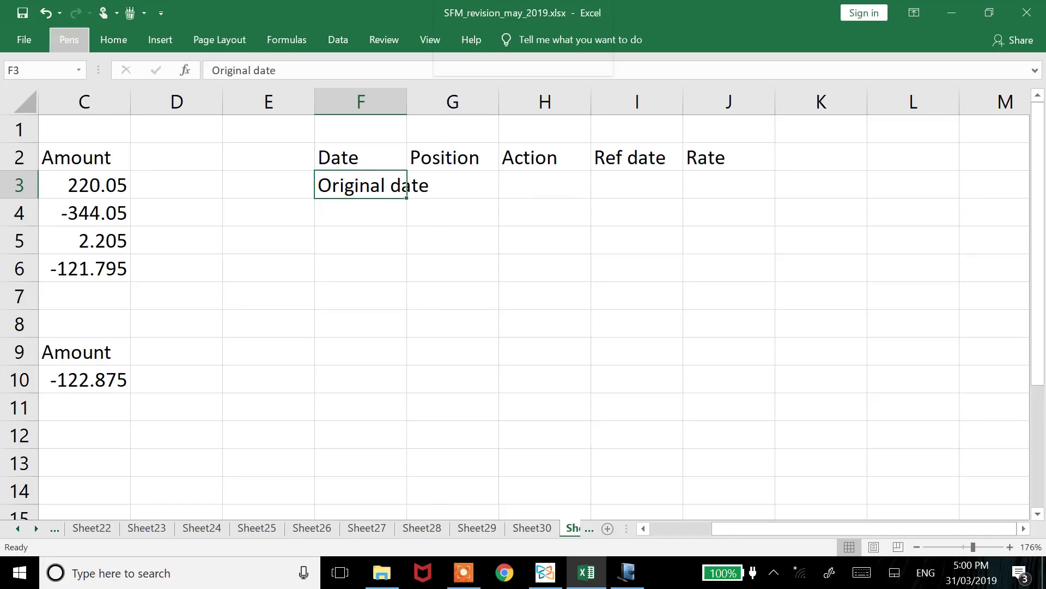
- Enter "Original position" in G3 and autofit the column width to it
{"action": "key", "text": "Right"}
{"action": "type", "text": "Origi"}
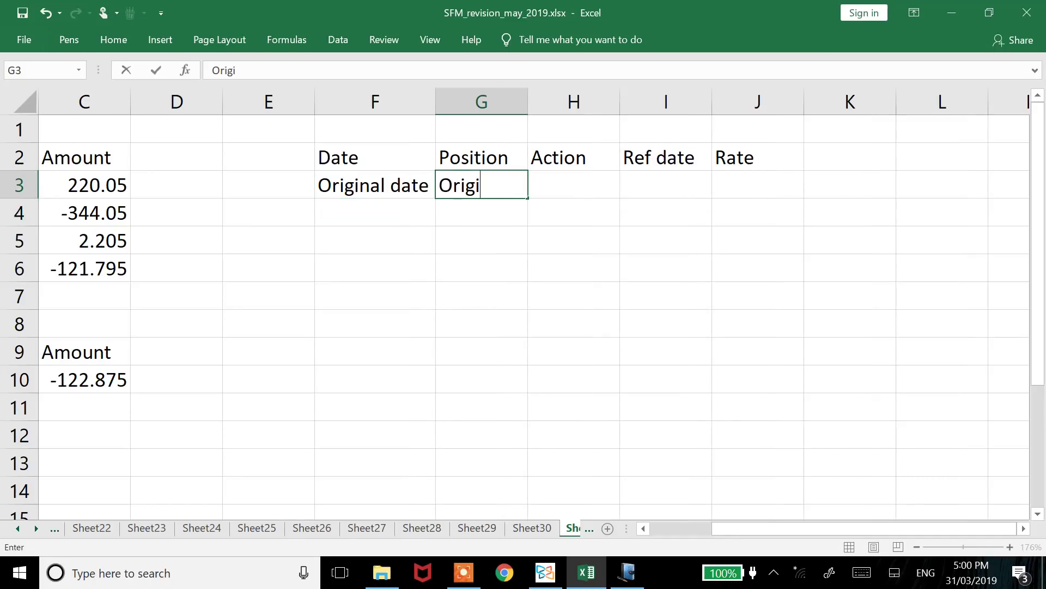
{"action": "type", "text": "nal position"}
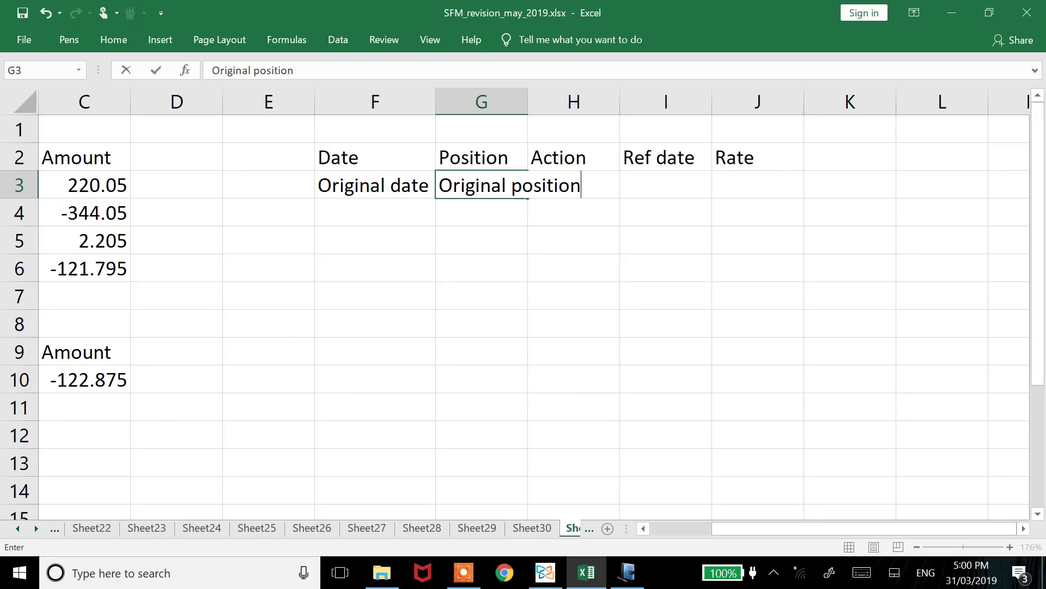
{"action": "key", "text": "Return"}
{"action": "key", "text": "Up"}
{"action": "key", "text": "alt+h"}
{"action": "key", "text": "o"}
{"action": "key", "text": "i"}
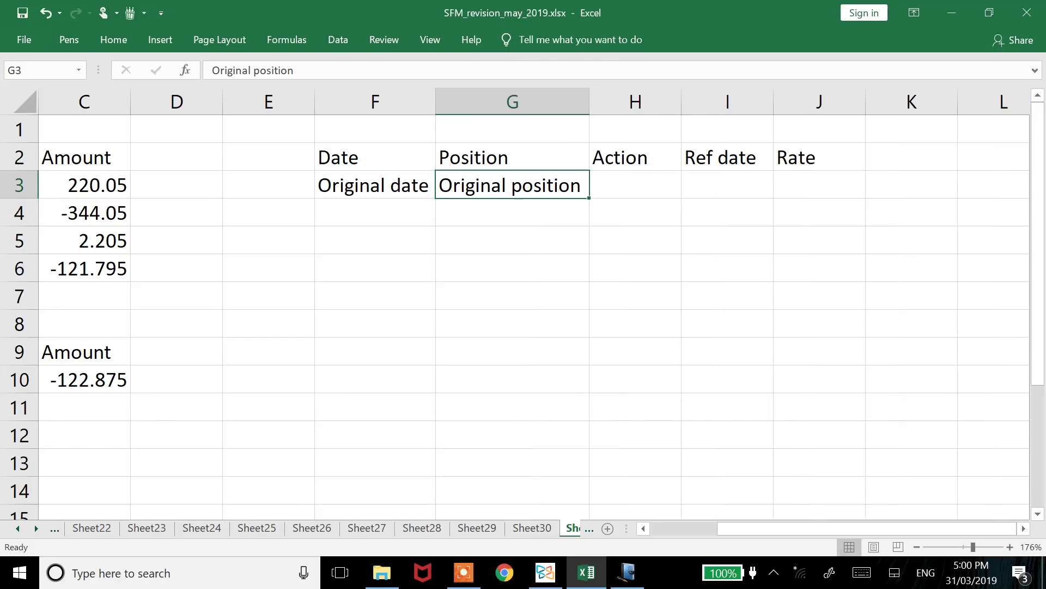
- Enter the original position's action "Sell" in H3 and its reference date "Month 2" in I3
{"action": "key", "text": "Right"}
{"action": "key", "text": "Right"}
{"action": "key", "text": "Right"}
{"action": "key", "text": "Right"}
{"action": "key", "text": "Left"}
{"action": "key", "text": "Left"}
{"action": "key", "text": "Left"}
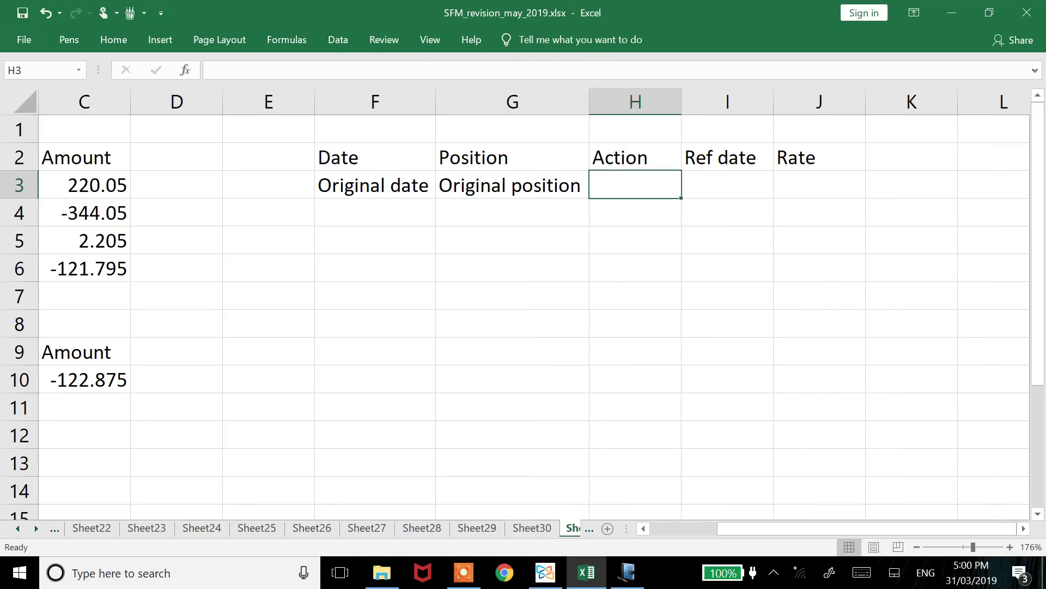
{"action": "type", "text": "Sell"}
{"action": "key", "text": "Right"}
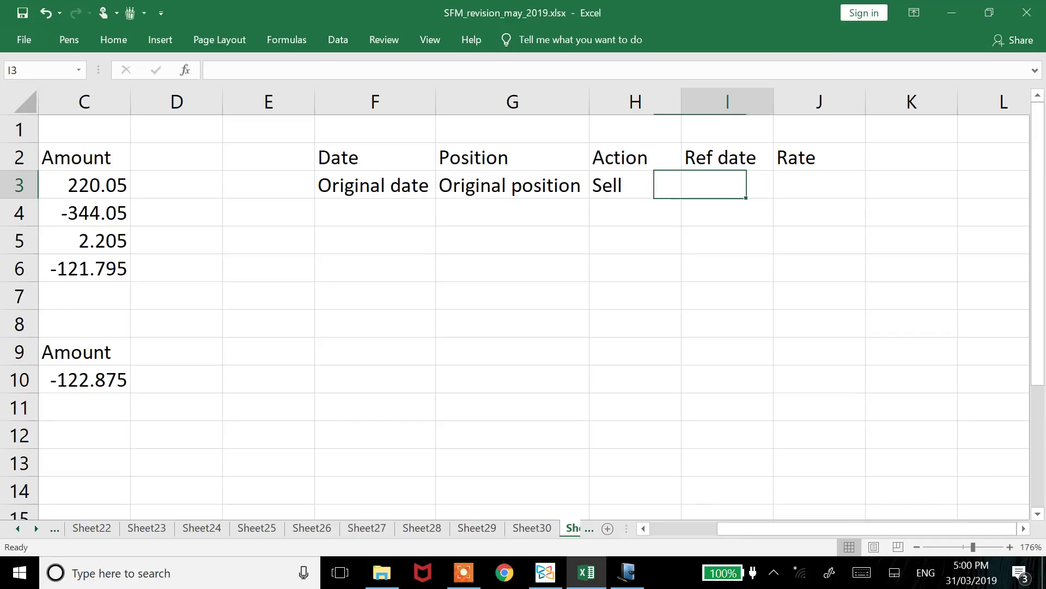
{"action": "type", "text": "Month 2"}
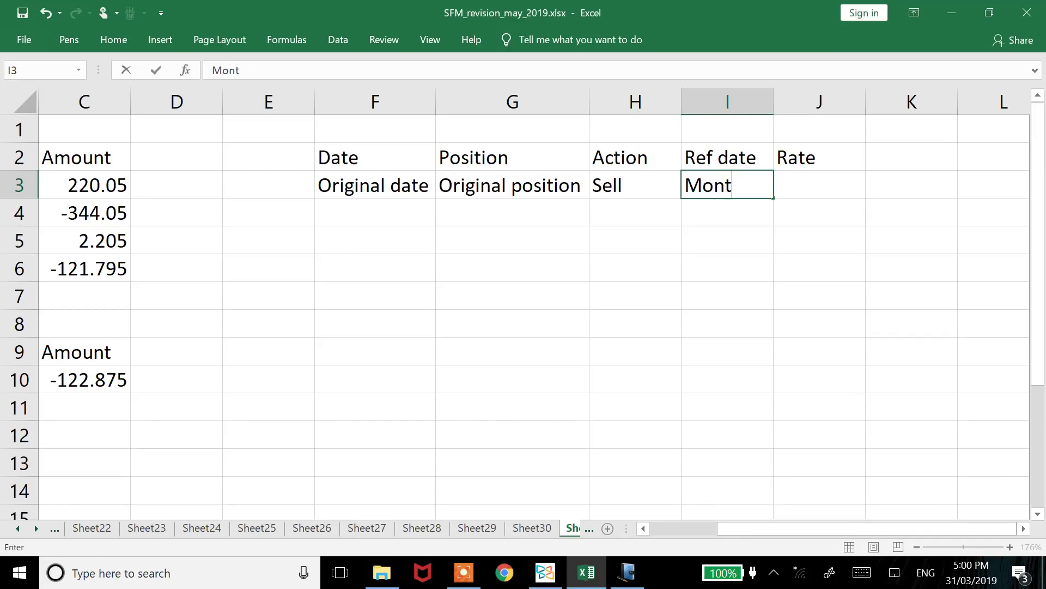
{"action": "key", "text": "Return"}
- Check the forward contract rate in Xodo and enter 48.90 in J3 as the original position's rate
{"action": "key", "text": "Right"}
{"action": "key", "text": "Up"}
{"action": "key", "text": "alt+Tab"}
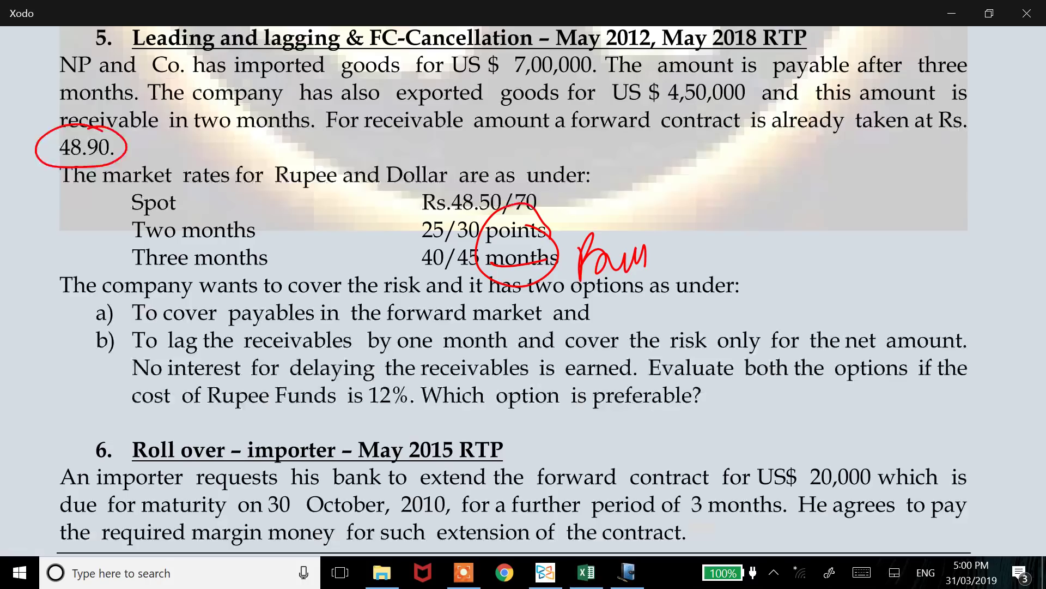
{"action": "key", "text": "alt+Tab"}
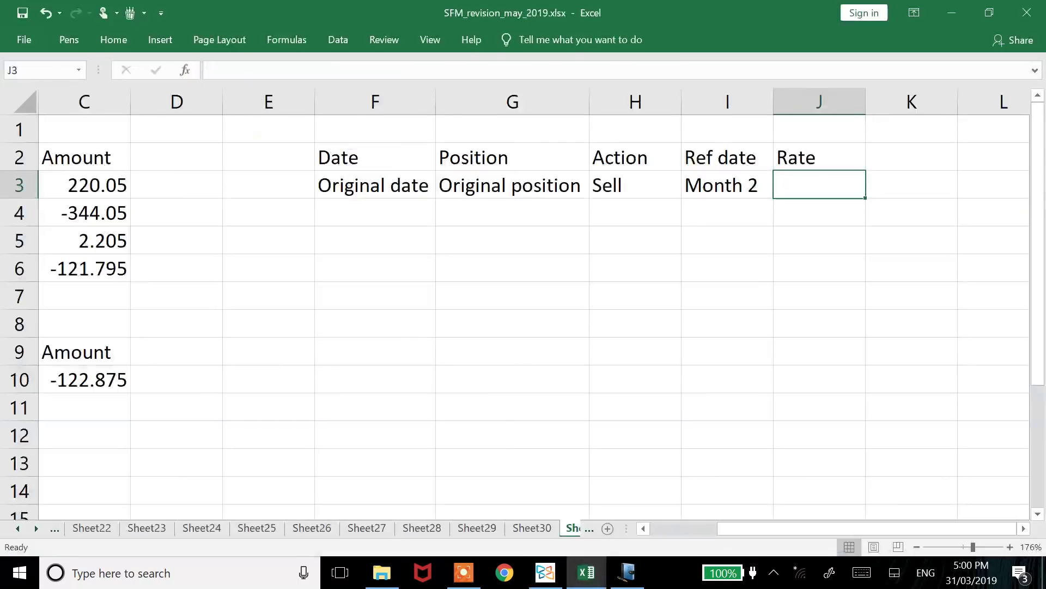
{"action": "type", "text": "48"}
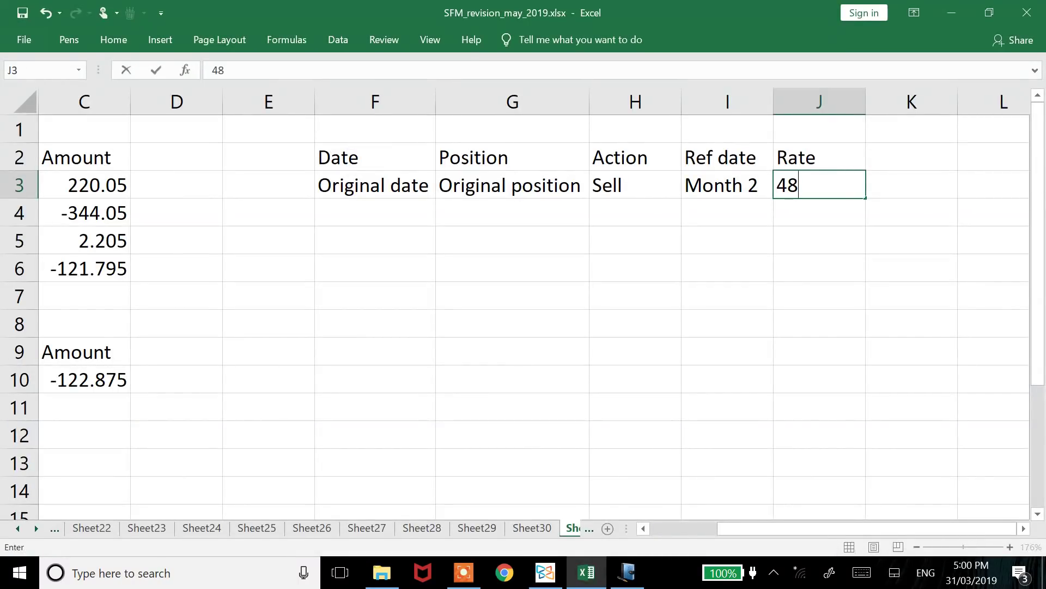
{"action": "type", "text": ".90"}
{"action": "key", "text": "Return"}
- Enter "Today" in F4 as the date of the second row in the cancellation table
{"action": "key", "text": "Left"}
{"action": "key", "text": "Left"}
{"action": "key", "text": "Left"}
{"action": "key", "text": "Left"}
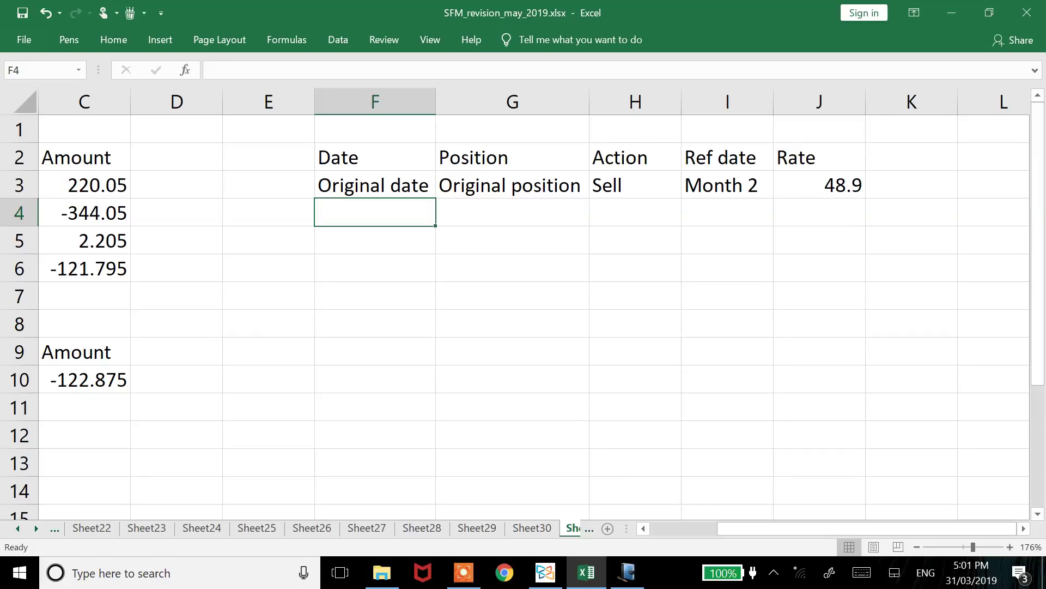
{"action": "key", "text": "Right"}
{"action": "key", "text": "Right"}
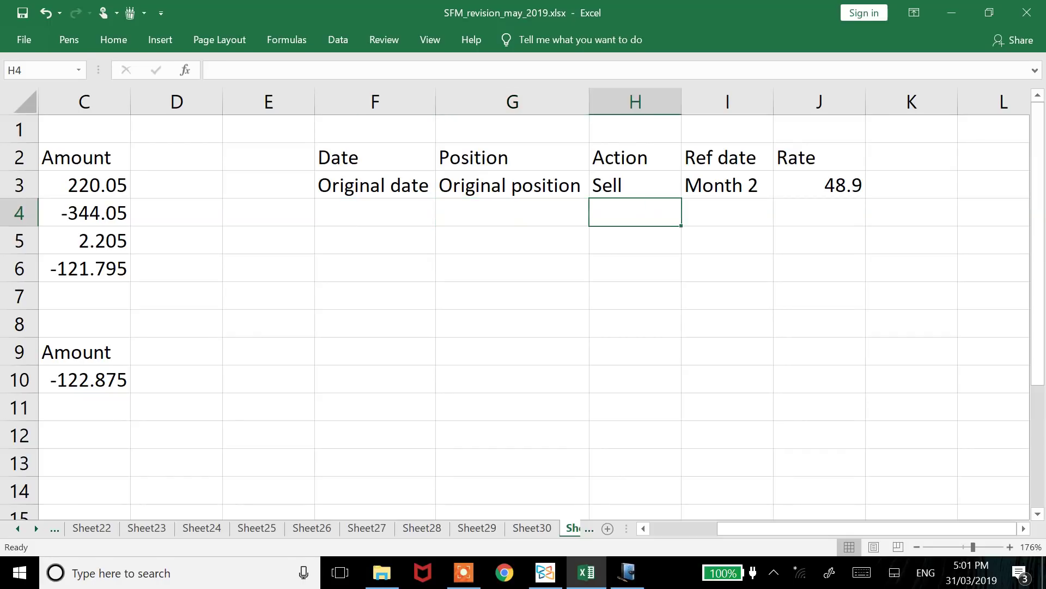
{"action": "key", "text": "Up"}
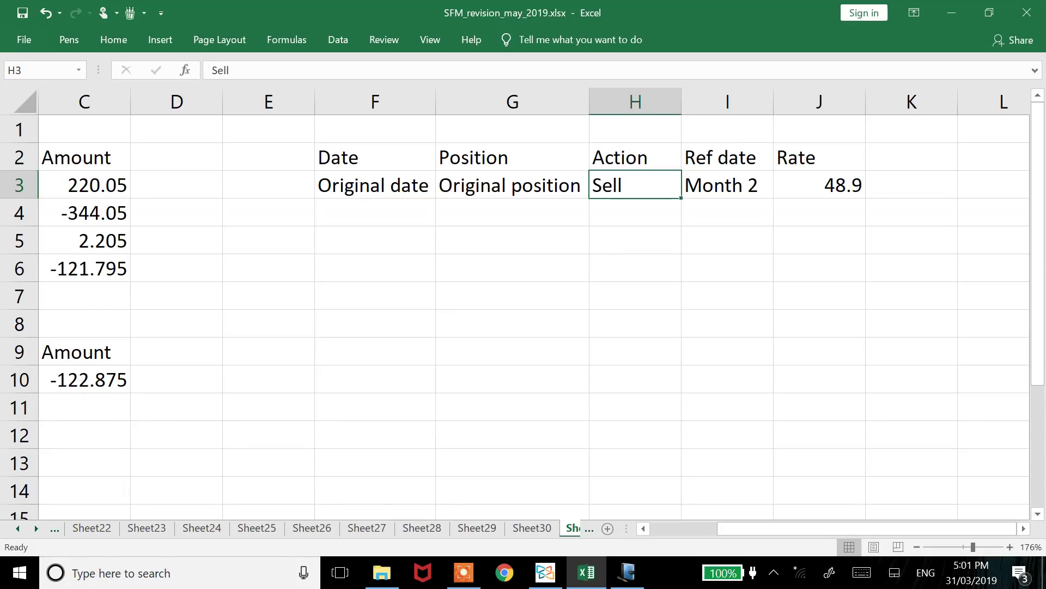
{"action": "key", "text": "Return"}
{"action": "type", "text": "Today"}
{"action": "key", "text": "Return"}
- Enter "Opposite position" in G4 as today's position
{"action": "left_click", "coordinate": [512, 240]}
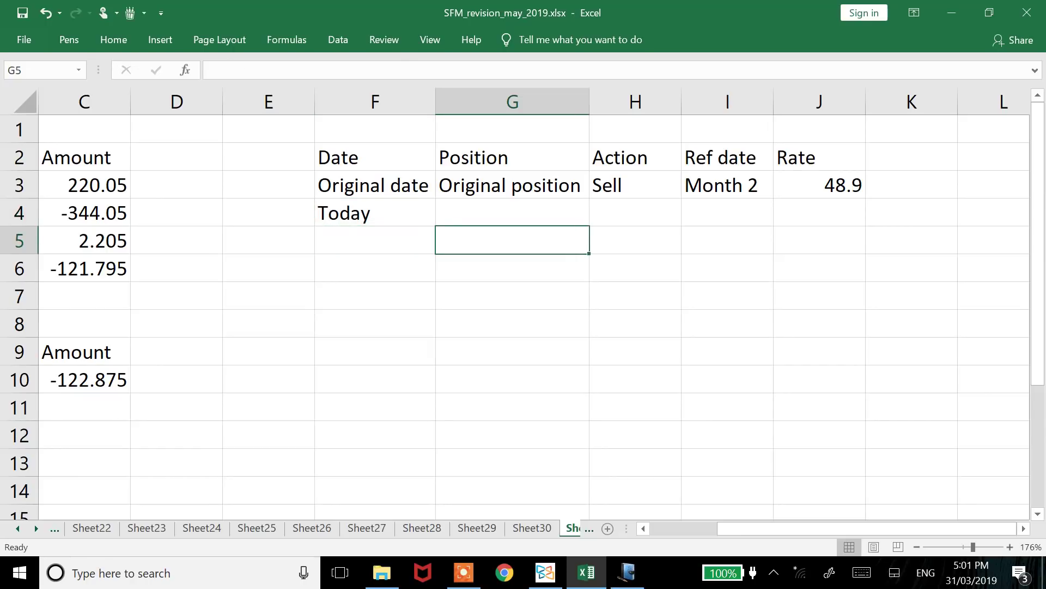
{"action": "left_click", "coordinate": [512, 213]}
{"action": "type", "text": "Opp"}
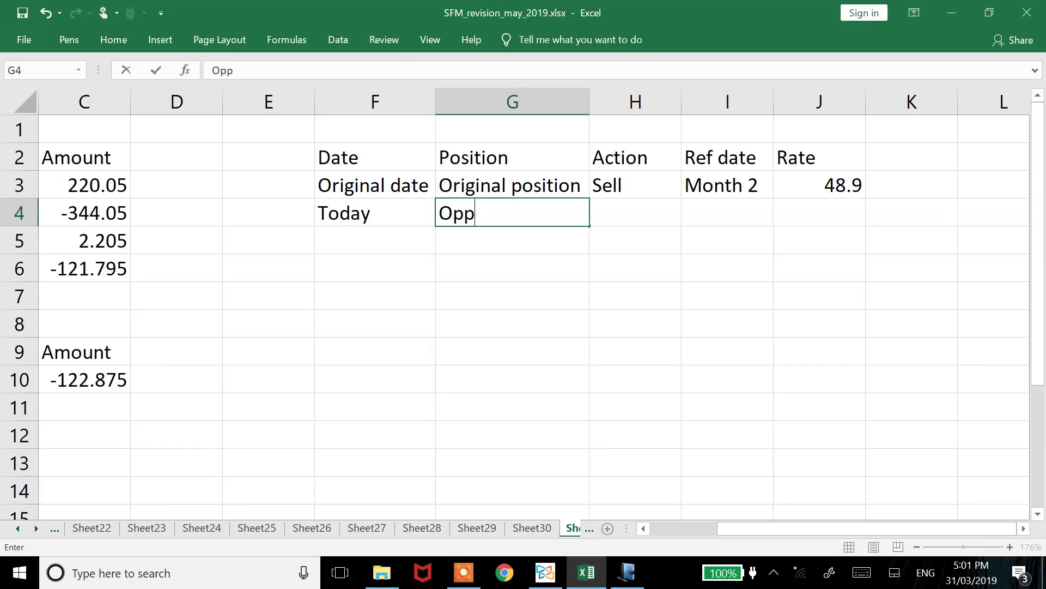
{"action": "type", "text": "osite positio"}
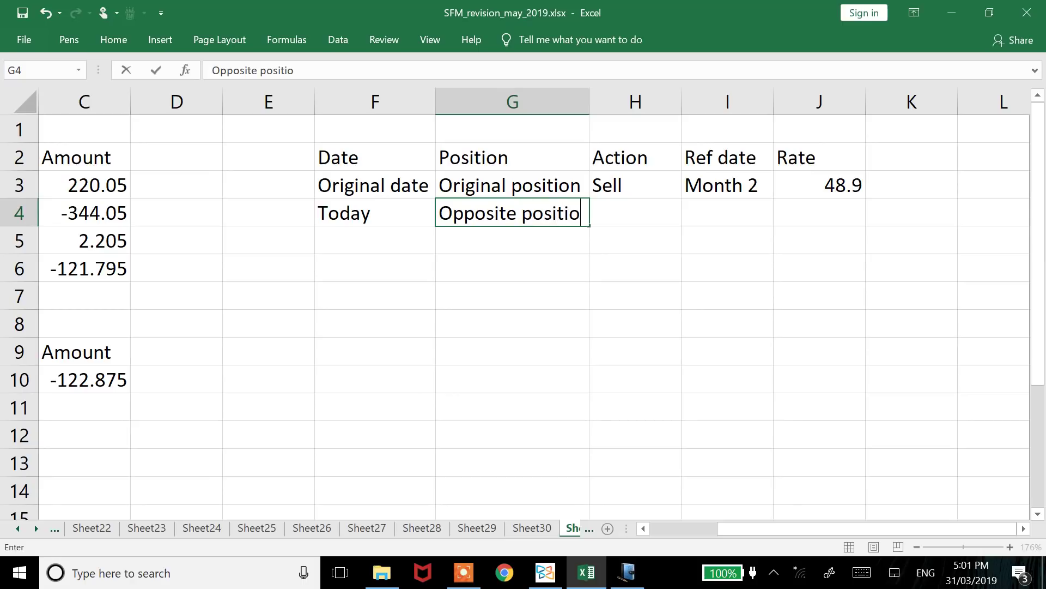
{"action": "type", "text": "n"}
- Enter the opposite position's action "Buy" in H4 and its reference date "Month 2" in I4
{"action": "key", "text": "Tab"}
{"action": "type", "text": "Buy"}
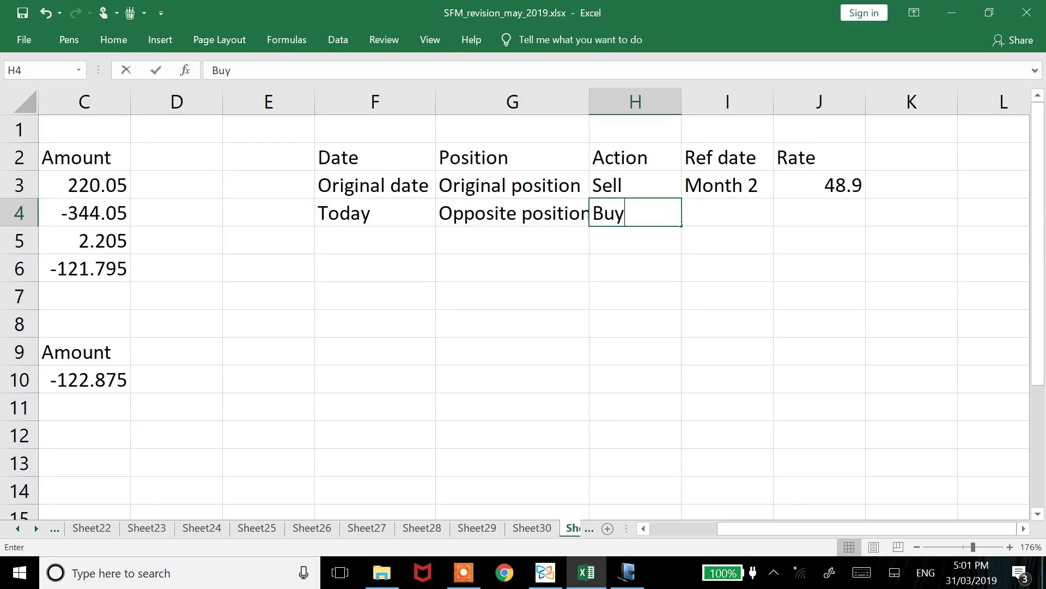
{"action": "key", "text": "Tab"}
{"action": "type", "text": "Month 2"}
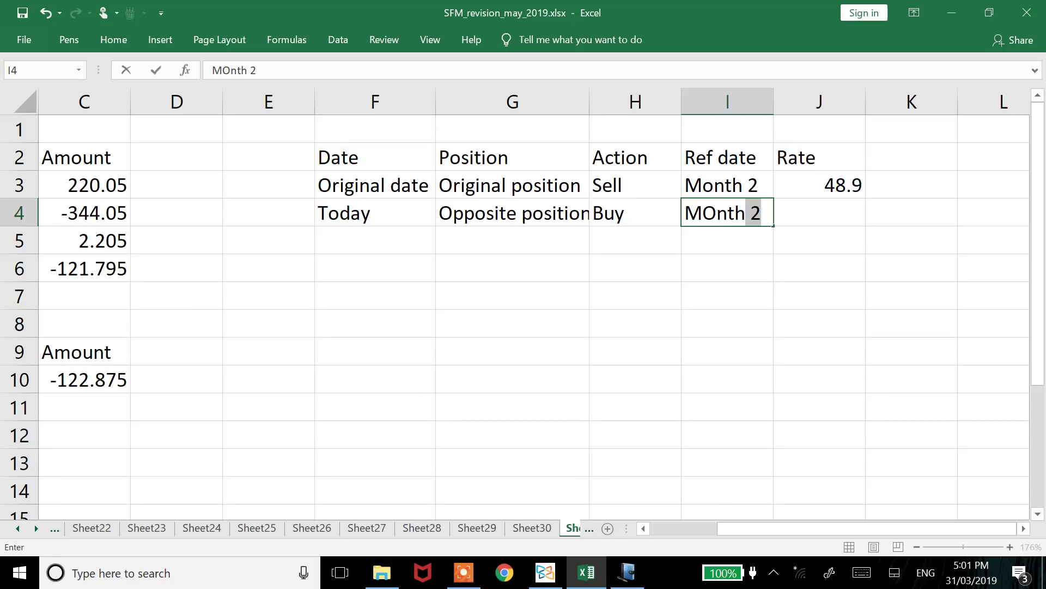
{"action": "key", "text": "Return"}
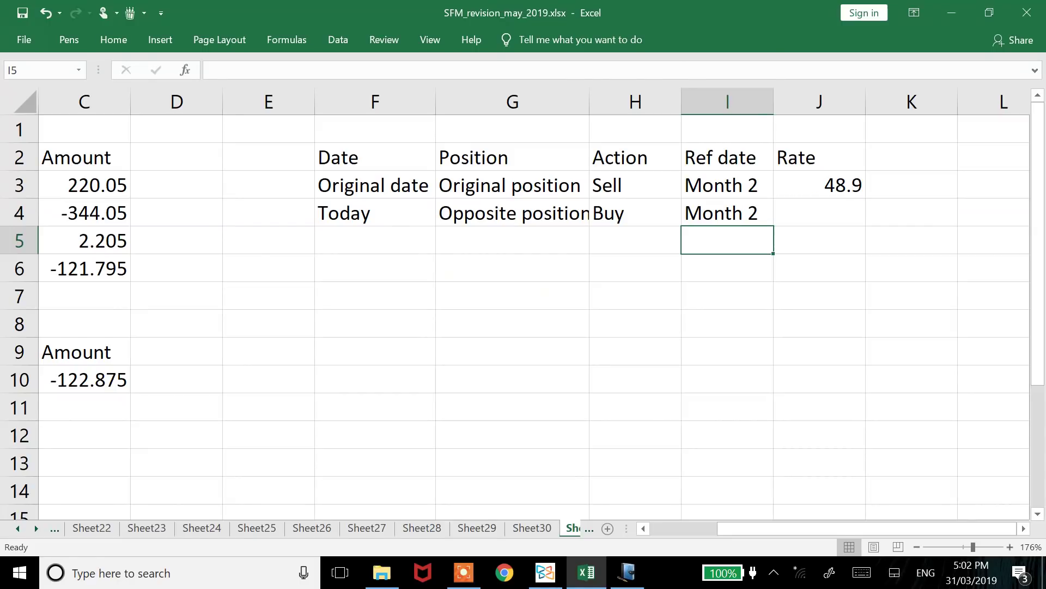
- Check the two-month market rate in Xodo and enter -49 in J4 as the opposite position's rate
{"action": "key", "text": "alt+Tab"}
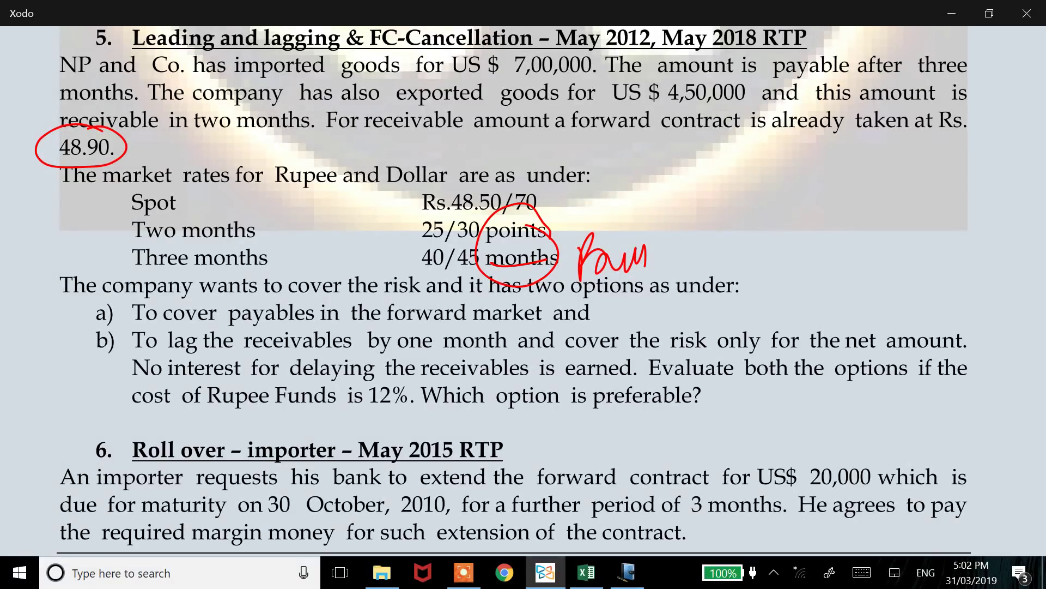
{"action": "key", "text": "alt+Tab"}
{"action": "left_click", "coordinate": [727, 213]}
{"action": "left_click", "coordinate": [820, 213]}
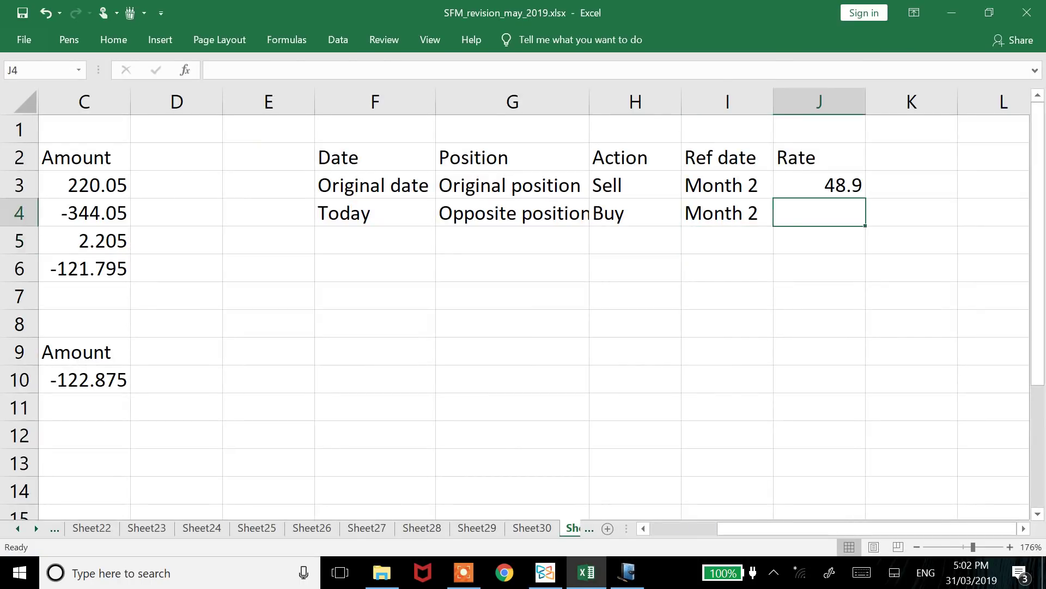
{"action": "type", "text": "-49"}
{"action": "key", "text": "Return"}
- Enter the result label "Loss on cancelation" in G5 below the opposite position
{"action": "key", "text": "Left"}
{"action": "key", "text": "Left"}
{"action": "key", "text": "Left"}
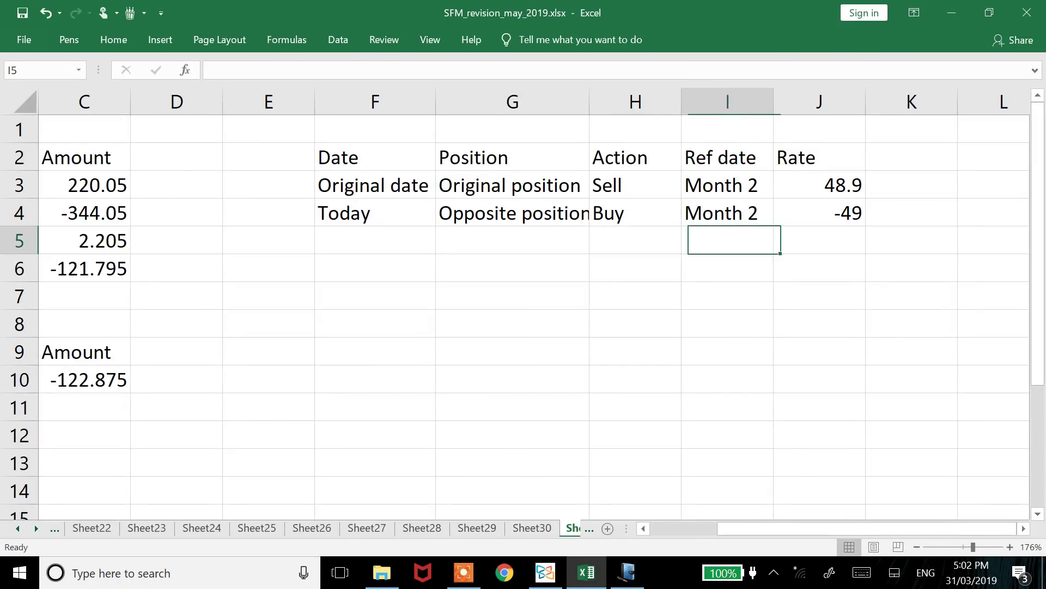
{"action": "type", "text": "Loss "}
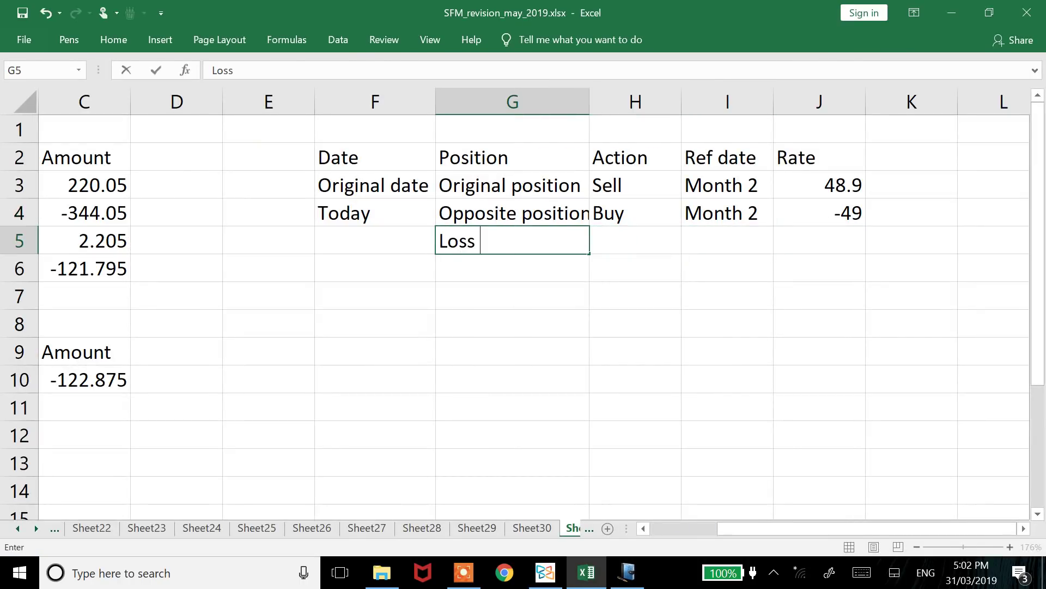
{"action": "type", "text": "on cancel"}
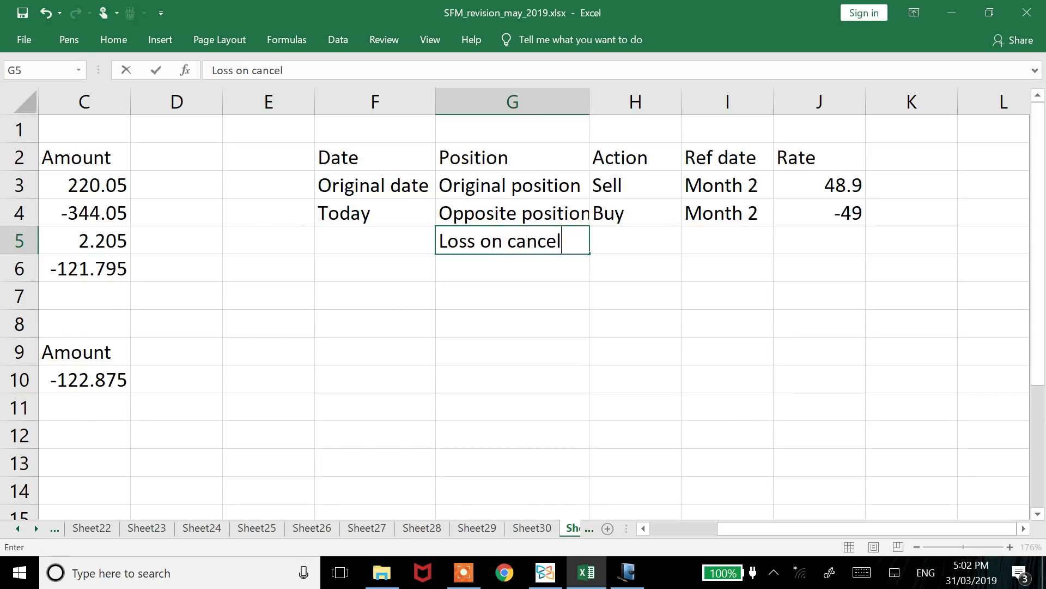
{"action": "type", "text": "ation"}
{"action": "key", "text": "Return"}
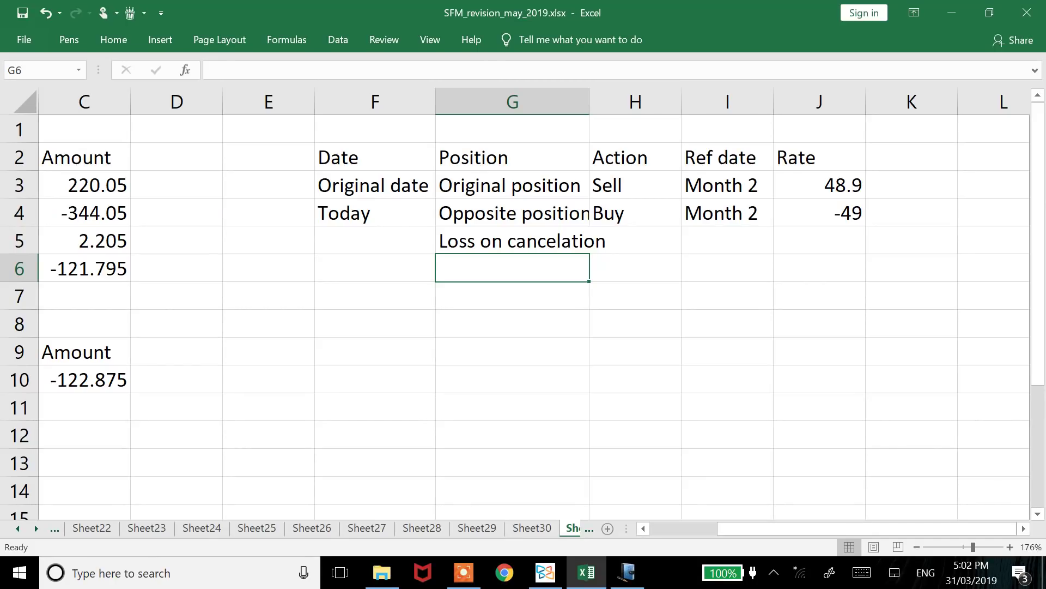
- Calculate the cancellation loss per dollar in J5 with the formula =J3+J4
{"action": "key", "text": "Right"}
{"action": "key", "text": "Right"}
{"action": "key", "text": "Right"}
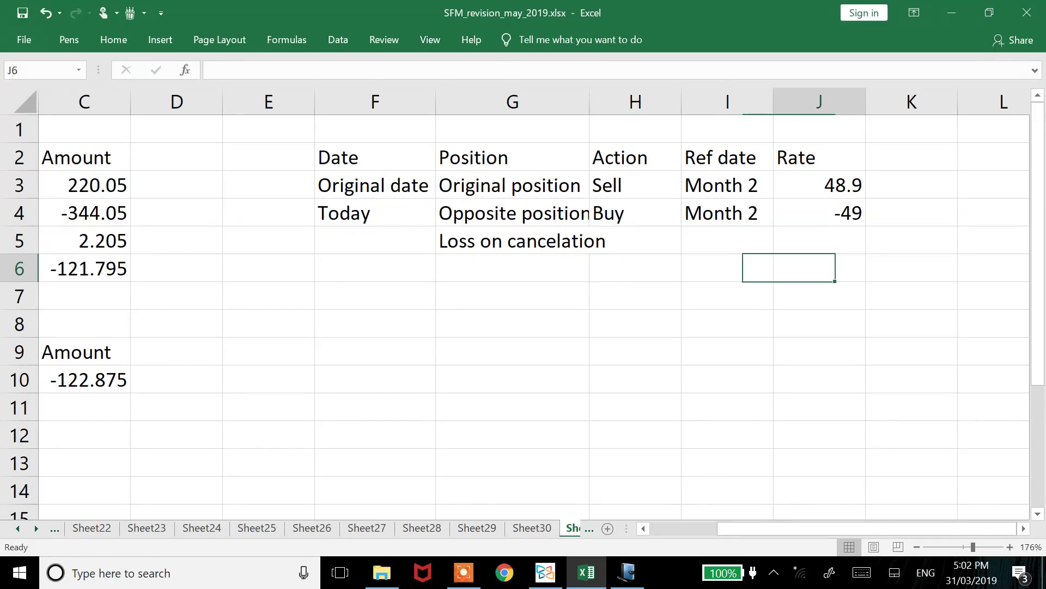
{"action": "key", "text": "Up"}
{"action": "type", "text": "="}
{"action": "key", "text": "Up"}
{"action": "key", "text": "Up"}
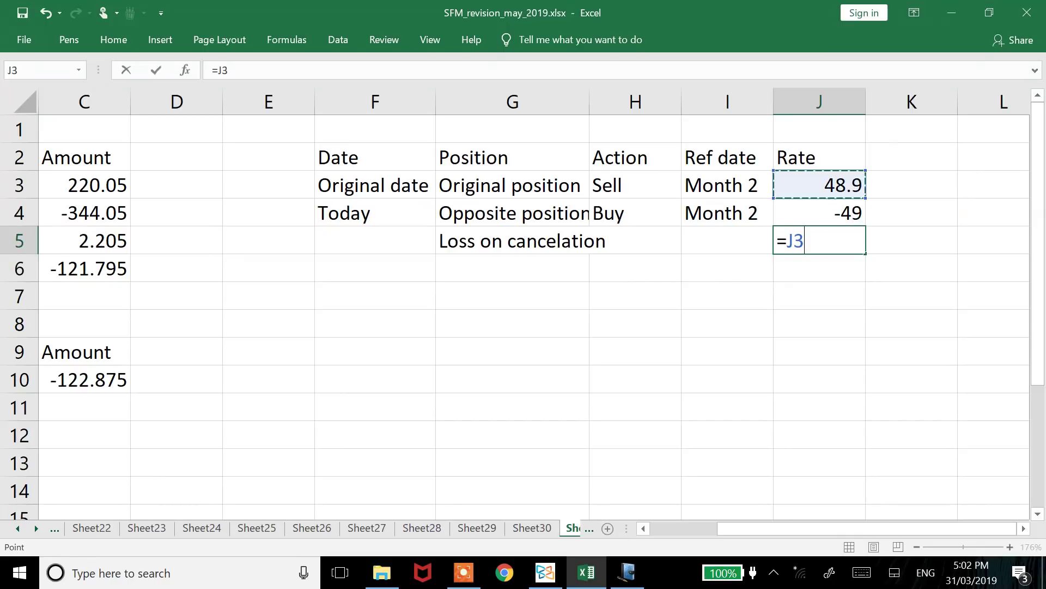
{"action": "type", "text": "+"}
{"action": "key", "text": "Down"}
{"action": "key", "text": "Return"}
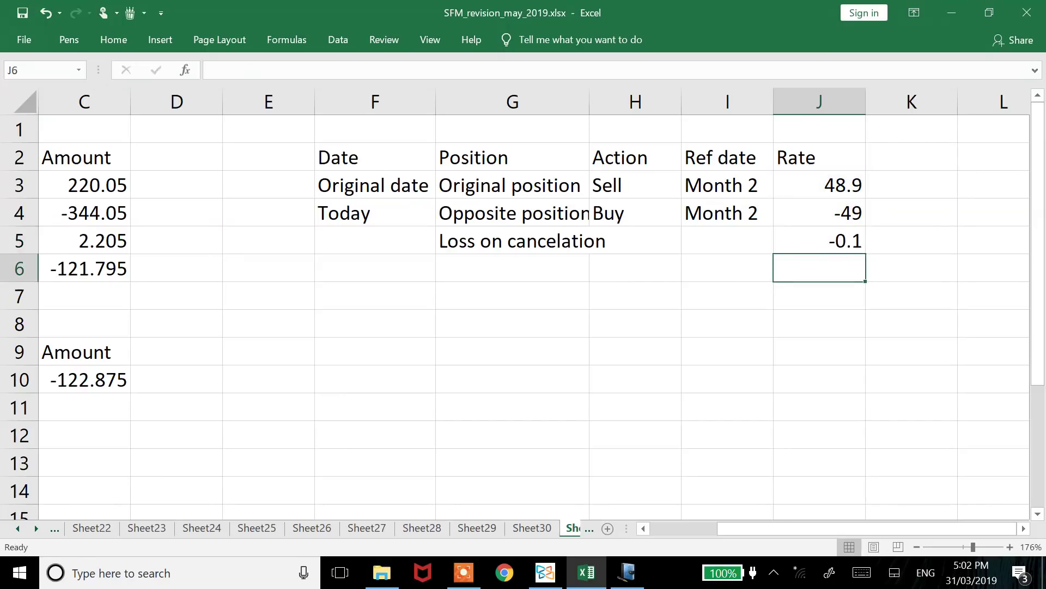
- Enter the forward cancellation calculation "0.1 x 4.5" in B11 of the option 2 table
{"action": "key", "text": "ctrl+Left"}
{"action": "key", "text": "ctrl+Left"}
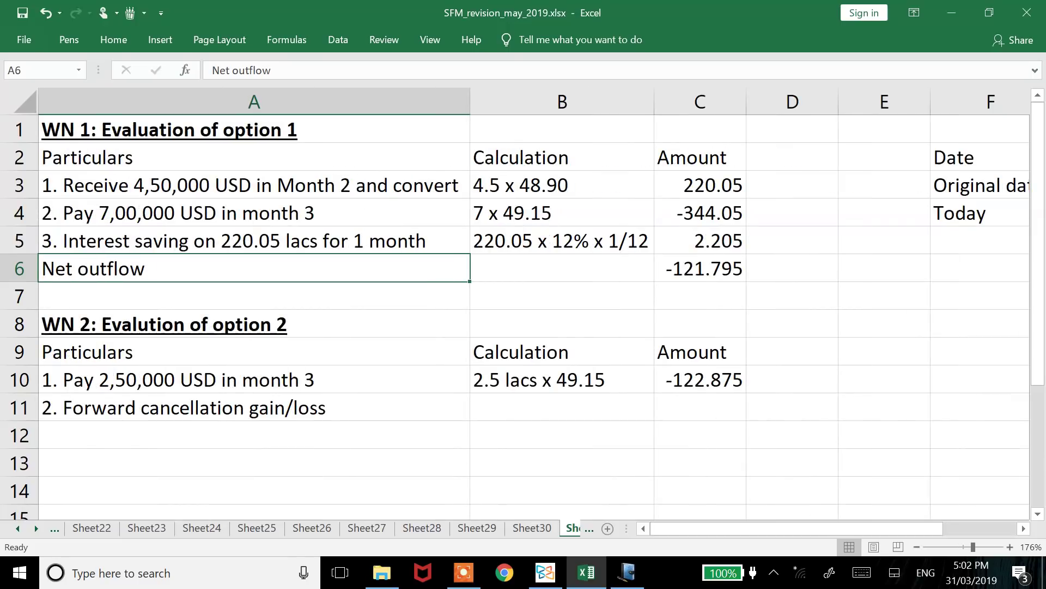
{"action": "key", "text": "Down"}
{"action": "key", "text": "Down"}
{"action": "key", "text": "Down"}
{"action": "key", "text": "Down"}
{"action": "left_click", "coordinate": [562, 406]}
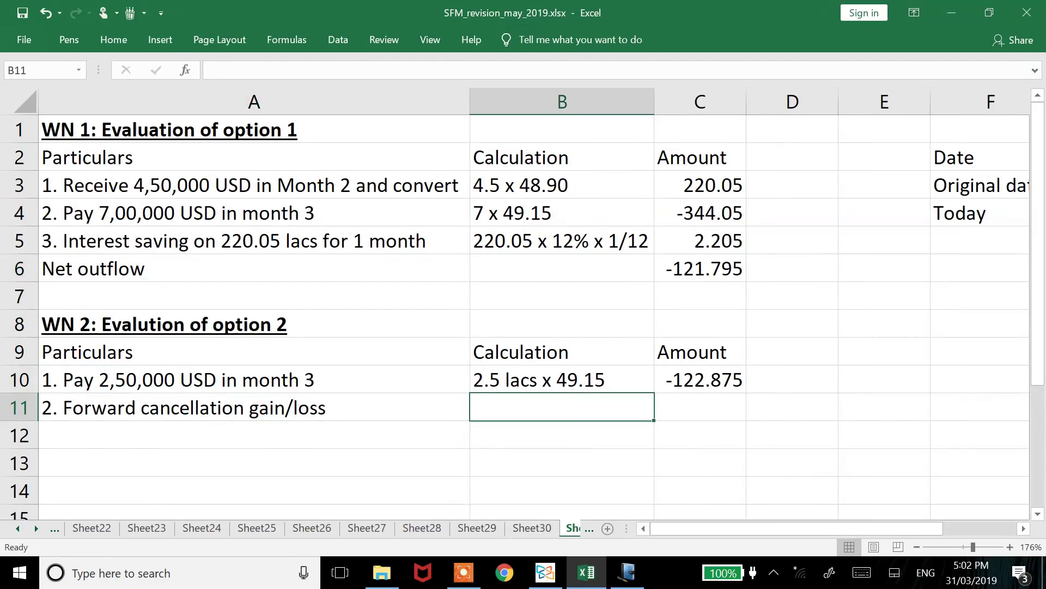
{"action": "type", "text": "0.1 x 4.5"}
{"action": "key", "text": "Tab"}
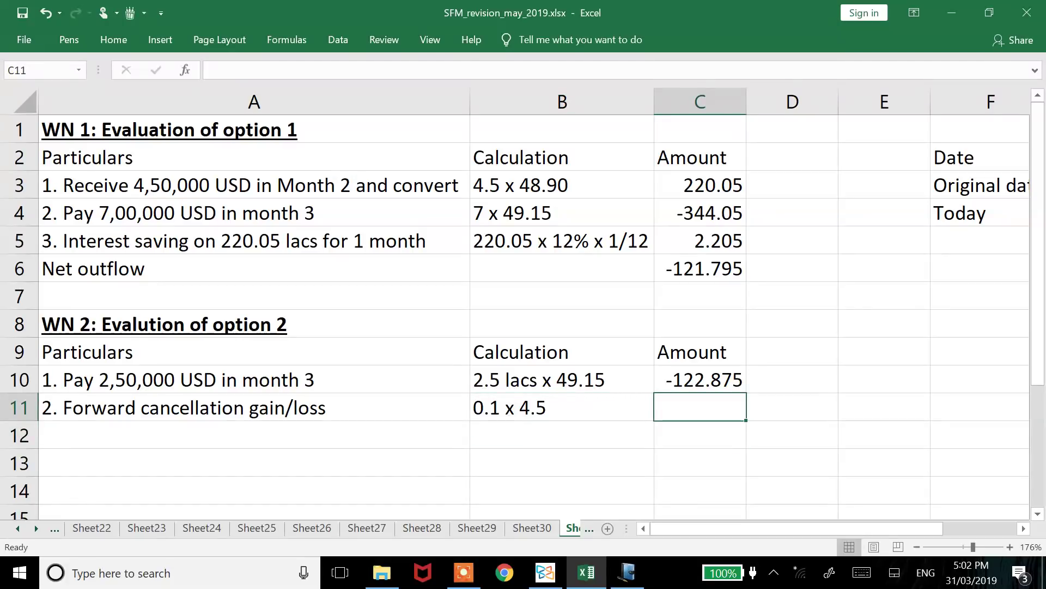
- Calculate the forward cancellation amount in C11 as -0.1*4.5
{"action": "type", "text": "-0.1*4.5"}
{"action": "key", "text": "Return"}
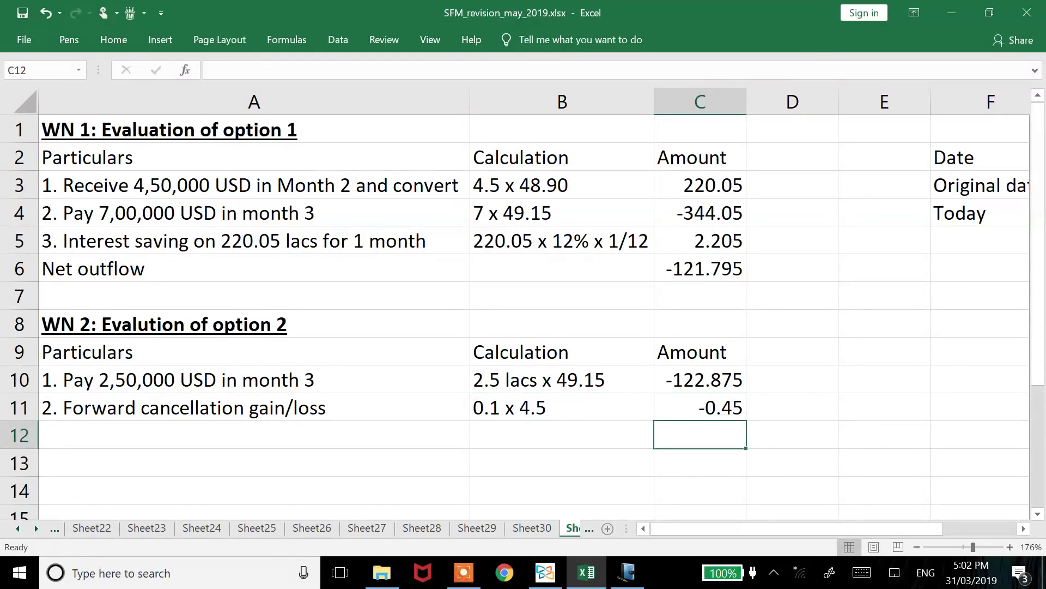
{"action": "key", "text": "Left"}
{"action": "key", "text": "Left"}
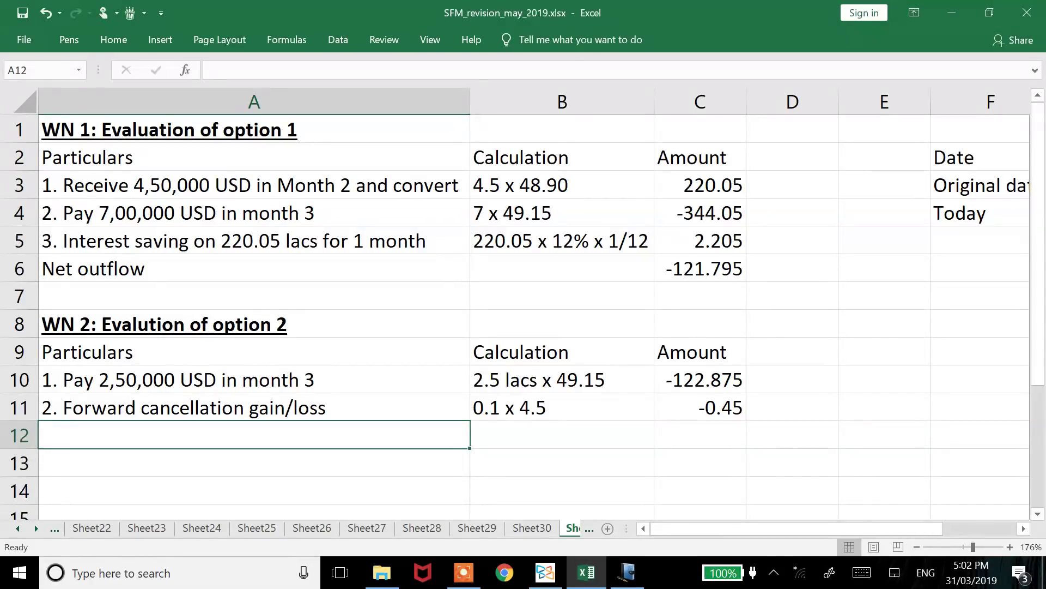
{"action": "type", "text": "Overall "}
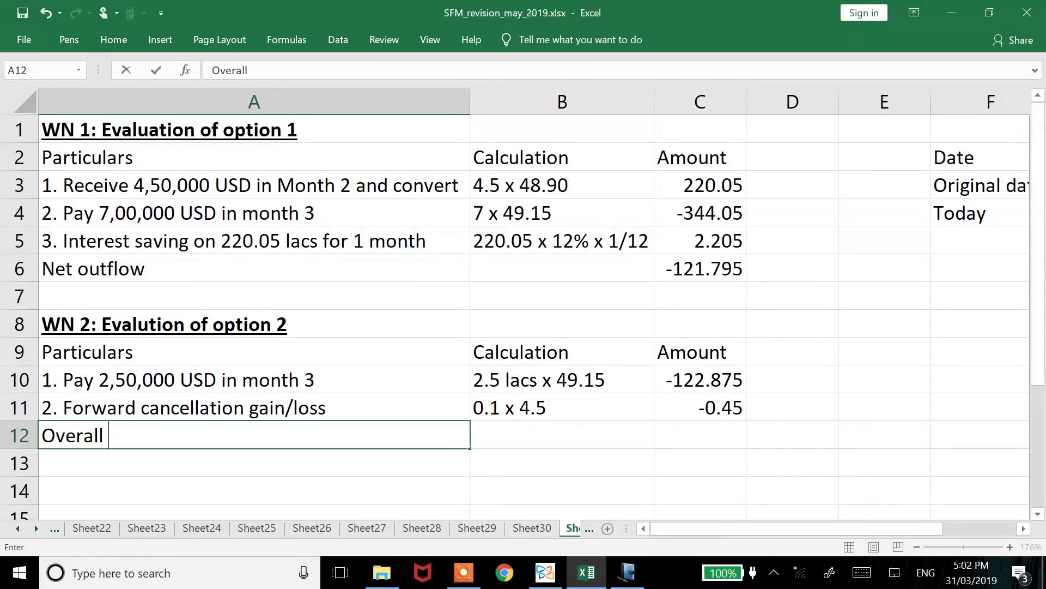
{"action": "type", "text": "outfl"}
{"action": "key", "text": "Escape"}
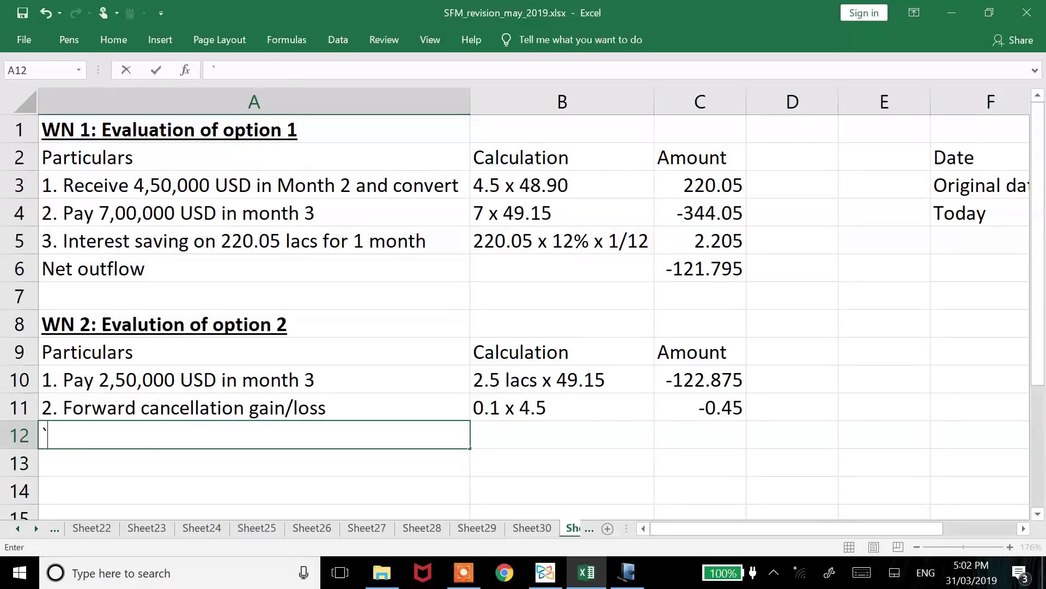
- Enter the label "3. Interest on loss" in A12 below the forward cancellation row
{"action": "type", "text": "3. Inter est on loss"}
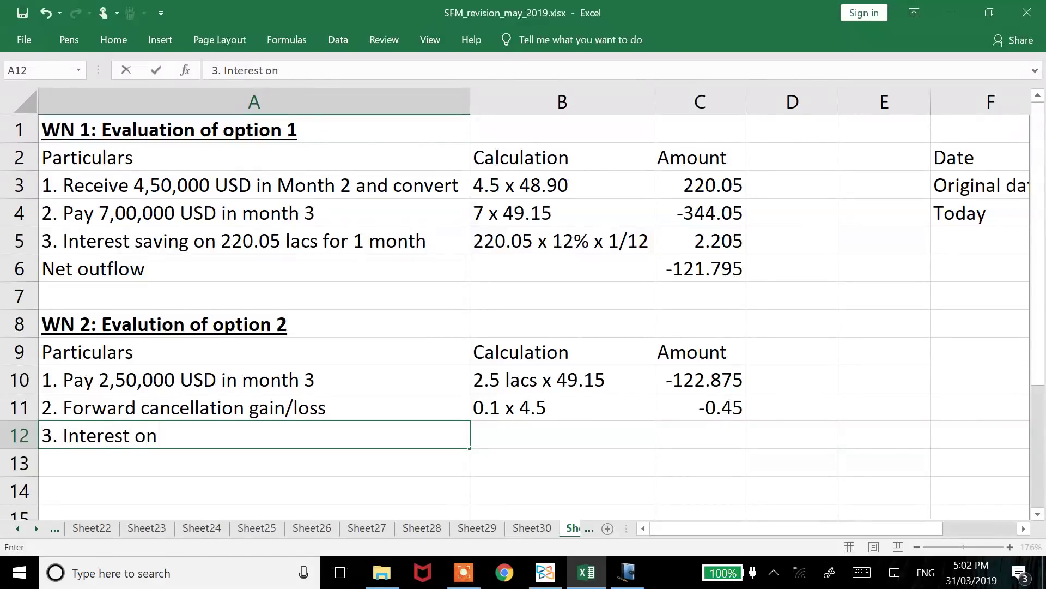
{"action": "key", "text": "Return"}
{"action": "key", "text": "Down"}
{"action": "key", "text": "Down"}
{"action": "key", "text": "Down"}
{"action": "key", "text": "Down"}
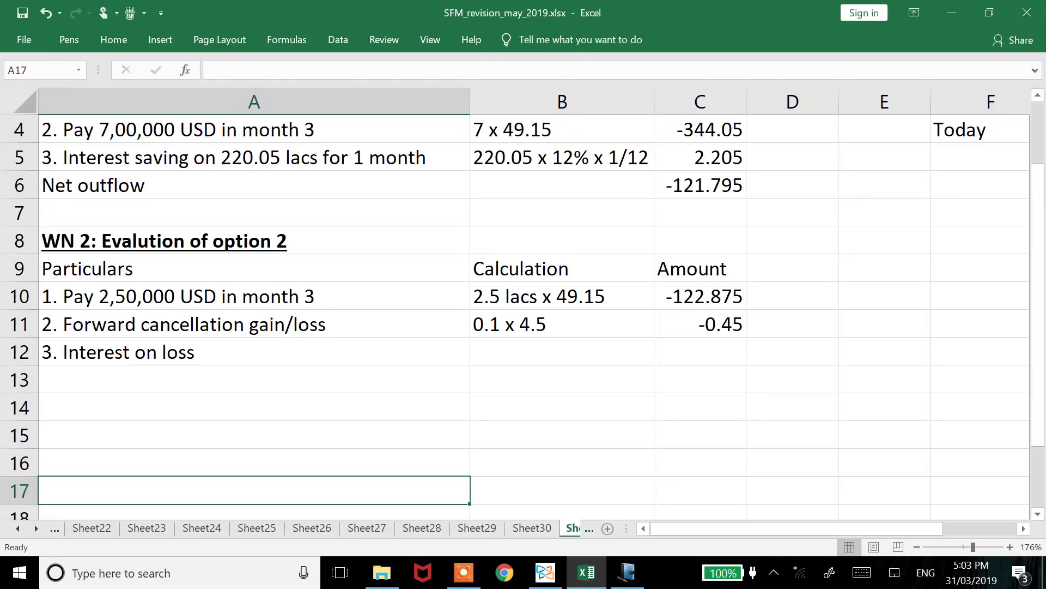
- Enter the interest calculation "0.45 x 12% x 3/12" in B12 beside the interest on loss label
{"action": "key", "text": "Up"}
{"action": "key", "text": "Up"}
{"action": "key", "text": "Up"}
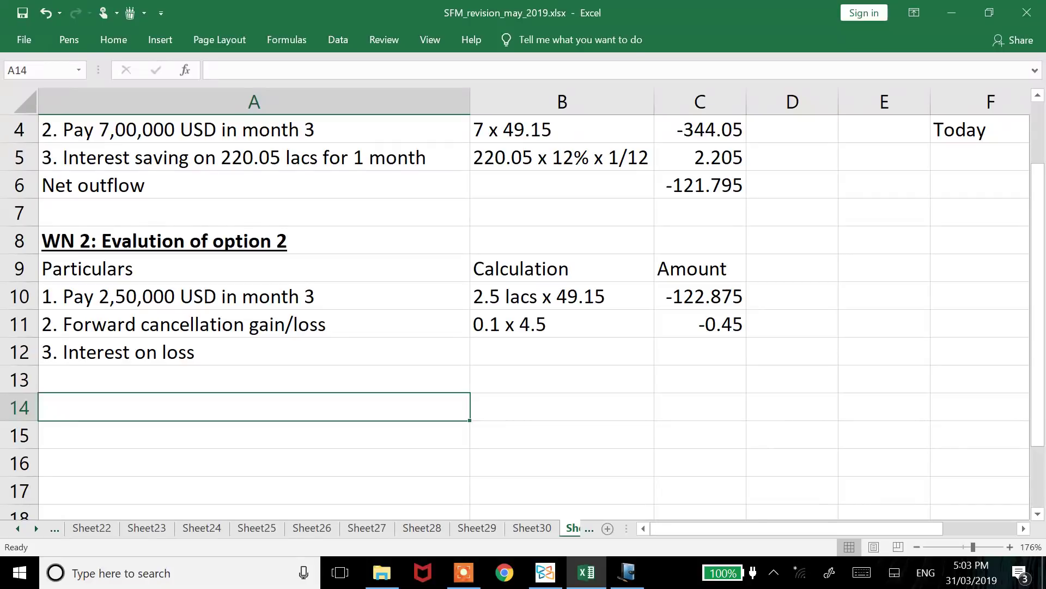
{"action": "key", "text": "Up"}
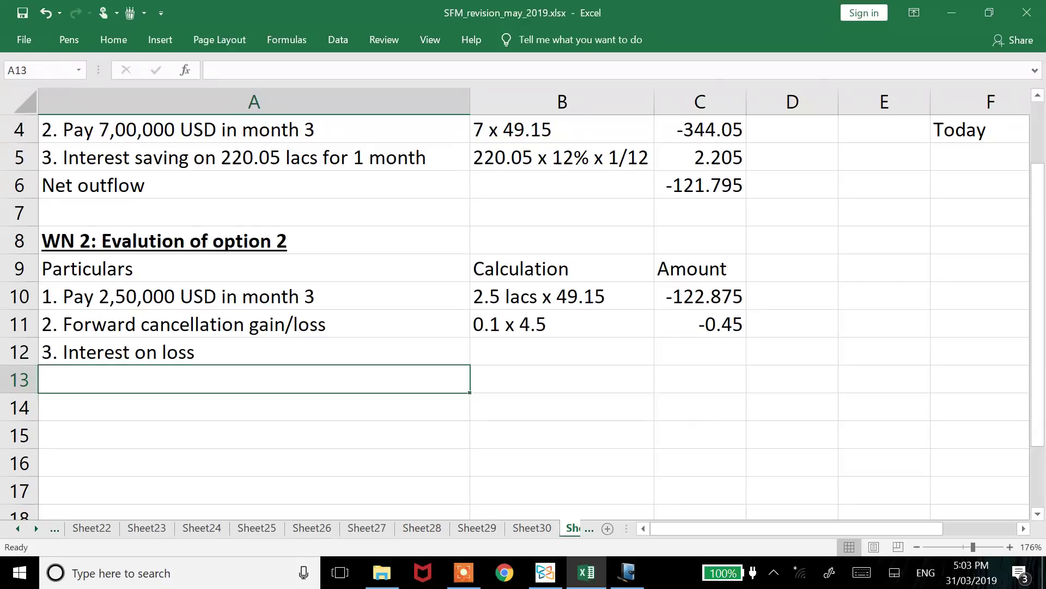
{"action": "key", "text": "Right"}
{"action": "key", "text": "Up"}
{"action": "type", "text": "-0"}
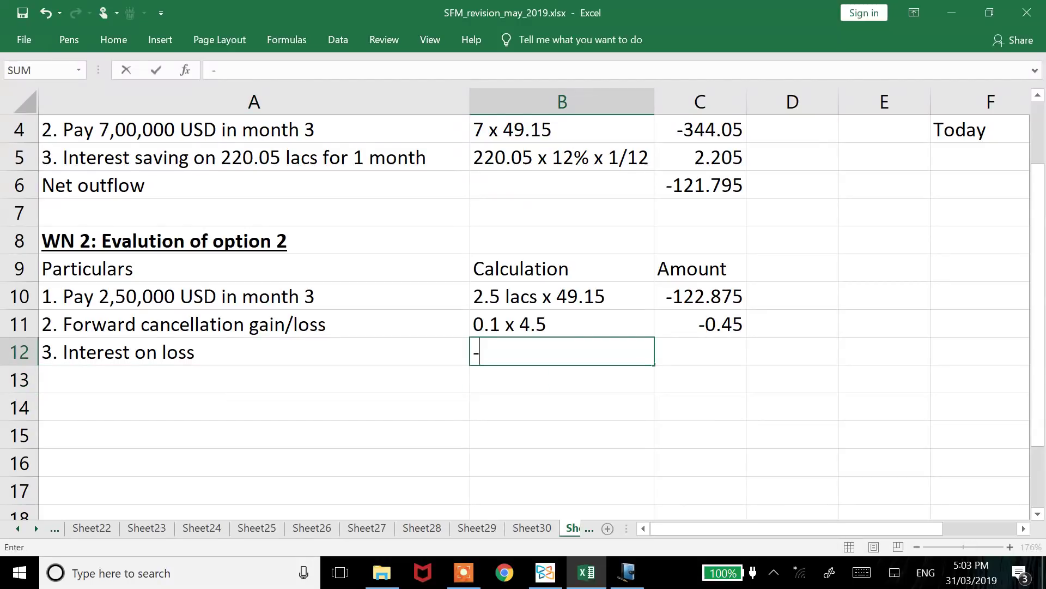
{"action": "key", "text": "BackSpace"}
{"action": "key", "text": "BackSpace"}
{"action": "type", "text": "0.45"}
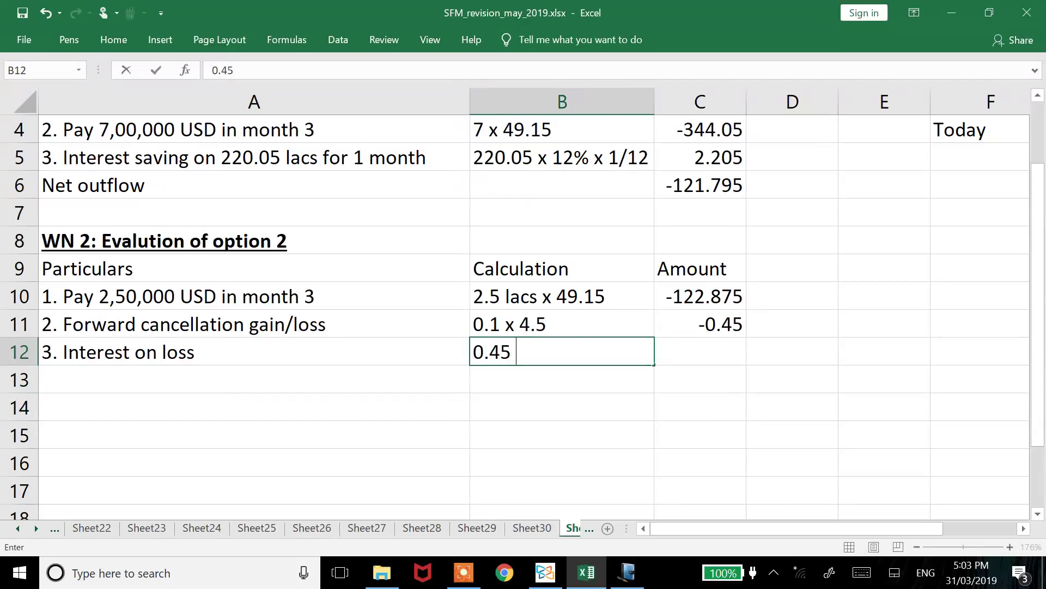
{"action": "type", "text": " x 12% x 3/12"}
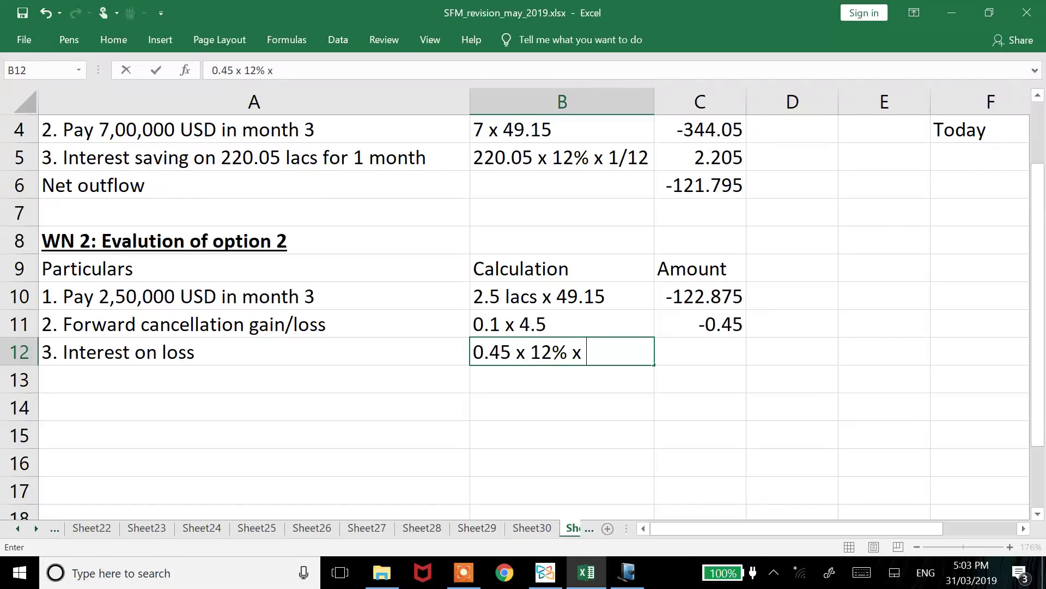
{"action": "key", "text": "Return"}
- Calculate the interest on loss in C12 with the formula =C11*3%
{"action": "key", "text": "Right"}
{"action": "key", "text": "Up"}
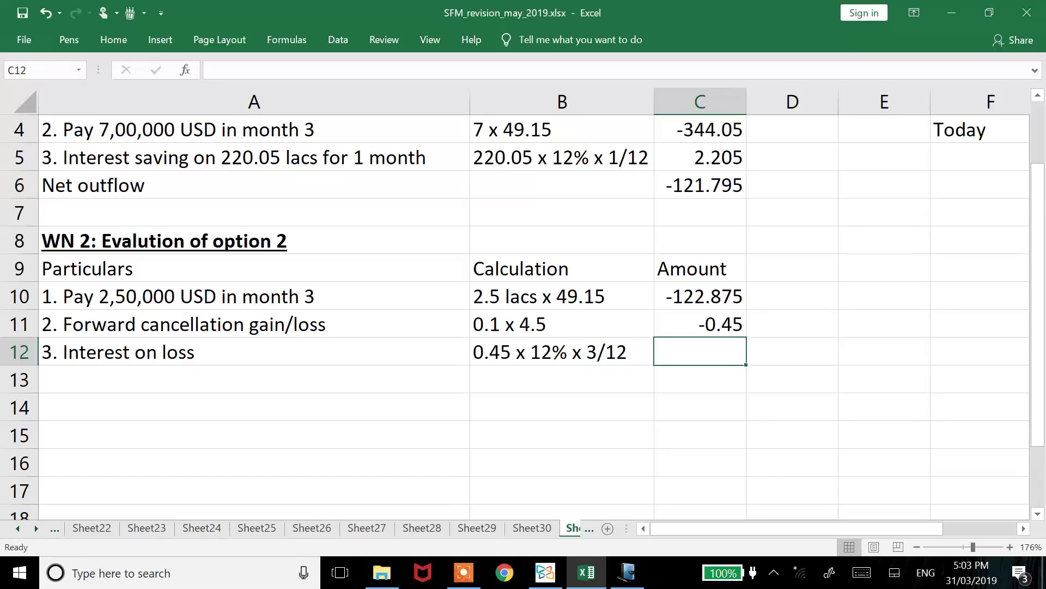
{"action": "type", "text": "="}
{"action": "key", "text": "Up"}
{"action": "type", "text": "*3%"}
{"action": "key", "text": "Return"}
- Enter the label "Total outflow" in A13 below the interest on loss row
{"action": "left_click", "coordinate": [254, 378]}
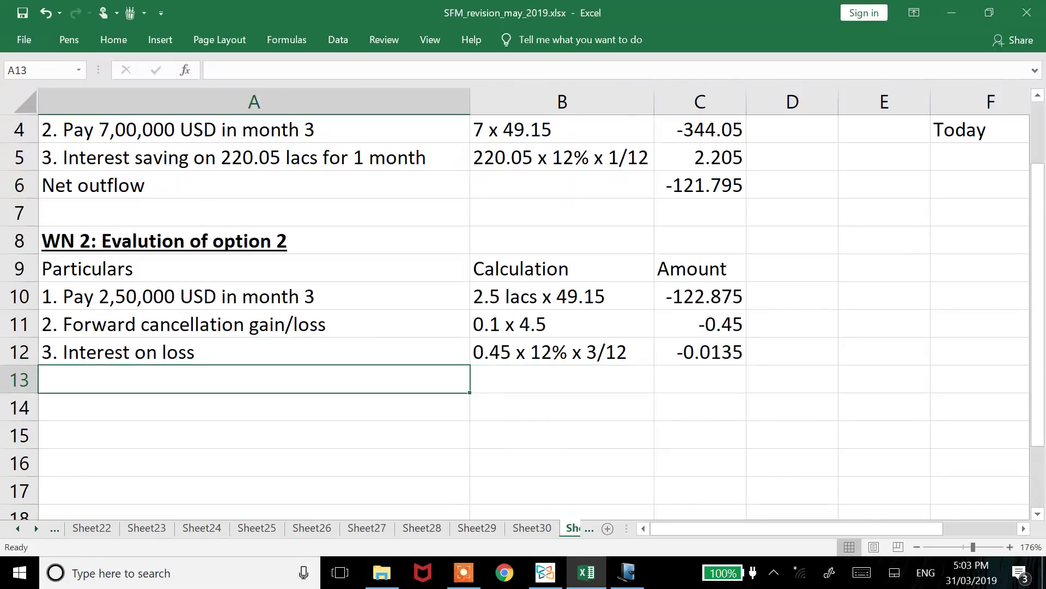
{"action": "type", "text": "Total otuf"}
{"action": "key", "text": "BackSpace"}
{"action": "key", "text": "BackSpace"}
{"action": "key", "text": "BackSpace"}
{"action": "type", "text": "utflow"}
{"action": "key", "text": "Return"}
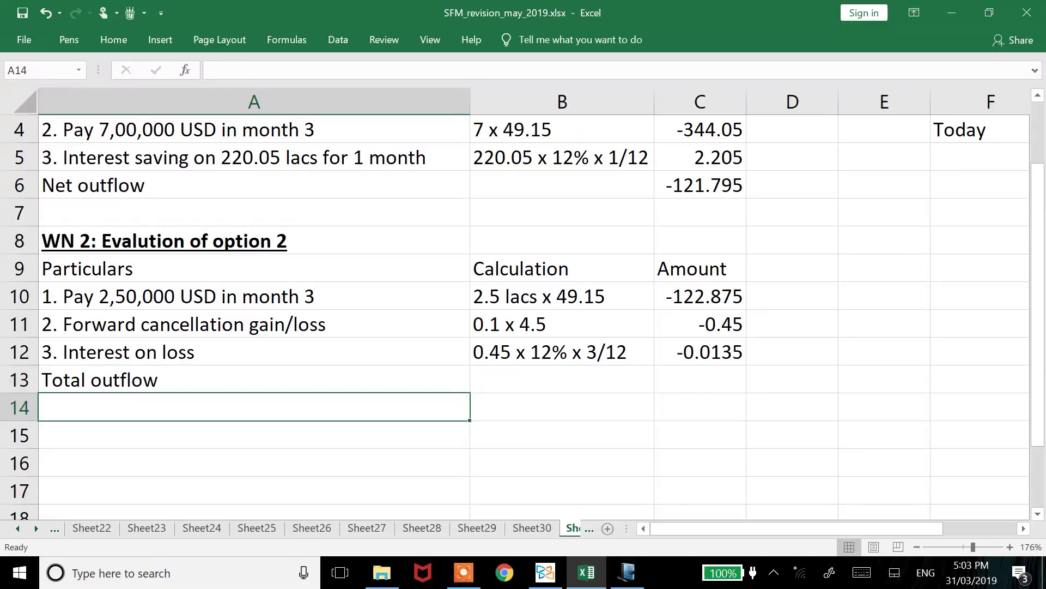
- Calculate option 2's total outflow in C13 with the formula =sum(C10:C12)
{"action": "key", "text": "Right"}
{"action": "key", "text": "Right"}
{"action": "key", "text": "Right"}
{"action": "key", "text": "Up"}
{"action": "key", "text": "Left"}
{"action": "type", "text": "=sum("}
{"action": "key", "text": "Up"}
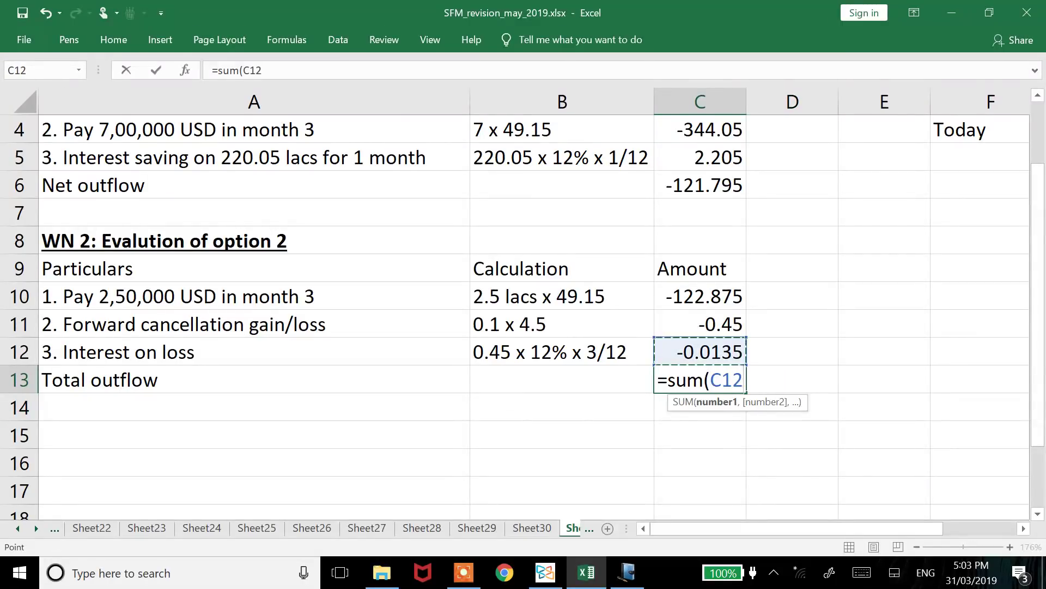
{"action": "key", "text": "shift+Up"}
{"action": "key", "text": "shift+Up"}
{"action": "type", "text": ")"}
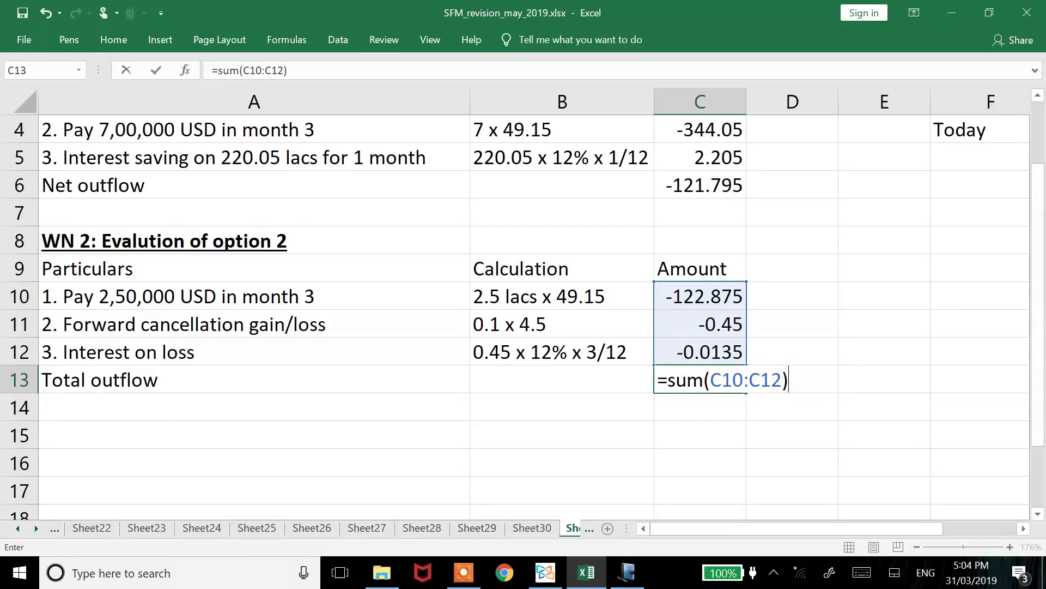
{"action": "key", "text": "Return"}
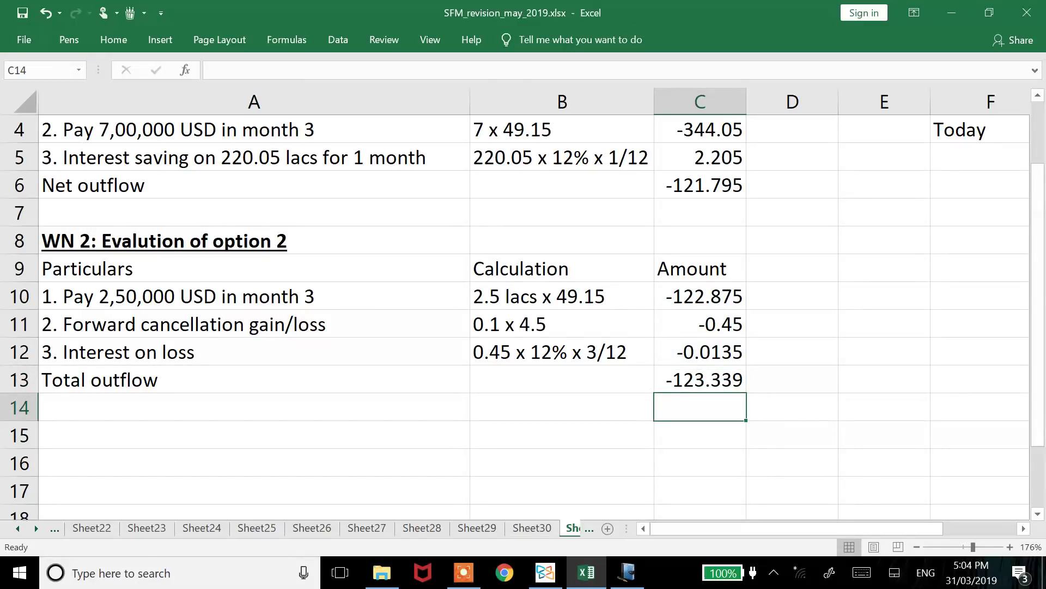
- Examine the cancellation side table, selecting the opposite position's row from F4 to J4
{"action": "key", "text": "Right"}
{"action": "key", "text": "Right"}
{"action": "key", "text": "Right"}
{"action": "key", "text": "Right"}
{"action": "key", "text": "Right"}
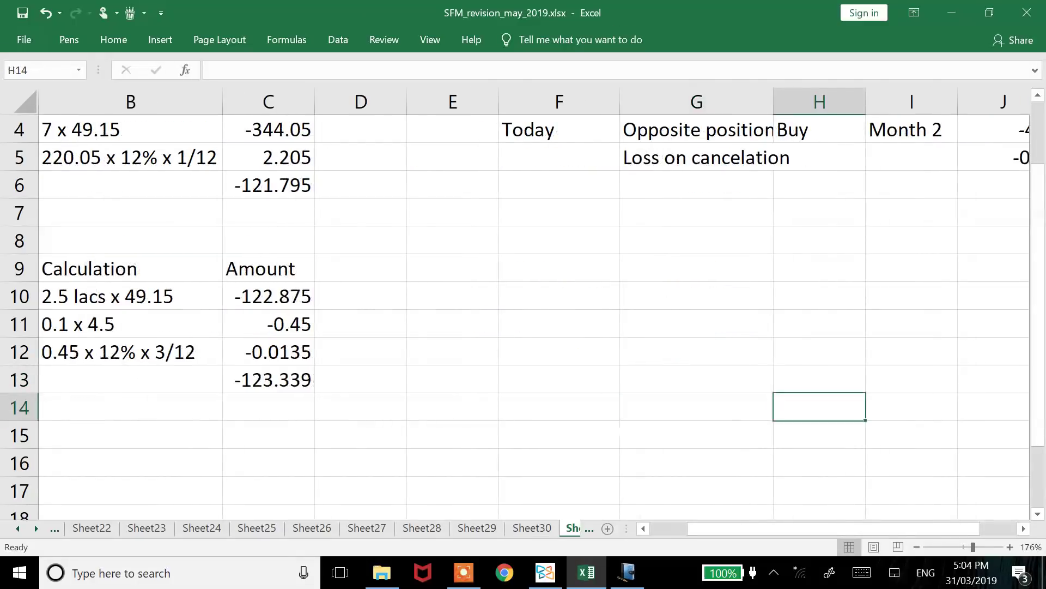
{"action": "key", "text": "ctrl+Up"}
{"action": "key", "text": "Up"}
{"action": "key", "text": "Left"}
{"action": "key", "text": "Left"}
{"action": "key", "text": "Down"}
{"action": "key", "text": "Up"}
{"action": "key", "text": "Up"}
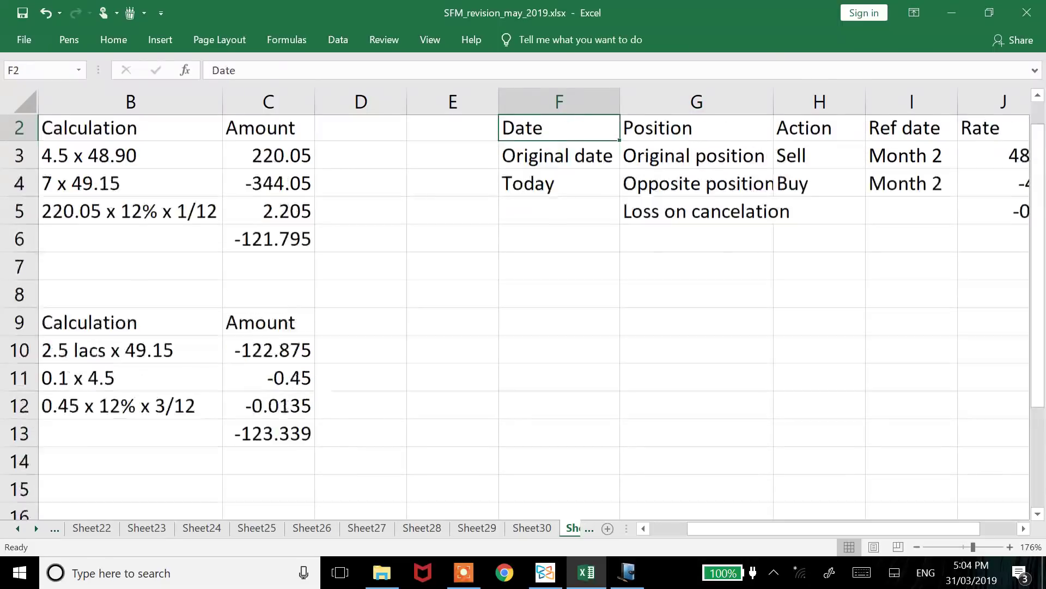
{"action": "key", "text": "Down"}
{"action": "key", "text": "Down"}
{"action": "key", "text": "ctrl+shift+Right"}
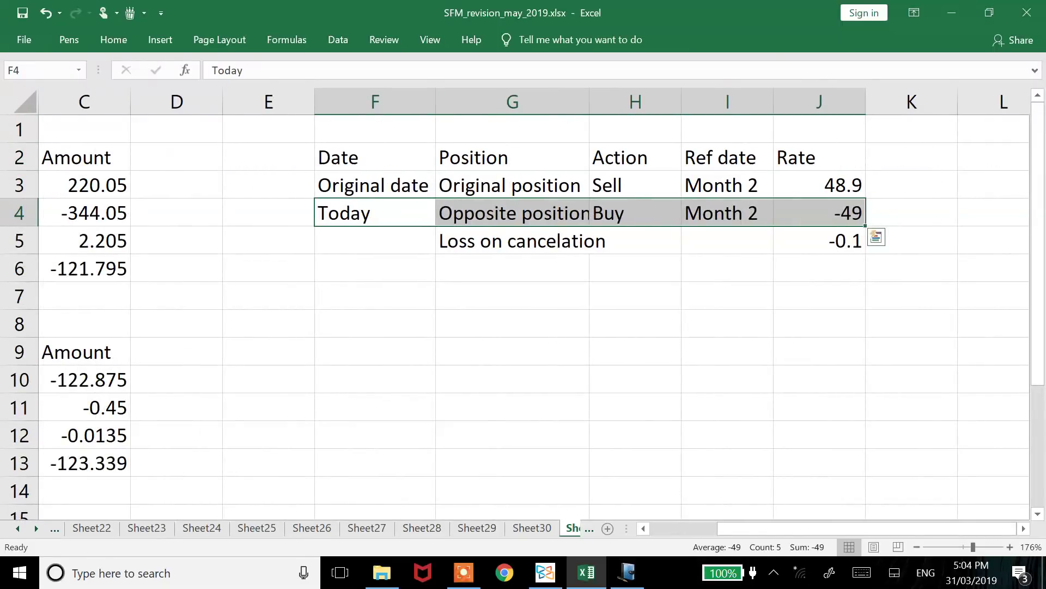
- Return to the working notes and review option 2's rows down to the total outflow
{"action": "key", "text": "Home"}
{"action": "key", "text": "Down"}
{"action": "key", "text": "Down"}
{"action": "key", "text": "Down"}
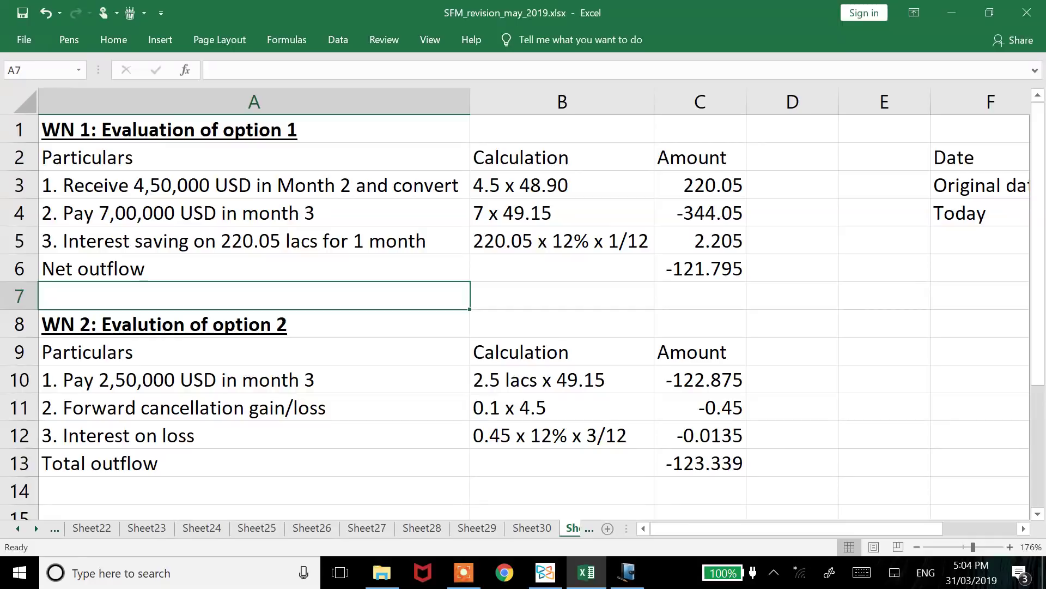
{"action": "key", "text": "Down"}
{"action": "key", "text": "Down"}
{"action": "key", "text": "Down"}
{"action": "key", "text": "Down"}
{"action": "key", "text": "Down"}
{"action": "key", "text": "Down"}
{"action": "key", "text": "Down"}
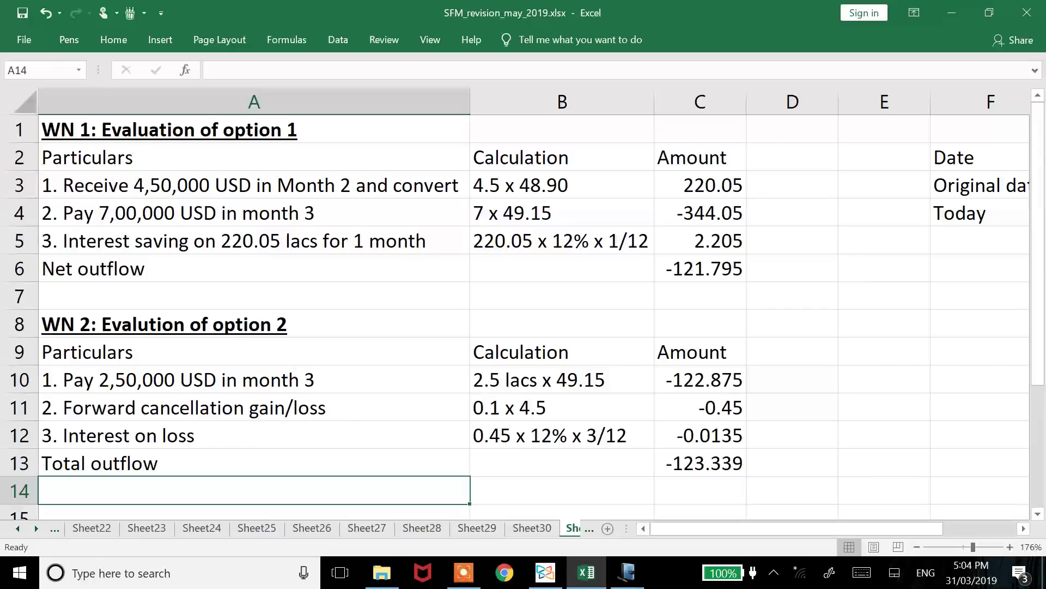
- Compare option 1's interest saving row, A5 to C5, with option 2's items, including the month 3 payment
{"action": "left_click", "coordinate": [254, 463]}
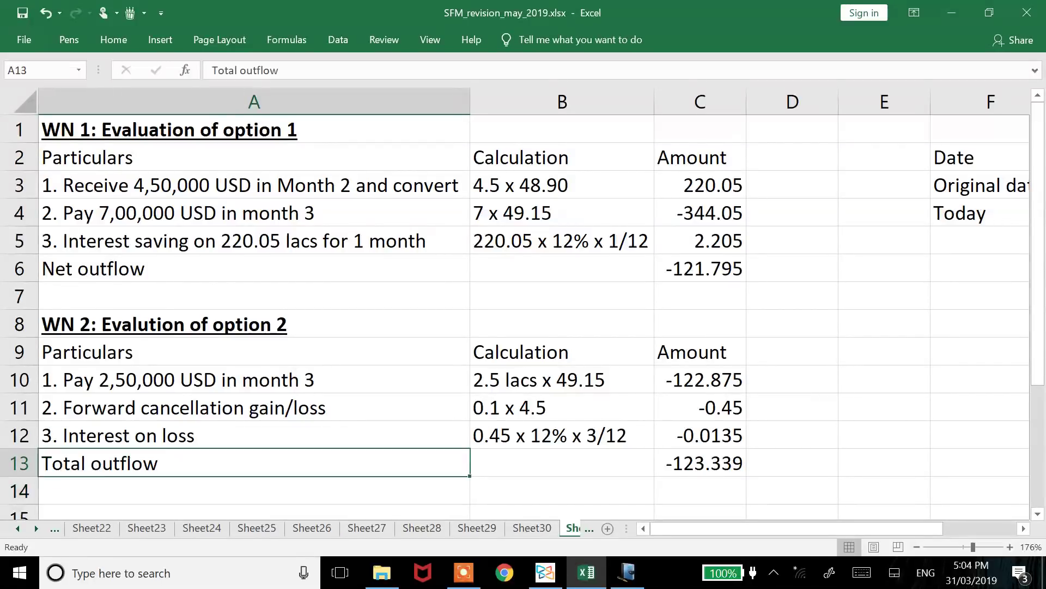
{"action": "left_click", "coordinate": [254, 435]}
{"action": "key", "text": "Up"}
{"action": "key", "text": "Up"}
{"action": "key", "text": "Up"}
{"action": "key", "text": "Up"}
{"action": "key", "text": "Up"}
{"action": "key", "text": "Up"}
{"action": "key", "text": "Up"}
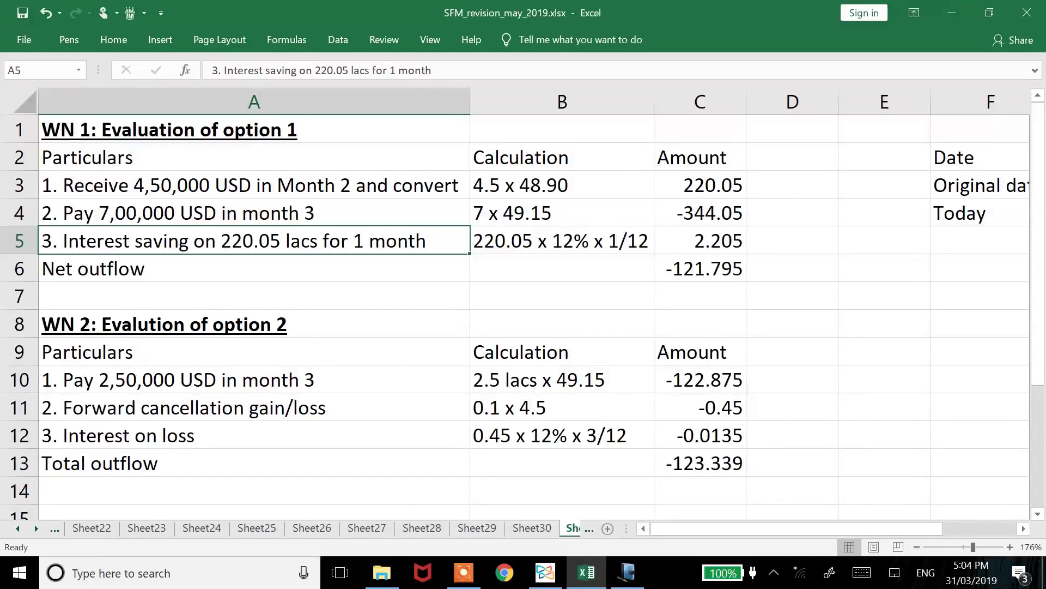
{"action": "key", "text": "shift+Right"}
{"action": "key", "text": "shift+Right"}
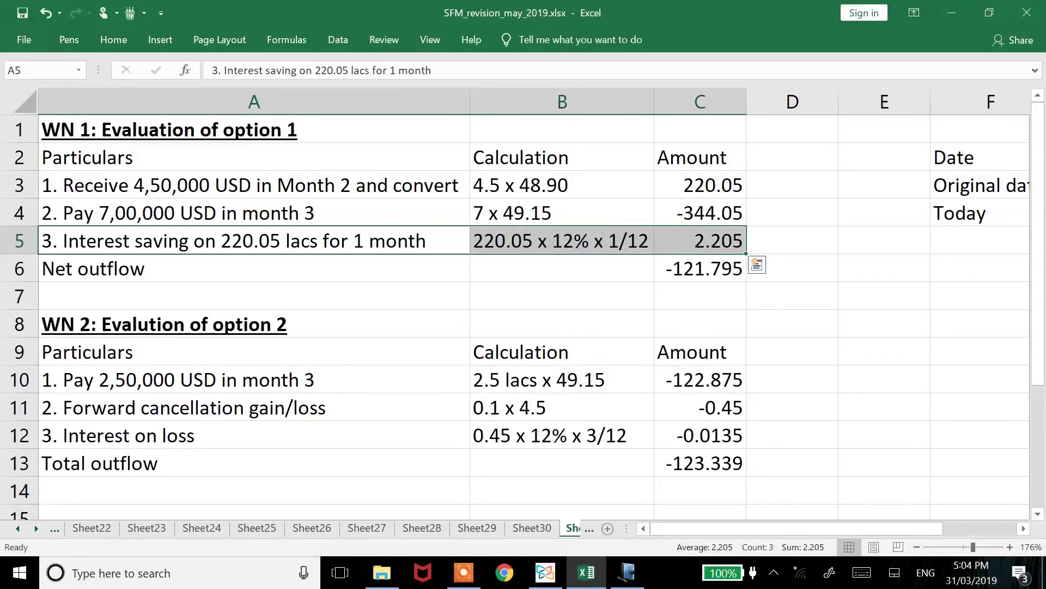
{"action": "key", "text": "Down"}
{"action": "key", "text": "Down"}
{"action": "key", "text": "Down"}
{"action": "key", "text": "Down"}
{"action": "key", "text": "Down"}
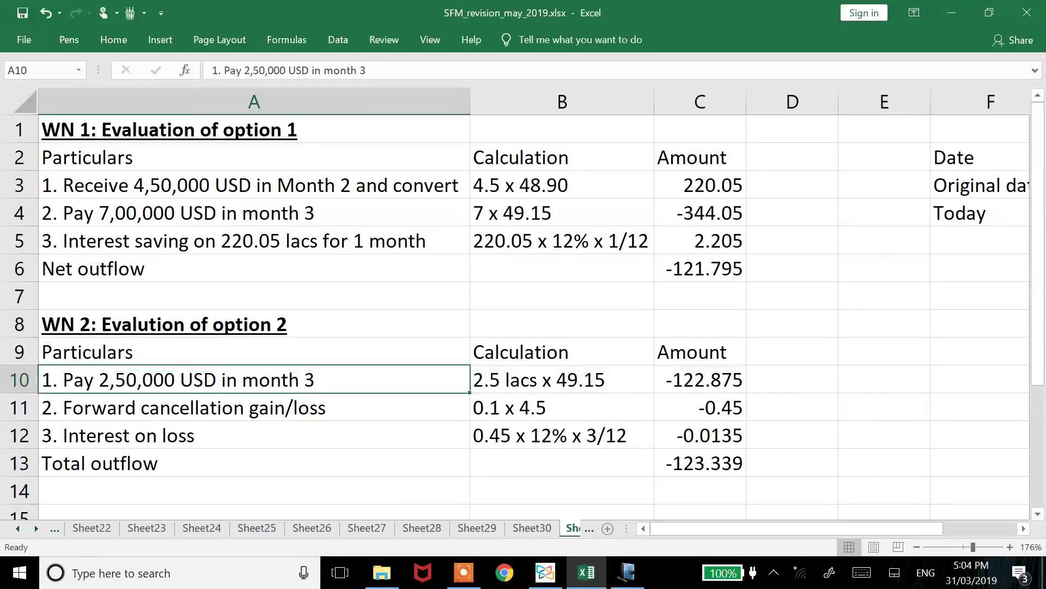
{"action": "key", "text": "Up"}
{"action": "key", "text": "Up"}
{"action": "key", "text": "Up"}
{"action": "key", "text": "Up"}
{"action": "key", "text": "Up"}
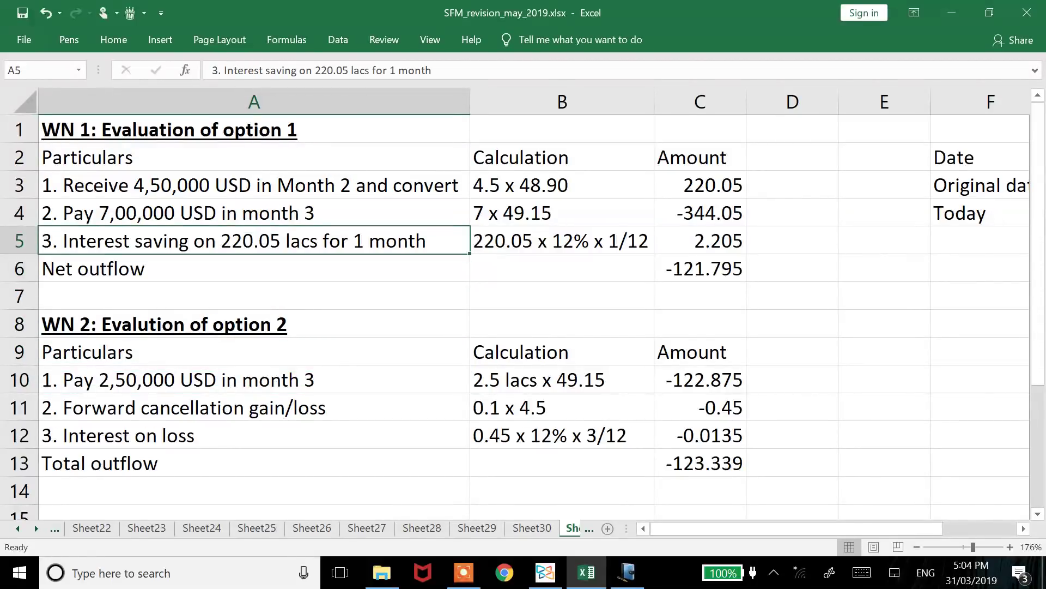
{"action": "key", "text": "shift+Right"}
{"action": "key", "text": "shift+Right"}
{"action": "key", "text": "Down"}
{"action": "key", "text": "Down"}
{"action": "key", "text": "Down"}
{"action": "key", "text": "Down"}
{"action": "key", "text": "Down"}
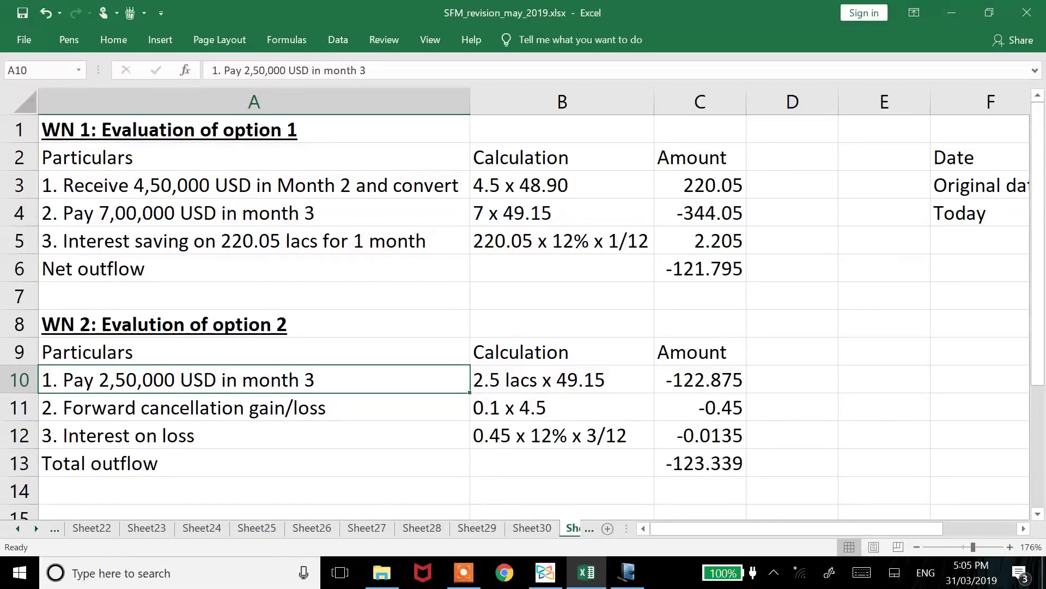
- Switch to Xodo and go to question 1, "MMH exporter", under Topic 51: Money Market Hedge
{"action": "key", "text": "alt+Tab"}
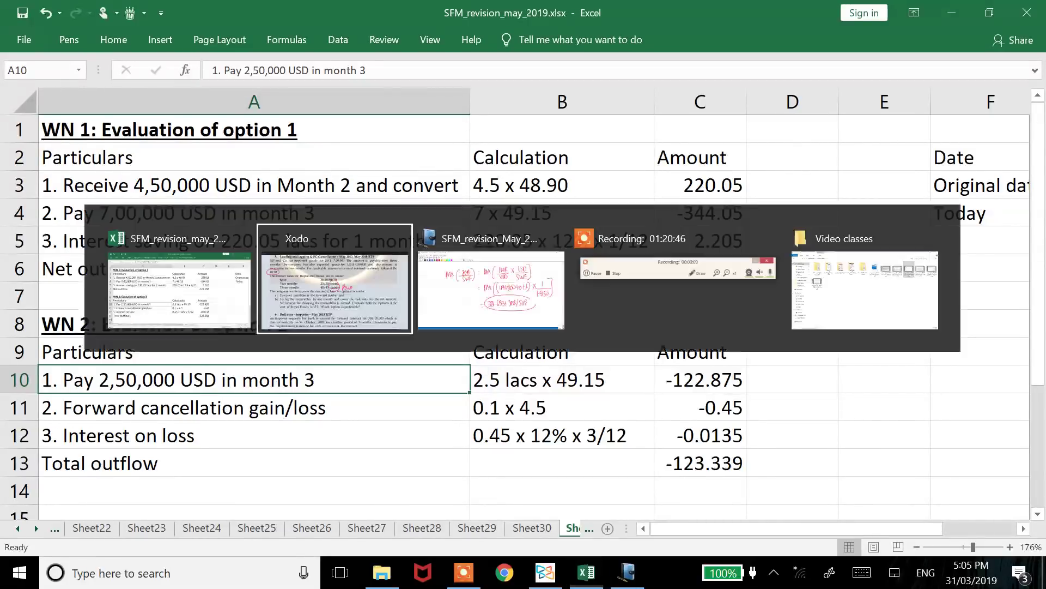
{"action": "scroll", "coordinate": [524, 292], "scroll_direction": "down", "scroll_amount": 15}
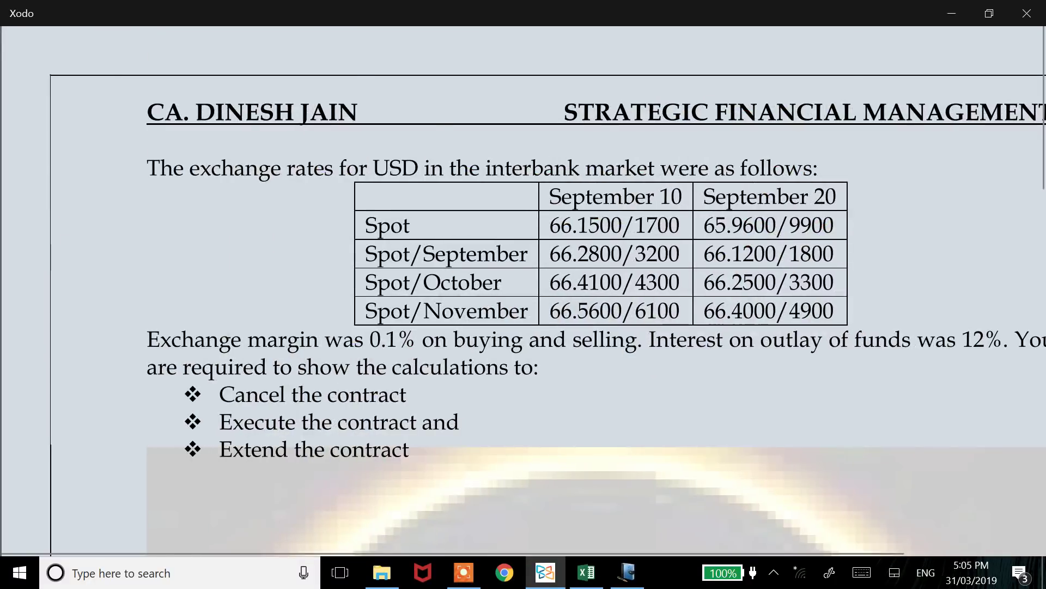
{"action": "scroll", "coordinate": [523, 292], "scroll_direction": "down", "scroll_amount": 5}
{"action": "scroll", "coordinate": [523, 292], "scroll_direction": "right", "scroll_amount": 2}
{"action": "scroll", "coordinate": [523, 292], "scroll_direction": "down", "scroll_amount": 8}
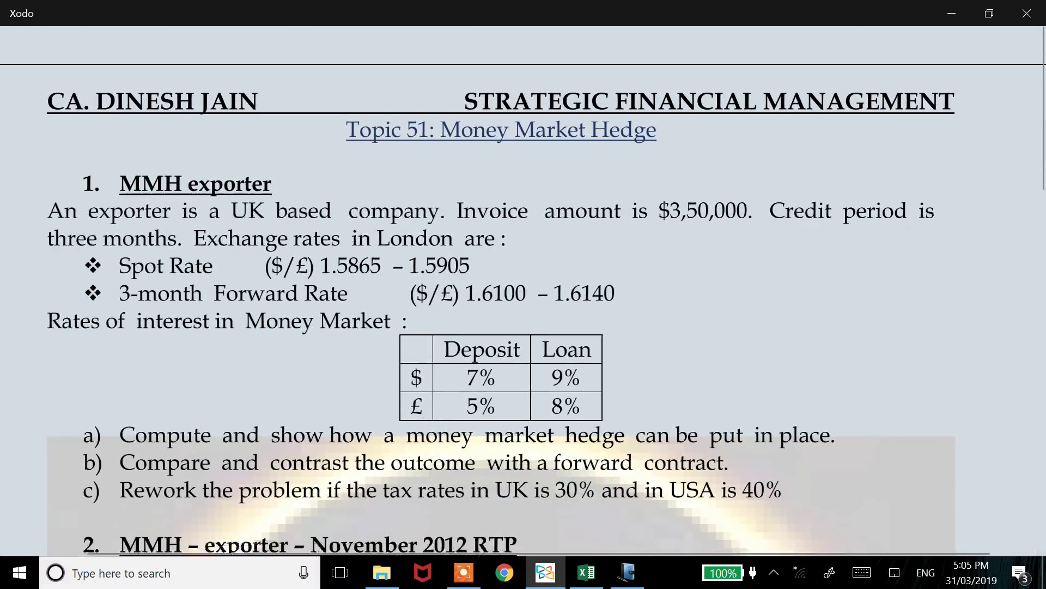
{"action": "scroll", "coordinate": [523, 291], "scroll_direction": "up", "scroll_amount": 8}
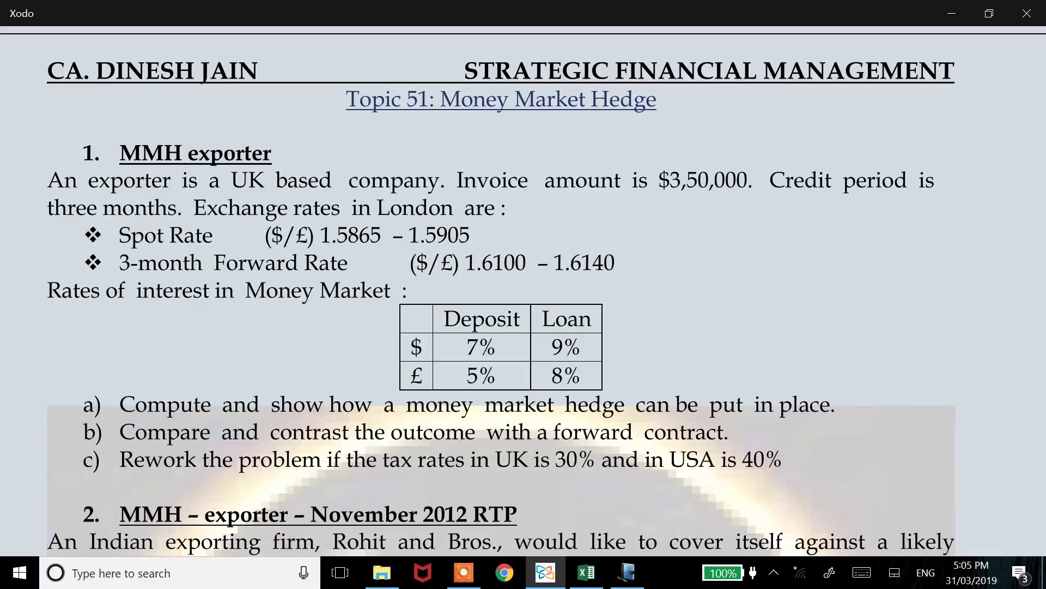
- Switch to Excel's SFM_revision_may_2019.xlsx workbook and add a new blank worksheet after Sheet31
{"action": "scroll", "coordinate": [523, 292], "scroll_direction": "down", "scroll_amount": 1}
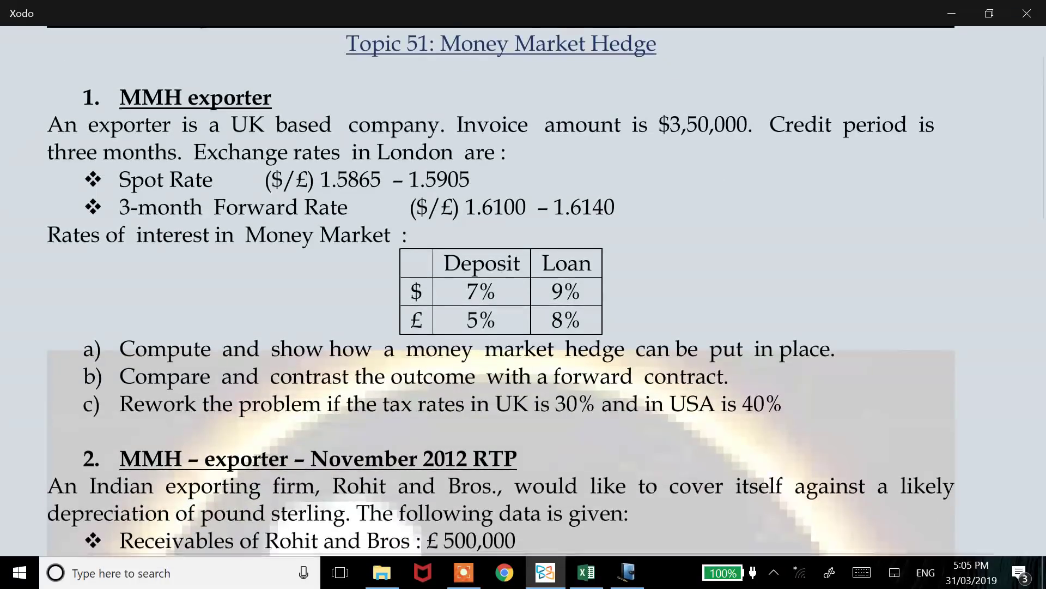
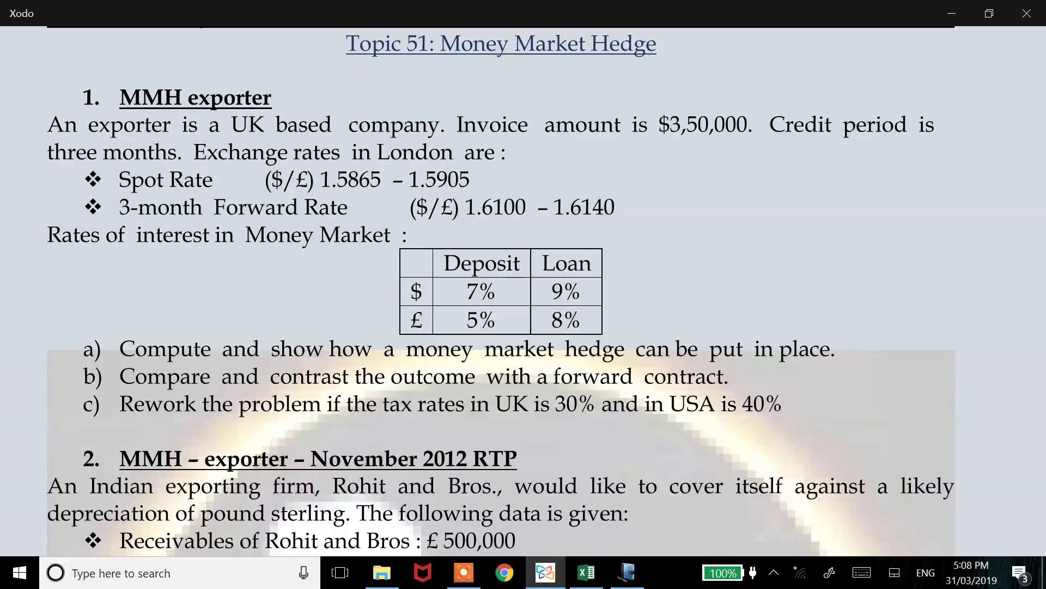
{"action": "key", "text": "alt+Tab"}
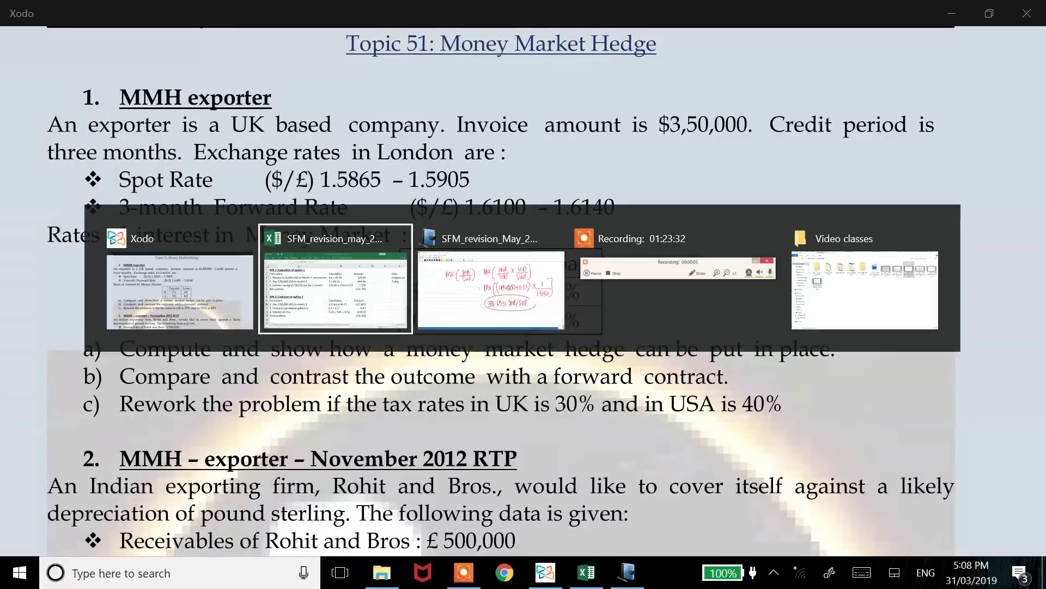
{"action": "key", "text": "alt+Tab"}
{"action": "key", "text": "alt+shift+Tab"}
{"action": "key", "text": "alt+Tab"}
{"action": "key", "text": "alt+shift+Tab"}
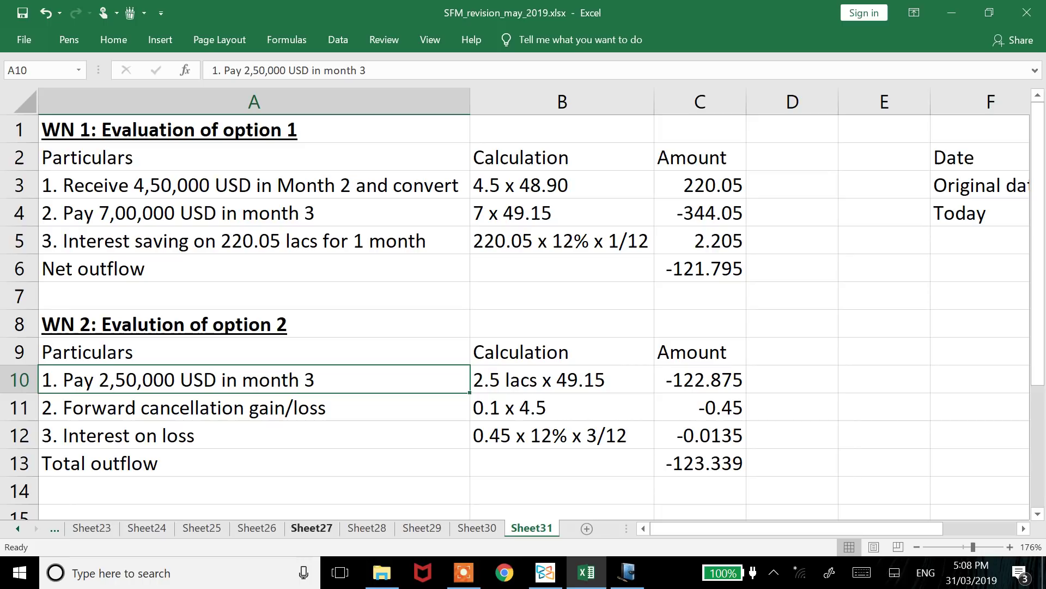
{"action": "left_click", "coordinate": [587, 528]}
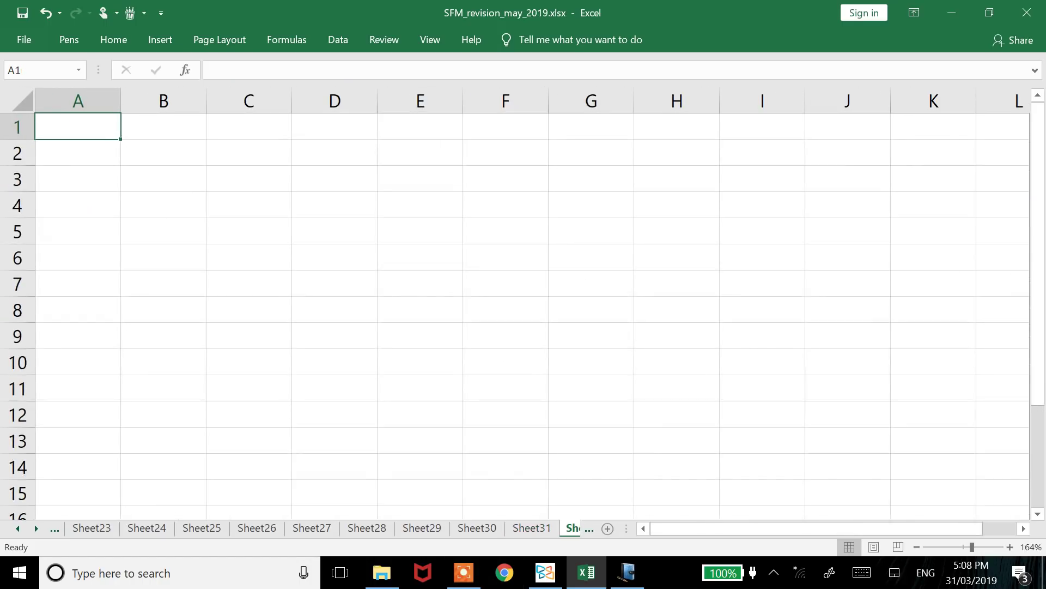
- Enter the heading "WN 1: Creation of money market hedge" in A1 and make it bold and underlined
{"action": "left_click", "coordinate": [248, 231]}
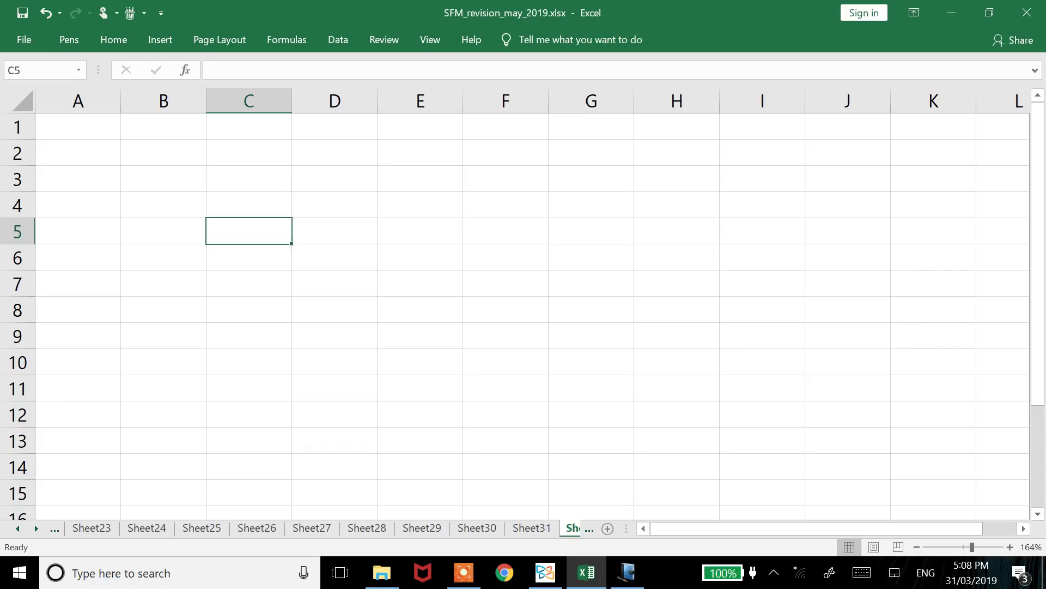
{"action": "key", "text": "ctrl+Up"}
{"action": "key", "text": "Home"}
{"action": "type", "text": "WN"}
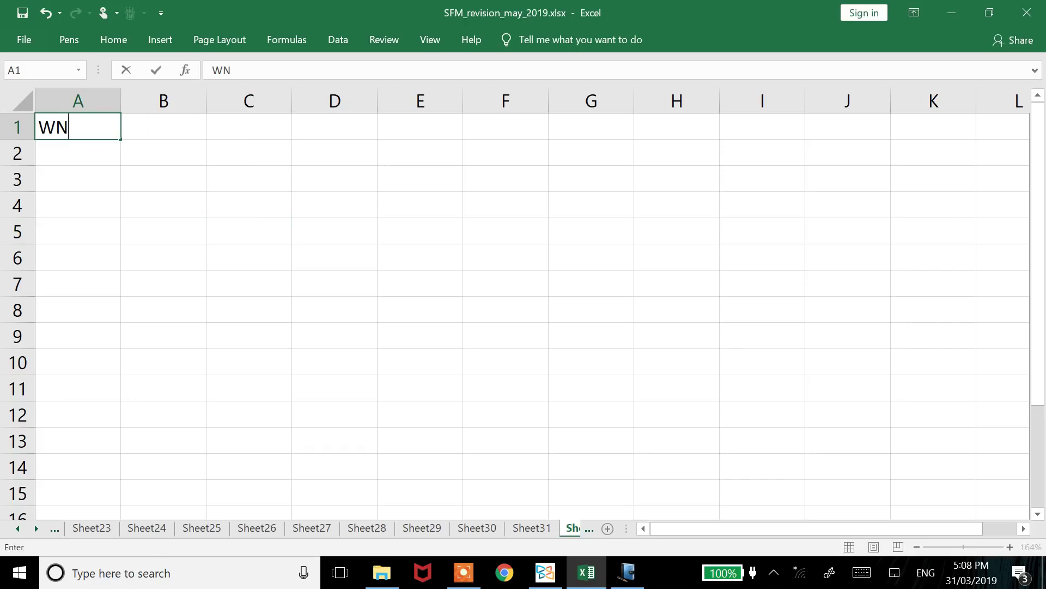
{"action": "type", "text": " 1: Creat"}
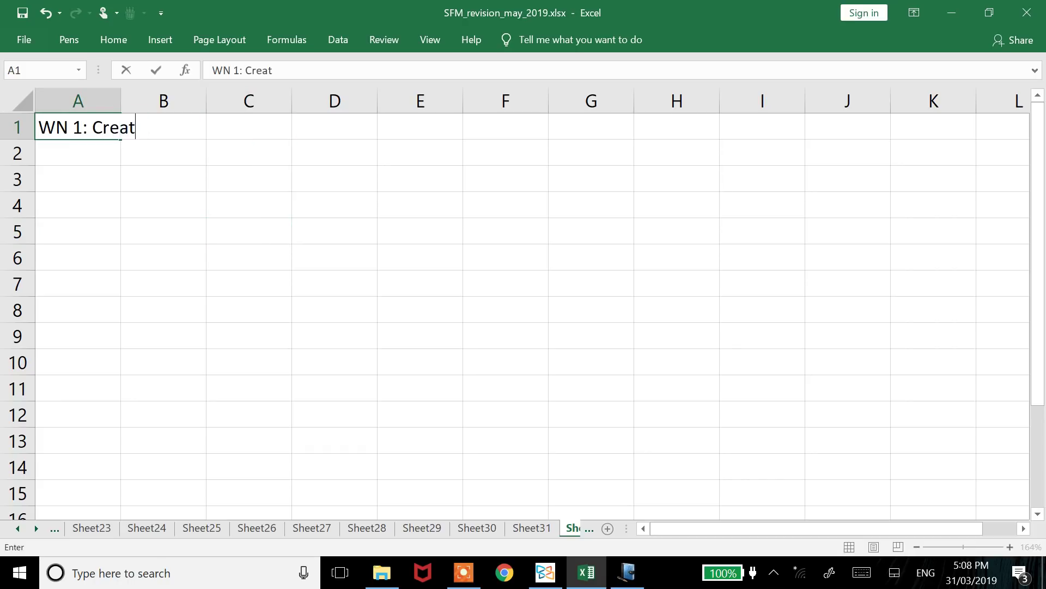
{"action": "type", "text": "ion of money"}
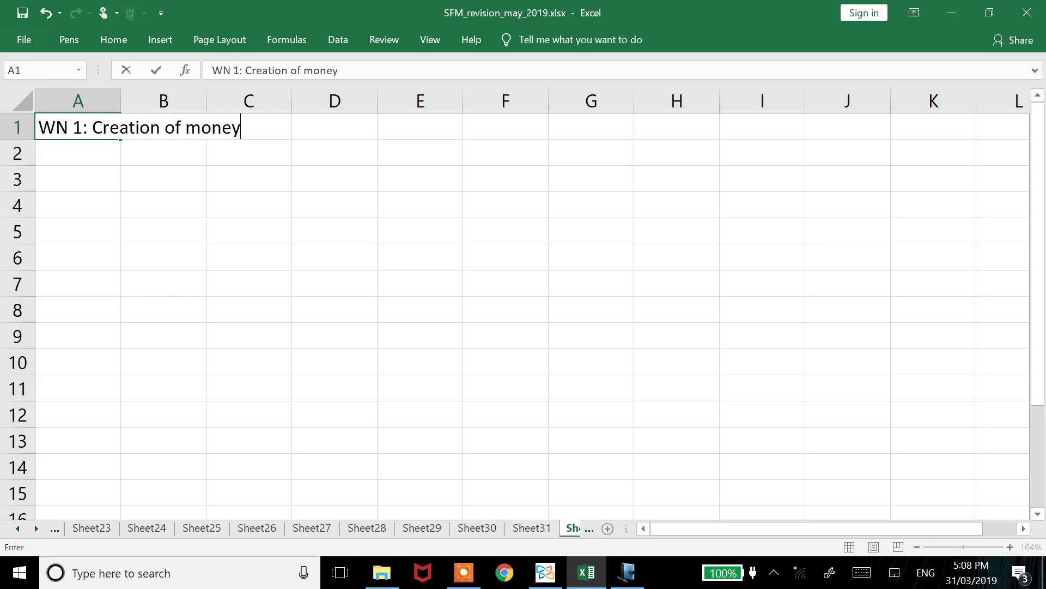
{"action": "type", "text": " market hedge"}
{"action": "key", "text": "Return"}
{"action": "key", "text": "Up"}
{"action": "key", "text": "ctrl+b"}
{"action": "key", "text": "ctrl+u"}
- Enter the header "Particulars" in A2 and fit column A's width to it
{"action": "key", "text": "Down"}
{"action": "type", "text": "Par"}
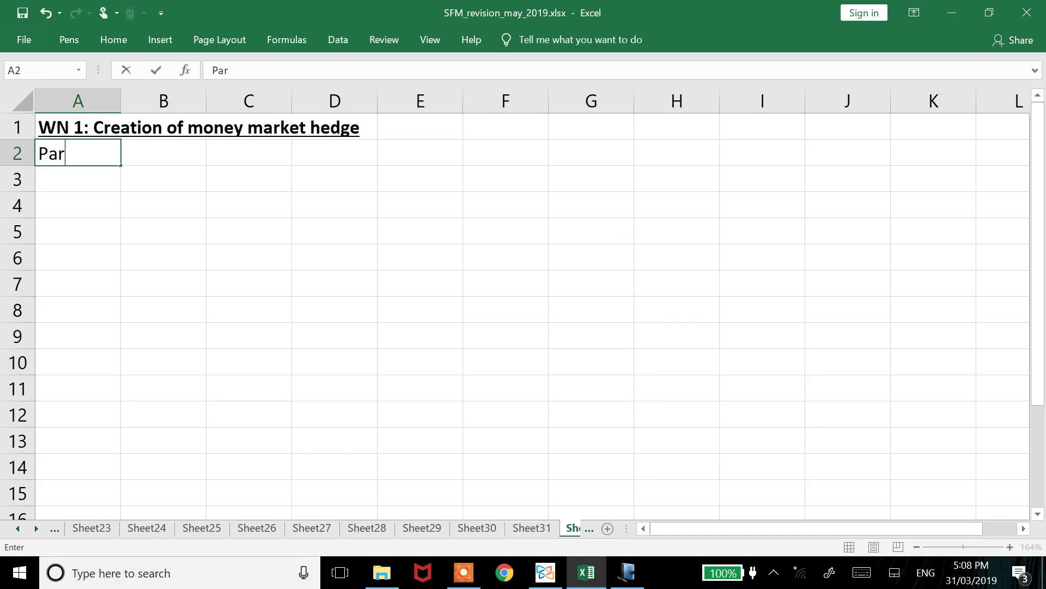
{"action": "type", "text": "ticu"}
{"action": "key", "text": "BackSpace"}
{"action": "type", "text": "culars"}
{"action": "key", "text": "Return"}
{"action": "key", "text": "Up"}
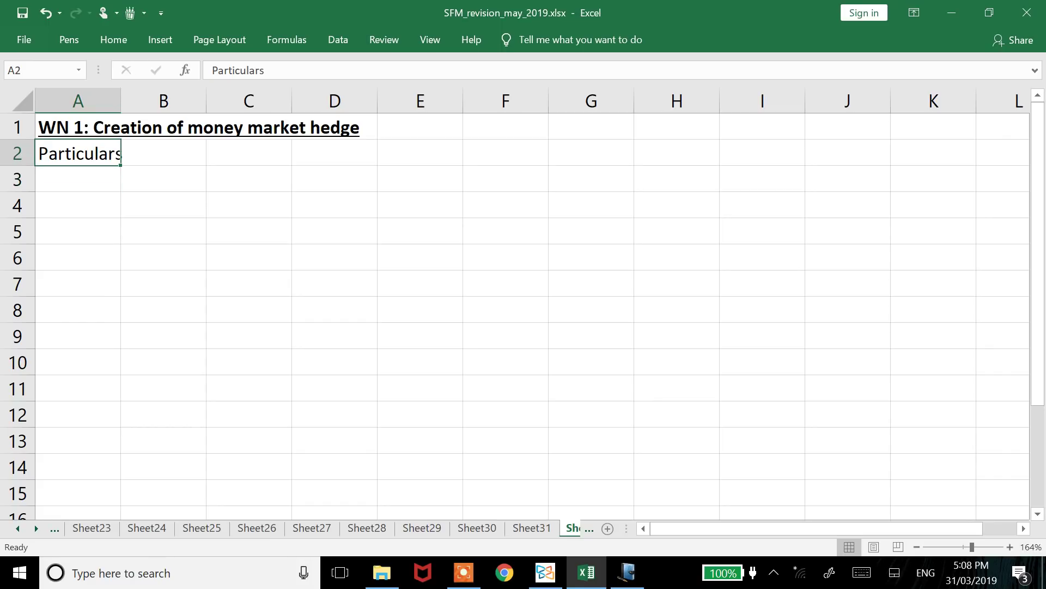
{"action": "key", "text": "alt+h"}
{"action": "key", "text": "o"}
{"action": "key", "text": "i"}
- Enter the headers "Calculation" in B2 and "Amount" in C2, fitting column B's width to its header
{"action": "key", "text": "Right"}
{"action": "type", "text": "Cacl"}
{"action": "key", "text": "BackSpace"}
{"action": "key", "text": "BackSpace"}
{"action": "type", "text": "lculation"}
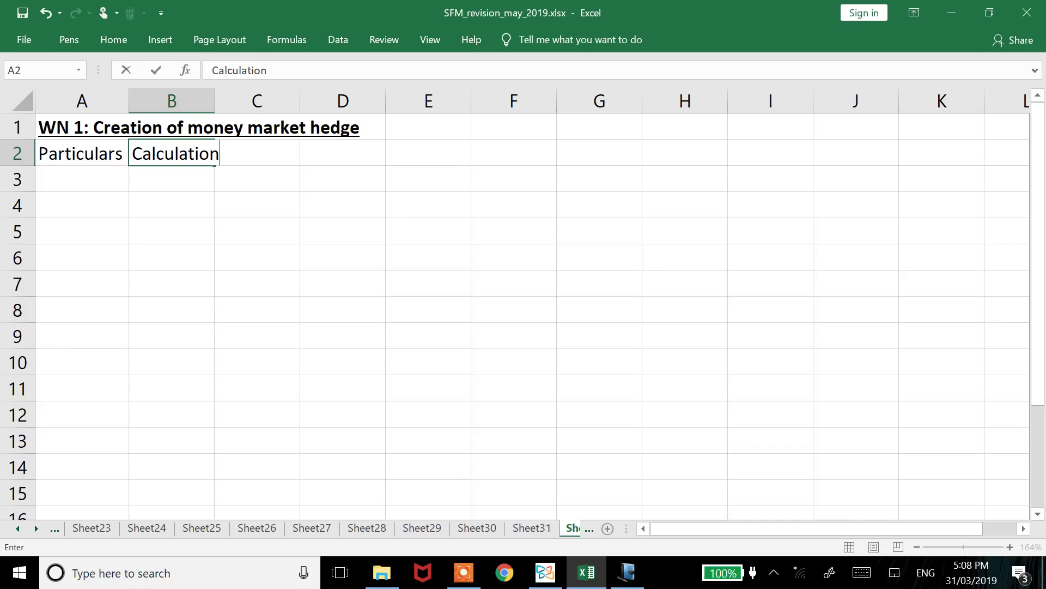
{"action": "key", "text": "Return"}
{"action": "key", "text": "Up"}
{"action": "key", "text": "alt+h"}
{"action": "key", "text": "o"}
{"action": "key", "text": "i"}
{"action": "key", "text": "Right"}
{"action": "type", "text": "Amount"}
{"action": "key", "text": "Return"}
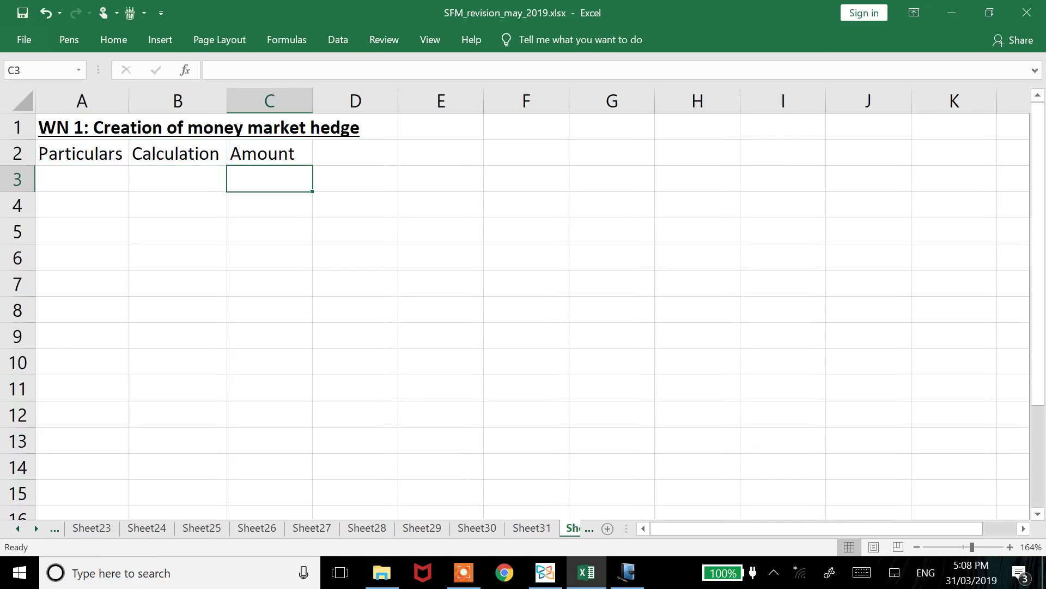
- Enter the subheading "Day 0" in A3 and make it bold and underlined
{"action": "key", "text": "Left"}
{"action": "key", "text": "Left"}
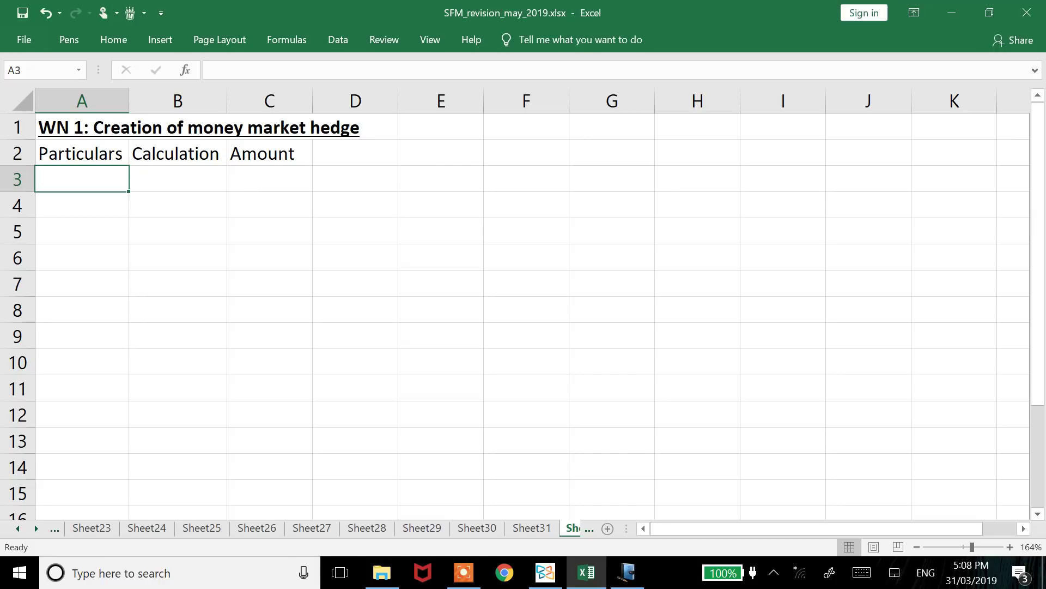
{"action": "type", "text": "Day 0"}
{"action": "key", "text": "Return"}
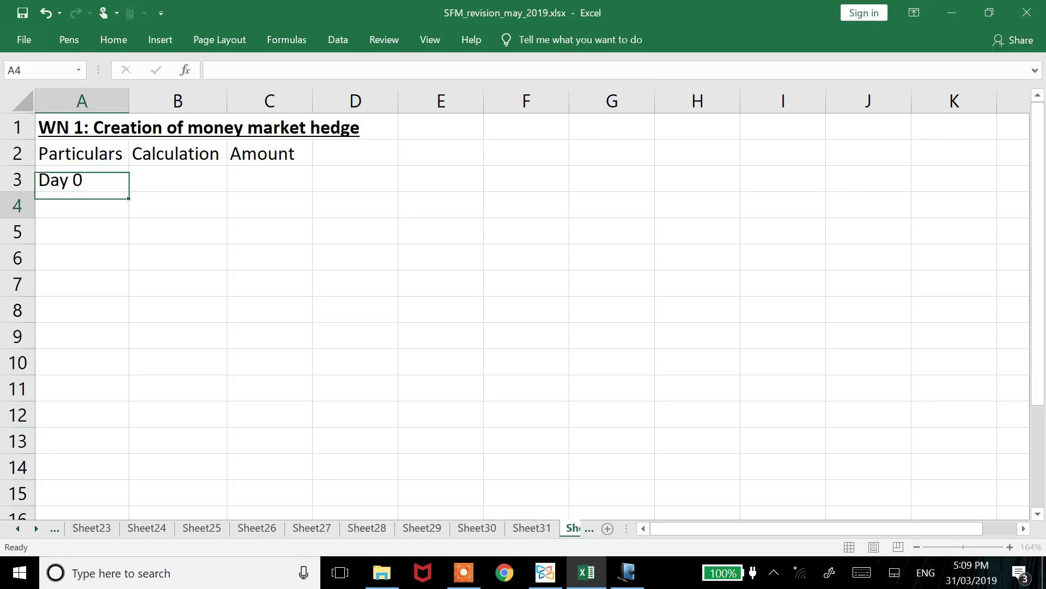
{"action": "left_click", "coordinate": [81, 179]}
{"action": "key", "text": "ctrl+b"}
{"action": "key", "text": "ctrl+u"}
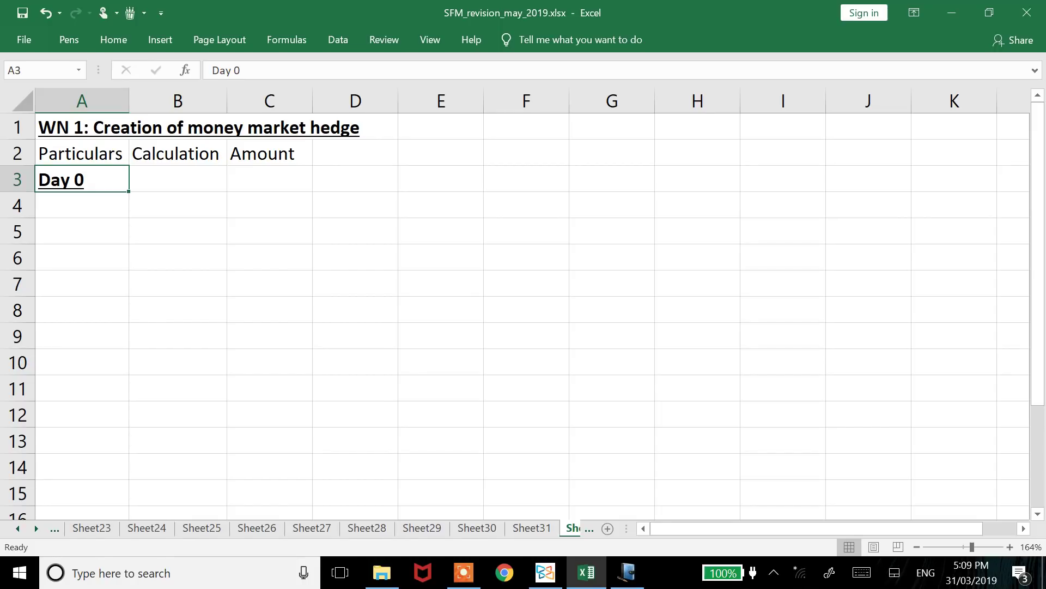
{"action": "key", "text": "Return"}
- Switch to Xodo, circle question 1's $3,50,000 invoice amount in red, and return to Excel
{"action": "key", "text": "alt+Tab"}
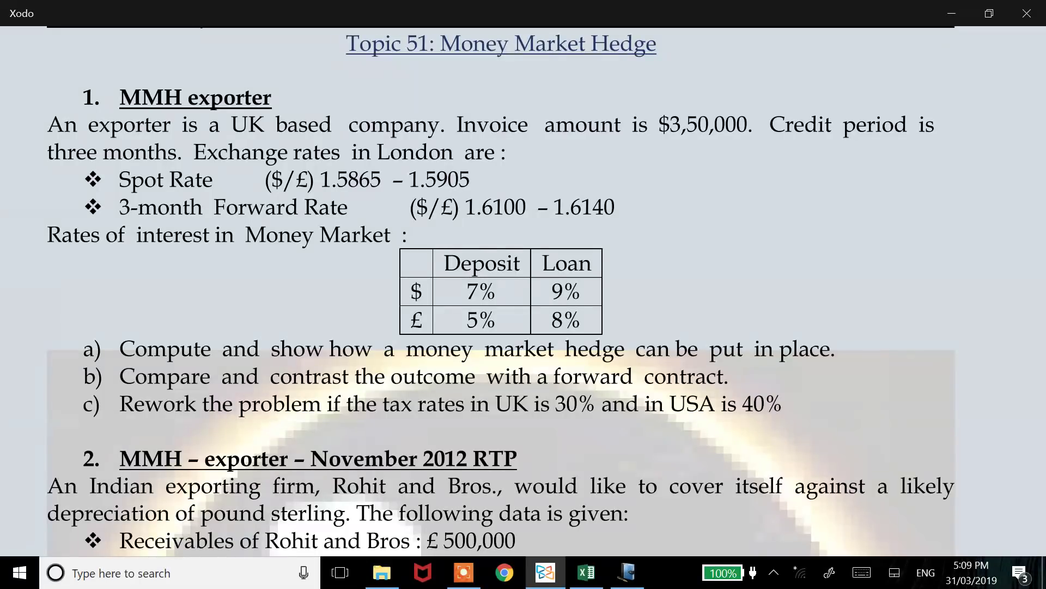
{"action": "mouse_move", "coordinate": [762, 115]}
{"action": "left_mouse_down"}
{"action": "mouse_move", "coordinate": [754, 99]}
{"action": "mouse_move", "coordinate": [665, 161]}
{"action": "mouse_move", "coordinate": [777, 130]}
{"action": "left_mouse_up"}
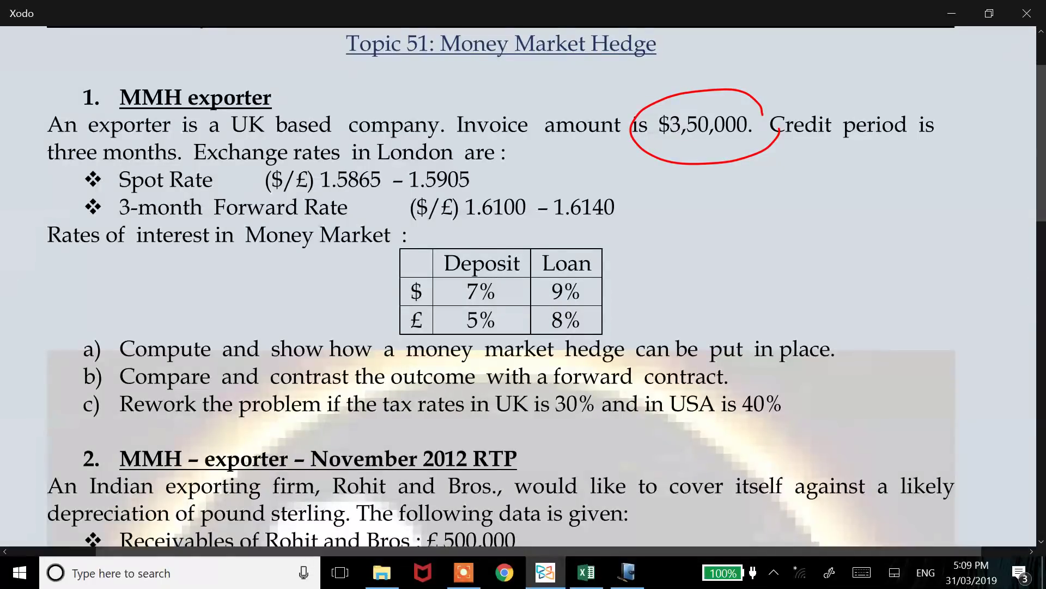
{"action": "key", "text": "alt+Tab"}
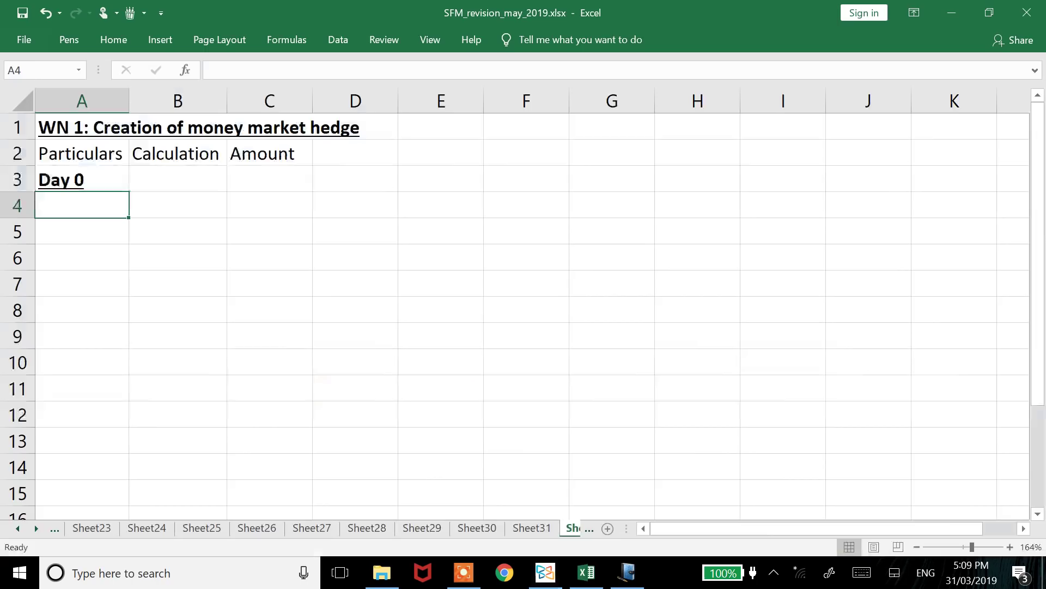
- Enter "1. Take USD loan @ 9% for 3 months" in A4, checking the loan rate and credit period in Xodo's question 1
{"action": "type", "text": "1. Ta"}
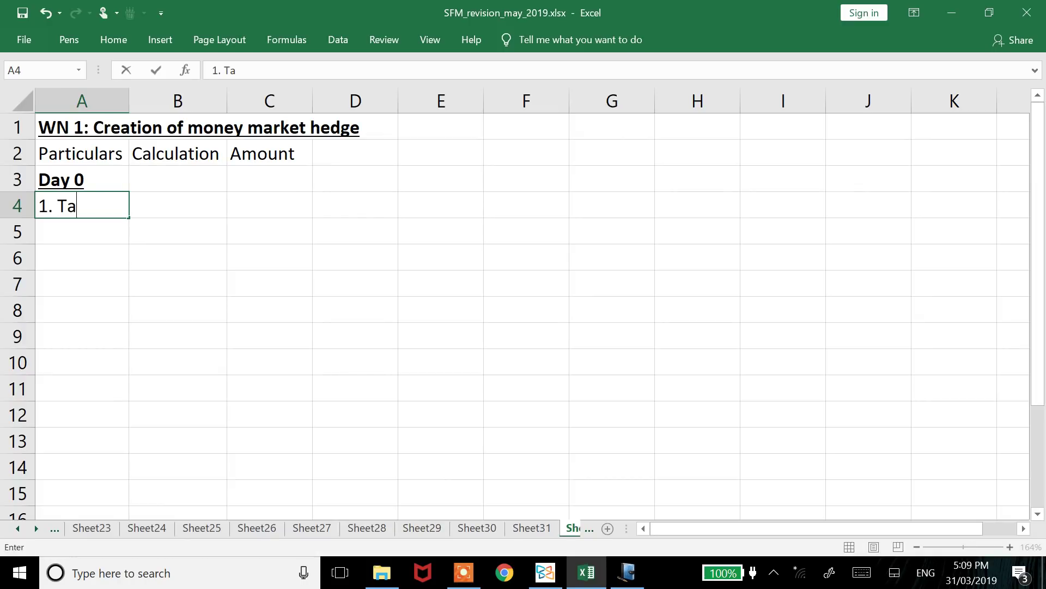
{"action": "type", "text": "ke USD loan which"}
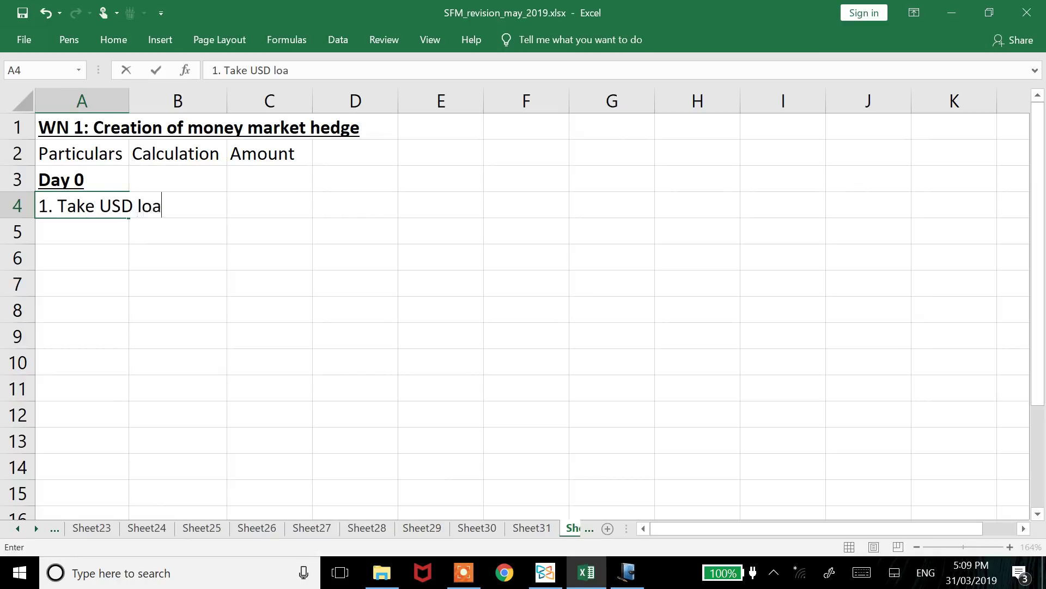
{"action": "key", "text": "BackSpace"}
{"action": "key", "text": "BackSpace"}
{"action": "key", "text": "BackSpace"}
{"action": "key", "text": "BackSpace"}
{"action": "key", "text": "BackSpace"}
{"action": "key", "text": "BackSpace"}
{"action": "type", "text": "@"}
{"action": "key", "text": "alt+Tab"}
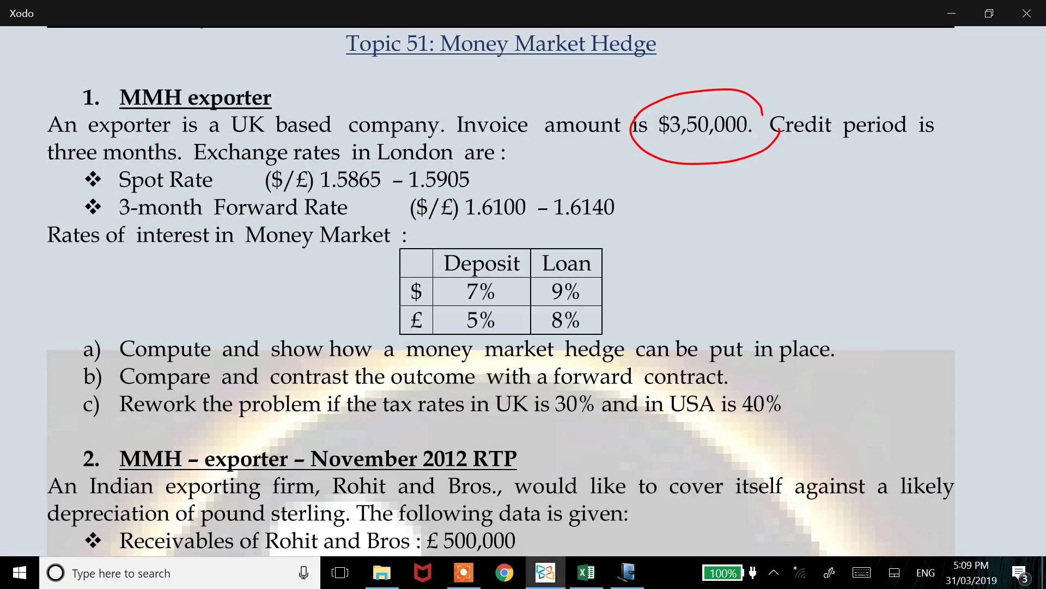
{"action": "key", "text": "alt+Tab"}
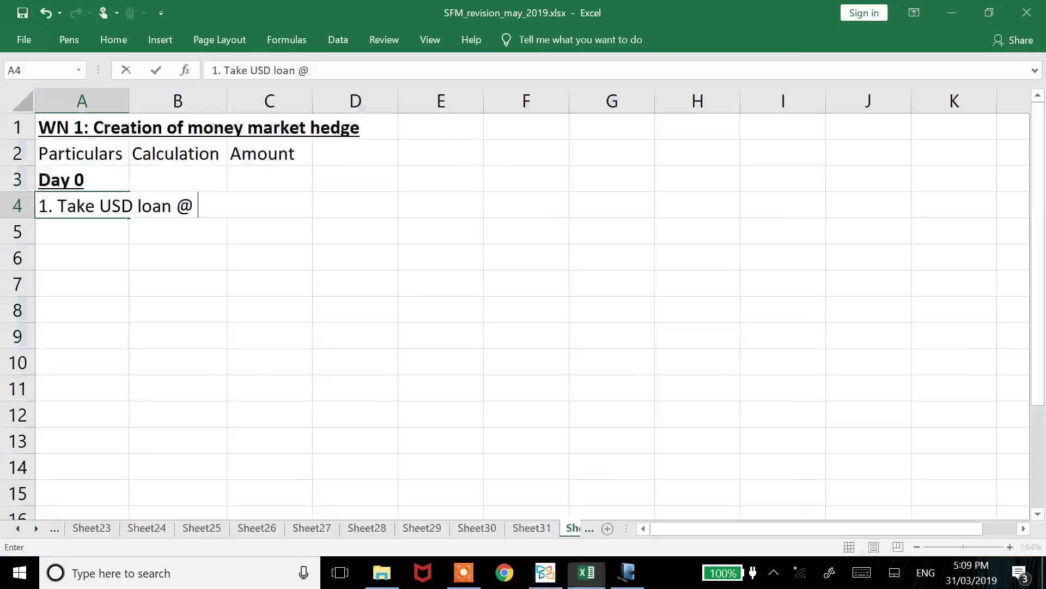
{"action": "type", "text": "9%"}
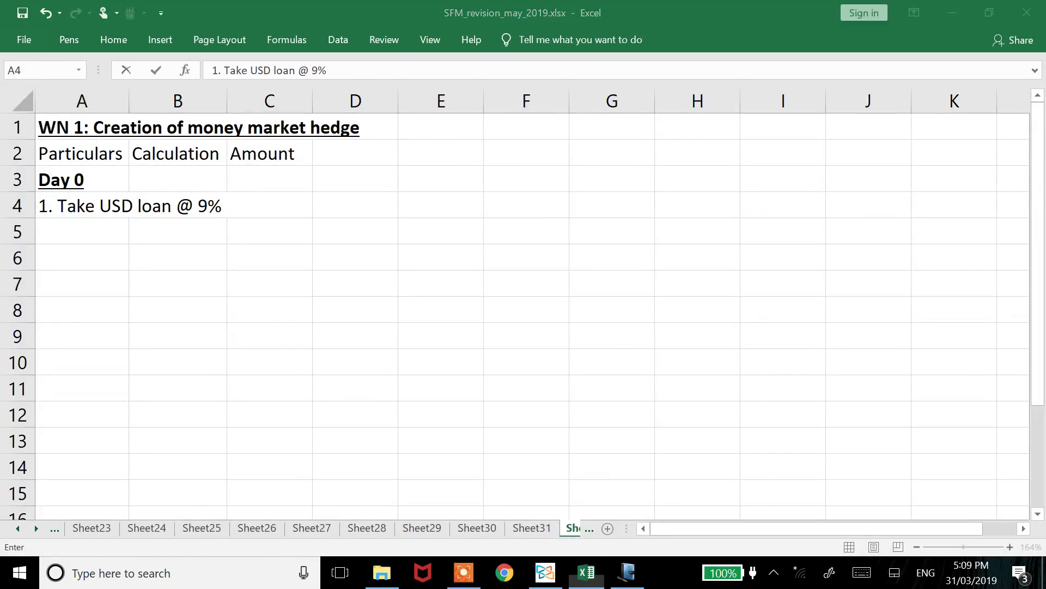
{"action": "key", "text": "alt+Tab"}
{"action": "key", "text": "alt+Tab"}
{"action": "type", "text": "for 3 months"}
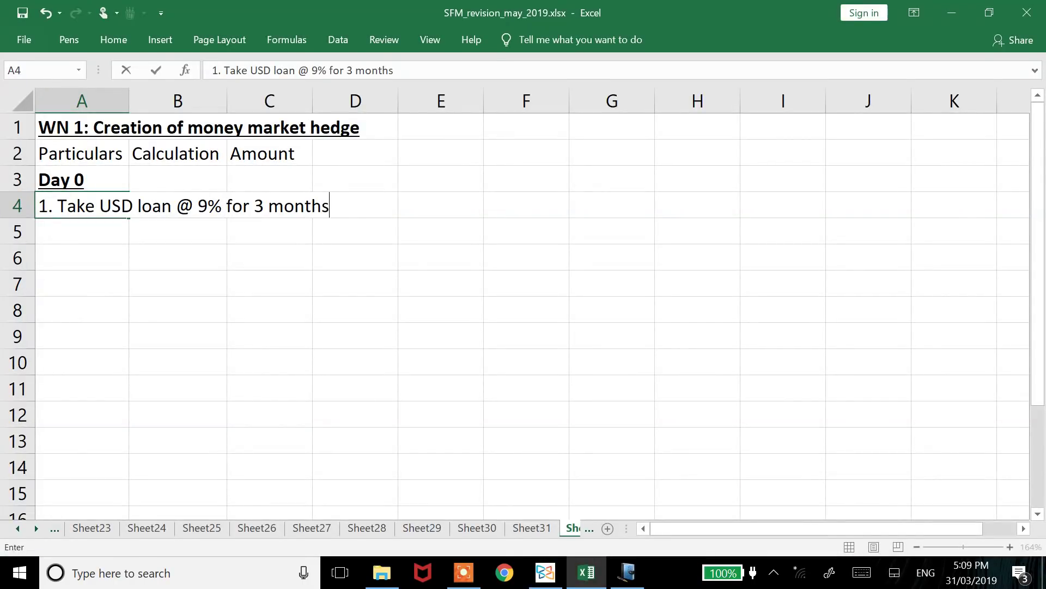
{"action": "key", "text": "Return"}
- Fit column A's width to the USD loan entry in A4
{"action": "key", "text": "Up"}
{"action": "key", "text": "alt+h"}
{"action": "key", "text": "o"}
{"action": "key", "text": "i"}
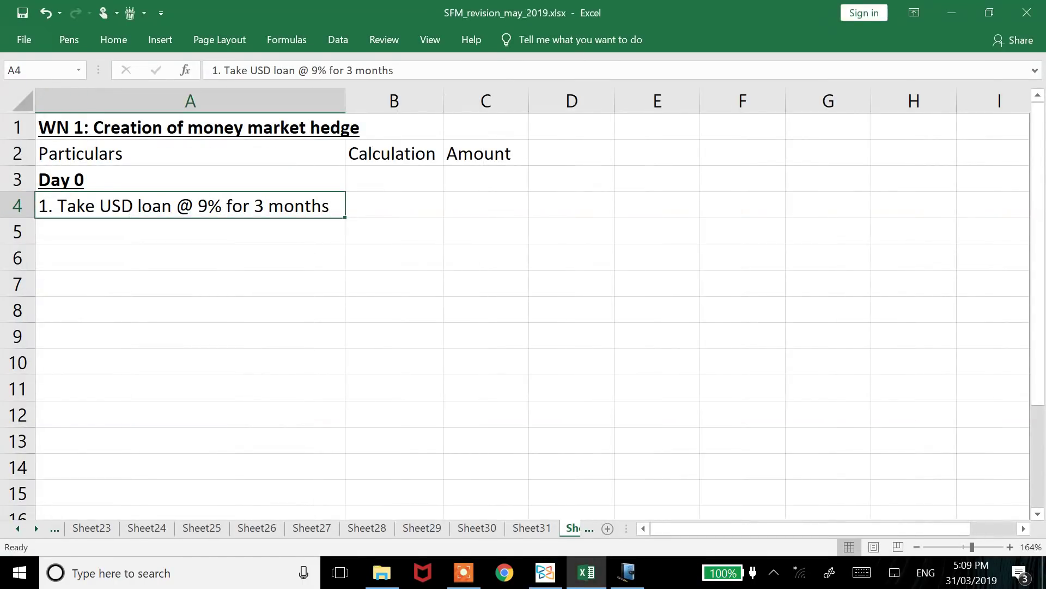
- Enter the calculation text 350000/1.0225 in B4, checking the question in Xodo, and fit column B's width to it
{"action": "key", "text": "Right"}
{"action": "type", "text": "3"}
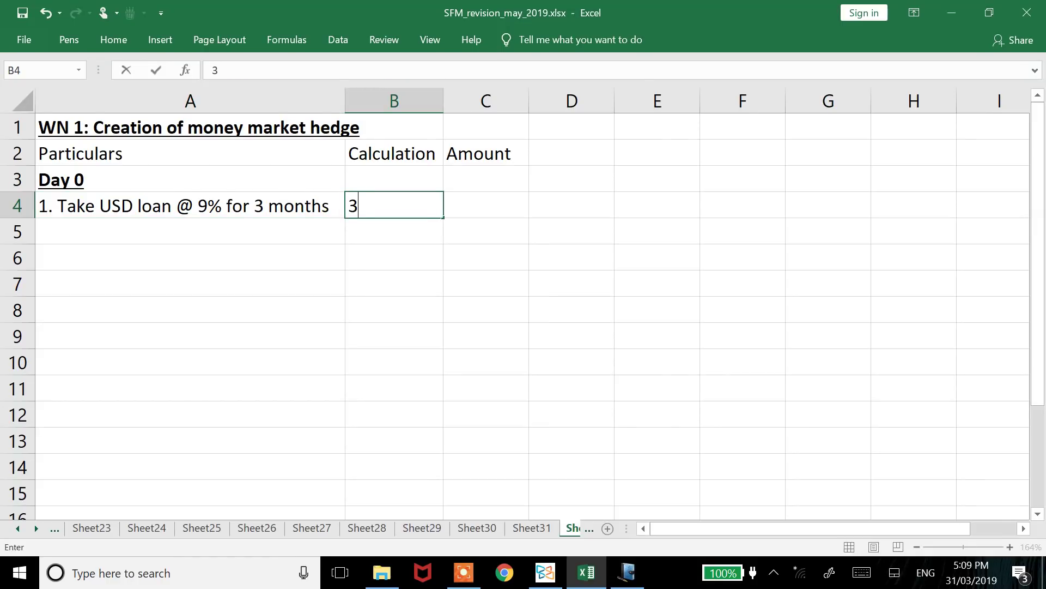
{"action": "type", "text": "50000/"}
{"action": "key", "text": "alt+Tab"}
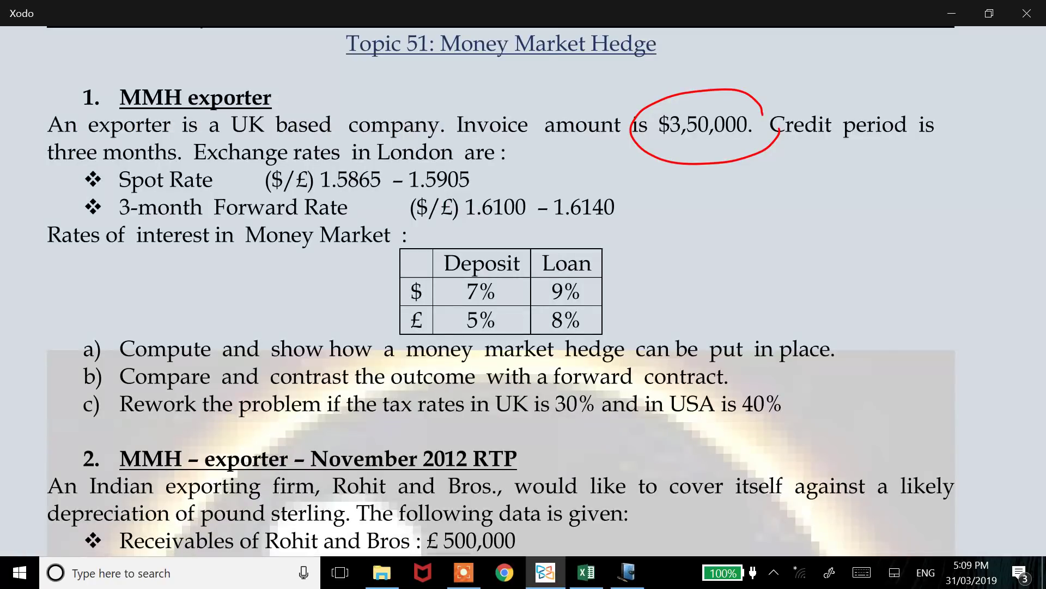
{"action": "key", "text": "alt+Tab"}
{"action": "type", "text": "1.02"}
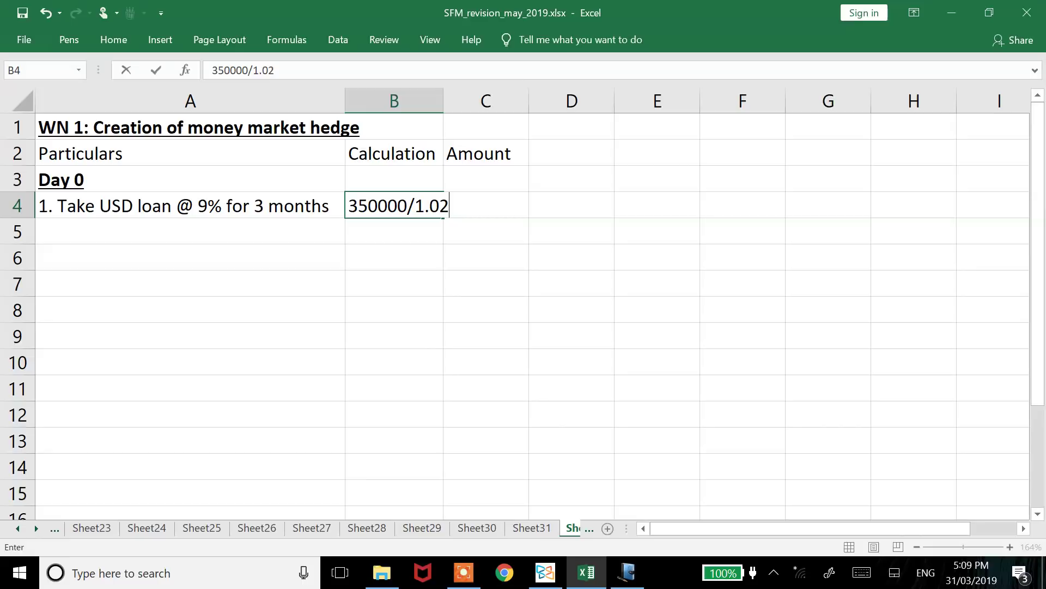
{"action": "type", "text": "25"}
{"action": "key", "text": "Return"}
{"action": "key", "text": "Up"}
{"action": "key", "text": "alt+h"}
{"action": "key", "text": "o"}
{"action": "key", "text": "i"}
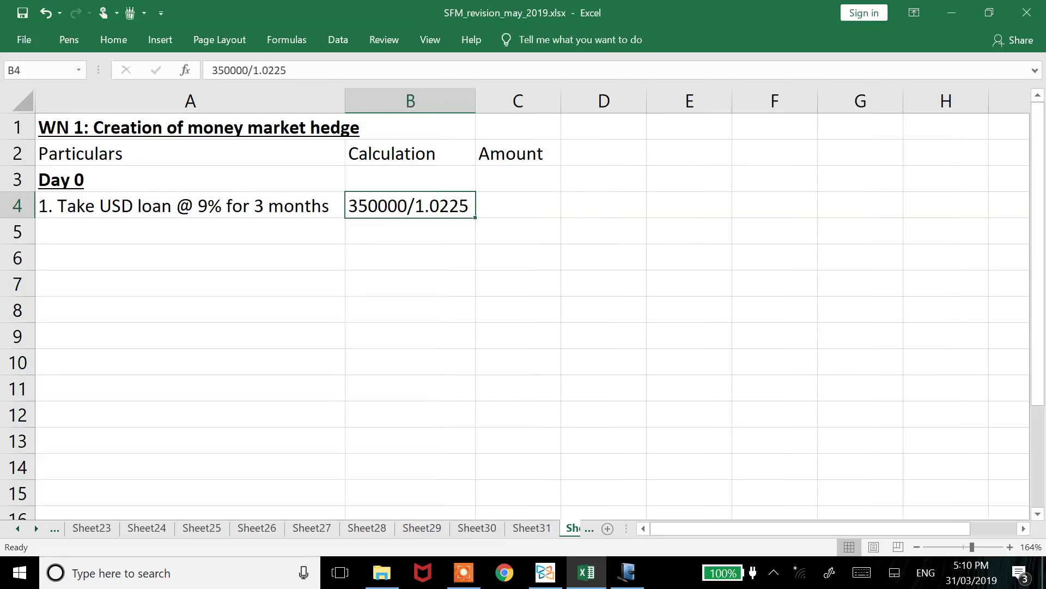
- Enter the formula =round(350000/1.0225,2) in C4 for the USD loan amount
{"action": "key", "text": "Right"}
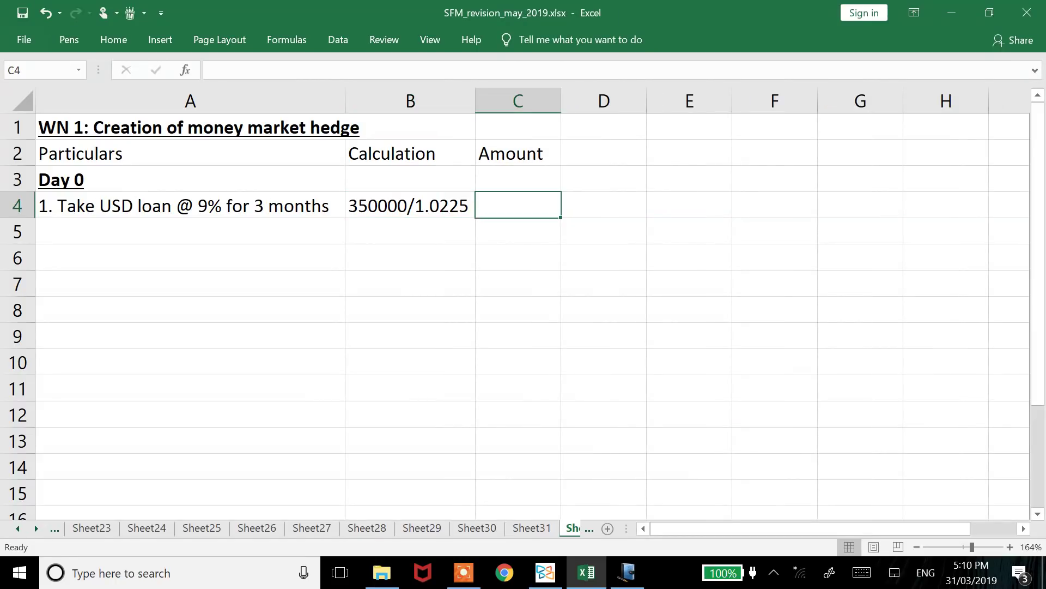
{"action": "type", "text": "=roun"}
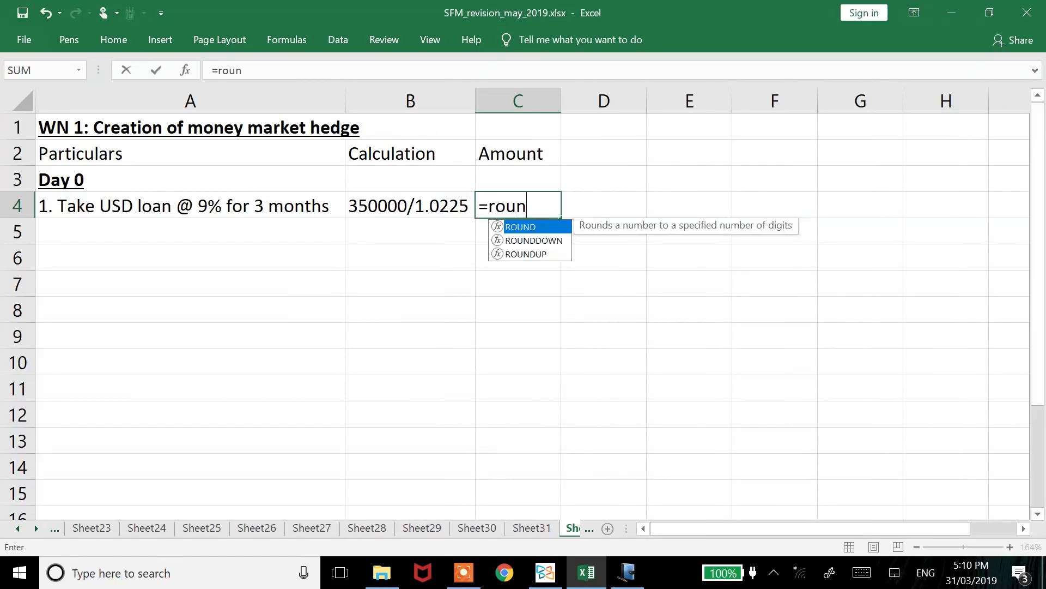
{"action": "type", "text": "d(350000"}
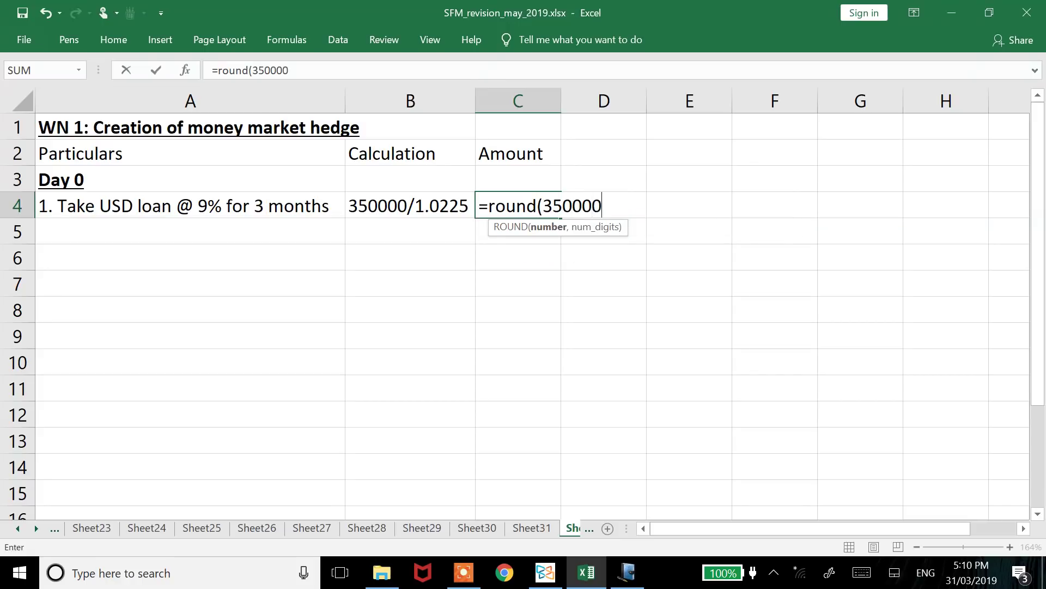
{"action": "type", "text": "/1.2"}
{"action": "key", "text": "BackSpace"}
{"action": "type", "text": "0225,3"}
{"action": "key", "text": "BackSpace"}
{"action": "type", "text": "2)"}
{"action": "key", "text": "Return"}
- Fit column C's width so the loan amount in C4 shows both decimals
{"action": "left_click", "coordinate": [604, 205]}
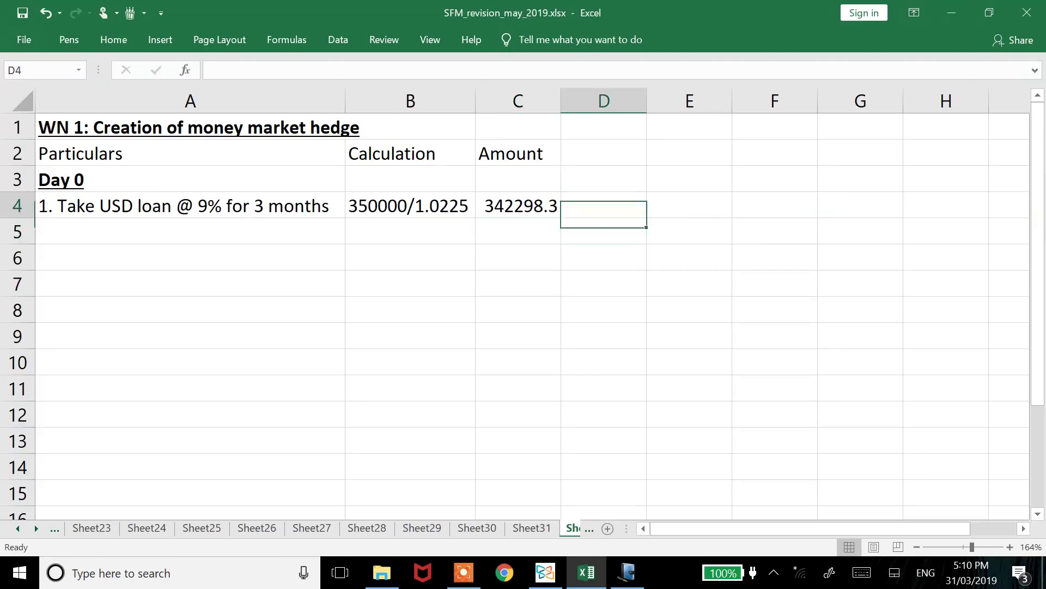
{"action": "left_click", "coordinate": [518, 205]}
{"action": "double_click", "coordinate": [561, 101]}
{"action": "left_click", "coordinate": [614, 205]}
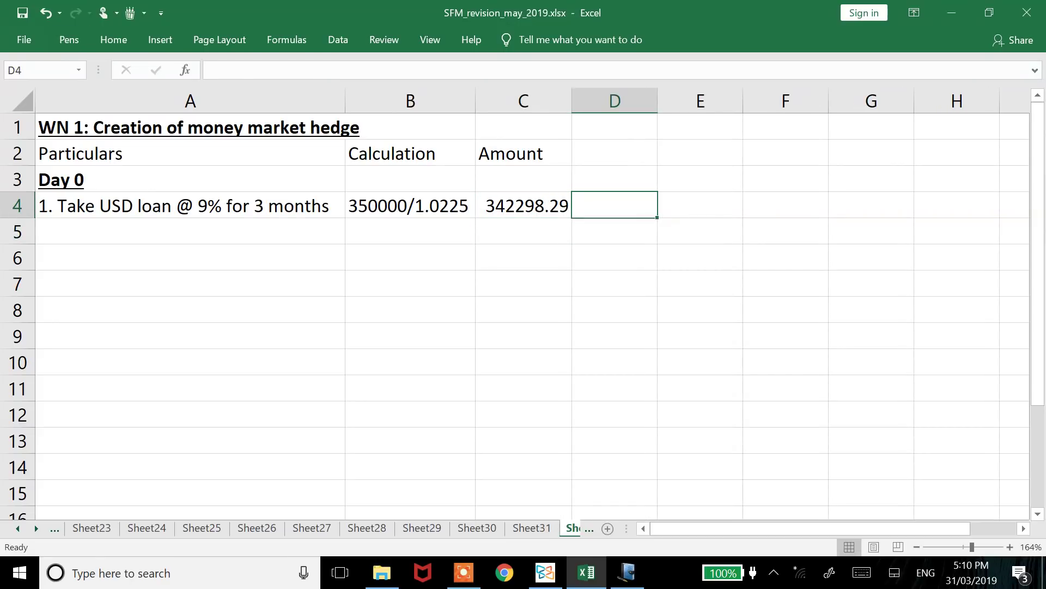
- Enter the currency label USD in D4 and fit column D's width to it
{"action": "type", "text": "USD"}
{"action": "left_click", "coordinate": [614, 179]}
{"action": "left_click", "coordinate": [614, 205]}
{"action": "key", "text": "alt+o"}
{"action": "key", "text": "c"}
{"action": "key", "text": "a"}
- Enter "2. Convert USD into GBP @ spot rate" in A5 as the second Day 0 action
{"action": "left_click", "coordinate": [190, 206]}
{"action": "left_click", "coordinate": [191, 231]}
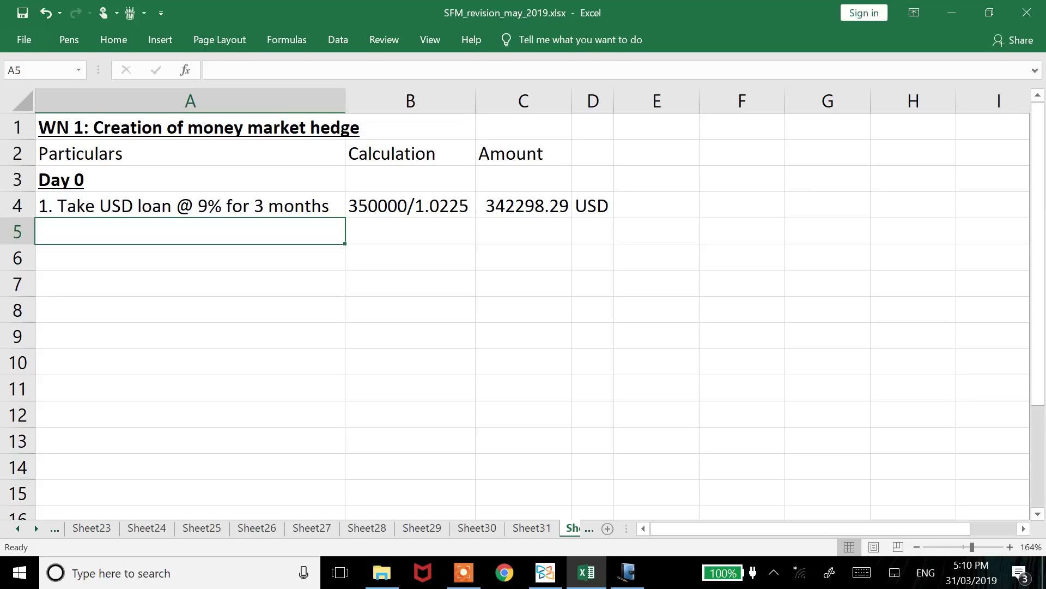
{"action": "type", "text": "2. Cn"}
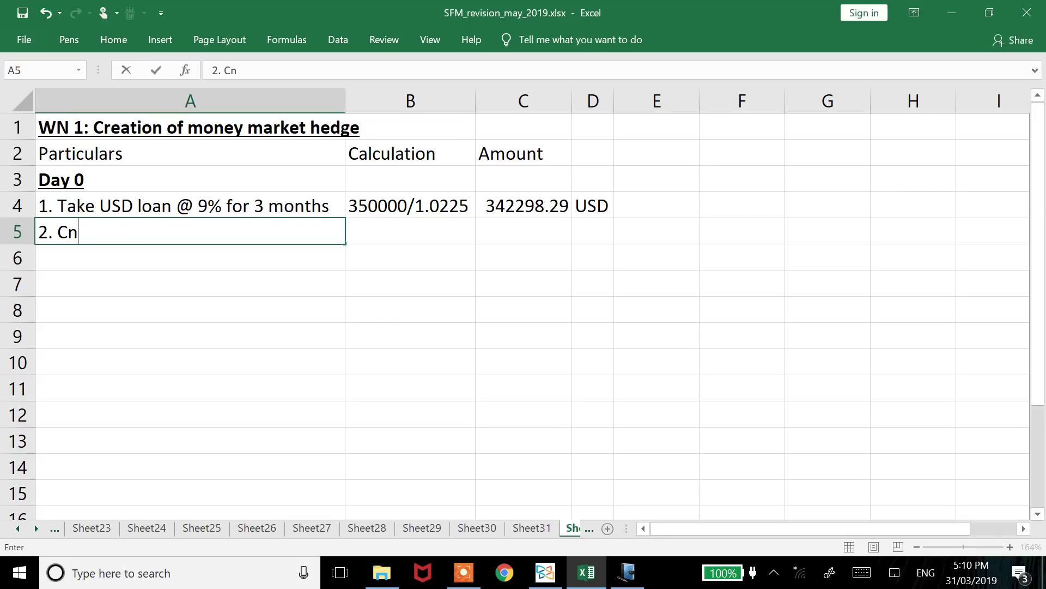
{"action": "key", "text": "BackSpace"}
{"action": "type", "text": "onvert USD in"}
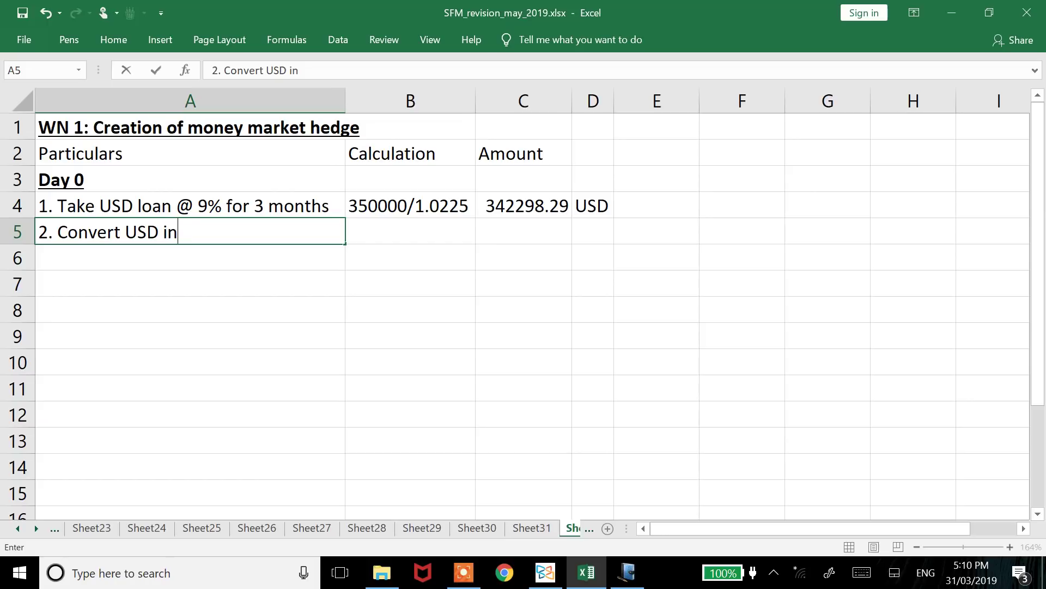
{"action": "type", "text": "to GBP @ sp"}
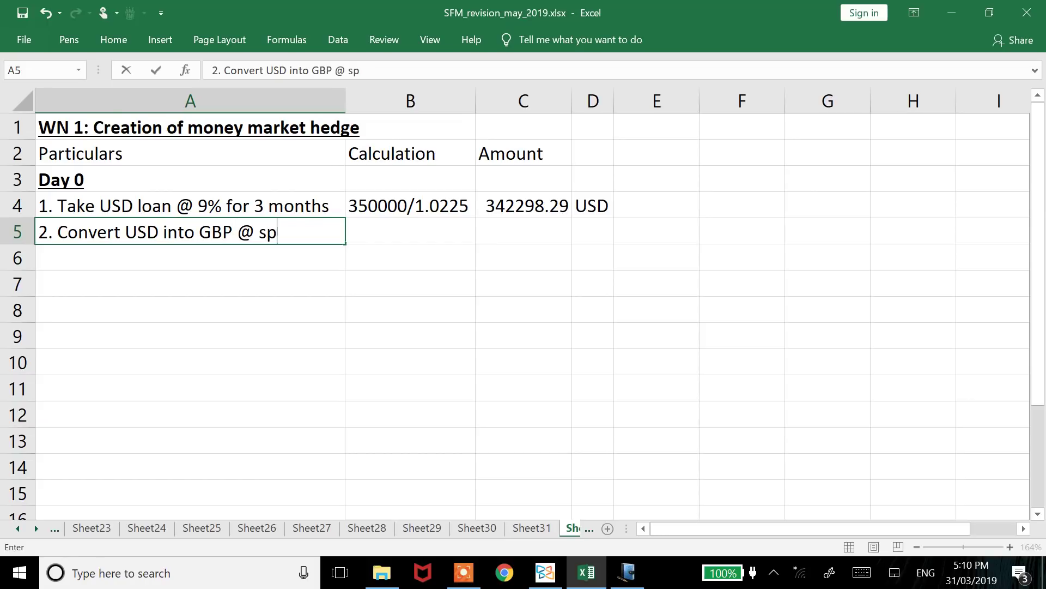
{"action": "type", "text": "ot rate"}
{"action": "key", "text": "Return"}
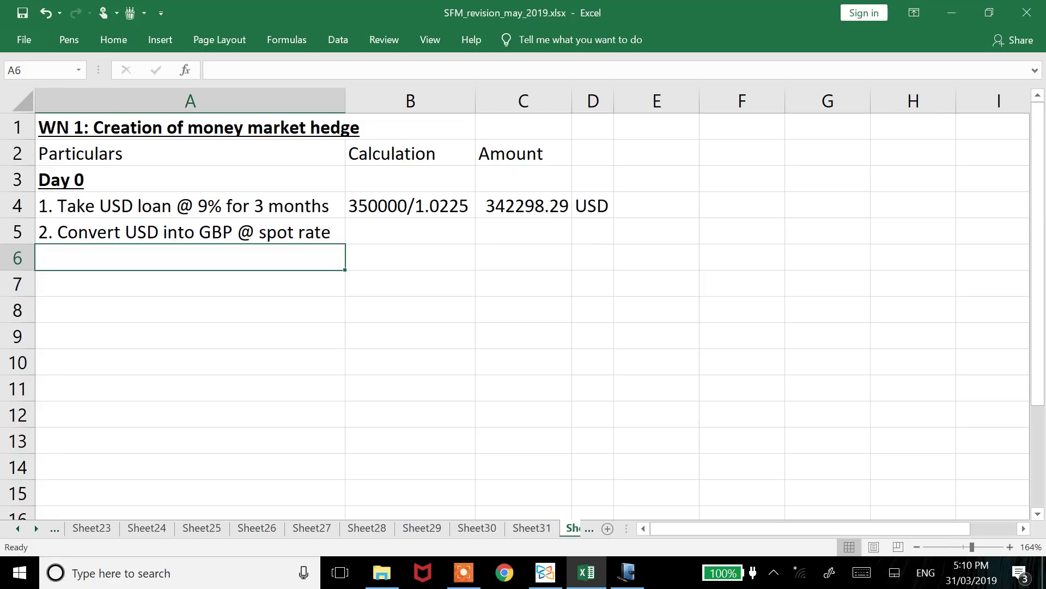
- Enter the calculation text 342298.29 /1.5905 in B5, checking the spot rate in the Xodo question
{"action": "key", "text": "Right"}
{"action": "key", "text": "Up"}
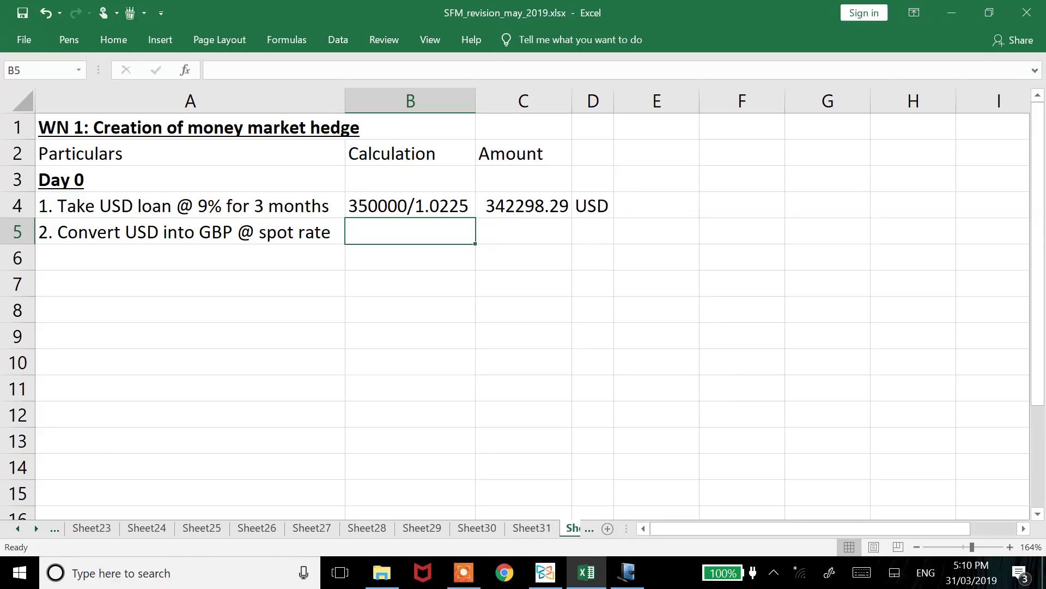
{"action": "key", "text": "alt+Tab"}
{"action": "key", "text": "alt+Tab"}
{"action": "type", "text": "242298"}
{"action": "key", "text": "BackSpace"}
{"action": "key", "text": "BackSpace"}
{"action": "key", "text": "BackSpace"}
{"action": "key", "text": "BackSpace"}
{"action": "key", "text": "BackSpace"}
{"action": "key", "text": "BackSpace"}
{"action": "type", "text": "342298.29 x"}
{"action": "key", "text": "alt+Tab"}
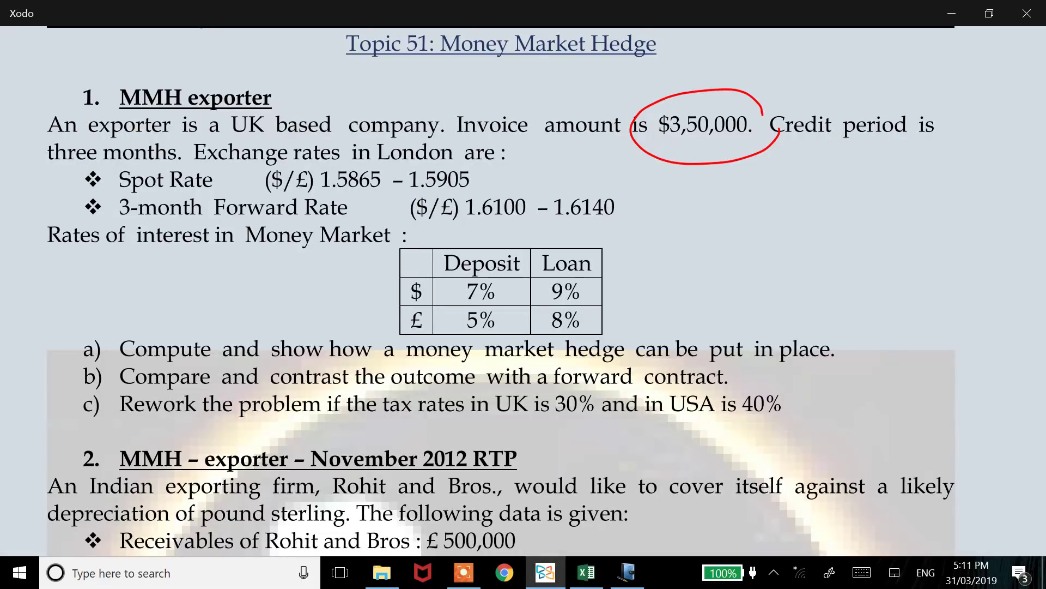
{"action": "key", "text": "alt+Tab"}
{"action": "key", "text": "BackSpace"}
{"action": "type", "text": "/"}
{"action": "key", "text": "alt+Tab"}
{"action": "key", "text": "alt+Tab"}
{"action": "type", "text": "1.5"}
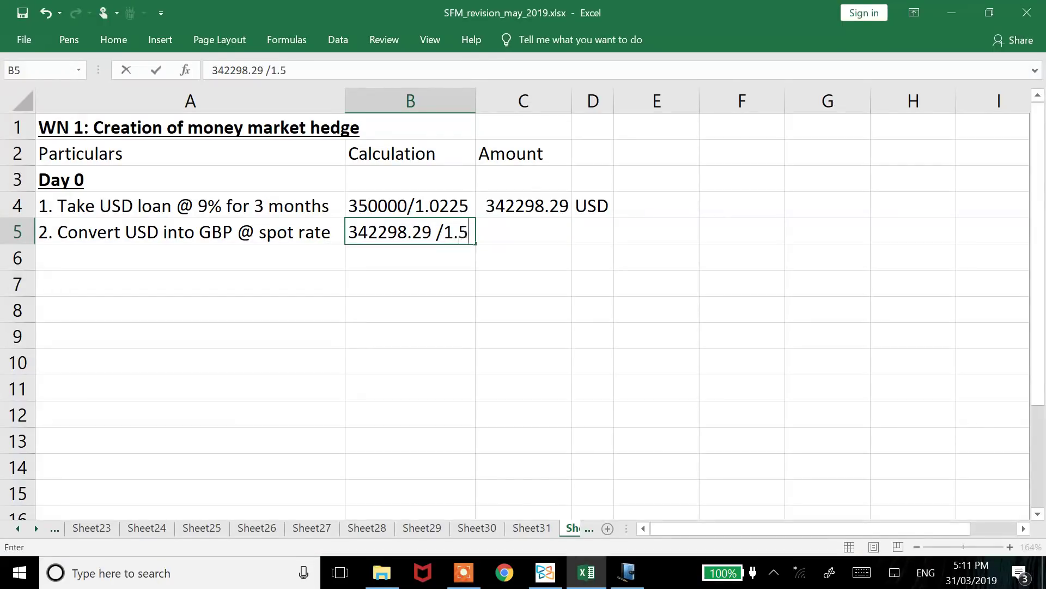
{"action": "key", "text": "alt+Tab"}
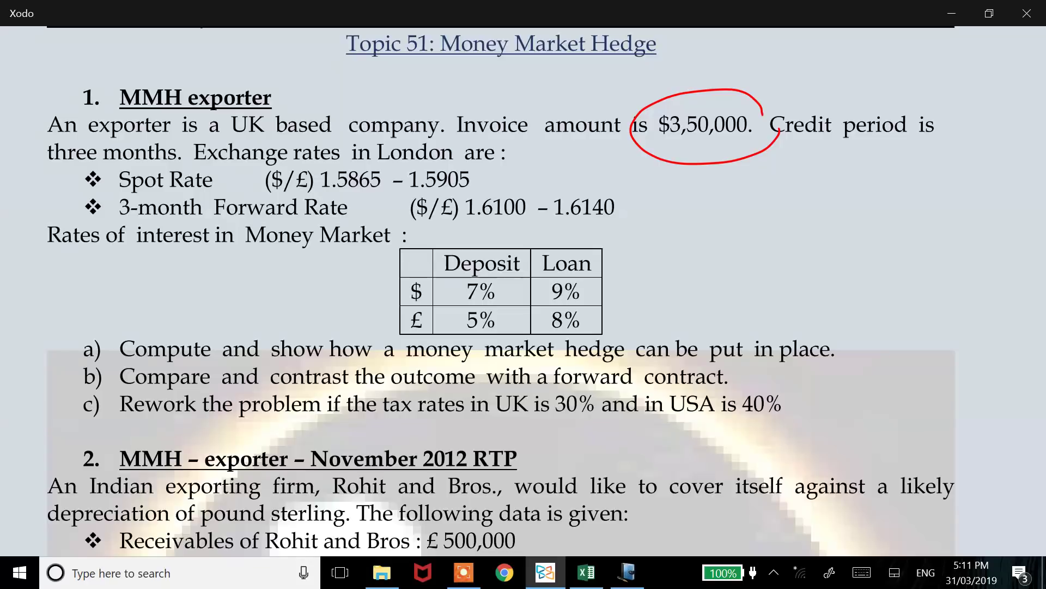
{"action": "key", "text": "alt+Tab"}
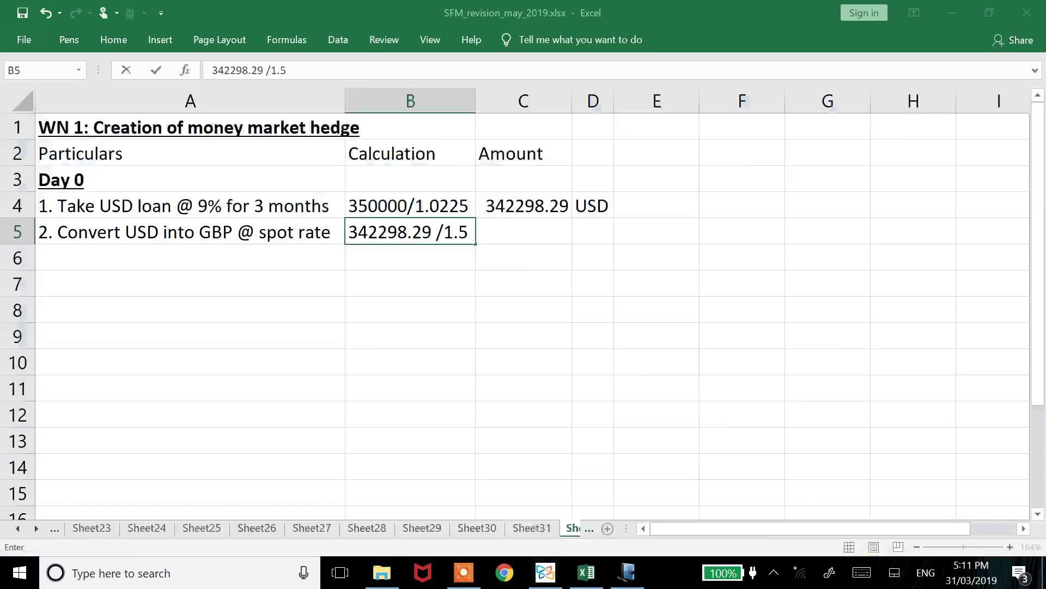
{"action": "type", "text": "905"}
{"action": "key", "text": "Return"}
- Fit column B's width to the conversion calculation in B5
{"action": "key", "text": "Up"}
{"action": "key", "text": "alt+h"}
{"action": "key", "text": "o"}
{"action": "key", "text": "i"}
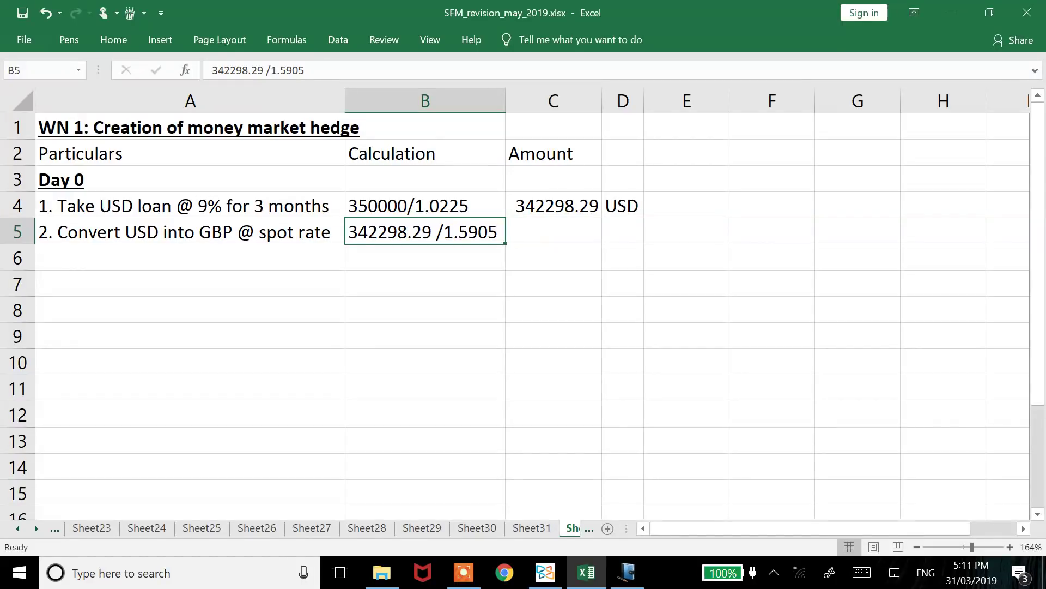
- Enter the formula =round(C4/1.5905,2) in C5 for the converted GBP amount
{"action": "left_click", "coordinate": [553, 231]}
{"action": "type", "text": "=round"}
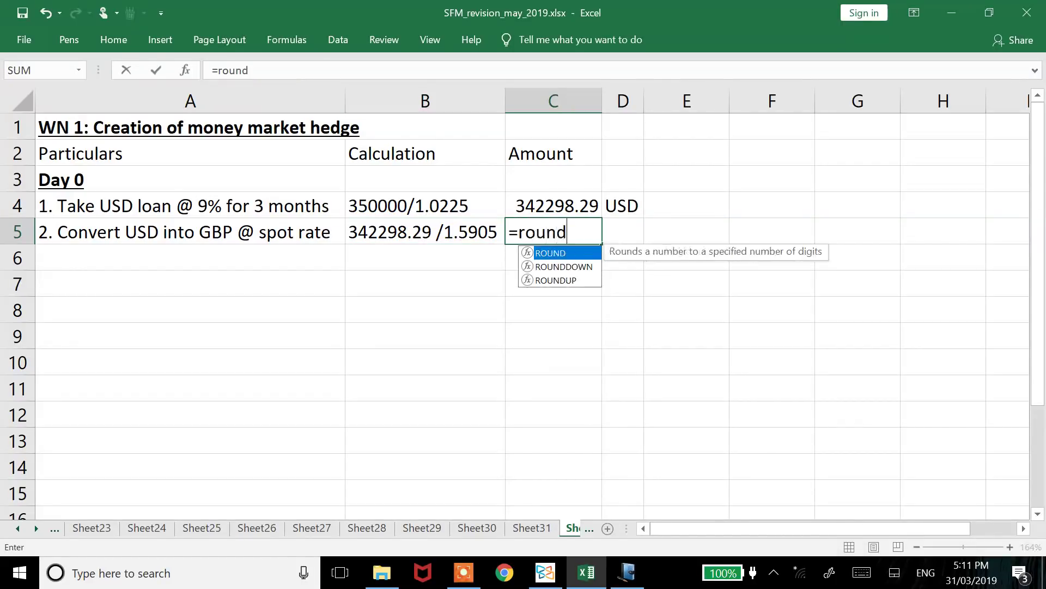
{"action": "type", "text": "("}
{"action": "key", "text": "Up"}
{"action": "type", "text": "/1"}
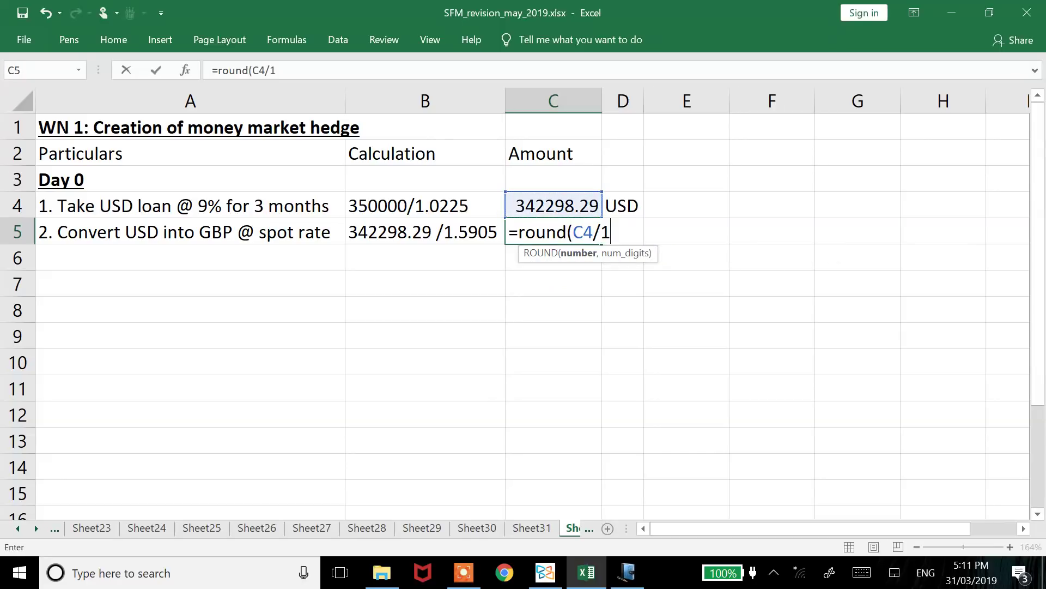
{"action": "type", "text": ".5905,"}
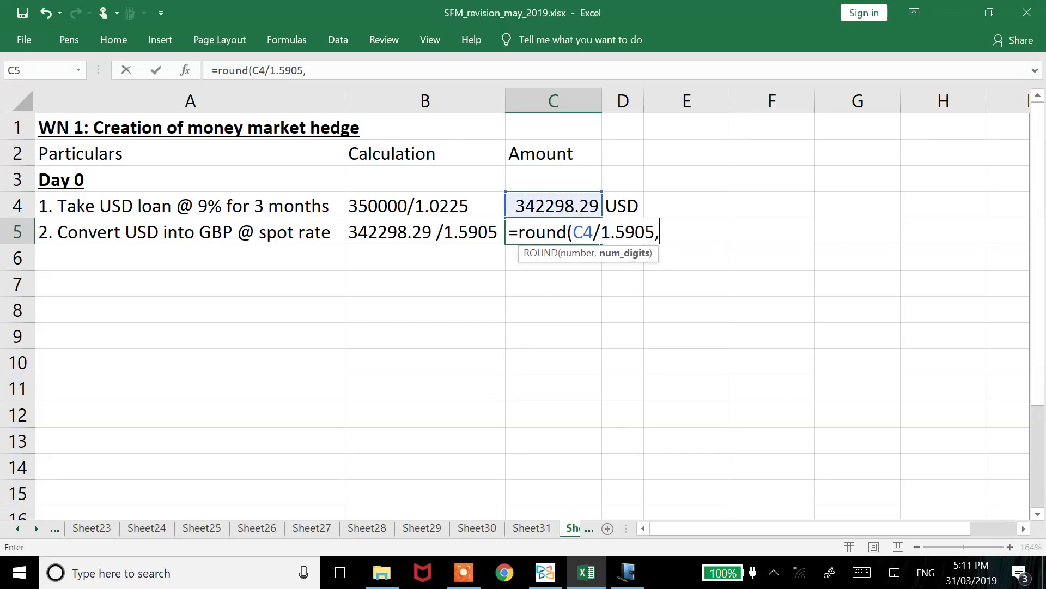
{"action": "type", "text": "2)"}
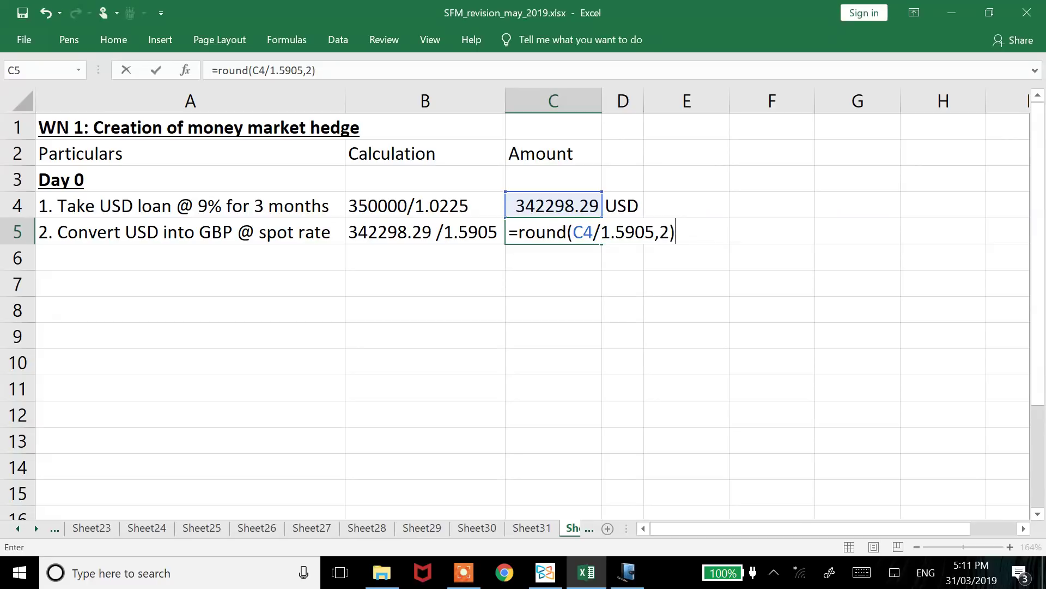
{"action": "key", "text": "Return"}
- Enter the currency label GBP in D5 beside the converted amount
{"action": "key", "text": "Right"}
{"action": "key", "text": "Up"}
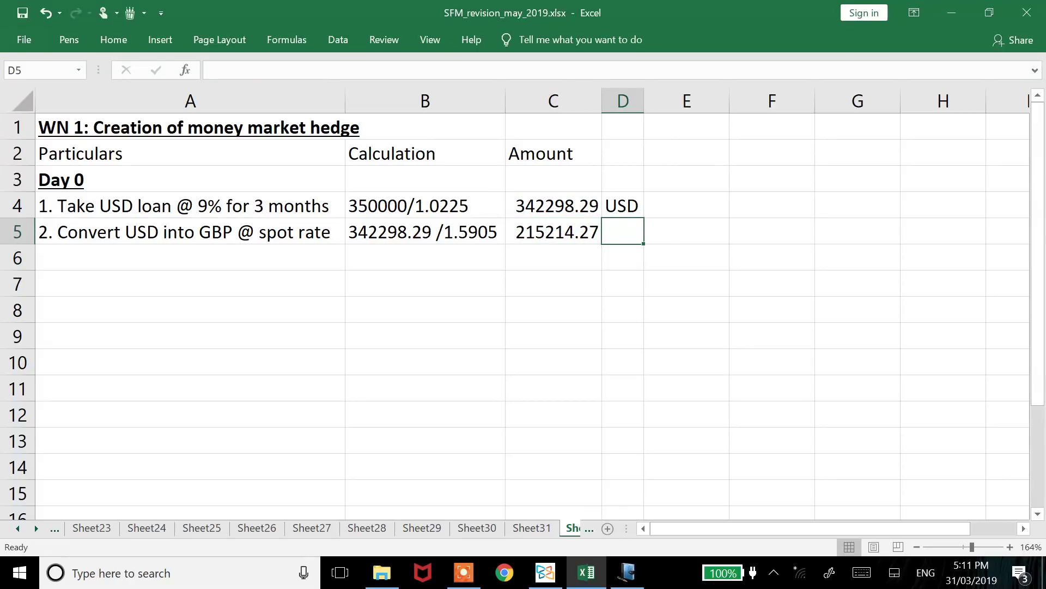
{"action": "type", "text": "GBP"}
{"action": "key", "text": "Return"}
- Enter "3. Deposit GBP 215214.27 @ 5% for 3 months" in A6, checking the deposit rate in Xodo
{"action": "key", "text": "Left"}
{"action": "key", "text": "Left"}
{"action": "key", "text": "Left"}
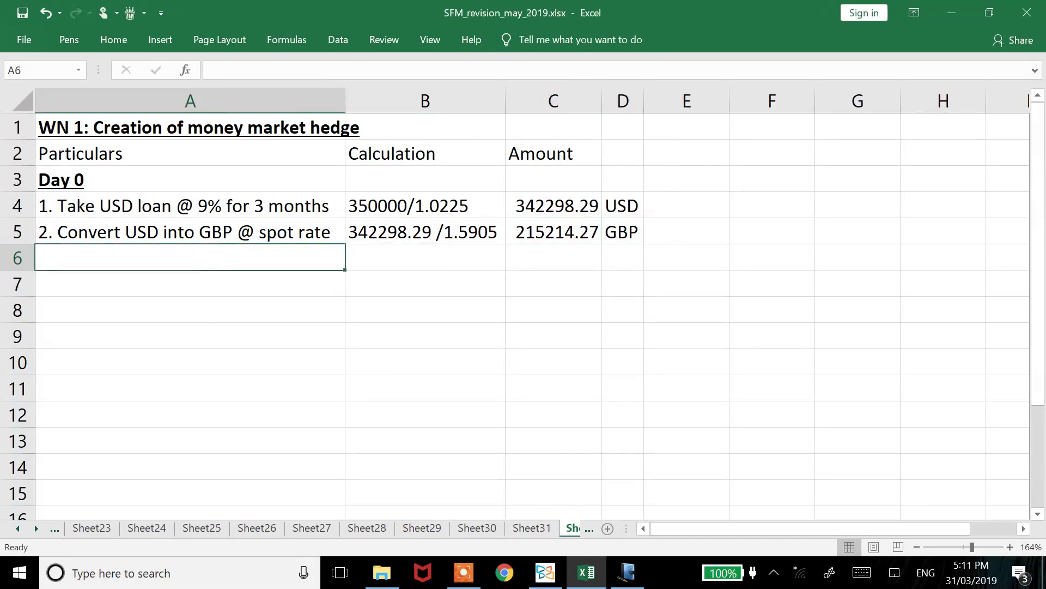
{"action": "type", "text": "3. Dep"}
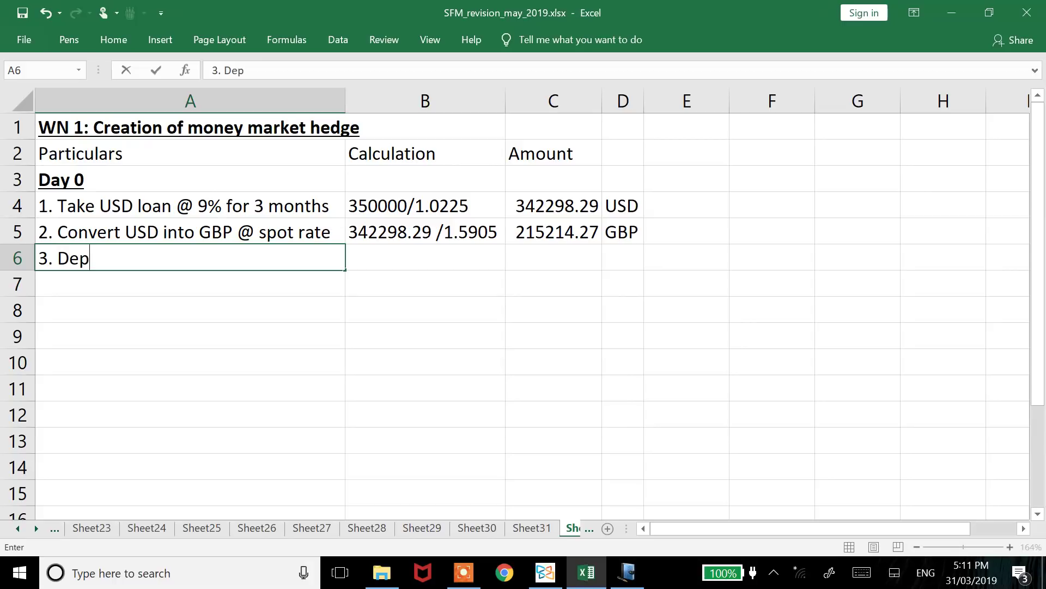
{"action": "type", "text": "osit GBP 21521"}
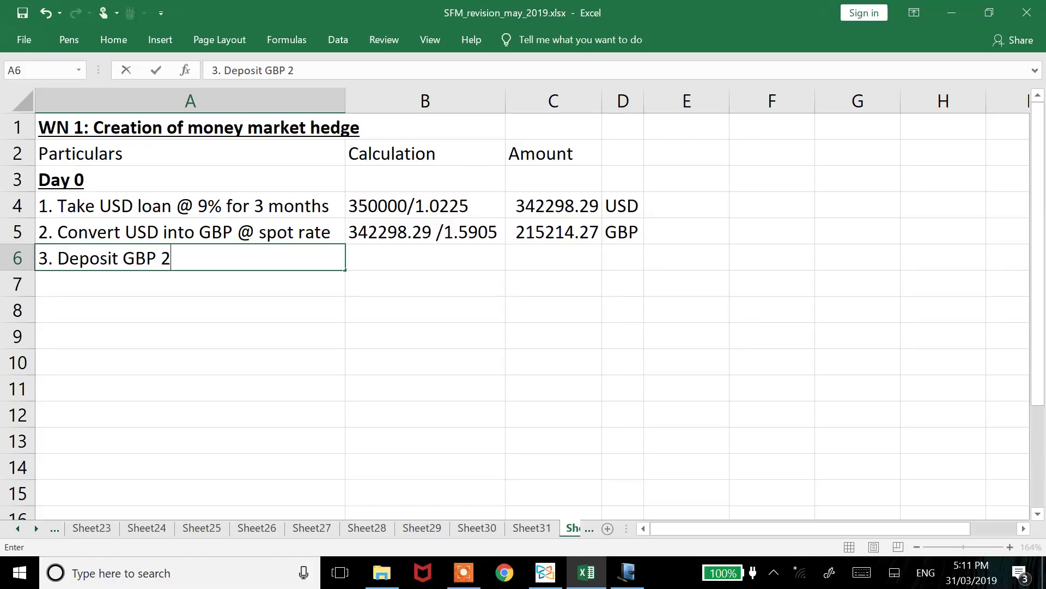
{"action": "type", "text": "27 @"}
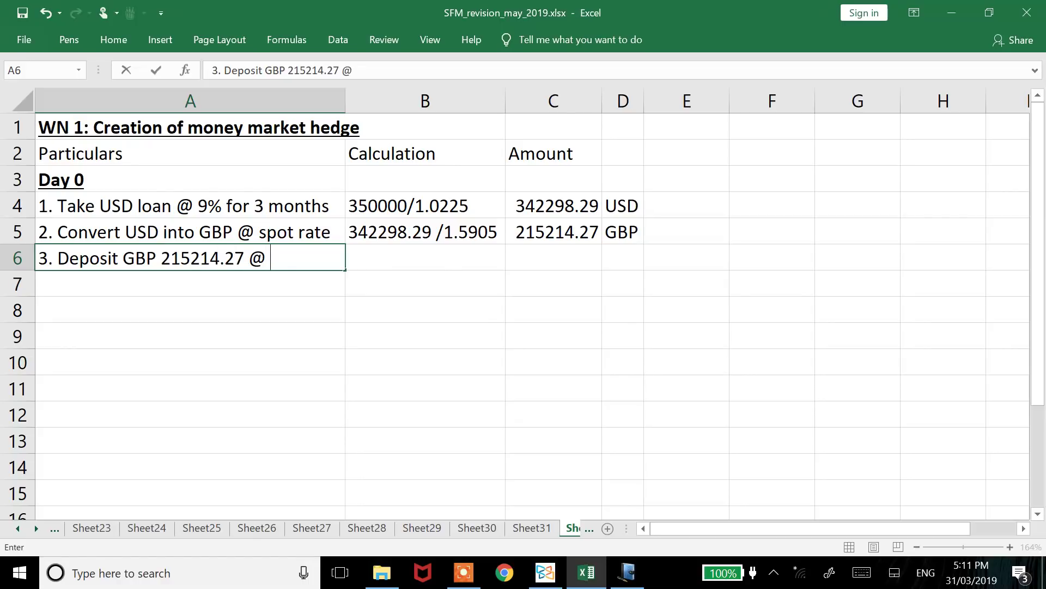
{"action": "key", "text": "alt+Tab"}
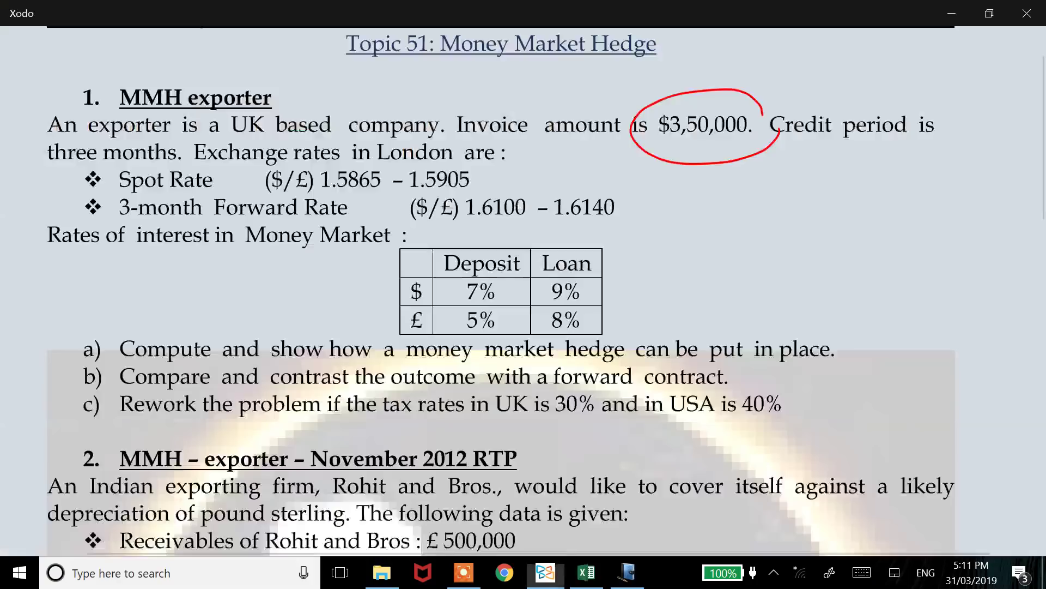
{"action": "key", "text": "alt+Tab"}
{"action": "type", "text": "5"}
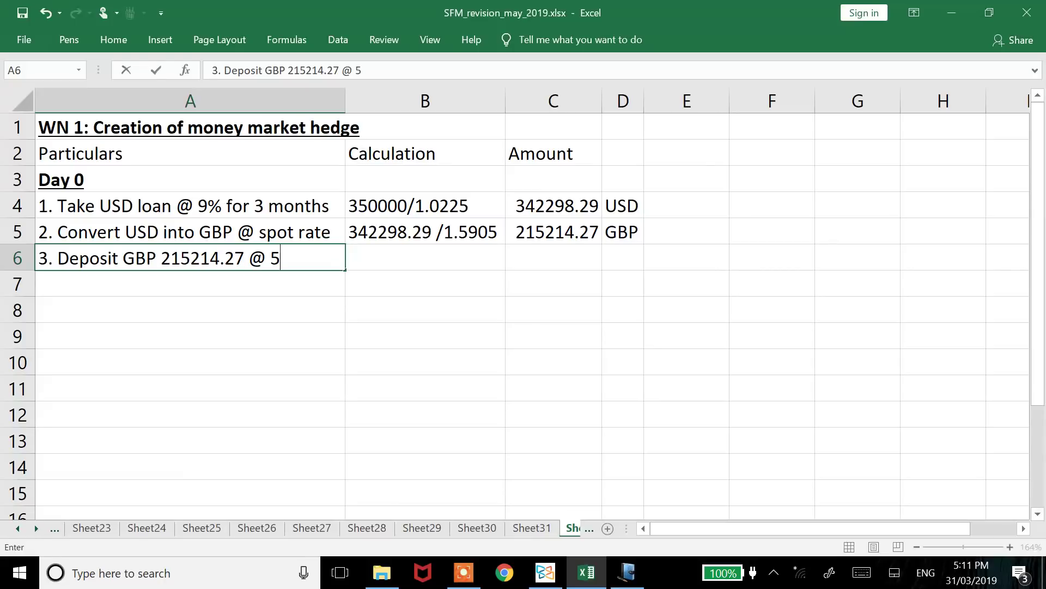
{"action": "type", "text": "% for 3 months"}
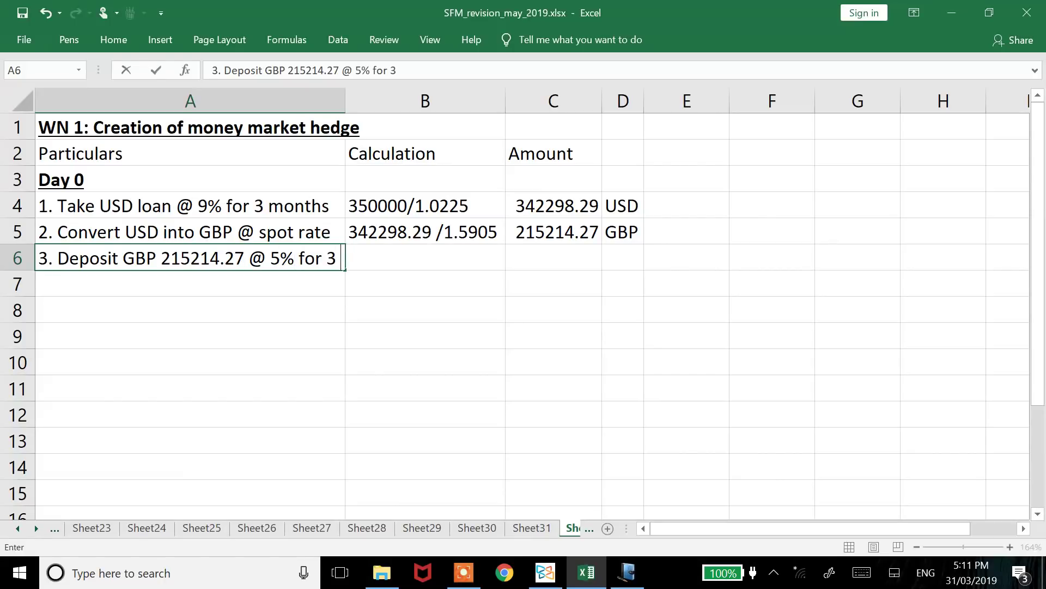
{"action": "key", "text": "Return"}
- Fit column A's width to the GBP deposit entry in A6
{"action": "left_click", "coordinate": [190, 257]}
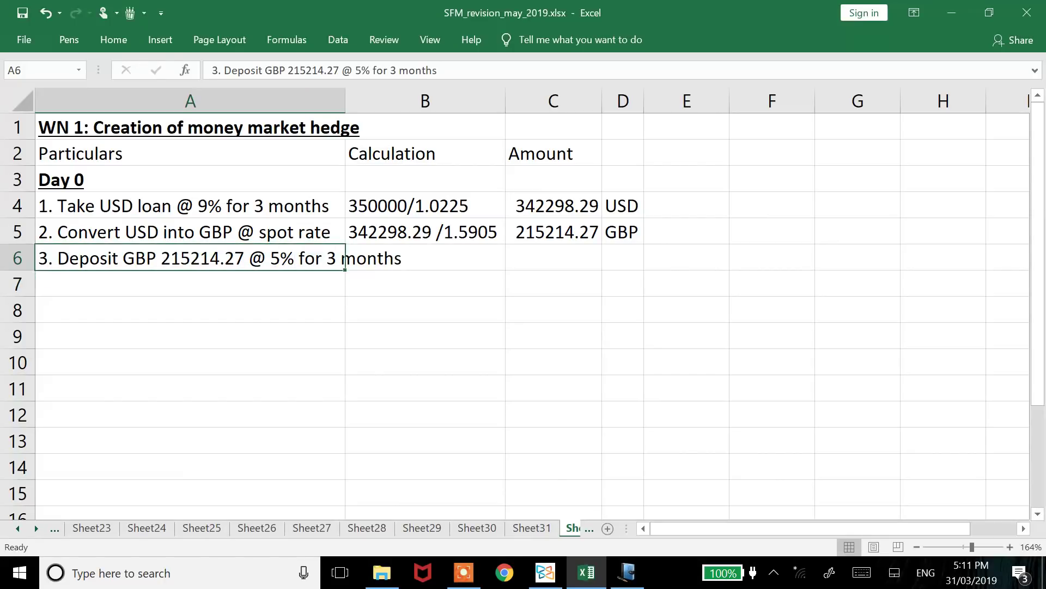
{"action": "key", "text": "alt+h"}
{"action": "key", "text": "o"}
{"action": "key", "text": "i"}
- Enter the formula =c5 in C6 for the deposit amount and the currency label GBP in D6
{"action": "key", "text": "Right"}
{"action": "key", "text": "Right"}
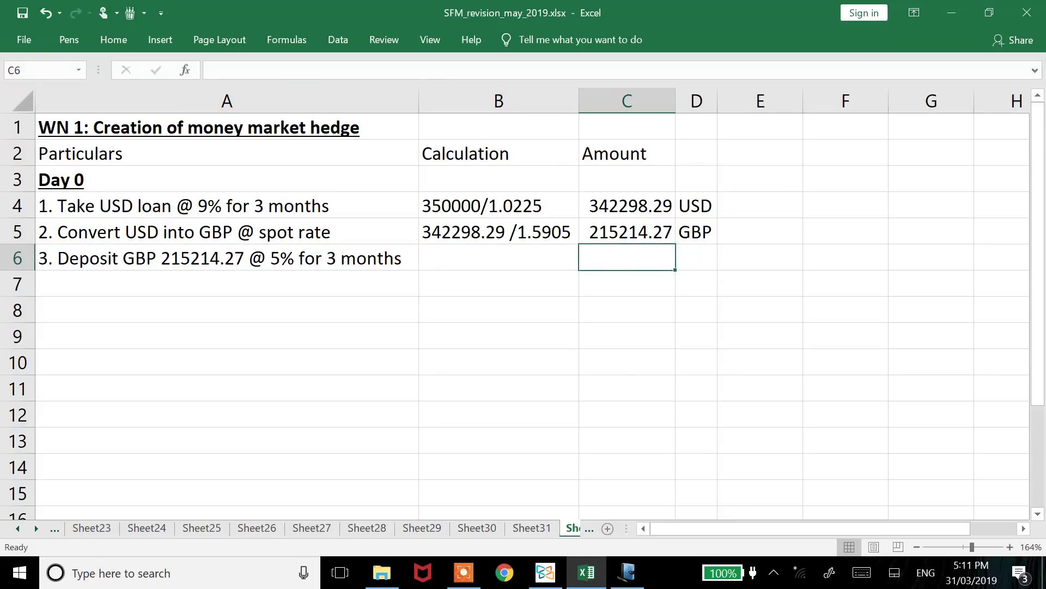
{"action": "type", "text": "=c5"}
{"action": "key", "text": "Return"}
{"action": "left_click", "coordinate": [696, 257]}
{"action": "type", "text": "GBP"}
{"action": "key", "text": "Return"}
- Add the heading "Day 90" in A7 and make it bold and underlined
{"action": "left_click", "coordinate": [54, 283]}
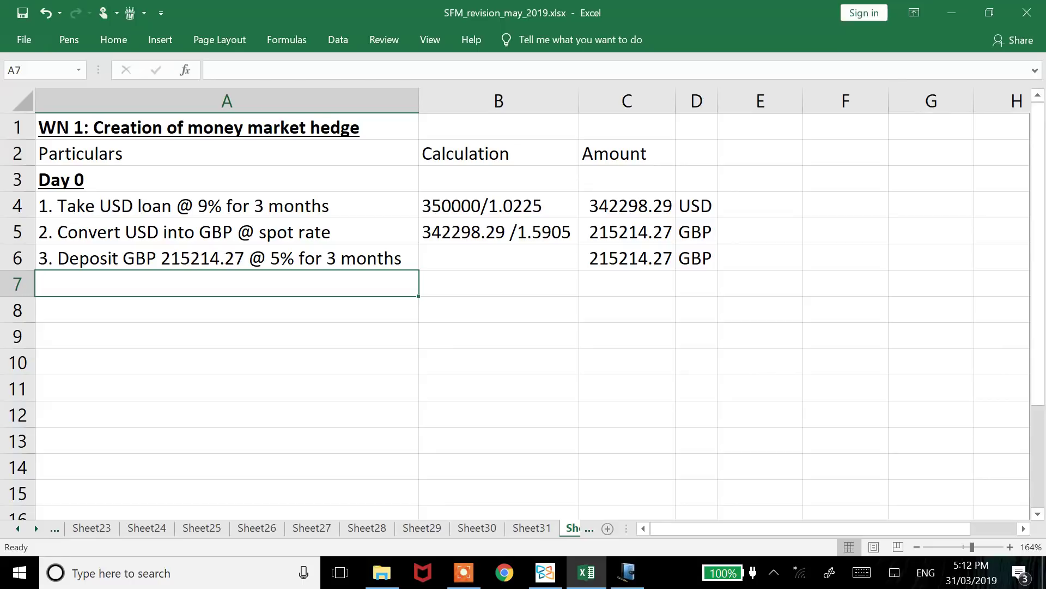
{"action": "type", "text": "Day 90"}
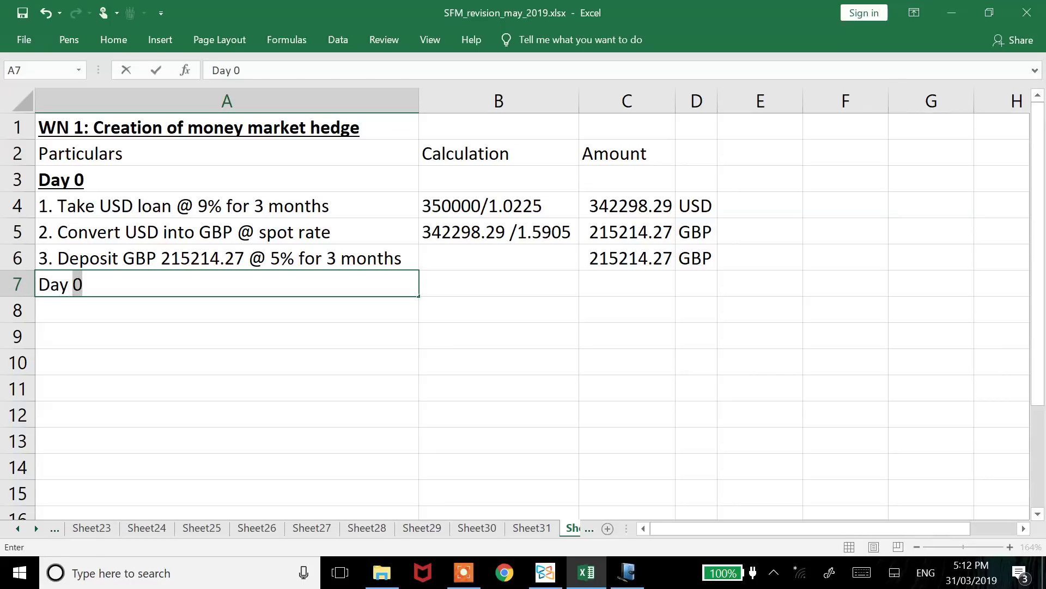
{"action": "key", "text": "Return"}
{"action": "left_click", "coordinate": [227, 283]}
{"action": "key", "text": "ctrl+b"}
{"action": "key", "text": "ctrl+u"}
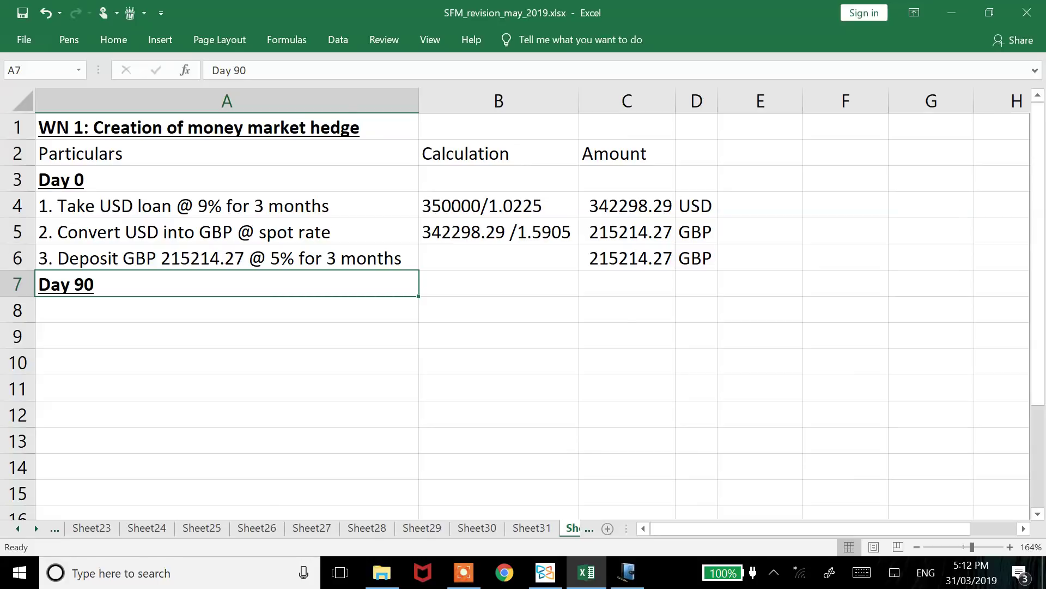
{"action": "left_click", "coordinate": [227, 310]}
{"action": "key", "text": "alt+Tab"}
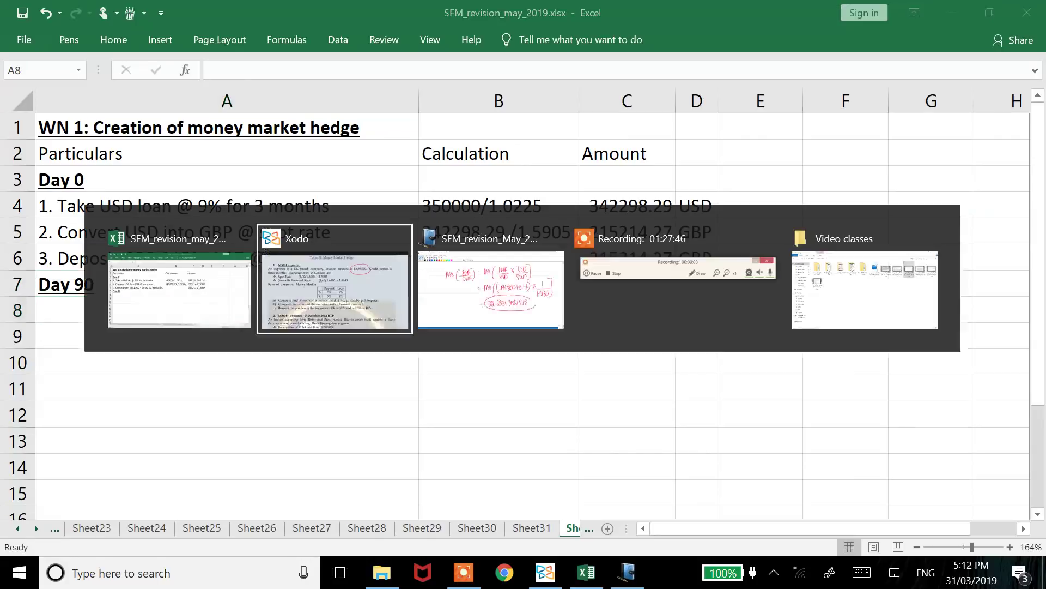
{"action": "key", "text": "Escape"}
{"action": "type", "text": "1"}
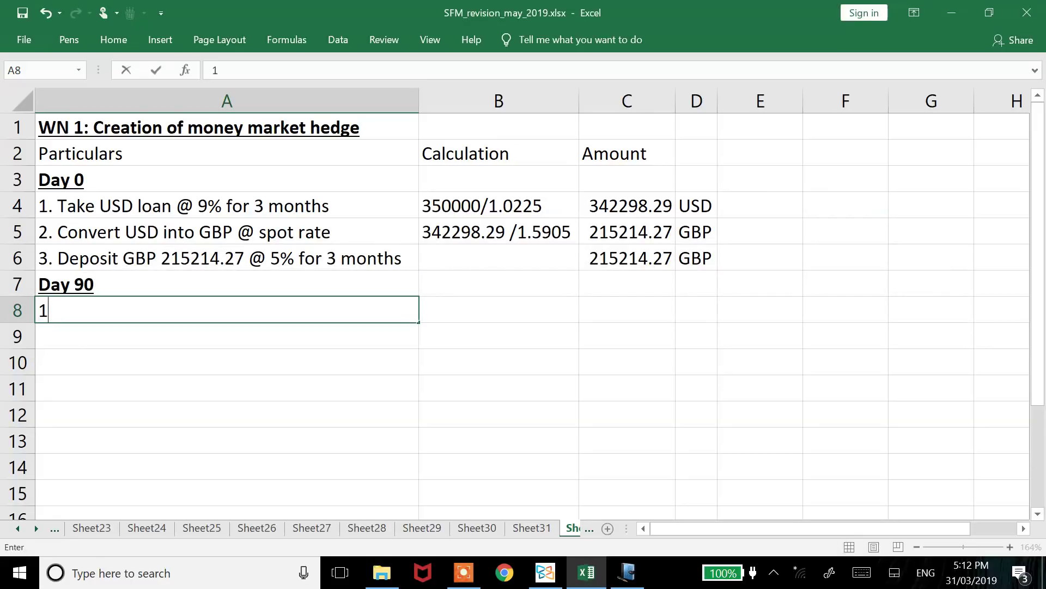
{"action": "type", "text": ". Redeem USD dep"}
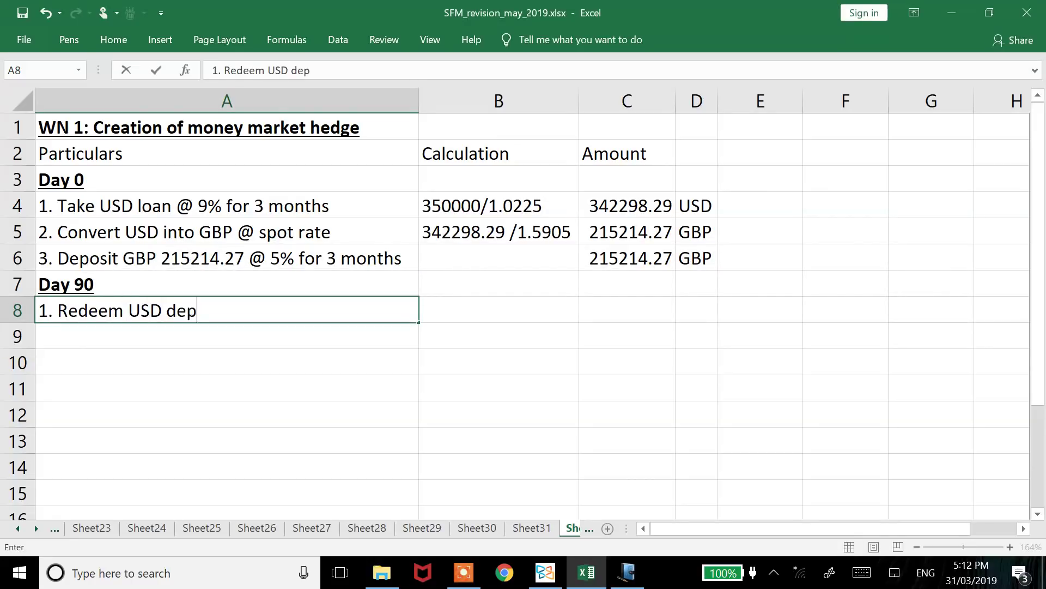
{"action": "type", "text": "osit a"}
{"action": "key", "text": "BackSpace"}
{"action": "key", "text": "BackSpace"}
{"action": "key", "text": "BackSpace"}
{"action": "key", "text": "BackSpace"}
{"action": "key", "text": "BackSpace"}
{"action": "key", "text": "BackSpace"}
{"action": "key", "text": "BackSpace"}
{"action": "key", "text": "Escape"}
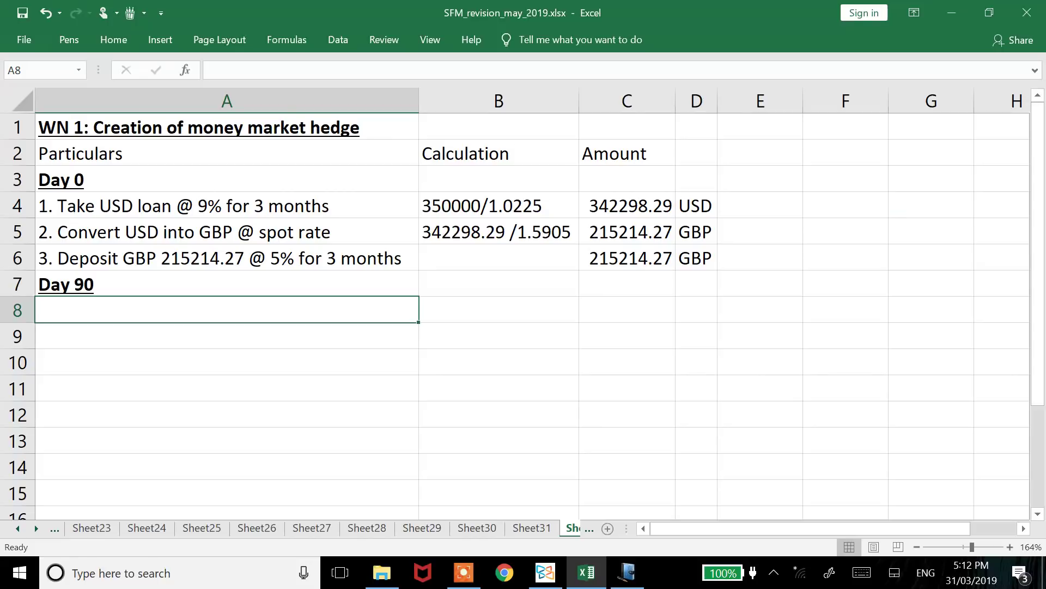
- Enter "4. Collect money from customer and pay USD Loan" in A8
{"action": "type", "text": "4. Coll"}
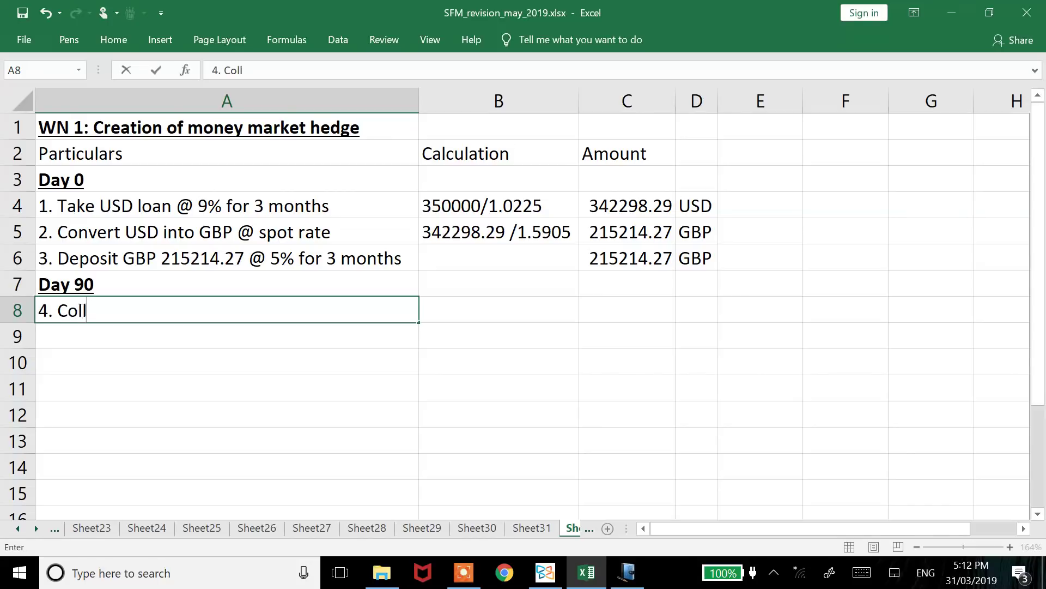
{"action": "type", "text": "ectio"}
{"action": "key", "text": "BackSpace"}
{"action": "key", "text": "BackSpace"}
{"action": "type", "text": "money from cust"}
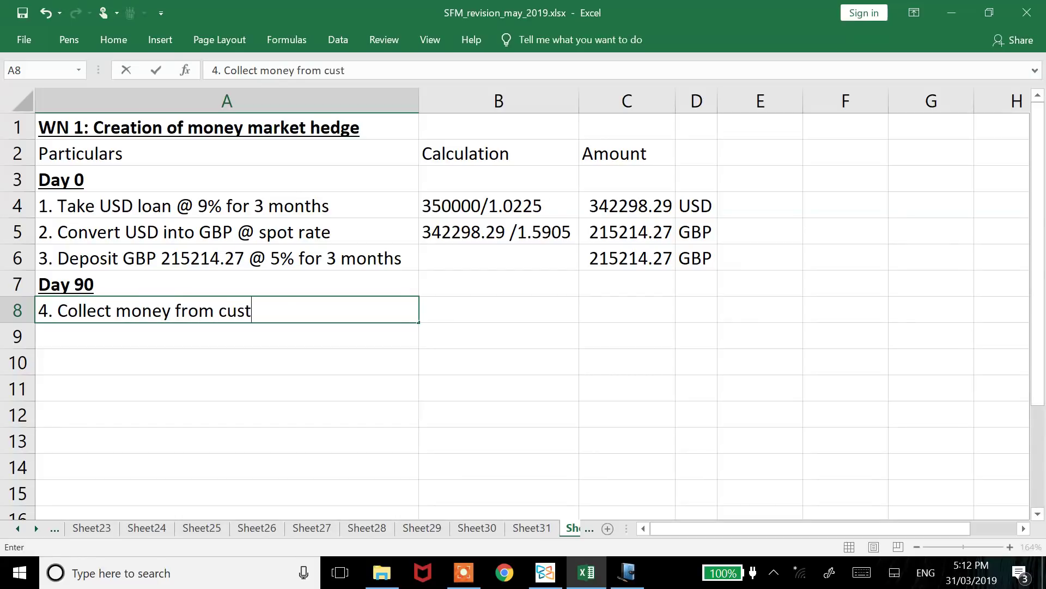
{"action": "type", "text": "omer and pay "}
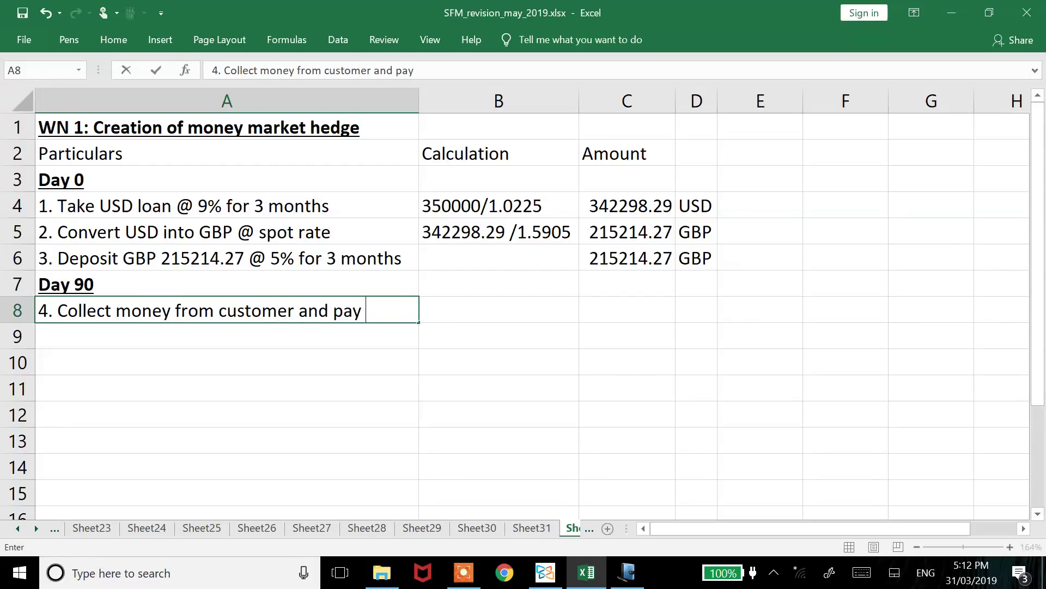
{"action": "type", "text": "USD Loan"}
{"action": "key", "text": "Return"}
- Fit column A's width to the customer collection entry in A8
{"action": "left_click", "coordinate": [226, 309]}
{"action": "key", "text": "alt+h"}
{"action": "key", "text": "o"}
{"action": "key", "text": "i"}
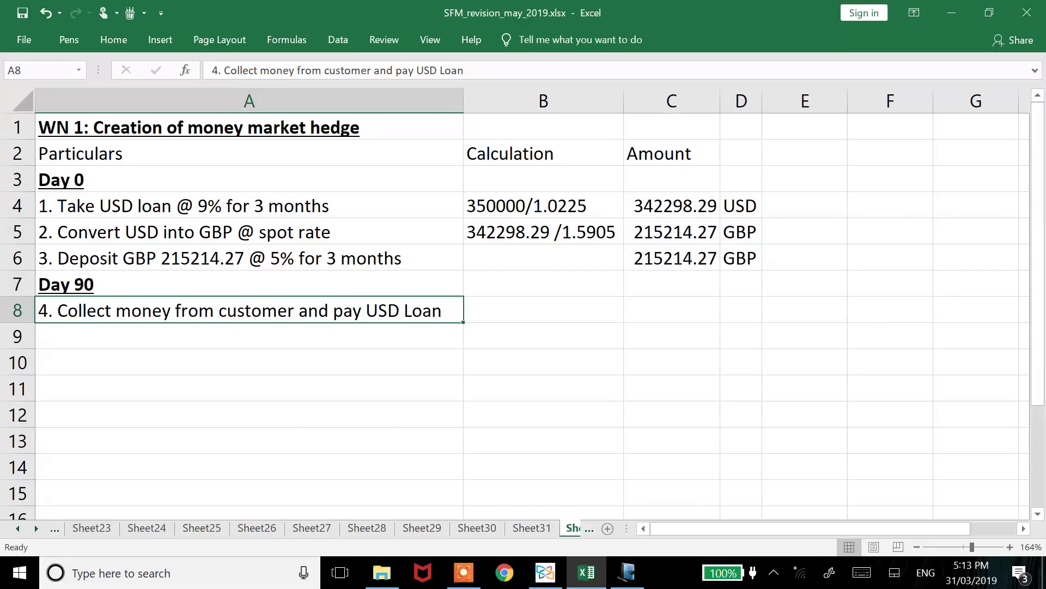
- Enter "5. Redeem GBP deposit along with interest" in A9
{"action": "left_click", "coordinate": [249, 336]}
{"action": "type", "text": "5. Red"}
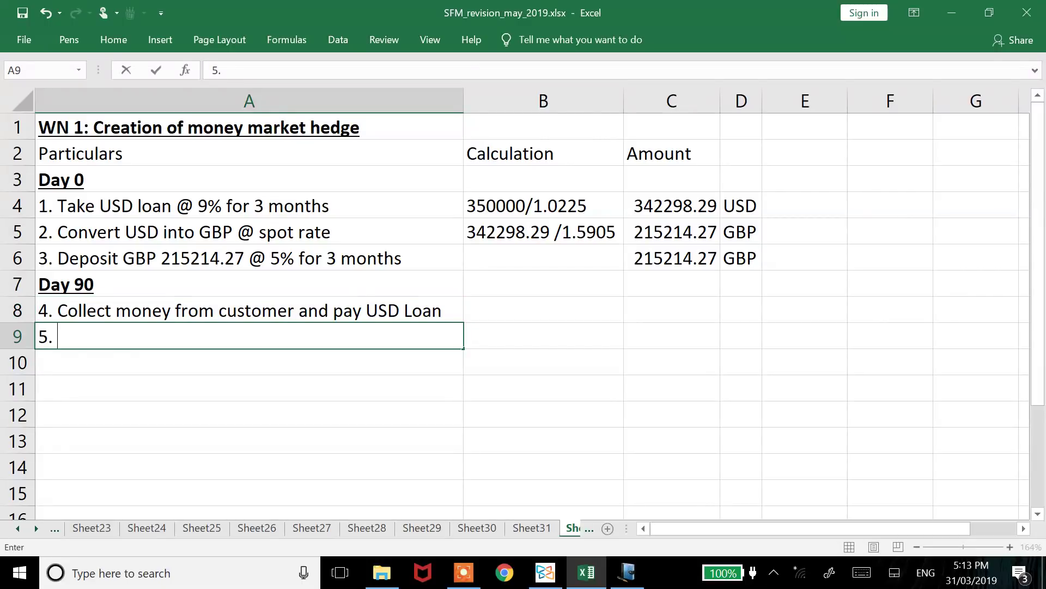
{"action": "type", "text": "ee"}
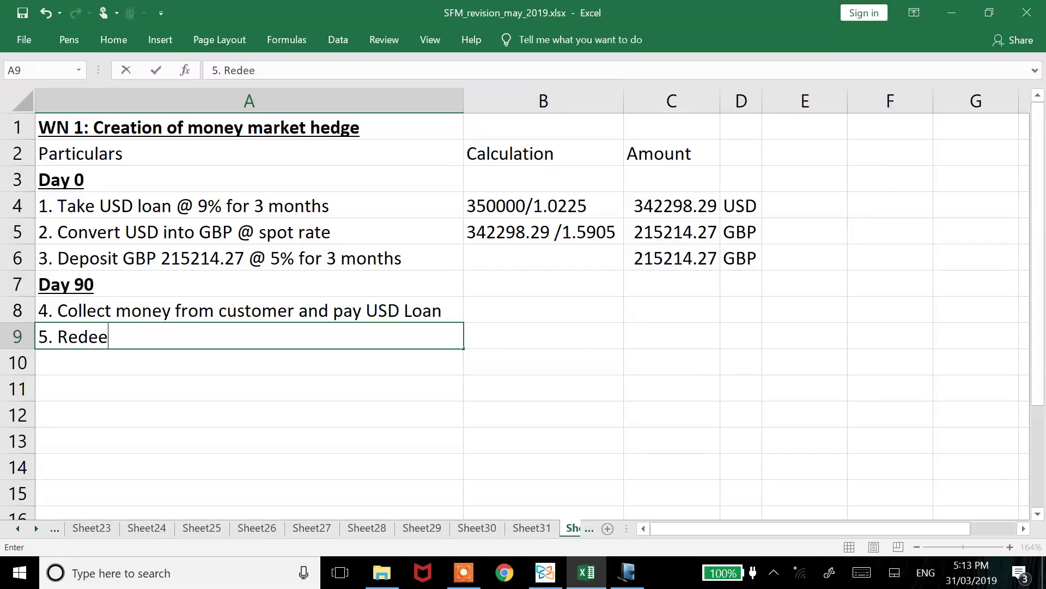
{"action": "type", "text": "m GBP deposite alon"}
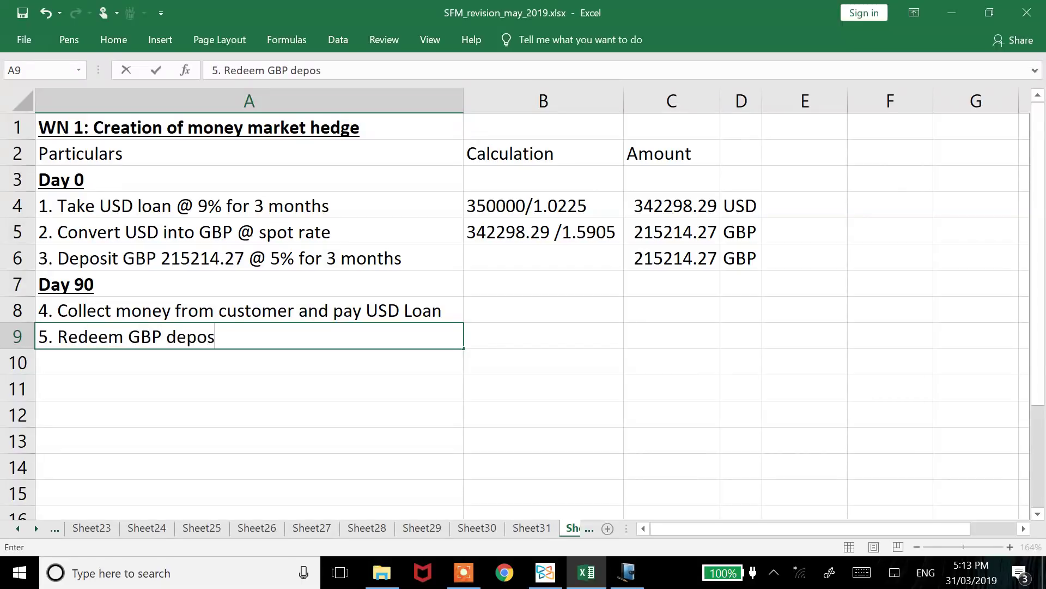
{"action": "key", "text": "BackSpace"}
{"action": "key", "text": "BackSpace"}
{"action": "key", "text": "BackSpace"}
{"action": "key", "text": "BackSpace"}
{"action": "key", "text": "BackSpace"}
{"action": "key", "text": "BackSpace"}
{"action": "type", "text": "along with inter"}
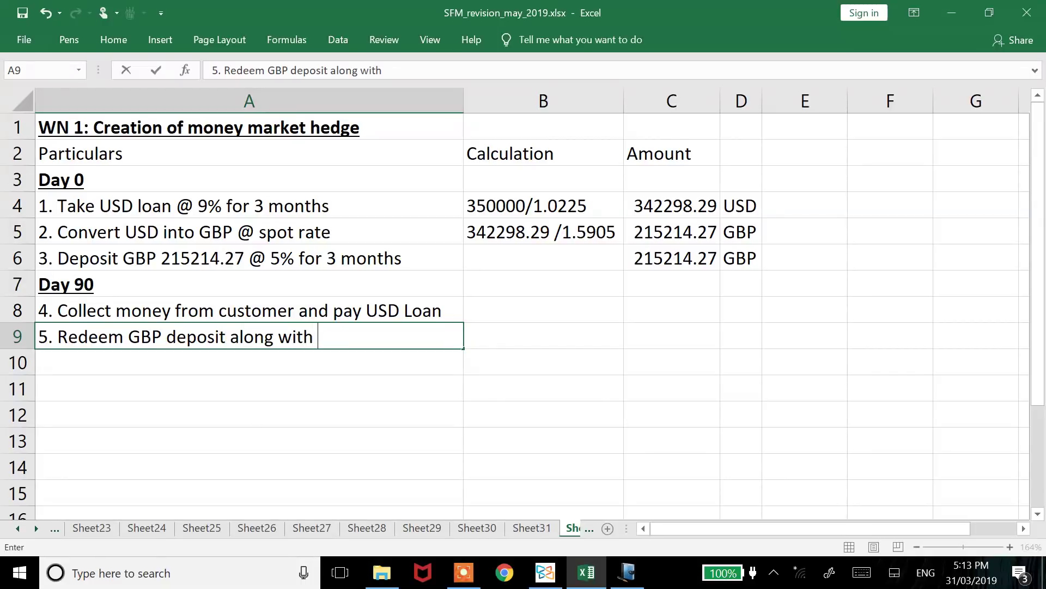
{"action": "key", "text": "BackSpace"}
{"action": "type", "text": "erest"}
{"action": "key", "text": "Return"}
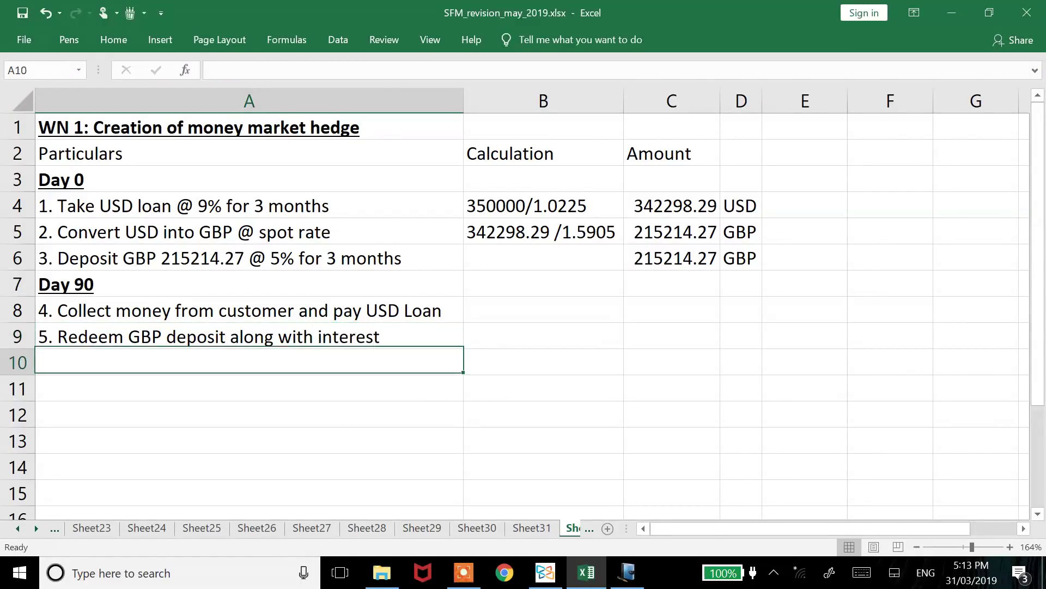
- Calculate the redeemed deposit in C9 as C6 multiplied by 1.0125, rounded to two decimal places with ROUND
{"action": "left_click", "coordinate": [543, 361]}
{"action": "left_click", "coordinate": [671, 362]}
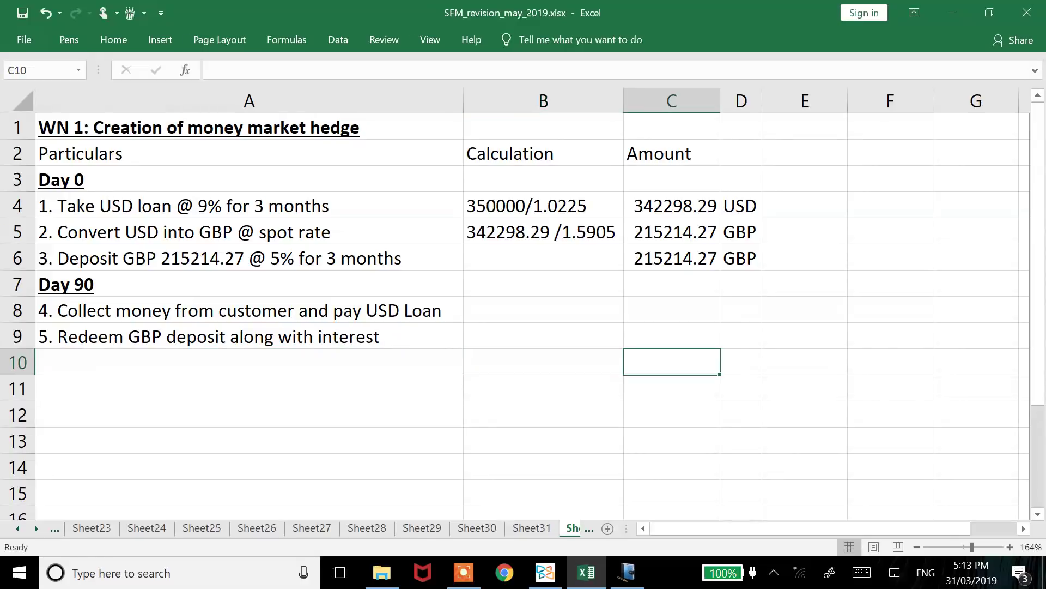
{"action": "left_click", "coordinate": [672, 335]}
{"action": "type", "text": "=round("}
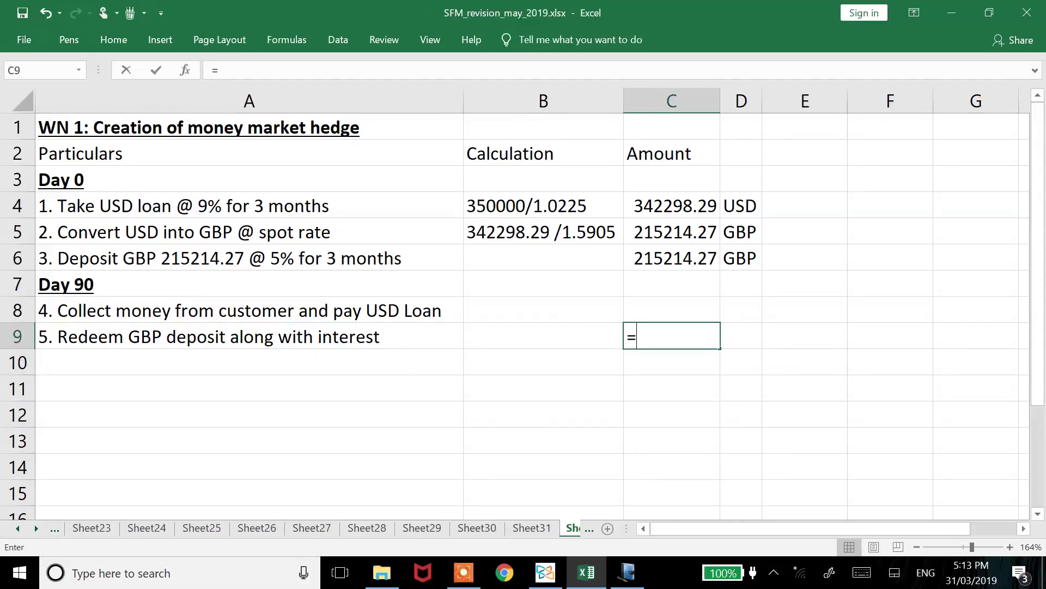
{"action": "key", "text": "Up"}
{"action": "key", "text": "Up"}
{"action": "key", "text": "Up"}
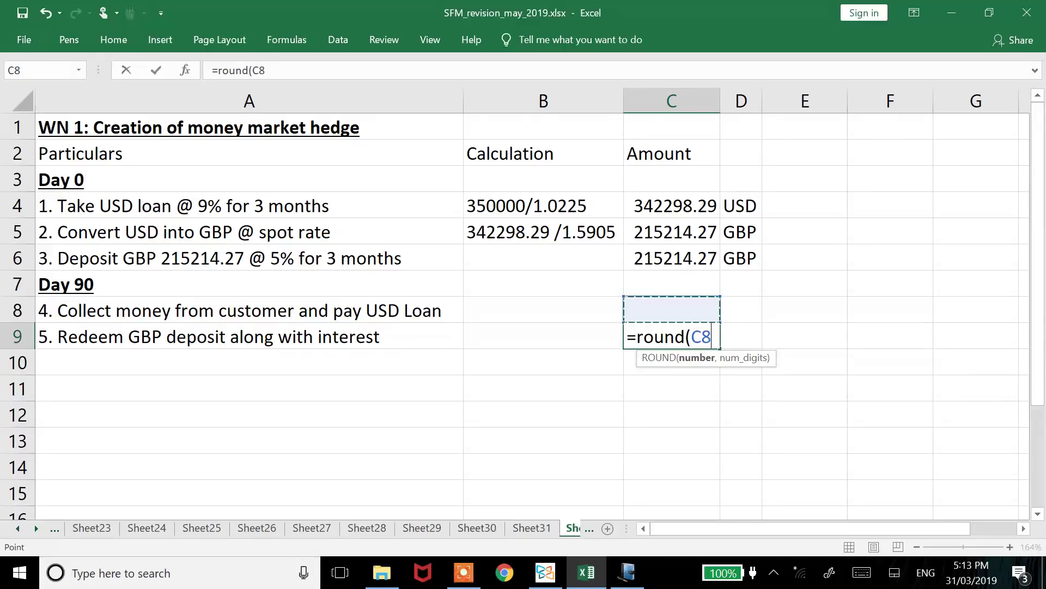
{"action": "type", "text": "*1.0124"}
{"action": "key", "text": "BackSpace"}
{"action": "type", "text": "5,2"}
{"action": "key", "text": "Return"}
- Copy the currency label GBP from D6 into D9 beside the redeemed deposit amount
{"action": "left_click", "coordinate": [741, 336]}
{"action": "key", "text": "Up"}
{"action": "key", "text": "Up"}
{"action": "key", "text": "Up"}
{"action": "key", "text": "Up"}
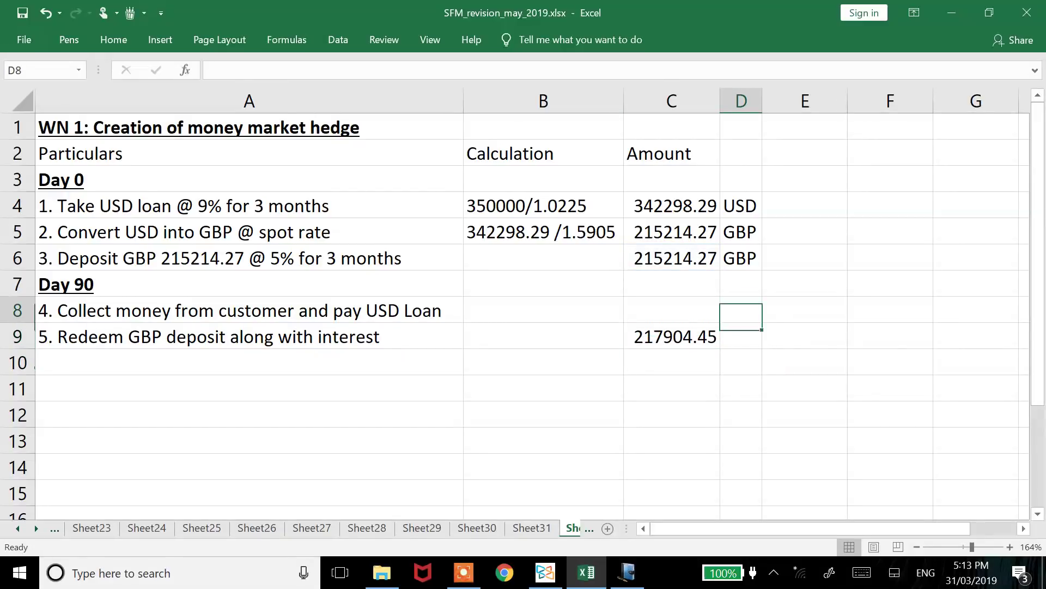
{"action": "key", "text": "ctrl+c"}
{"action": "key", "text": "Down"}
{"action": "key", "text": "Down"}
{"action": "key", "text": "Down"}
{"action": "key", "text": "Return"}
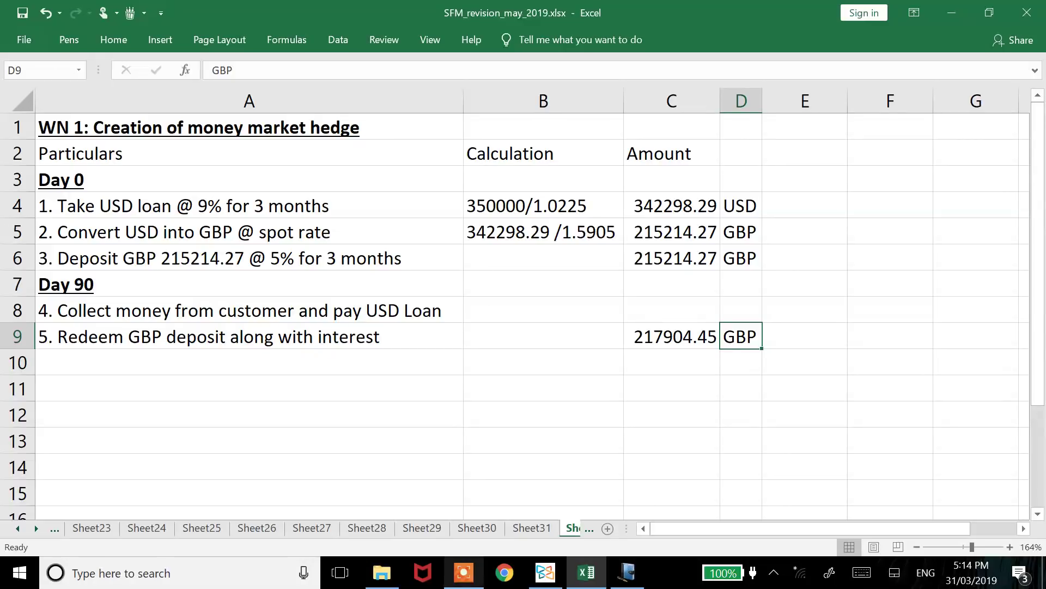
{"action": "left_click", "coordinate": [464, 573]}
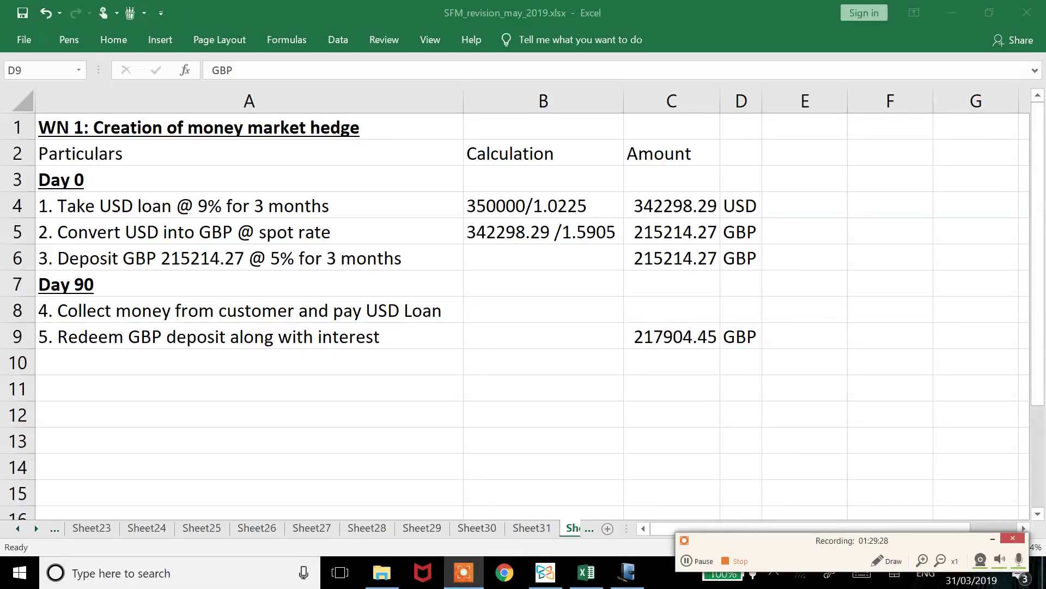